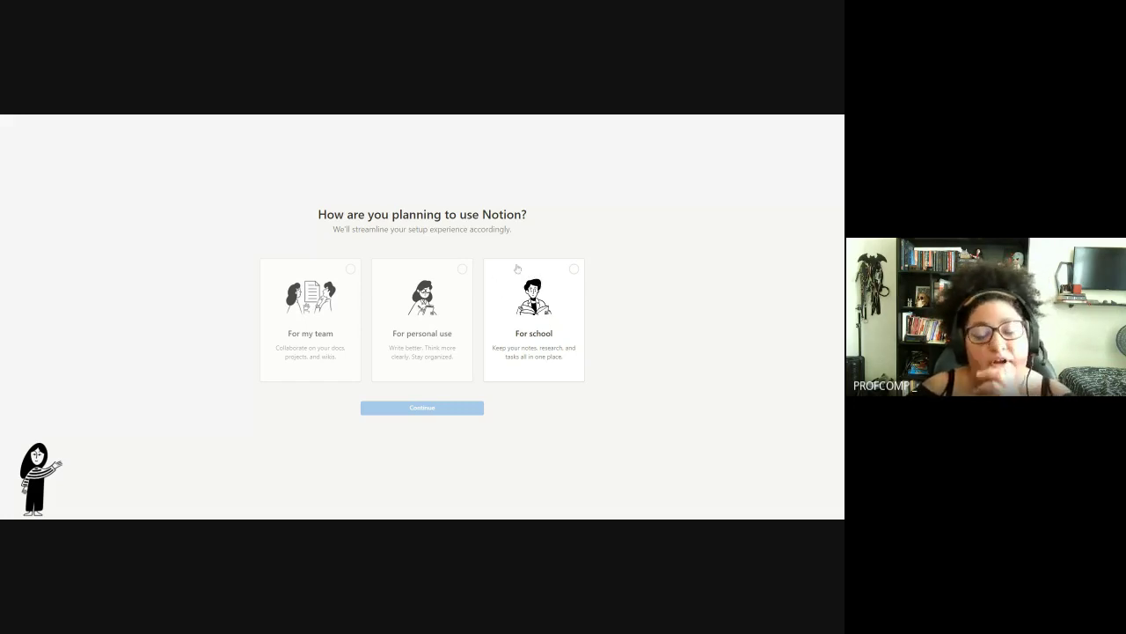
# - Complete the onboarding questions with For school as the use, Student as the kind of work and Other as the planned activity
pyautogui.click(554, 293)
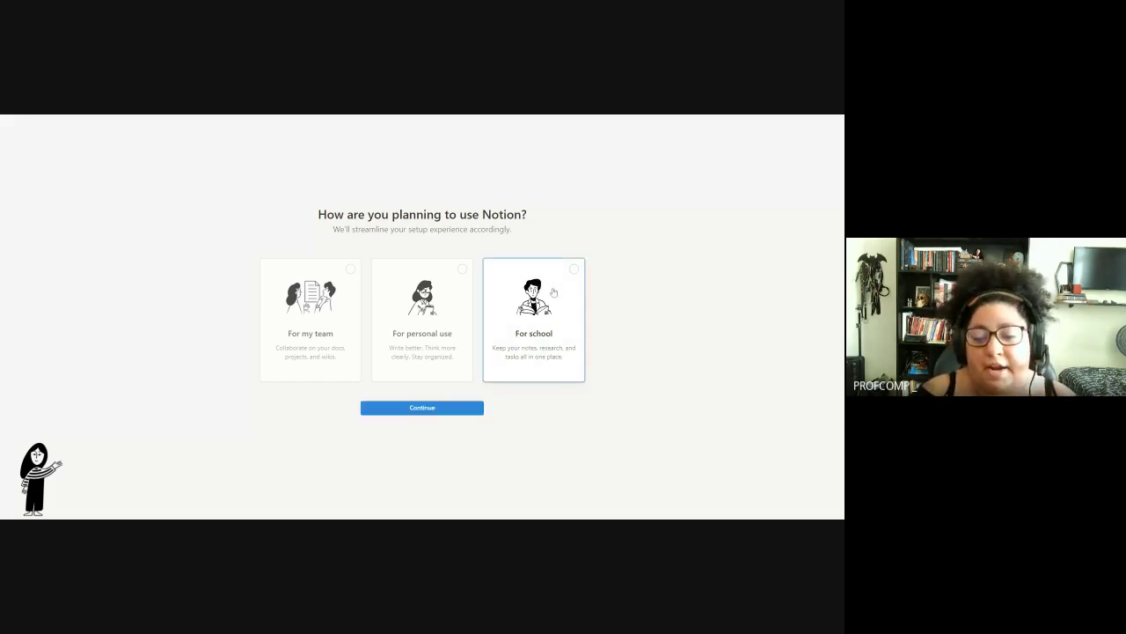
pyautogui.click(419, 409)
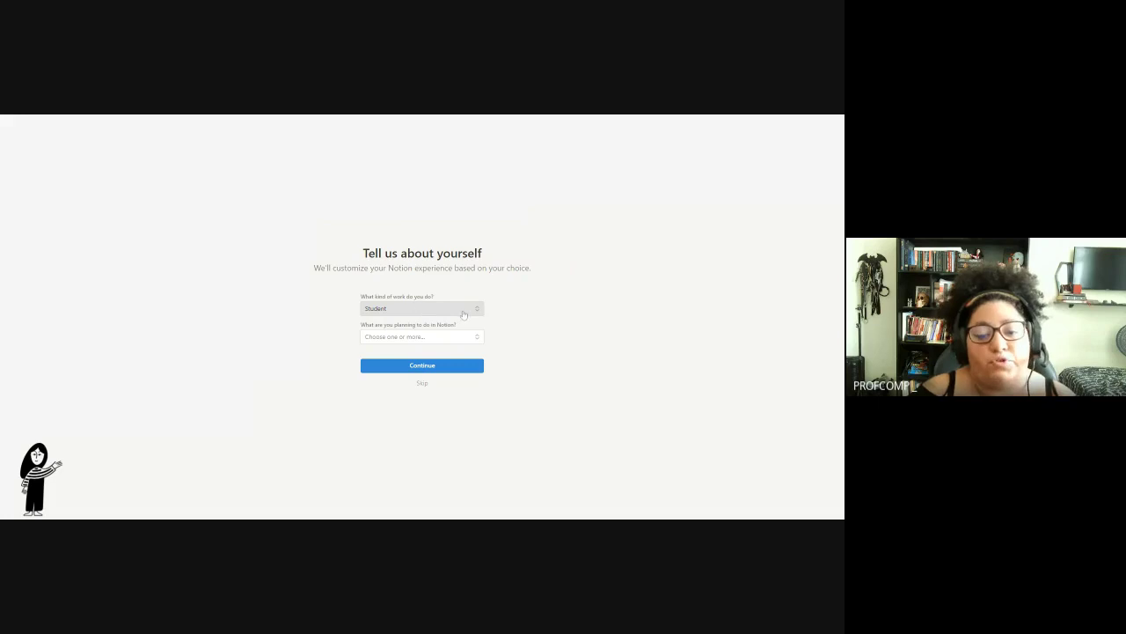
pyautogui.click(413, 309)
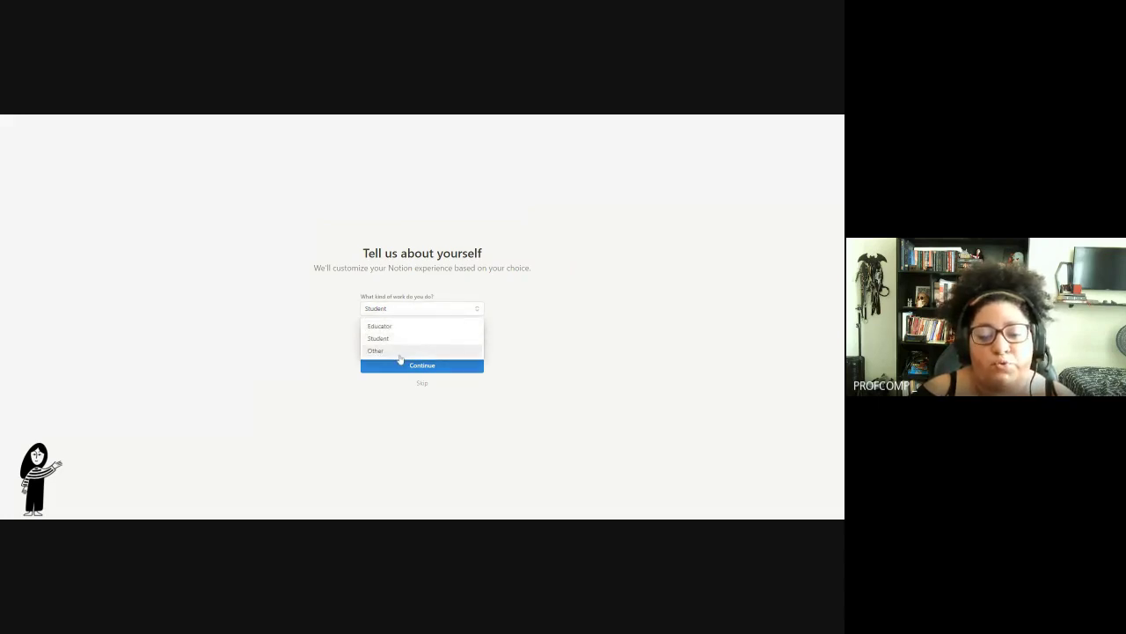
pyautogui.click(401, 338)
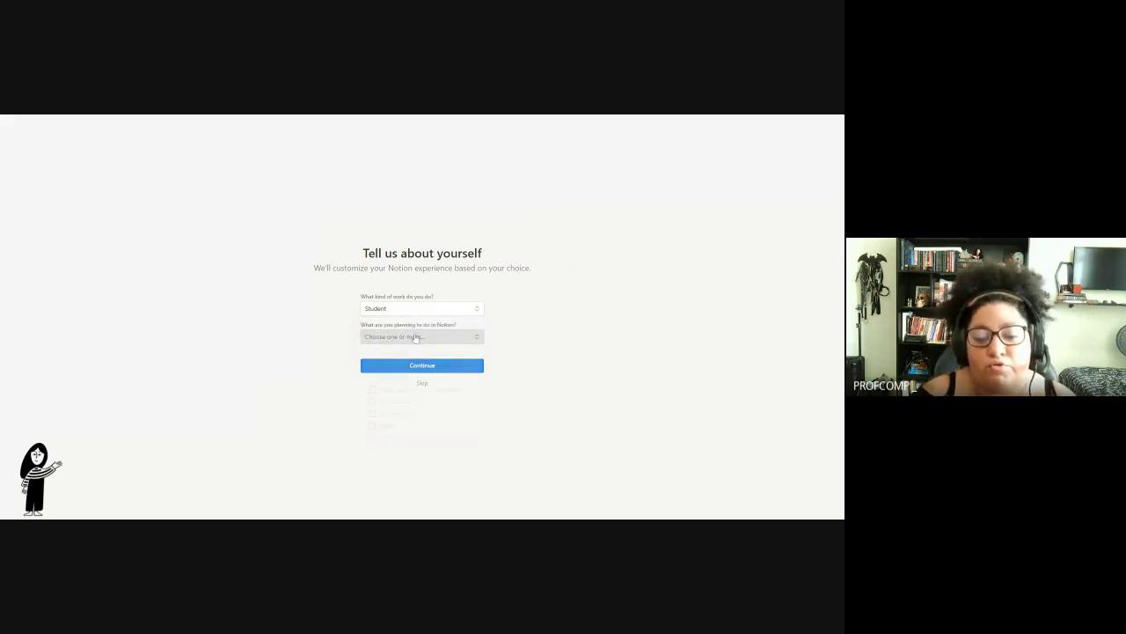
pyautogui.click(401, 337)
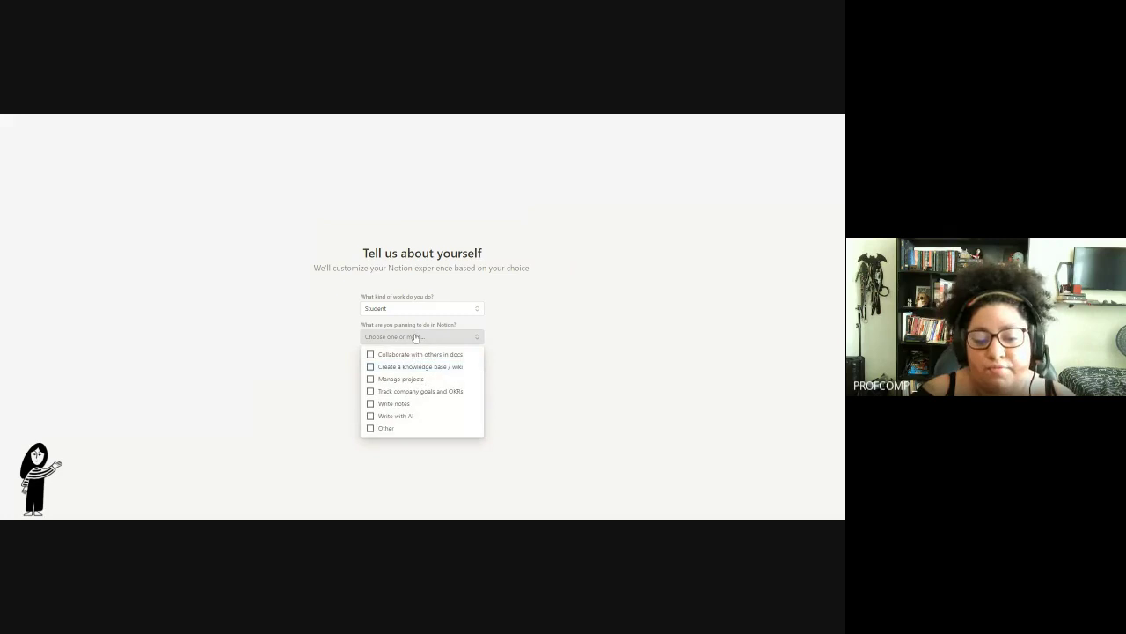
pyautogui.click(394, 428)
pyautogui.click(281, 368)
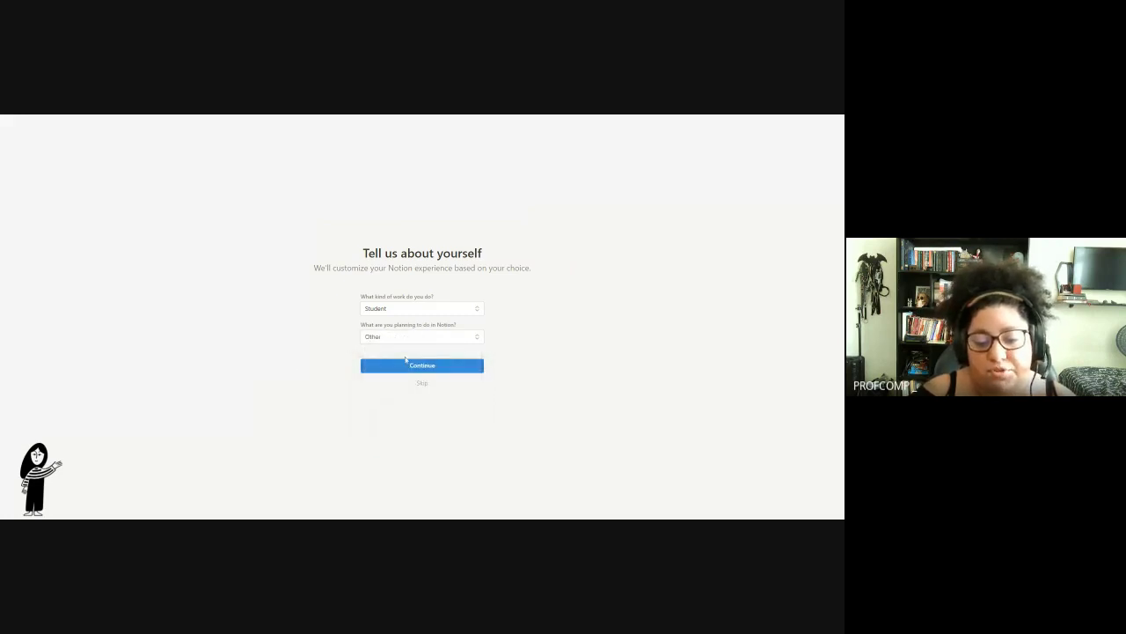
pyautogui.click(414, 365)
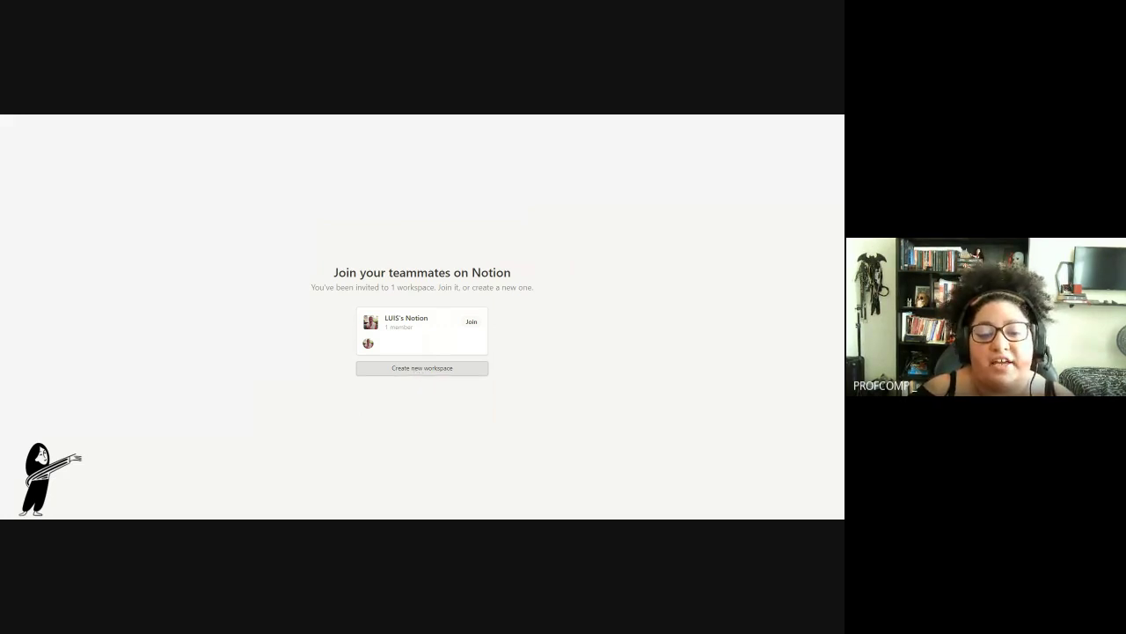
# - Create a new workspace instead of joining the invited one, and clear the starter templates
pyautogui.click(416, 370)
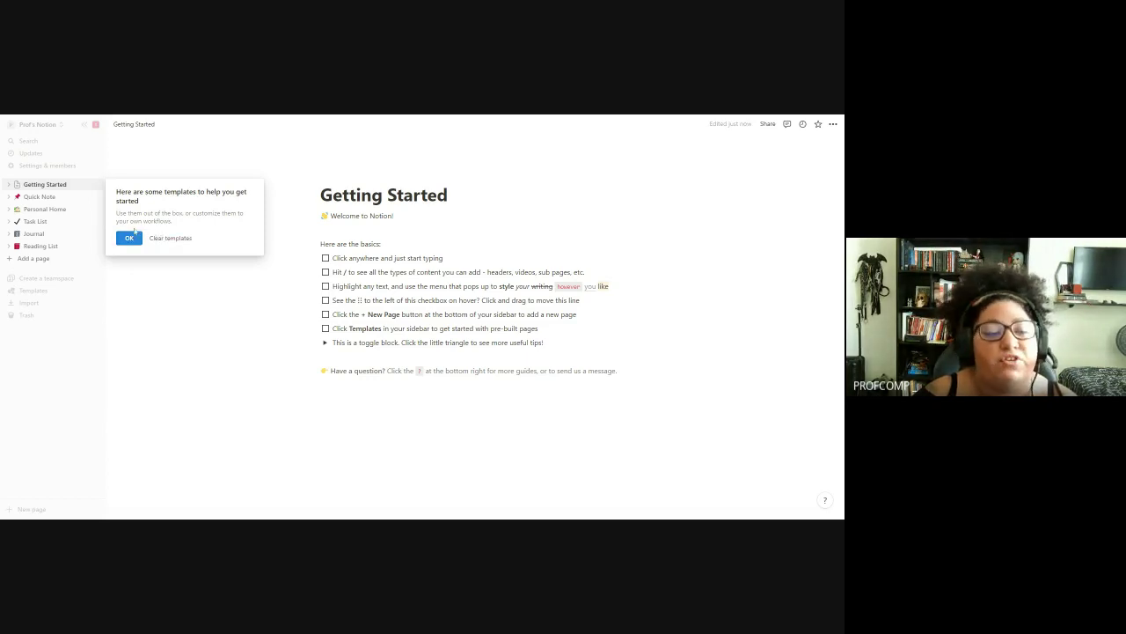
pyautogui.click(162, 240)
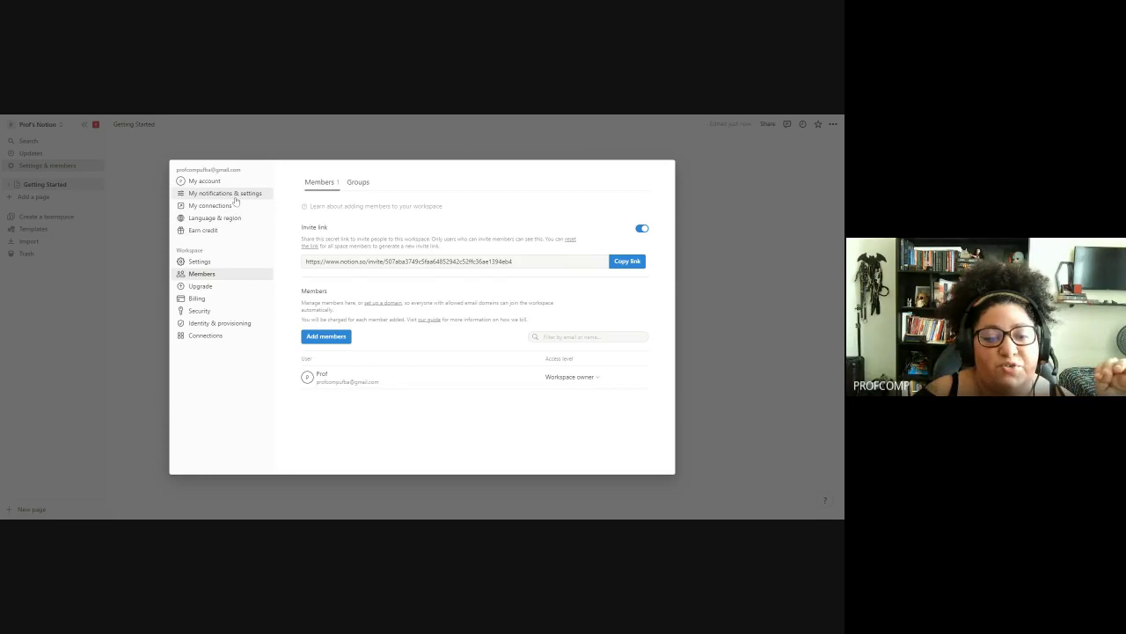
# - Look through the available interface languages in the language and region settings, and close the settings
pyautogui.click(220, 220)
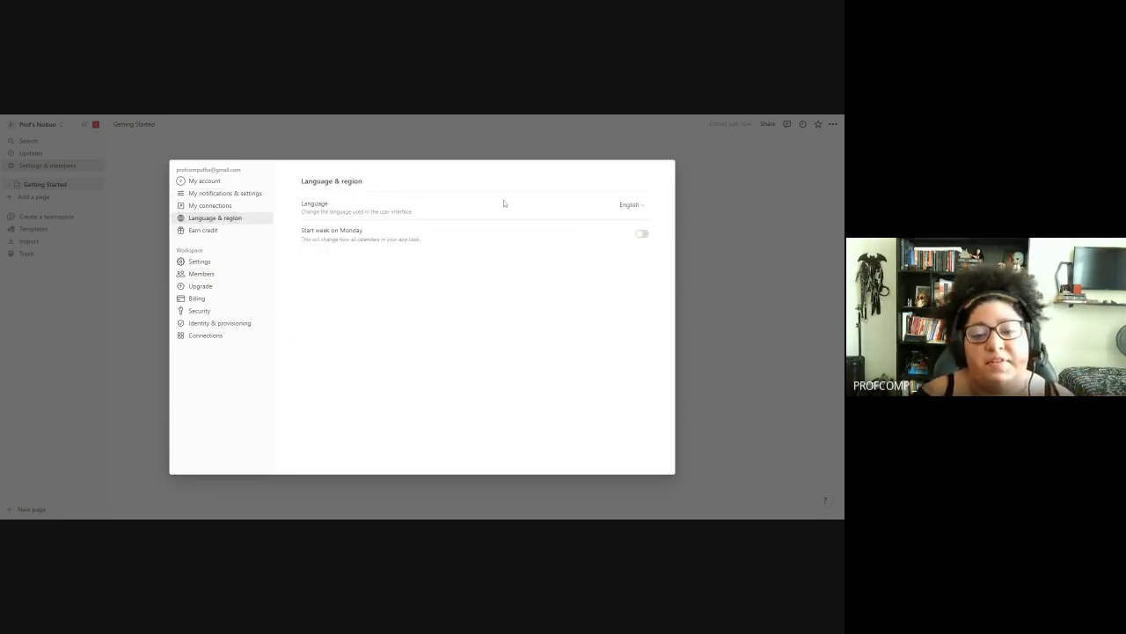
pyautogui.click(628, 205)
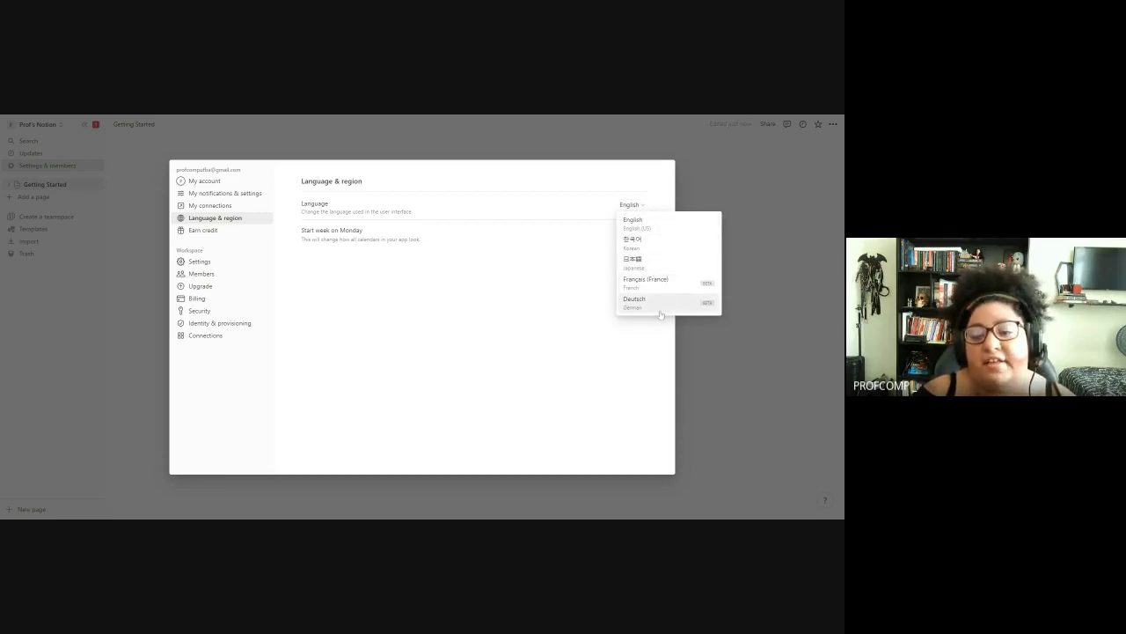
pyautogui.click(718, 363)
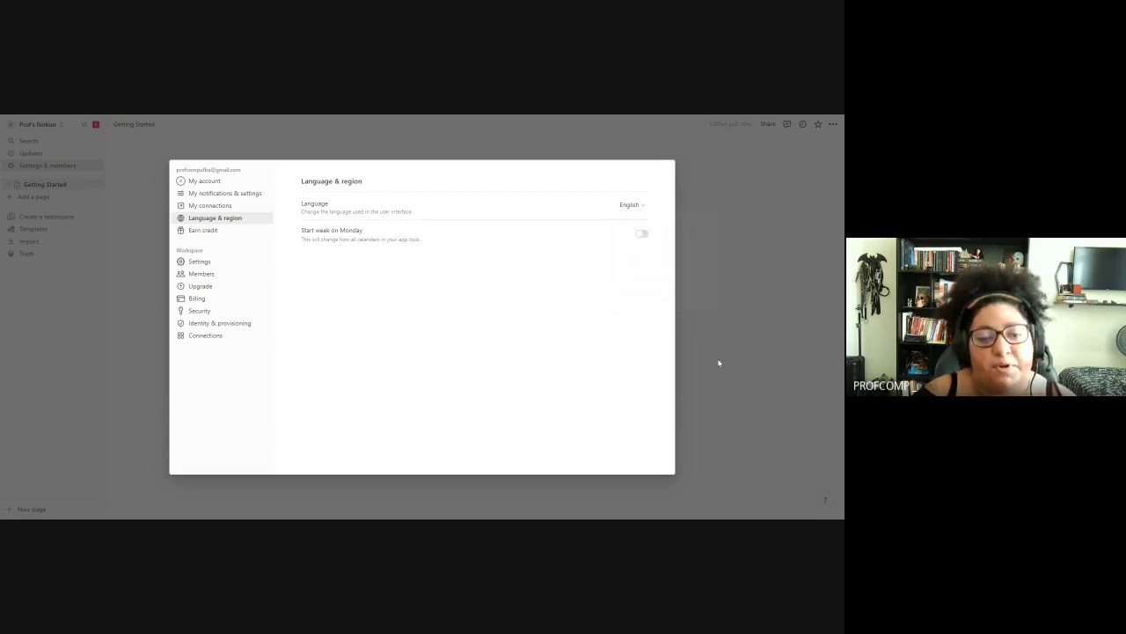
pyautogui.click(117, 290)
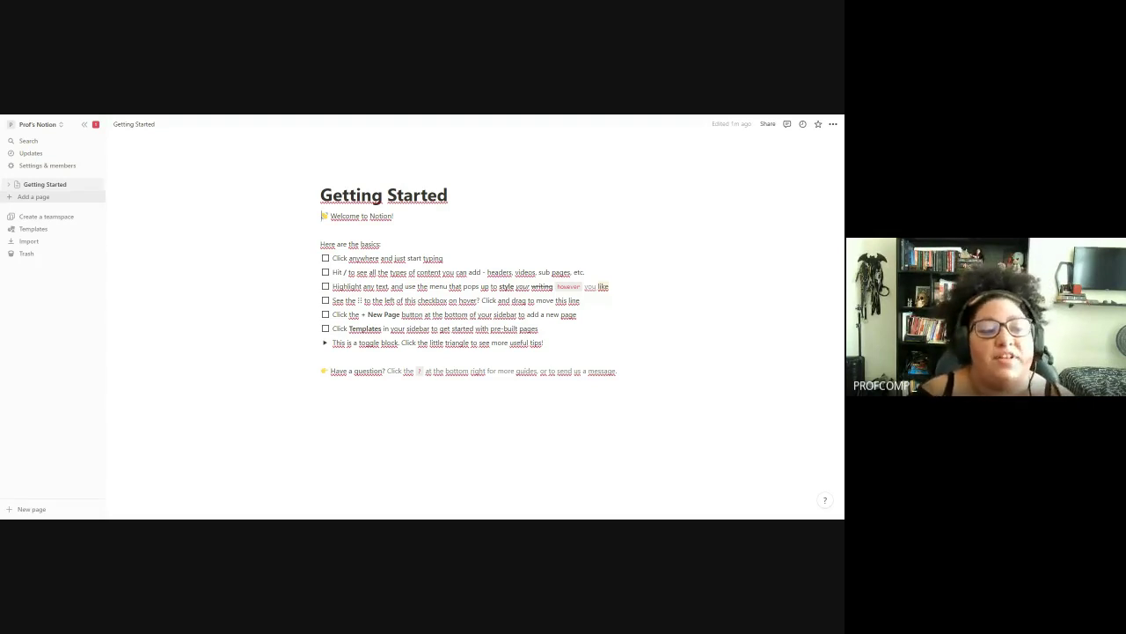
# - Add a new blank page to the workspace and delete it, two times in a row
pyautogui.click(44, 198)
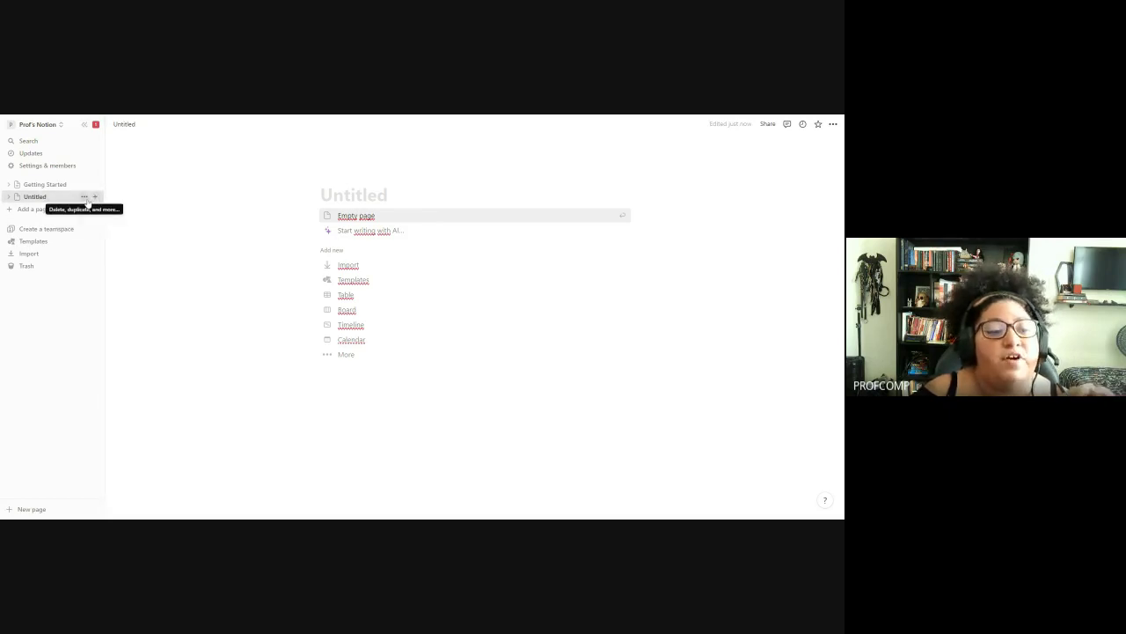
pyautogui.click(84, 197)
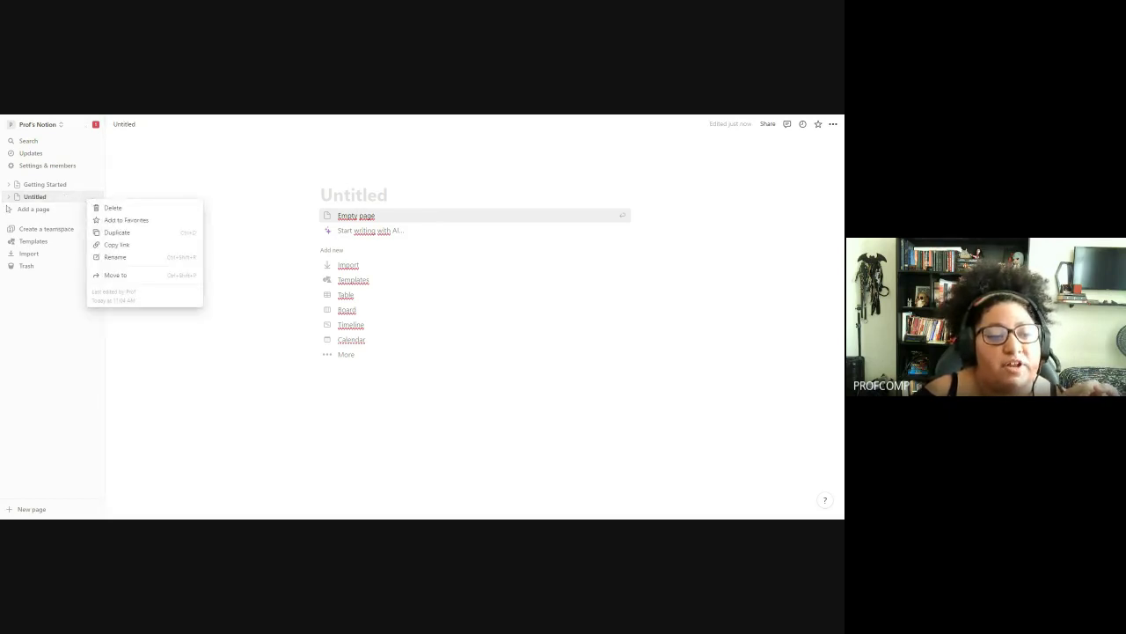
pyautogui.click(124, 208)
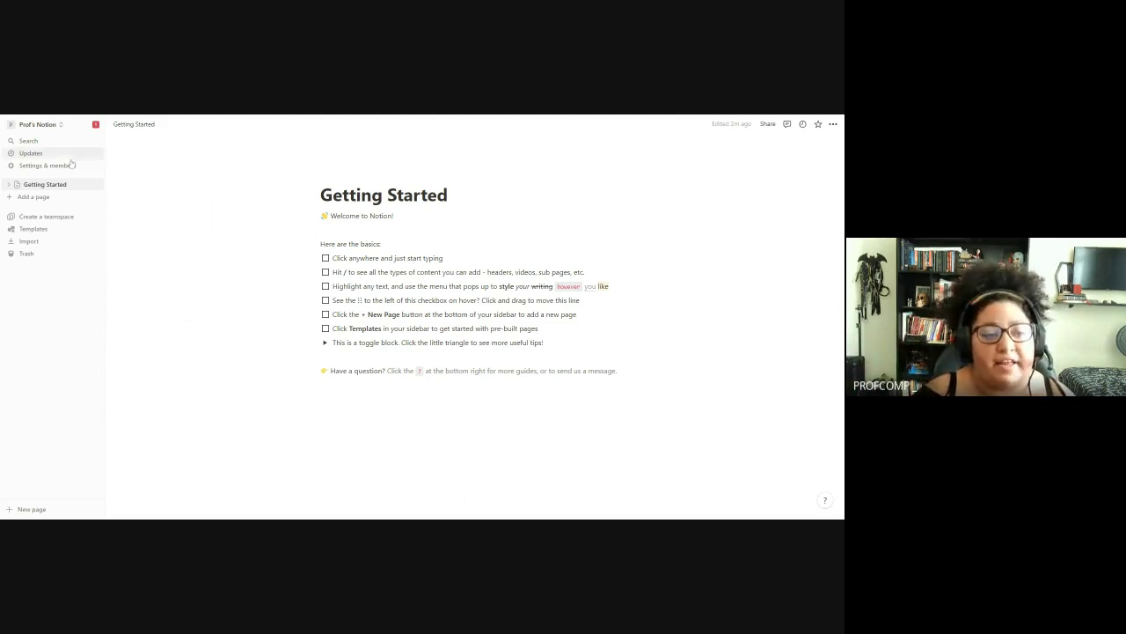
pyautogui.click(39, 201)
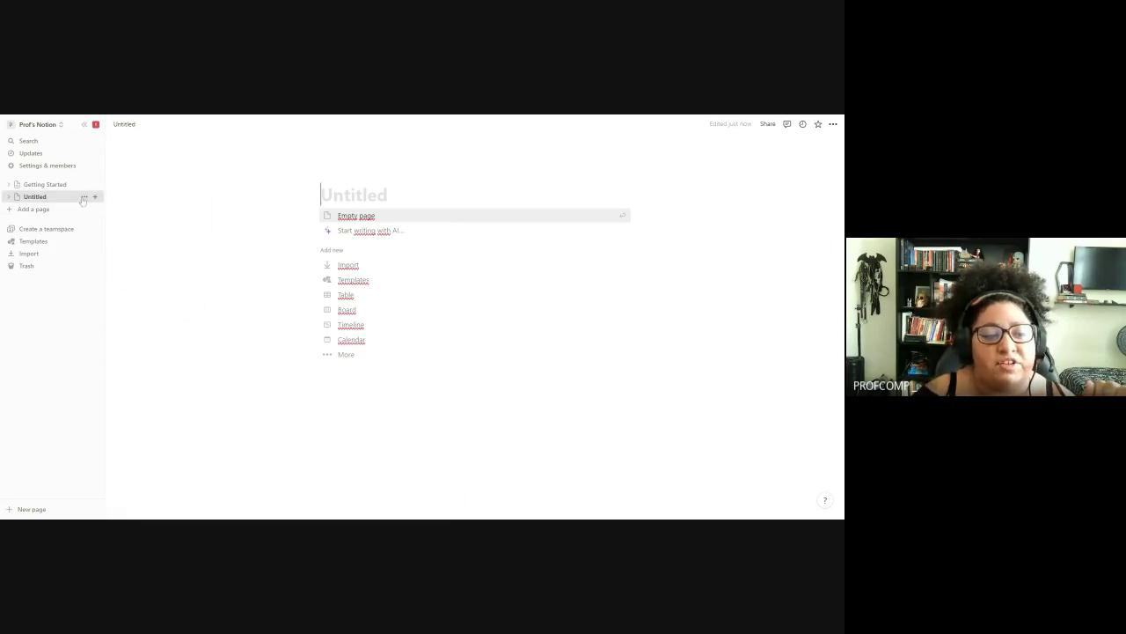
pyautogui.click(84, 197)
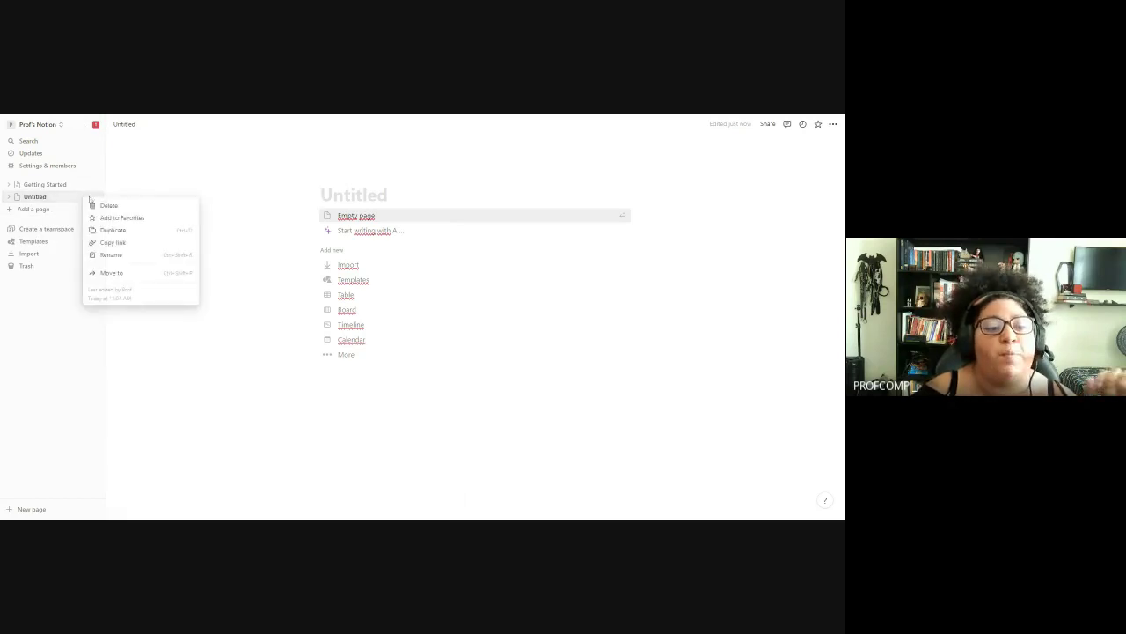
pyautogui.click(103, 205)
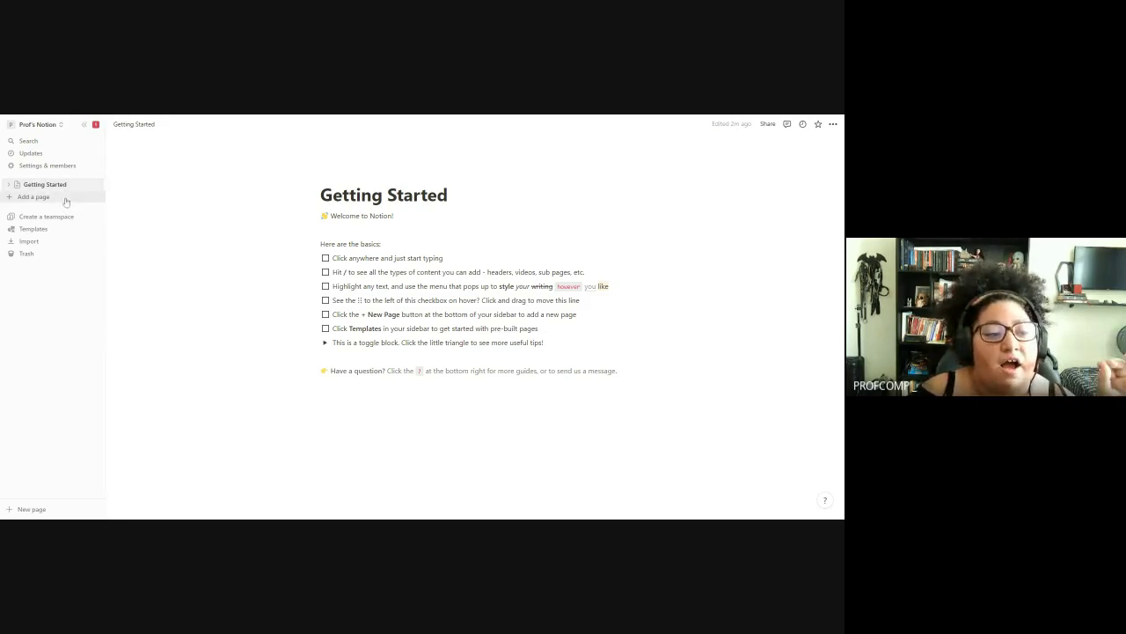
# - Add a new untitled page, move it to the trash, and undo that deletion
pyautogui.click(34, 196)
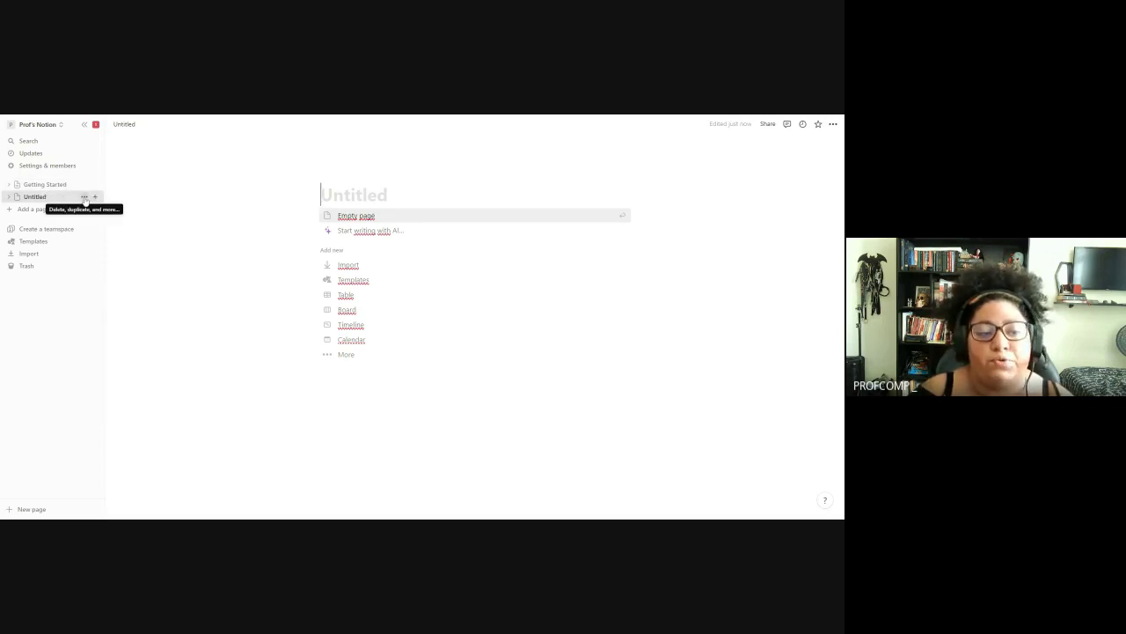
pyautogui.click(84, 197)
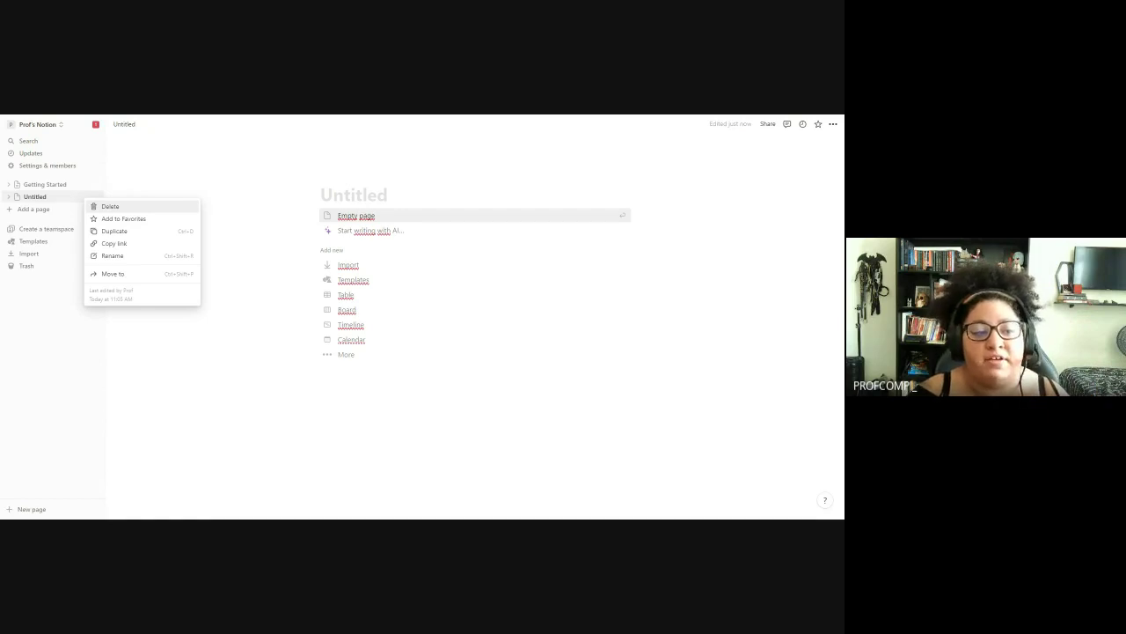
pyautogui.click(95, 206)
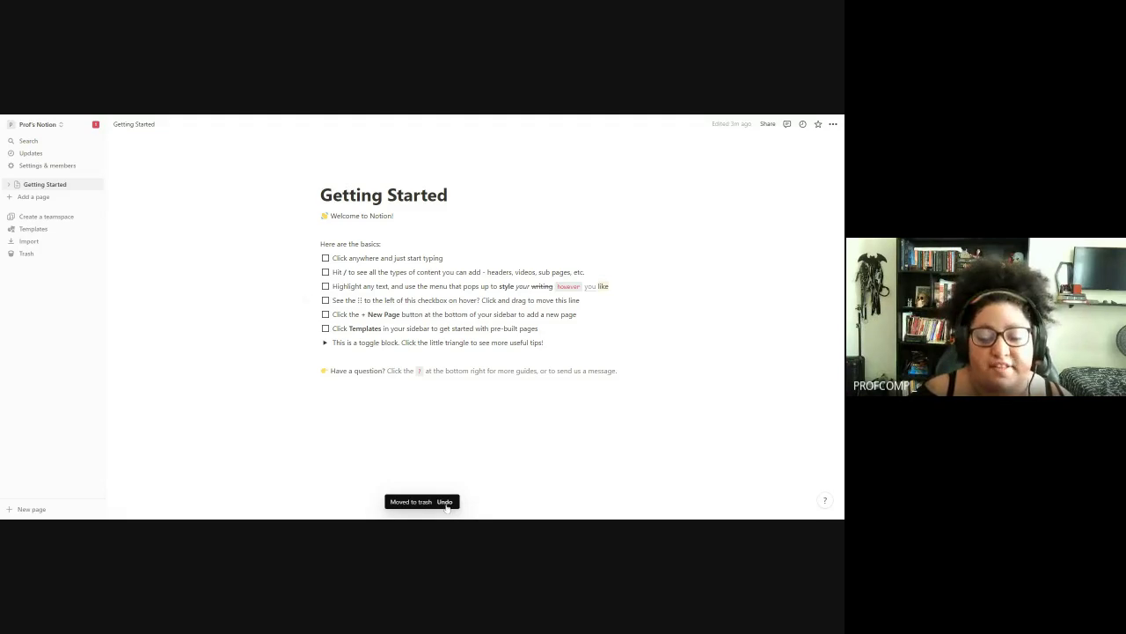
pyautogui.hotkey('ctrl', 'z')
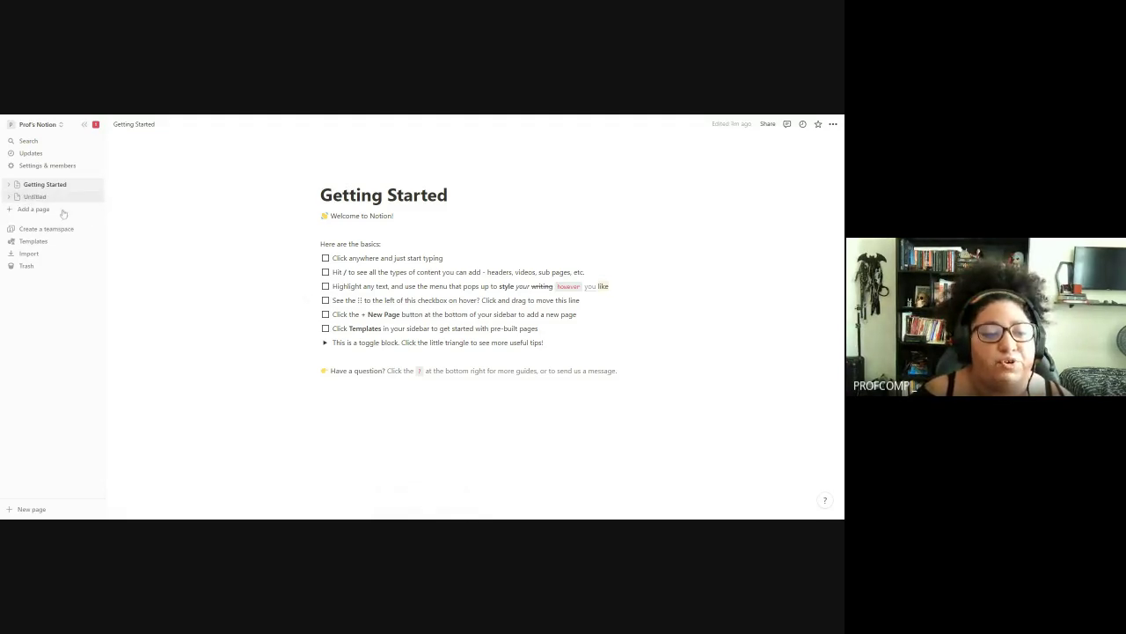
# - Open the restored untitled page and delete it
pyautogui.click(56, 198)
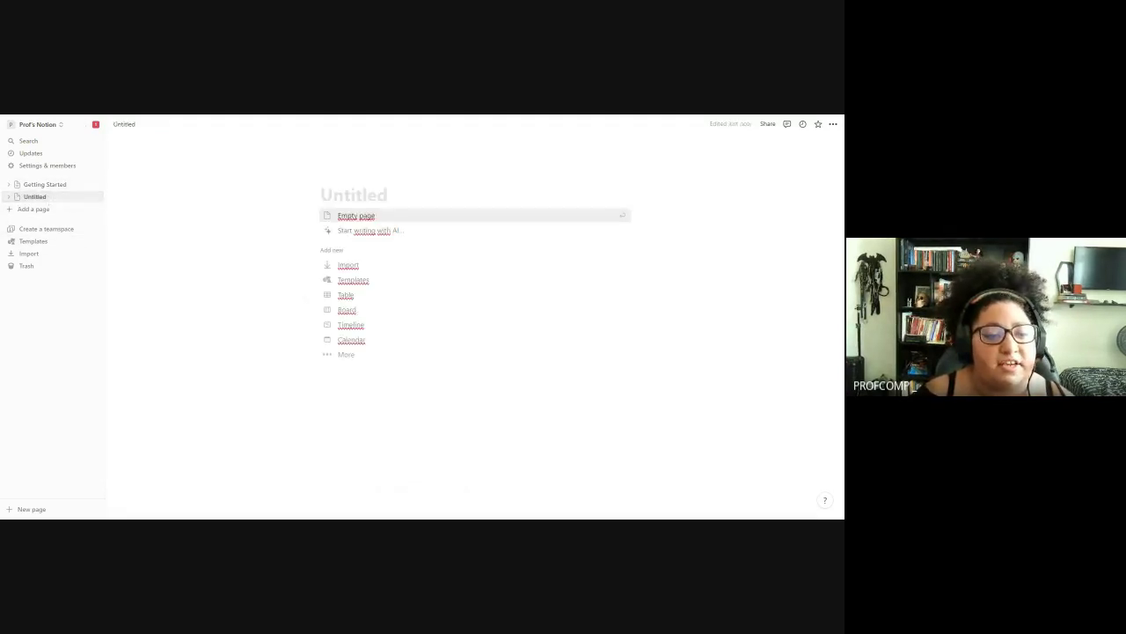
pyautogui.rightClick(43, 201)
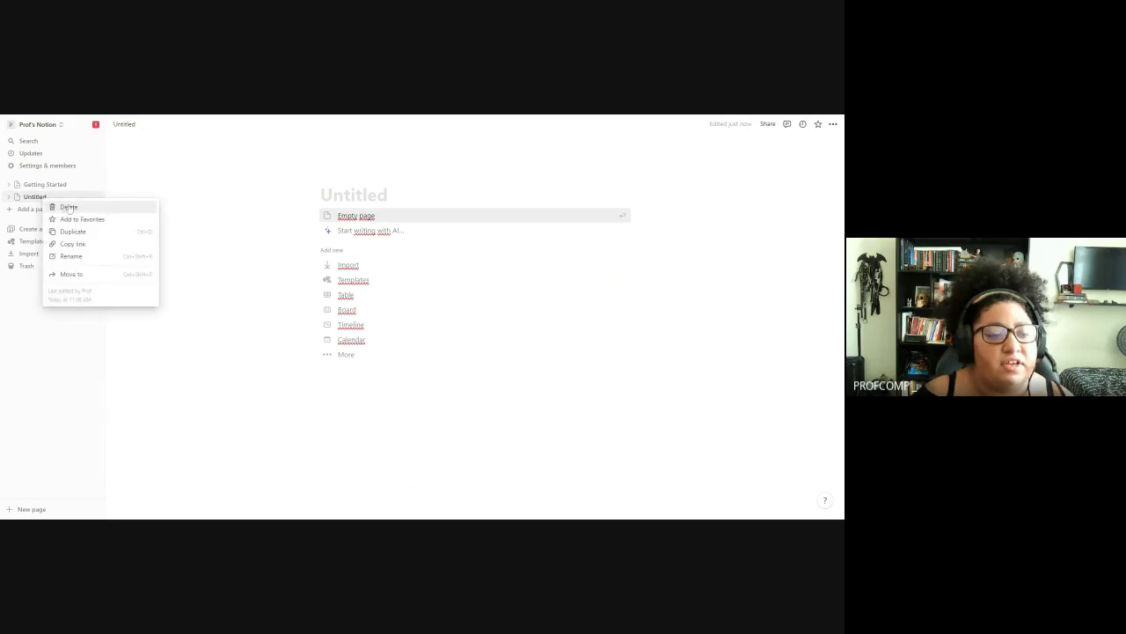
pyautogui.click(69, 208)
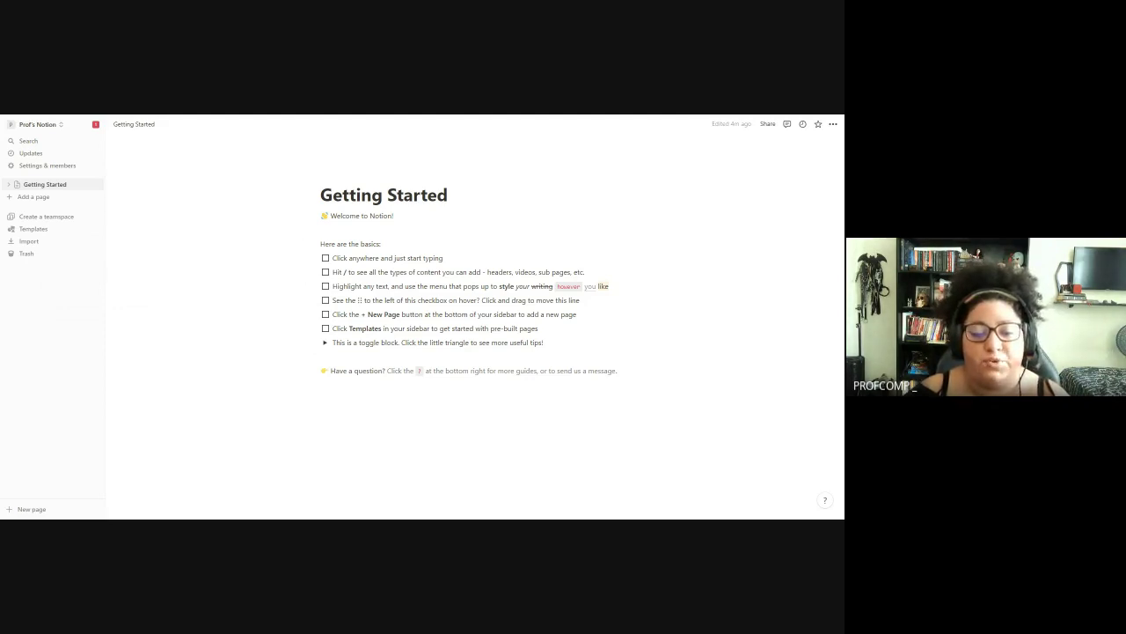
# - Write a test line of repeated letter a below the last paragraph of the Getting Started page, and remove that line
pyautogui.click(322, 385)
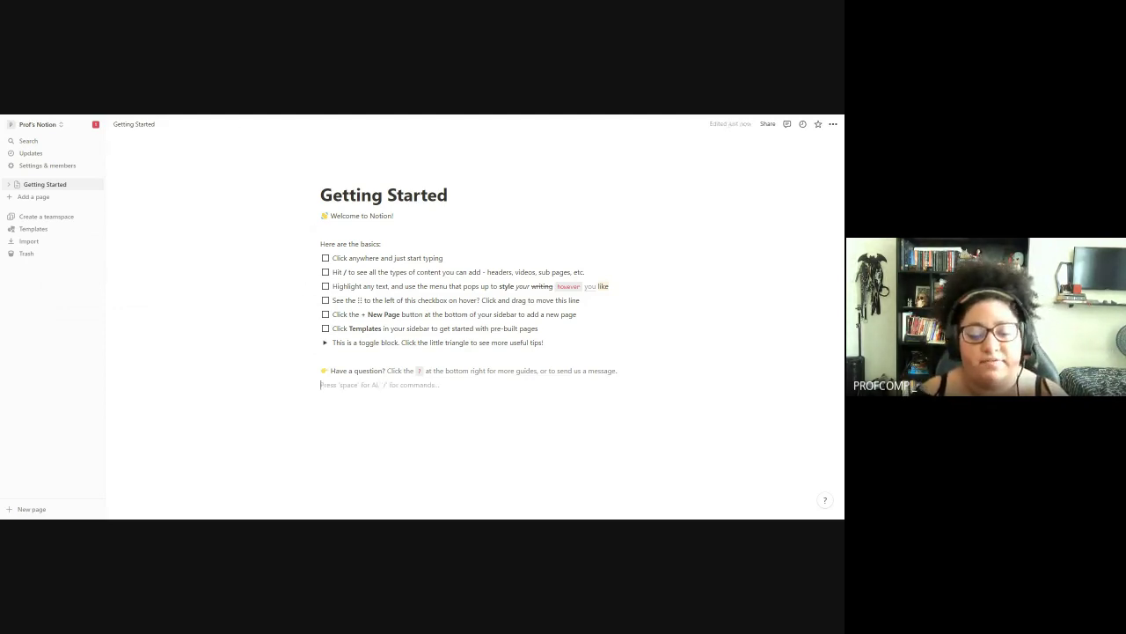
pyautogui.write('aaaaaaaaaaaaa')
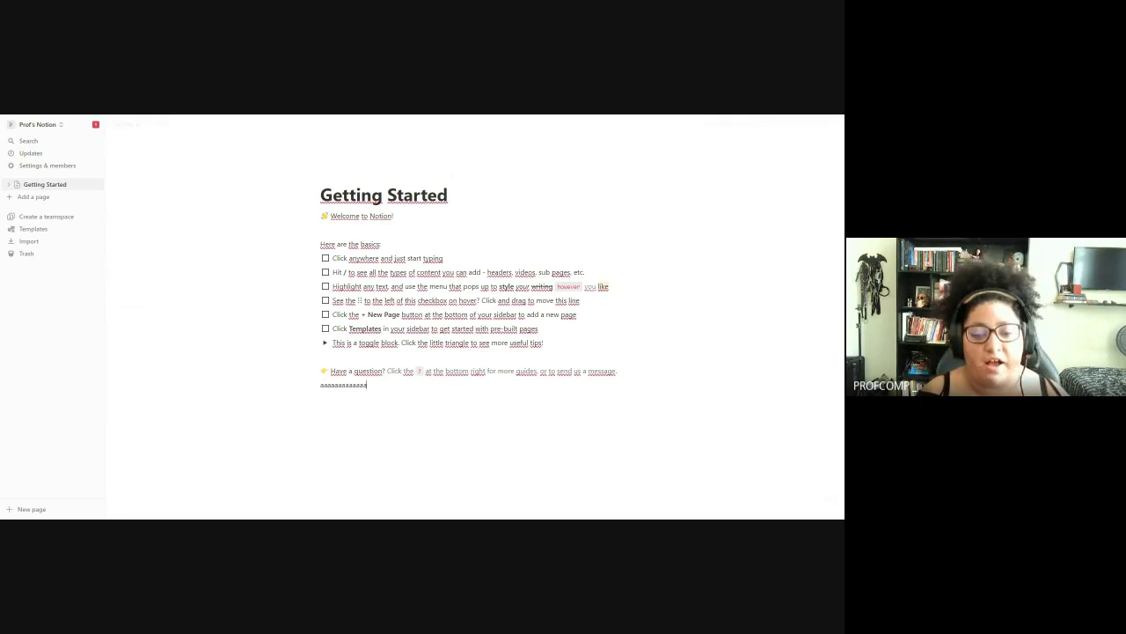
pyautogui.write('aaaaaaaaaaaaaaaaaaaaaaaaaaa')
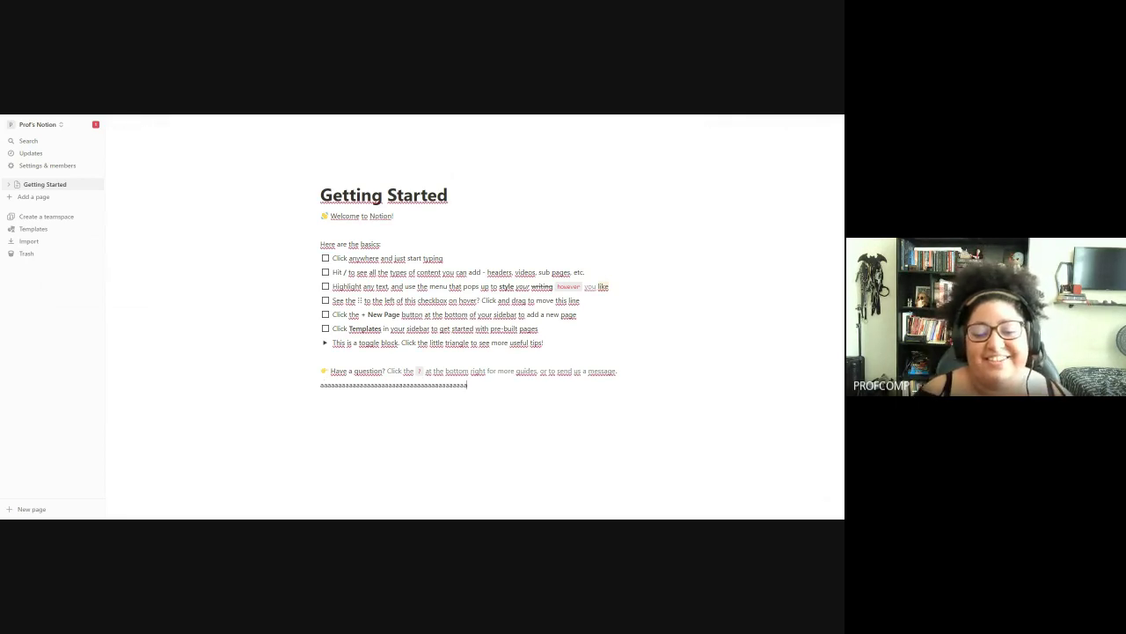
pyautogui.hotkey('ctrl', 'a')
pyautogui.press('BackSpace')
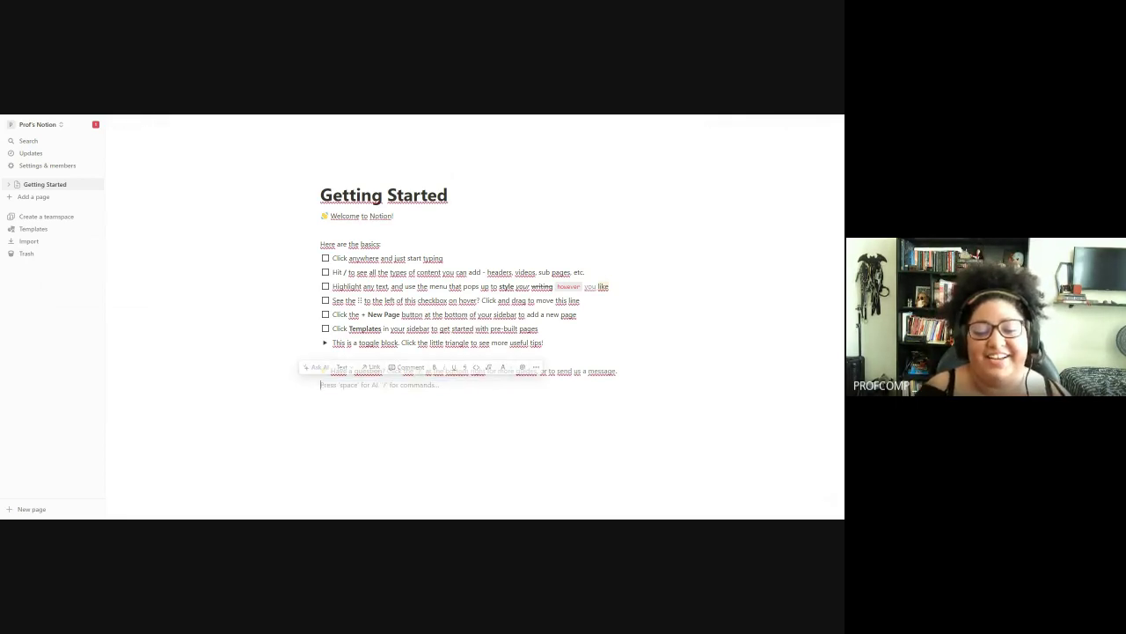
pyautogui.press('BackSpace')
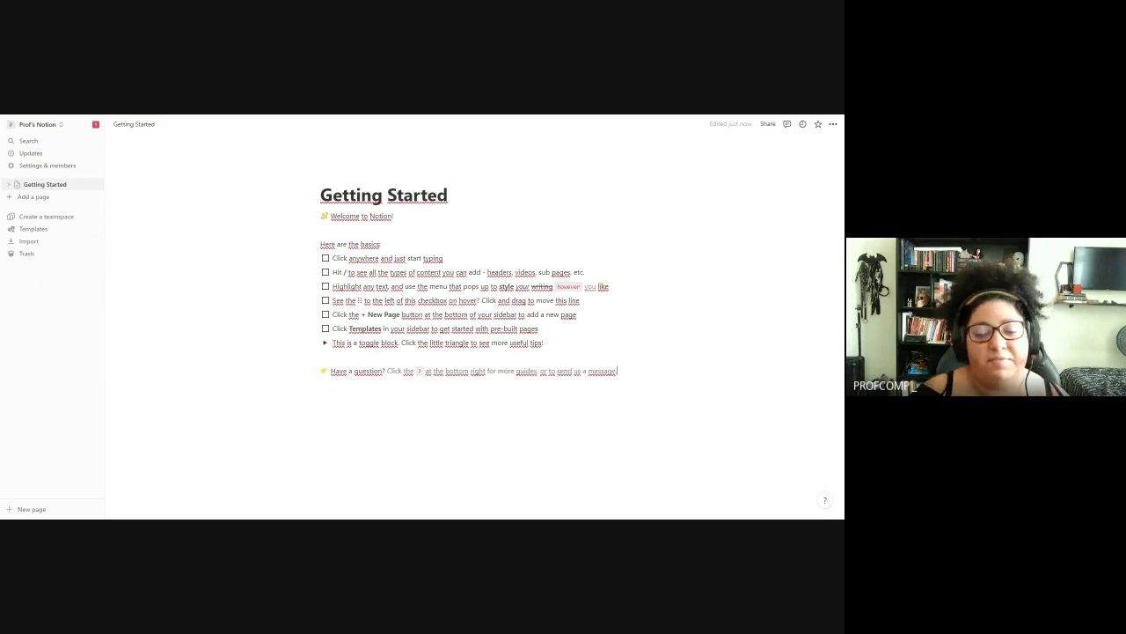
# - Bring up the list of block types on a new line below the last paragraph, and remove the added lines
pyautogui.press('Return')
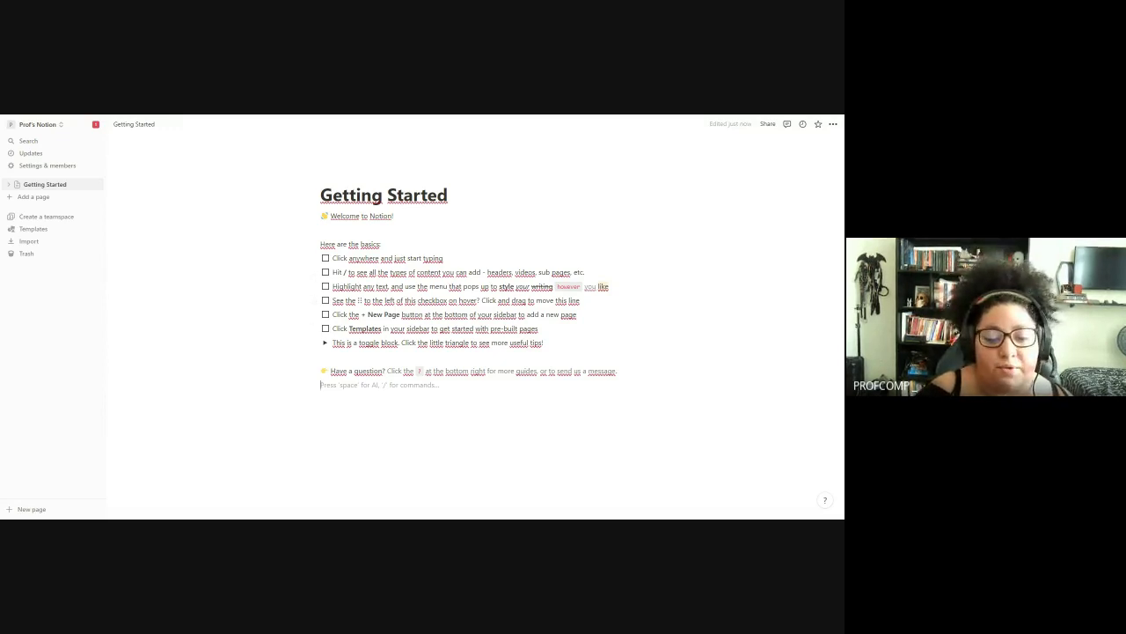
pyautogui.press('Return')
pyautogui.write('/')
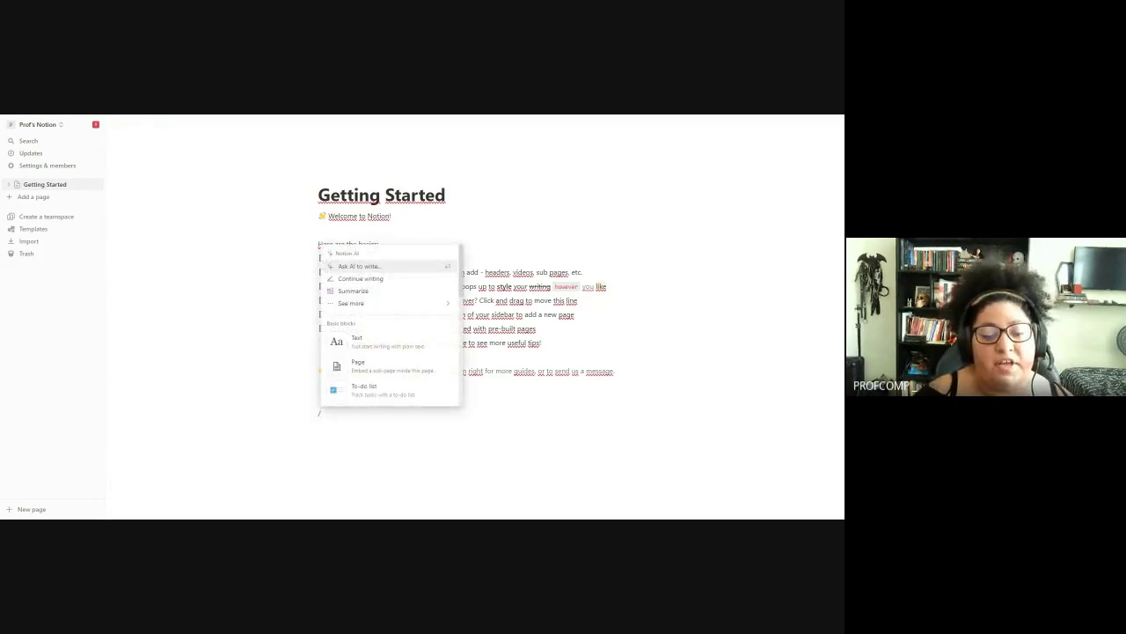
pyautogui.press('BackSpace')
pyautogui.press('BackSpace')
pyautogui.press('BackSpace')
pyautogui.press('BackSpace')
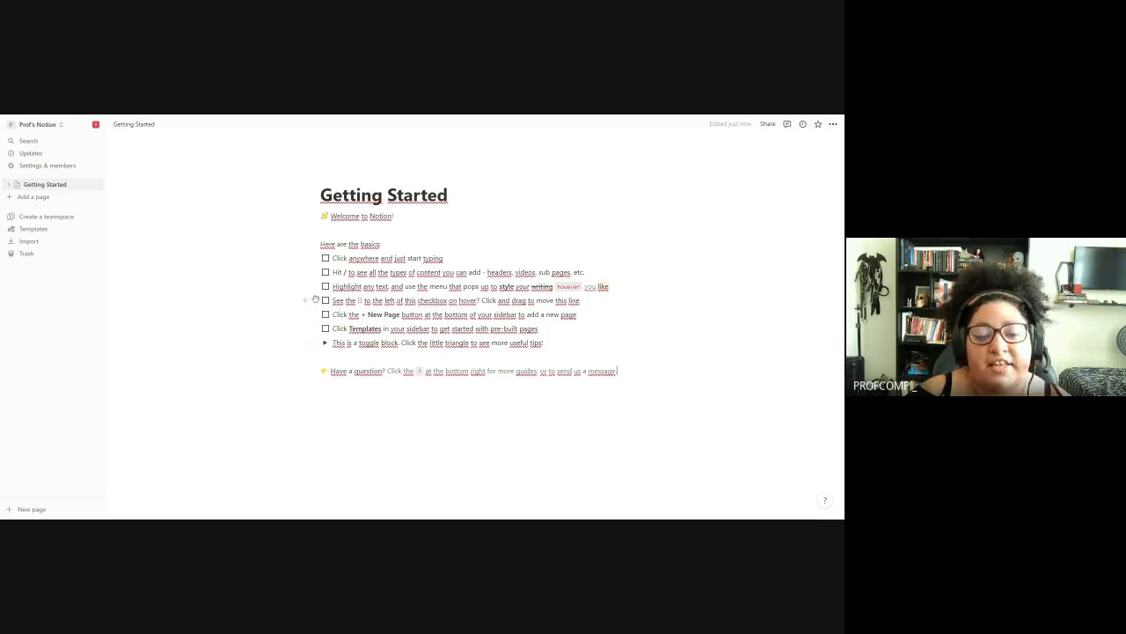
# - Move the checkbox line beginning "See the" above the "Here are the basics:" line
pyautogui.moveTo(316, 302); pyautogui.dragTo(313, 244)
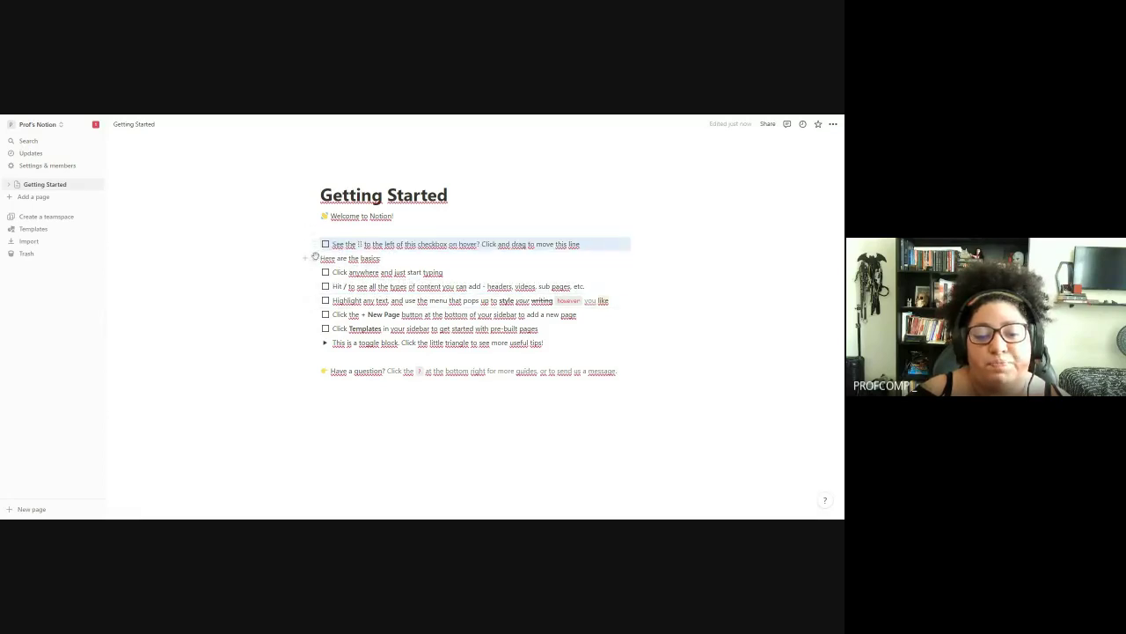
# - Move the checkbox line beginning "See the" below the "Highlight any text" line and view its available block actions
pyautogui.moveTo(314, 247); pyautogui.dragTo(317, 310)
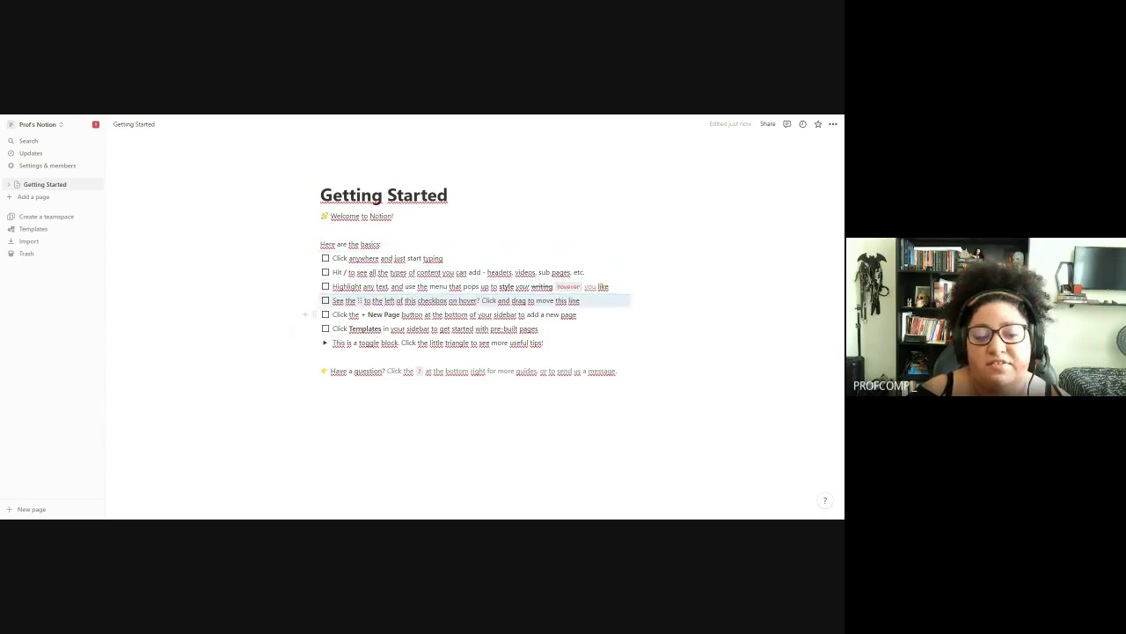
pyautogui.click(314, 300)
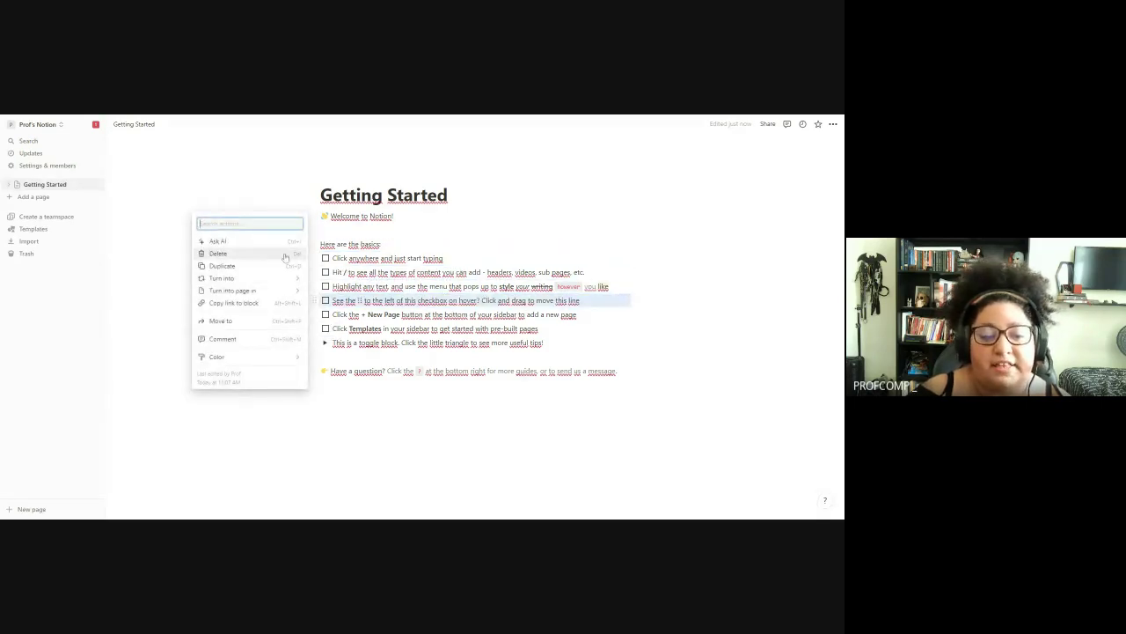
pyautogui.moveTo(285, 284)
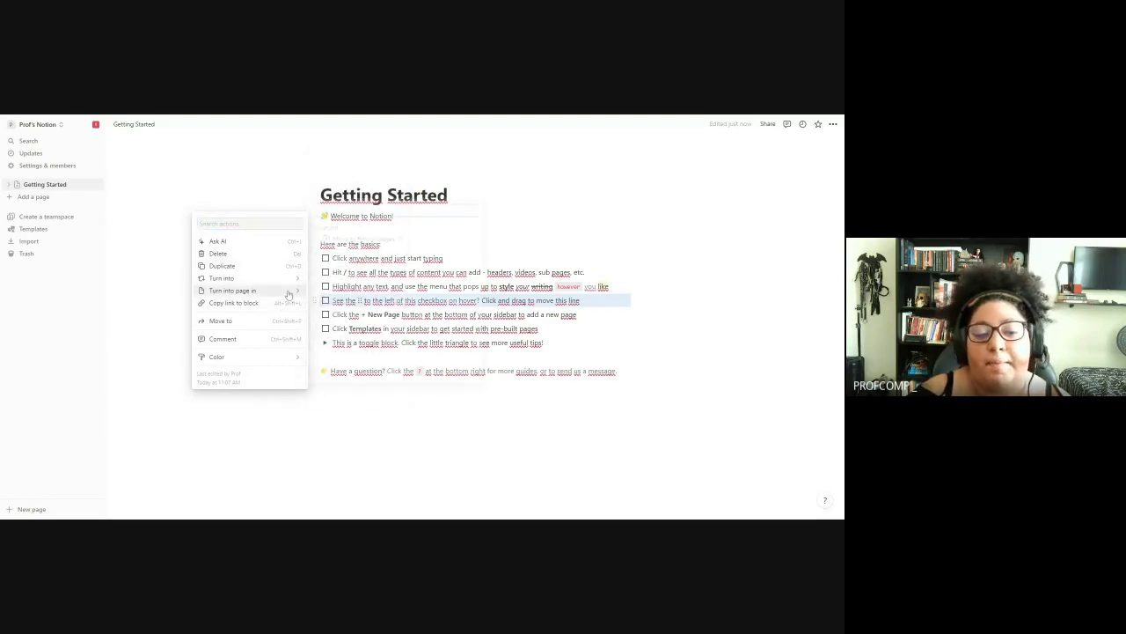
pyautogui.click(462, 434)
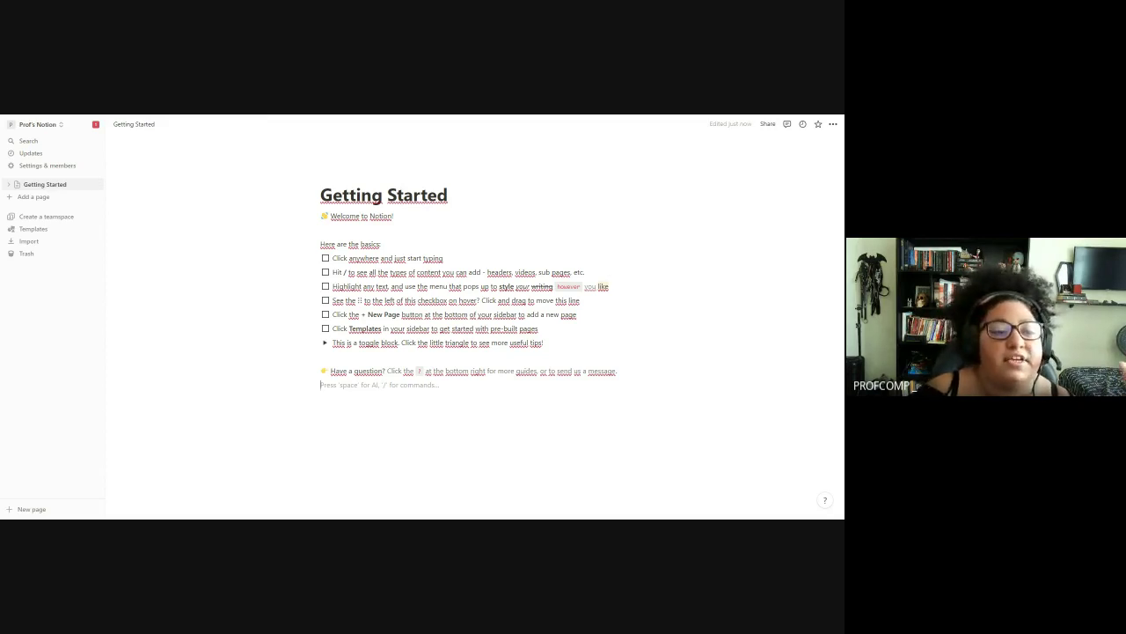
# - Add a new page to the workspace, expand its full list of content types, and title it "Início"
pyautogui.click(33, 197)
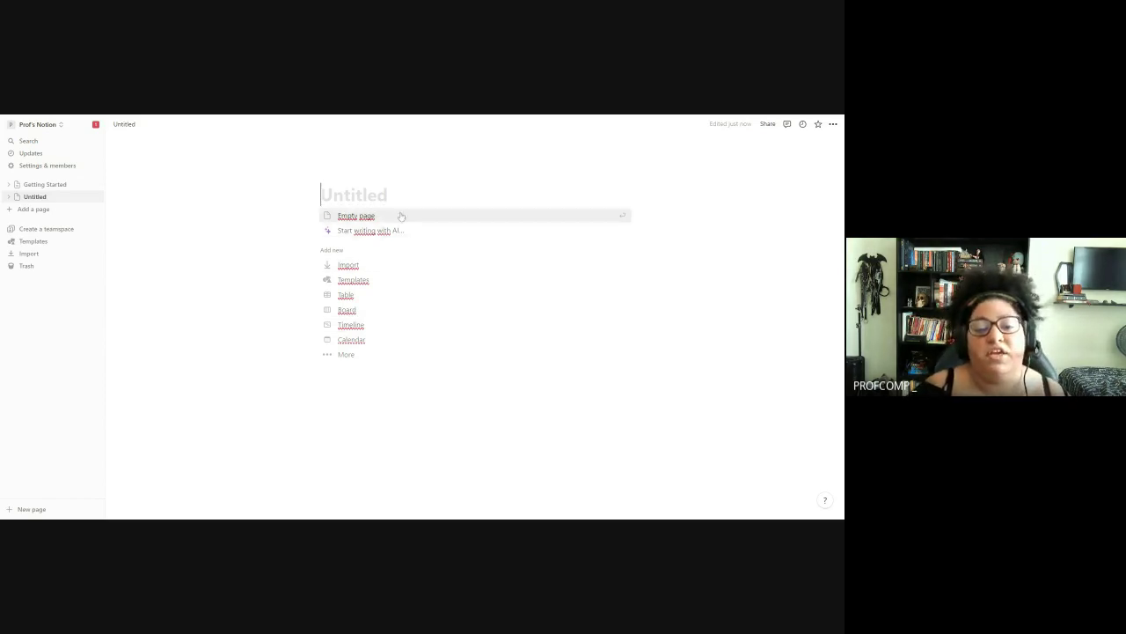
pyautogui.click(366, 354)
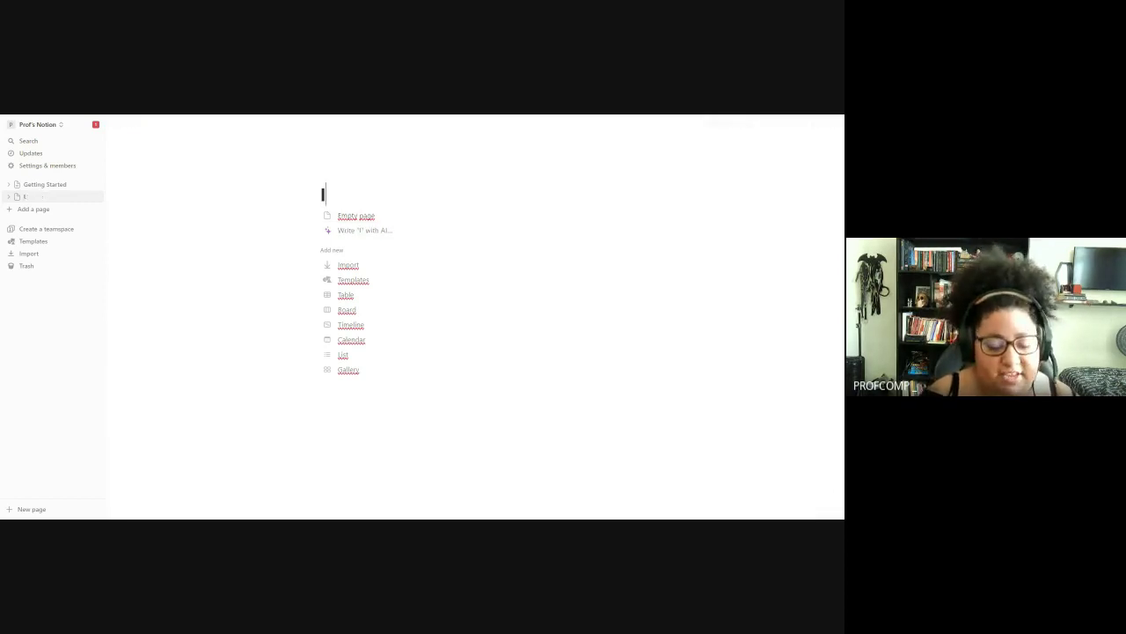
pyautogui.write('Início')
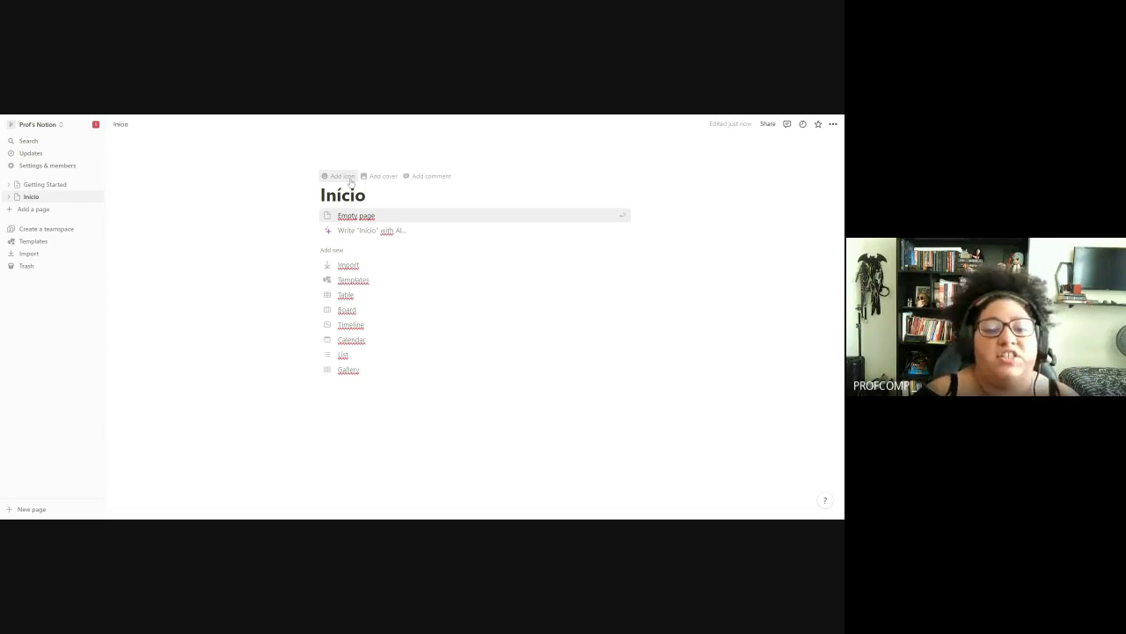
# - Add a random icon to the Início page and remove it
pyautogui.click(350, 180)
pyautogui.click(352, 181)
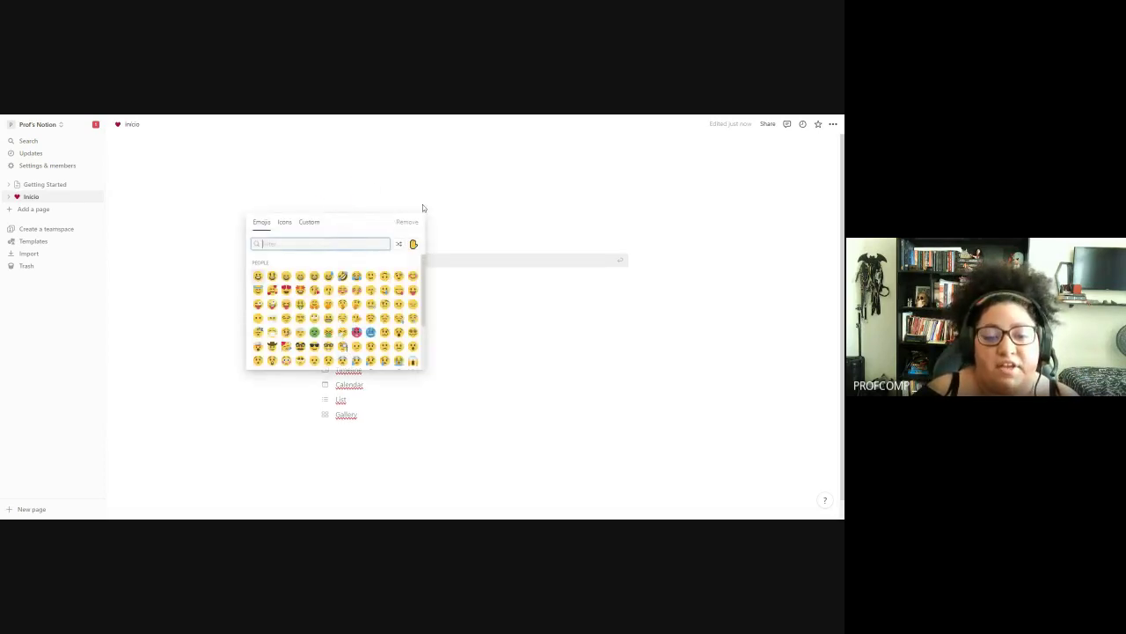
pyautogui.click(402, 221)
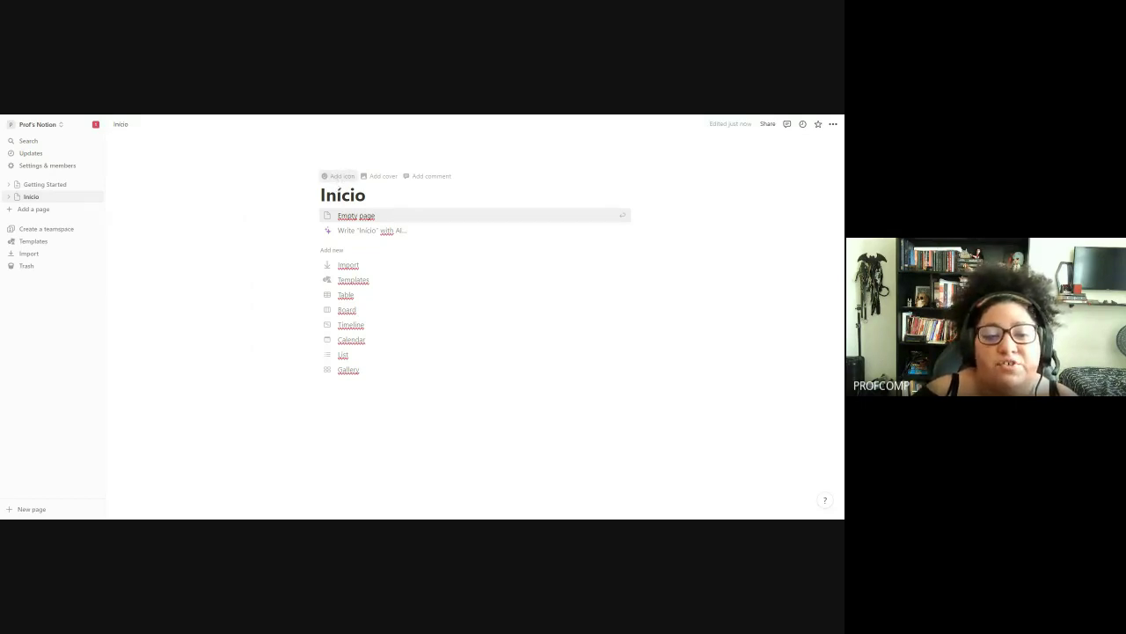
# - Give the Início page an icon and set it to the crescent moon emoji
pyautogui.click(337, 176)
pyautogui.click(335, 184)
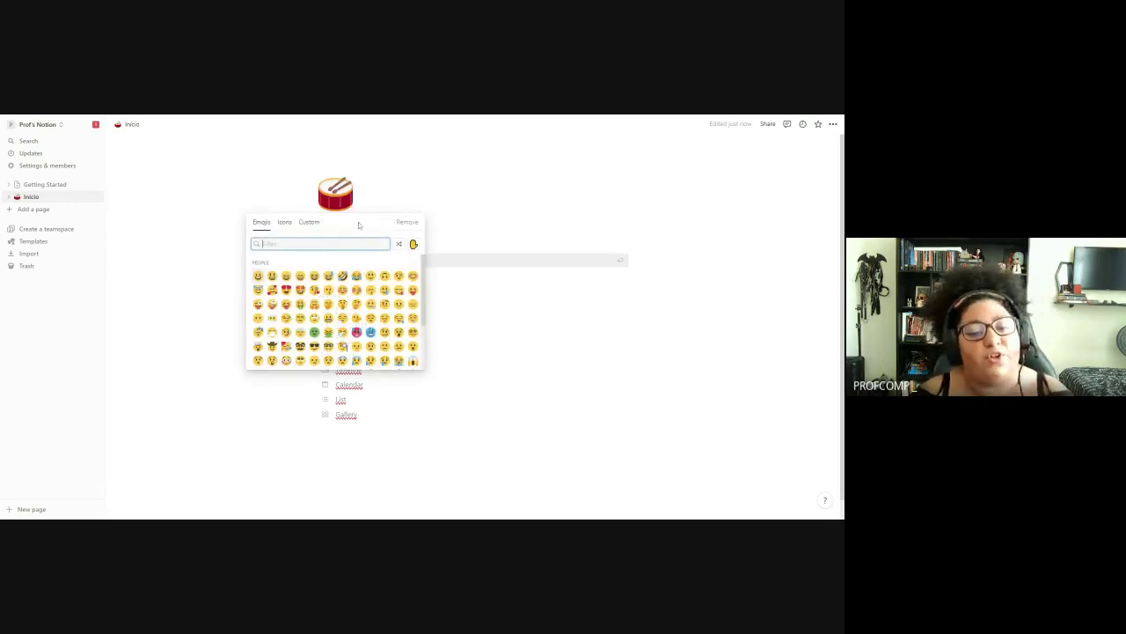
pyautogui.scroll(-2, 361, 269)
pyautogui.scroll(-5, 362, 269)
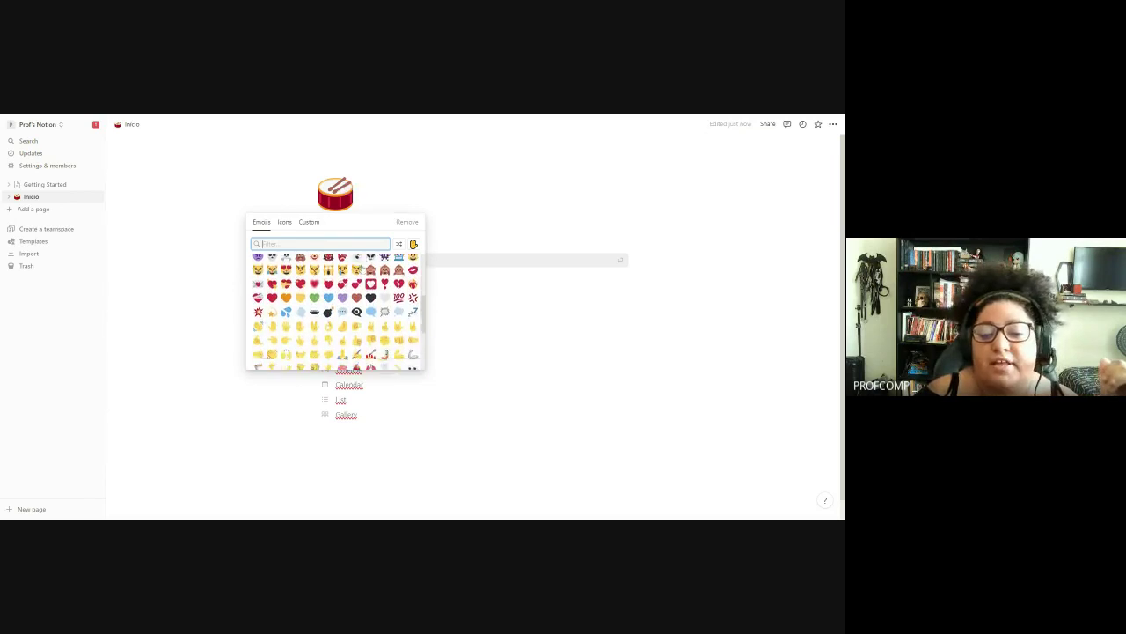
pyautogui.scroll(-8, 369, 274)
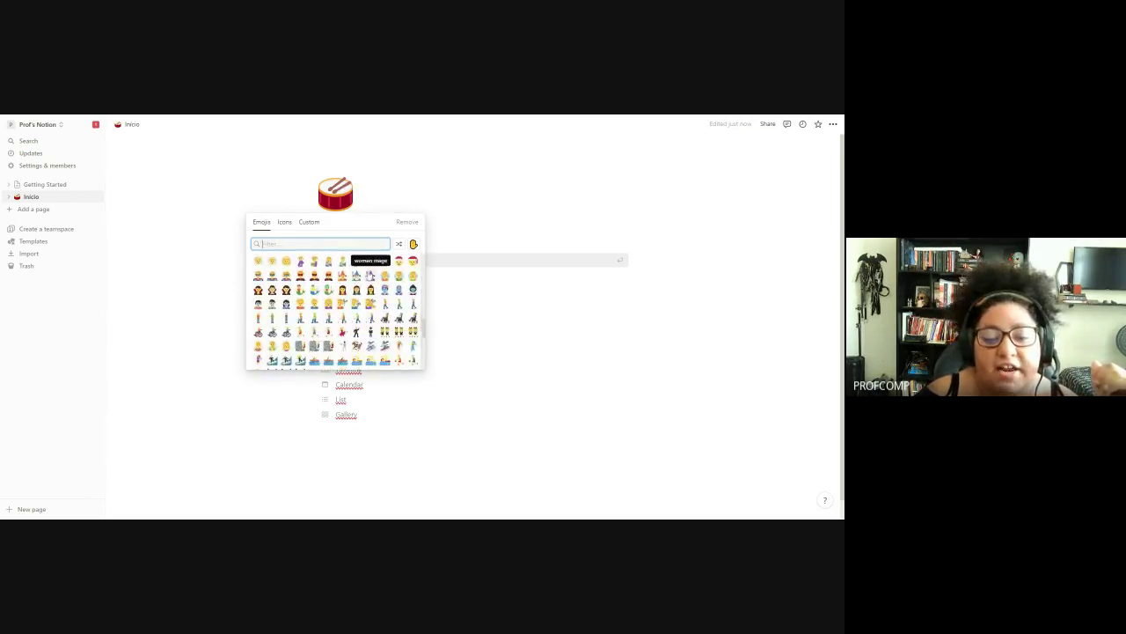
pyautogui.scroll(-10, 369, 274)
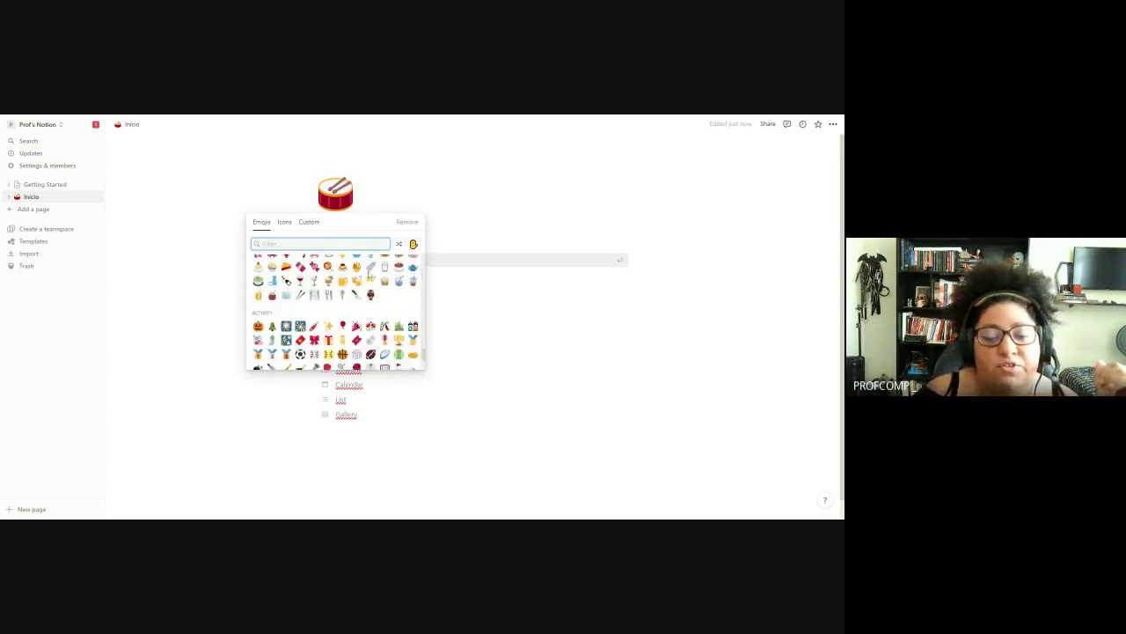
pyautogui.scroll(-10, 369, 275)
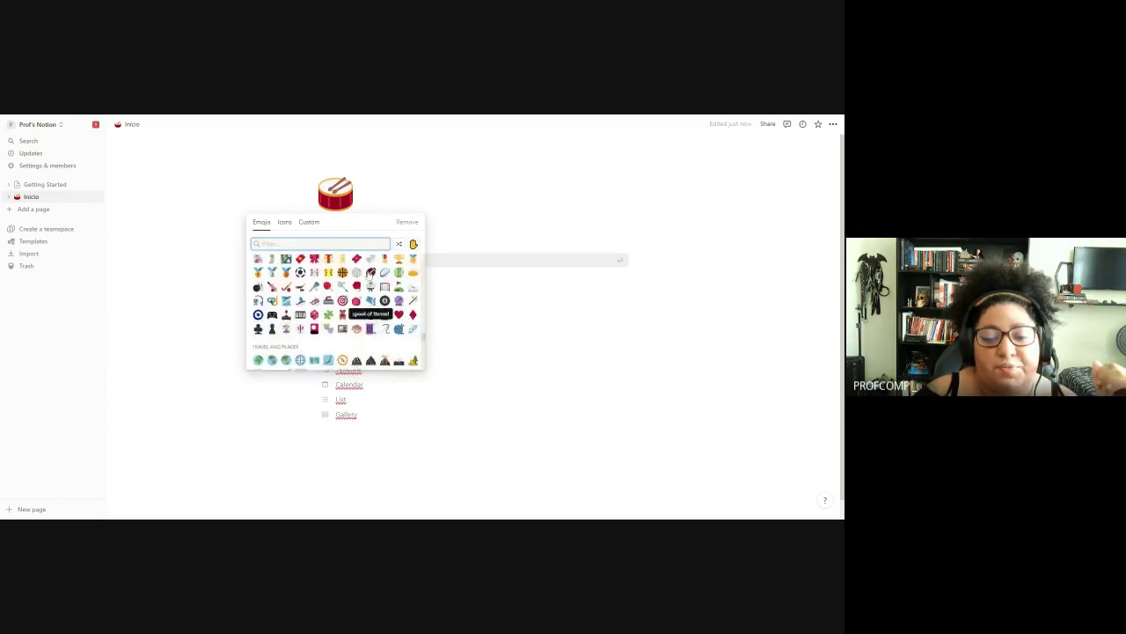
pyautogui.scroll(-3, 370, 268)
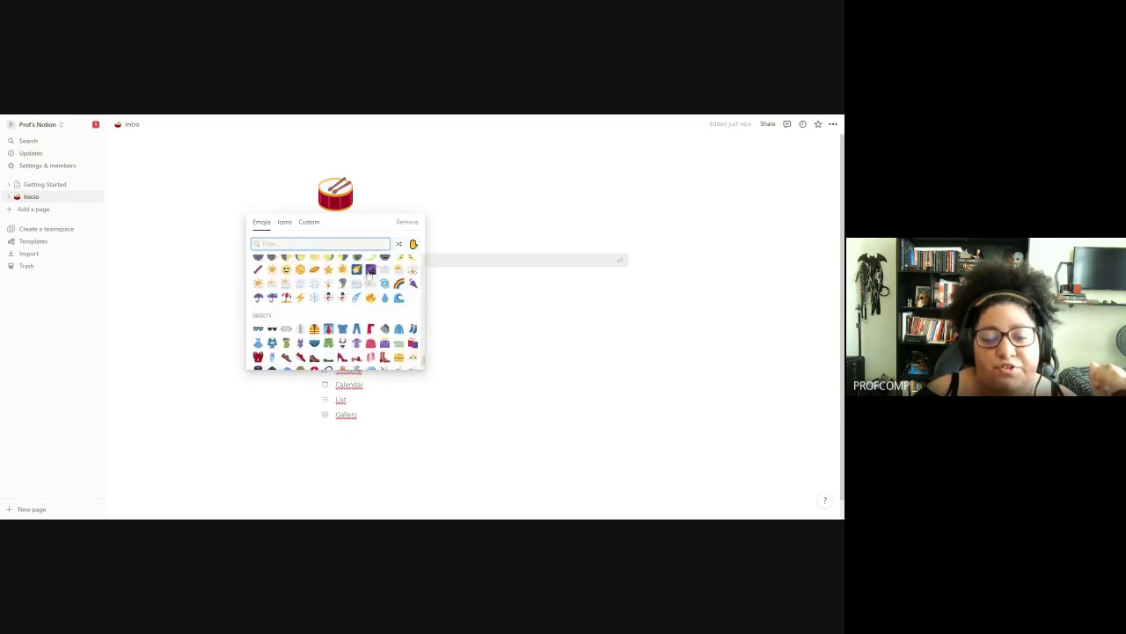
pyautogui.scroll(3, 370, 268)
pyautogui.scroll(1, 371, 268)
pyautogui.click(370, 293)
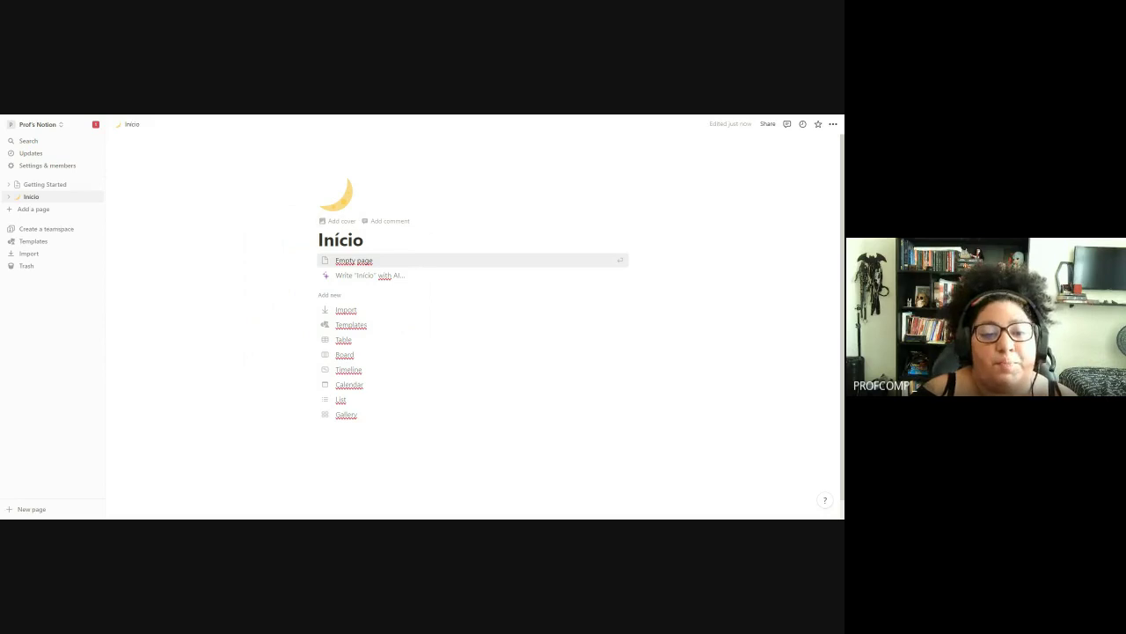
# - Add a cover to the Início page and look through the built-in gallery of cover images
pyautogui.click(339, 221)
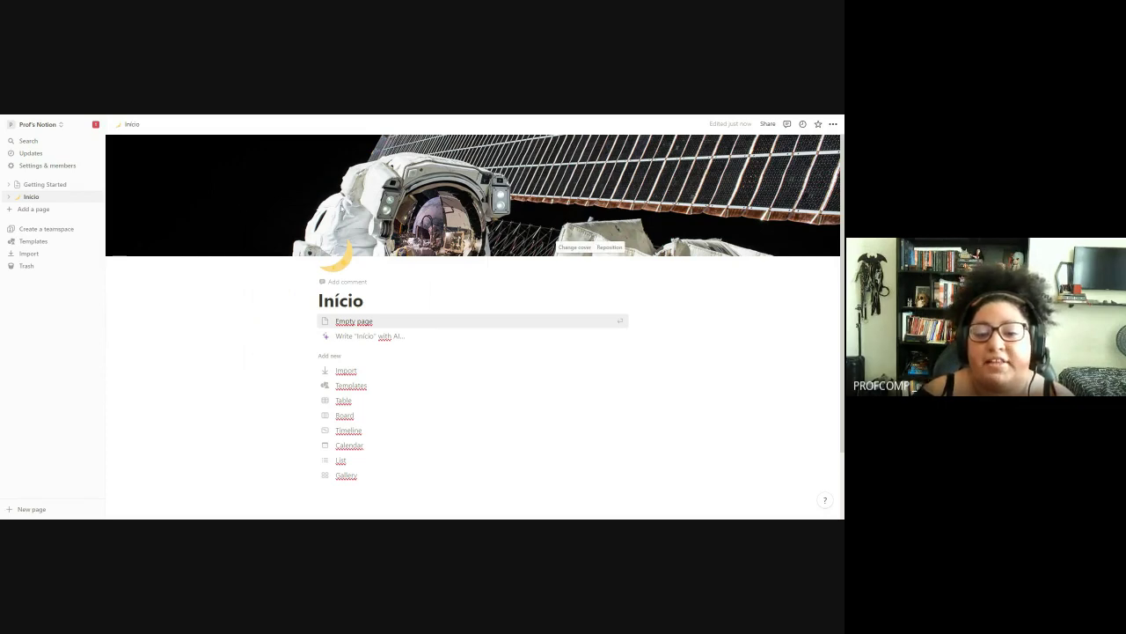
pyautogui.click(575, 247)
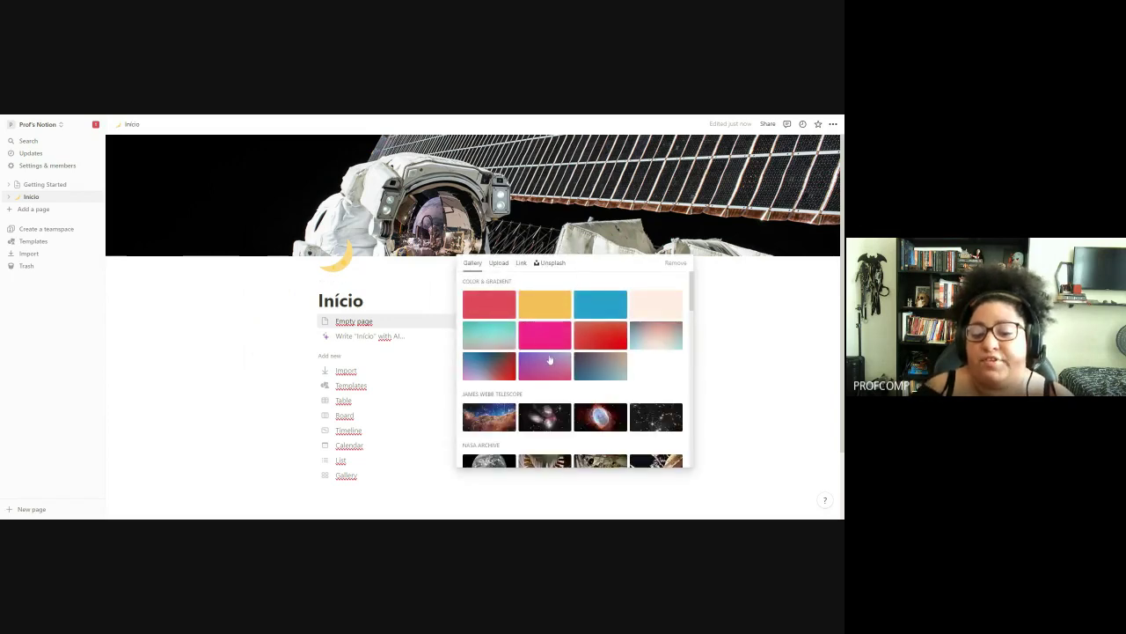
pyautogui.scroll(-5, 550, 356)
pyautogui.scroll(-2, 550, 356)
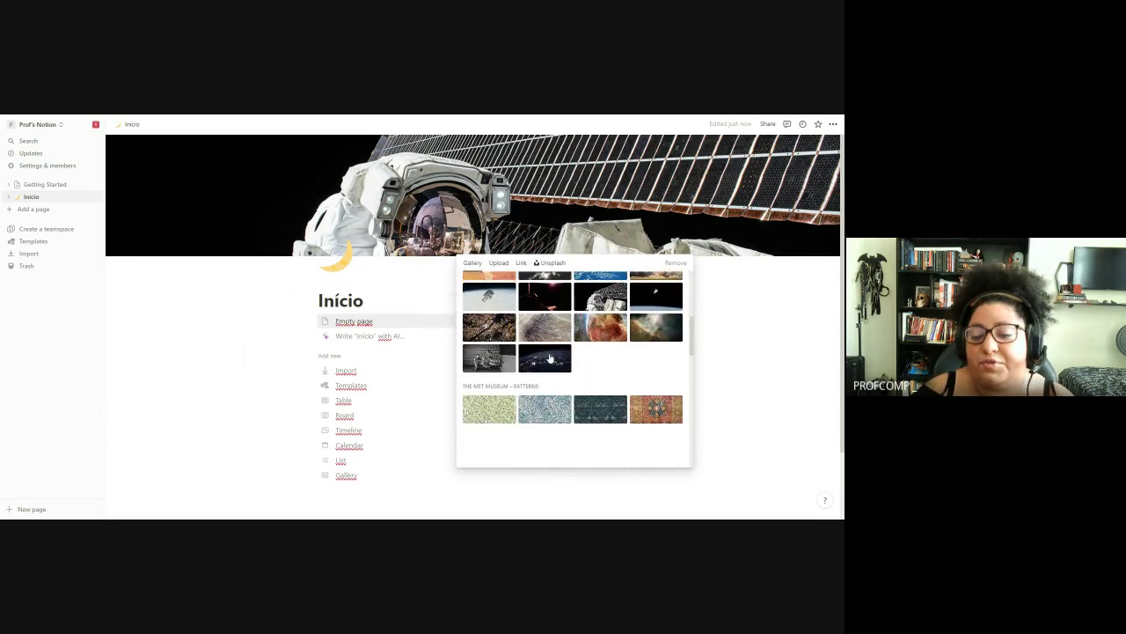
pyautogui.scroll(4, 550, 357)
pyautogui.scroll(2, 550, 356)
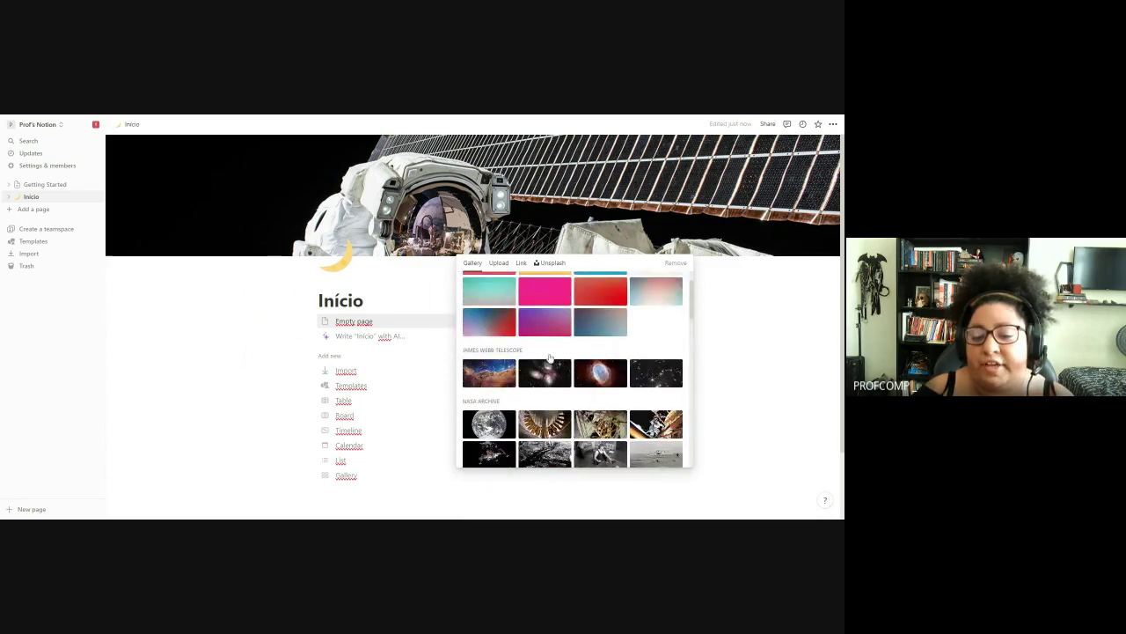
pyautogui.scroll(-5, 550, 357)
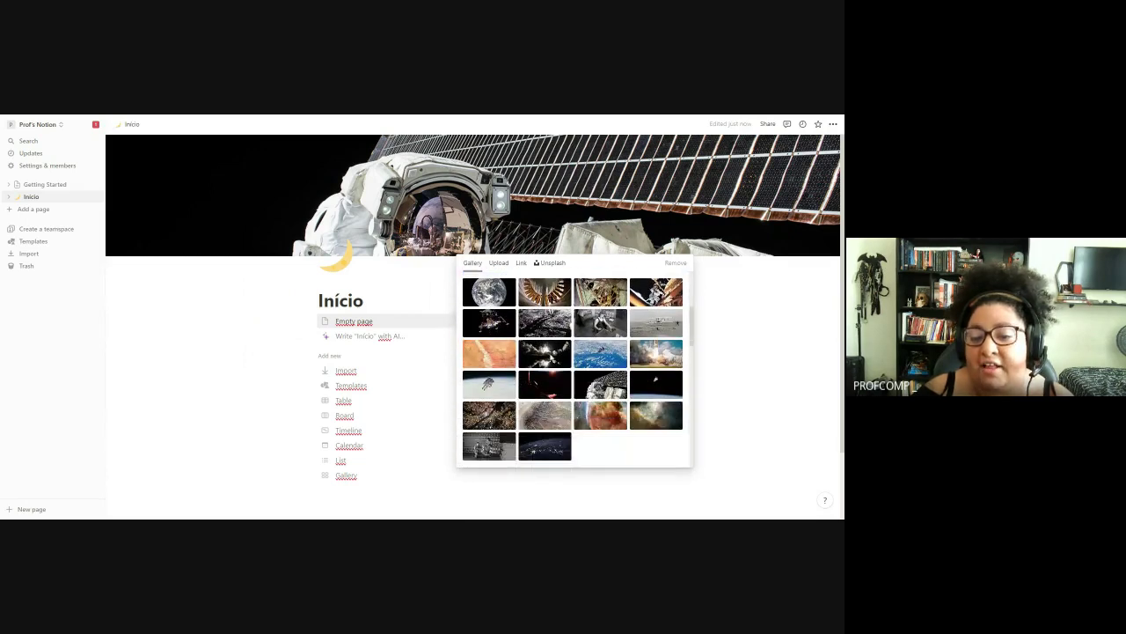
pyautogui.scroll(-3, 550, 356)
pyautogui.scroll(1, 550, 356)
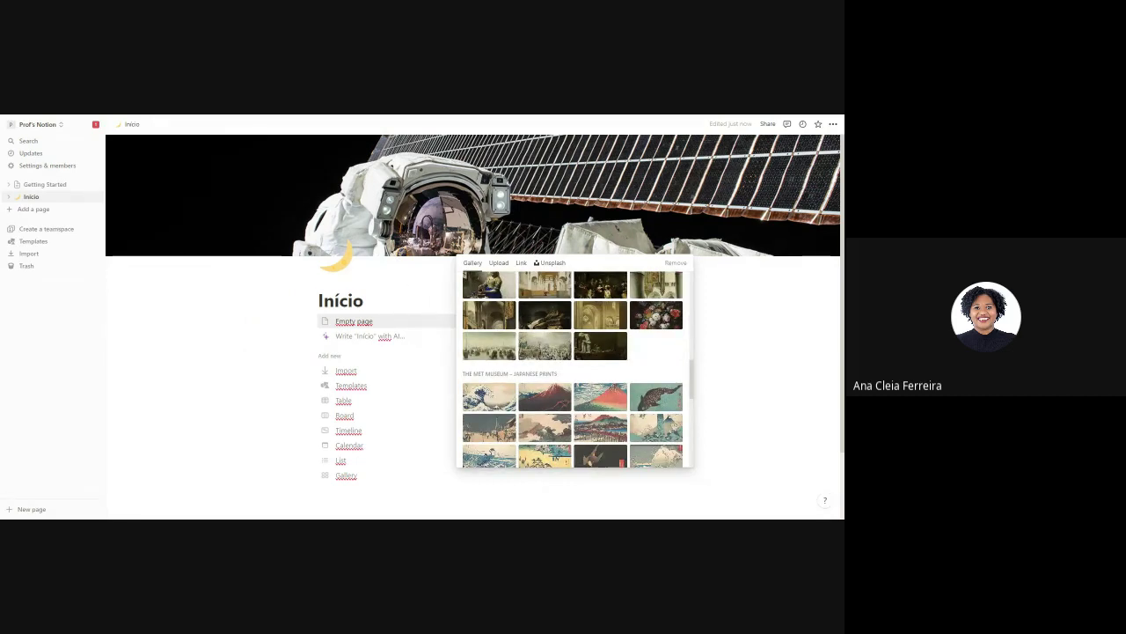
pyautogui.press('Escape')
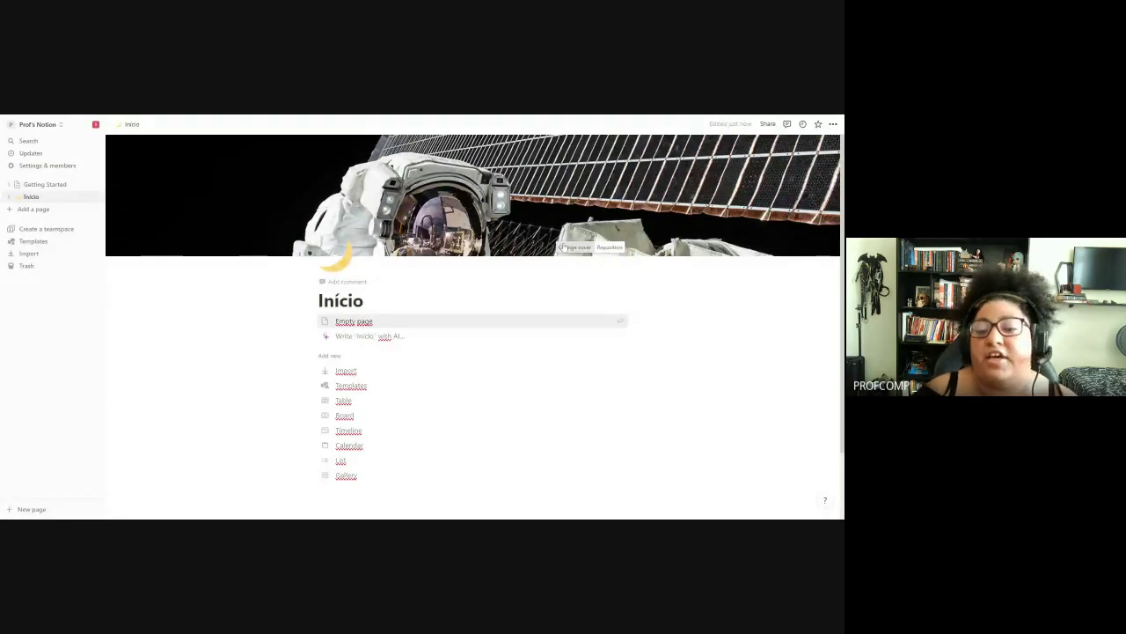
# - Check the Unsplash, upload and link cover sources, and set the cover to the fourth James Webb Telescope gallery image, the star field
pyautogui.click(574, 247)
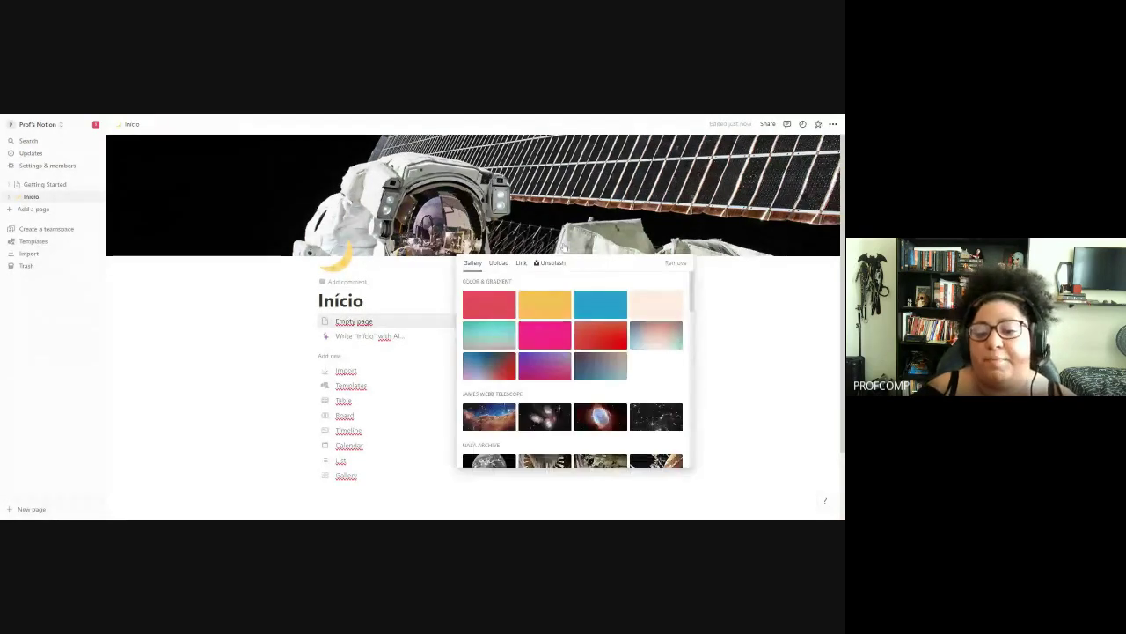
pyautogui.click(551, 263)
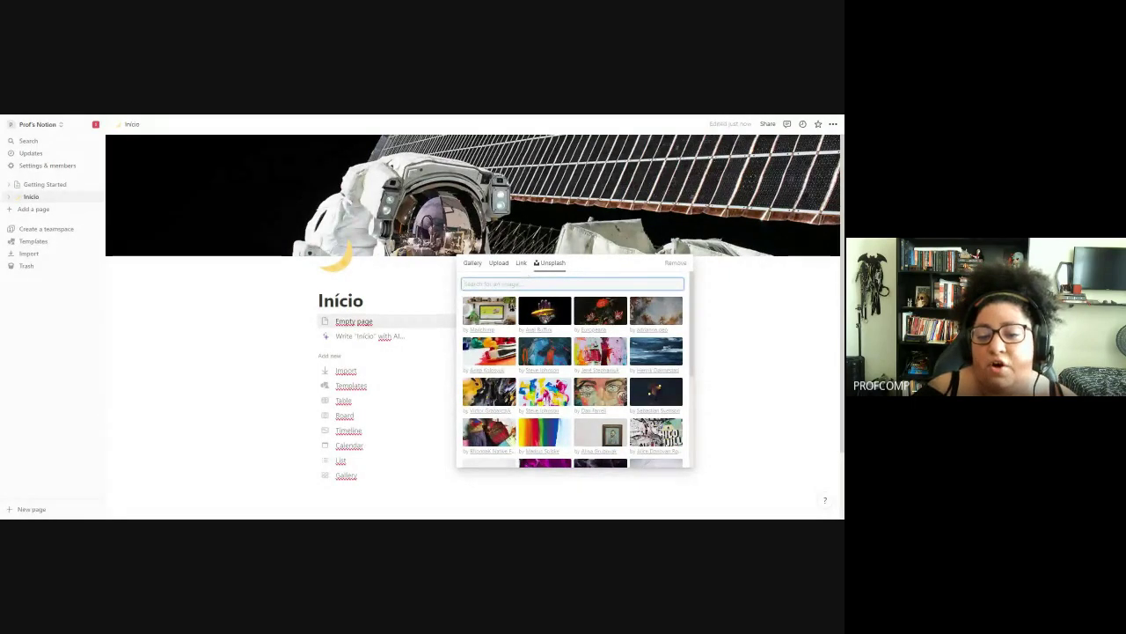
pyautogui.click(498, 263)
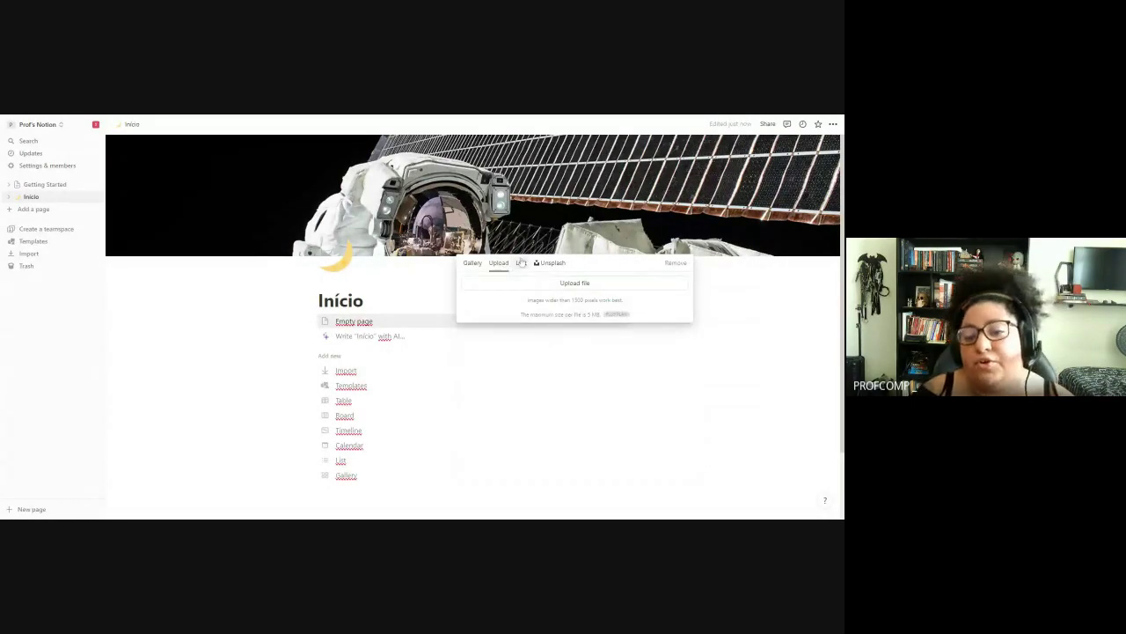
pyautogui.click(521, 263)
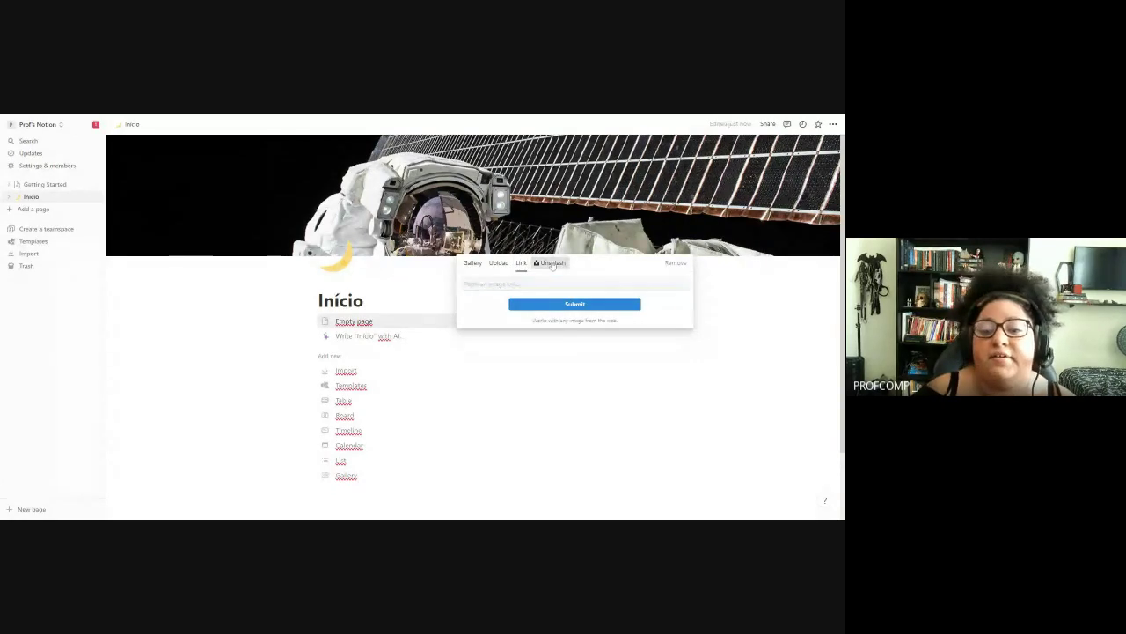
pyautogui.click(552, 263)
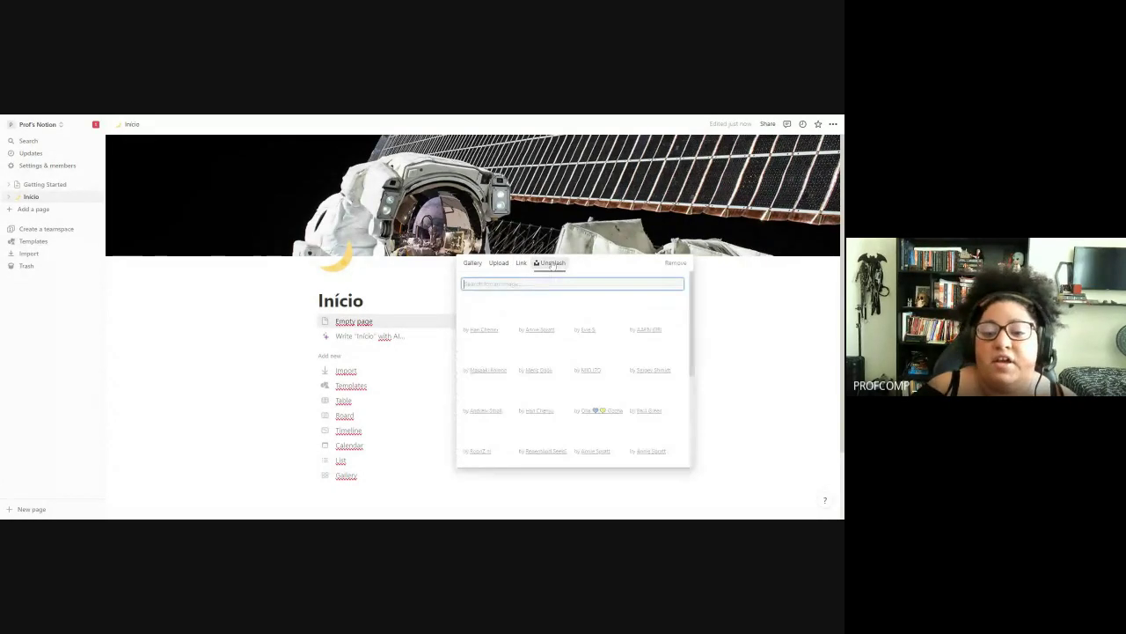
pyautogui.click(472, 263)
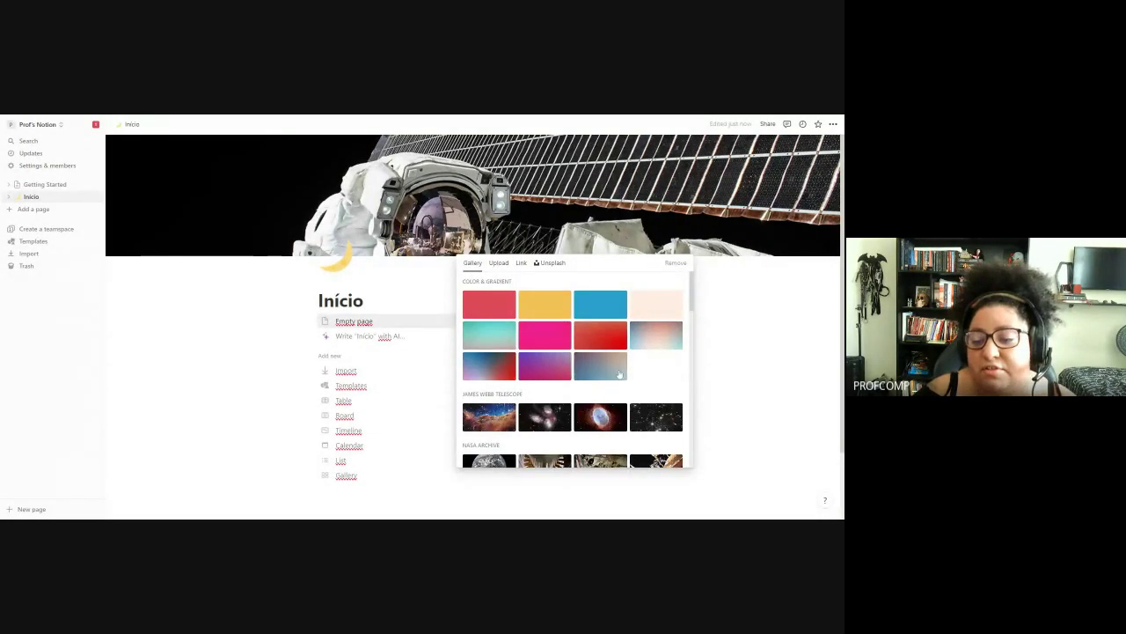
pyautogui.scroll(-1, 607, 376)
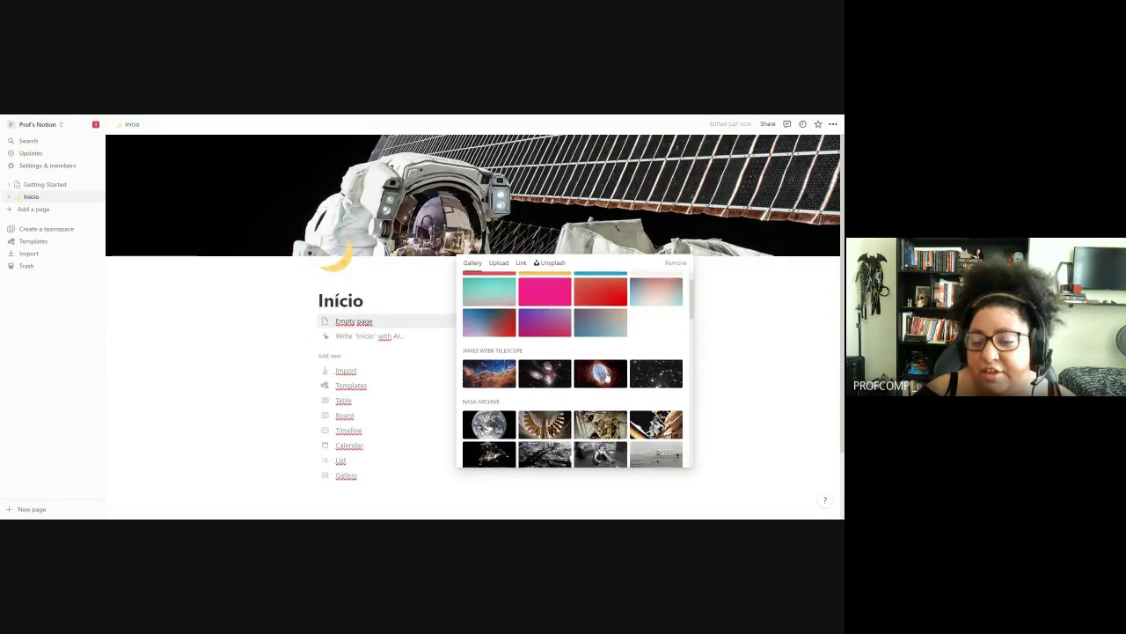
pyautogui.click(656, 377)
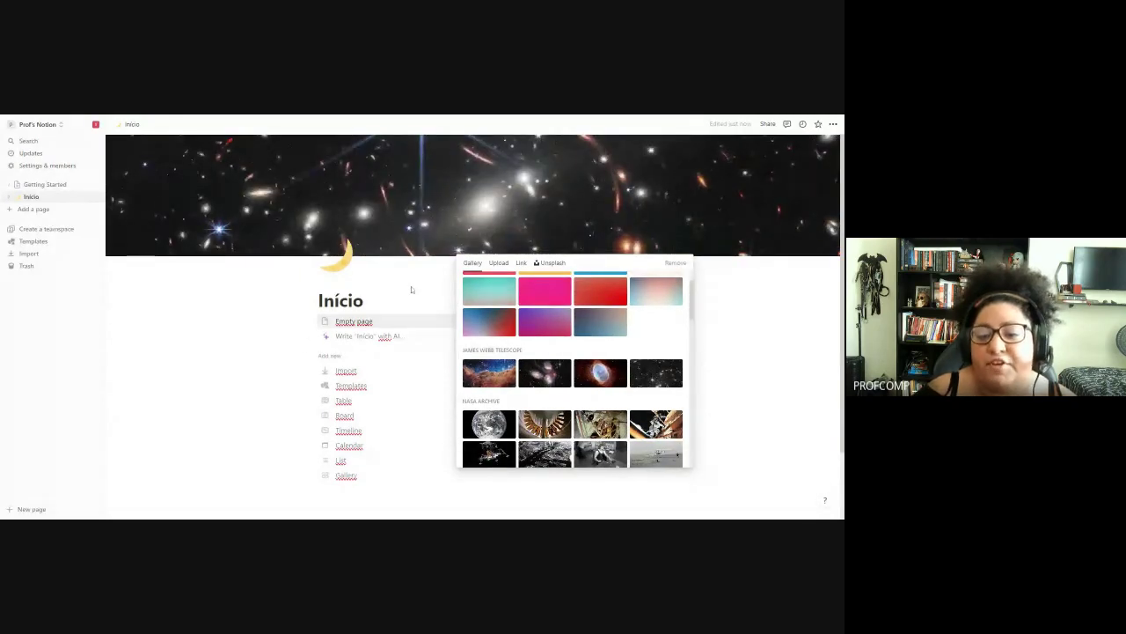
pyautogui.click(719, 335)
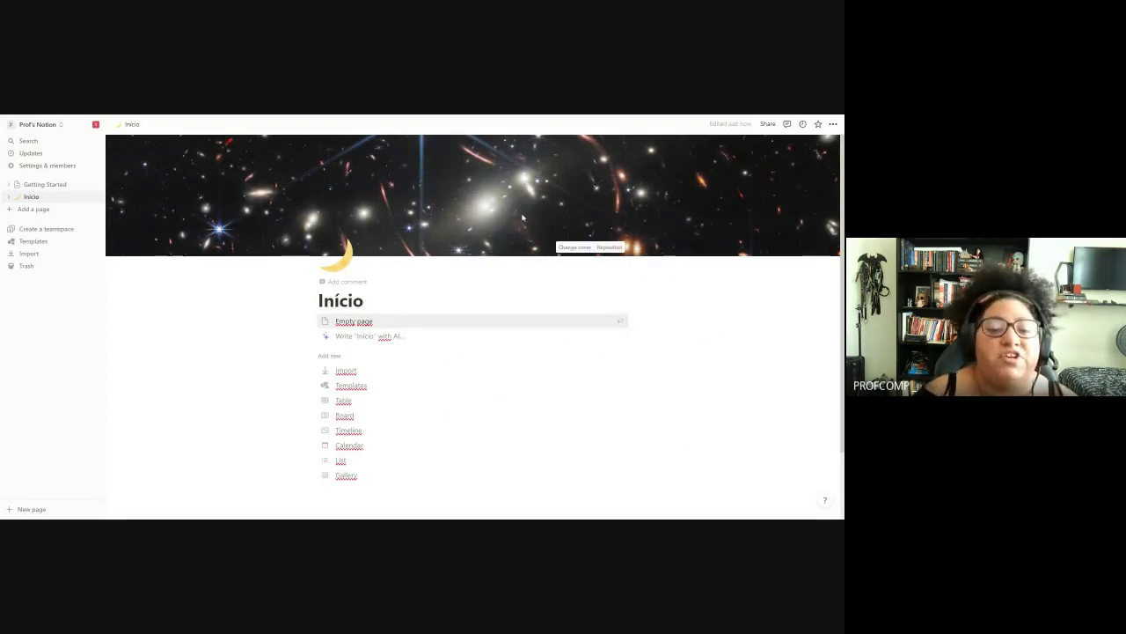
# - Reposition the Início cover image to show its lower part with the large blue star, and save the position
pyautogui.click(607, 247)
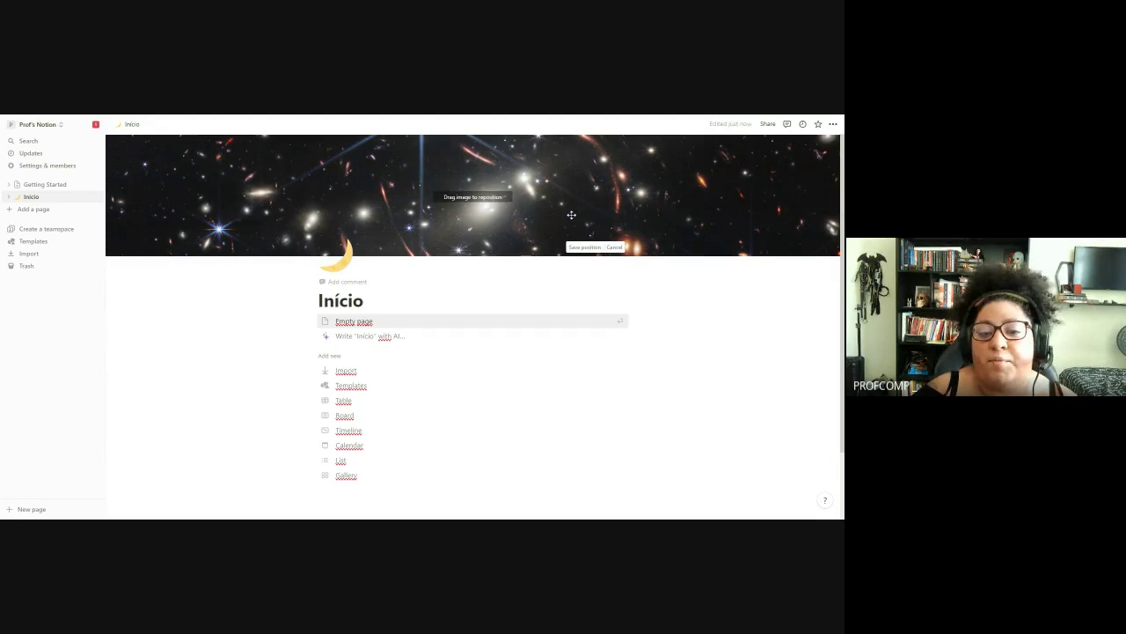
pyautogui.click(613, 249)
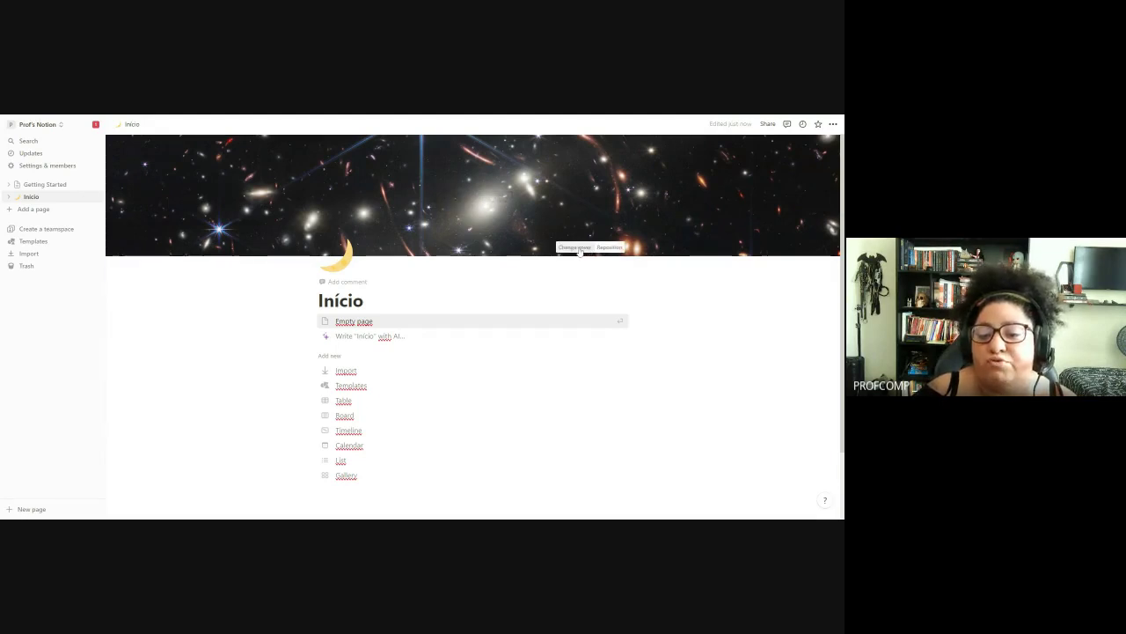
pyautogui.click(609, 248)
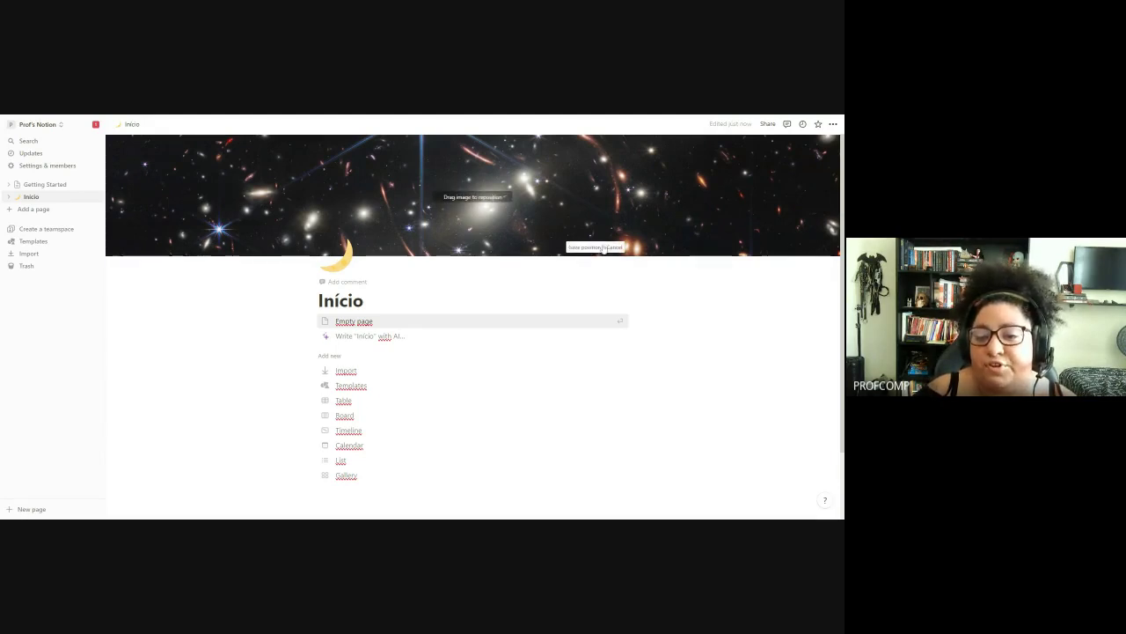
pyautogui.moveTo(551, 217)
pyautogui.mouseDown()
pyautogui.moveTo(555, 187)
pyautogui.moveTo(552, 195)
pyautogui.mouseUp()
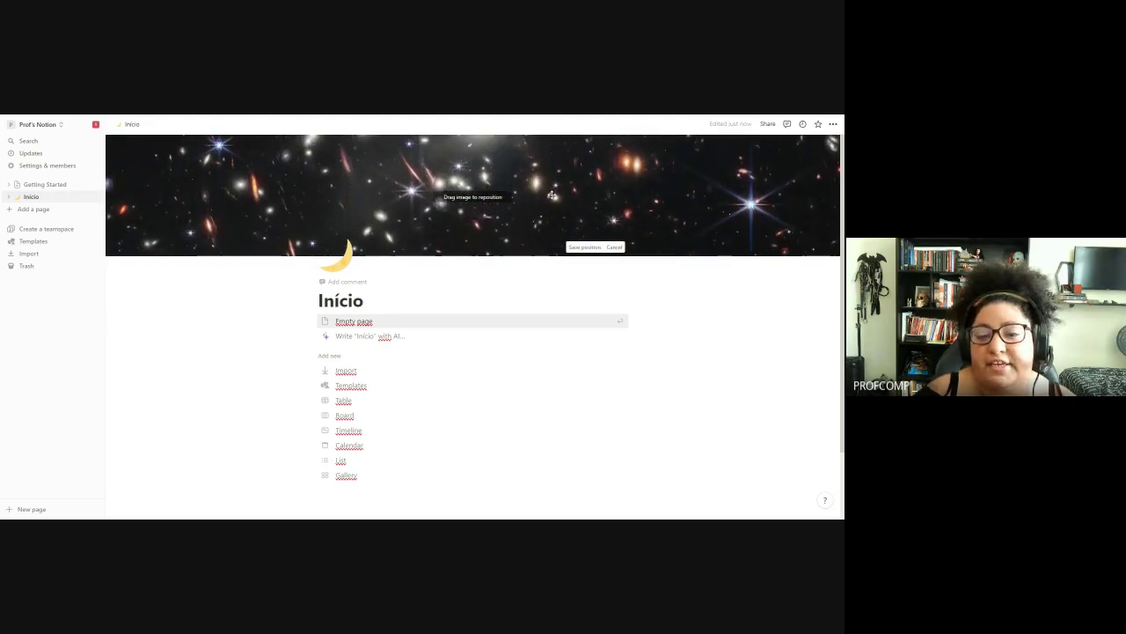
pyautogui.click(581, 247)
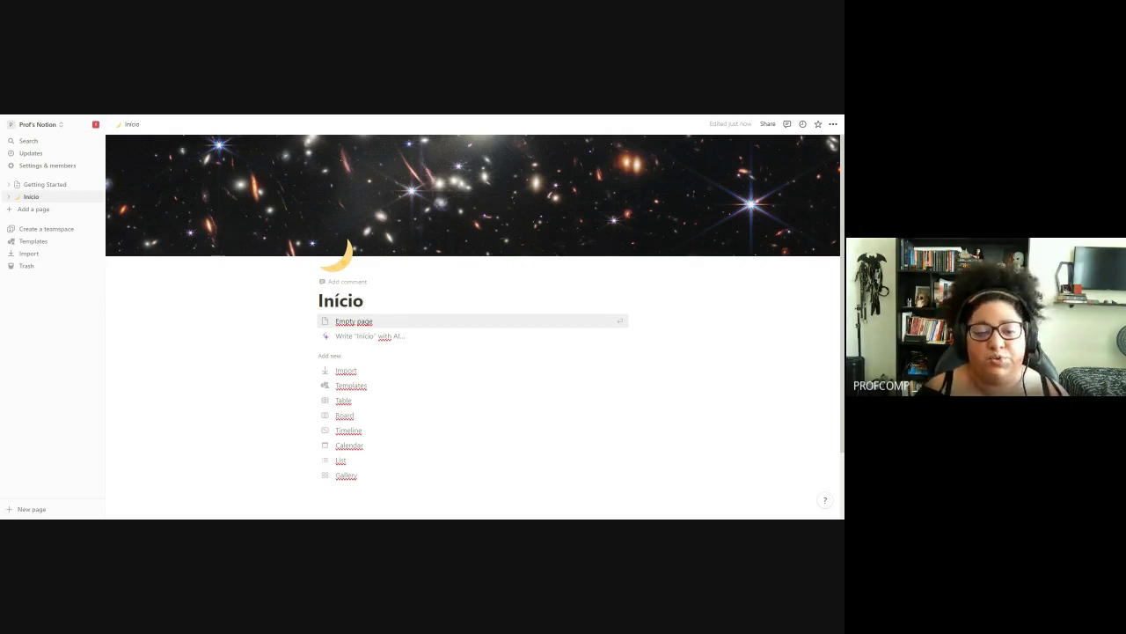
pyautogui.scroll(-1, 528, 335)
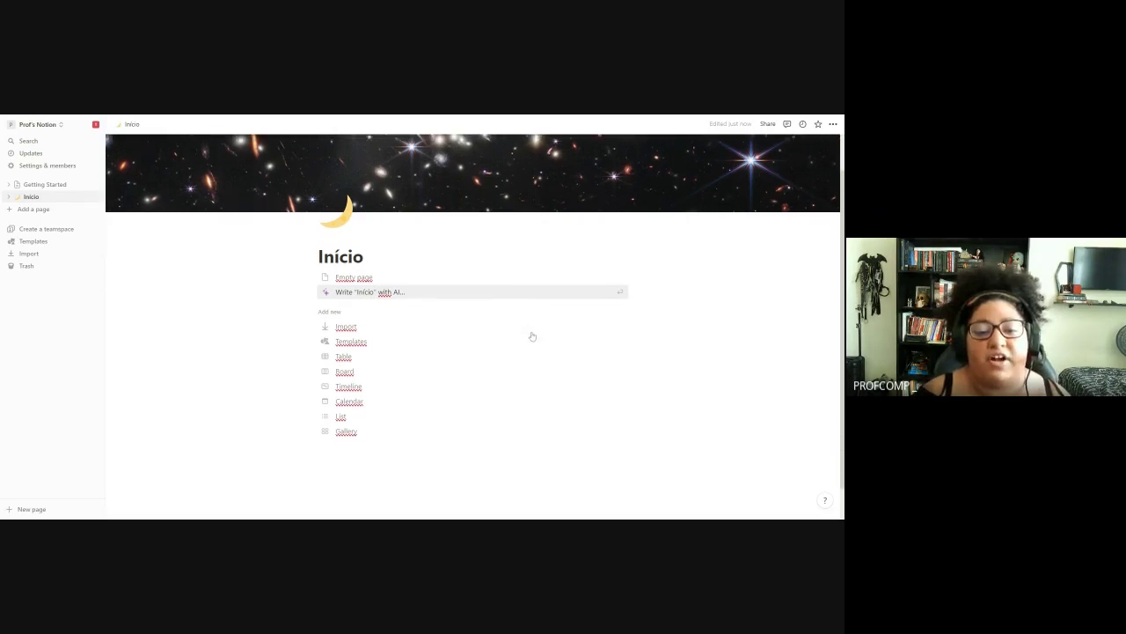
pyautogui.scroll(1, 533, 336)
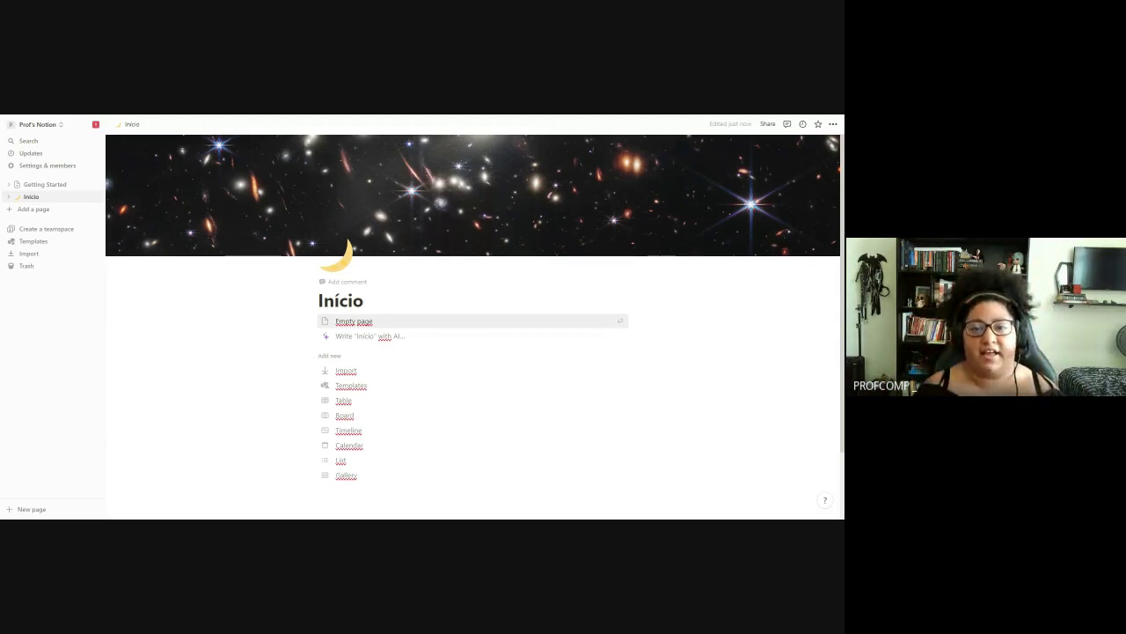
# - Try the small text option on the Início page, switch it back off, and turn on full width
pyautogui.click(839, 125)
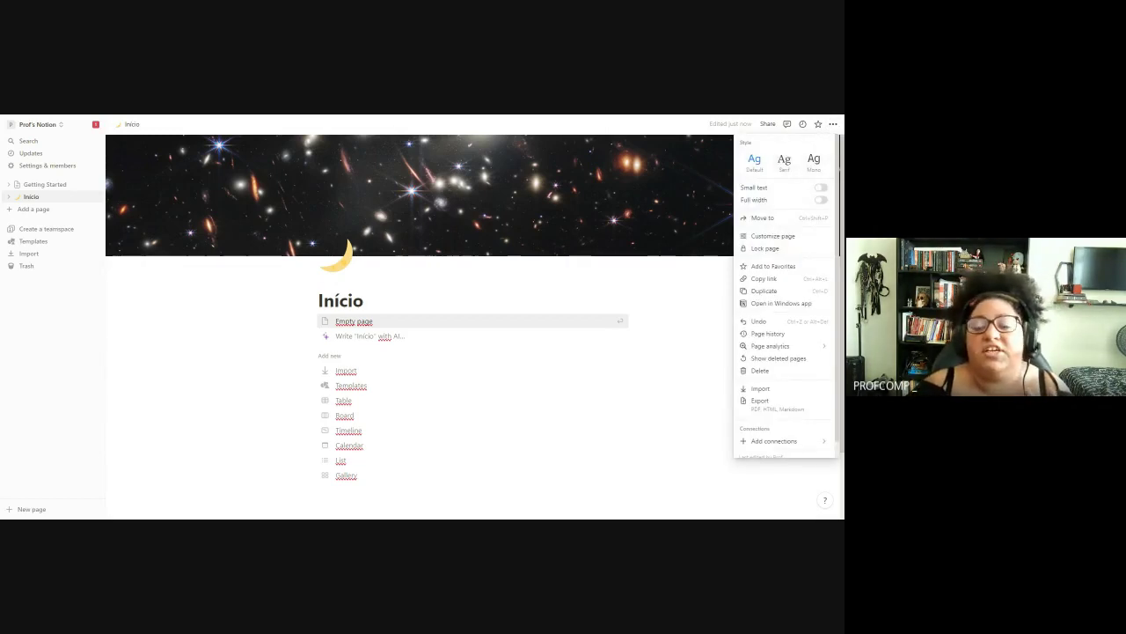
pyautogui.click(821, 188)
pyautogui.click(822, 188)
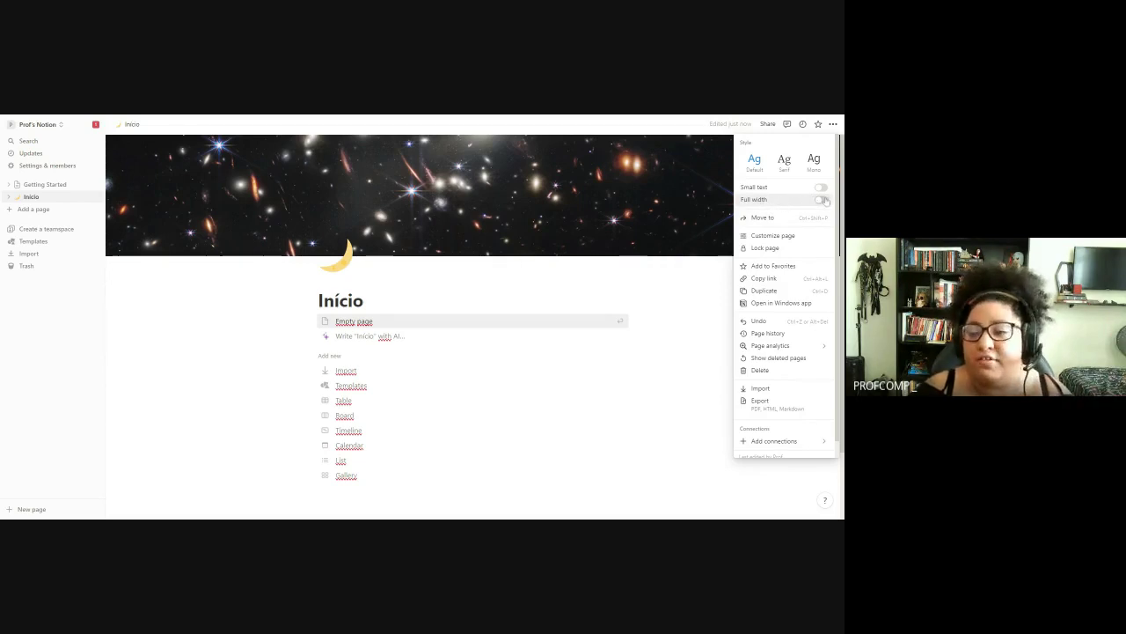
pyautogui.click(821, 200)
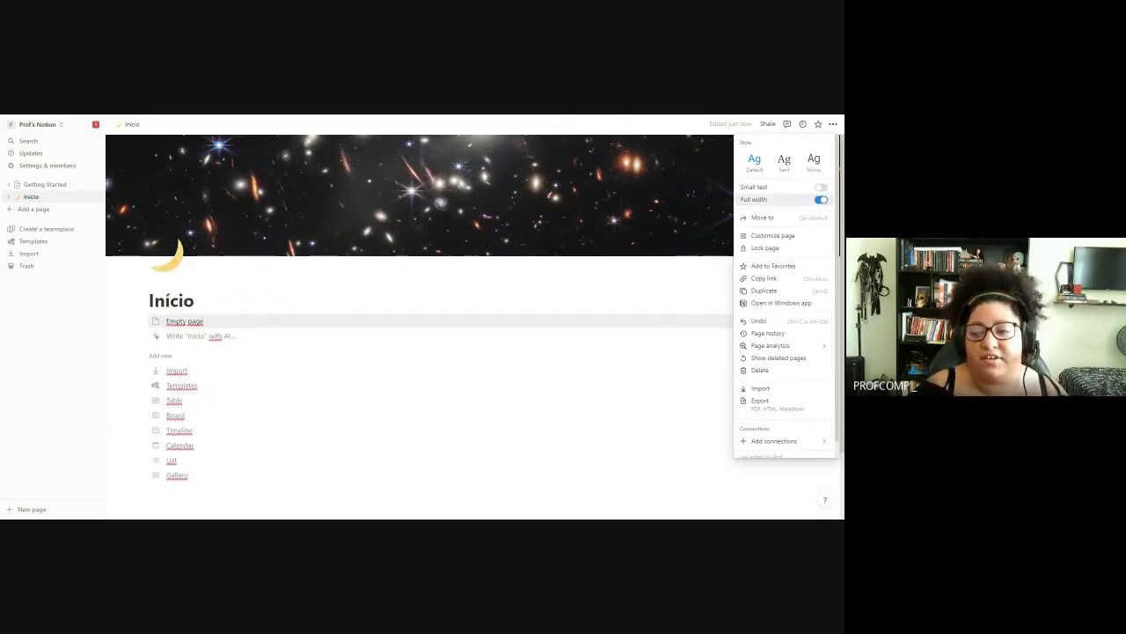
pyautogui.click(603, 372)
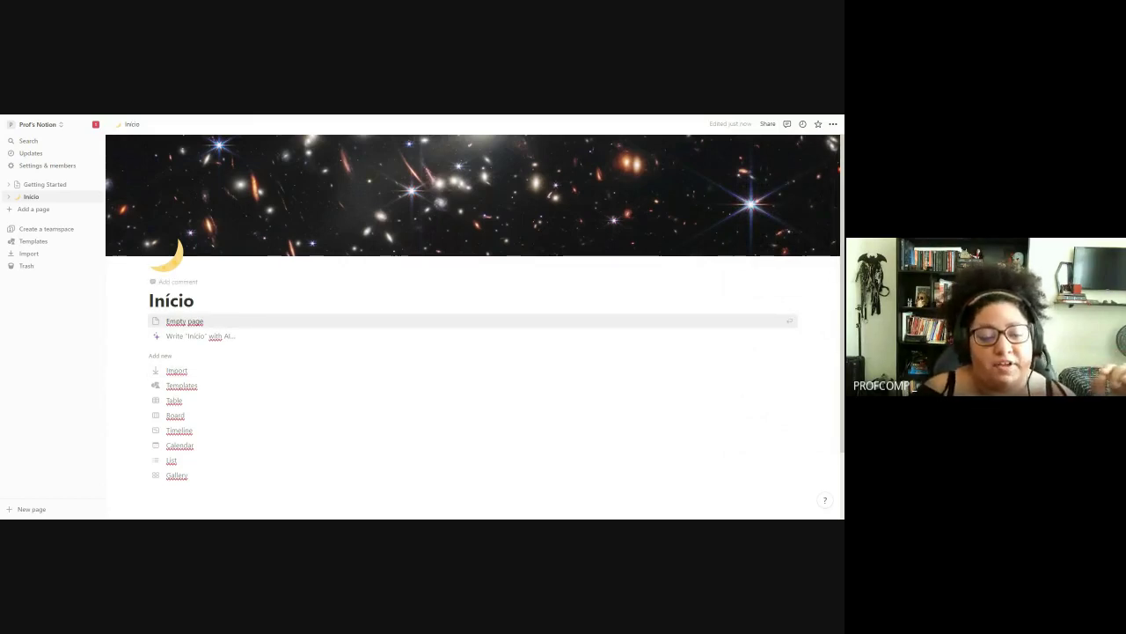
pyautogui.click(832, 124)
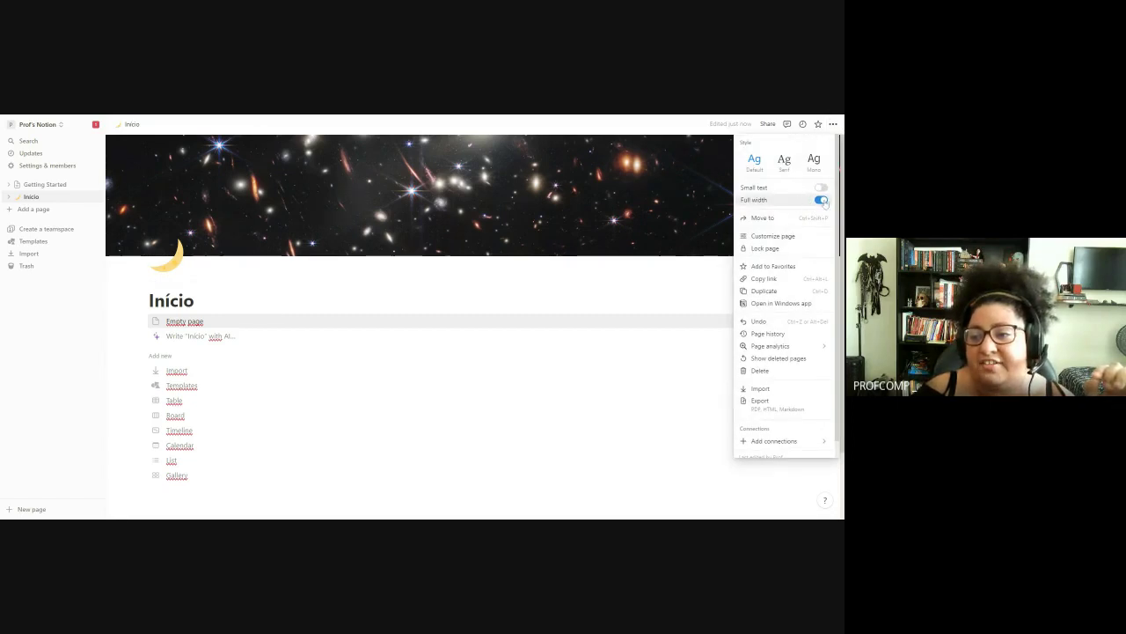
pyautogui.click(458, 356)
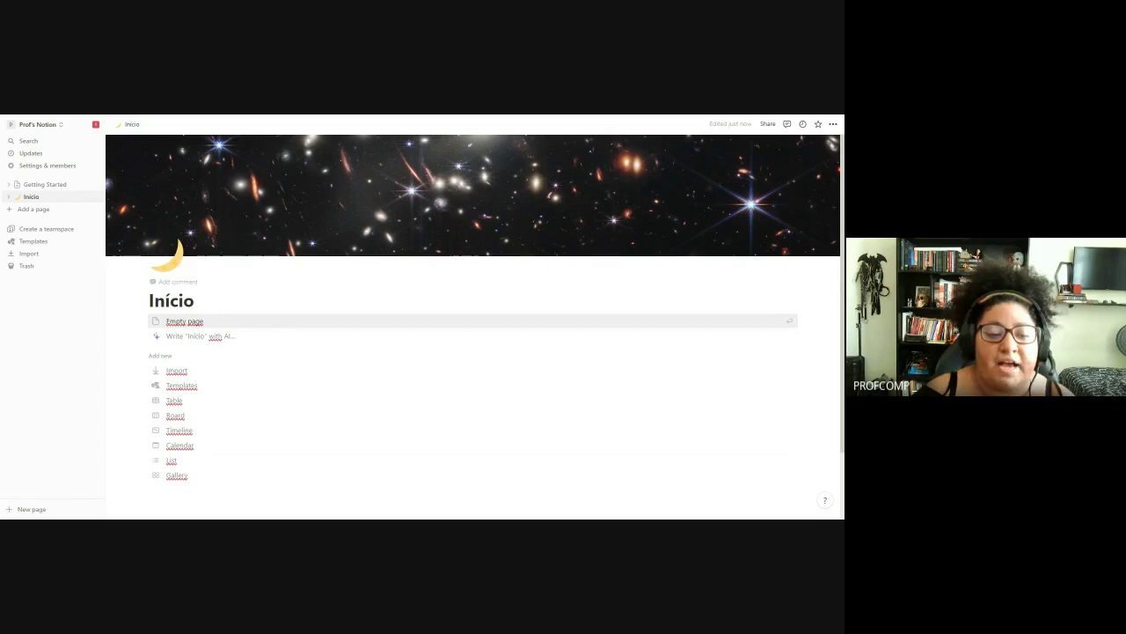
# - Start Início as an empty page and look through the insertable blocks, from the AI options to Callout
pyautogui.click(184, 321)
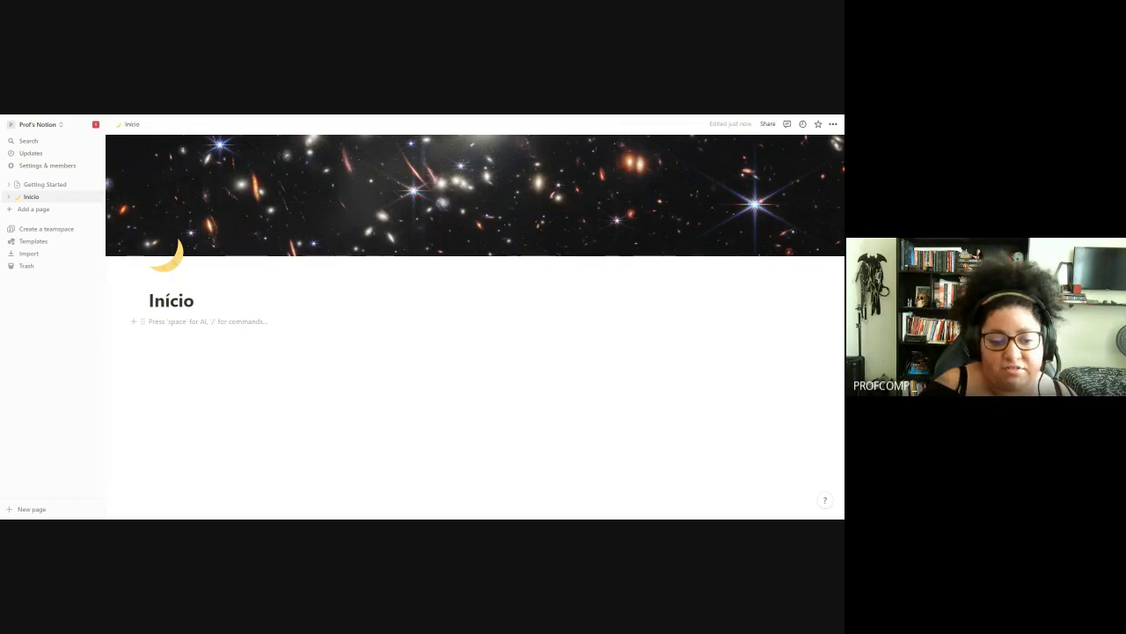
pyautogui.write('/')
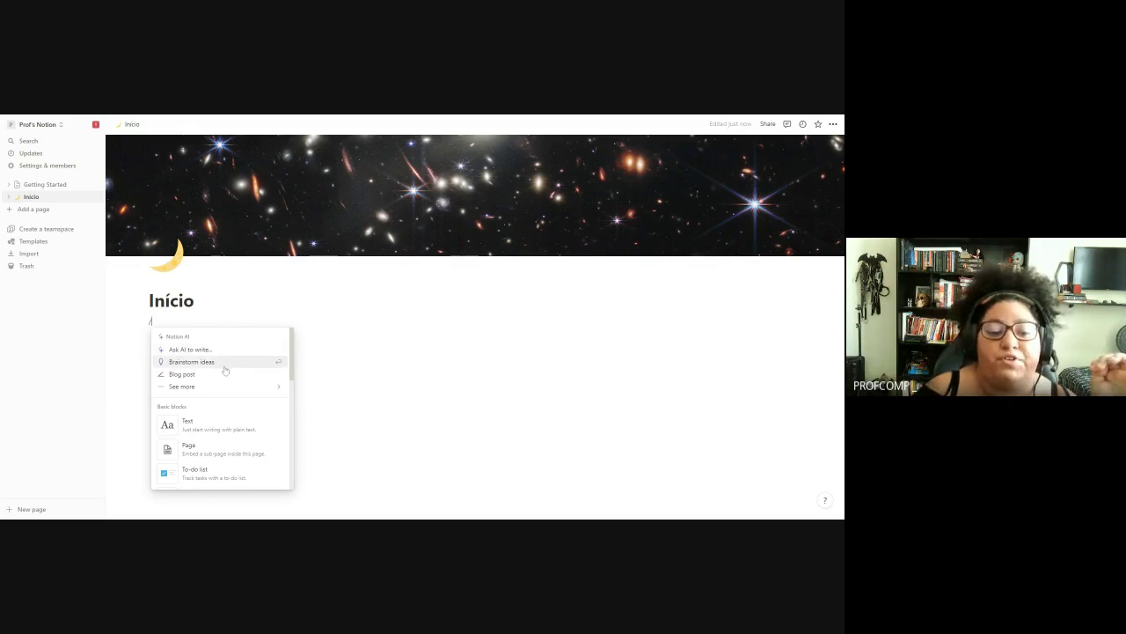
pyautogui.scroll(-2, 225, 370)
pyautogui.scroll(2, 225, 371)
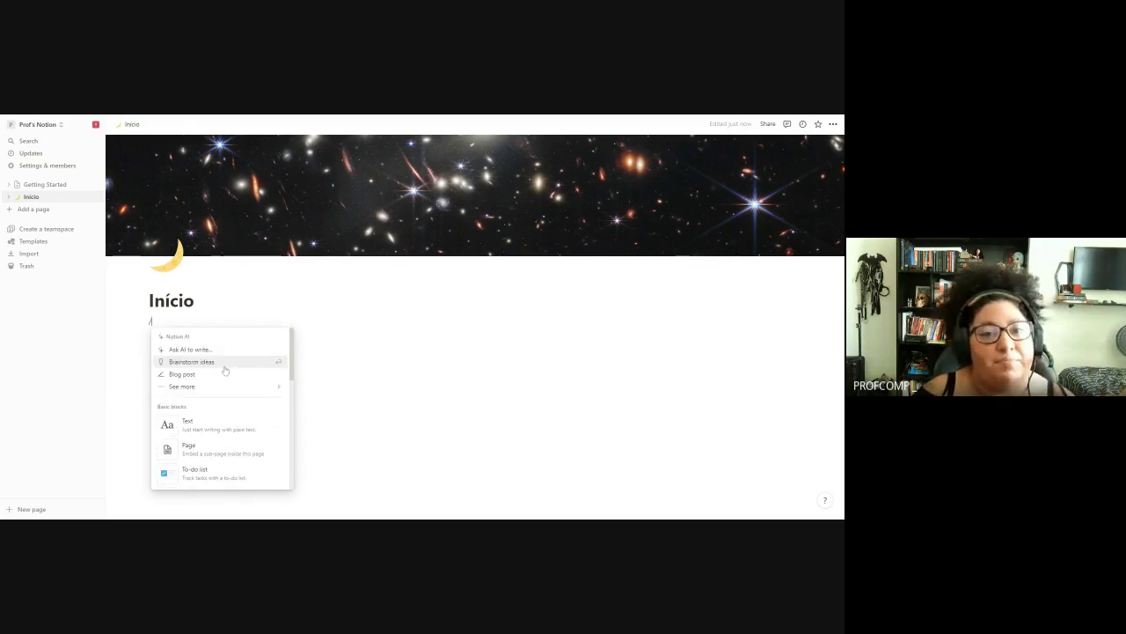
pyautogui.moveTo(226, 387)
pyautogui.scroll(-2, 226, 393)
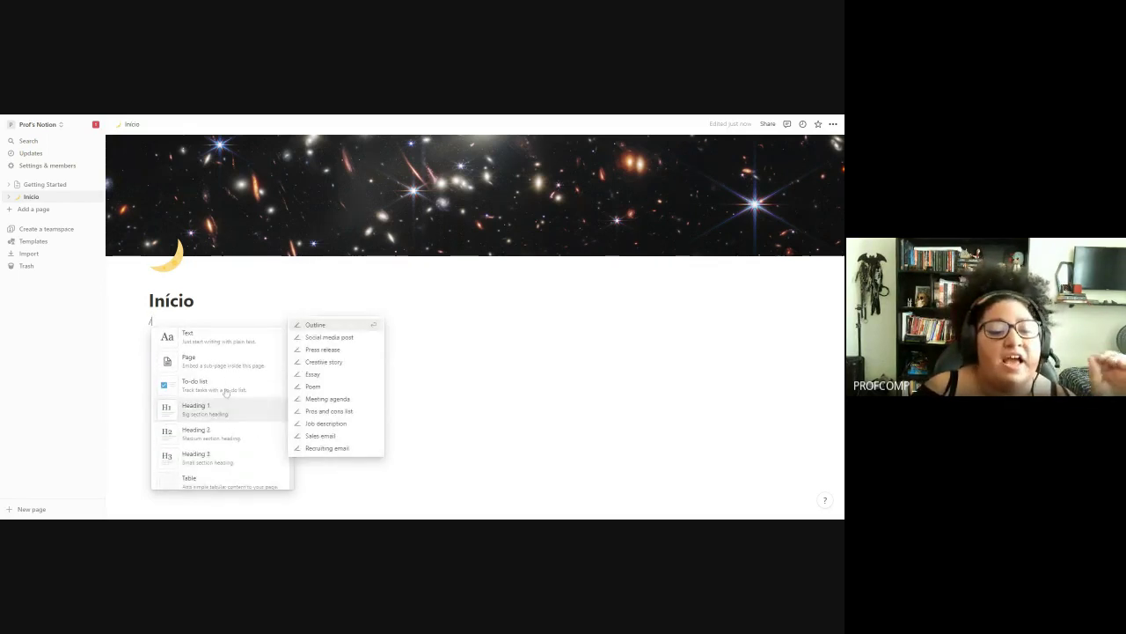
pyautogui.scroll(3, 226, 393)
pyautogui.scroll(-2, 211, 395)
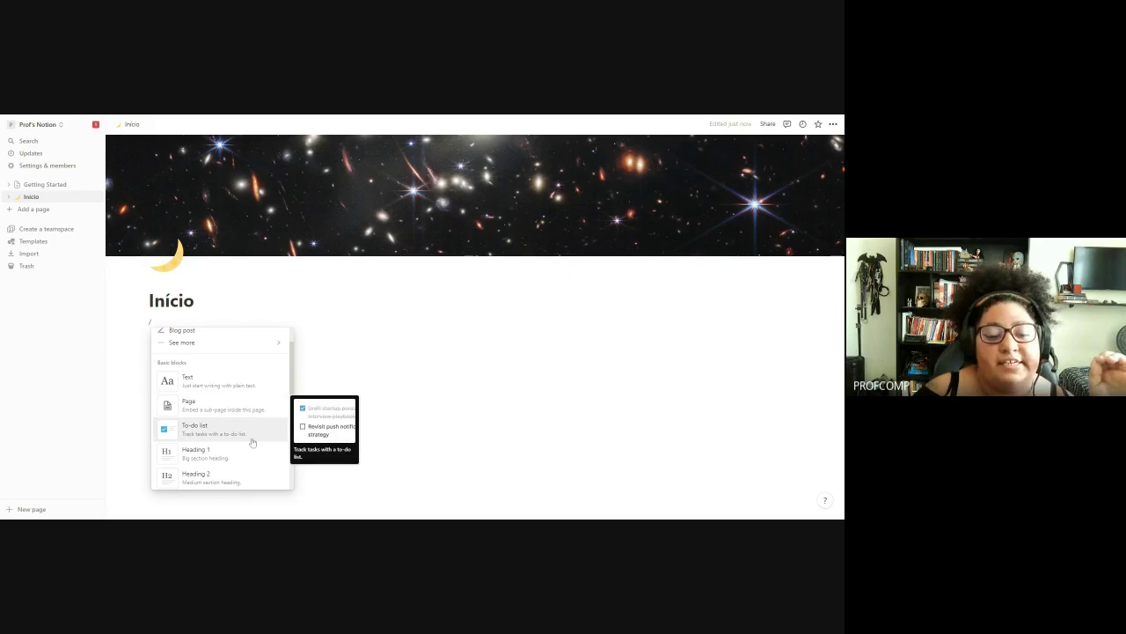
pyautogui.scroll(-1, 249, 431)
pyautogui.scroll(-1, 239, 414)
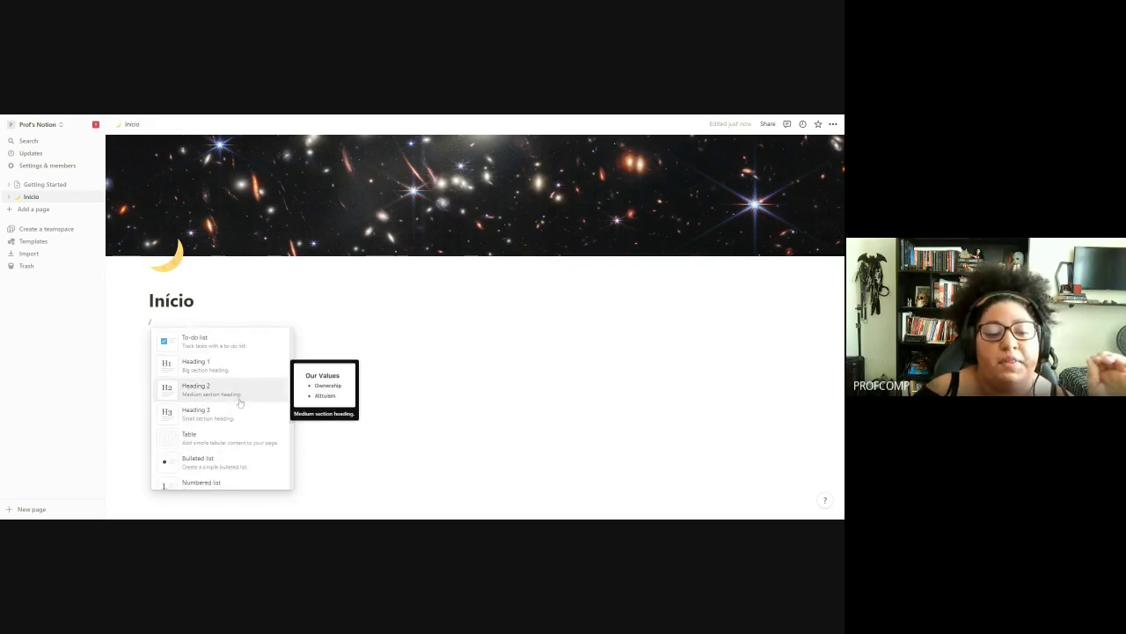
pyautogui.scroll(-2, 225, 400)
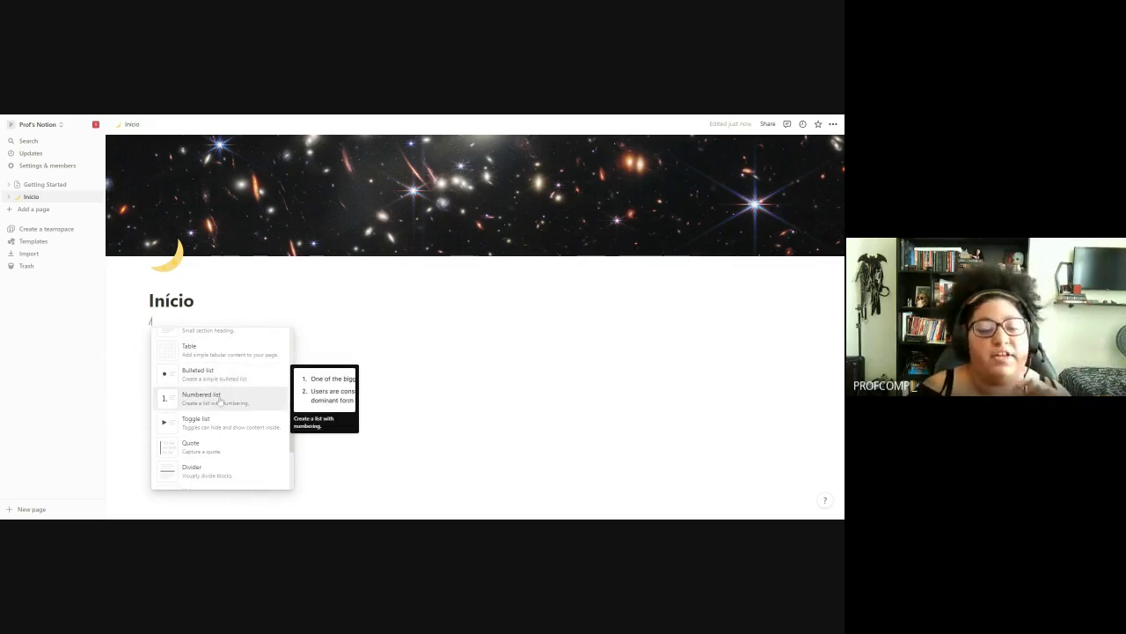
pyautogui.scroll(-1, 219, 396)
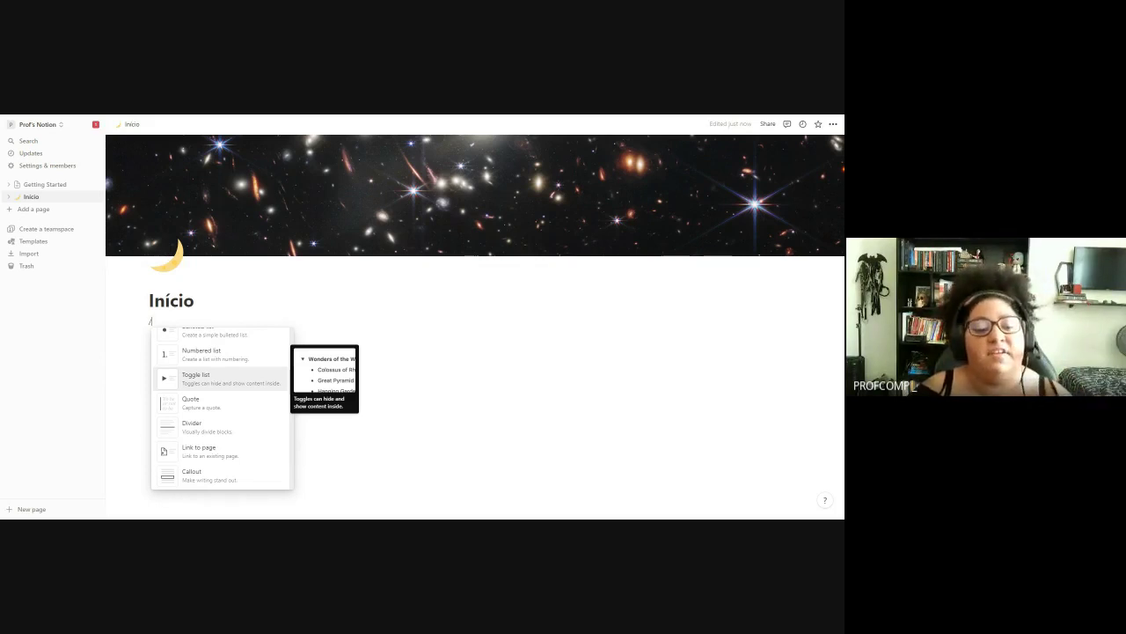
pyautogui.scroll(-1, 211, 410)
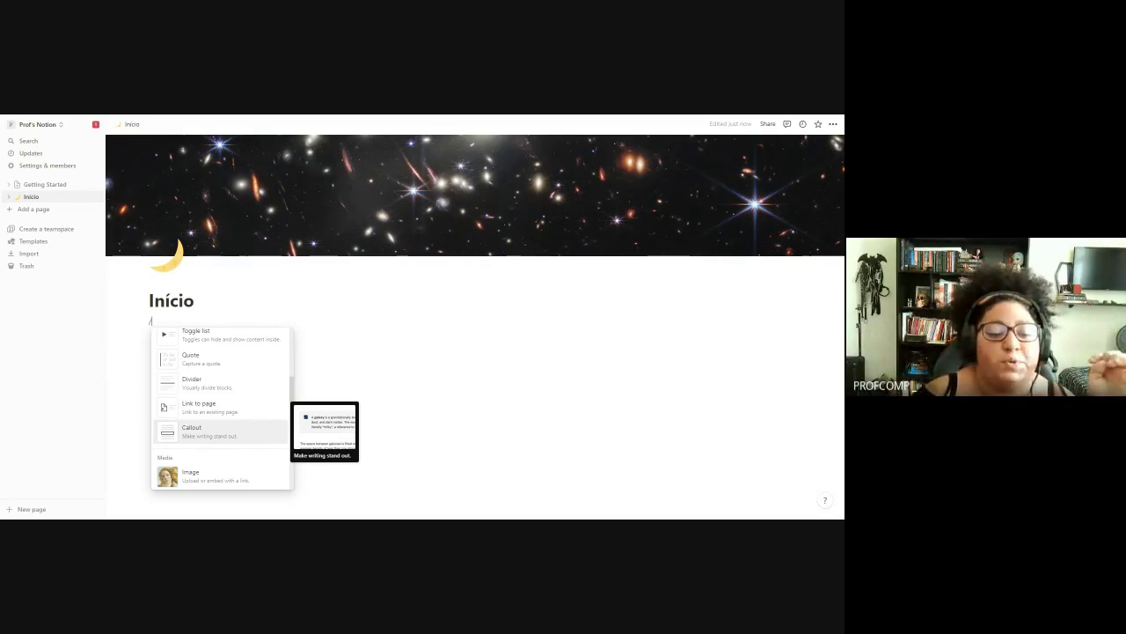
# - Insert a callout block with an empty line below it, and remove both
pyautogui.click(246, 431)
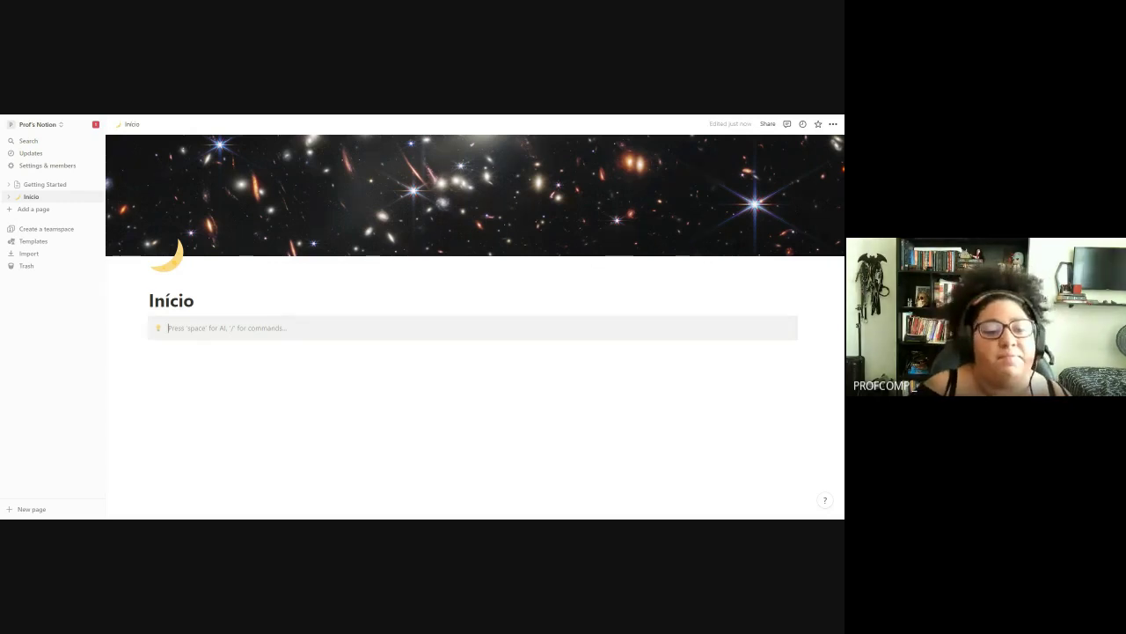
pyautogui.press('Return')
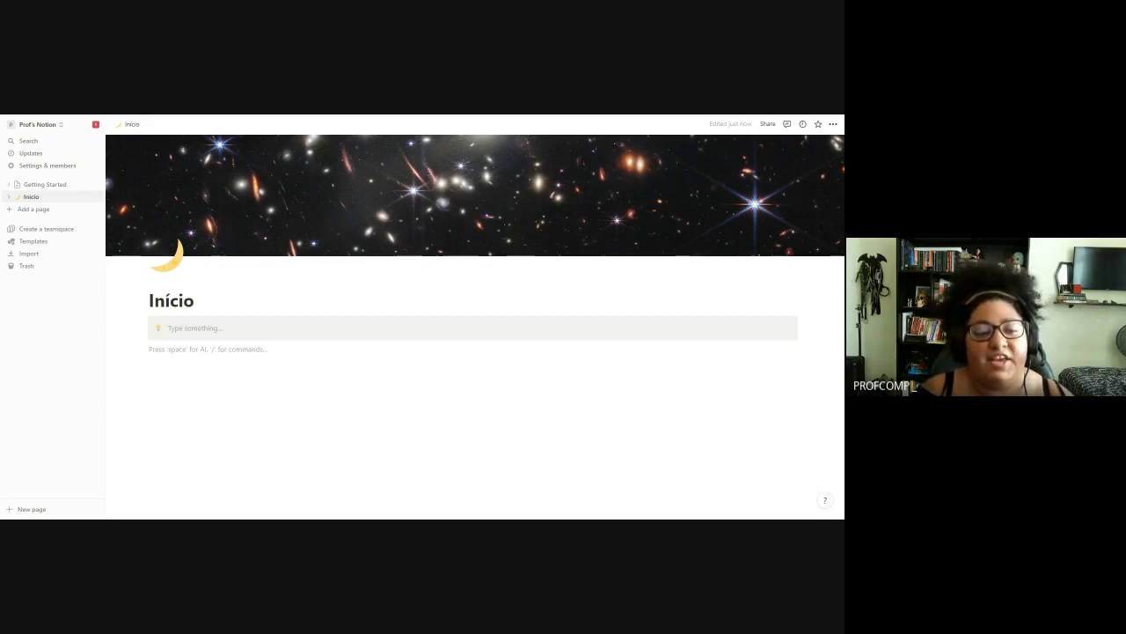
pyautogui.press('Up')
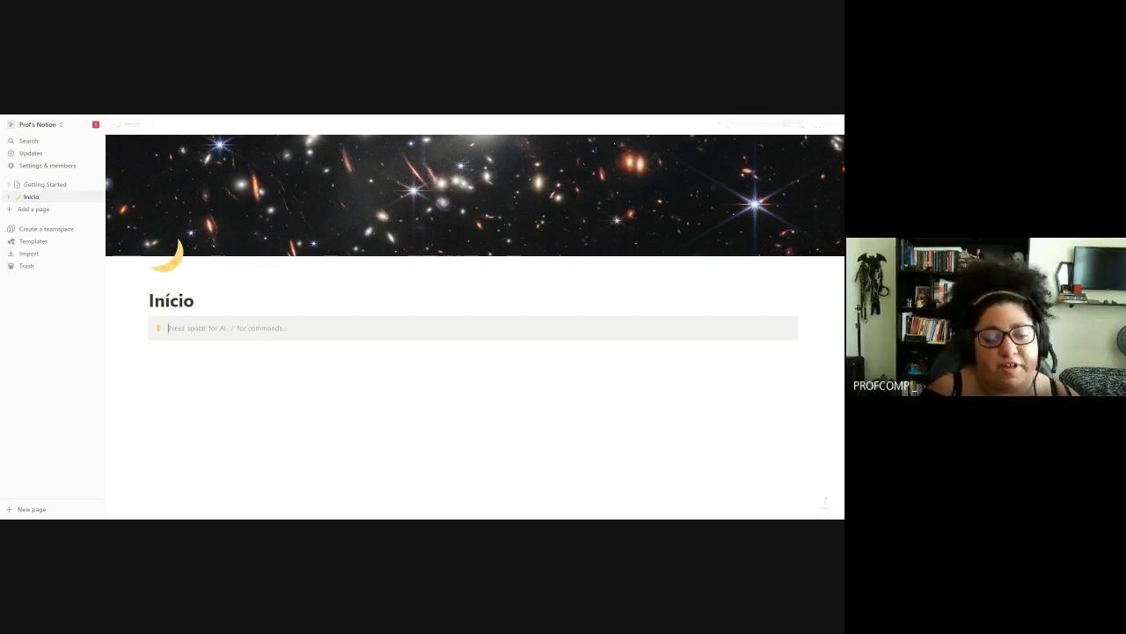
pyautogui.press('BackSpace')
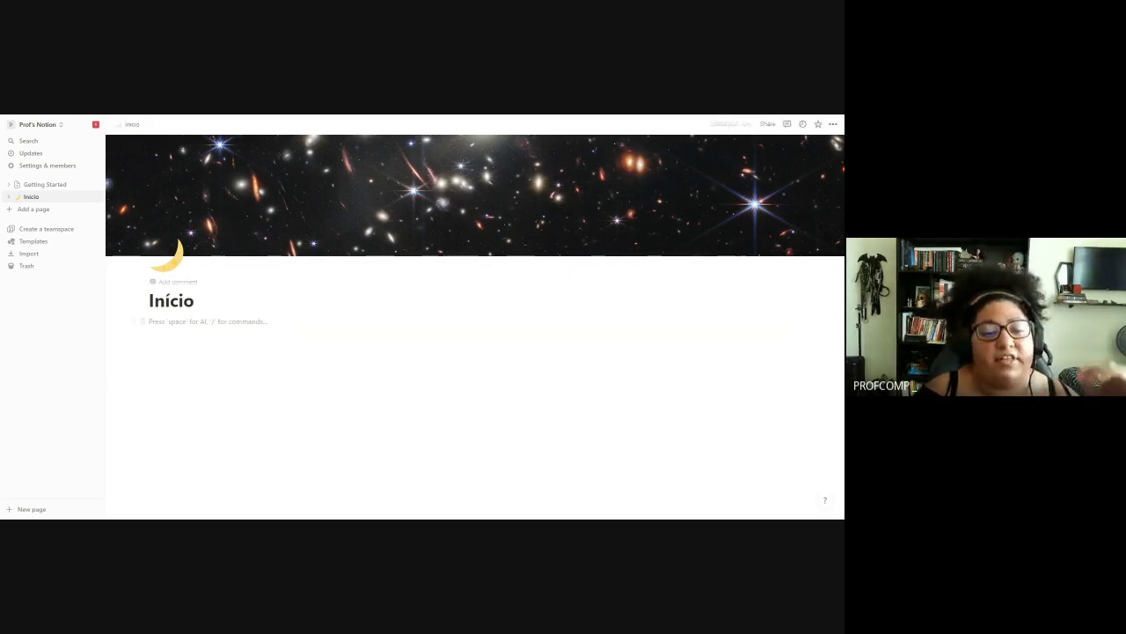
pyautogui.press('BackSpace')
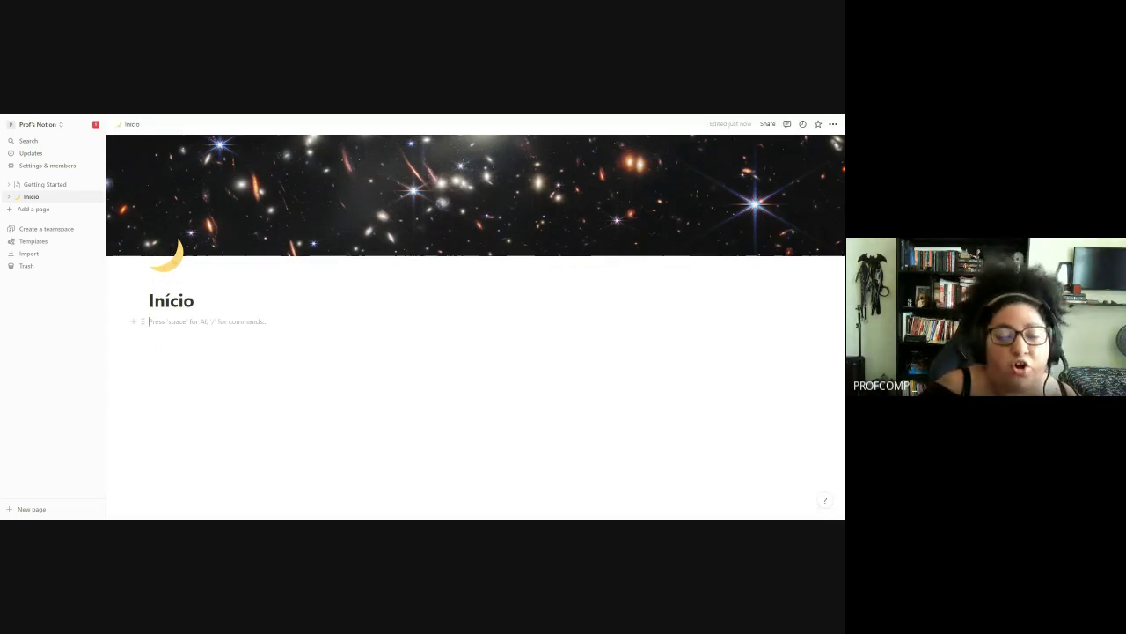
# - Insert a callout block under the Início title and enter the text Matérias in it
pyautogui.write('/')
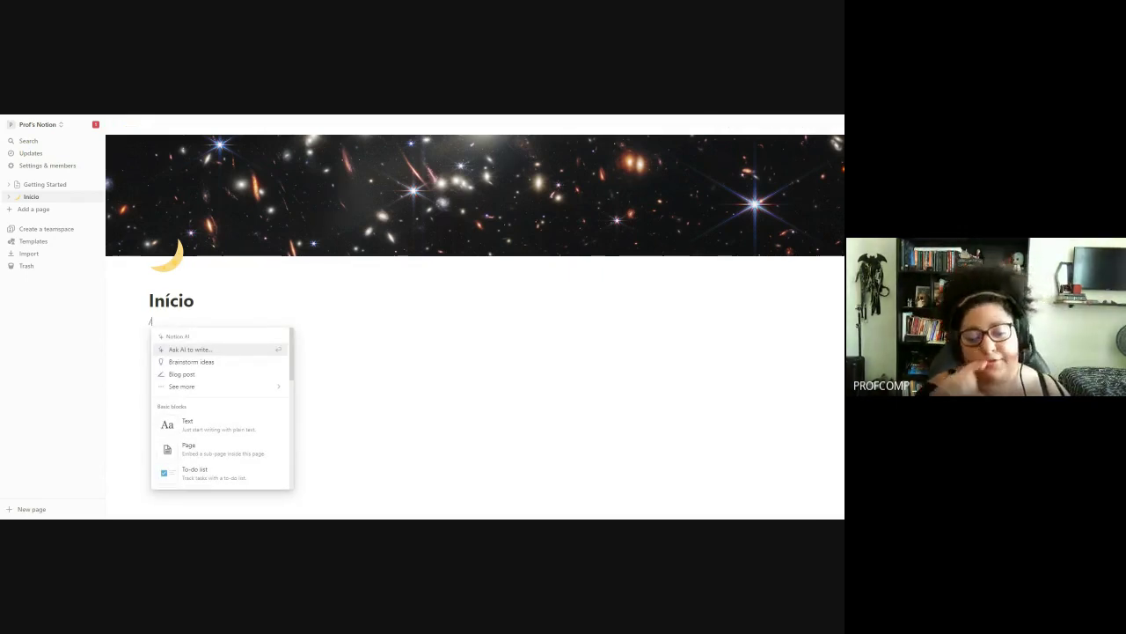
pyautogui.scroll(-3, 212, 384)
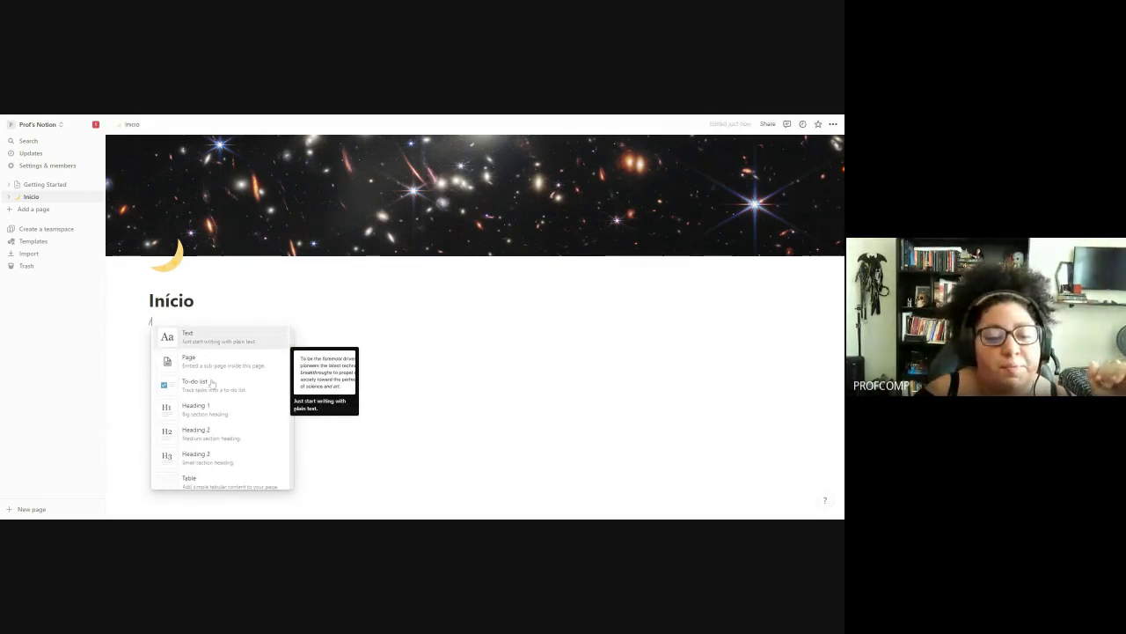
pyautogui.scroll(-5, 212, 384)
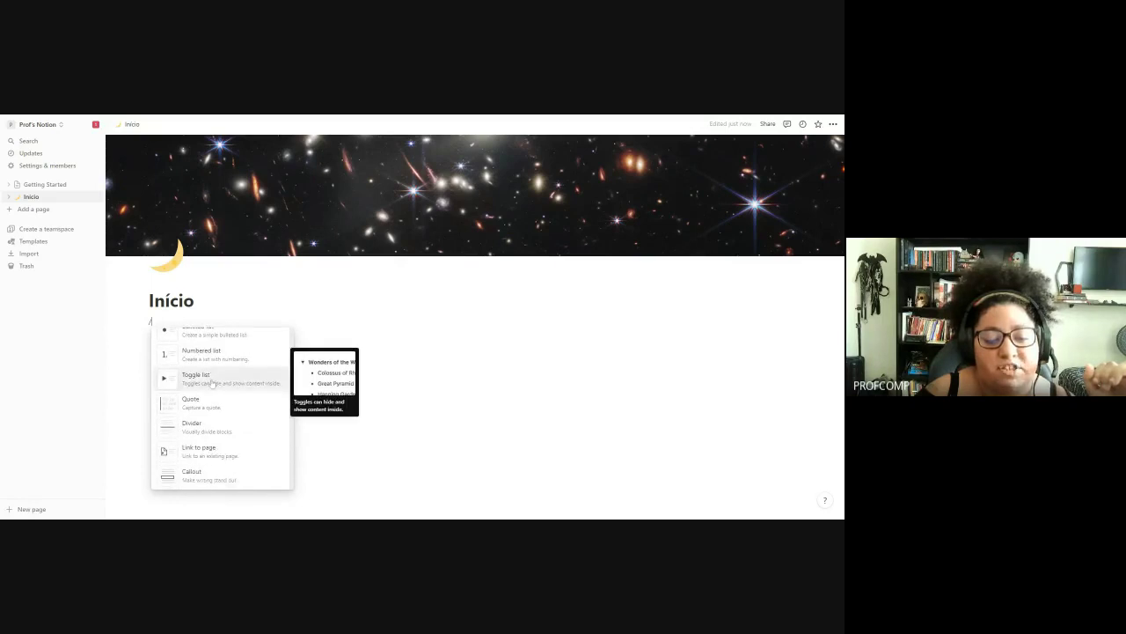
pyautogui.scroll(2, 212, 384)
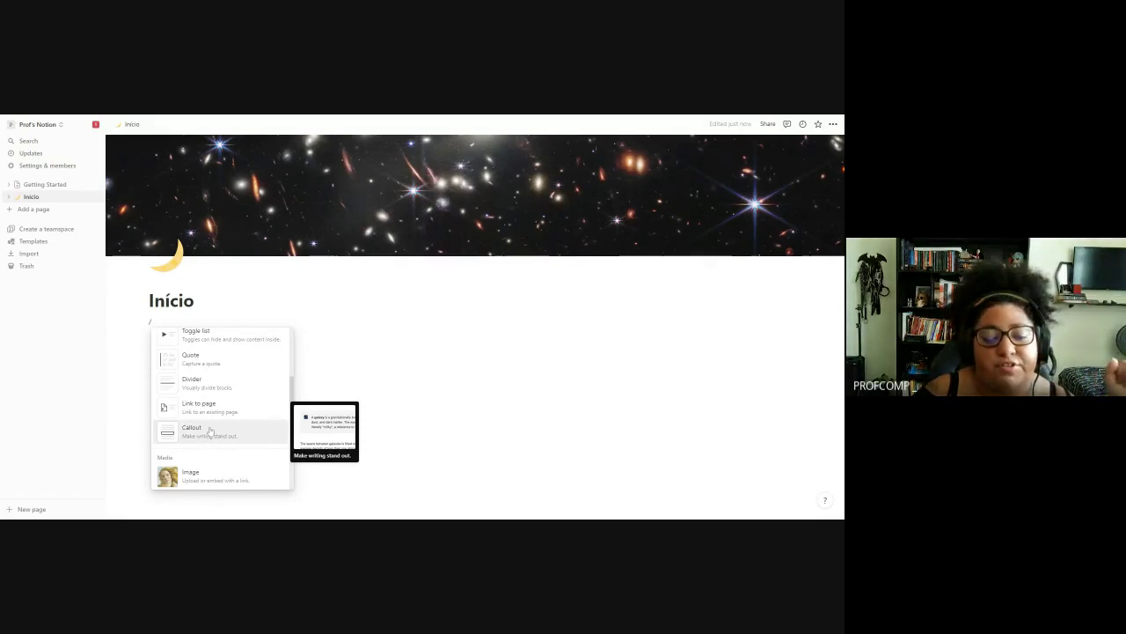
pyautogui.press('Return')
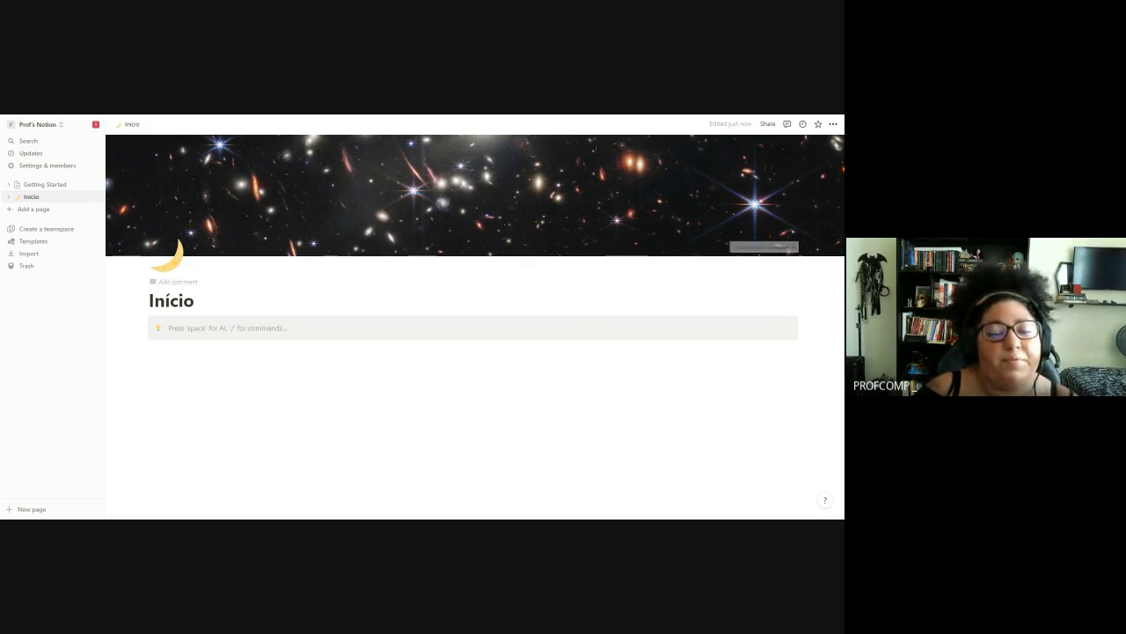
pyautogui.press('Escape')
pyautogui.click(168, 327)
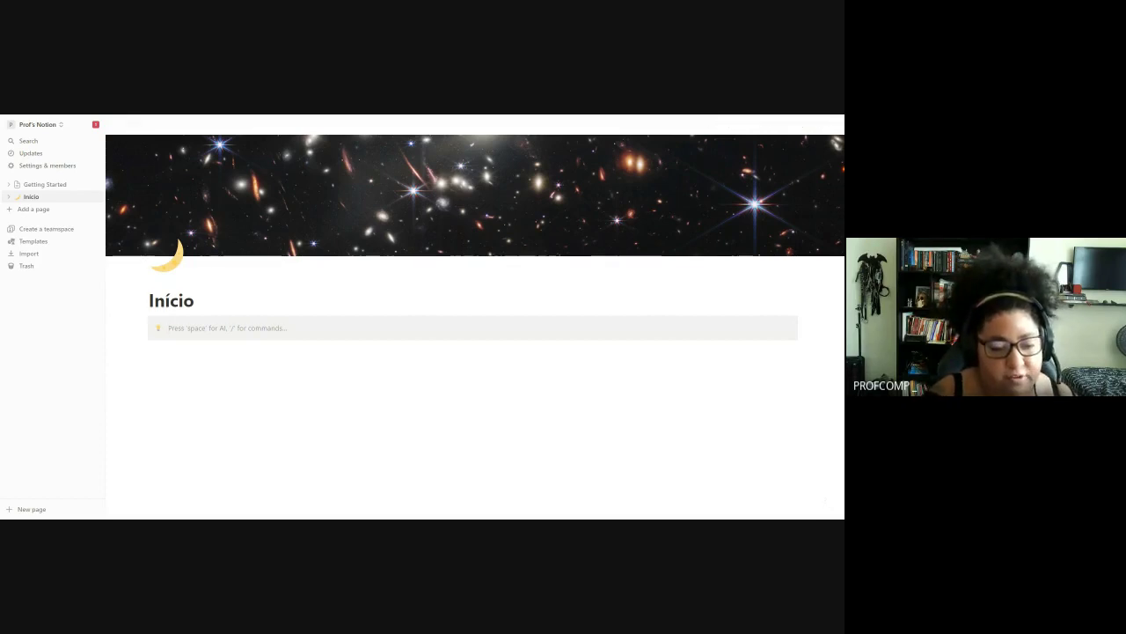
pyautogui.write('Ma')
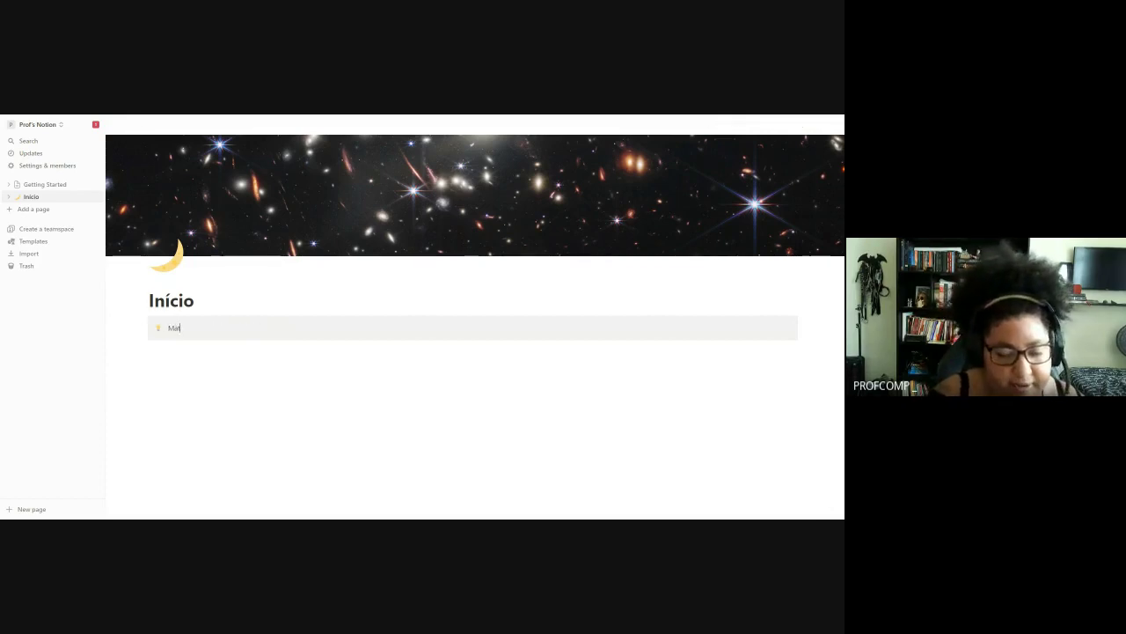
pyautogui.write('térias')
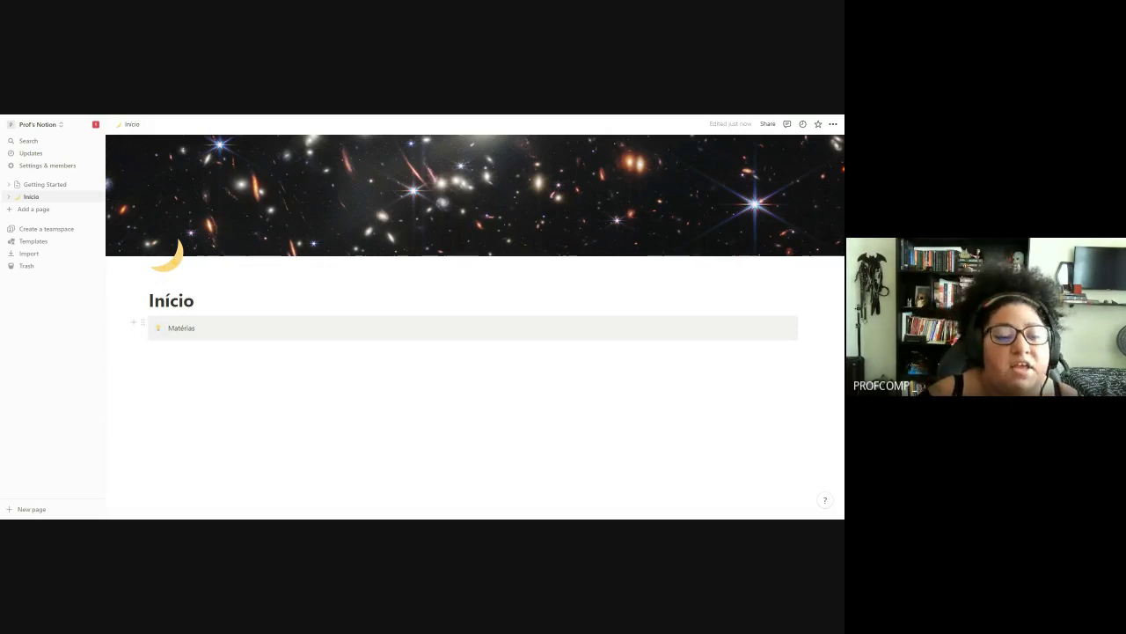
# - Try bold and italic on the Matérias text in the callout and view its text colour options
pyautogui.hotkey('shift', 'Left')
pyautogui.hotkey('shift', 'Left')
pyautogui.hotkey('shift', 'Left')
pyautogui.hotkey('shift', 'Left')
pyautogui.hotkey('shift', 'Left')
pyautogui.hotkey('shift', 'Left')
pyautogui.hotkey('shift', 'Left')
pyautogui.hotkey('shift', 'Left')
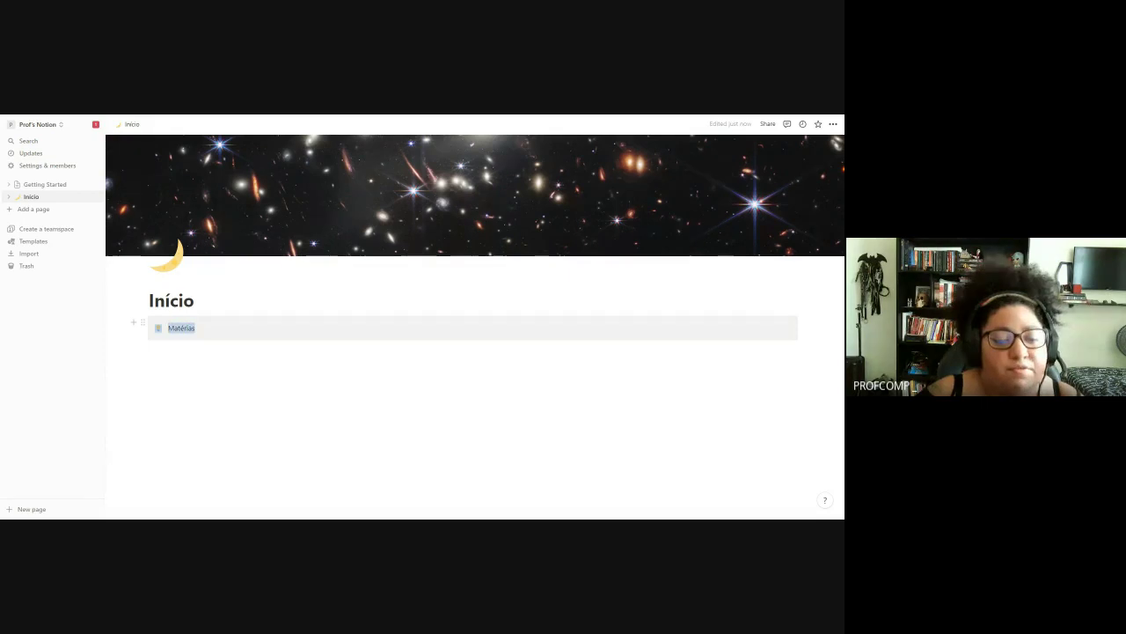
pyautogui.press('Right')
pyautogui.hotkey('shift', 'Left')
pyautogui.hotkey('shift', 'Left')
pyautogui.hotkey('shift', 'Left')
pyautogui.hotkey('shift', 'Left')
pyautogui.hotkey('shift', 'Left')
pyautogui.hotkey('shift', 'Left')
pyautogui.hotkey('shift', 'Left')
pyautogui.hotkey('shift', 'Left')
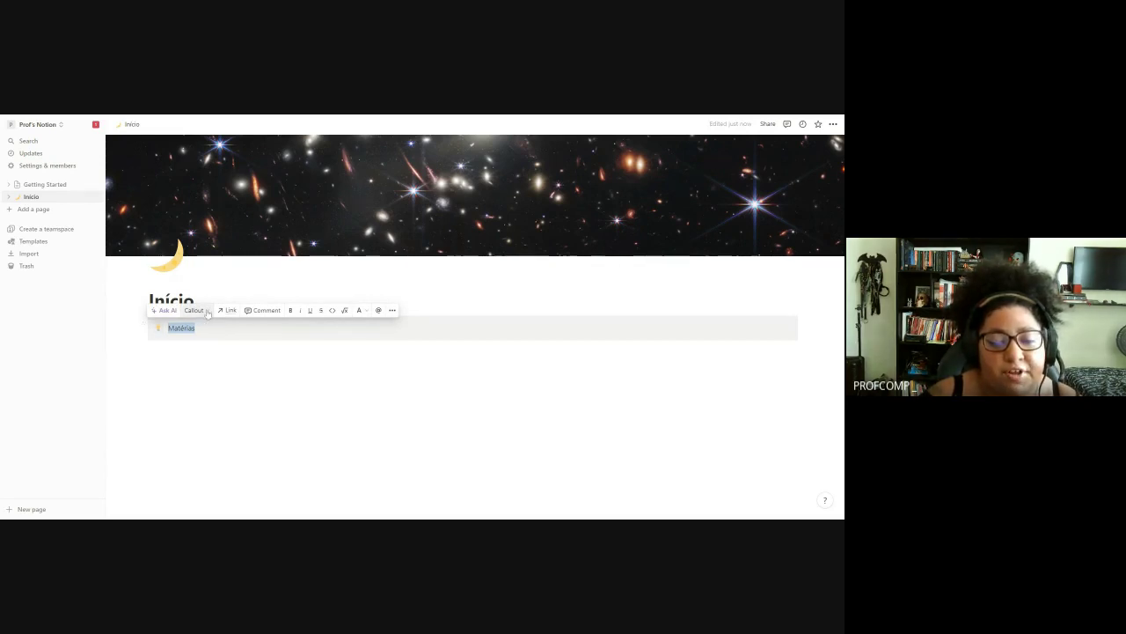
pyautogui.click(291, 310)
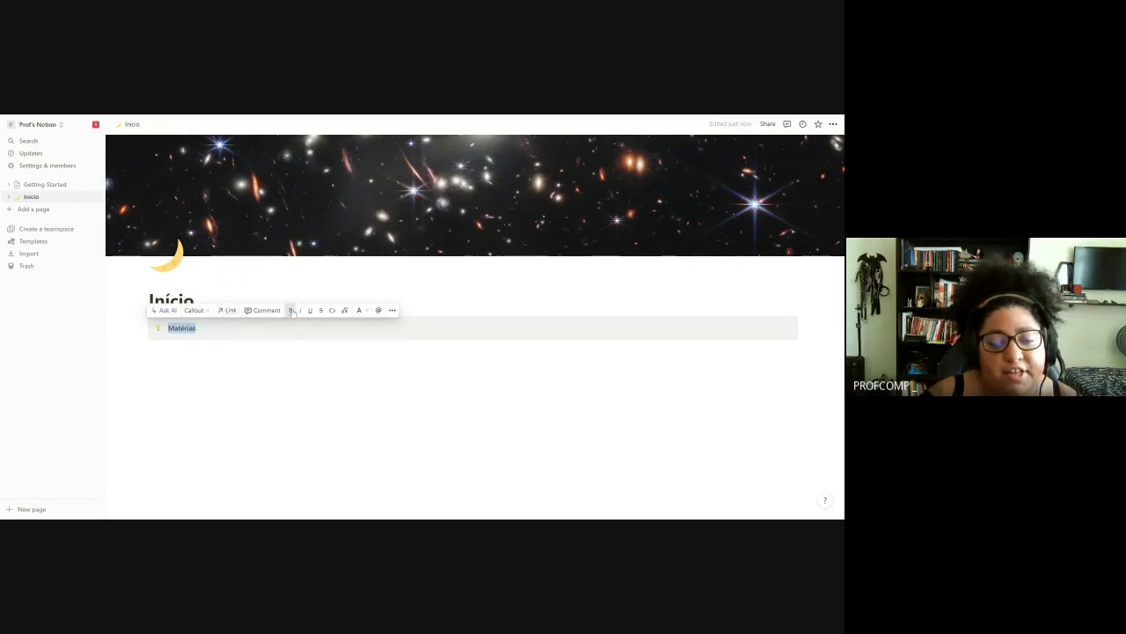
pyautogui.click(300, 311)
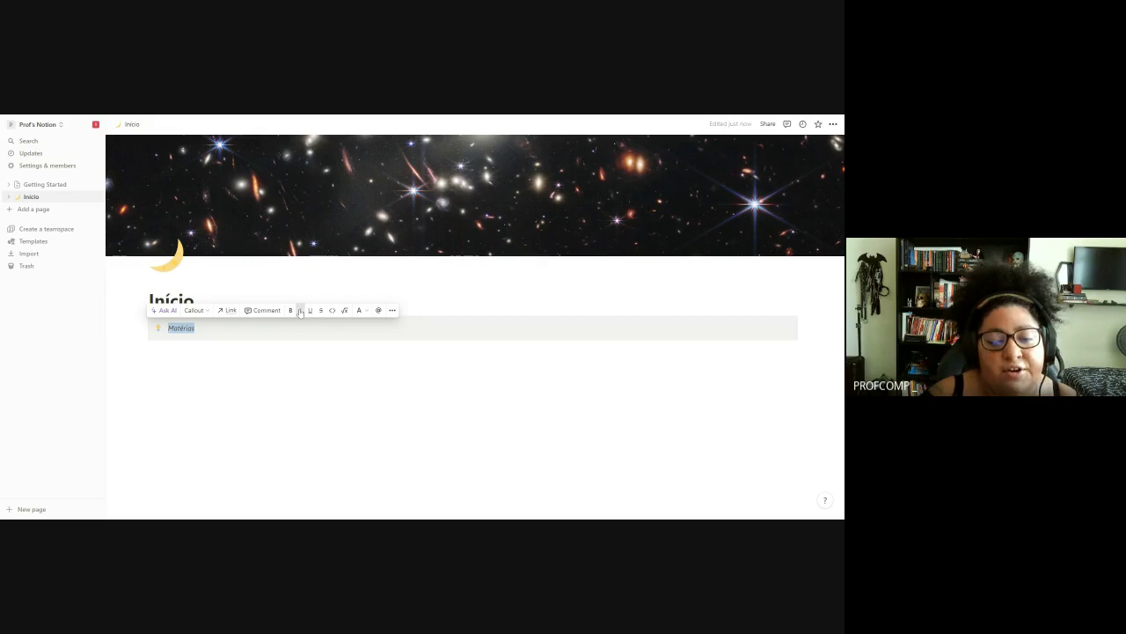
pyautogui.click(360, 310)
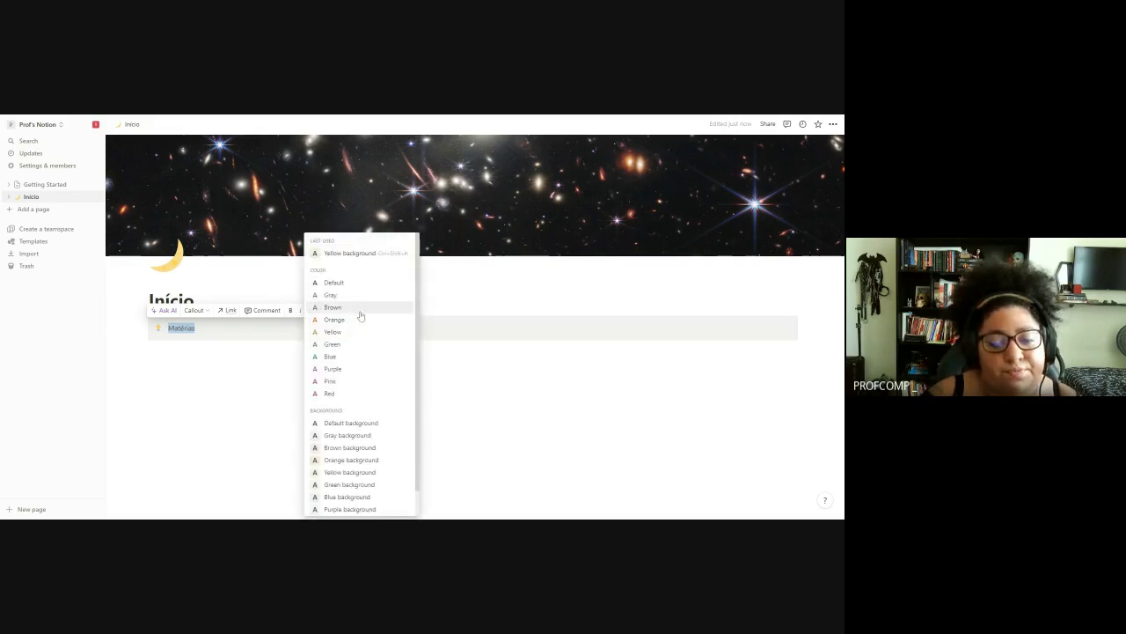
pyautogui.press('Escape')
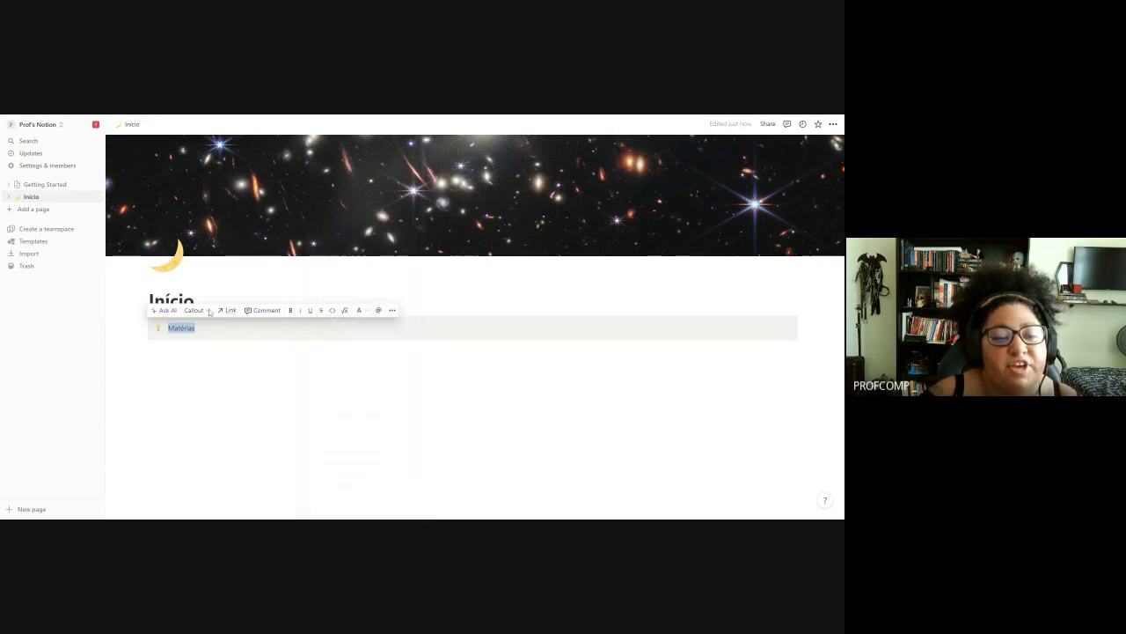
# - Convert the Matérias callout into a Heading 2 block
pyautogui.click(194, 311)
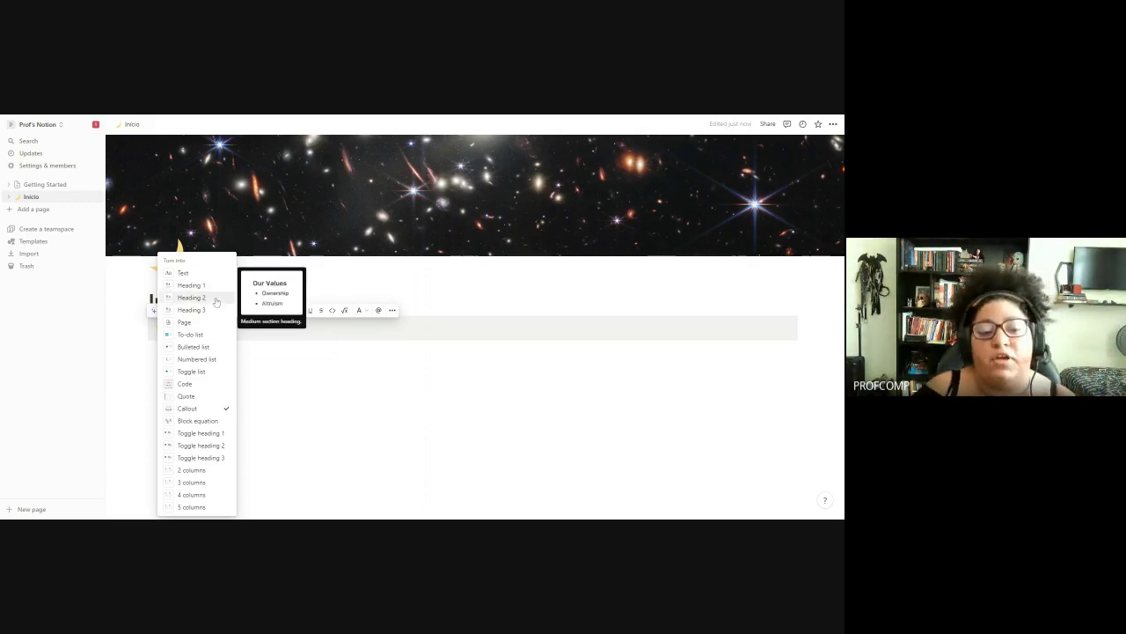
pyautogui.click(261, 337)
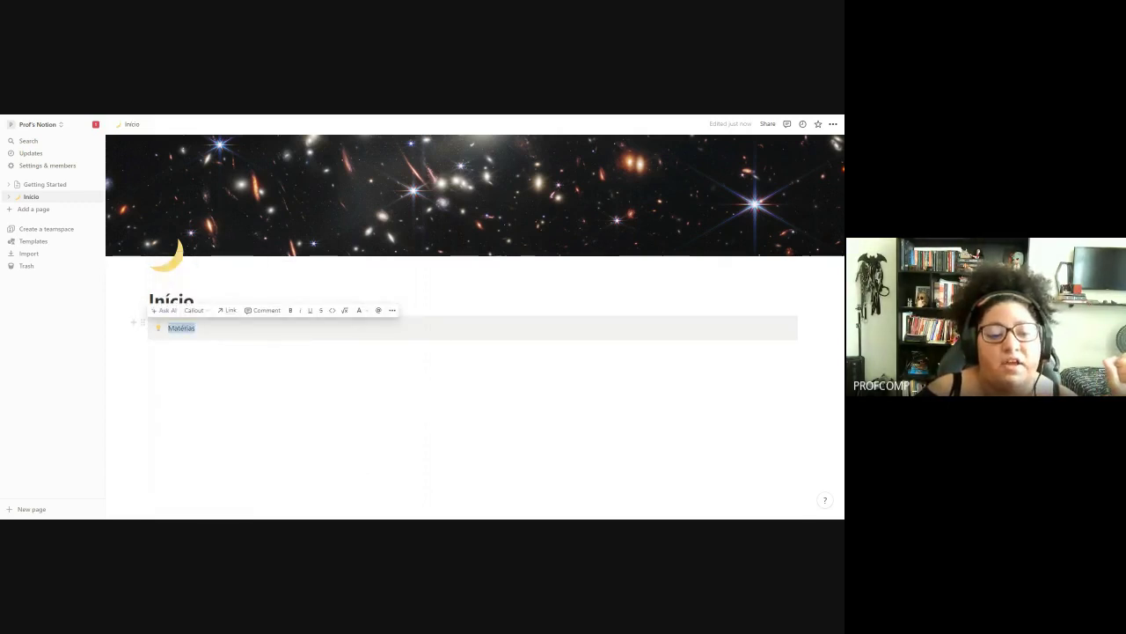
pyautogui.click(193, 310)
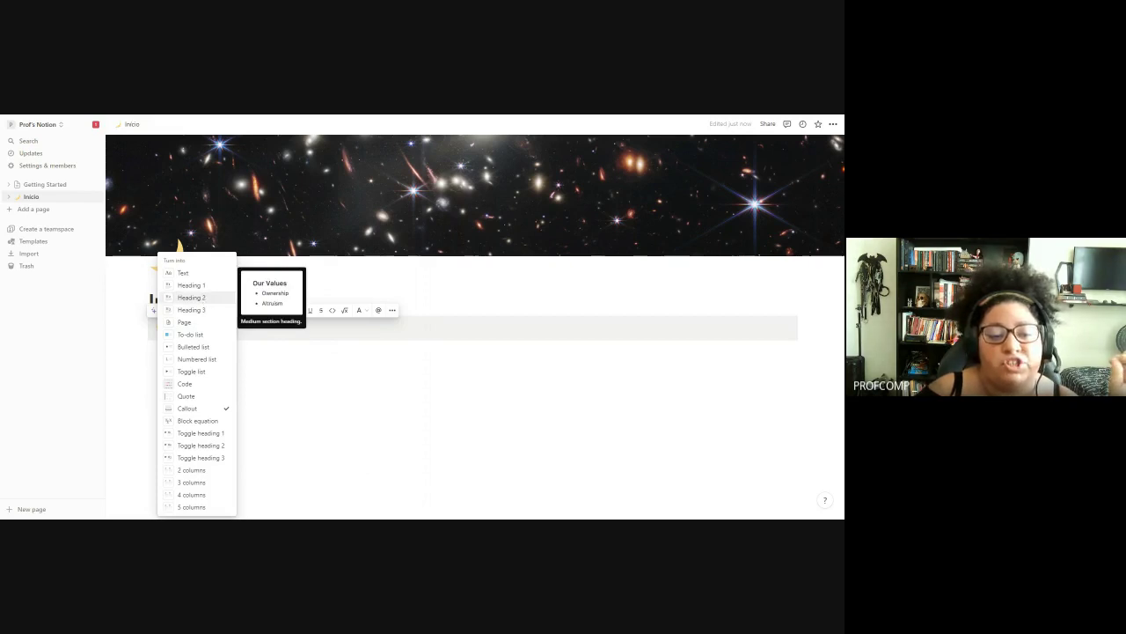
pyautogui.press('Return')
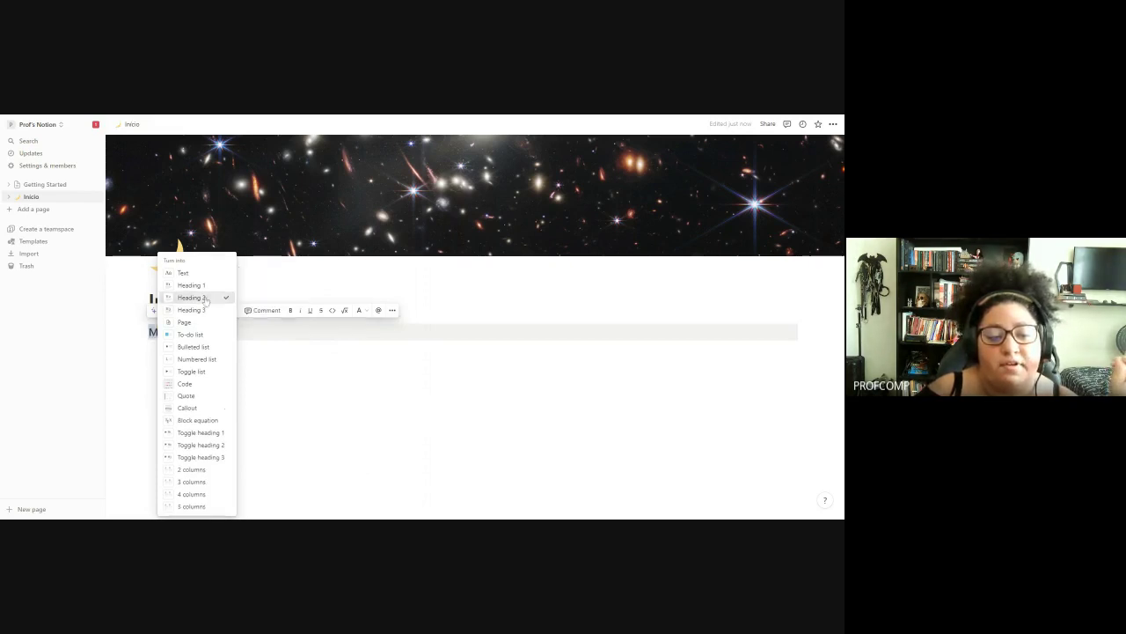
pyautogui.click(191, 331)
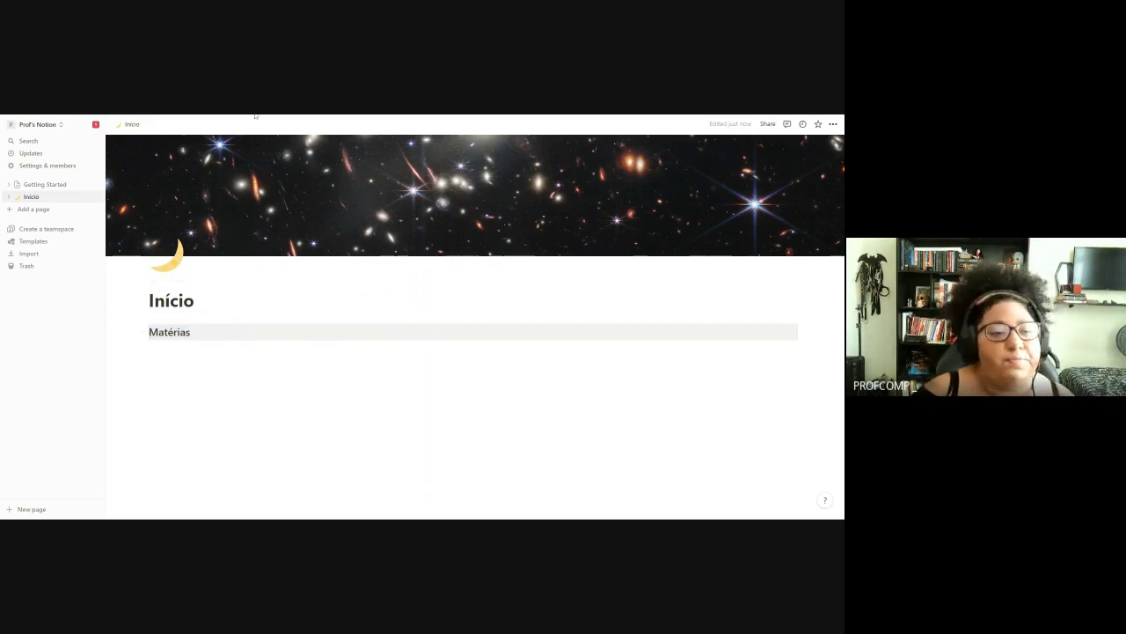
pyautogui.click(142, 332)
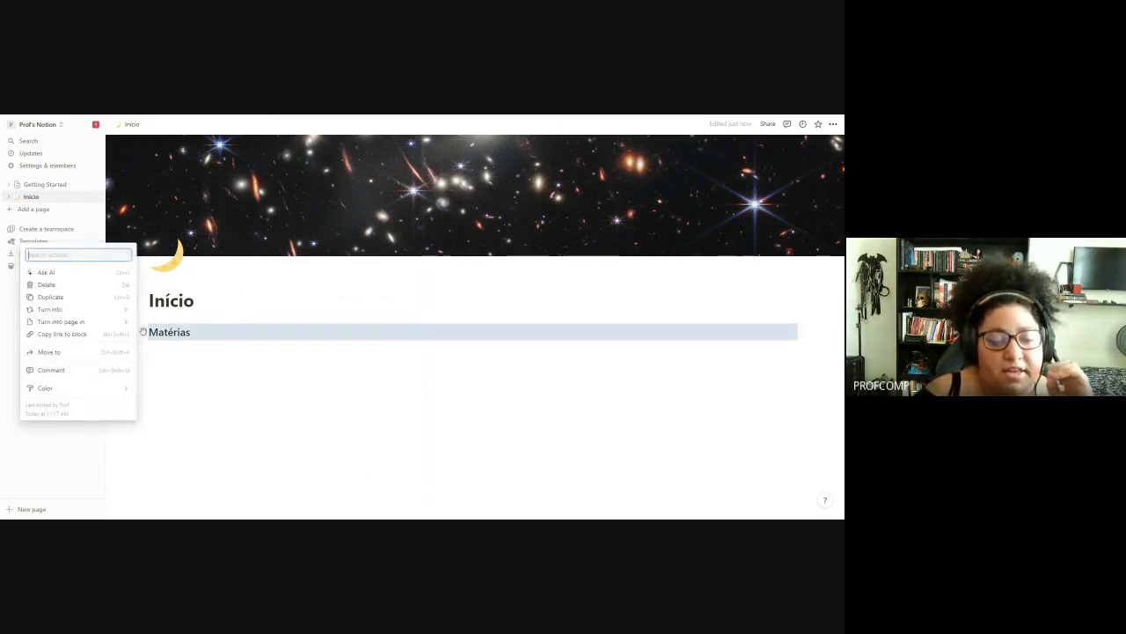
pyautogui.press('Escape')
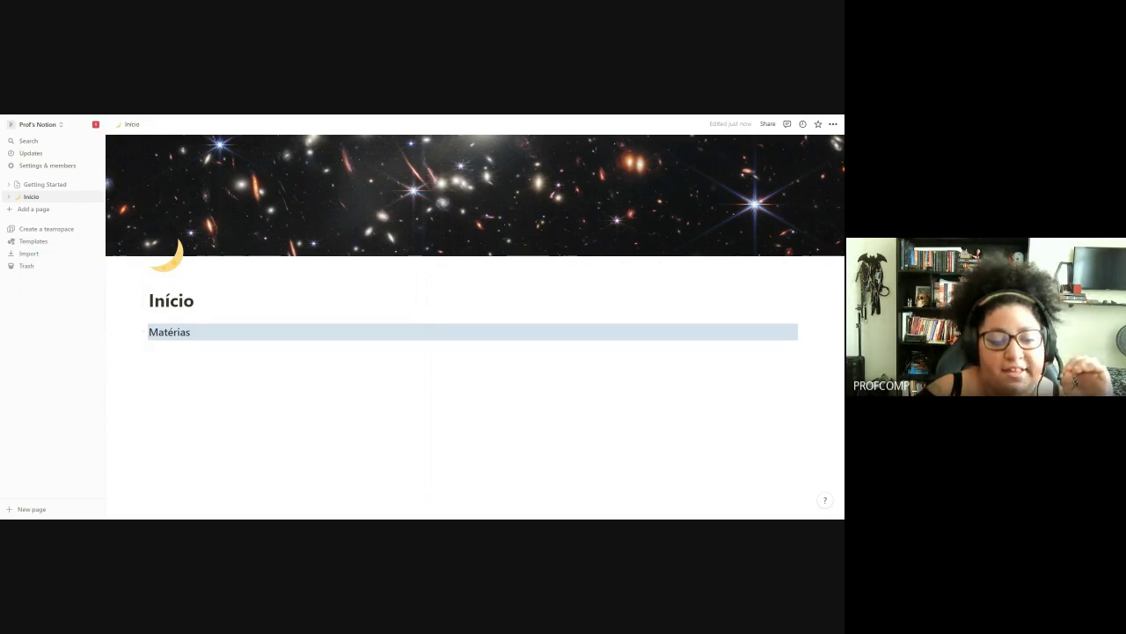
pyautogui.click(191, 332)
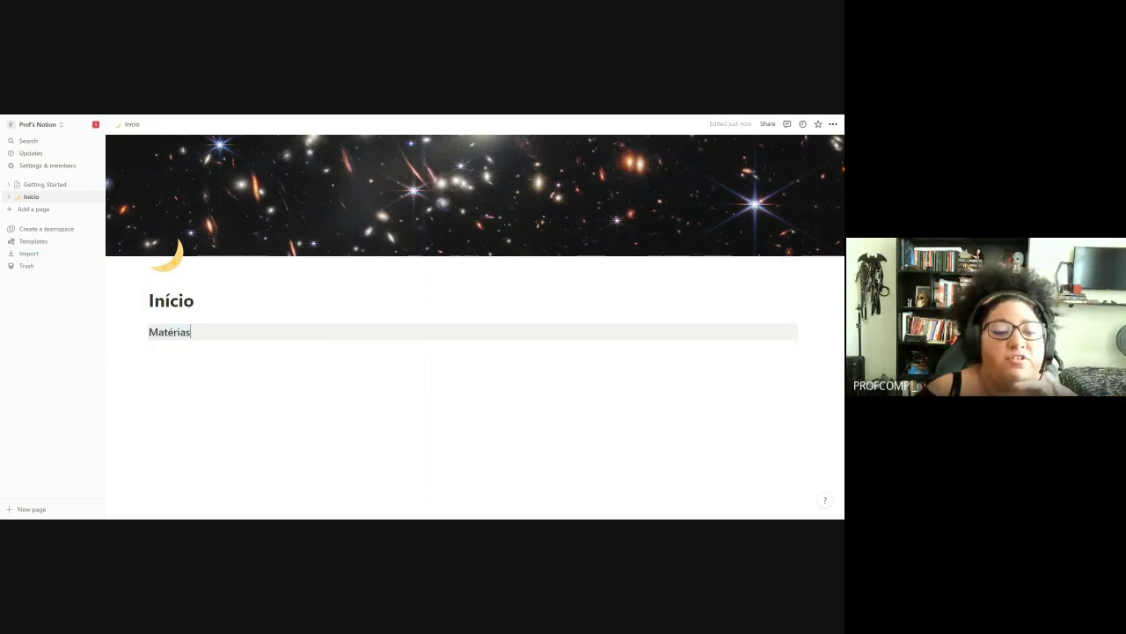
# - Apply a yellow background to the Matérias heading block
pyautogui.click(140, 331)
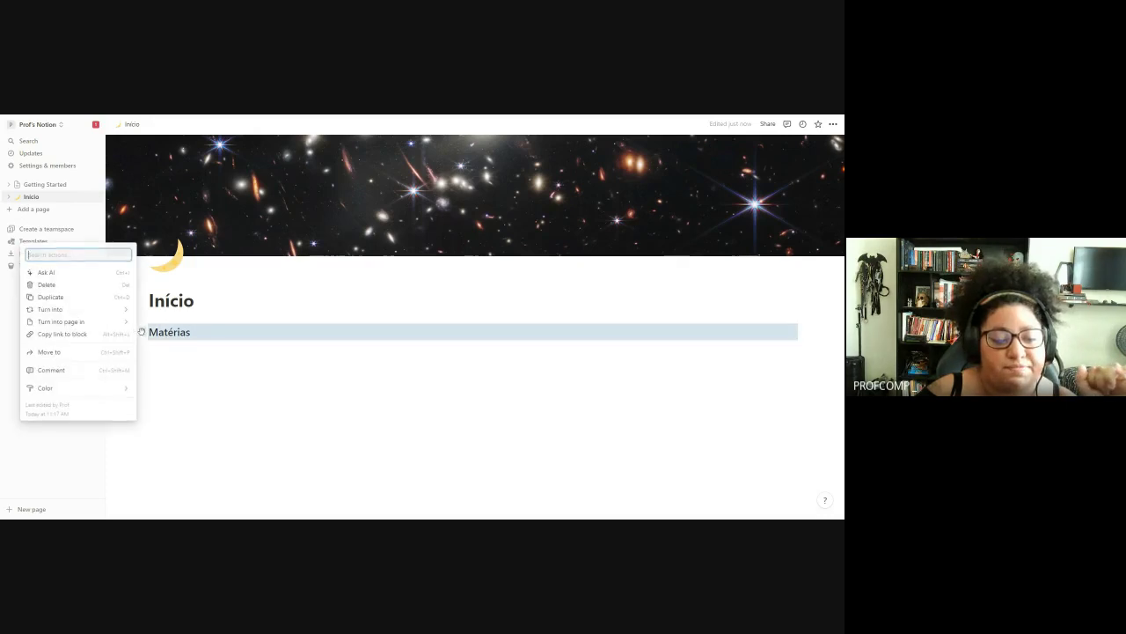
pyautogui.moveTo(109, 391)
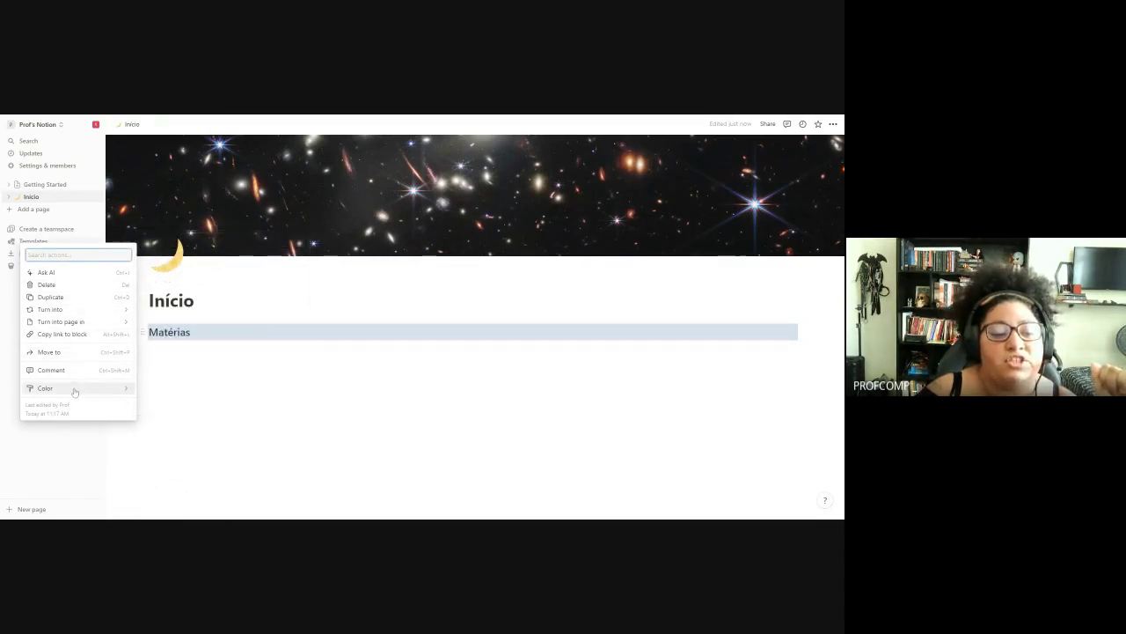
pyautogui.moveTo(74, 392)
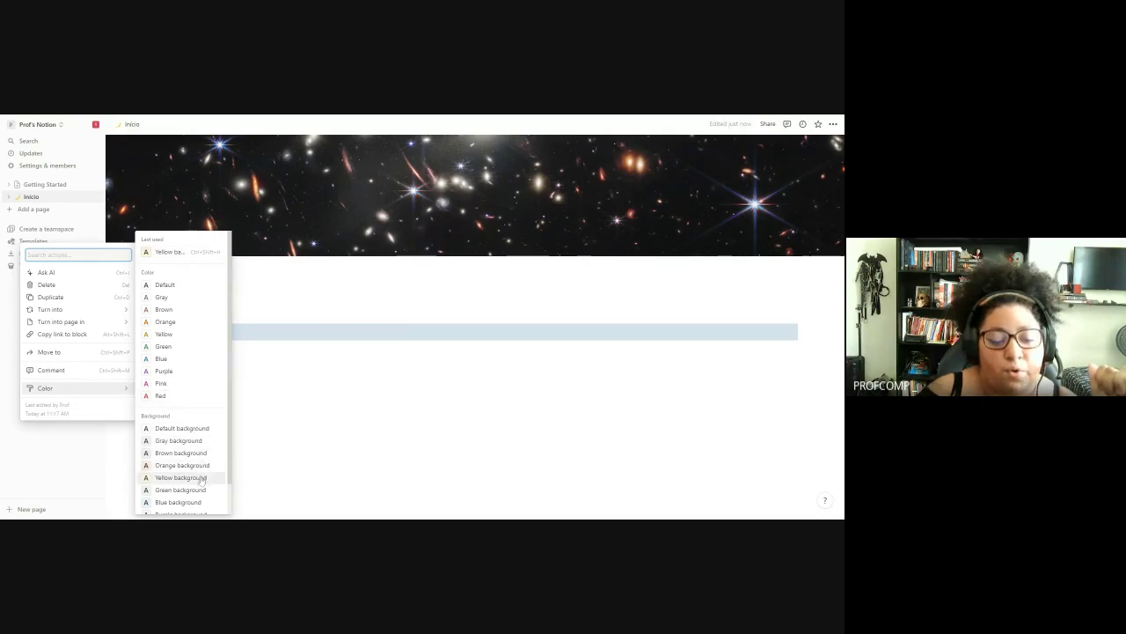
pyautogui.scroll(-2, 201, 479)
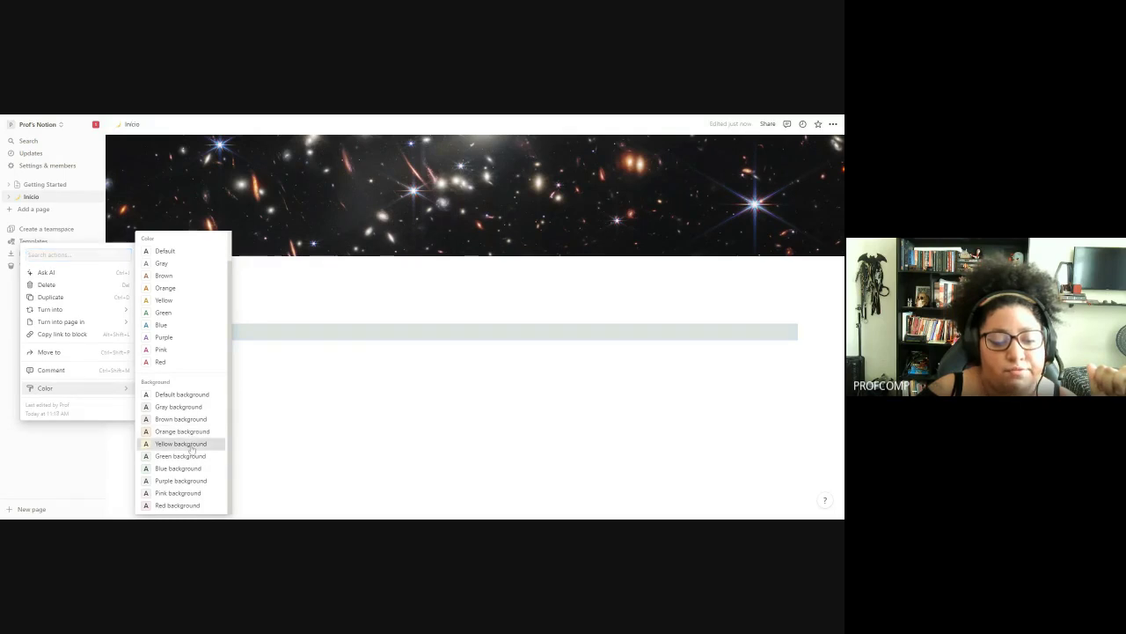
pyautogui.click(192, 444)
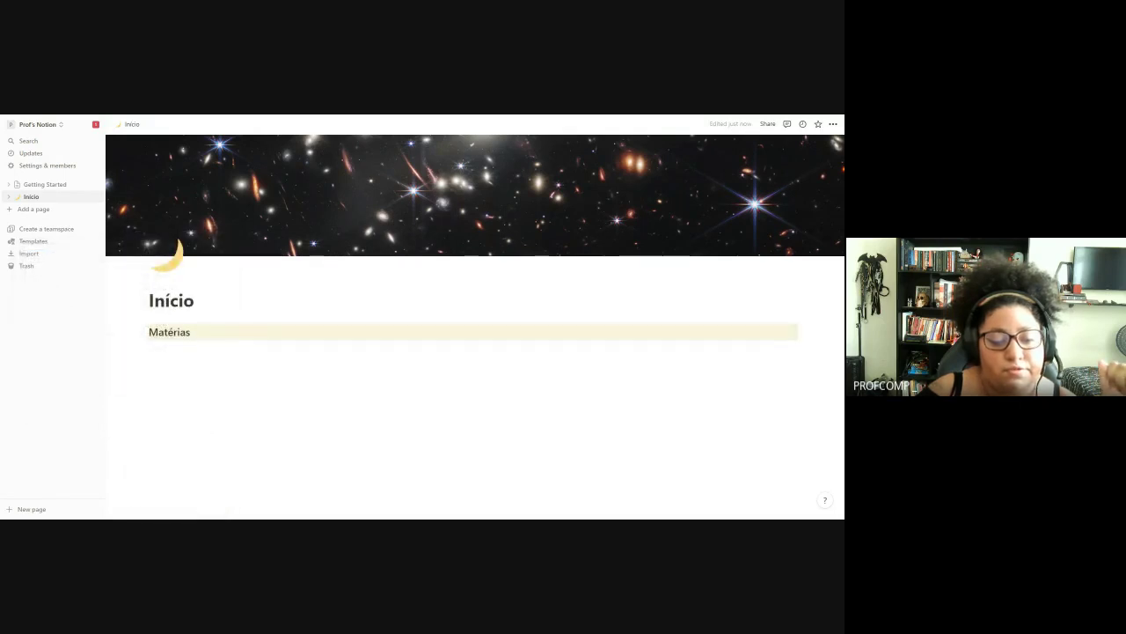
# - Insert a callout block below the Matérias heading and enter the text Lembretes in it
pyautogui.click(339, 382)
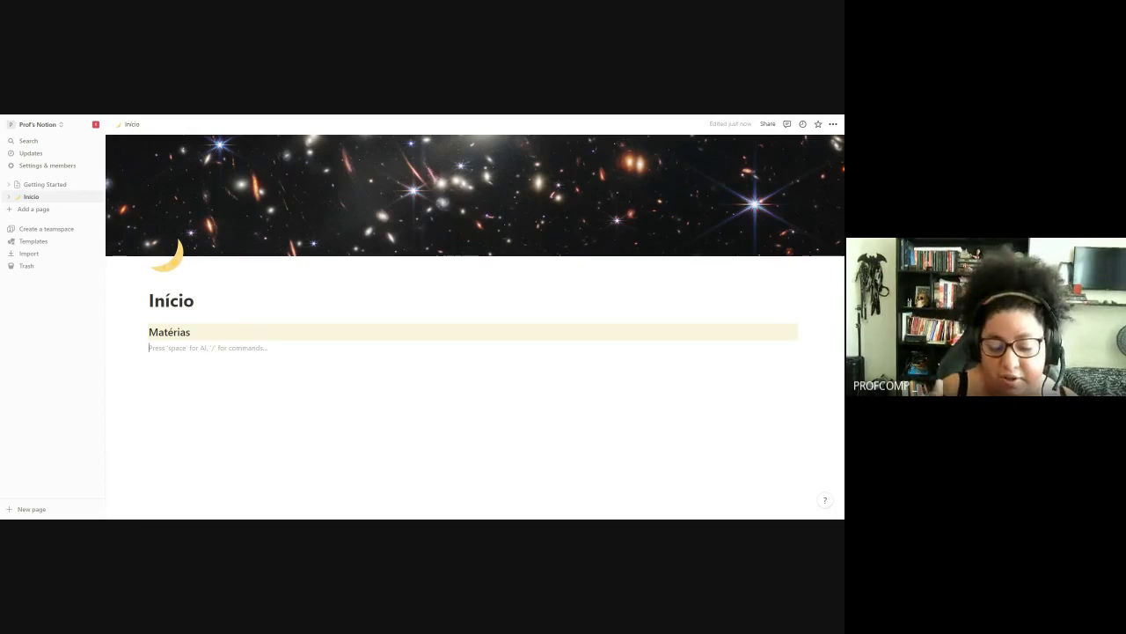
pyautogui.write('/')
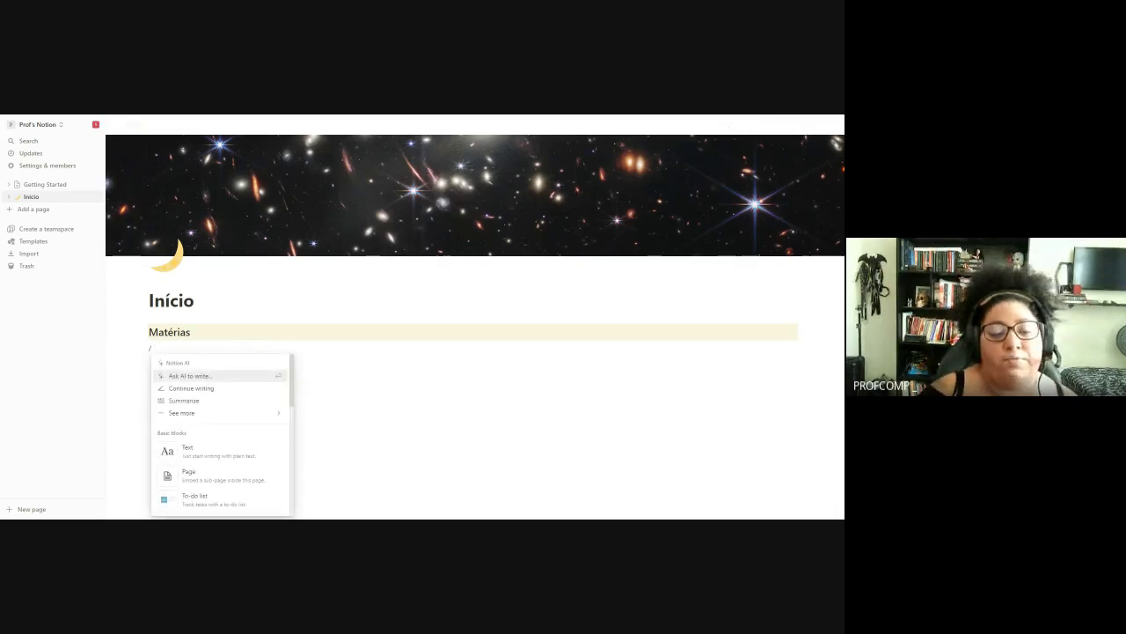
pyautogui.moveTo(226, 414)
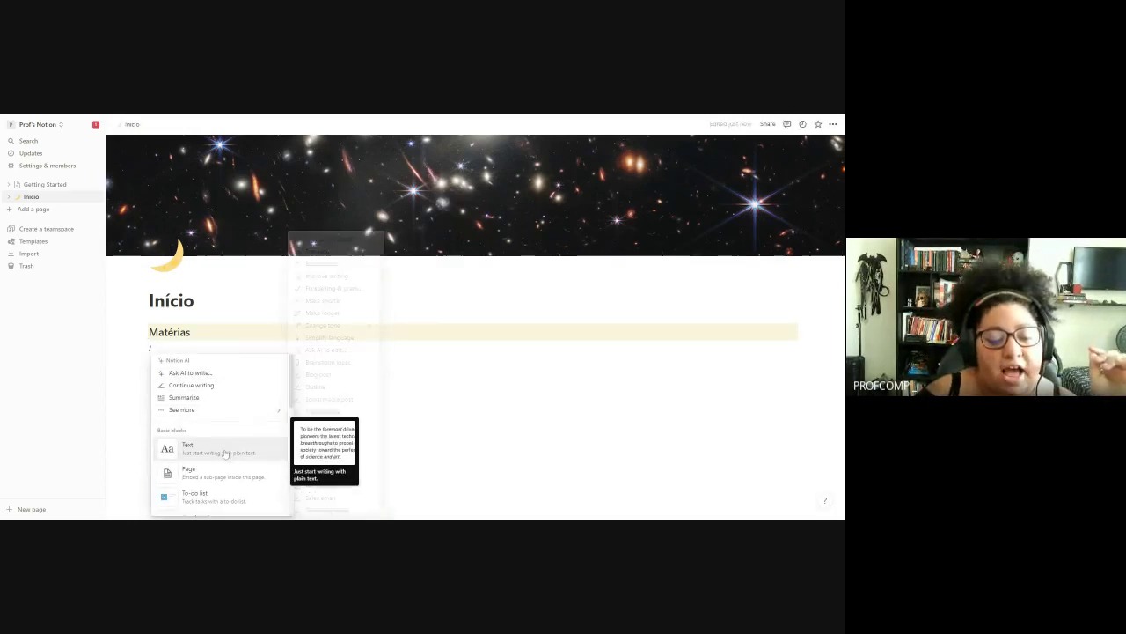
pyautogui.scroll(-4, 225, 452)
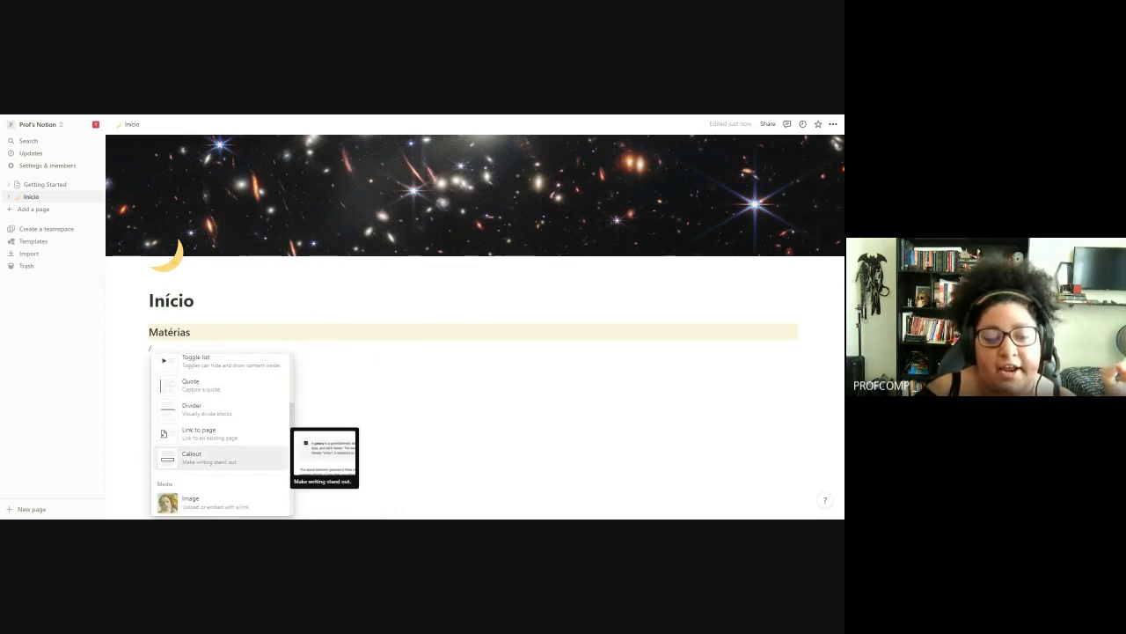
pyautogui.press('Return')
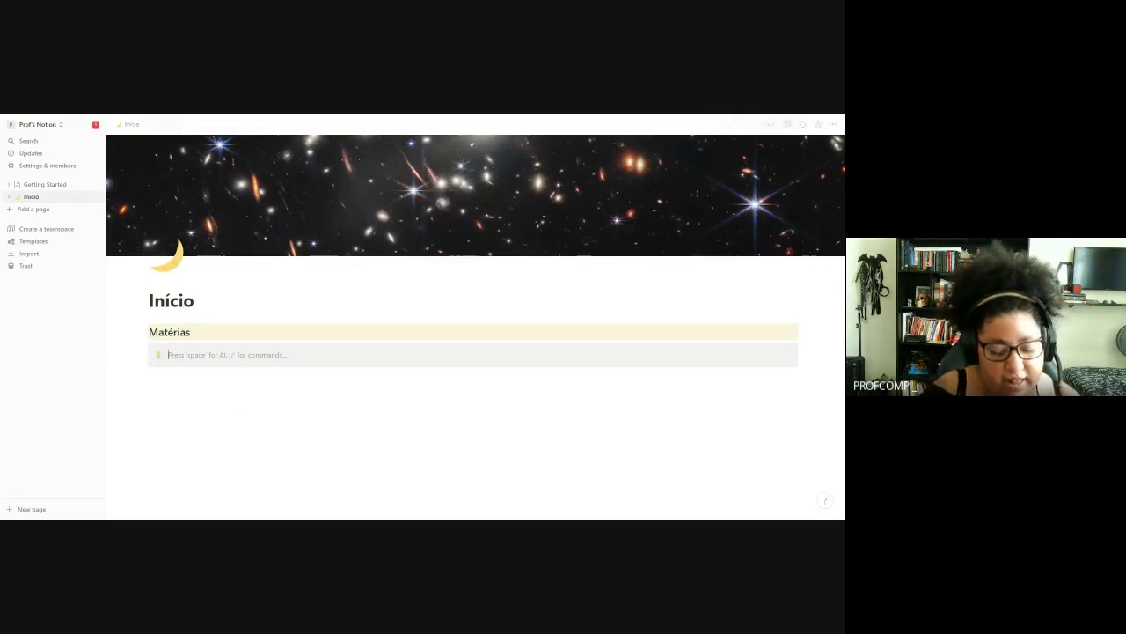
pyautogui.write('Lembretes')
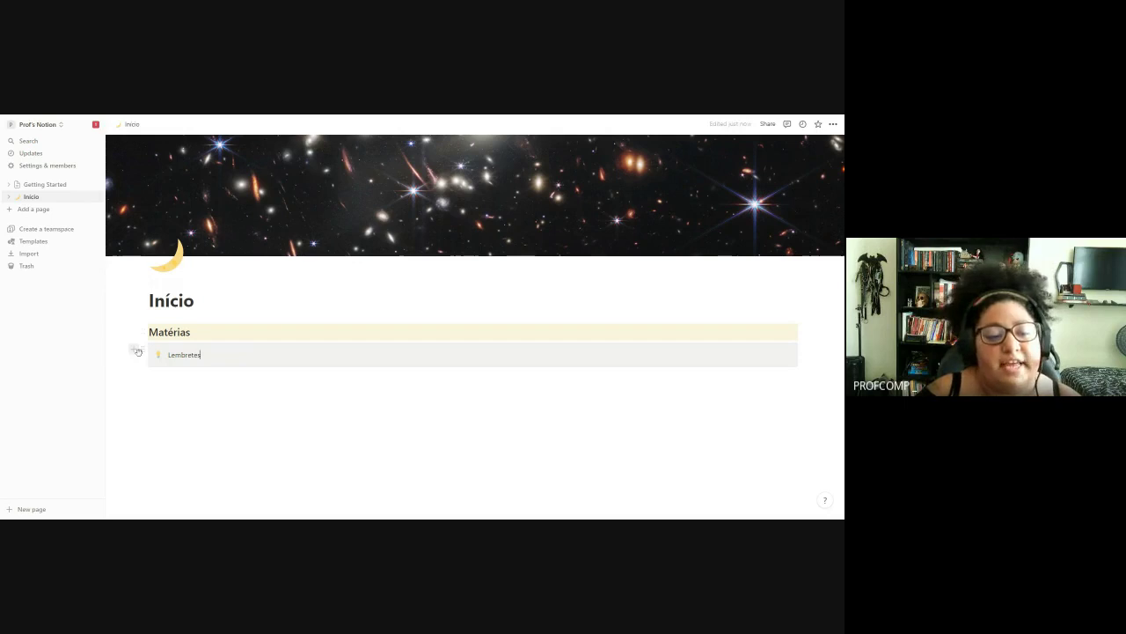
# - Convert the Lembretes callout into a Heading 2 block like the Matérias one
pyautogui.hotkey('shift', 'Left')
pyautogui.hotkey('shift', 'Left')
pyautogui.hotkey('shift', 'Left')
pyautogui.hotkey('shift', 'Left')
pyautogui.hotkey('shift', 'Left')
pyautogui.hotkey('shift', 'Left')
pyautogui.hotkey('shift', 'Left')
pyautogui.hotkey('shift', 'Left')
pyautogui.hotkey('shift', 'Left')
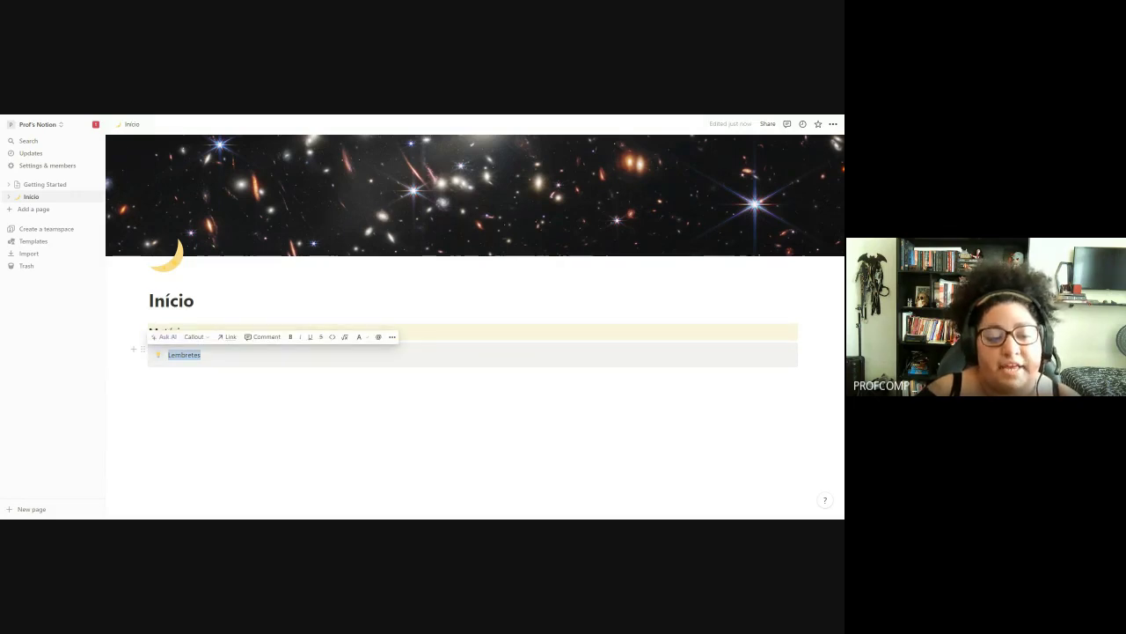
pyautogui.click(195, 338)
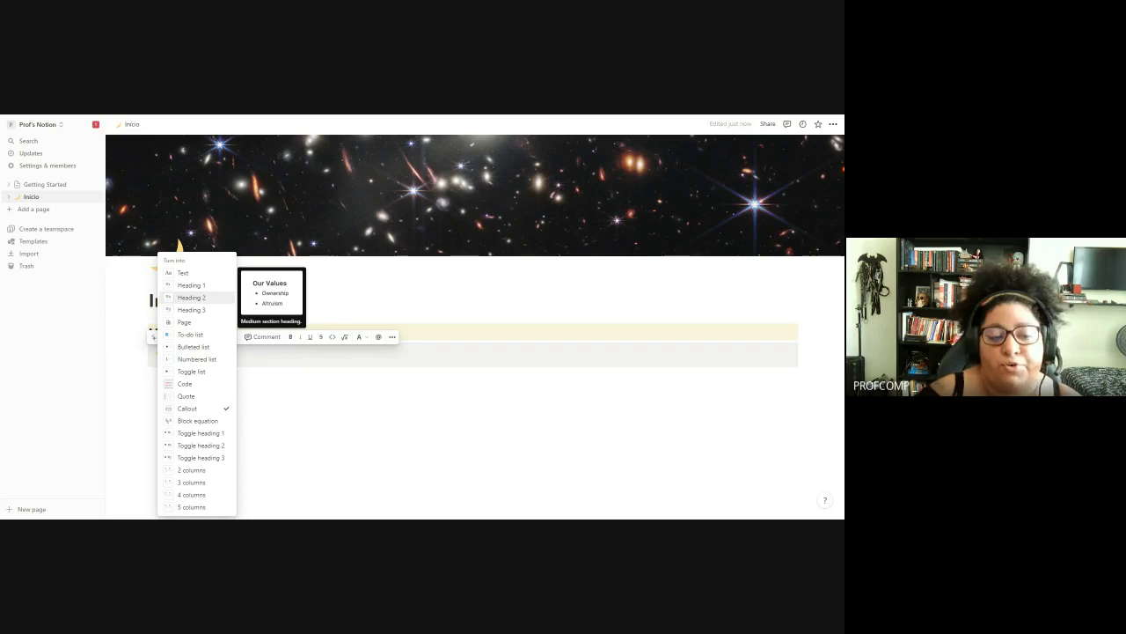
pyautogui.press('Escape')
pyautogui.click(199, 358)
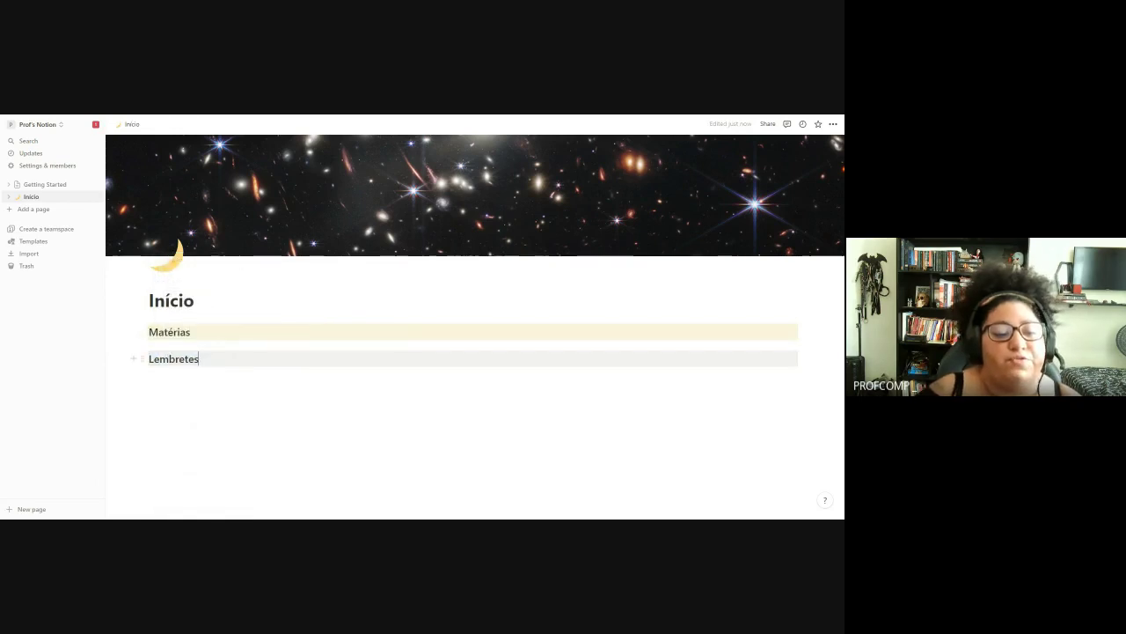
pyautogui.click(141, 358)
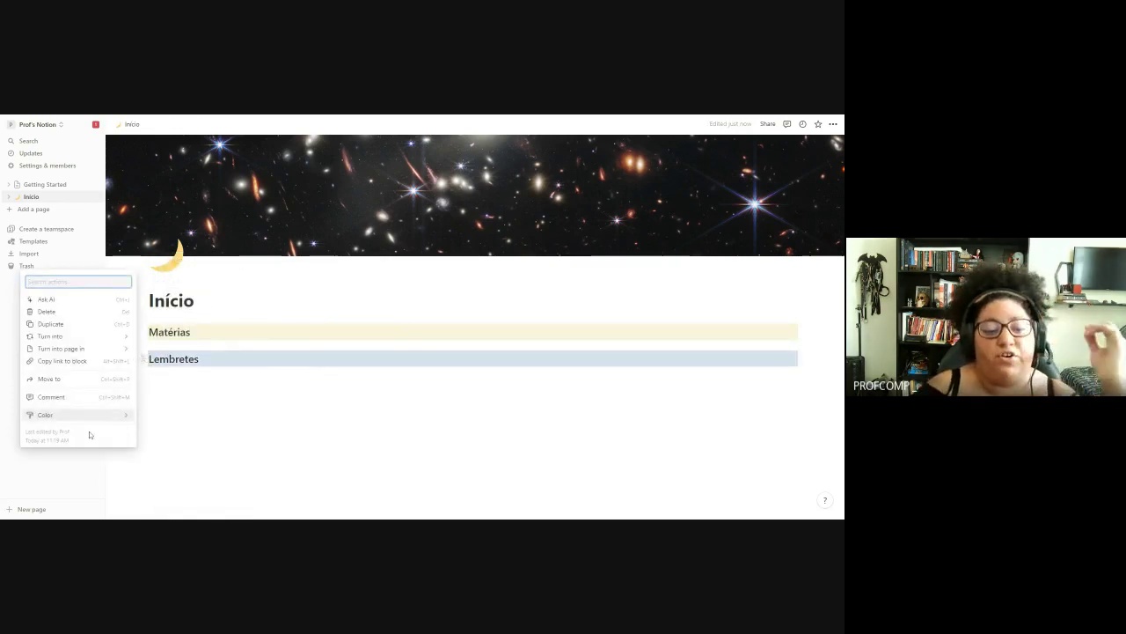
pyautogui.moveTo(93, 414)
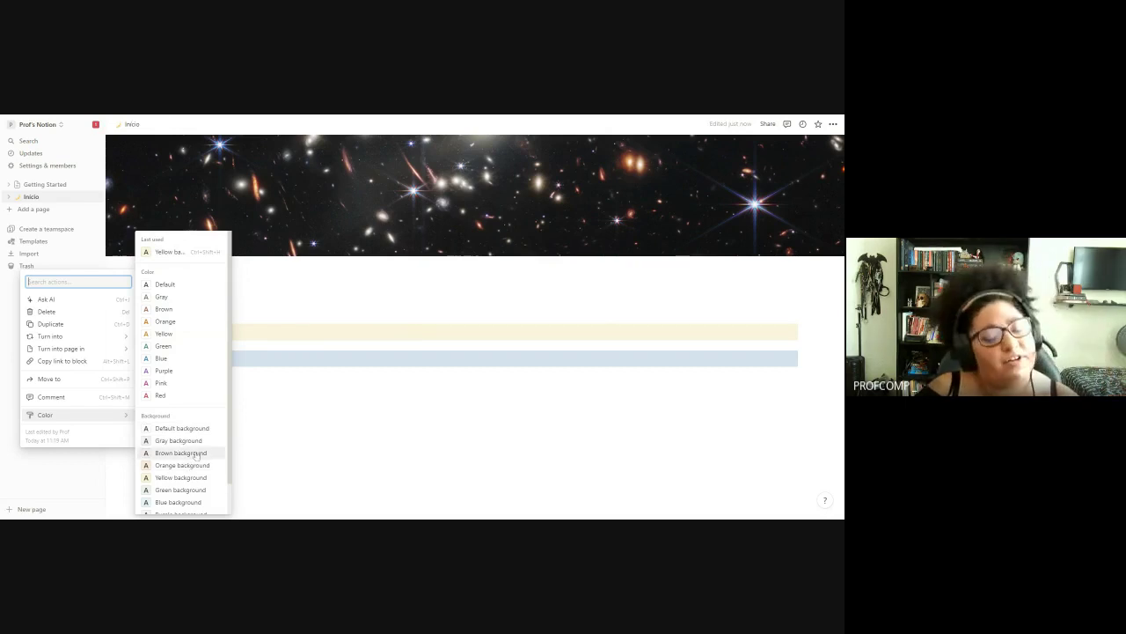
pyautogui.scroll(-1, 197, 456)
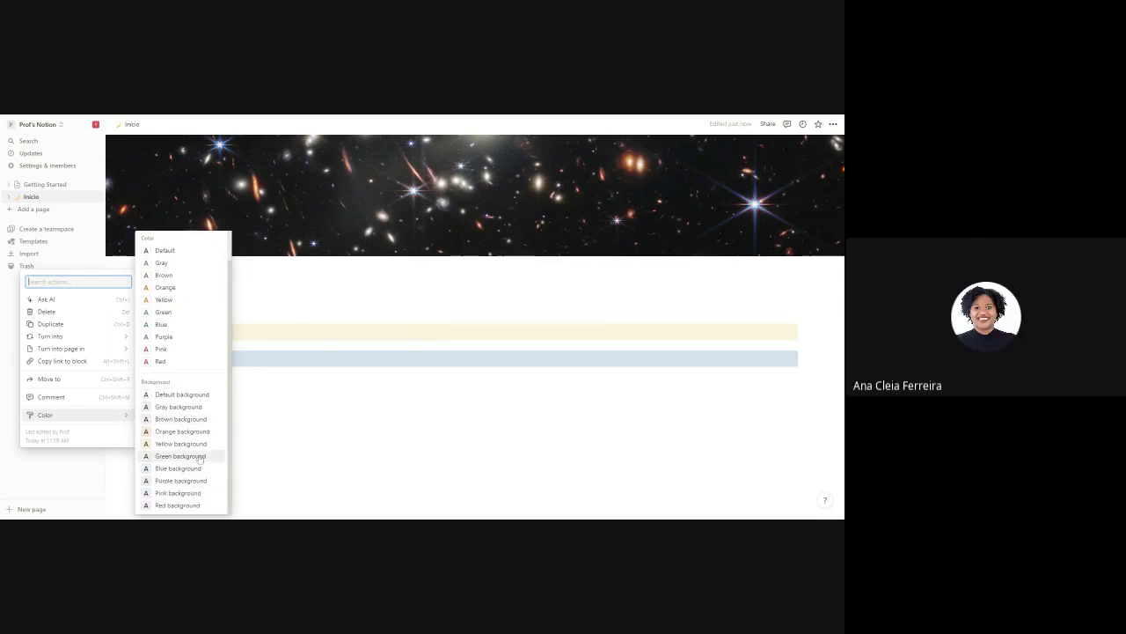
pyautogui.click(283, 354)
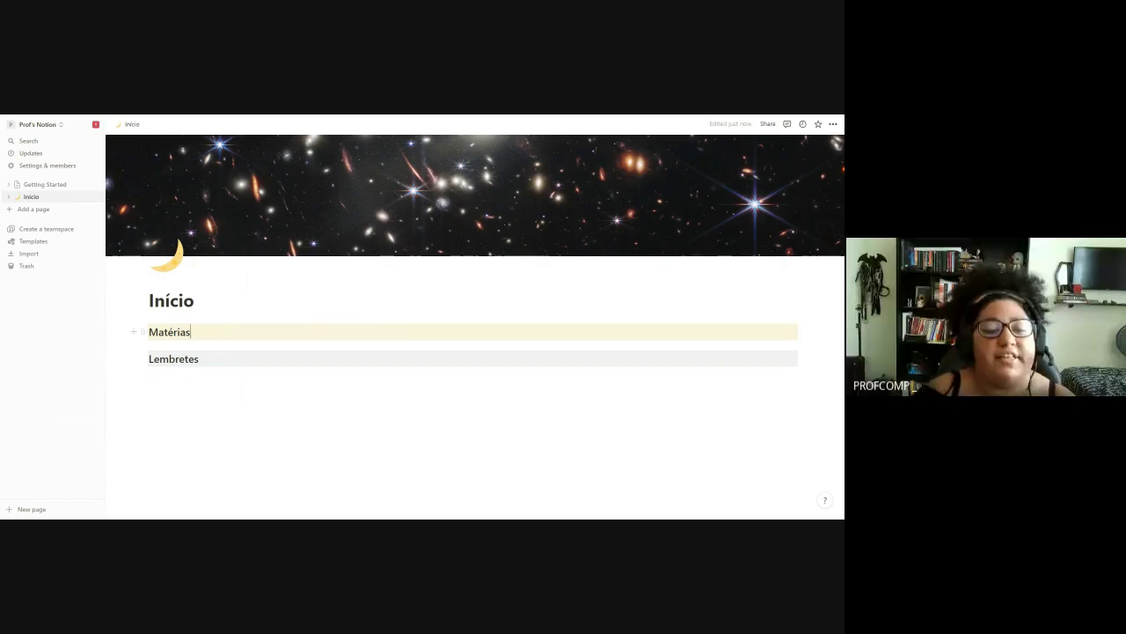
# - Insert an empty callout block on a new line below the Lembretes heading
pyautogui.click(199, 359)
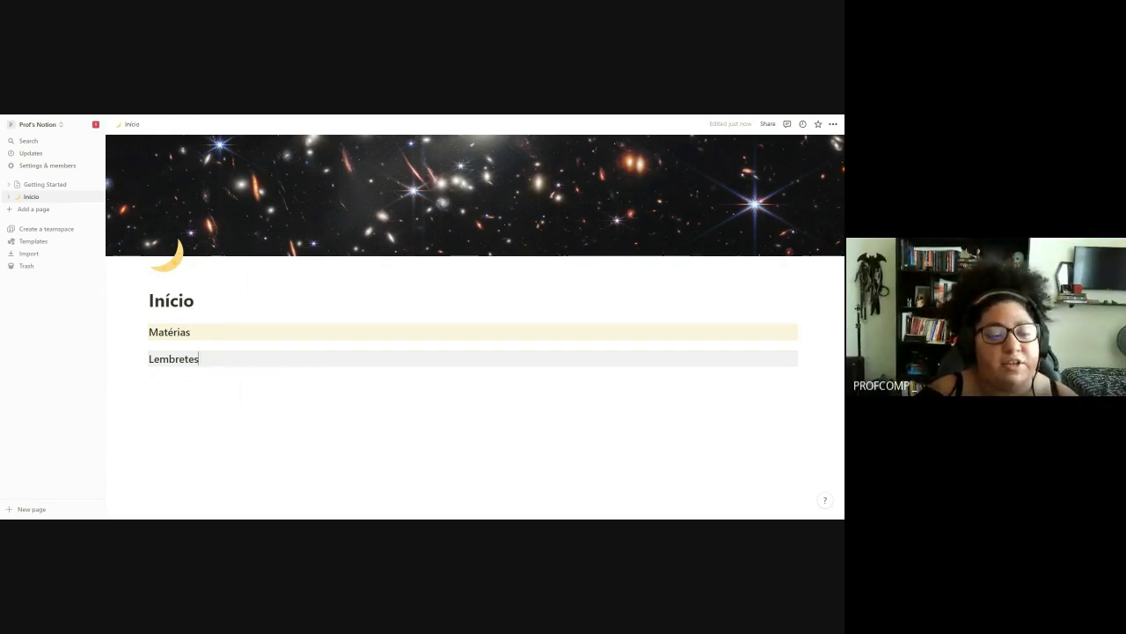
pyautogui.press('Return')
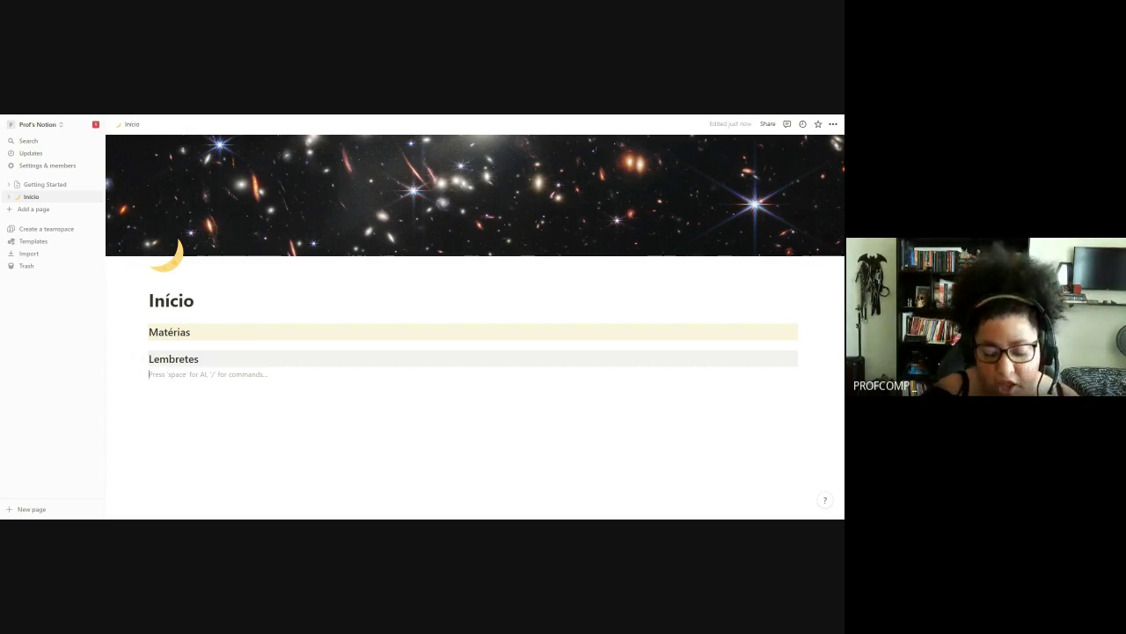
pyautogui.write('/')
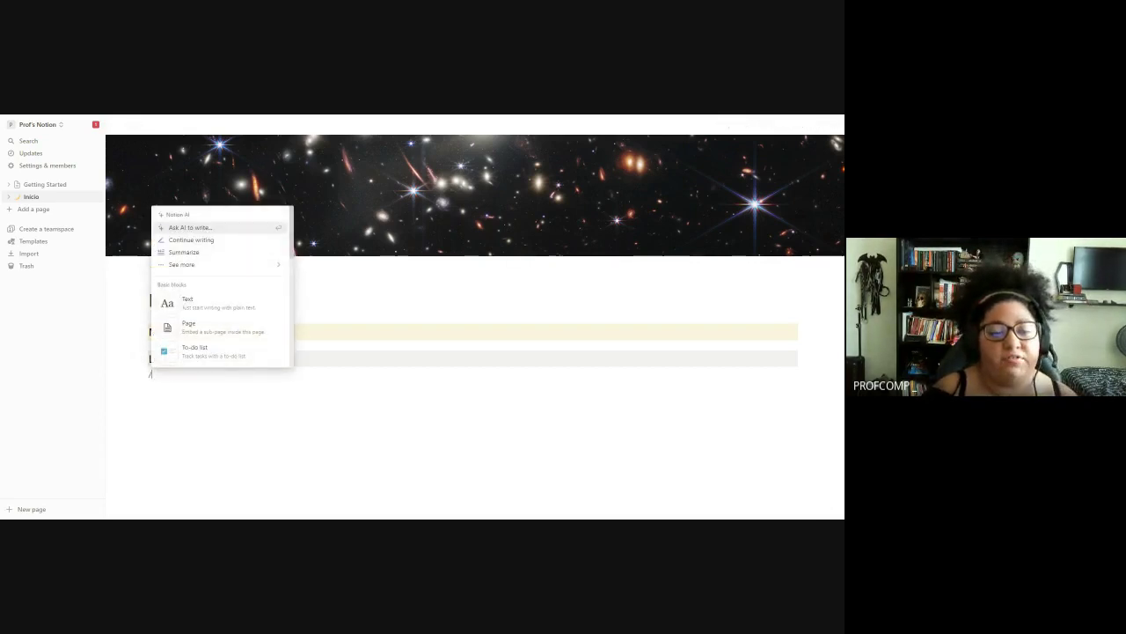
pyautogui.scroll(-8, 185, 348)
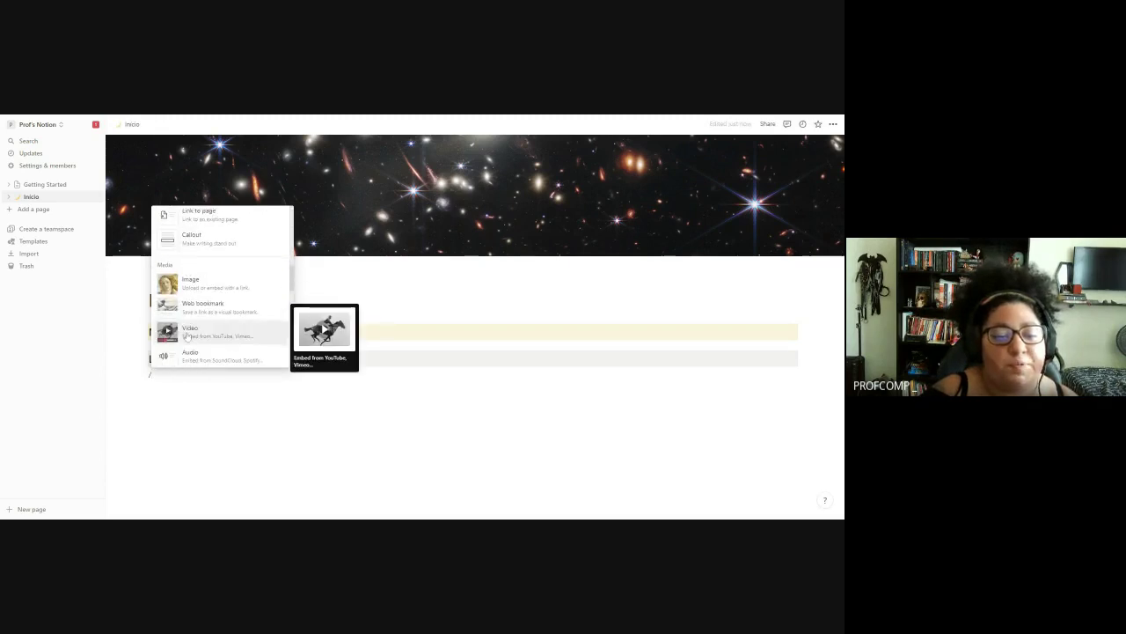
pyautogui.scroll(4, 186, 337)
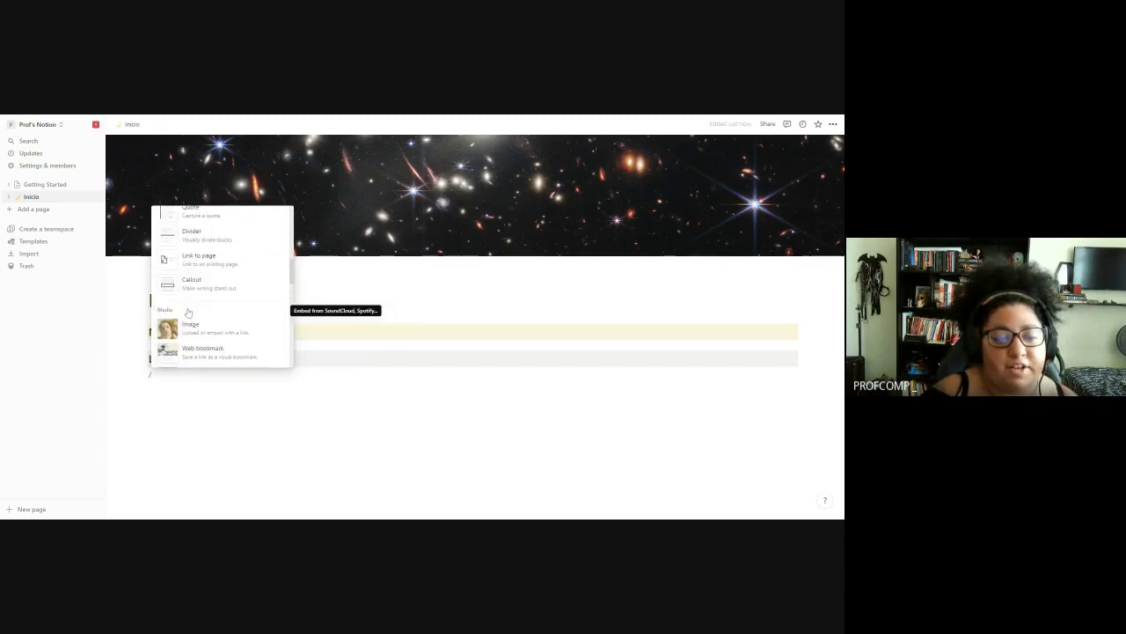
pyautogui.scroll(3, 192, 286)
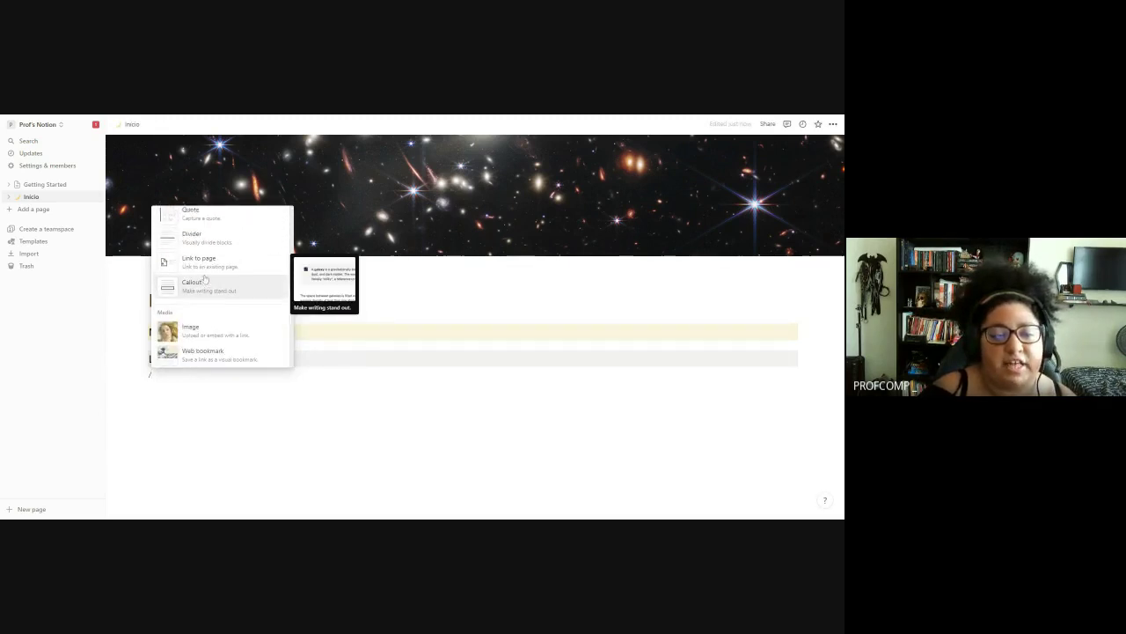
pyautogui.scroll(-3, 204, 279)
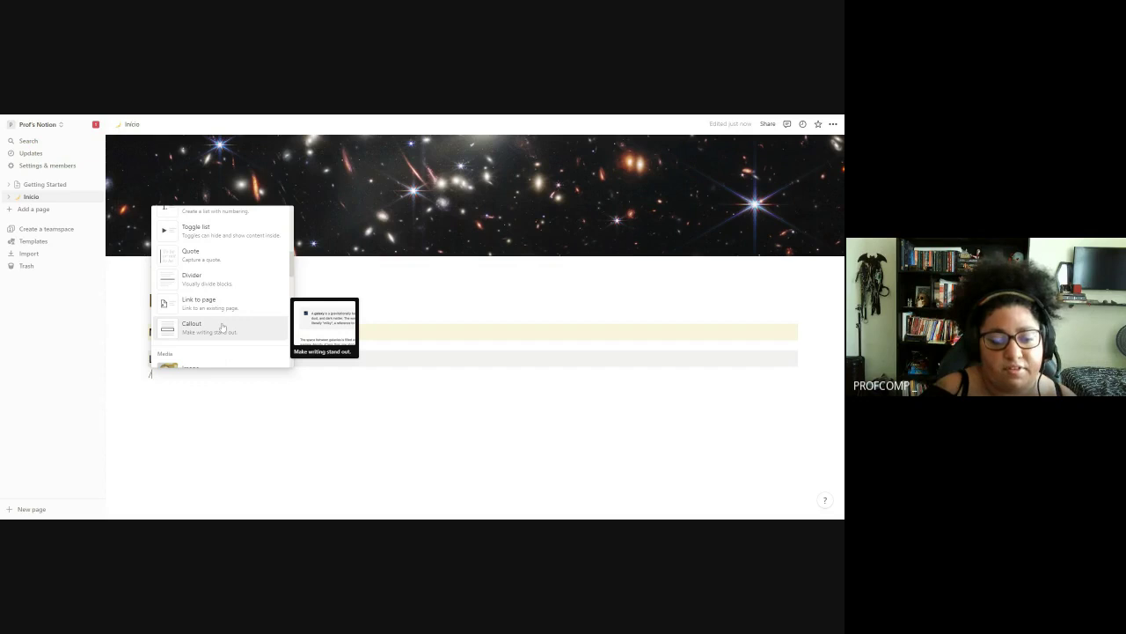
pyautogui.click(223, 327)
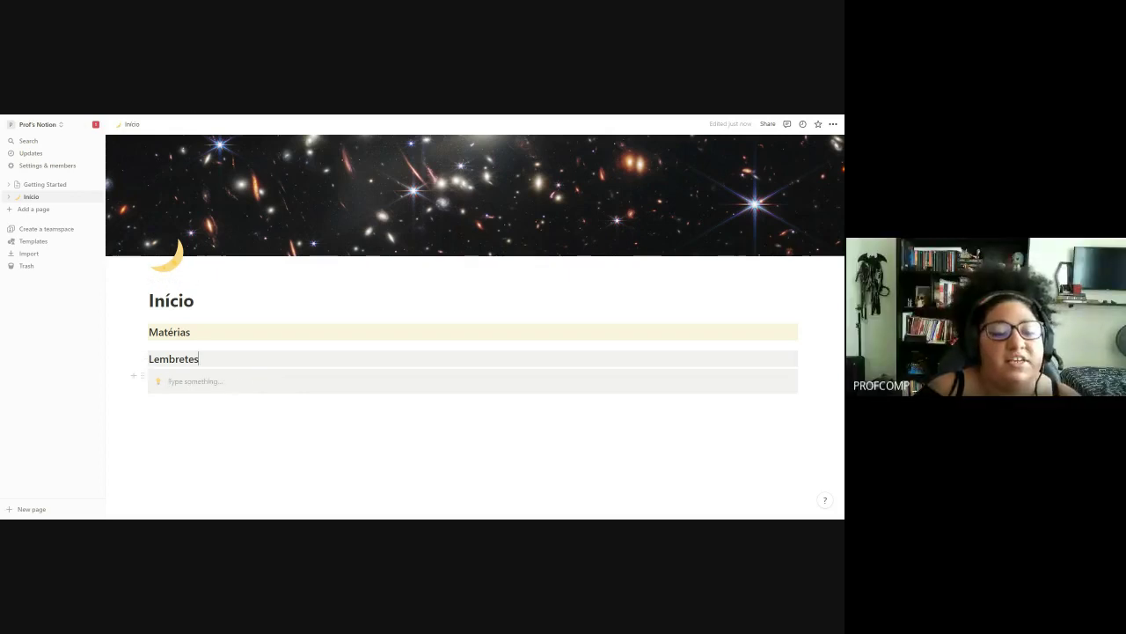
pyautogui.press('Down')
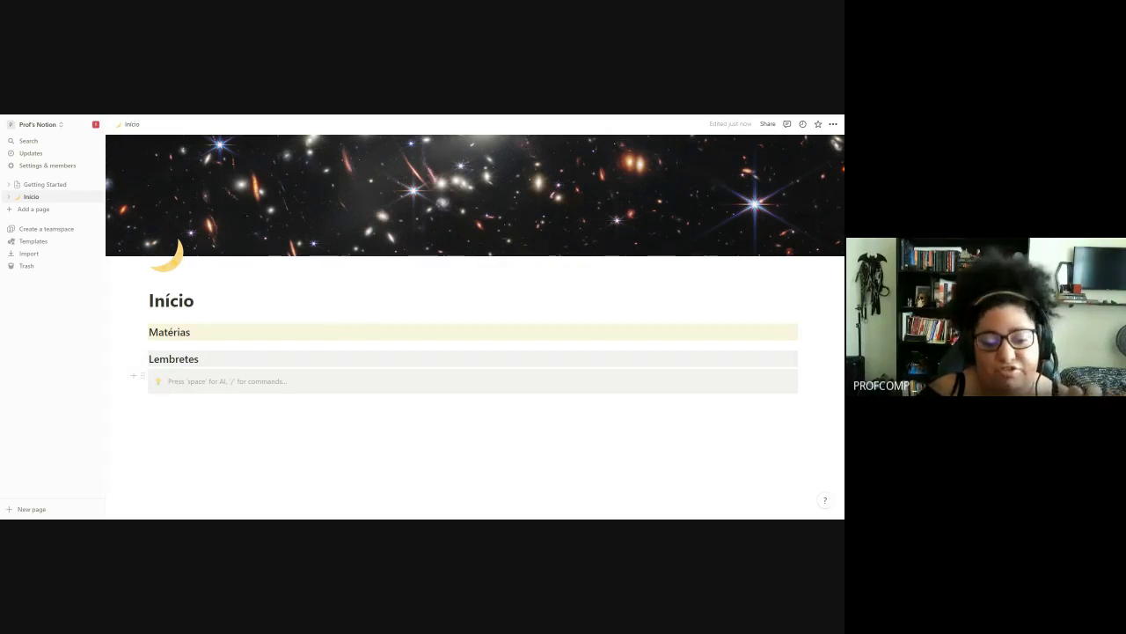
# - Apply a green background to the Lembretes heading block
pyautogui.click(144, 359)
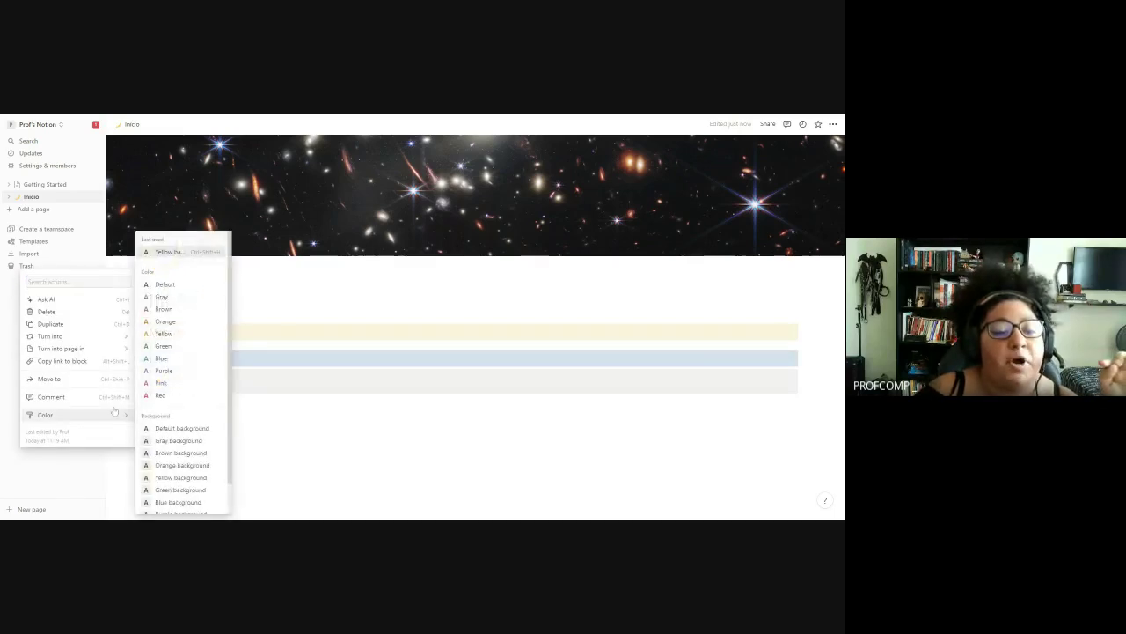
pyautogui.moveTo(130, 416)
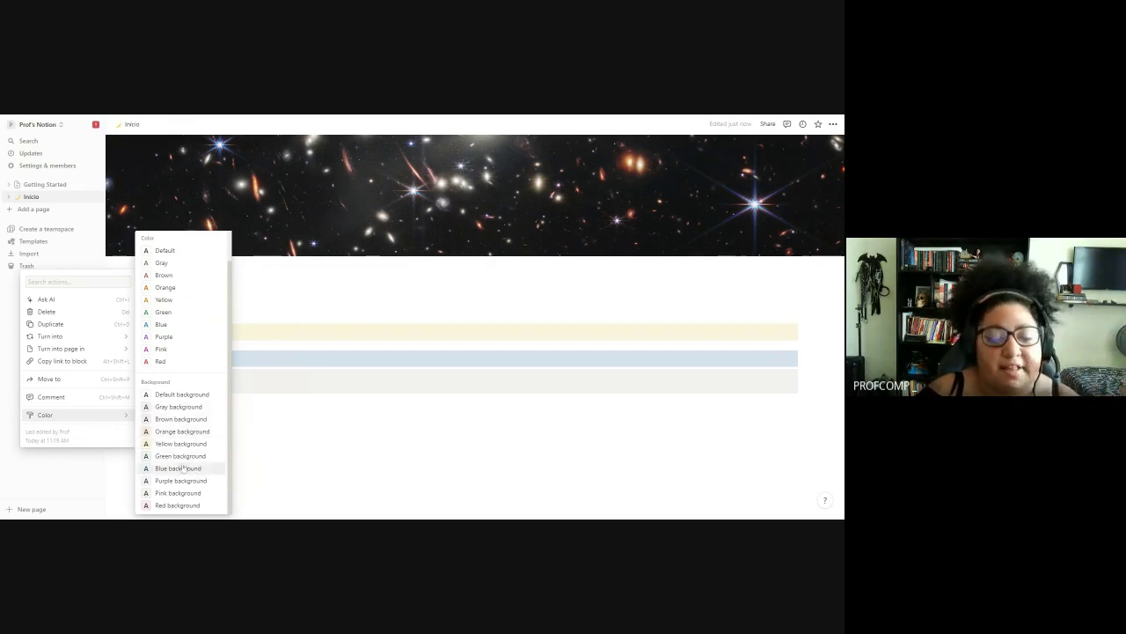
pyautogui.click(182, 459)
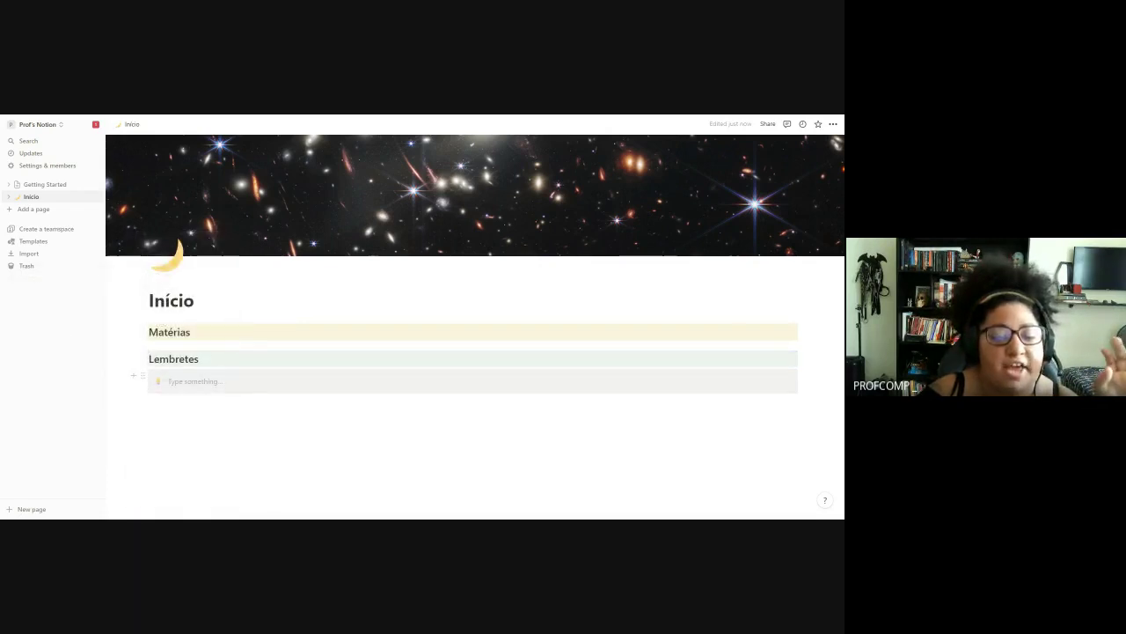
# - Apply a gray background to the empty callout under Lembretes and revert the callout to a plain text line
pyautogui.click(160, 385)
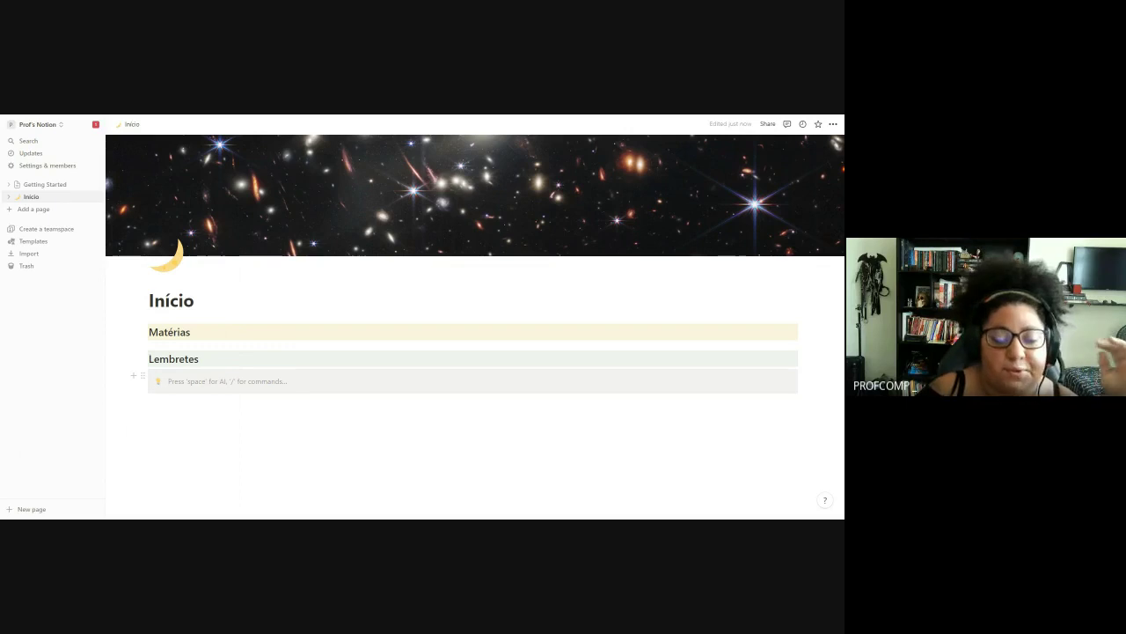
pyautogui.click(143, 376)
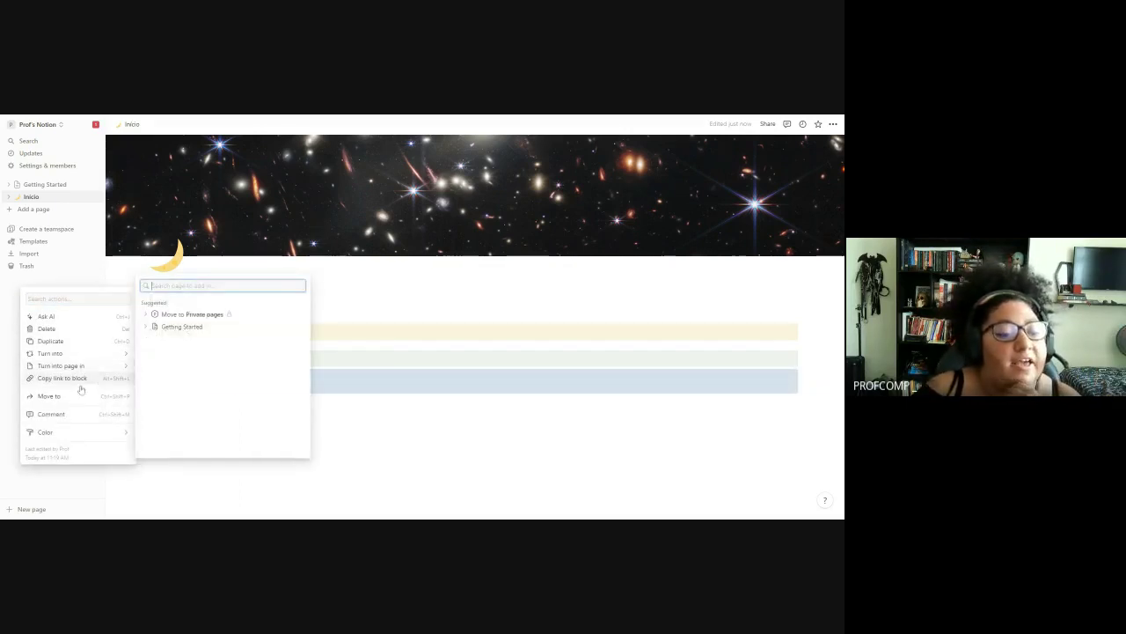
pyautogui.moveTo(89, 436)
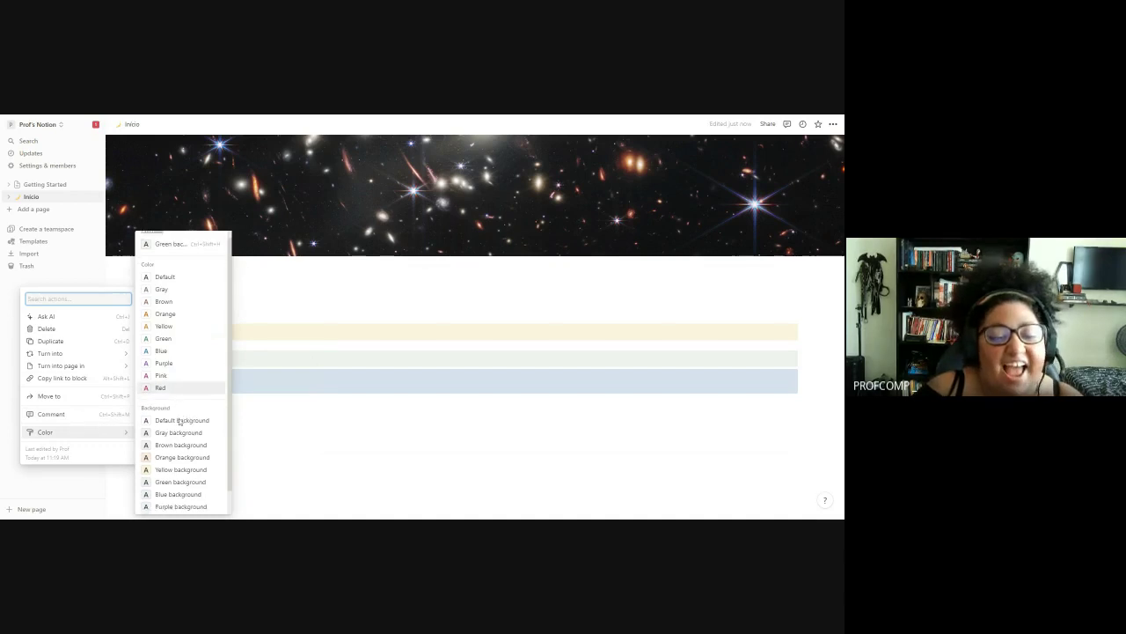
pyautogui.scroll(-1, 184, 414)
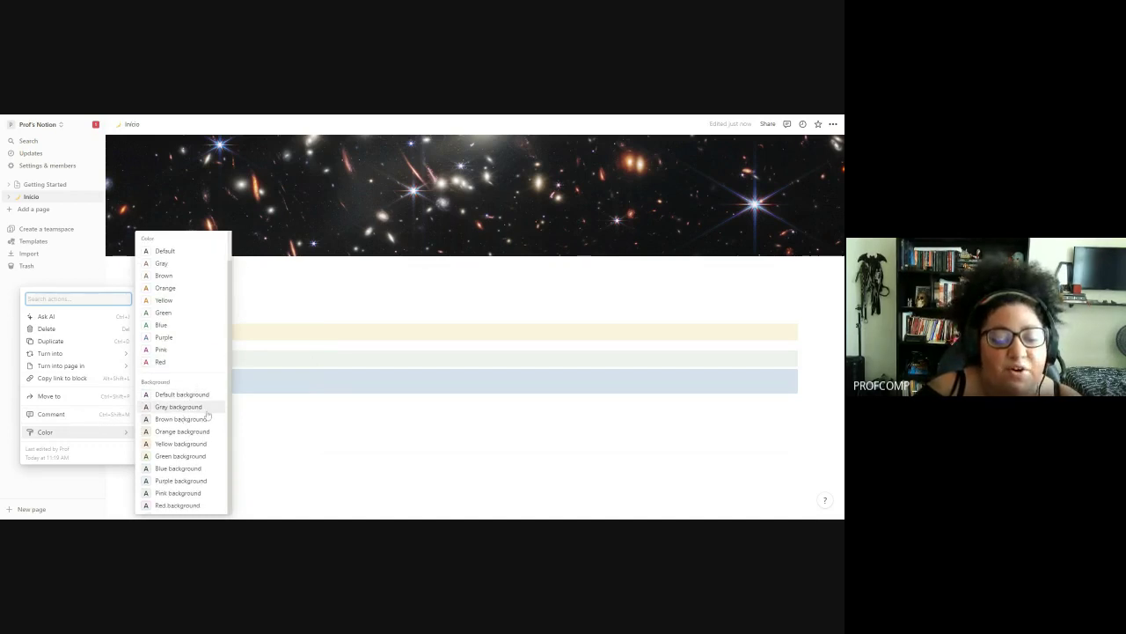
pyautogui.click(206, 408)
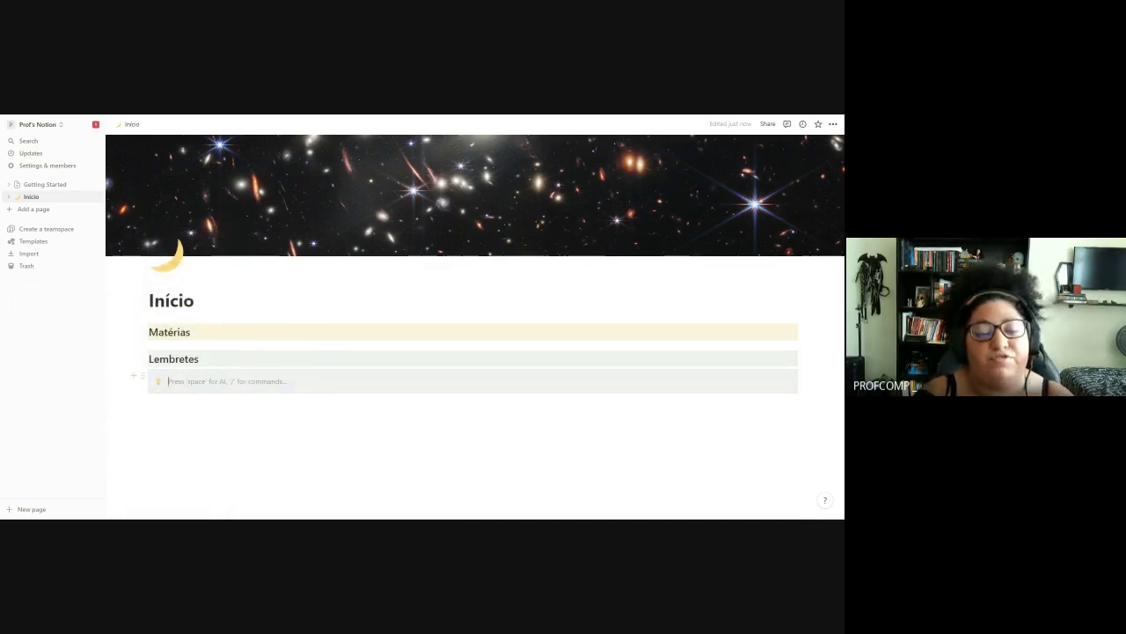
pyautogui.press('BackSpace')
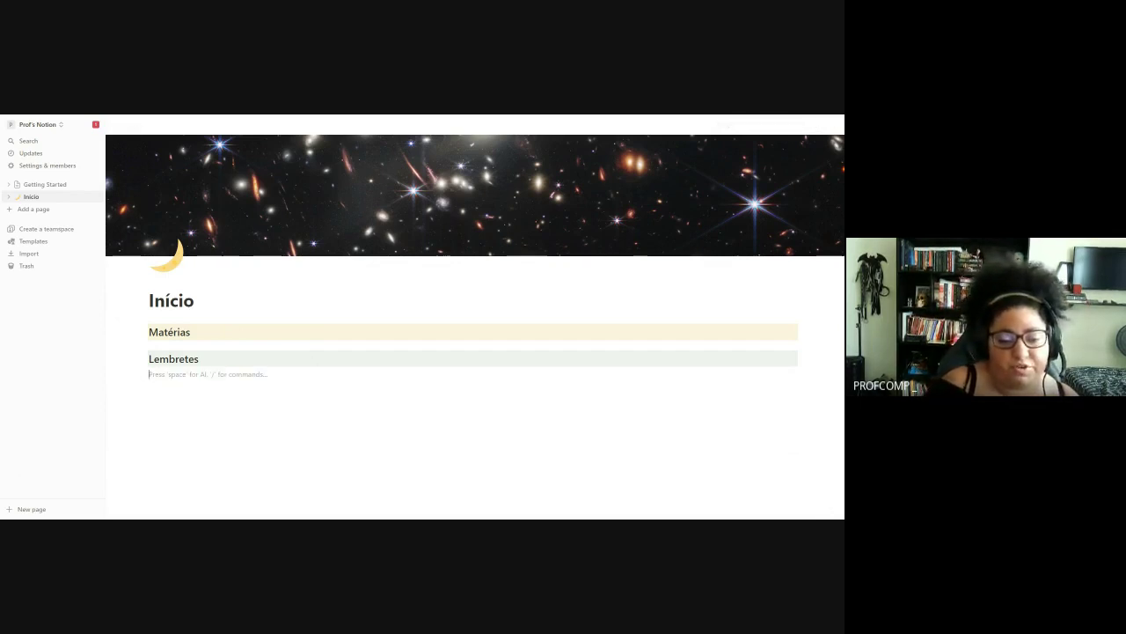
# - Turn the empty line below Lembretes into a callout block and enter the text Grade de Horários in it
pyautogui.write('/')
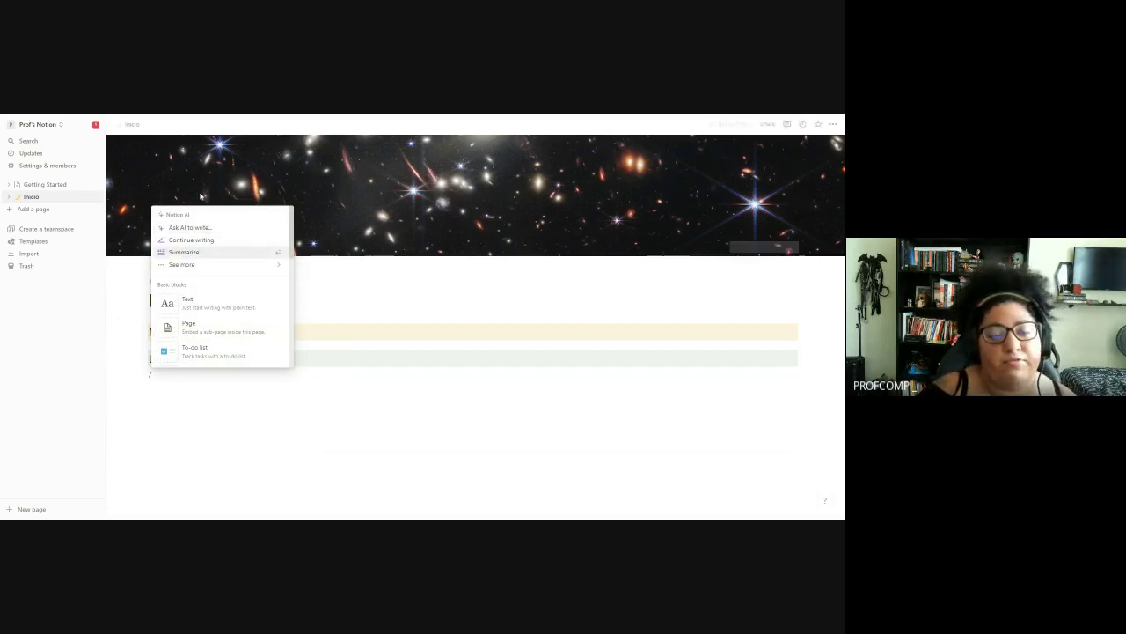
pyautogui.scroll(-3, 217, 314)
pyautogui.scroll(-2, 217, 318)
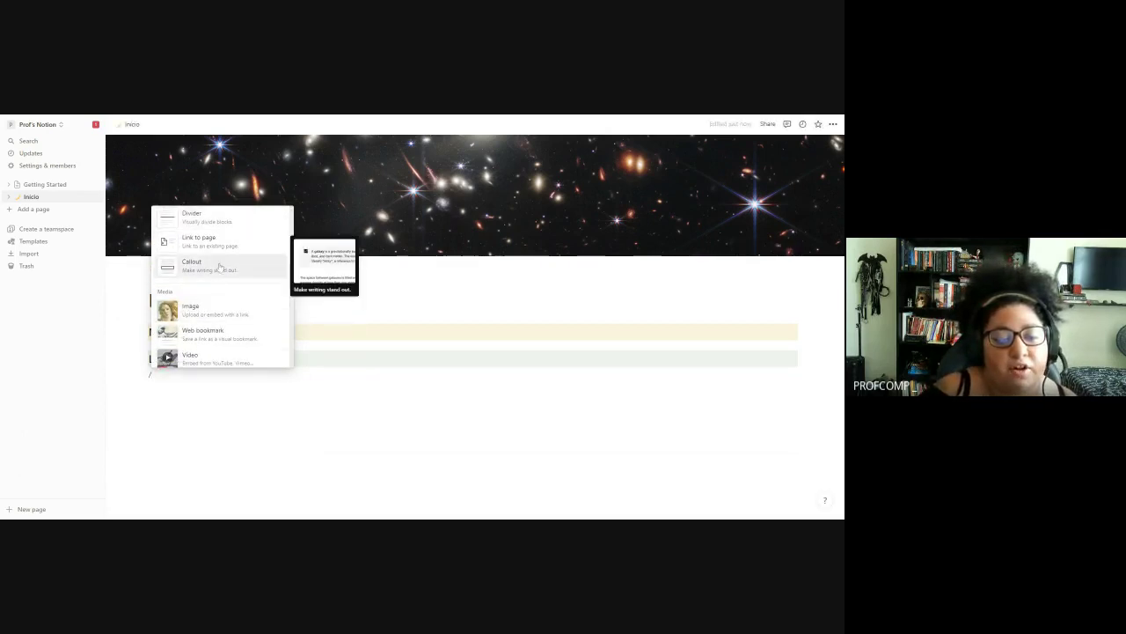
pyautogui.click(219, 262)
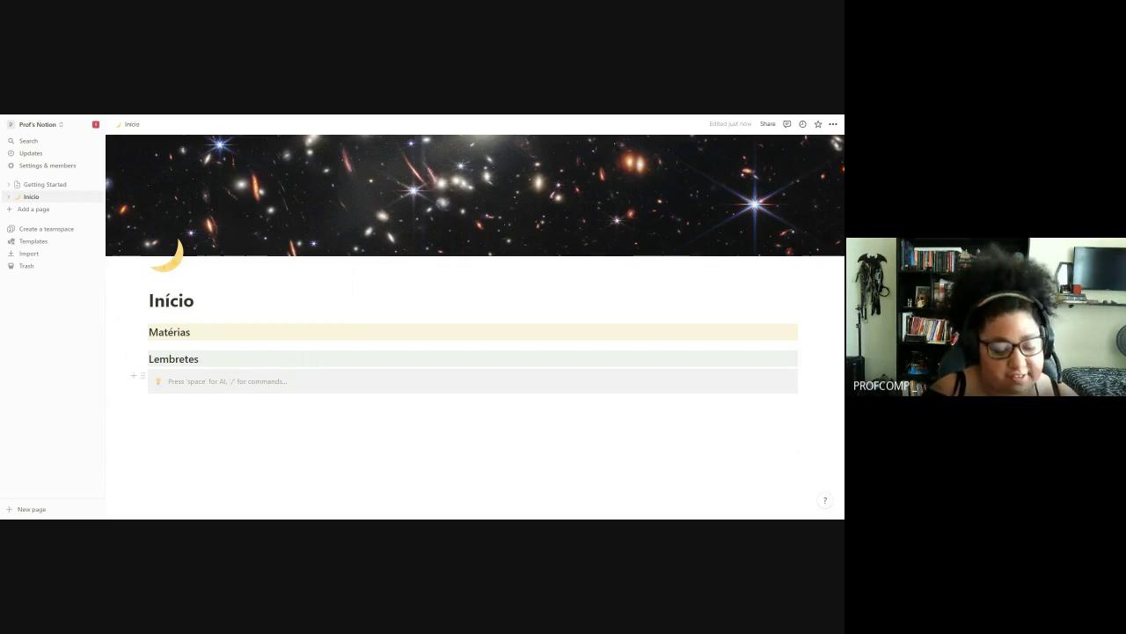
pyautogui.write('C')
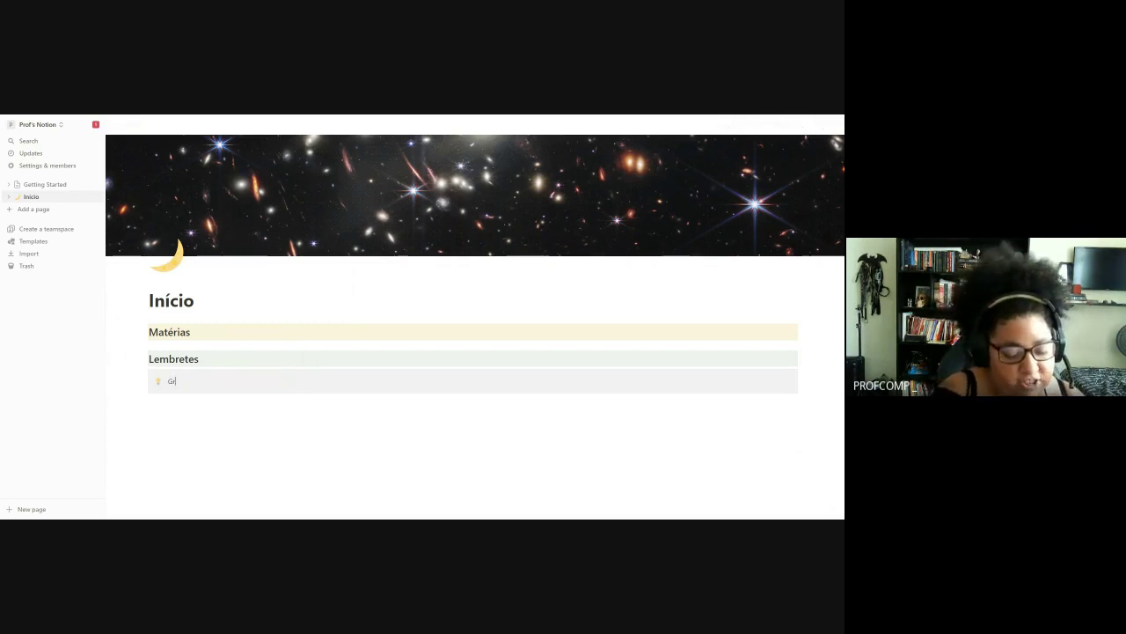
pyautogui.write('rade de Horários')
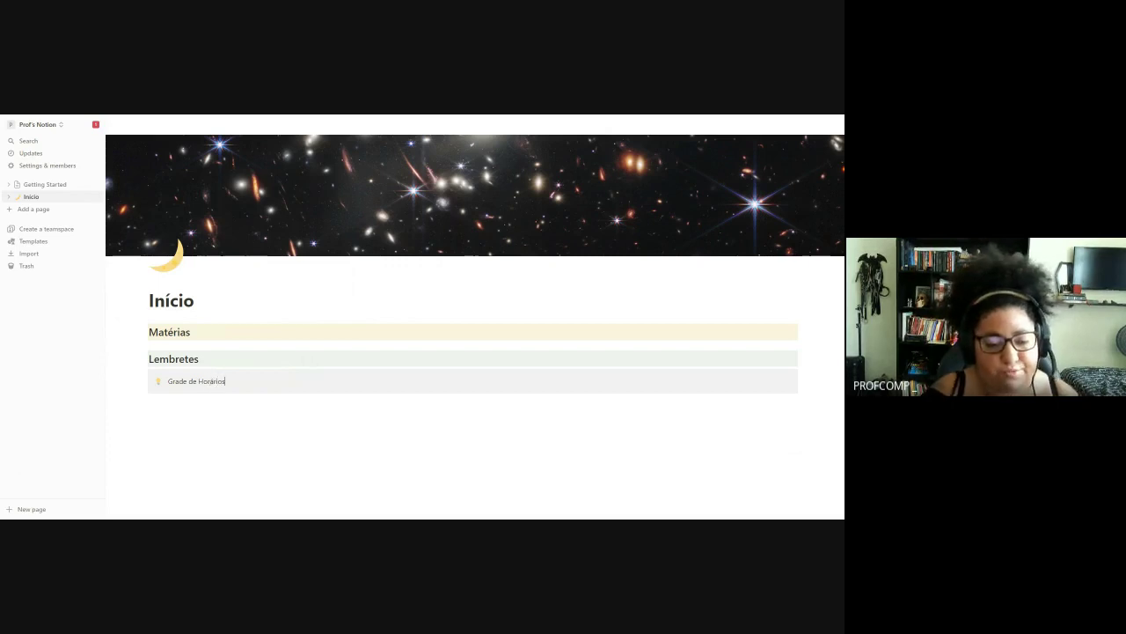
# - Convert the Grade de Horários callout into a Heading 2 block
pyautogui.hotkey('ctrl', 'shift', 'Left')
pyautogui.hotkey('ctrl', 'shift', 'Left')
pyautogui.hotkey('ctrl', 'shift', 'Left')
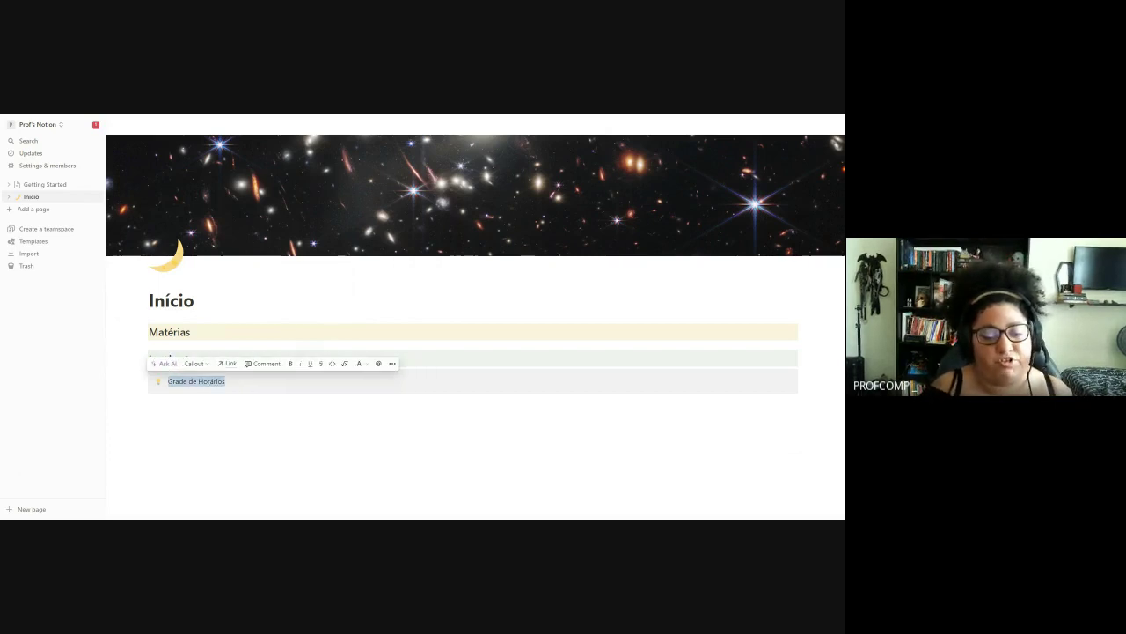
pyautogui.click(225, 381)
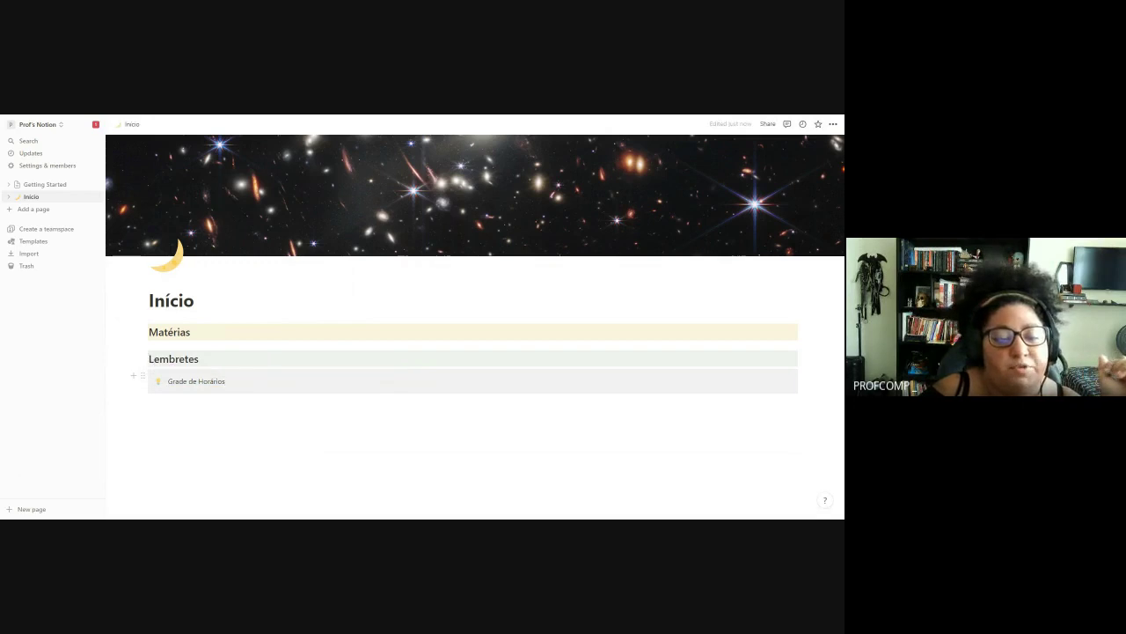
pyautogui.moveTo(226, 381); pyautogui.dragTo(167, 381)
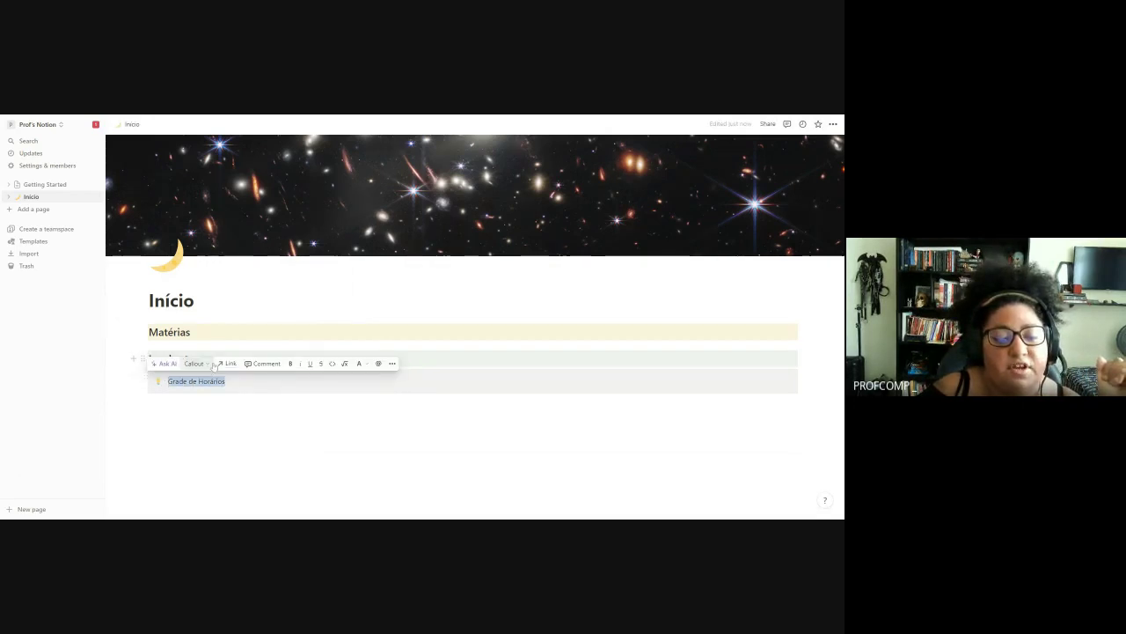
pyautogui.click(203, 364)
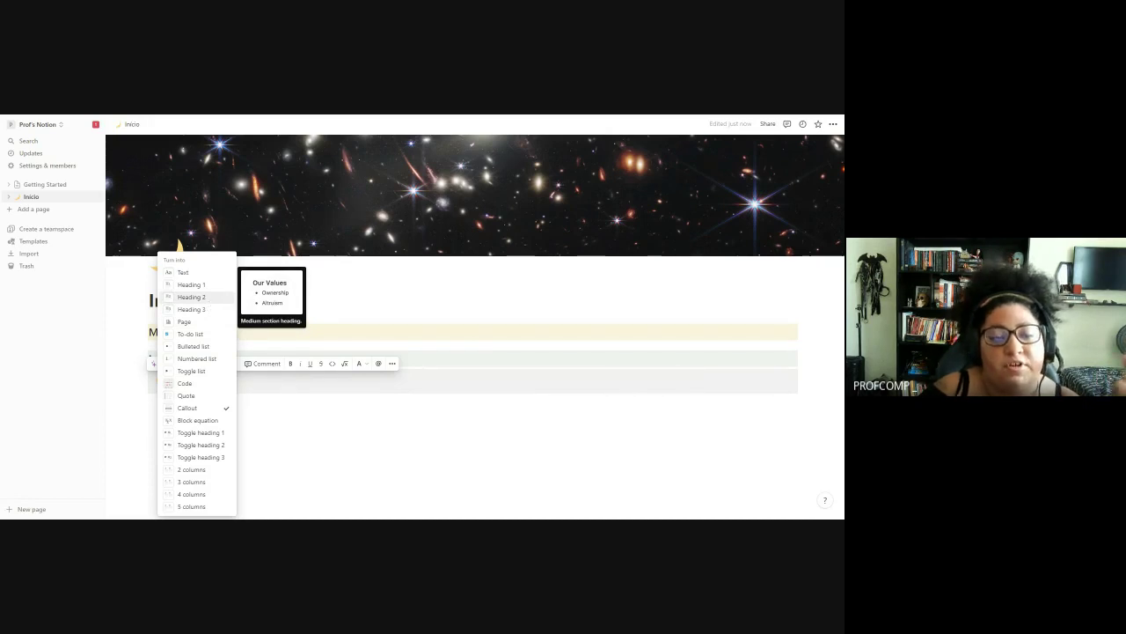
pyautogui.click(260, 390)
pyautogui.moveTo(226, 381); pyautogui.dragTo(167, 381)
pyautogui.click(201, 363)
pyautogui.click(191, 296)
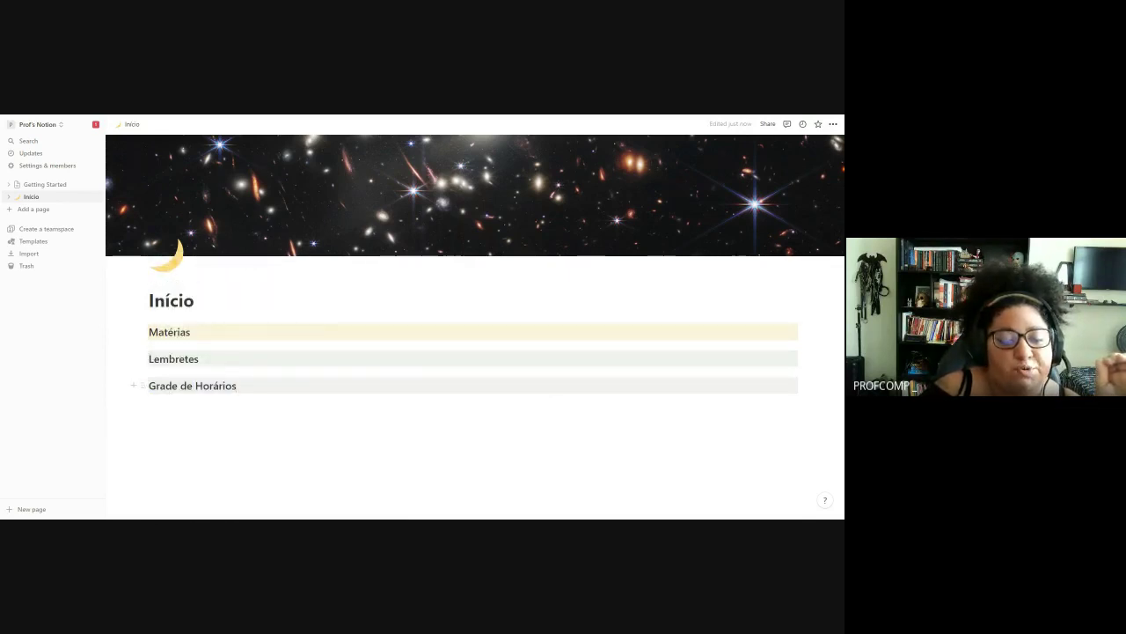
# - Apply a blue background to the Grade de Horários heading block
pyautogui.click(142, 386)
pyautogui.moveTo(107, 440)
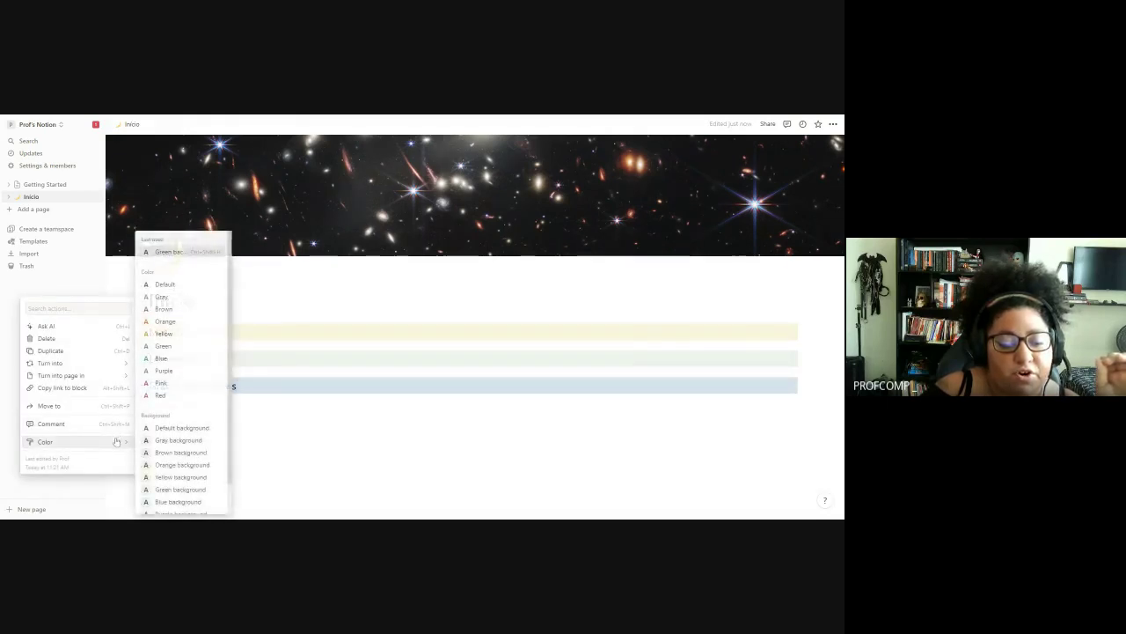
pyautogui.scroll(-1, 181, 458)
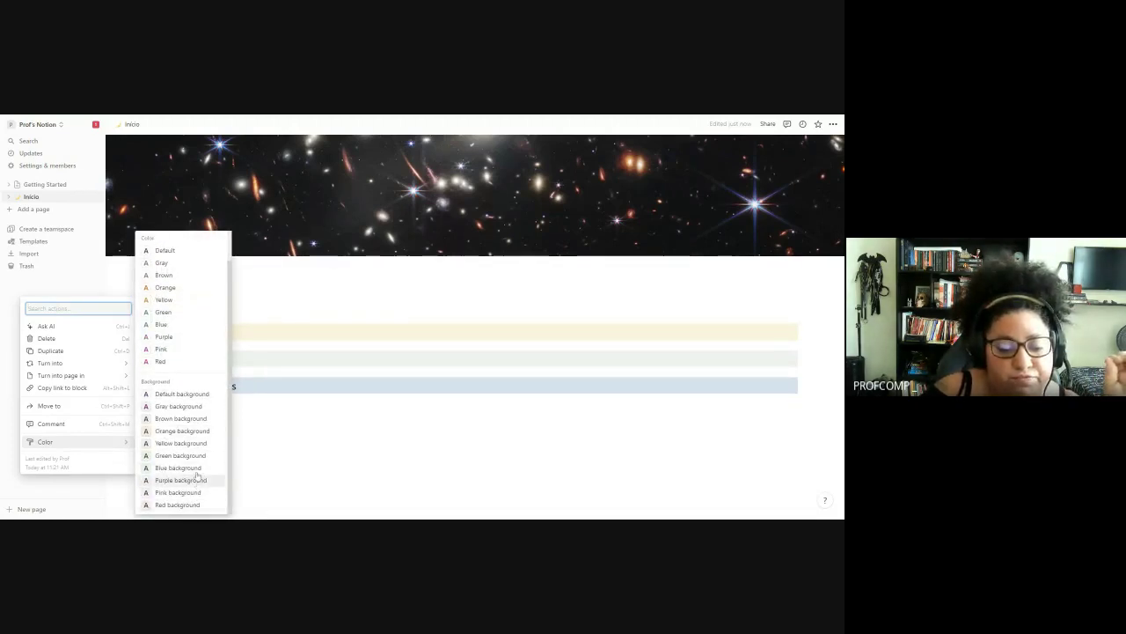
pyautogui.click(197, 469)
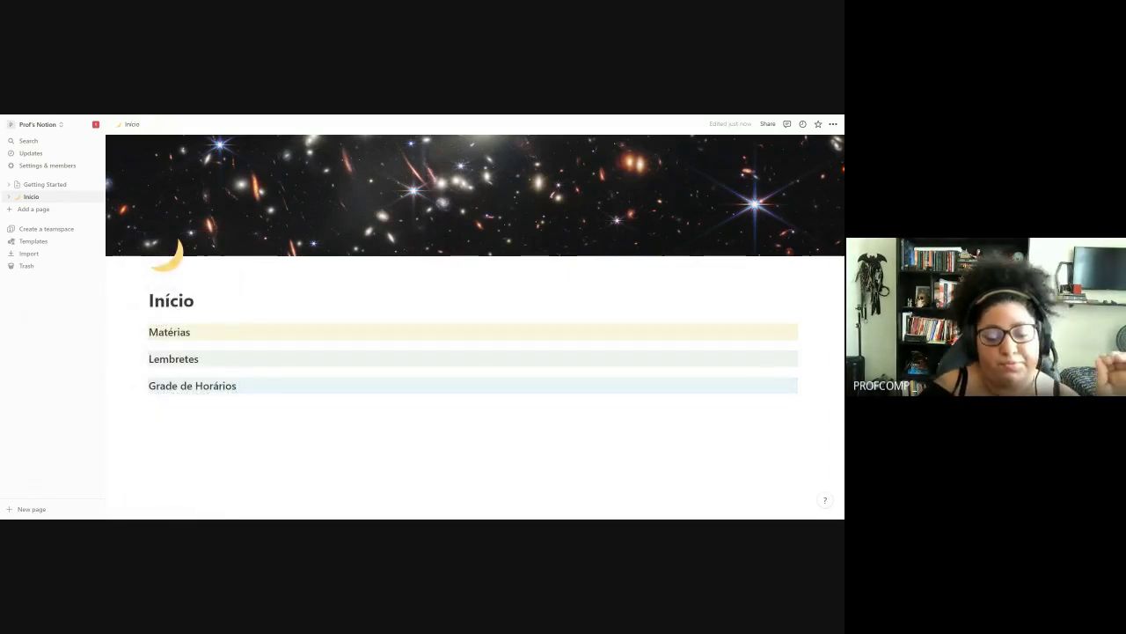
# - Insert an empty callout block on a new line below the Grade de Horários heading
pyautogui.press('Return')
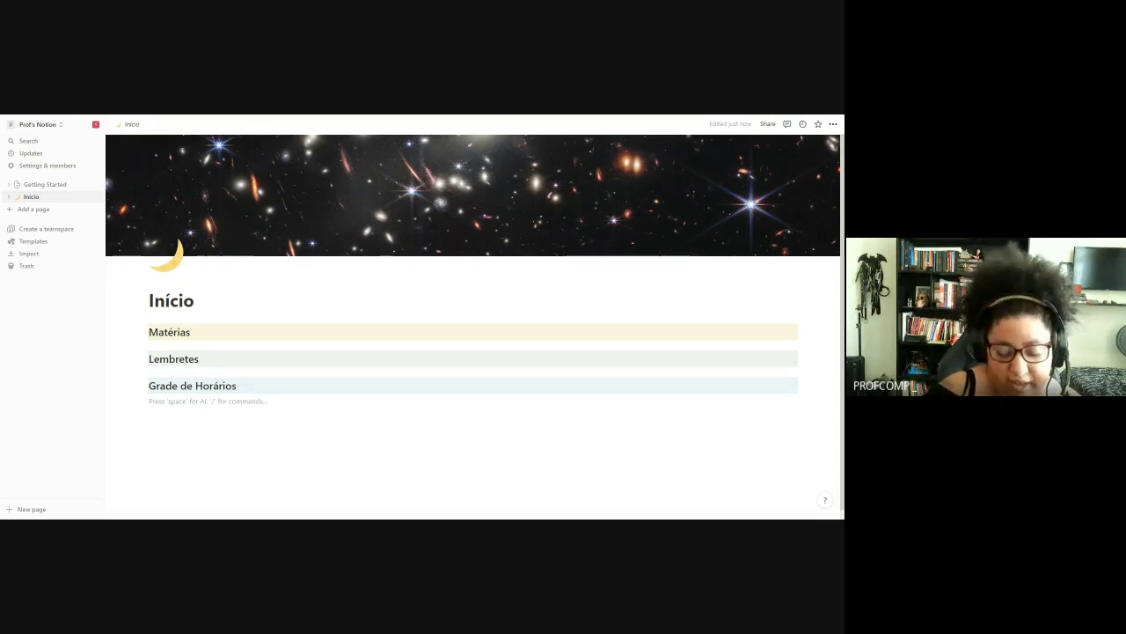
pyautogui.write('/')
pyautogui.scroll(-5, 222, 351)
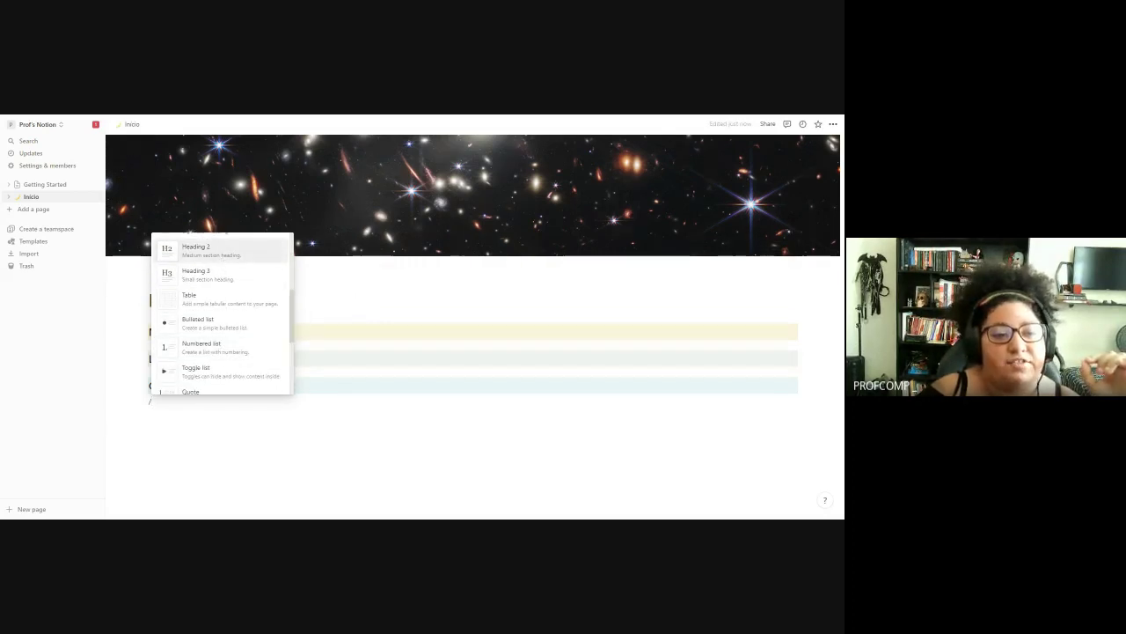
pyautogui.scroll(-3, 249, 340)
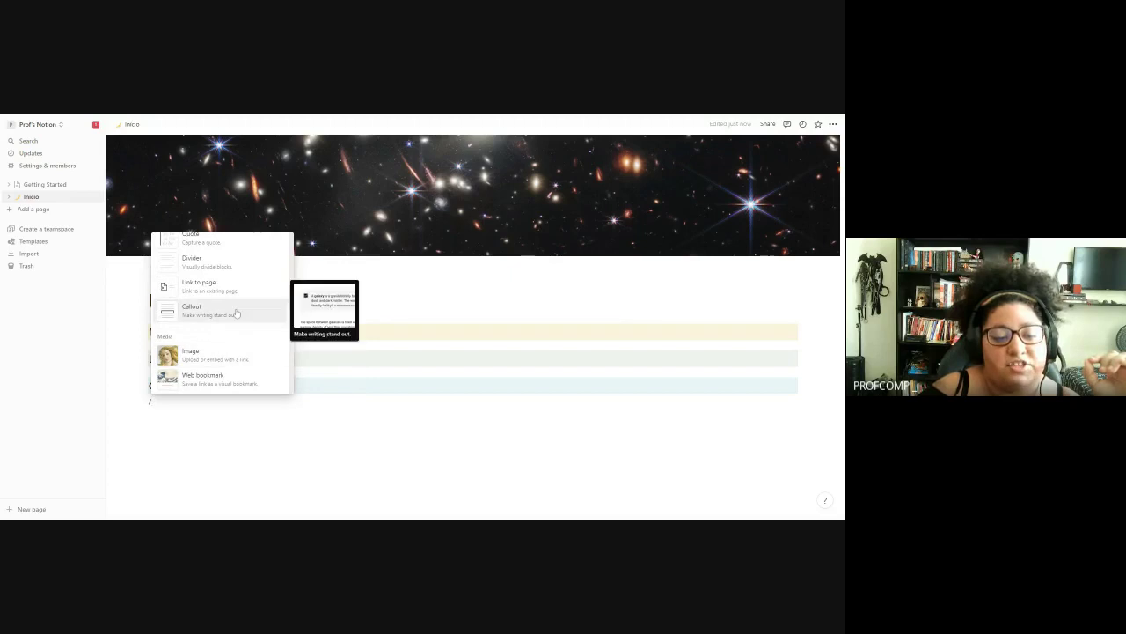
pyautogui.press('BackSpace')
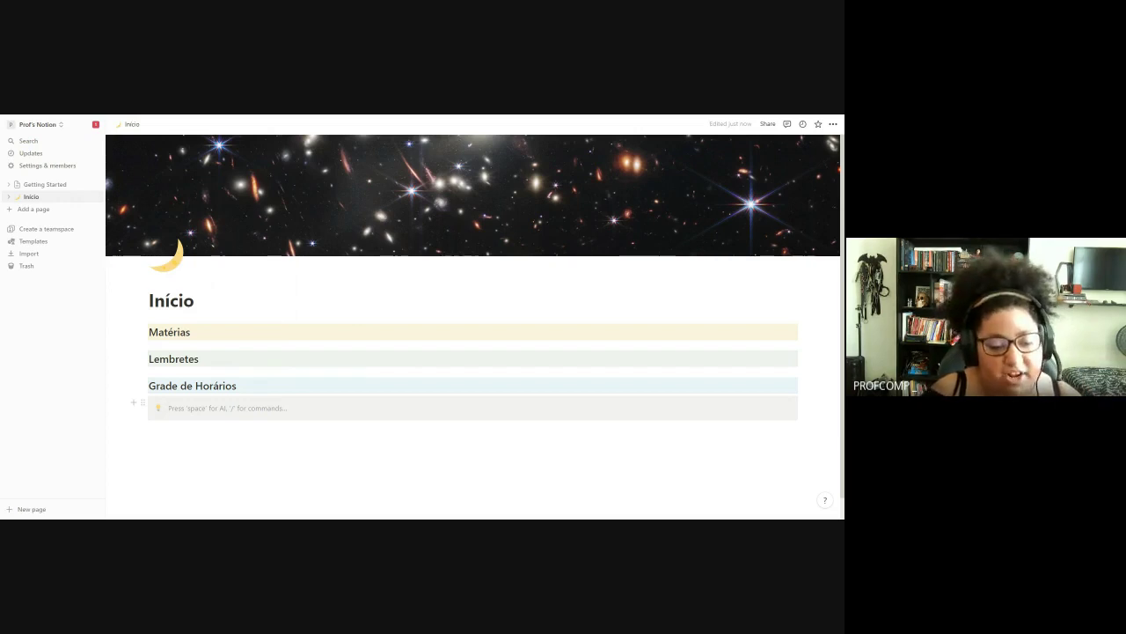
# - Enter the text Tarefas do Semestre in the empty callout below the Grade de Horários heading
pyautogui.write('Tarefas ')
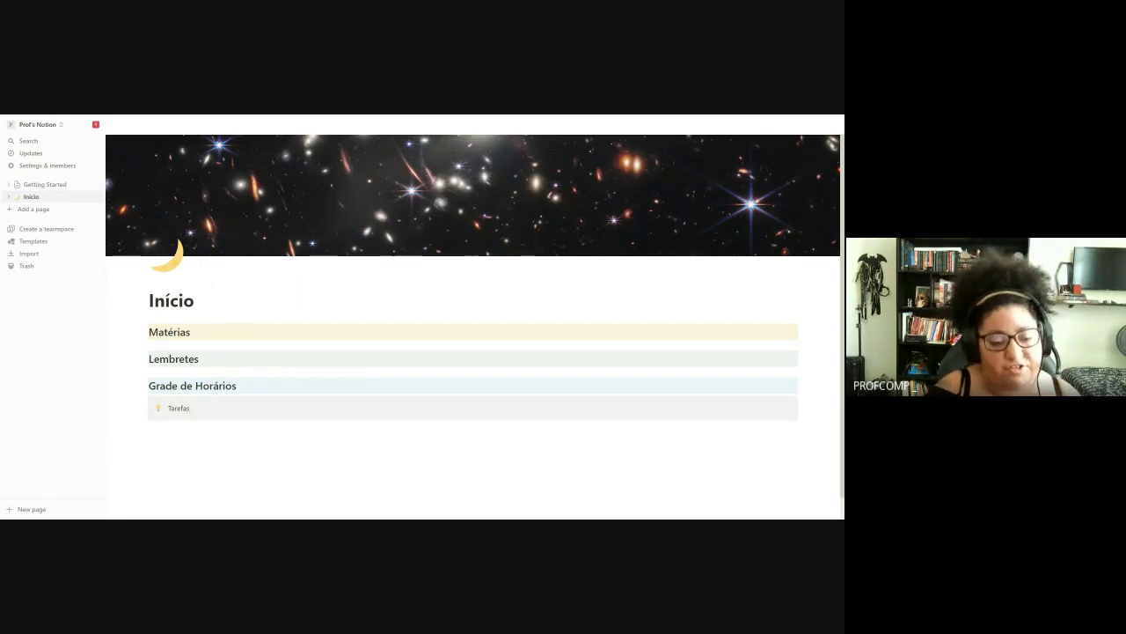
pyautogui.write('do')
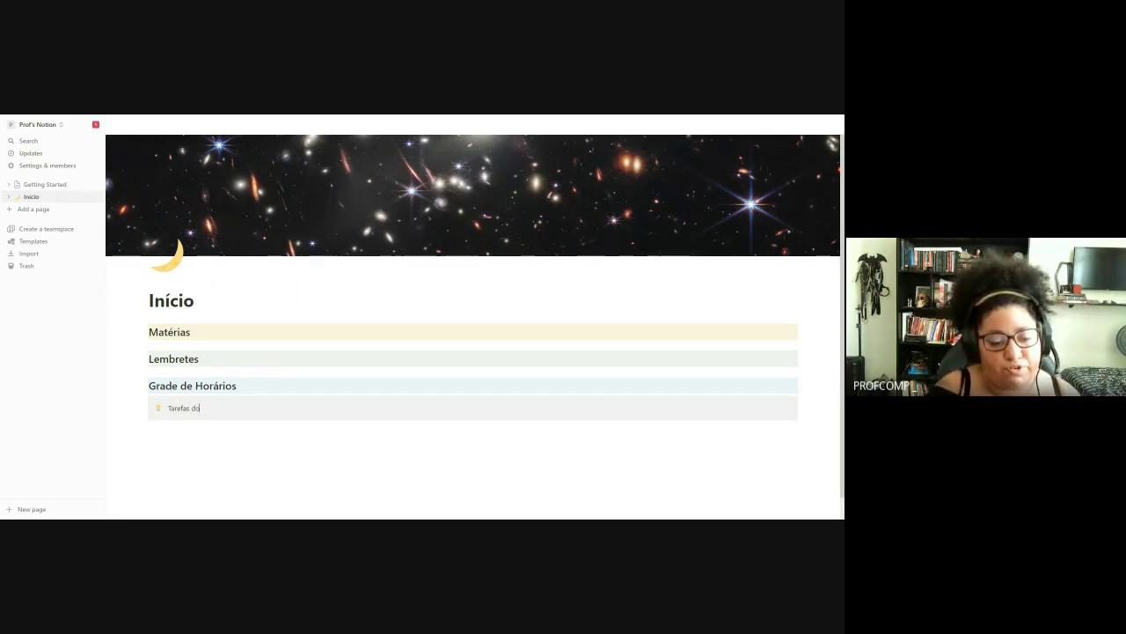
pyautogui.write(' Seme')
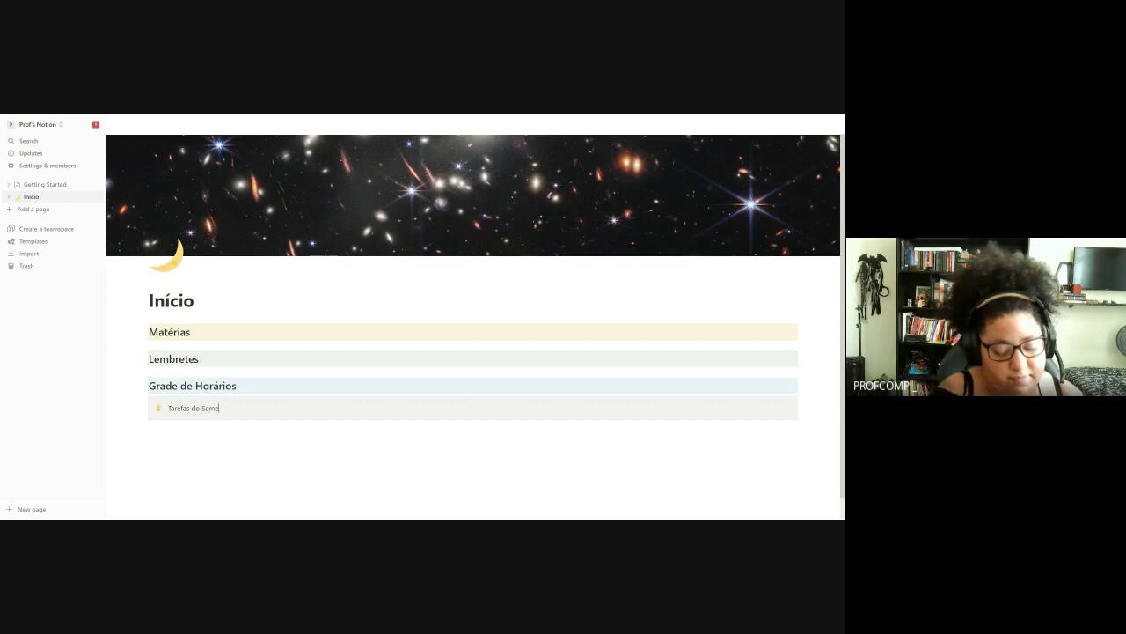
pyautogui.write('stre')
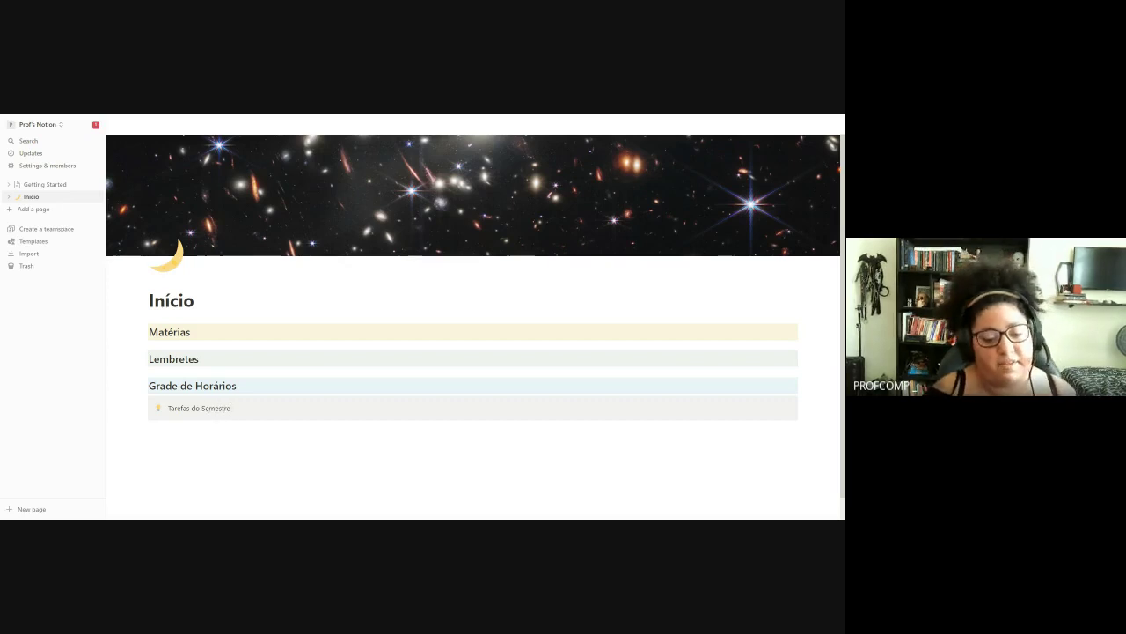
# - Convert the Tarefas do Semestre callout into a Heading 2 block
pyautogui.hotkey('ctrl', 'shift', 'Left')
pyautogui.hotkey('ctrl', 'shift', 'Left')
pyautogui.hotkey('ctrl', 'shift', 'Left')
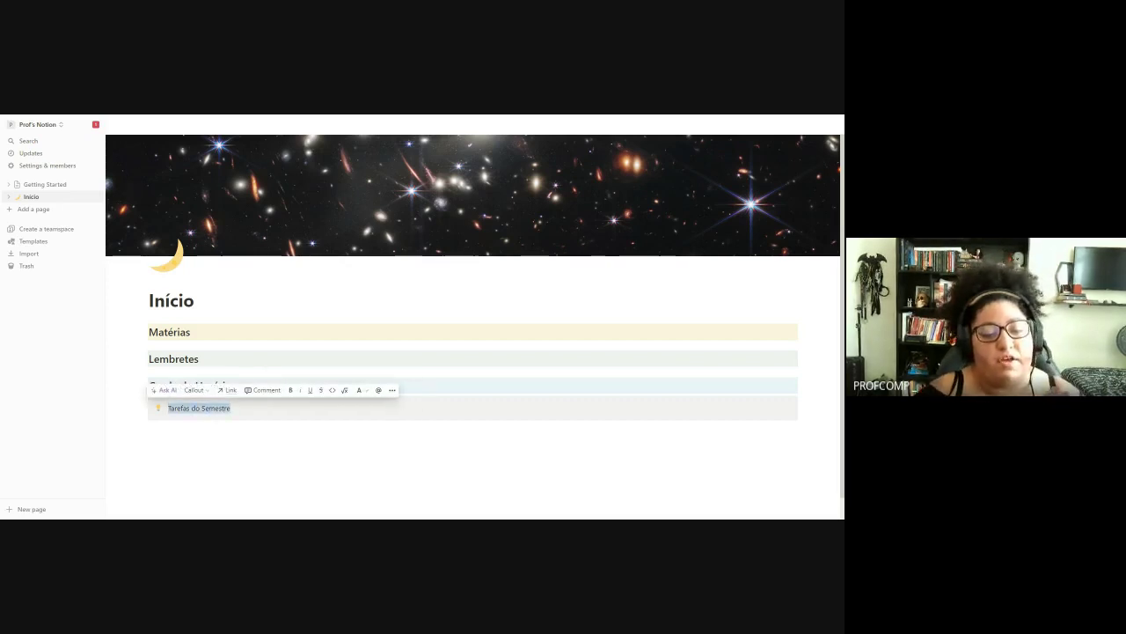
pyautogui.hotkey('ctrl', 'c')
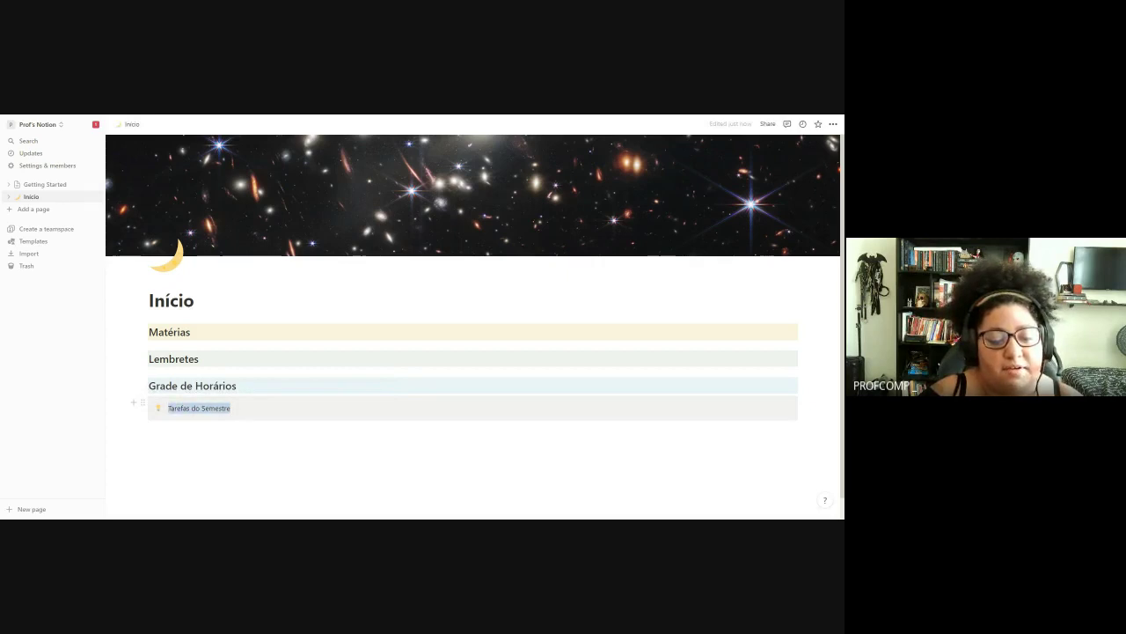
pyautogui.click(194, 390)
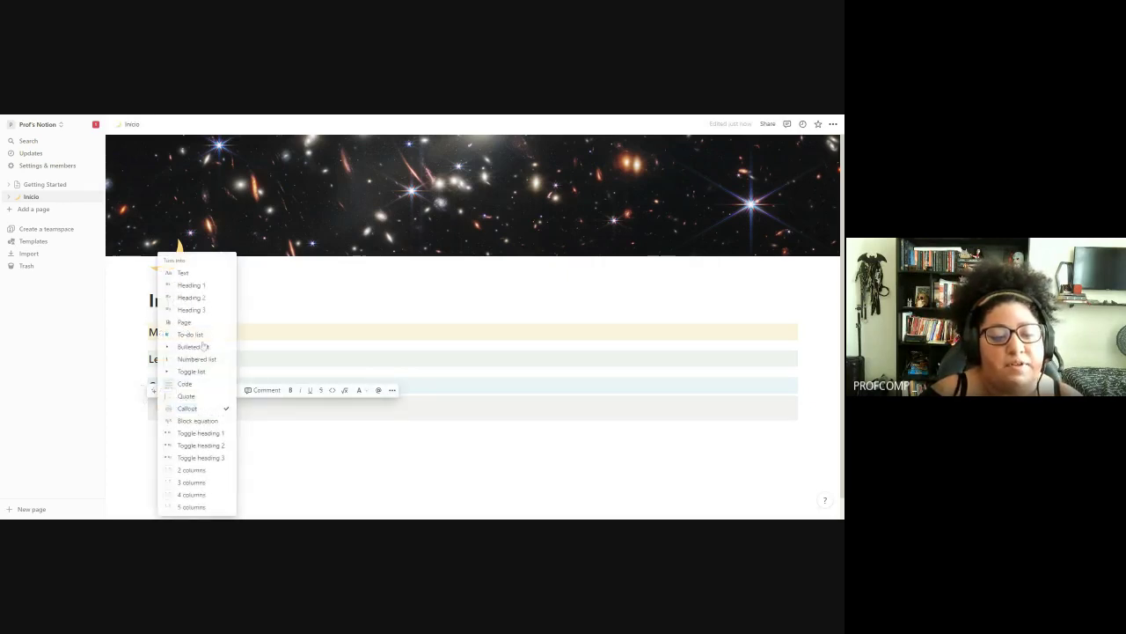
pyautogui.click(192, 297)
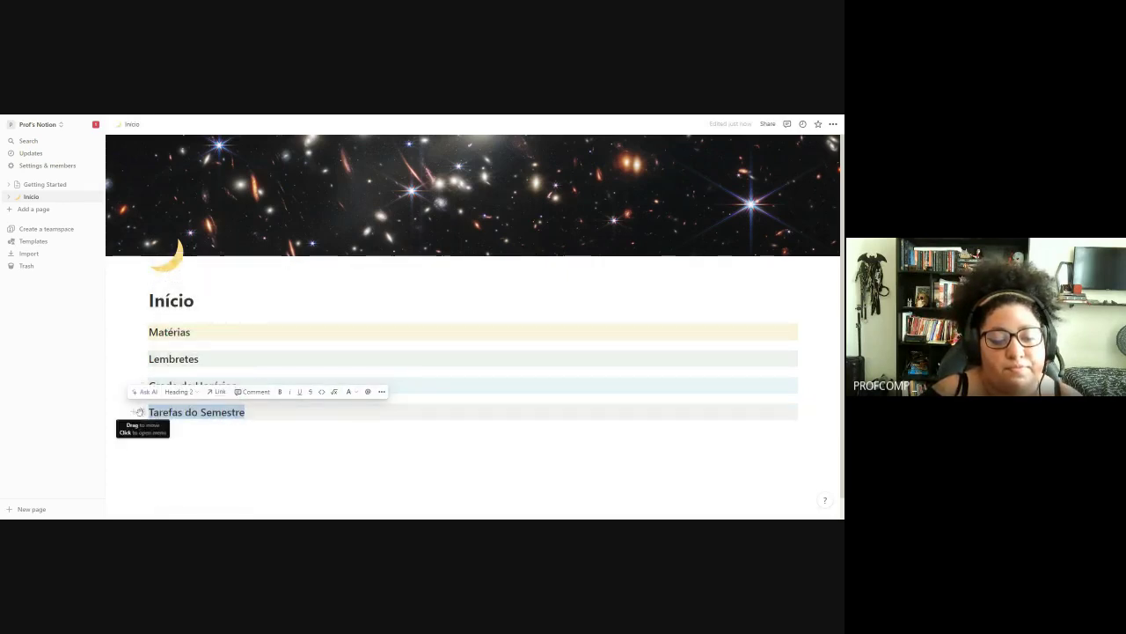
# - Apply a pink background to the Tarefas do Semestre heading block
pyautogui.click(139, 412)
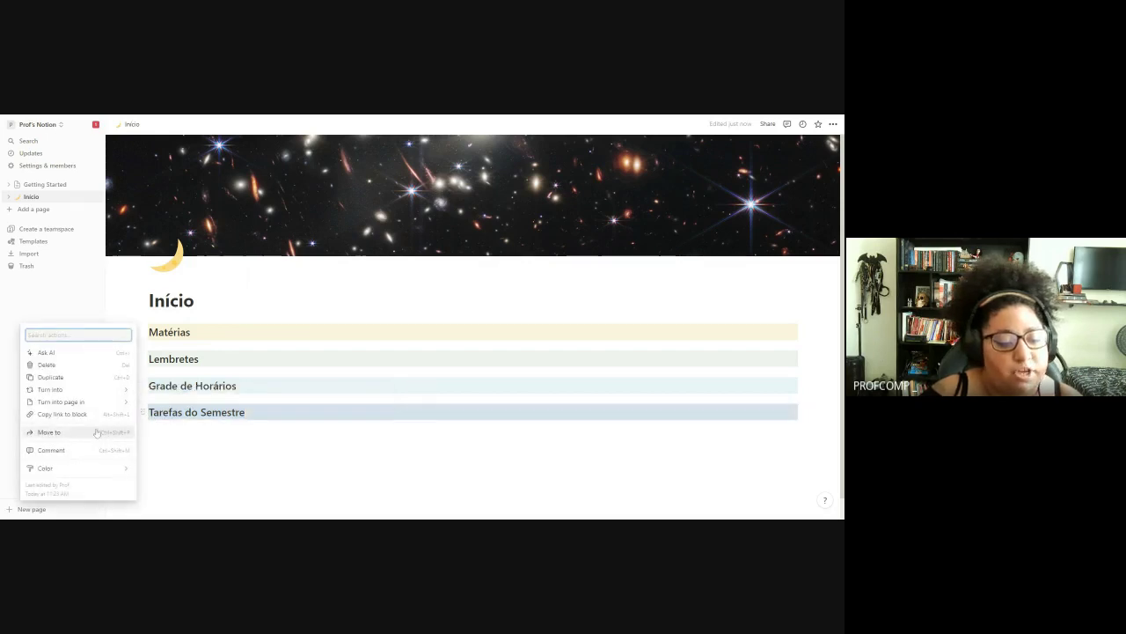
pyautogui.moveTo(53, 467)
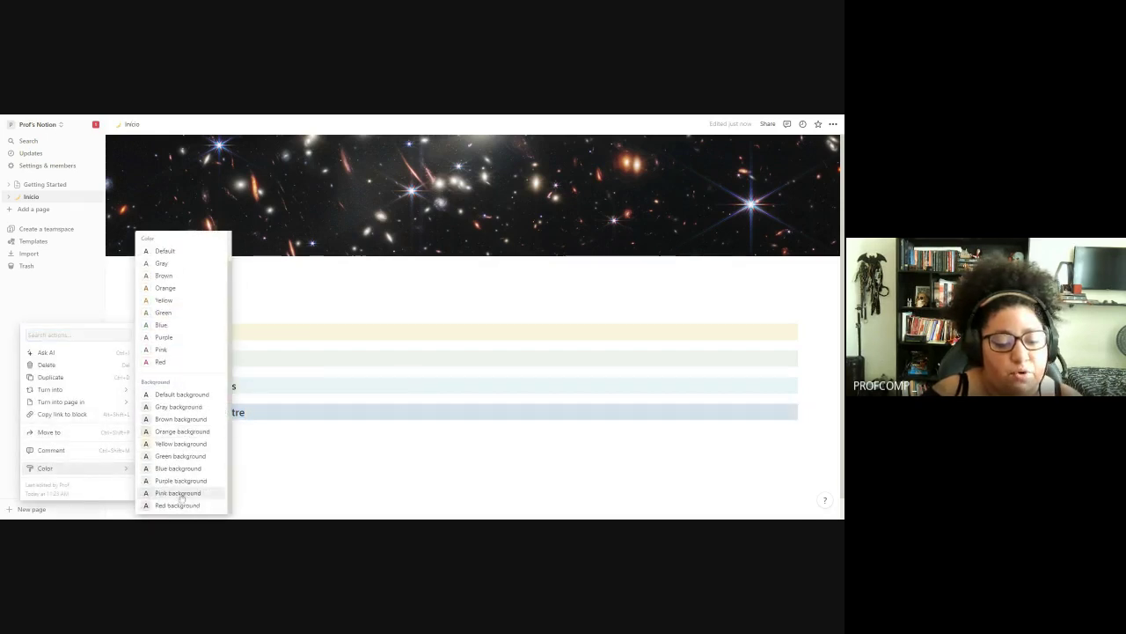
pyautogui.click(178, 493)
pyautogui.click(212, 428)
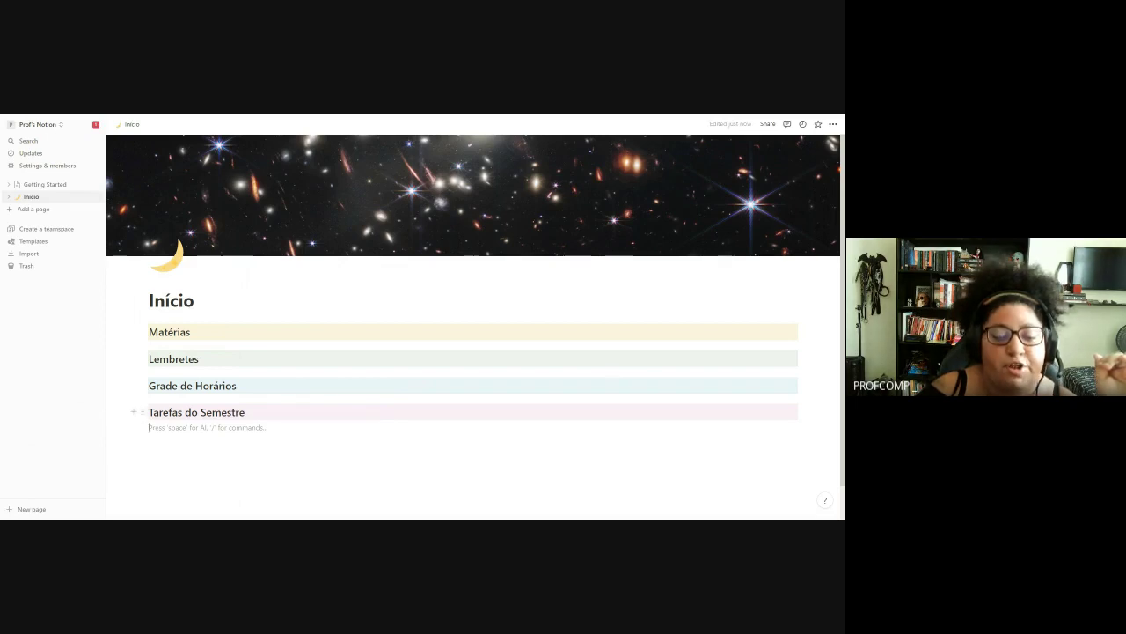
pyautogui.click(141, 412)
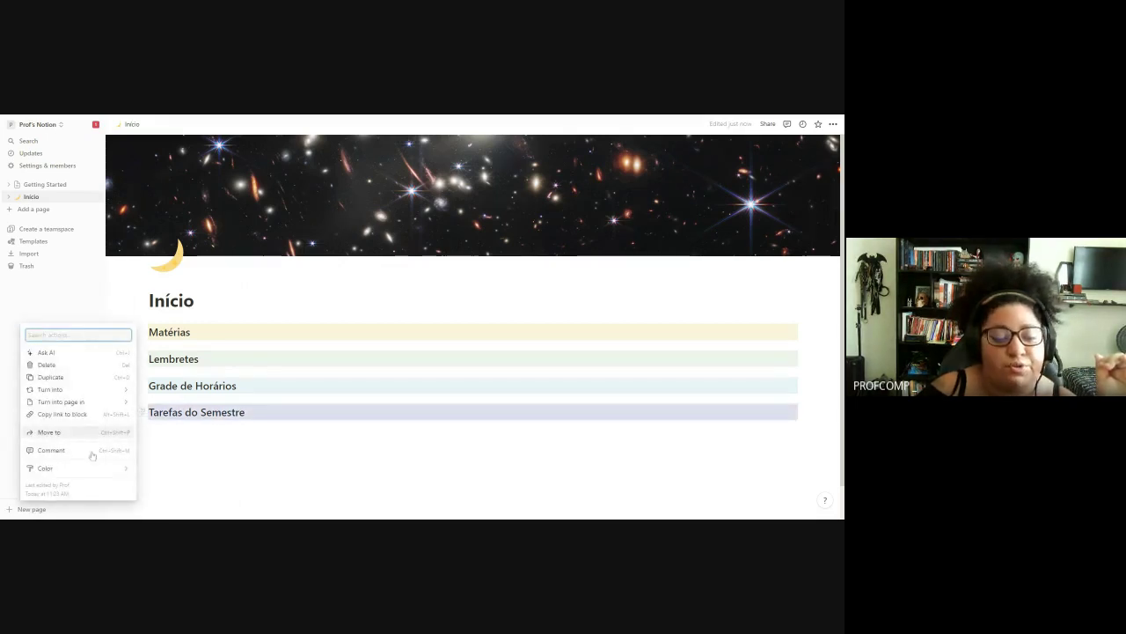
pyautogui.moveTo(93, 468)
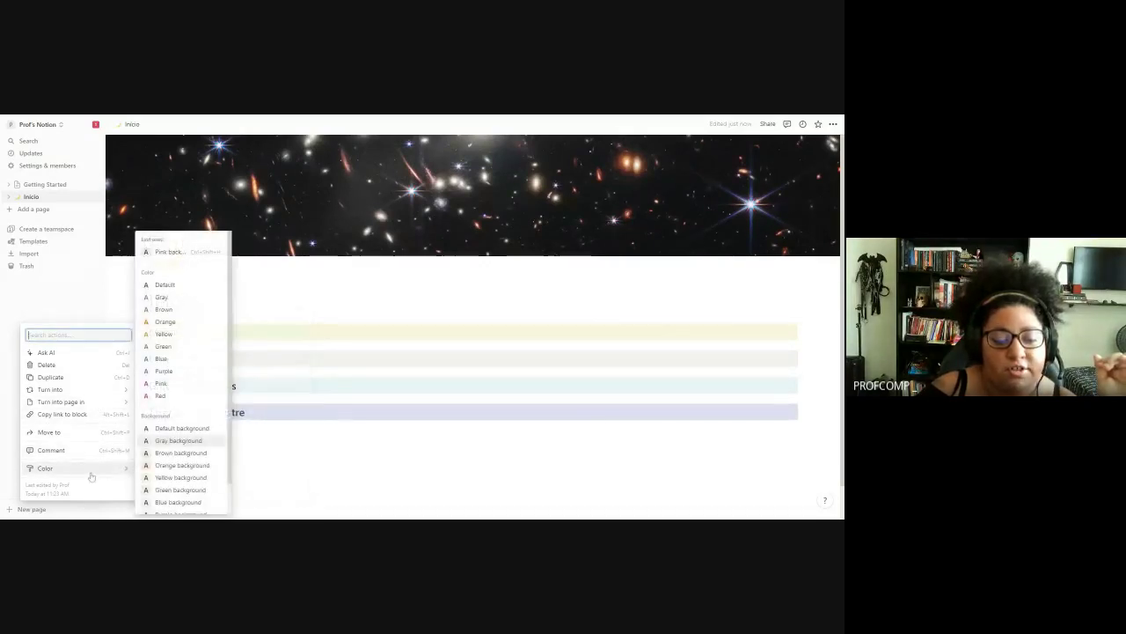
pyautogui.scroll(-2, 176, 440)
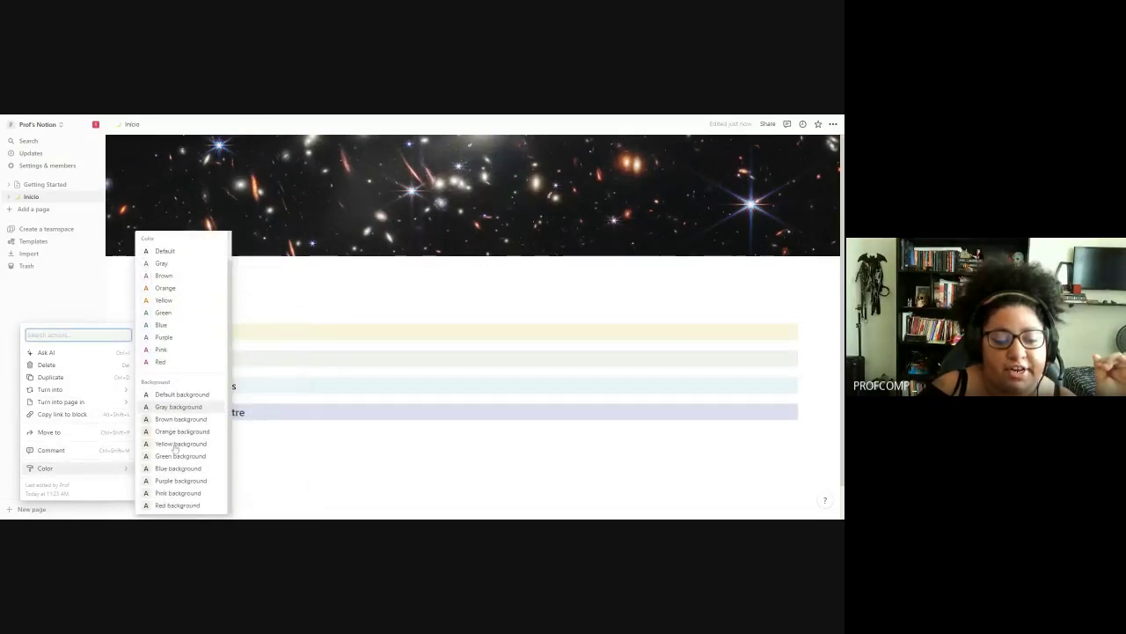
pyautogui.click(158, 497)
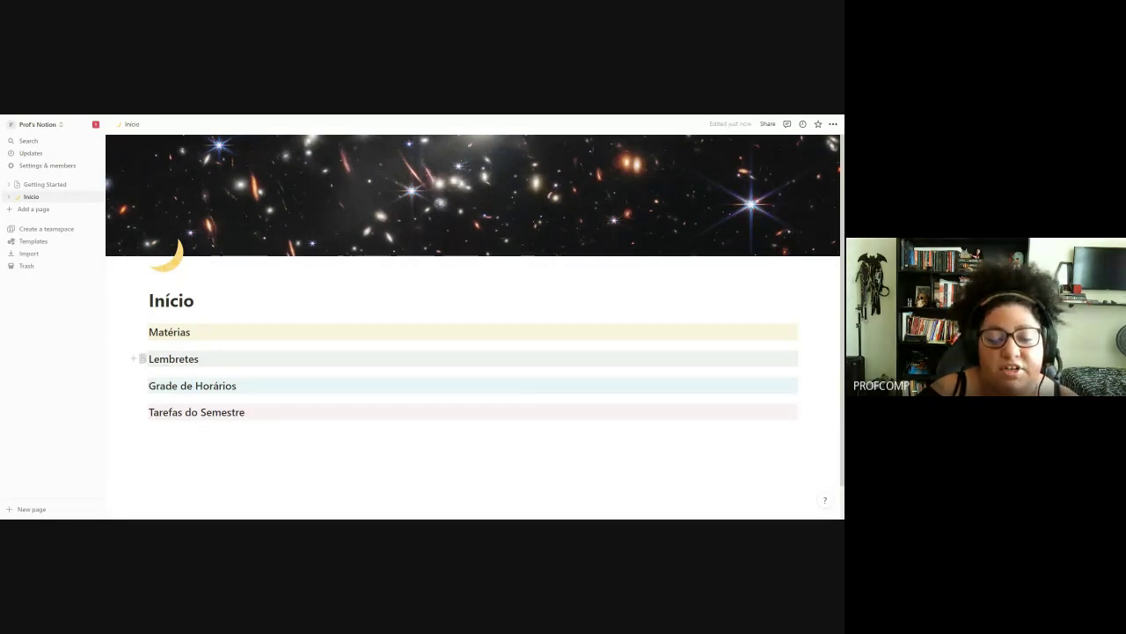
# - Move the Lembretes heading to the right of Matérias so the two headings sit side by side in columns
pyautogui.moveTo(141, 359); pyautogui.dragTo(804, 334)
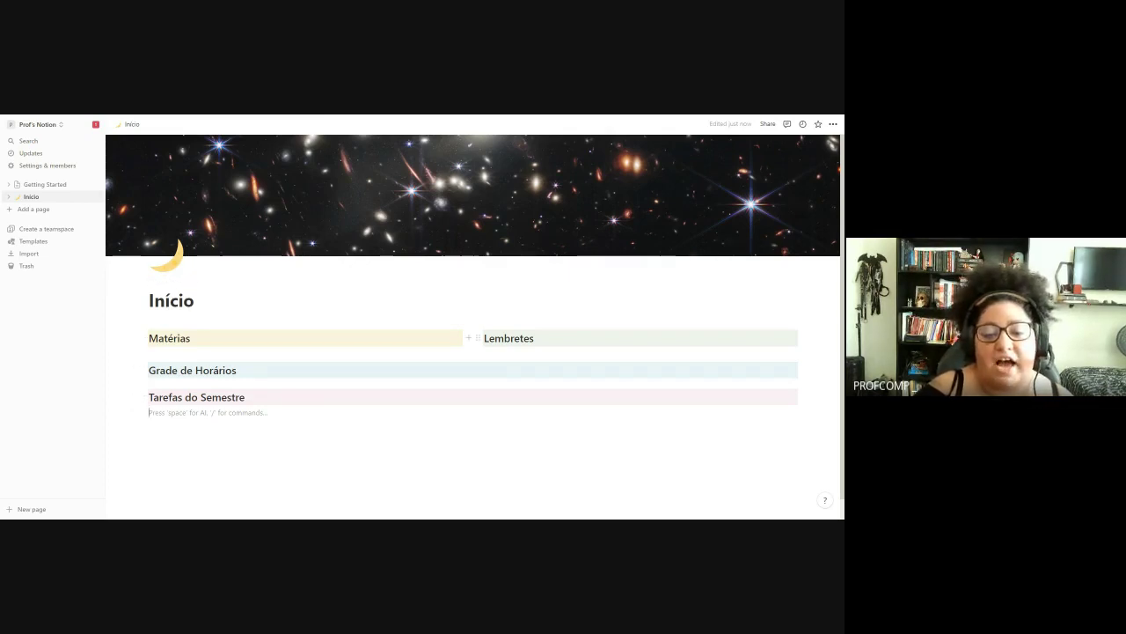
pyautogui.moveTo(477, 338); pyautogui.dragTo(272, 361)
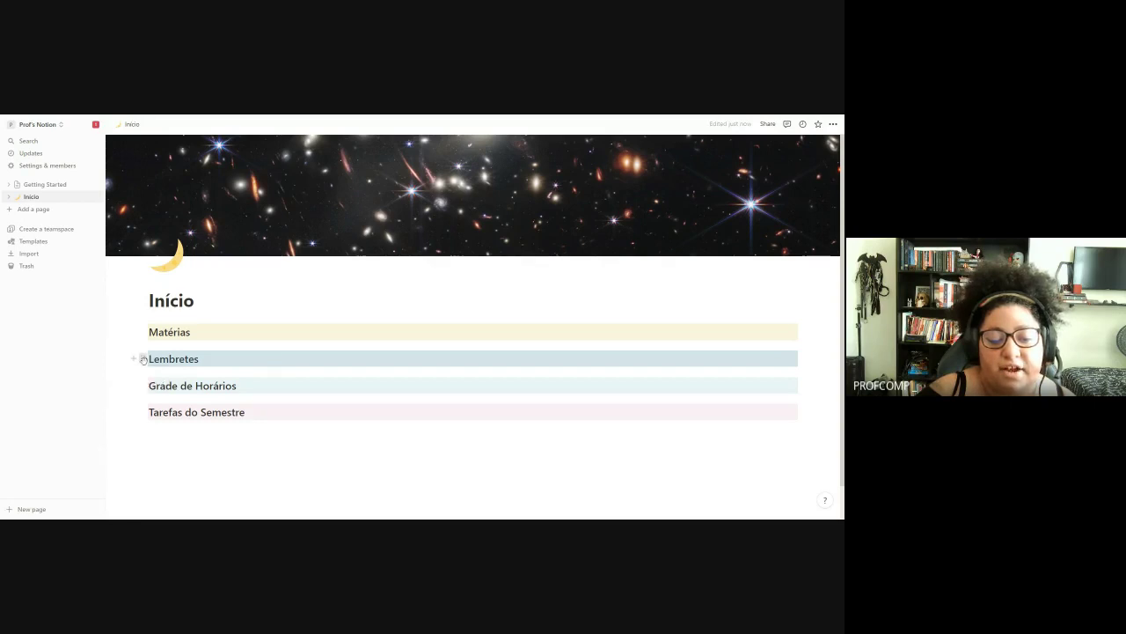
pyautogui.moveTo(142, 359); pyautogui.dragTo(824, 334)
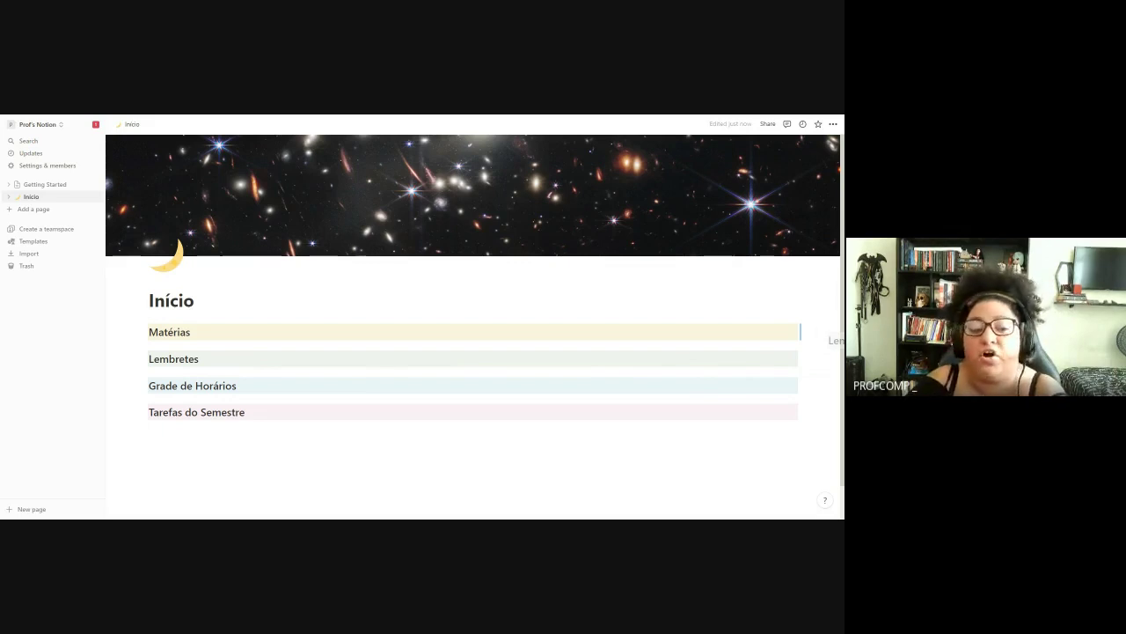
pyautogui.moveTo(824, 333); pyautogui.dragTo(824, 334)
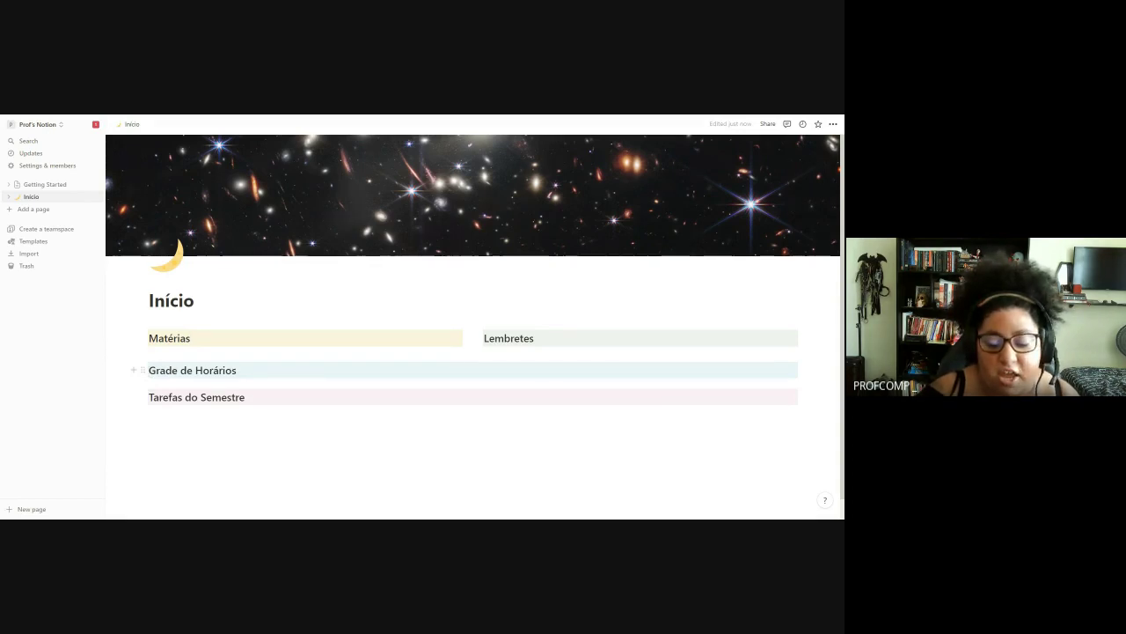
# - Add an empty line above the Grade de Horários heading and embed a new sub-page there
pyautogui.click(149, 370)
pyautogui.press('Return')
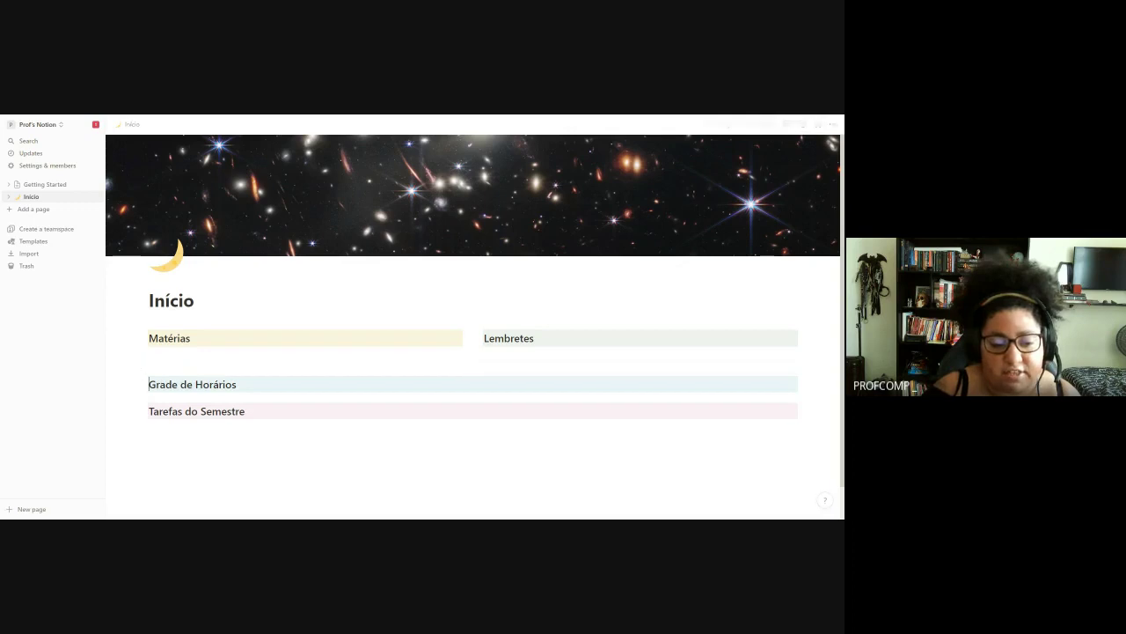
pyautogui.click(148, 359)
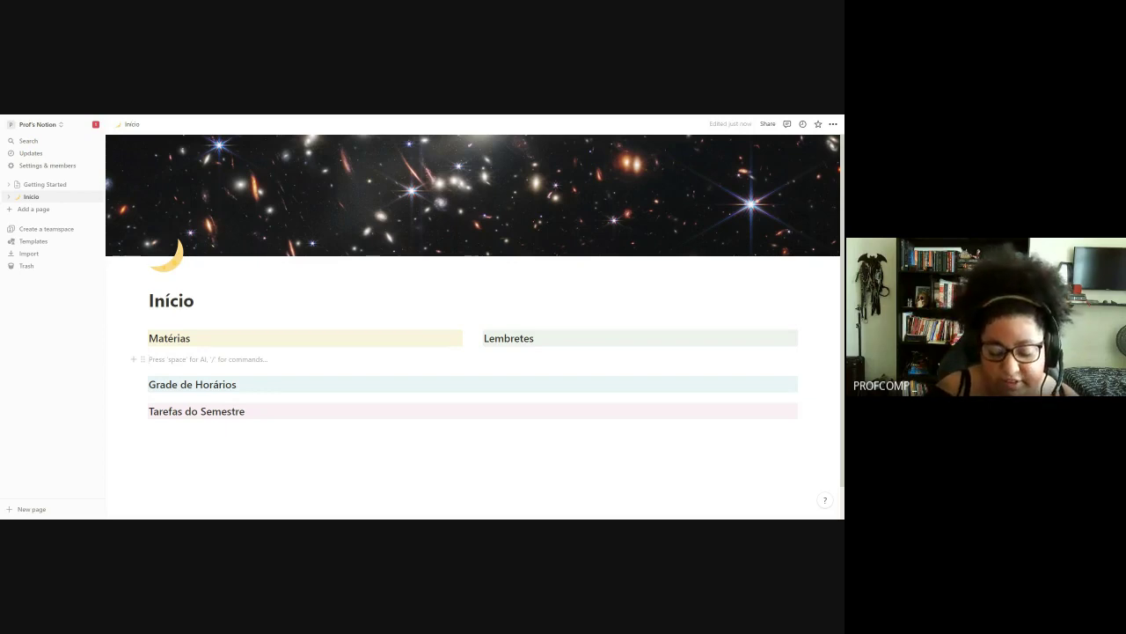
pyautogui.write('/')
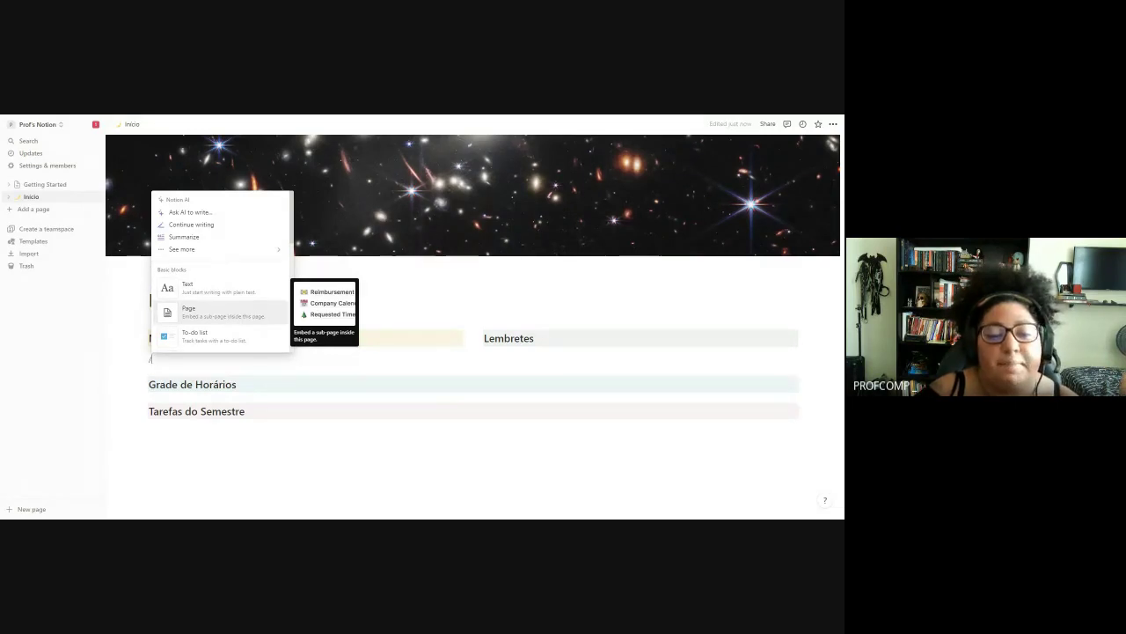
pyautogui.click(232, 315)
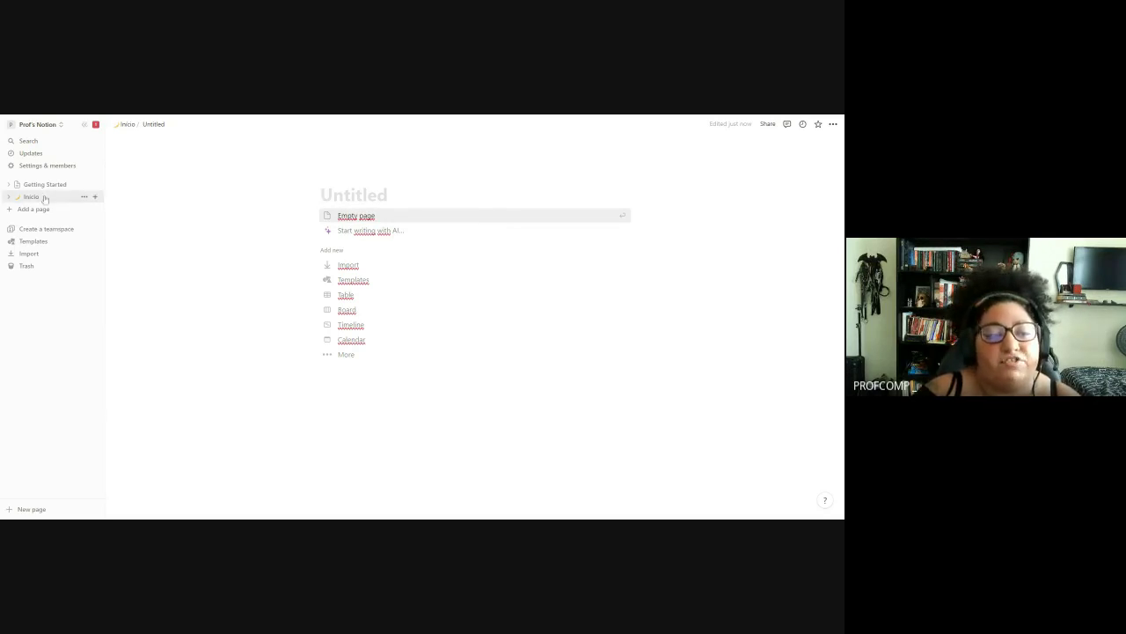
# - Return to Início, reopen the untitled sub-page and set it to full width
pyautogui.click(42, 197)
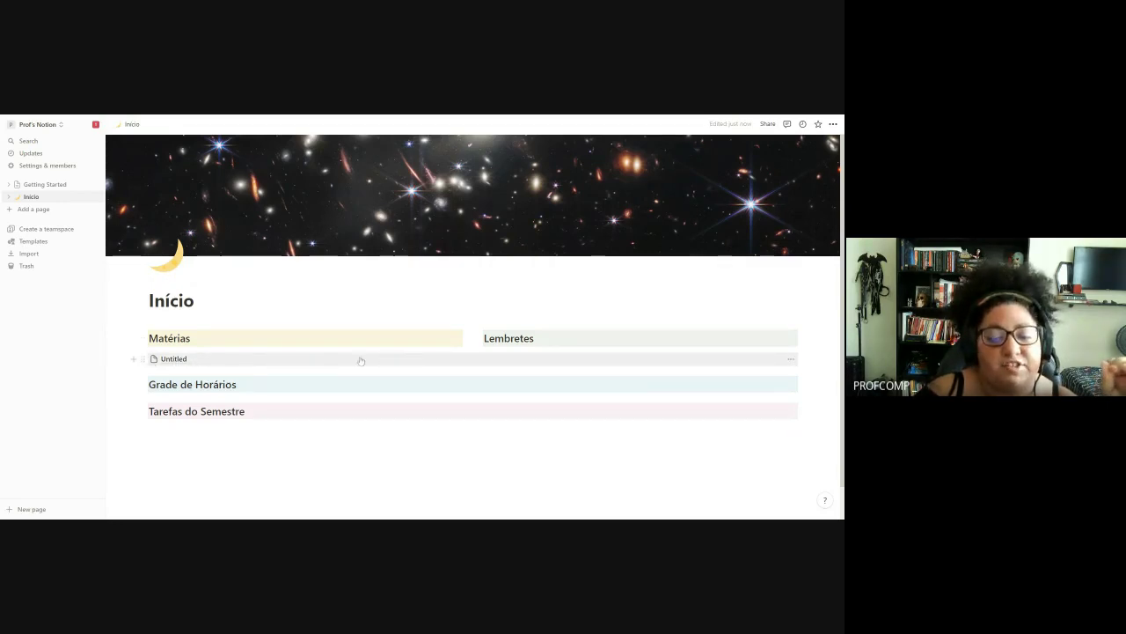
pyautogui.click(166, 362)
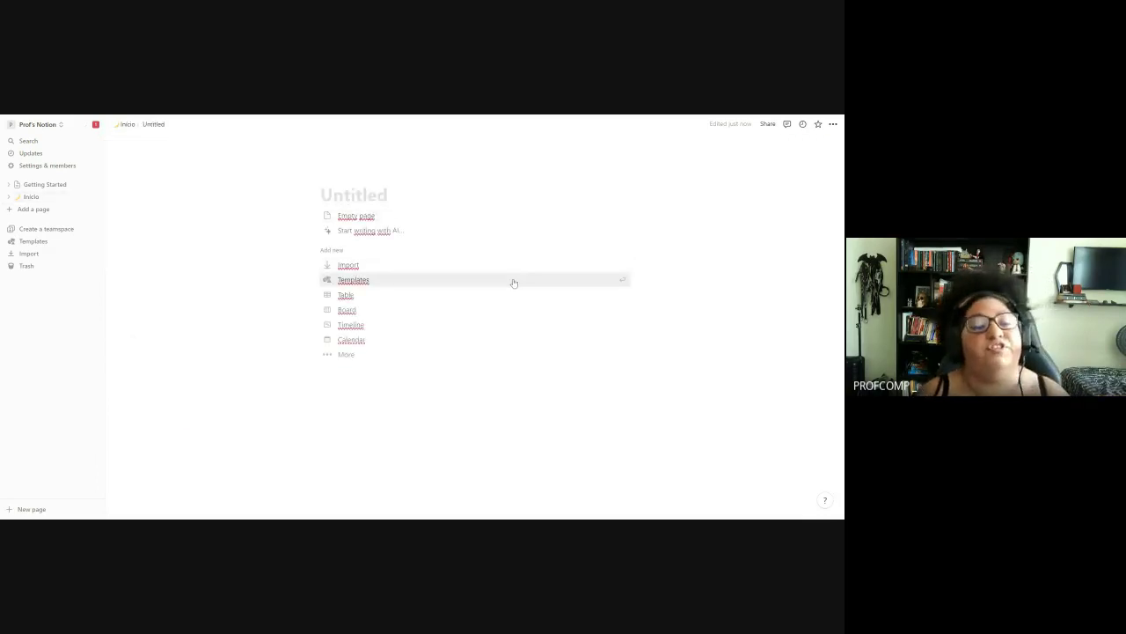
pyautogui.click(834, 124)
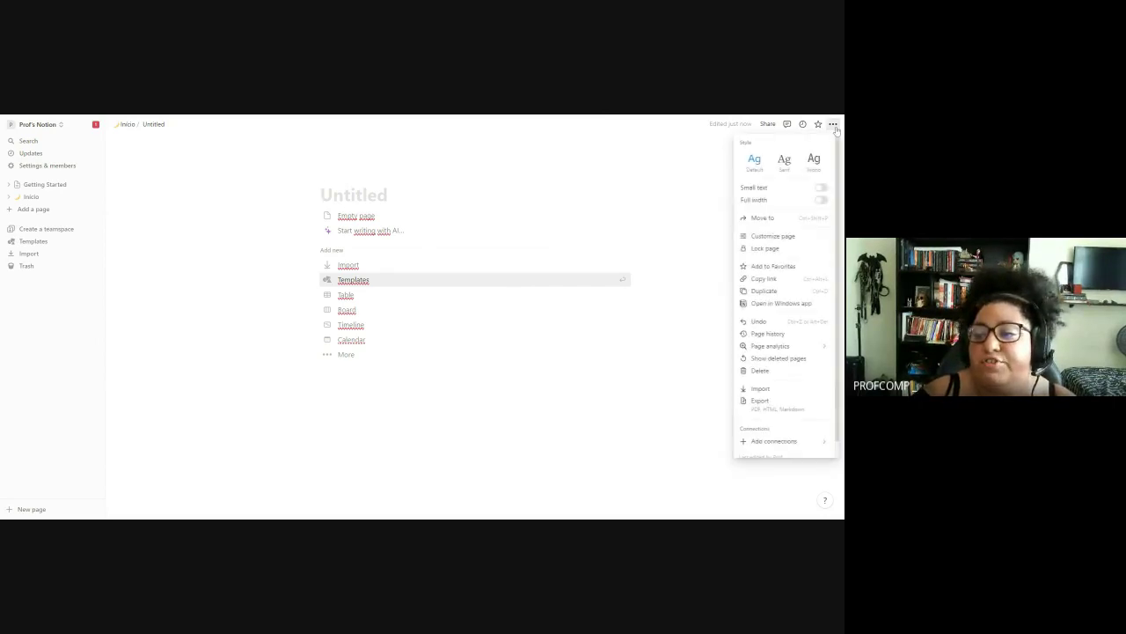
pyautogui.click(822, 202)
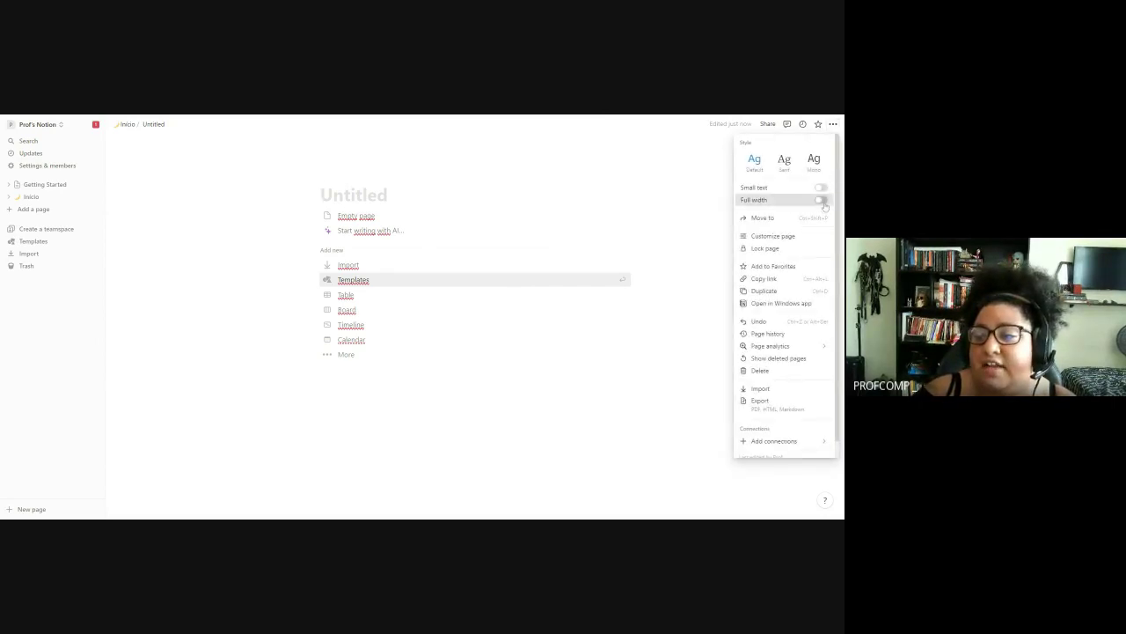
pyautogui.click(298, 204)
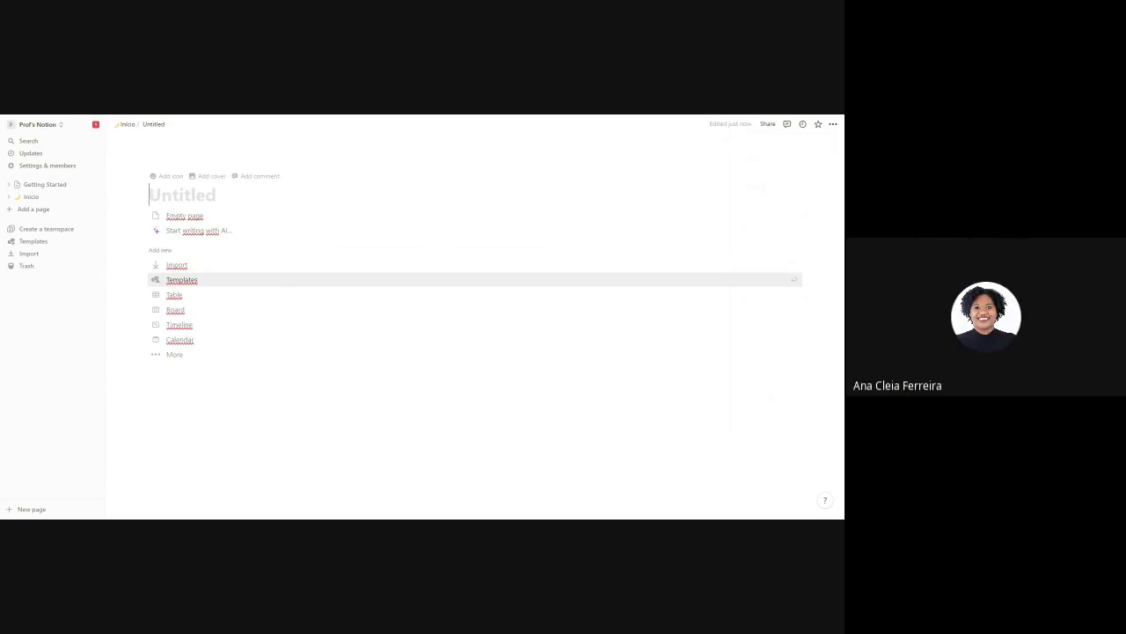
# - Go back to Início and delete the untitled sub-page above the Grade de Horários heading
pyautogui.click(44, 184)
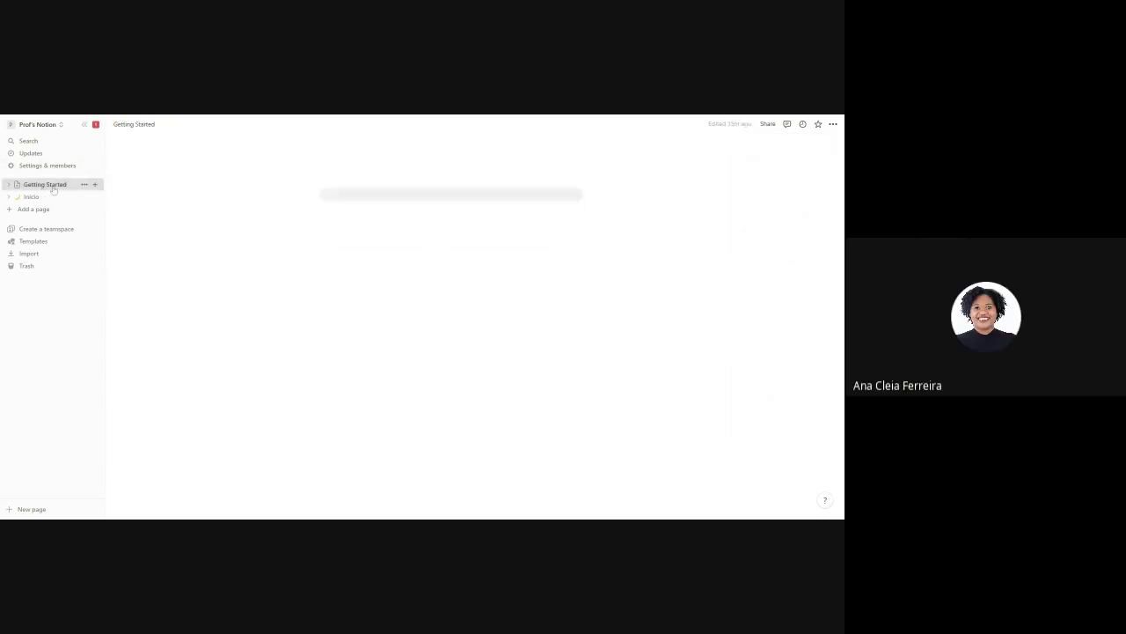
pyautogui.click(51, 197)
pyautogui.click(220, 358)
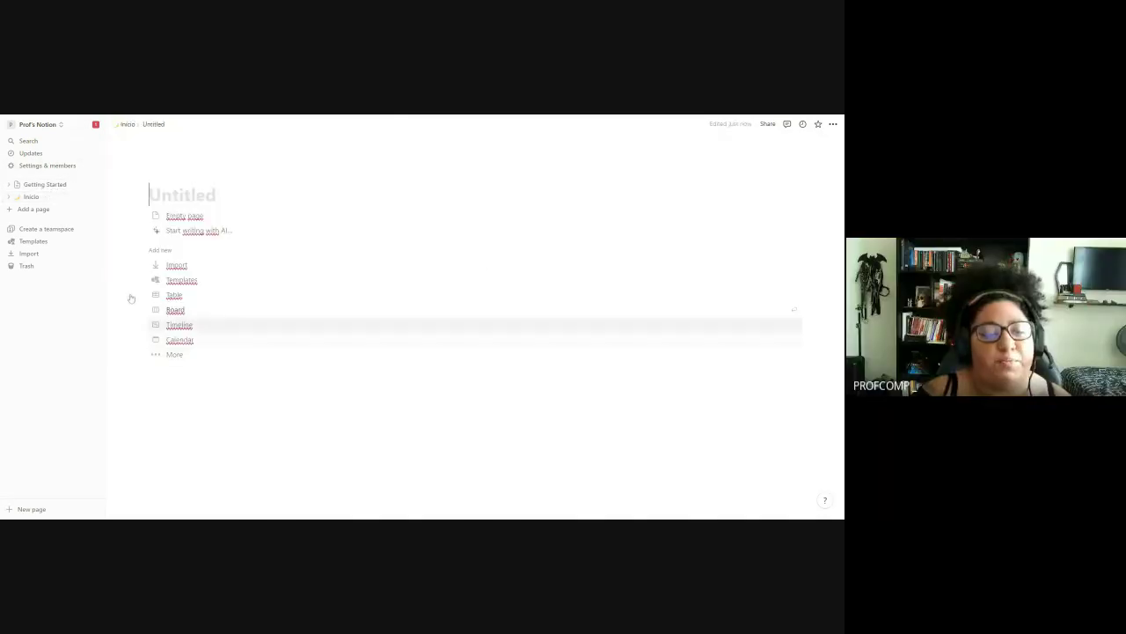
pyautogui.click(31, 196)
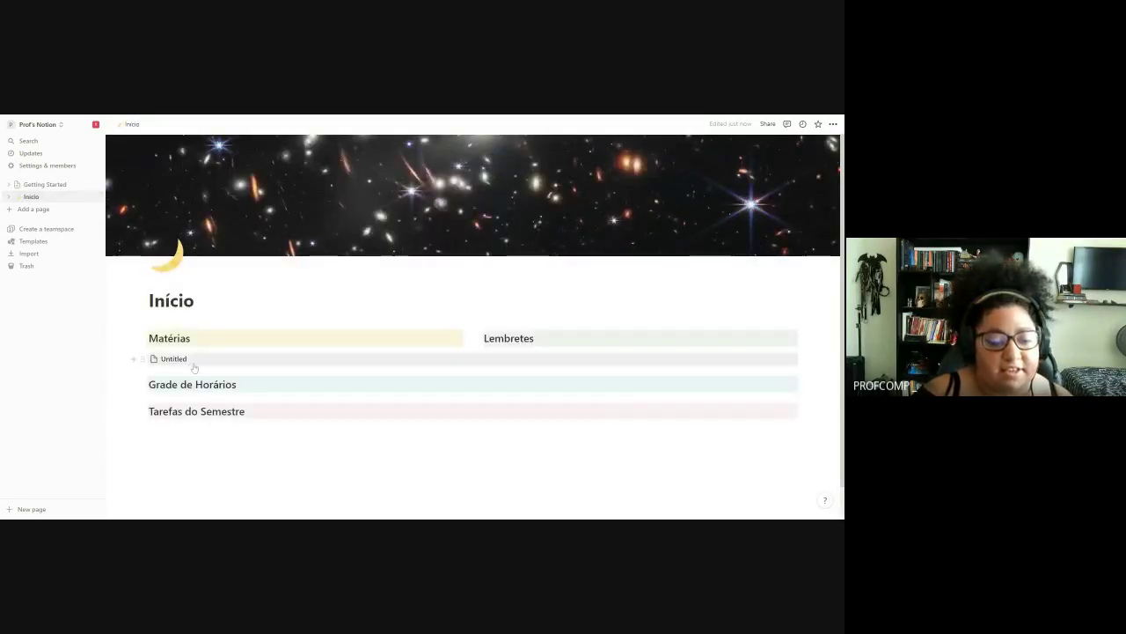
pyautogui.rightClick(220, 356)
pyautogui.click(240, 224)
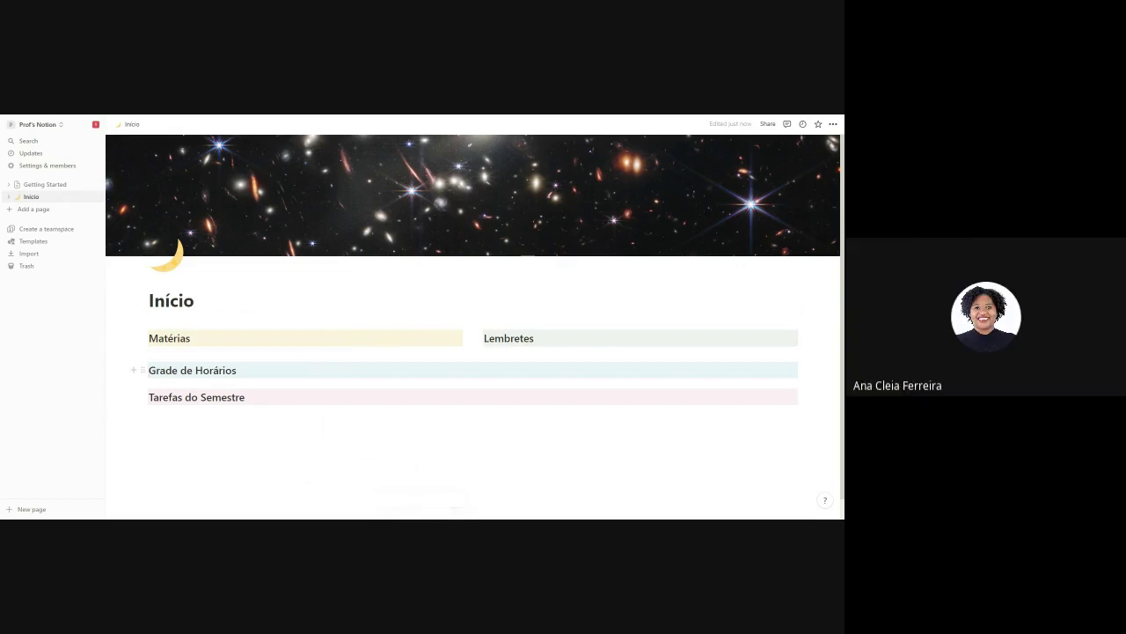
# - Add an empty line above the Grade de Horários heading and embed a sub-page in it
pyautogui.click(149, 370)
pyautogui.press('Return')
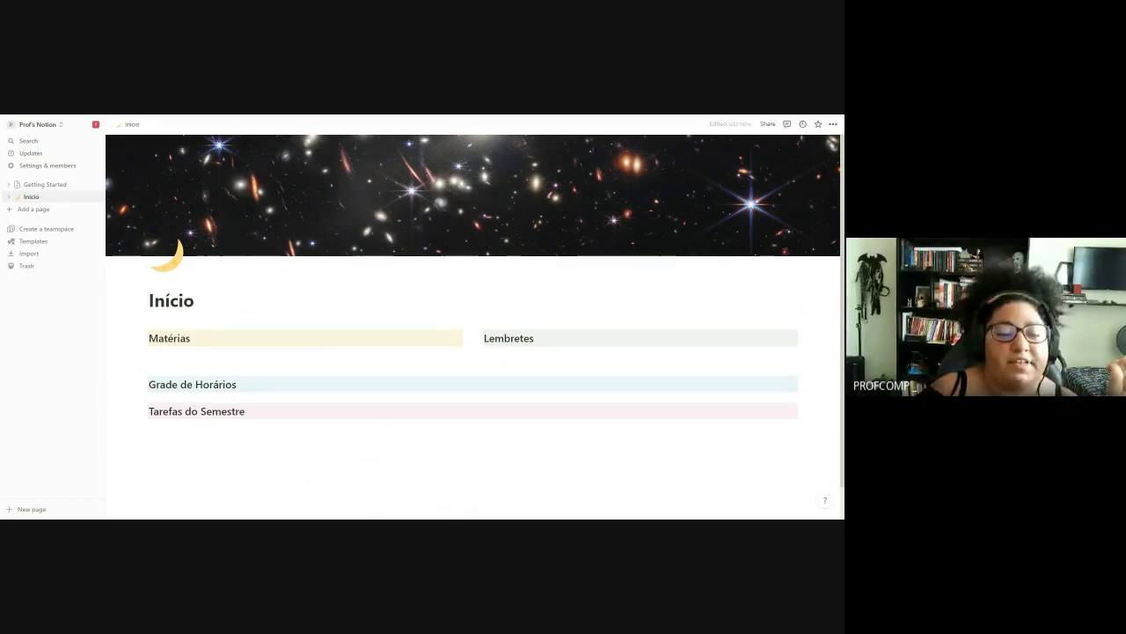
pyautogui.click(149, 359)
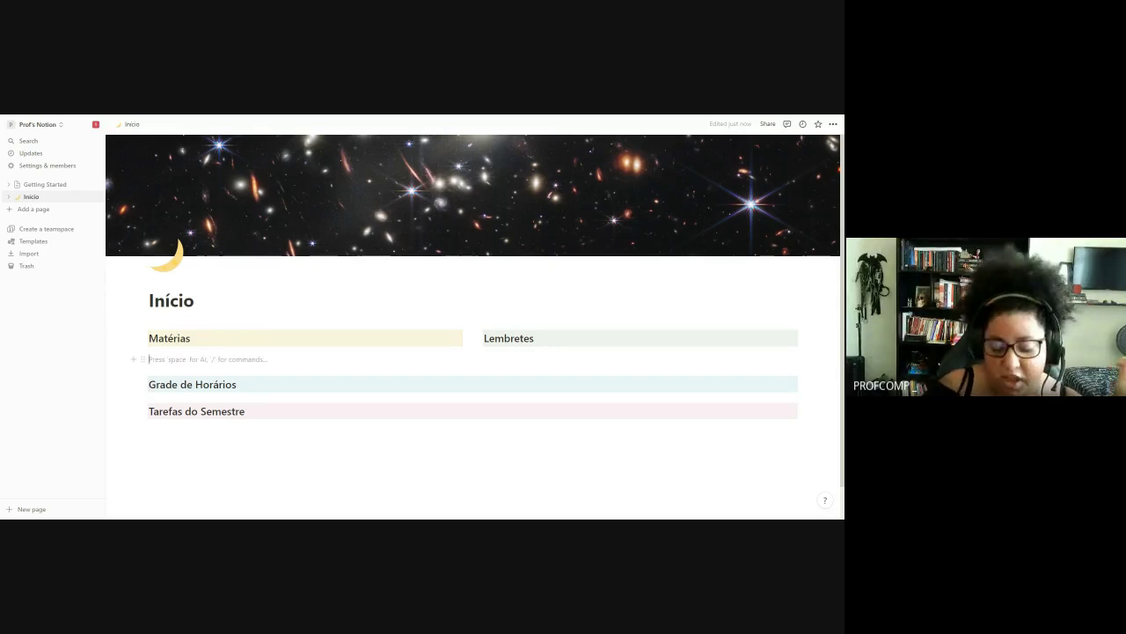
pyautogui.write('/')
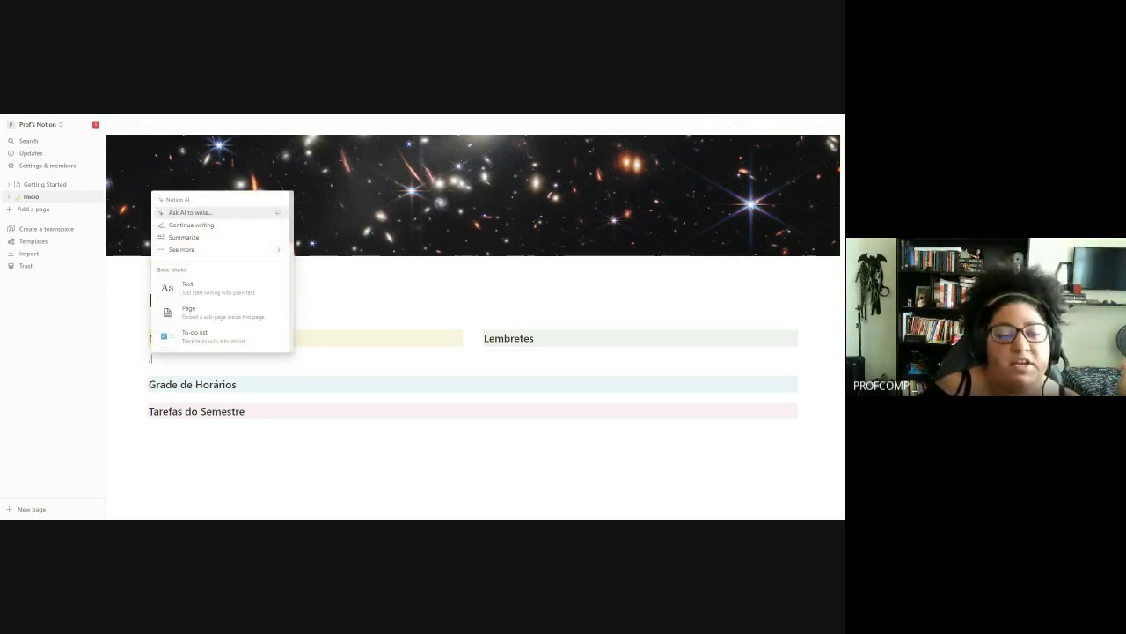
pyautogui.click(219, 320)
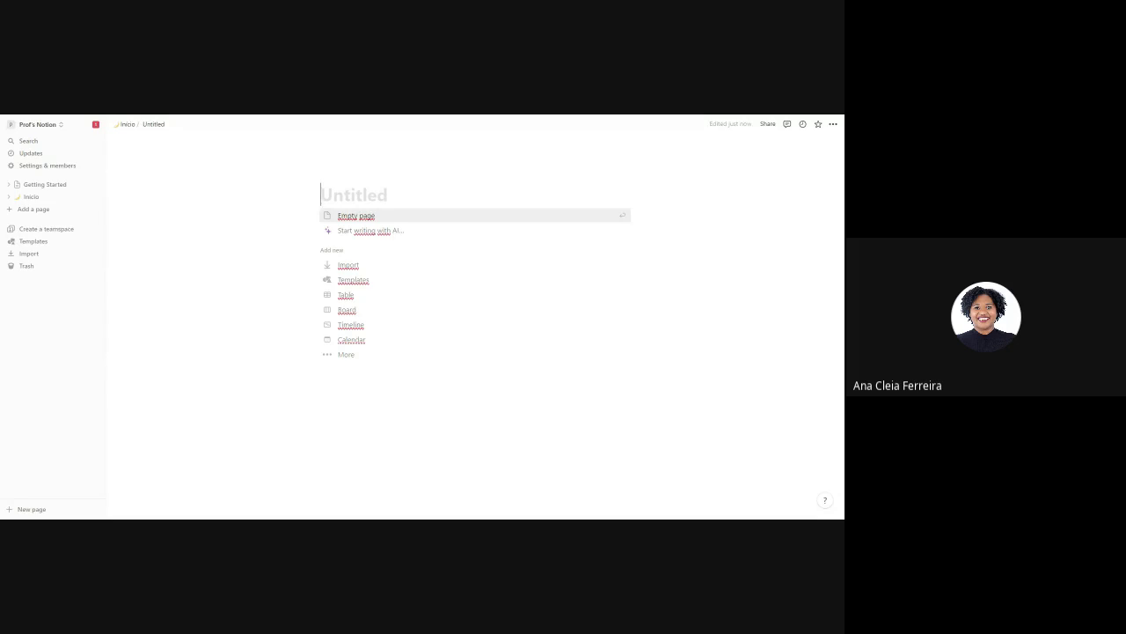
# - Return to Início and delete the untitled sub-page beneath the Matérias heading
pyautogui.click(49, 197)
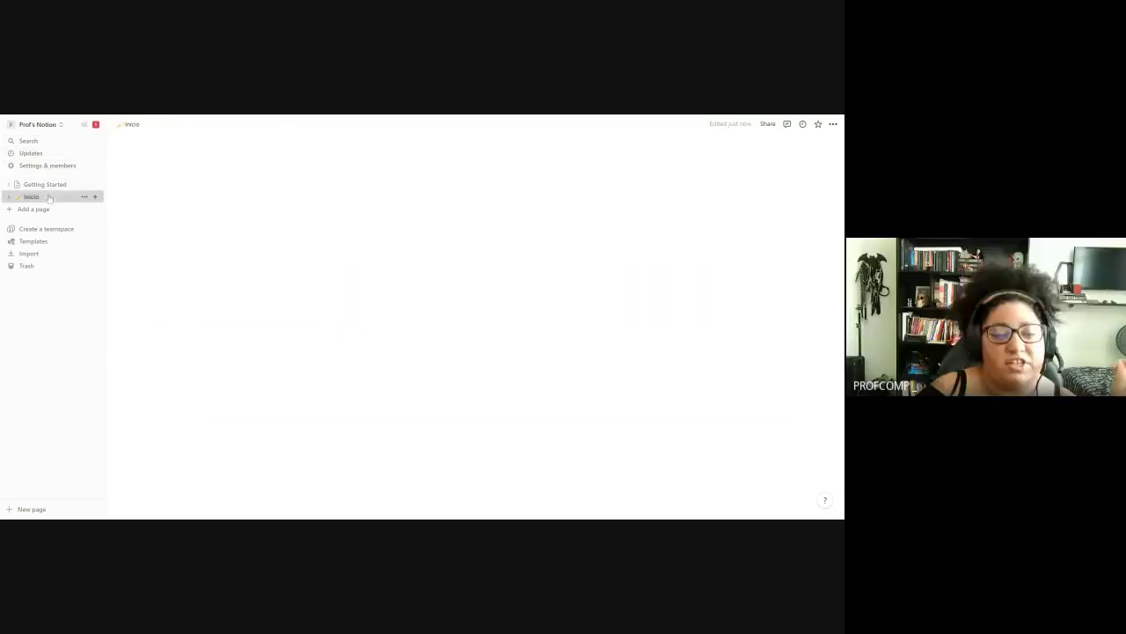
pyautogui.rightClick(198, 359)
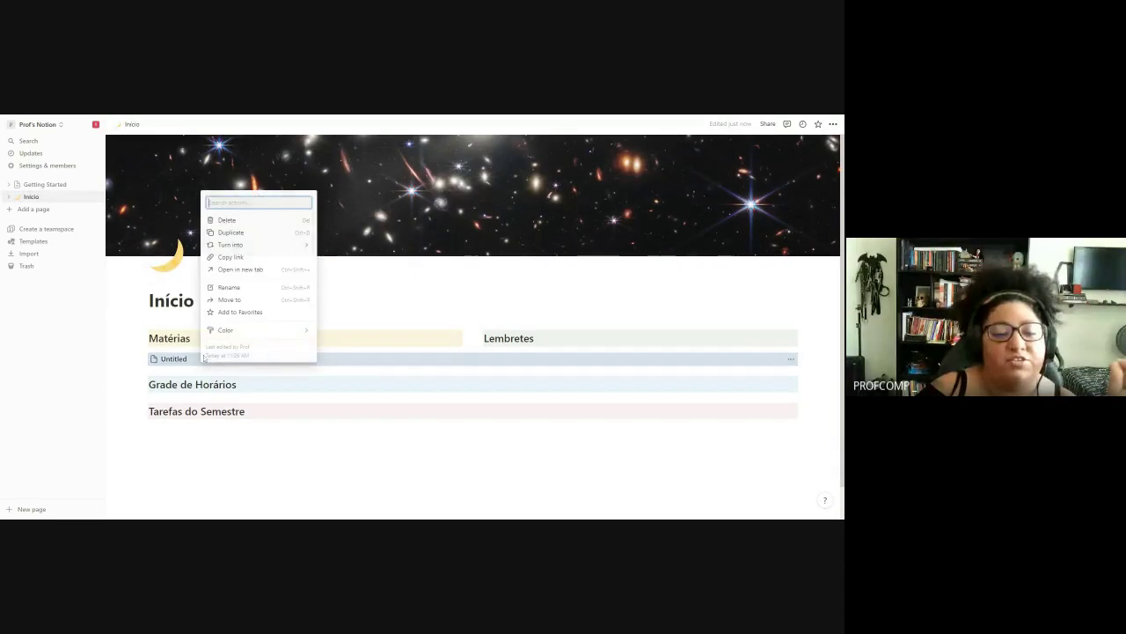
pyautogui.click(227, 219)
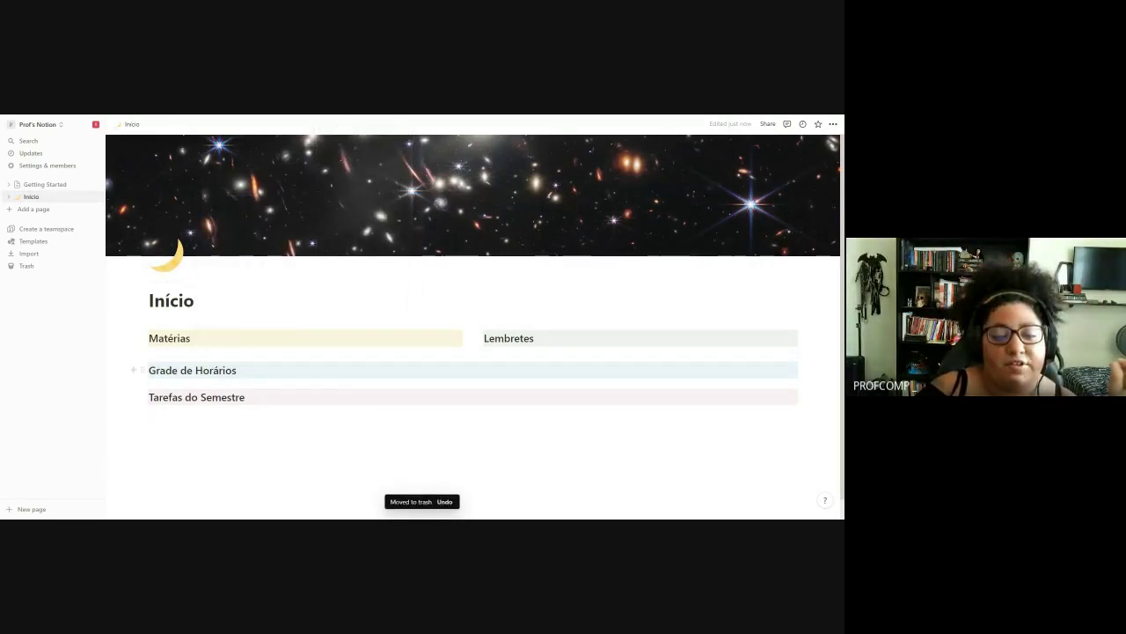
# - Add a line above the Grade de Horários heading, embed a new sub-page there and title it Matemática
pyautogui.click(141, 370)
pyautogui.doubleClick(164, 369)
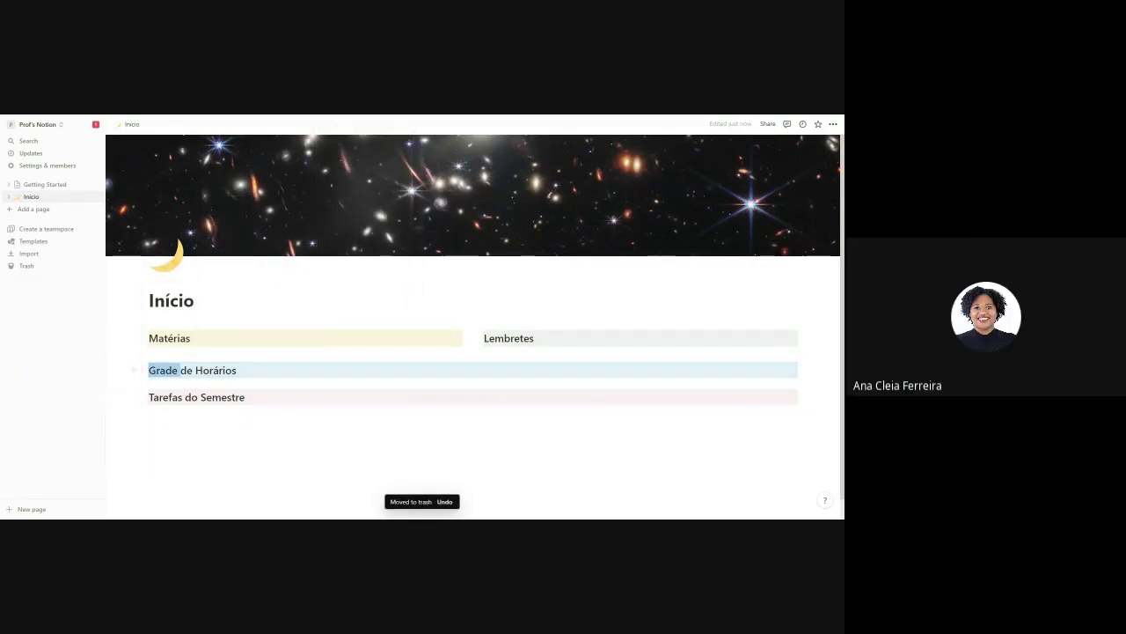
pyautogui.click(182, 397)
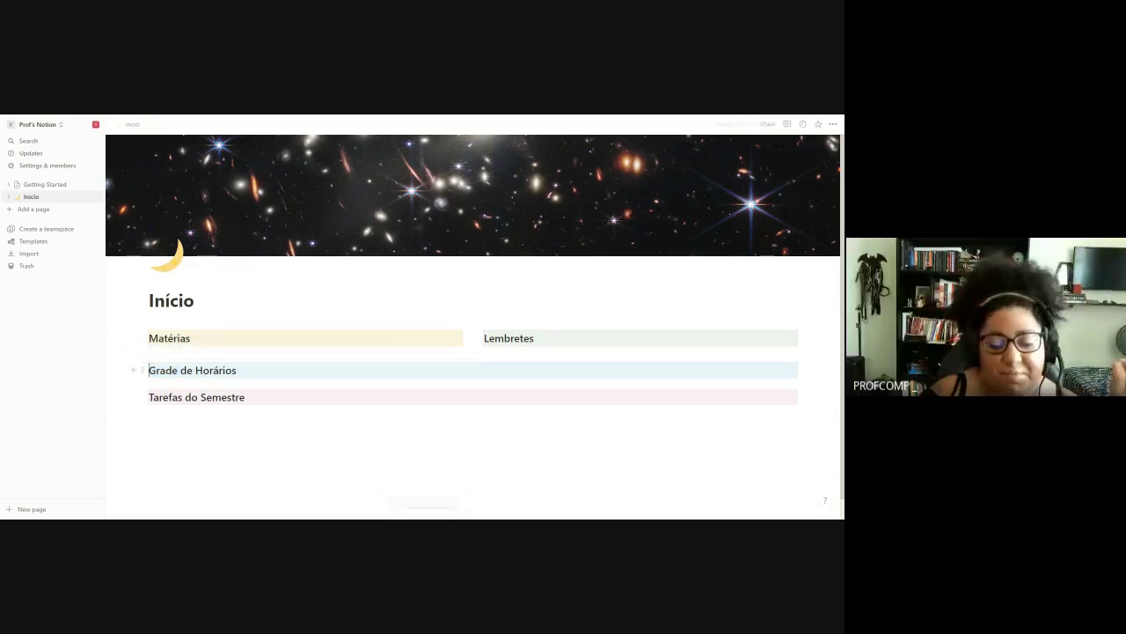
pyautogui.keyDown('alt'); pyautogui.click(133, 370); pyautogui.keyUp('alt')
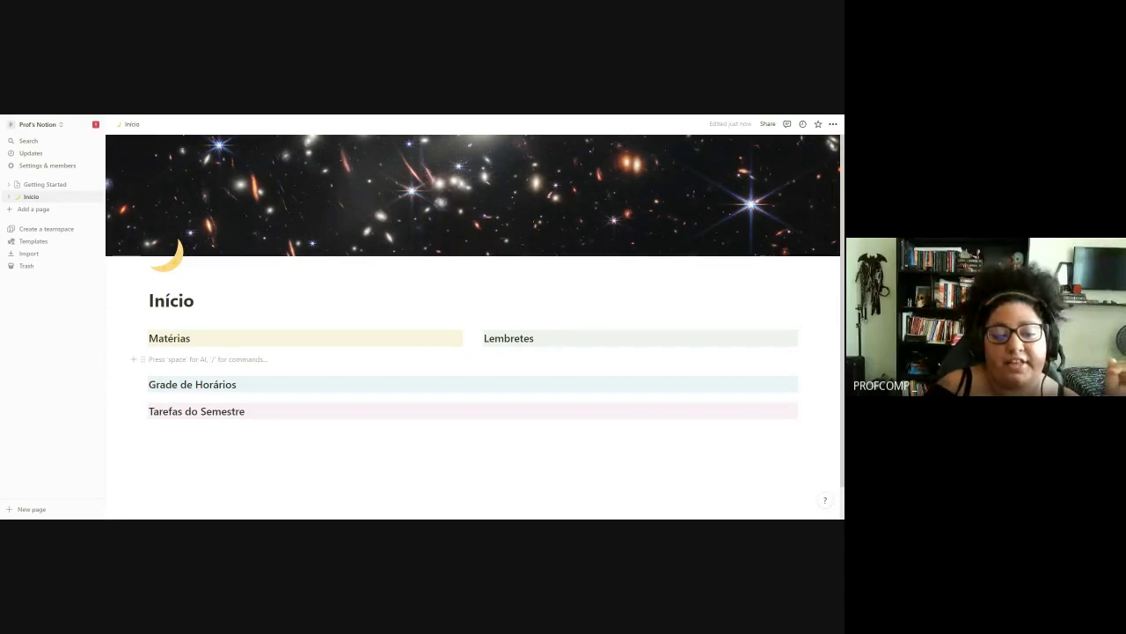
pyautogui.write('/')
pyautogui.click(188, 315)
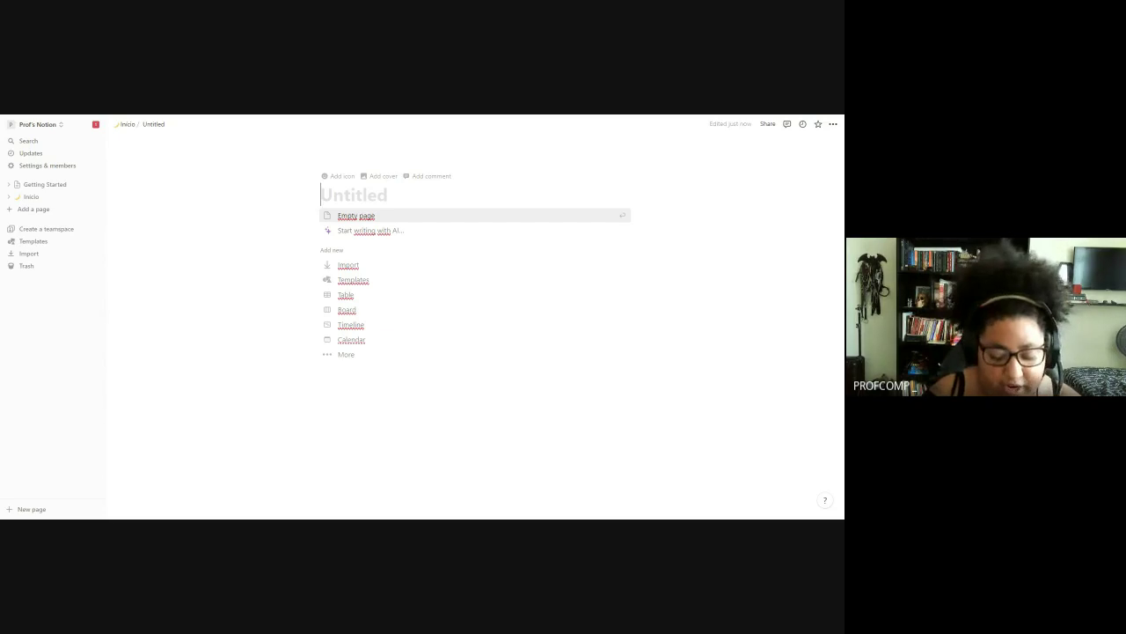
pyautogui.write('M')
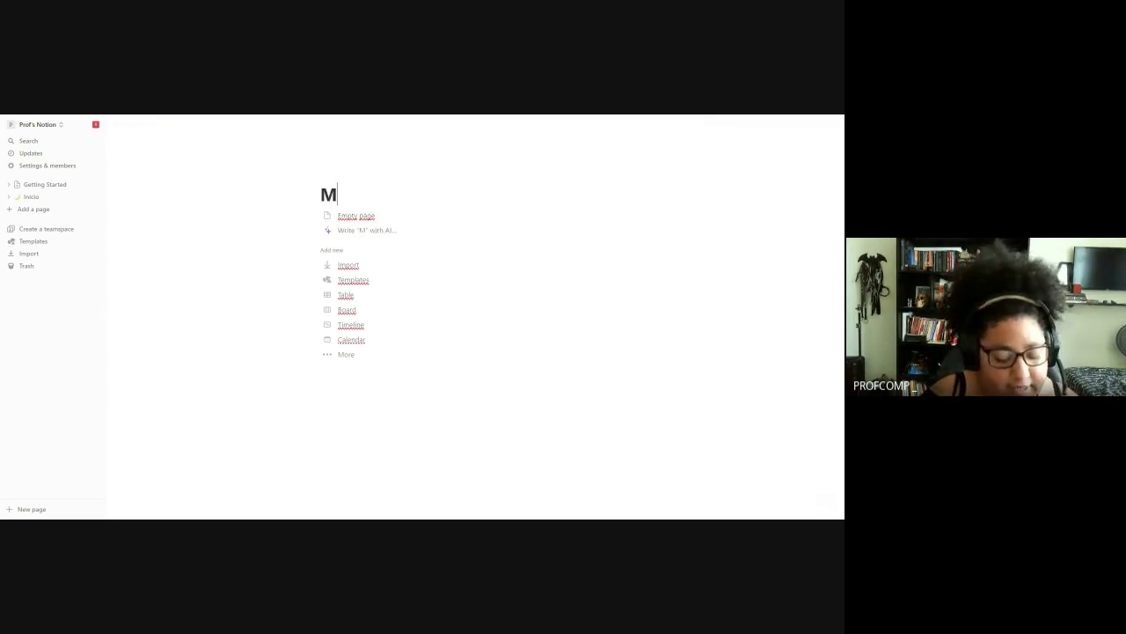
pyautogui.write('atemática')
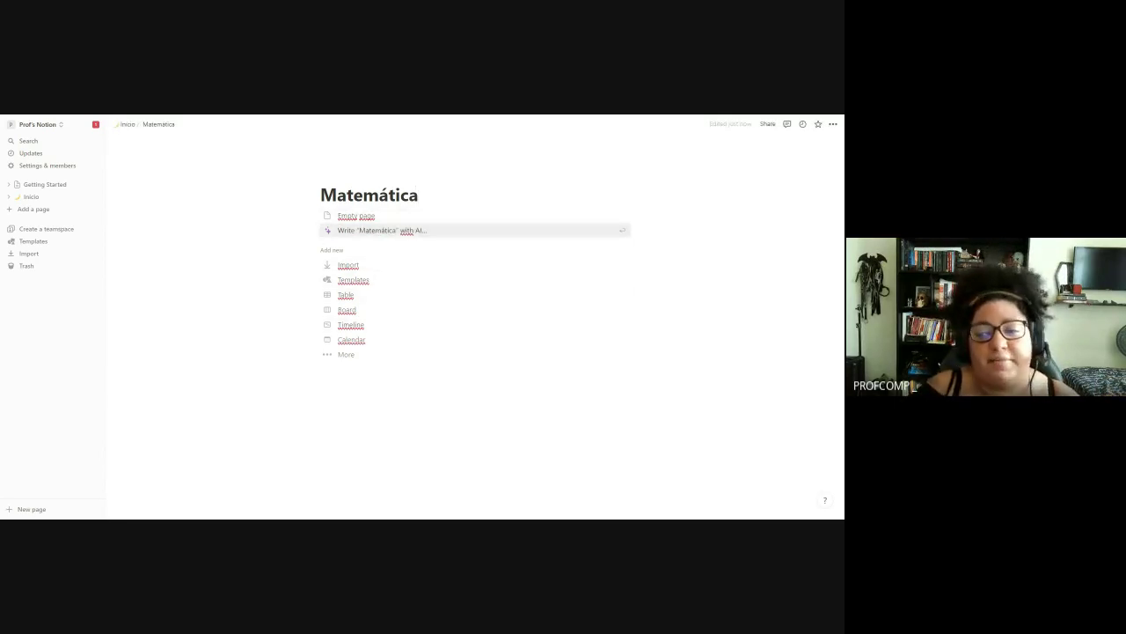
pyautogui.press('Up')
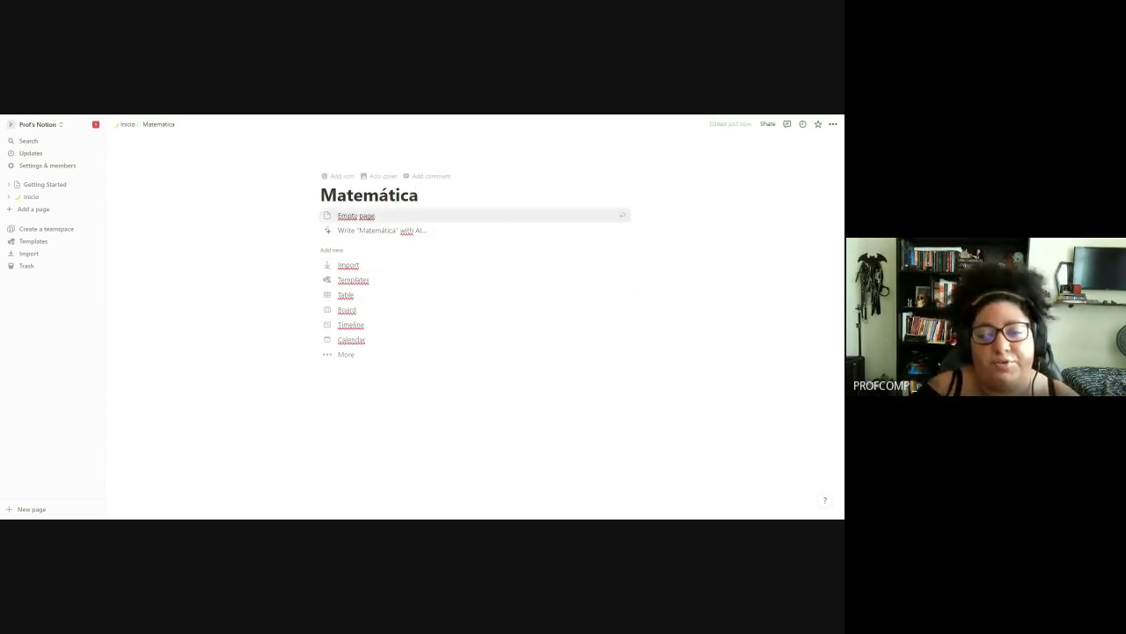
# - Give the Matemática page the yellow ruler emoji, found by searching "mat", as its icon and add a cover image
pyautogui.click(337, 178)
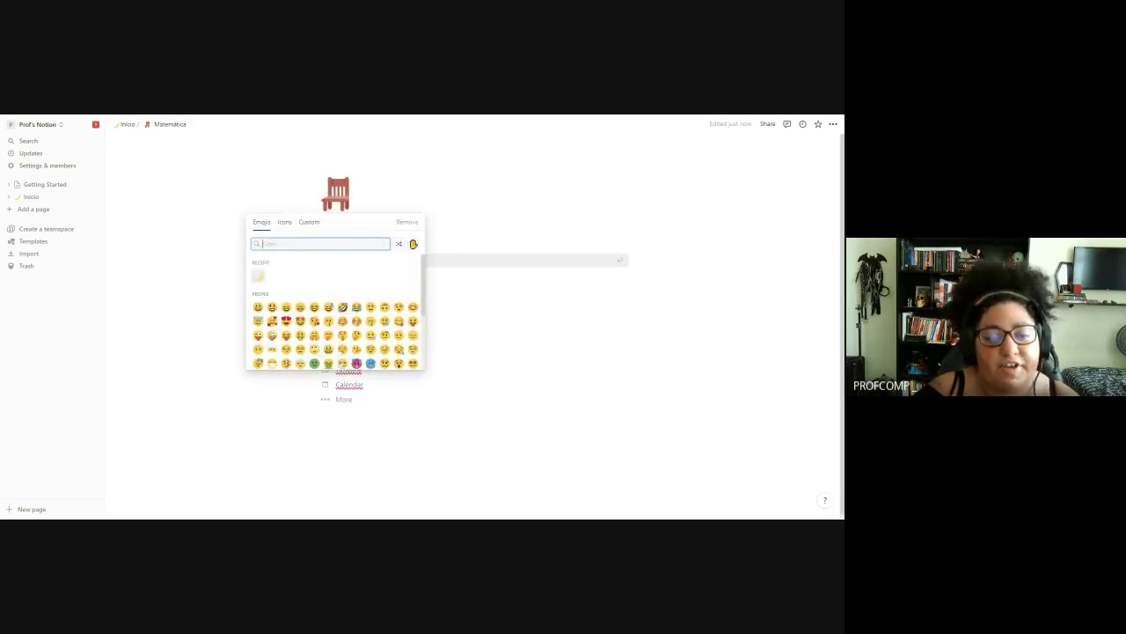
pyautogui.write('mat')
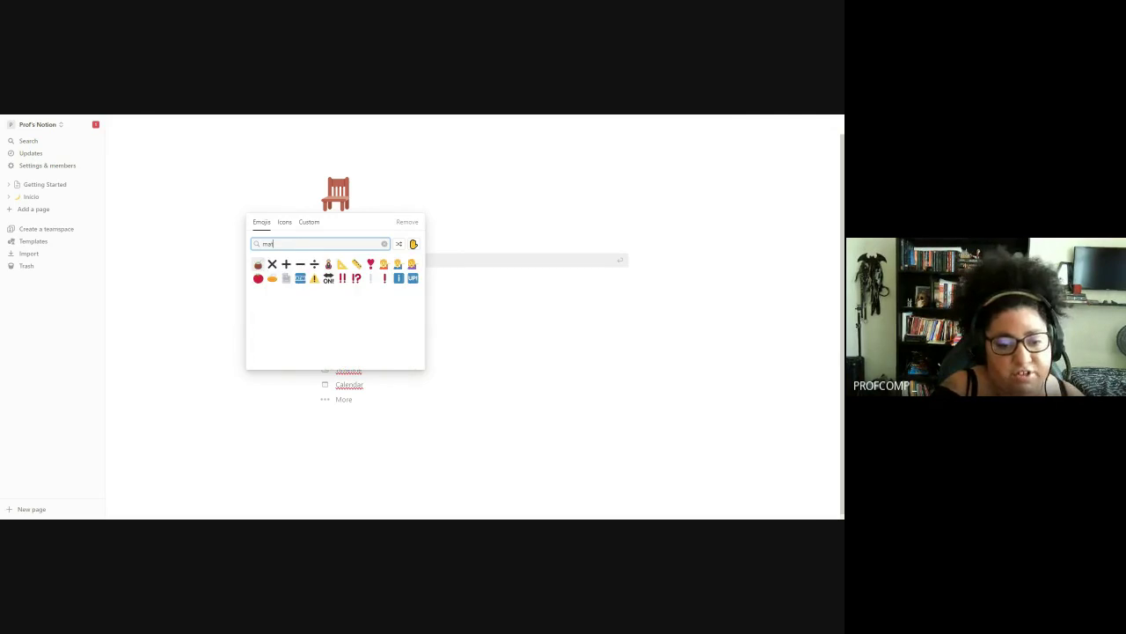
pyautogui.click(356, 264)
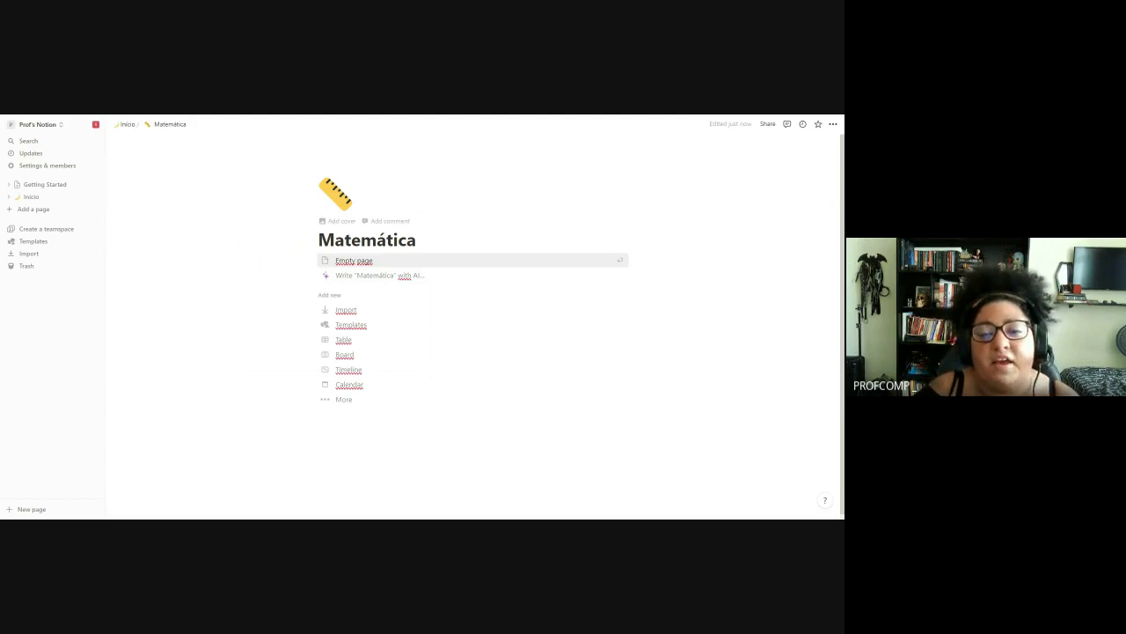
pyautogui.click(341, 221)
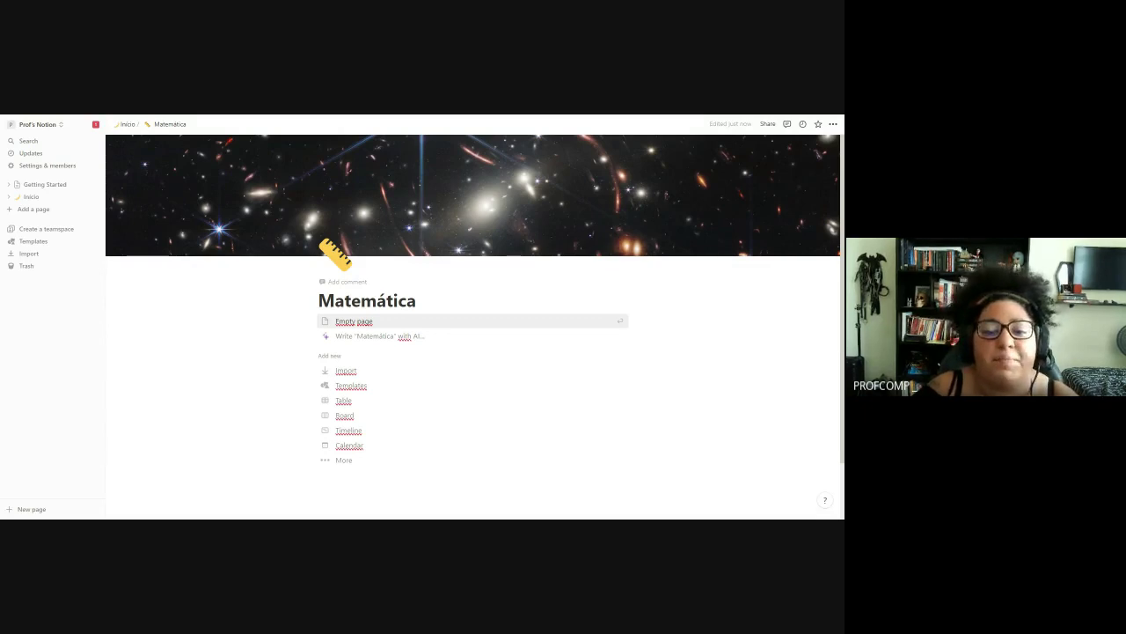
# - Write the page comment "Melhor matéria de todas!" under the Matemática title without sending it
pyautogui.click(347, 282)
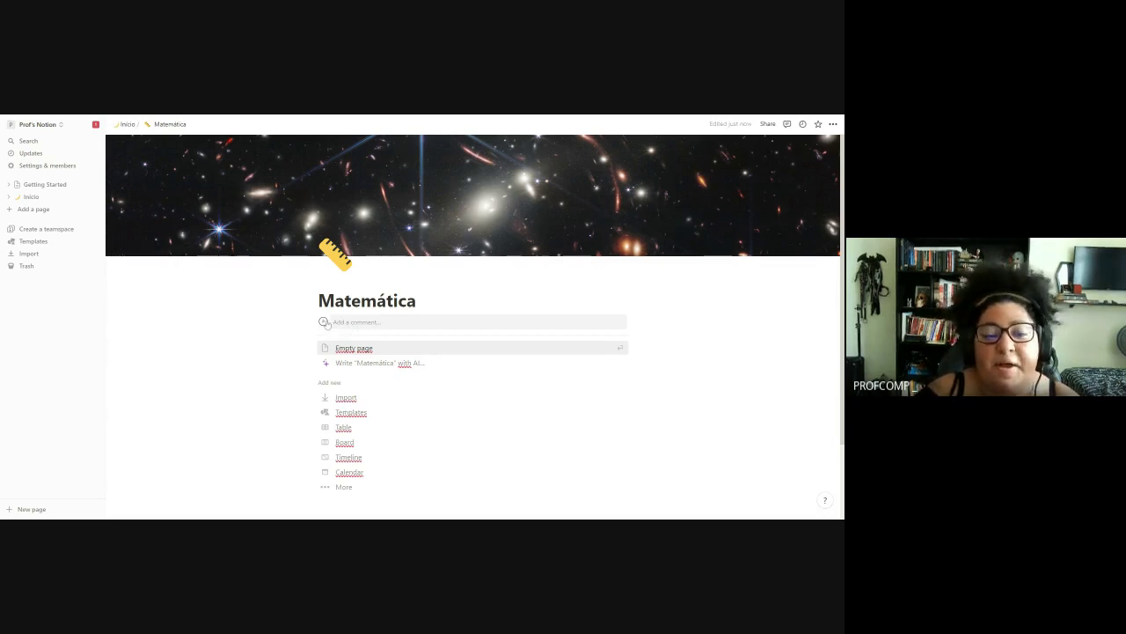
pyautogui.click(360, 320)
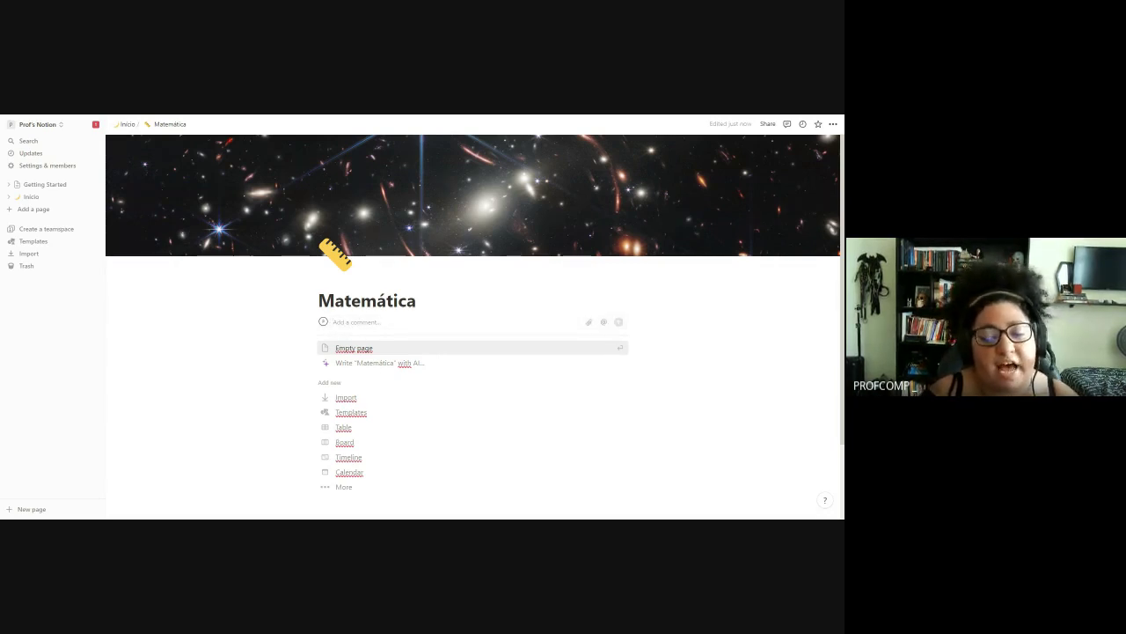
pyautogui.write('M')
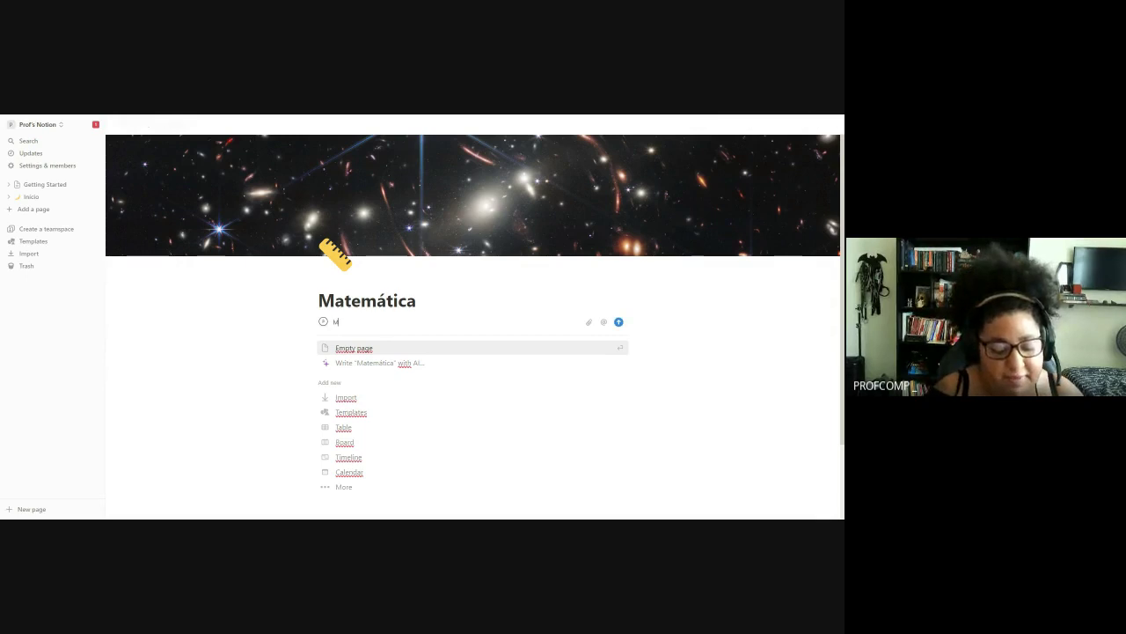
pyautogui.write('elhor m')
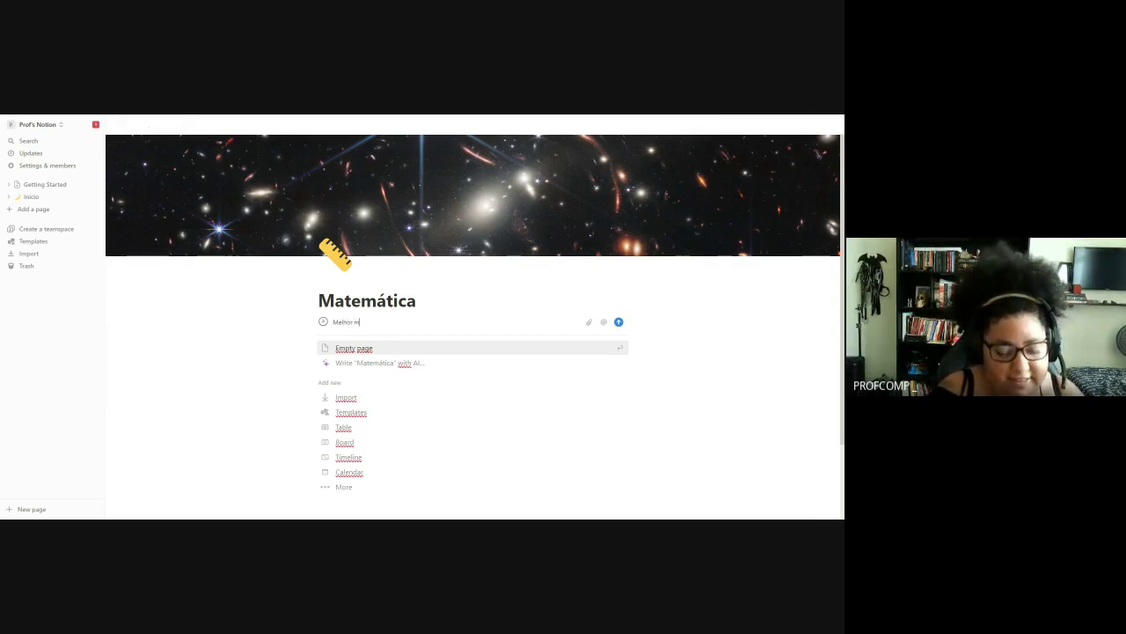
pyautogui.write('ater')
pyautogui.write('ia')
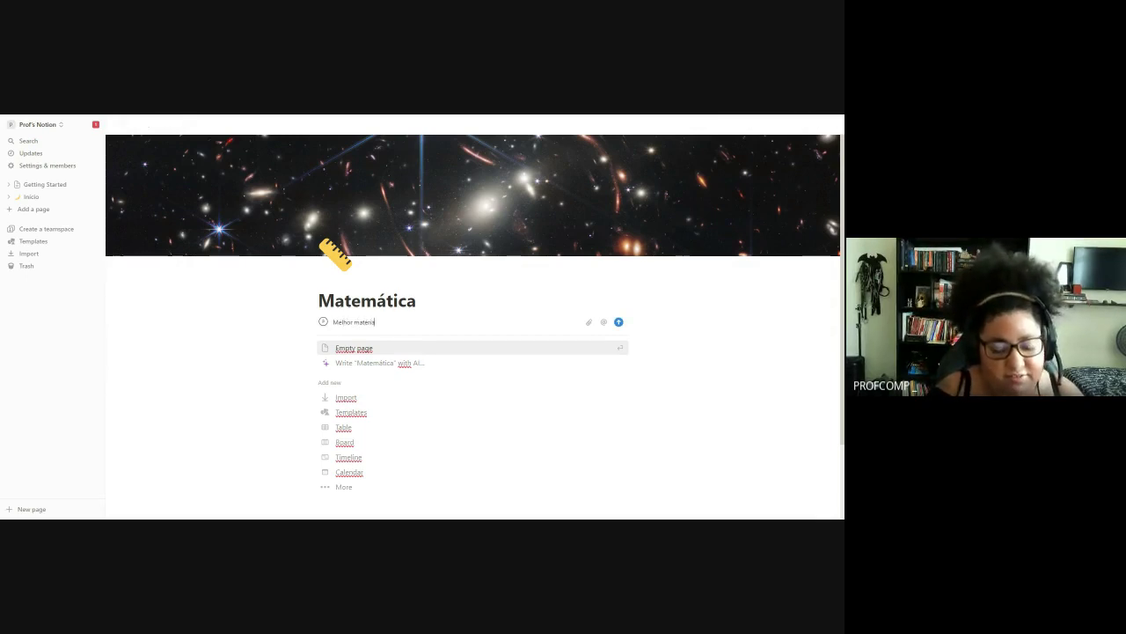
pyautogui.write(' de todas!')
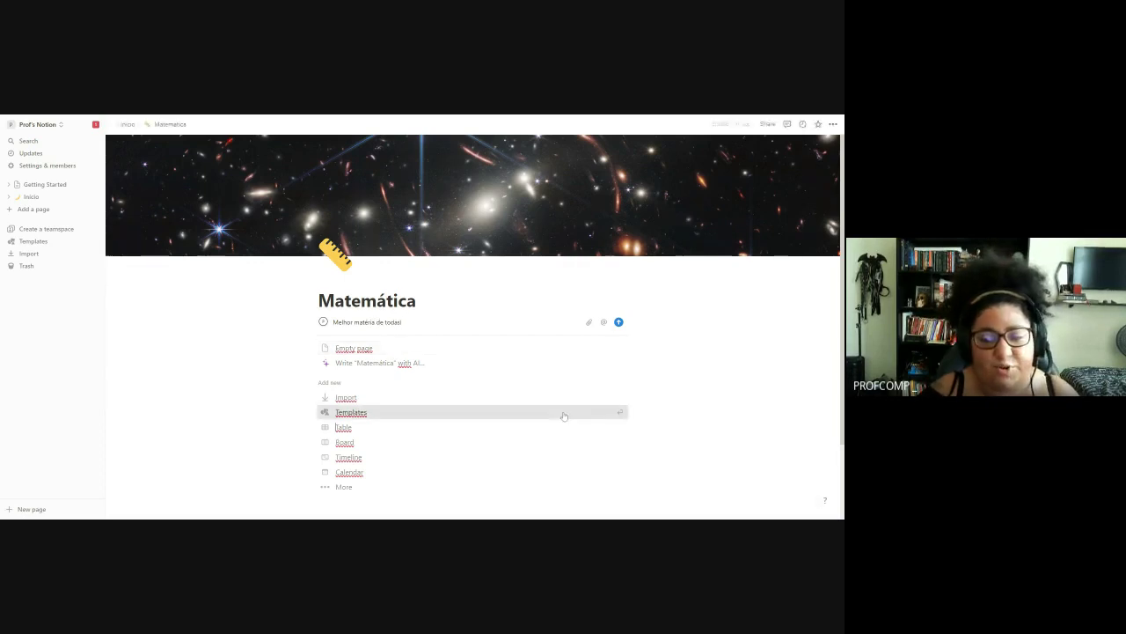
# - Start Matemática as an empty page and set it to full width
pyautogui.click(564, 412)
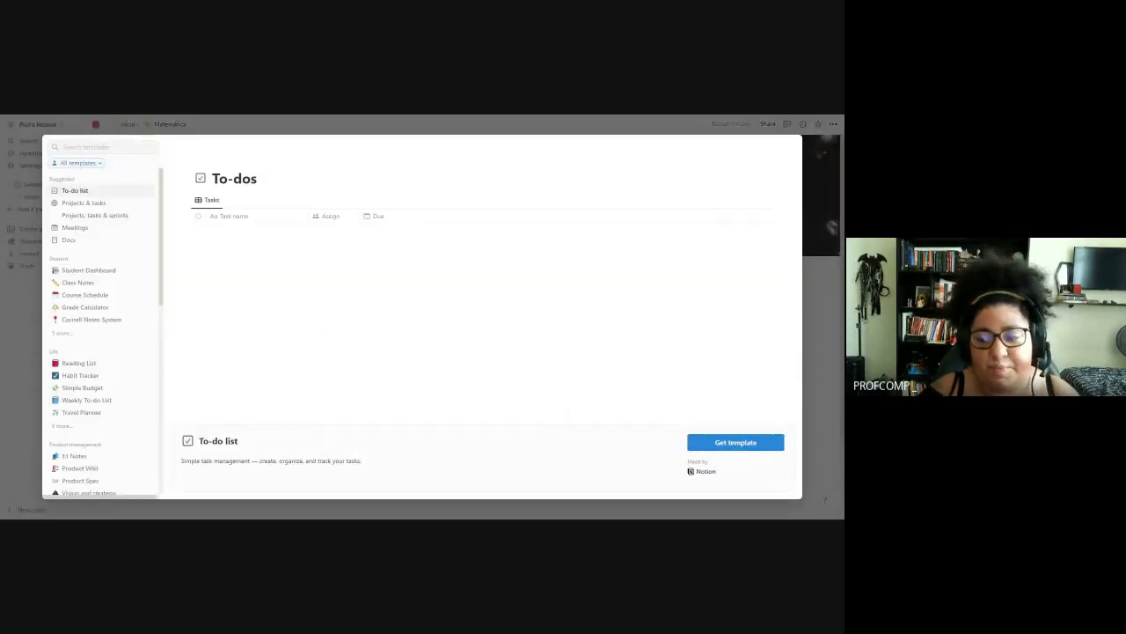
pyautogui.click(801, 425)
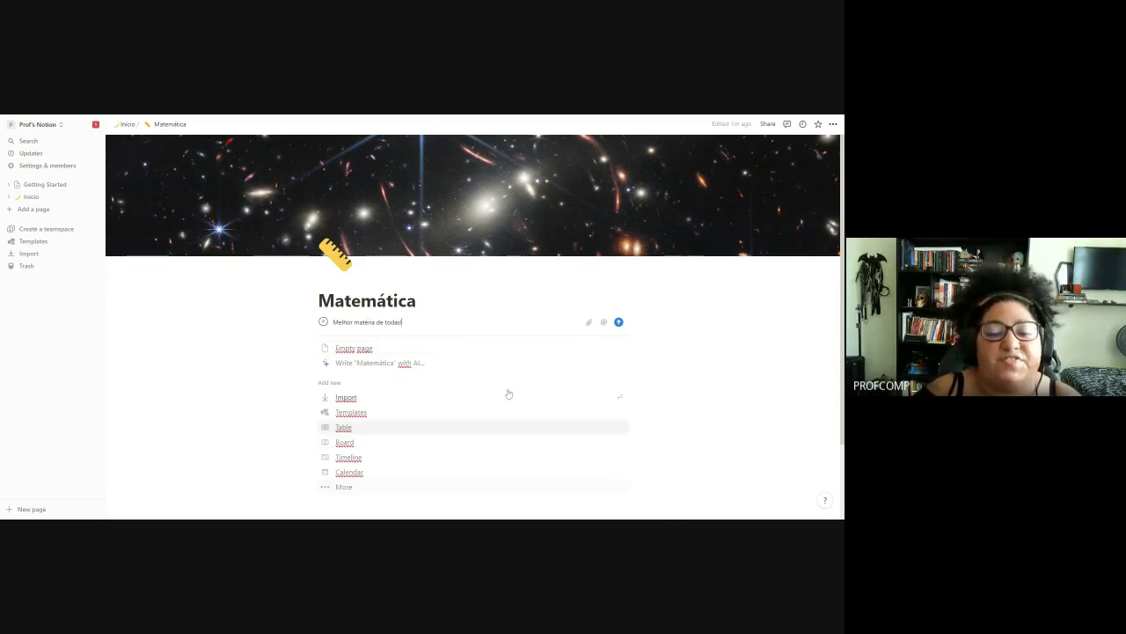
pyautogui.click(360, 355)
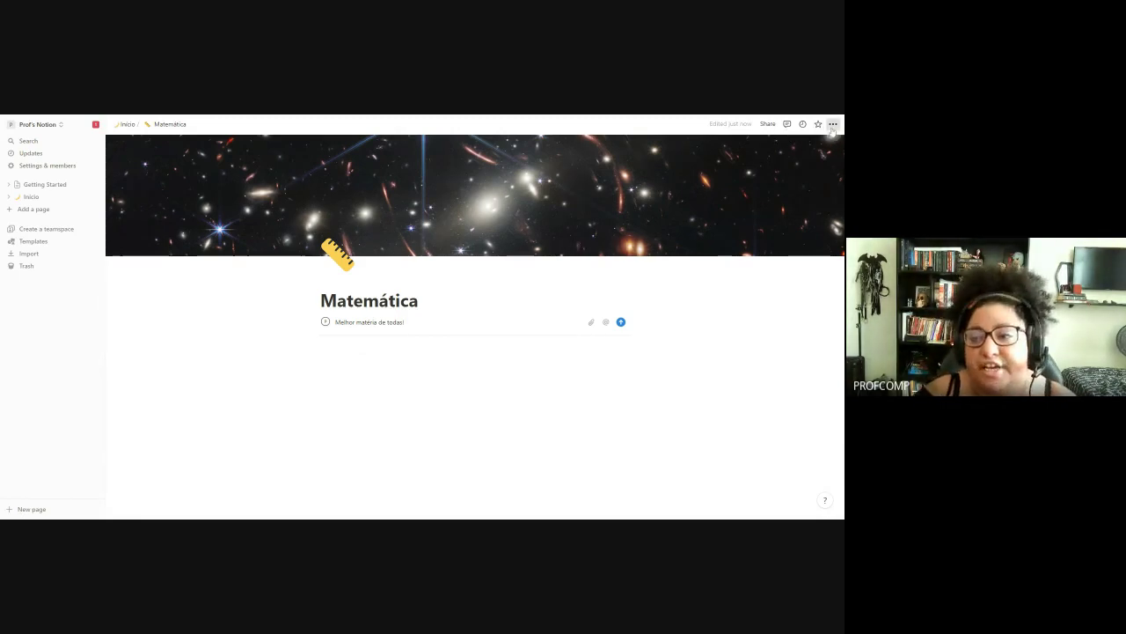
pyautogui.click(832, 126)
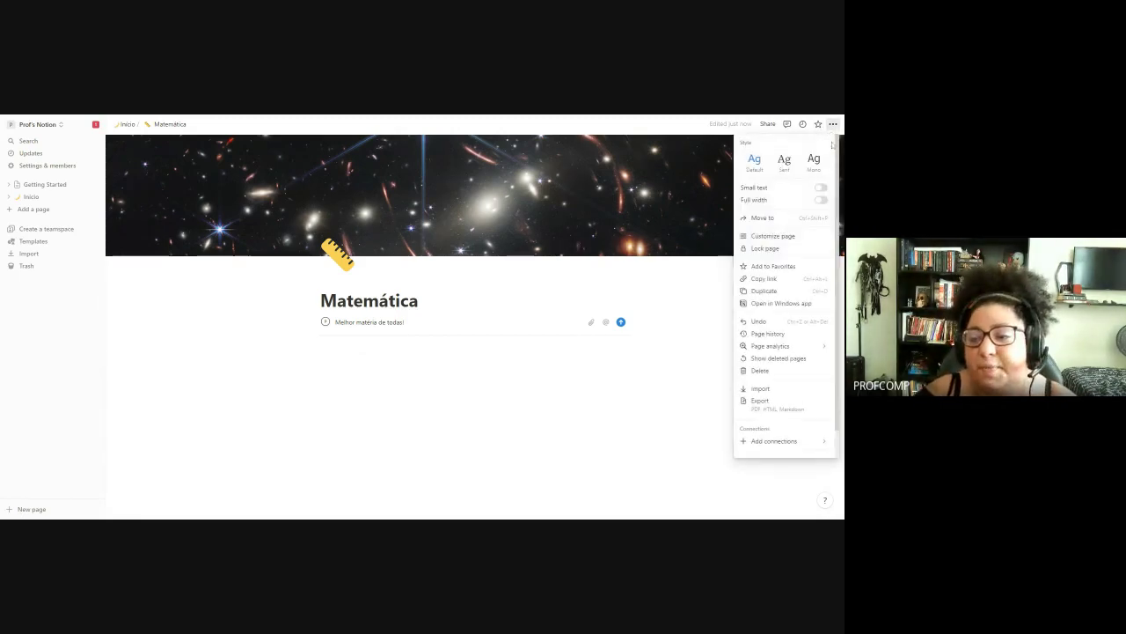
pyautogui.click(821, 201)
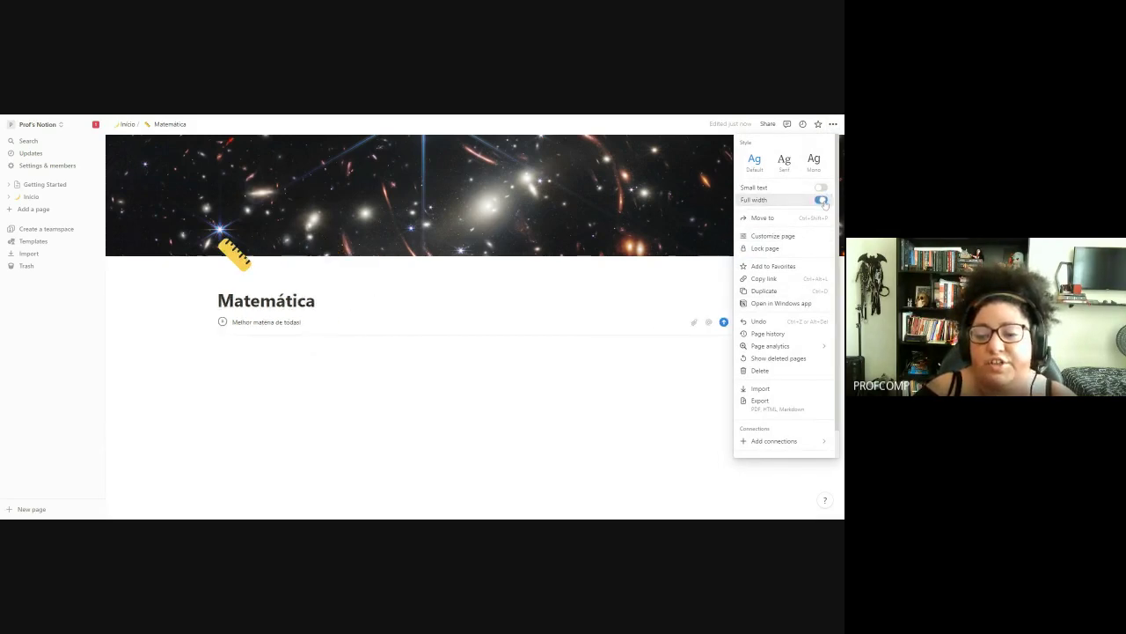
pyautogui.click(371, 353)
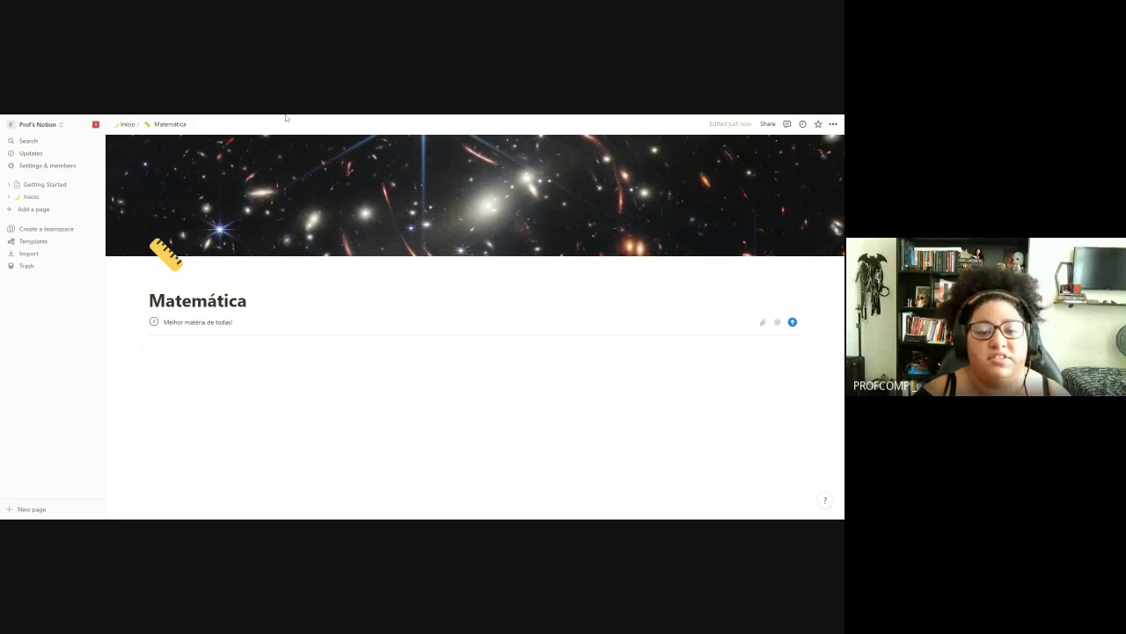
# - Insert an empty callout block in the body of the Matemática page, beneath the comment
pyautogui.click(207, 348)
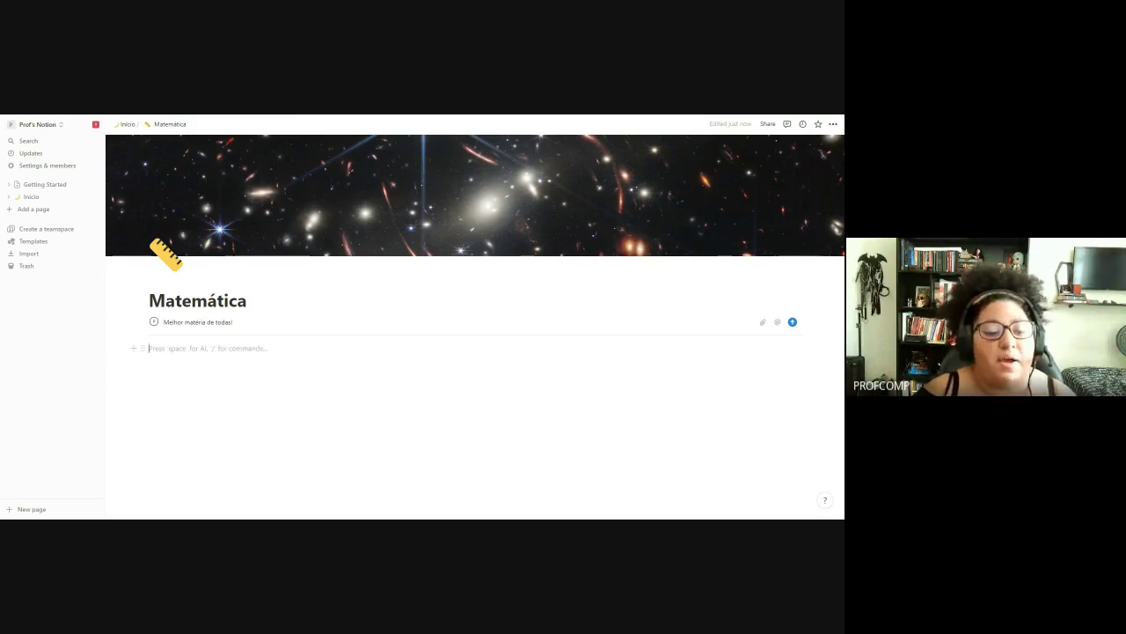
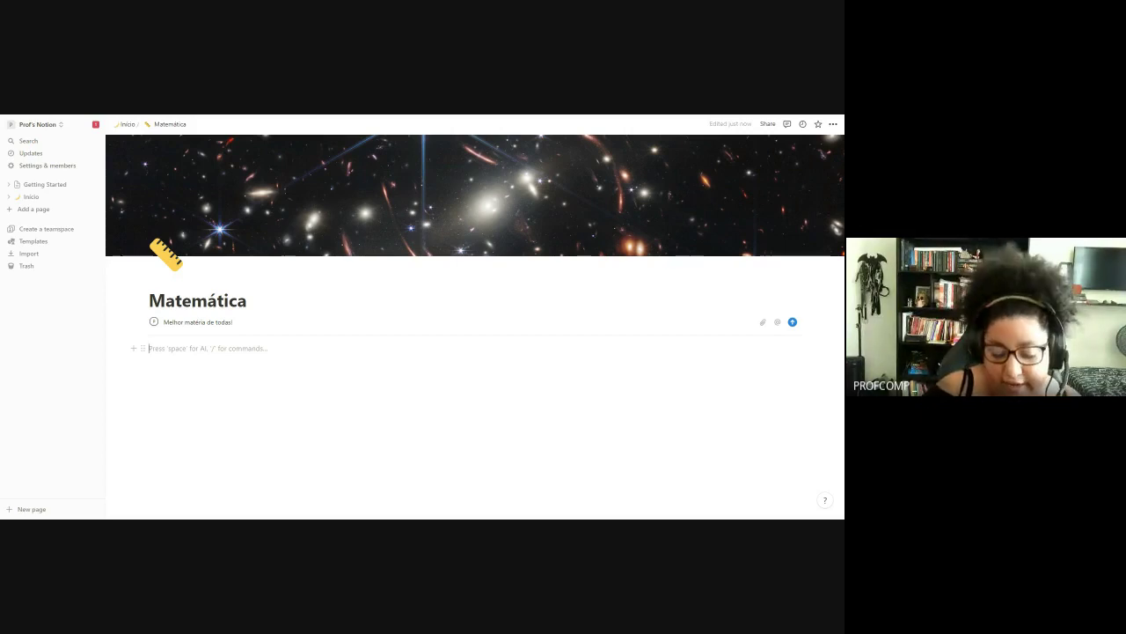
pyautogui.write('/')
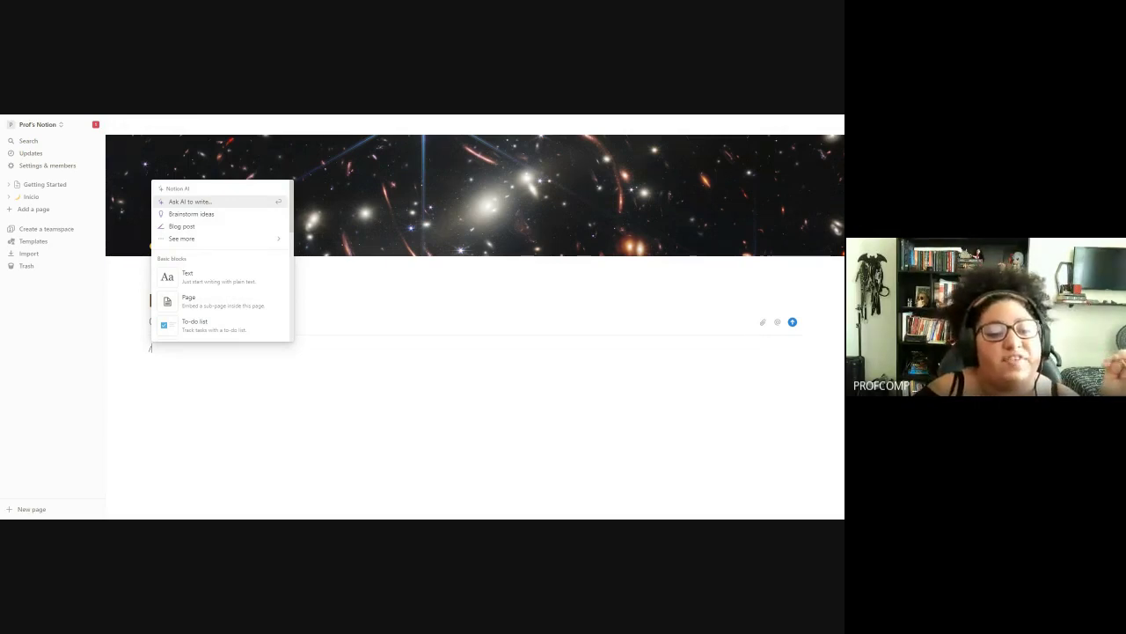
pyautogui.scroll(-5, 238, 308)
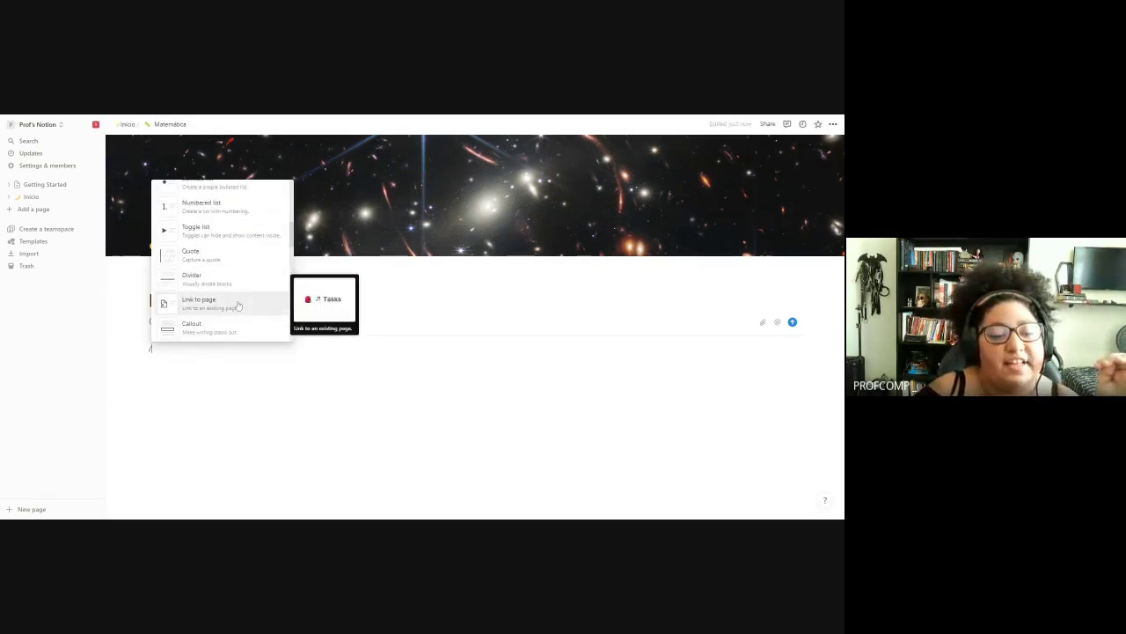
pyautogui.scroll(-2, 238, 305)
pyautogui.press('BackSpace')
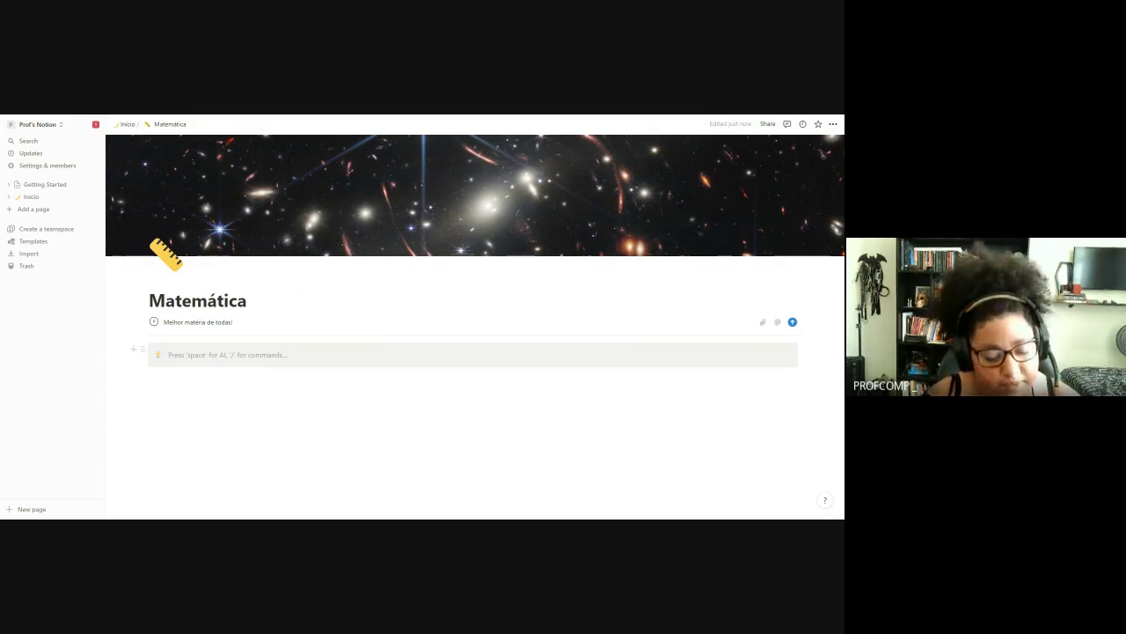
# - Write "Tarefas de Matemática" in the empty callout beneath the comment on the Matemática page
pyautogui.write('Tar')
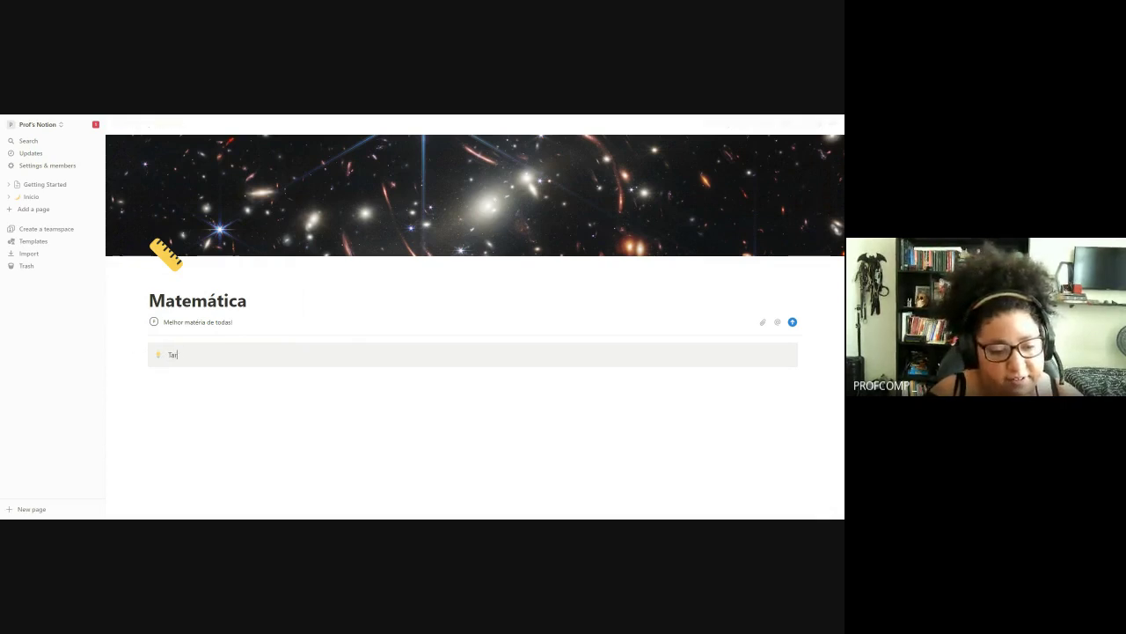
pyautogui.write('efas de')
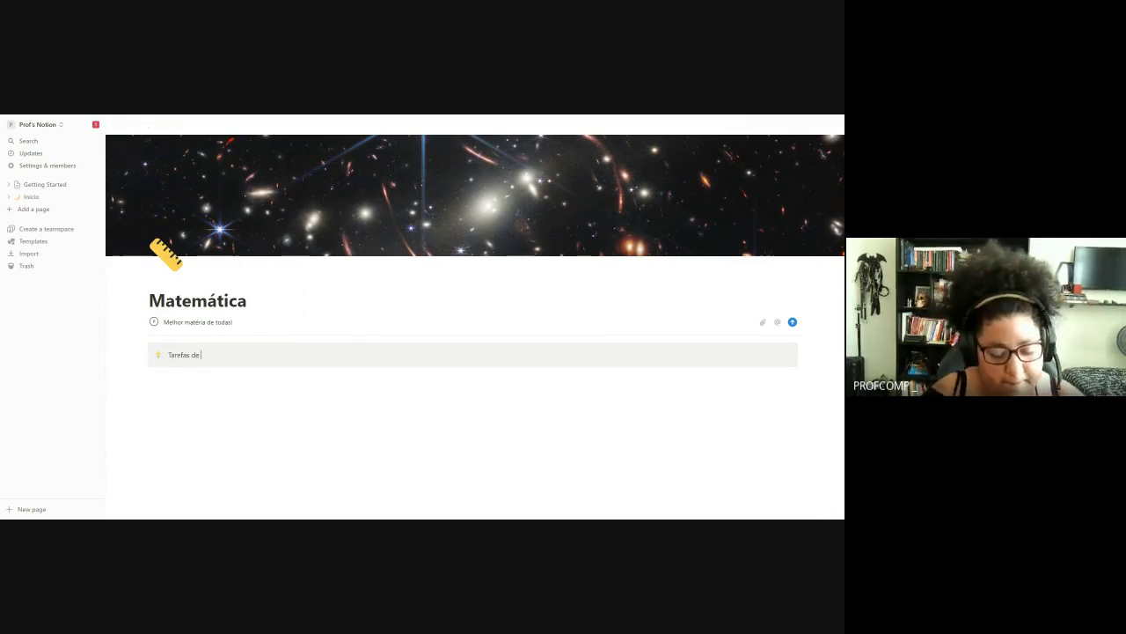
pyautogui.write(' Matemát')
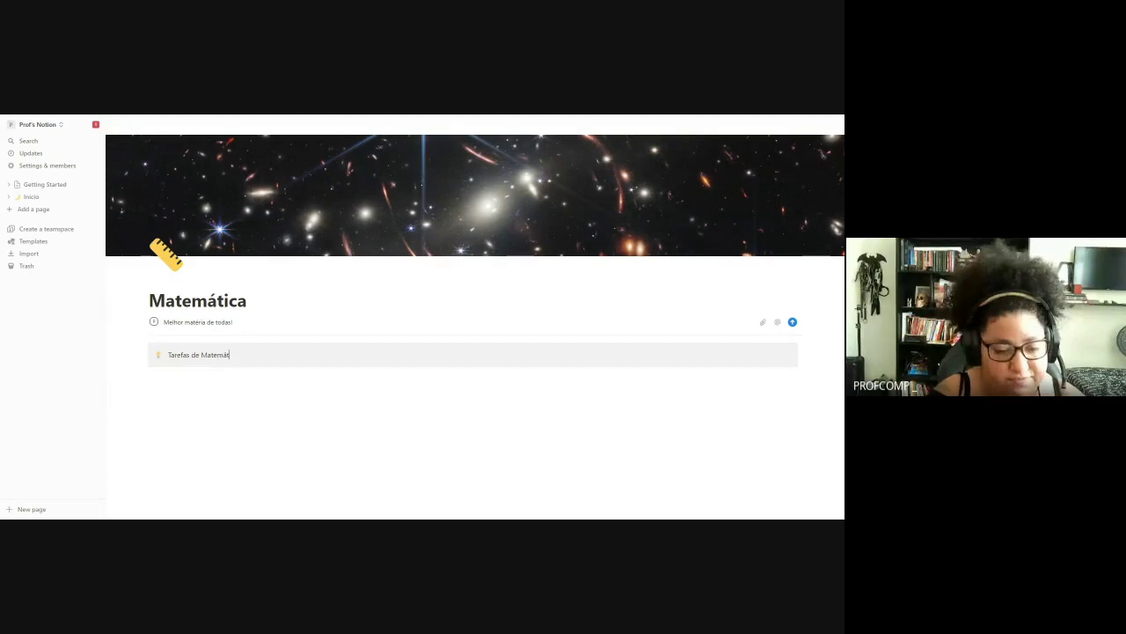
pyautogui.write('ica')
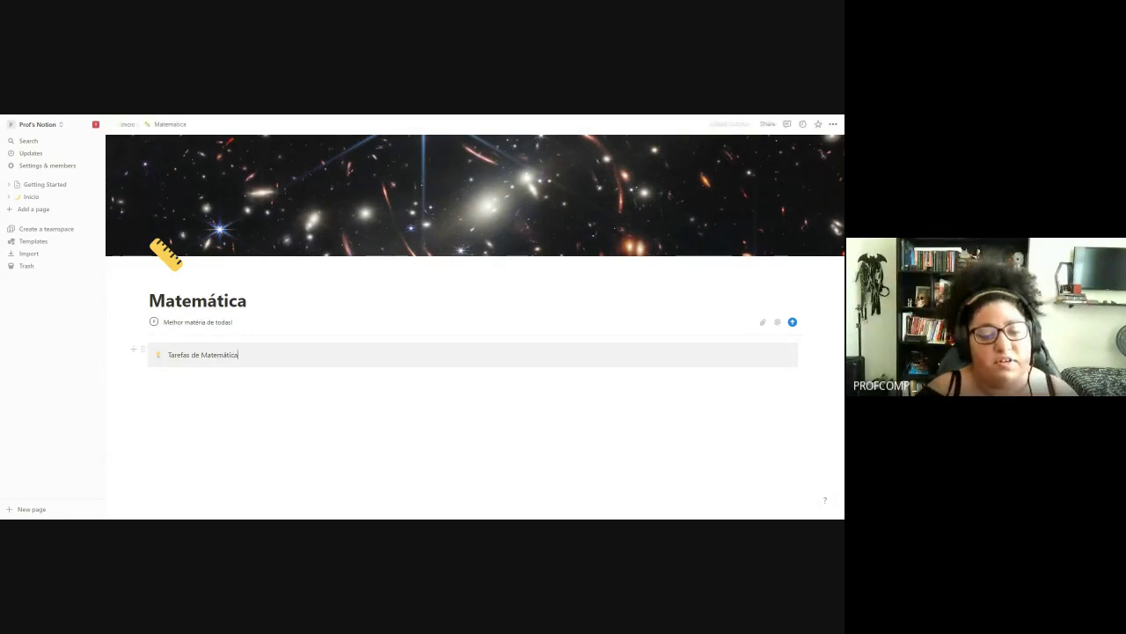
# - Select the whole "Tarefas de Matemática" text and turn the callout into a Heading 2 block
pyautogui.hotkey('shift', 'Left')
pyautogui.hotkey('shift', 'Left')
pyautogui.hotkey('shift', 'Left')
pyautogui.hotkey('shift', 'Left')
pyautogui.hotkey('shift', 'Left')
pyautogui.hotkey('shift', 'Left')
pyautogui.hotkey('shift', 'Left')
pyautogui.hotkey('shift', 'Left')
pyautogui.hotkey('shift', 'Left')
pyautogui.hotkey('shift', 'Left')
pyautogui.hotkey('shift', 'Left')
pyautogui.hotkey('shift', 'Left')
pyautogui.hotkey('shift', 'Left')
pyautogui.hotkey('shift', 'Left')
pyautogui.hotkey('shift', 'Left')
pyautogui.hotkey('shift', 'Left')
pyautogui.hotkey('shift', 'Left')
pyautogui.hotkey('shift', 'Left')
pyautogui.hotkey('shift', 'Left')
pyautogui.hotkey('shift', 'Left')
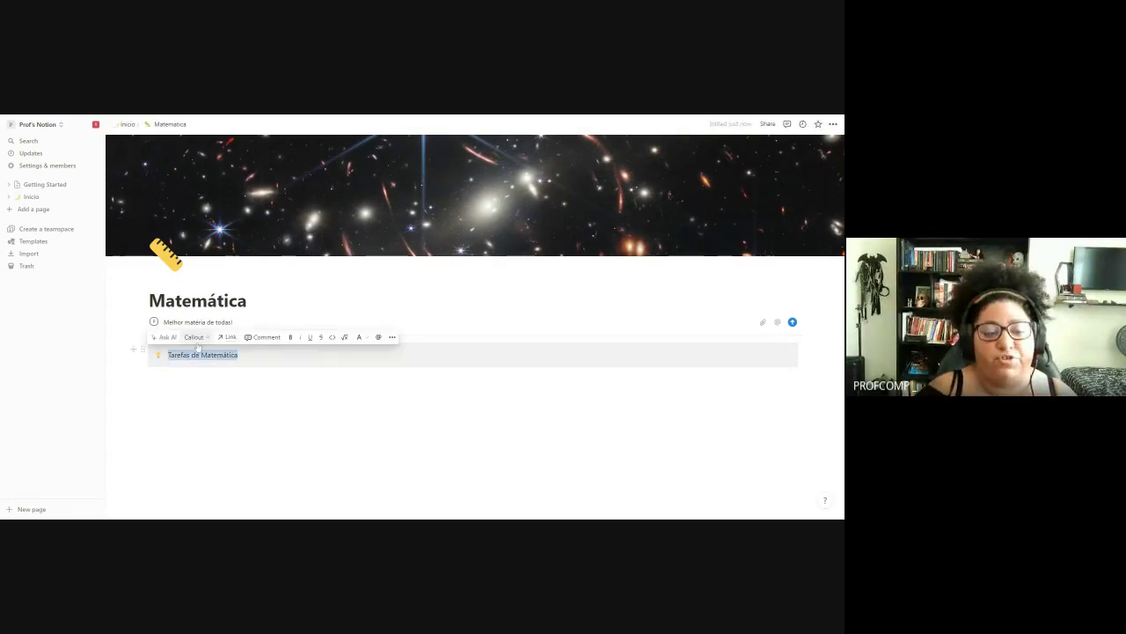
pyautogui.press('Right')
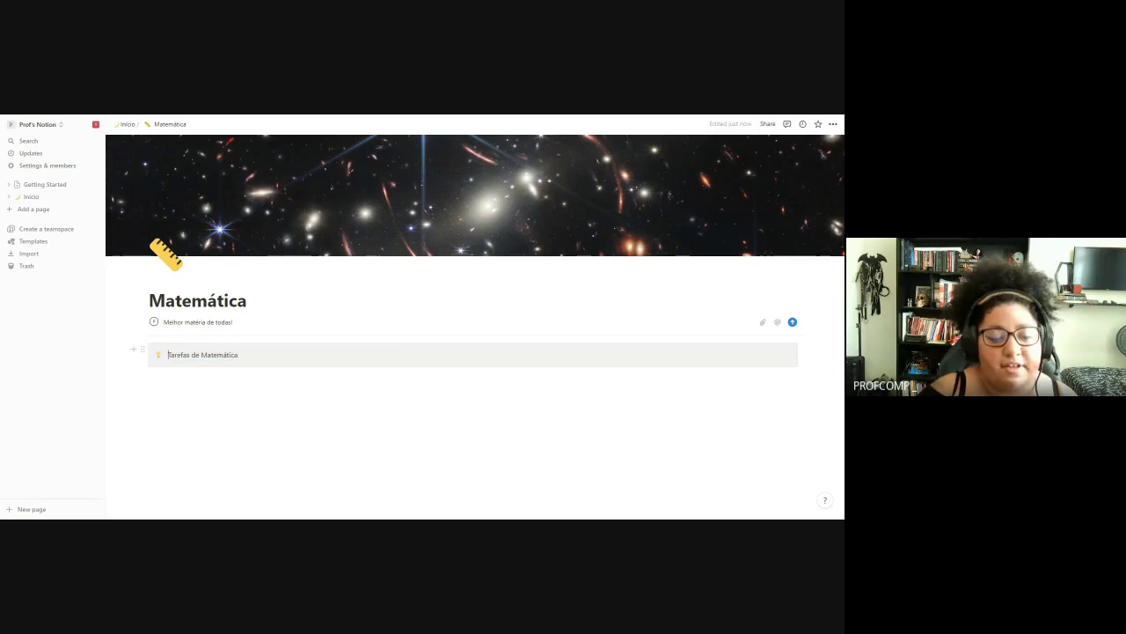
pyautogui.hotkey('shift', 'Left')
pyautogui.hotkey('shift', 'Left')
pyautogui.hotkey('shift', 'Left')
pyautogui.hotkey('shift', 'Left')
pyautogui.hotkey('shift', 'Left')
pyautogui.hotkey('shift', 'Left')
pyautogui.hotkey('shift', 'Left')
pyautogui.hotkey('shift', 'Left')
pyautogui.hotkey('shift', 'Left')
pyautogui.hotkey('shift', 'Left')
pyautogui.hotkey('shift', 'Left')
pyautogui.hotkey('shift', 'Left')
pyautogui.hotkey('shift', 'Left')
pyautogui.hotkey('shift', 'Left')
pyautogui.hotkey('shift', 'Left')
pyautogui.hotkey('shift', 'Left')
pyautogui.hotkey('shift', 'Left')
pyautogui.hotkey('shift', 'Left')
pyautogui.hotkey('shift', 'Left')
pyautogui.hotkey('shift', 'Left')
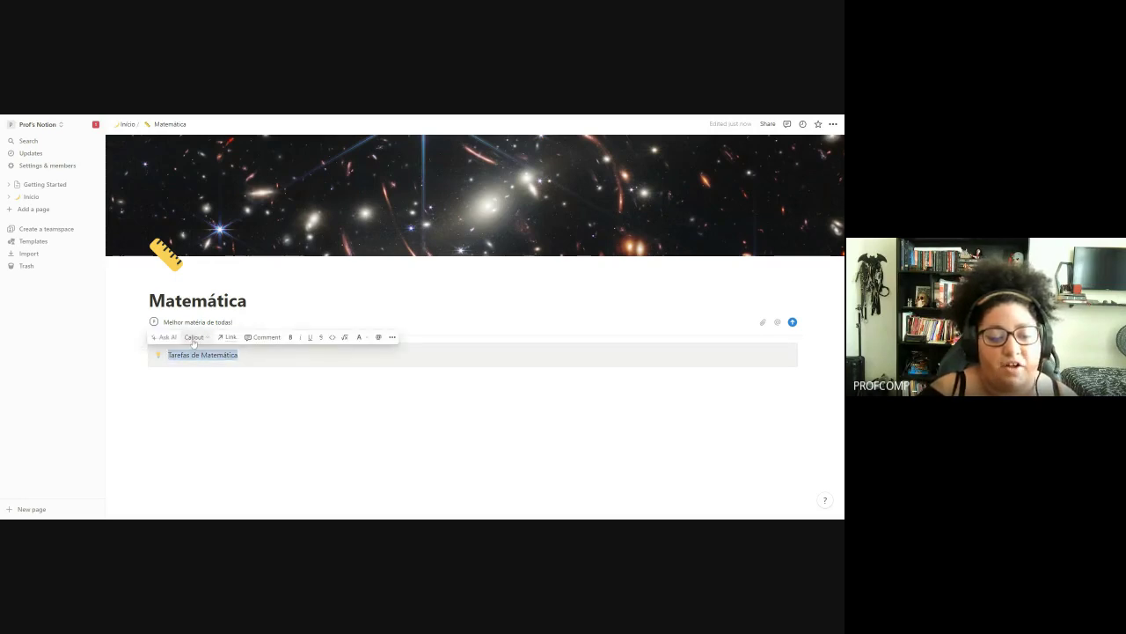
pyautogui.click(193, 338)
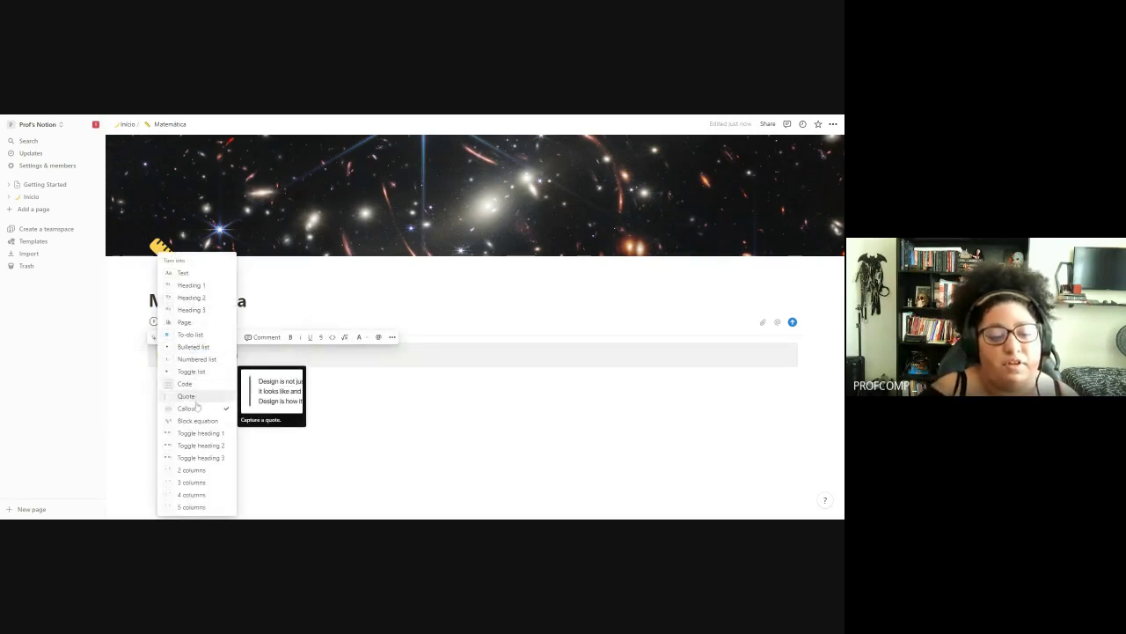
pyautogui.click(193, 297)
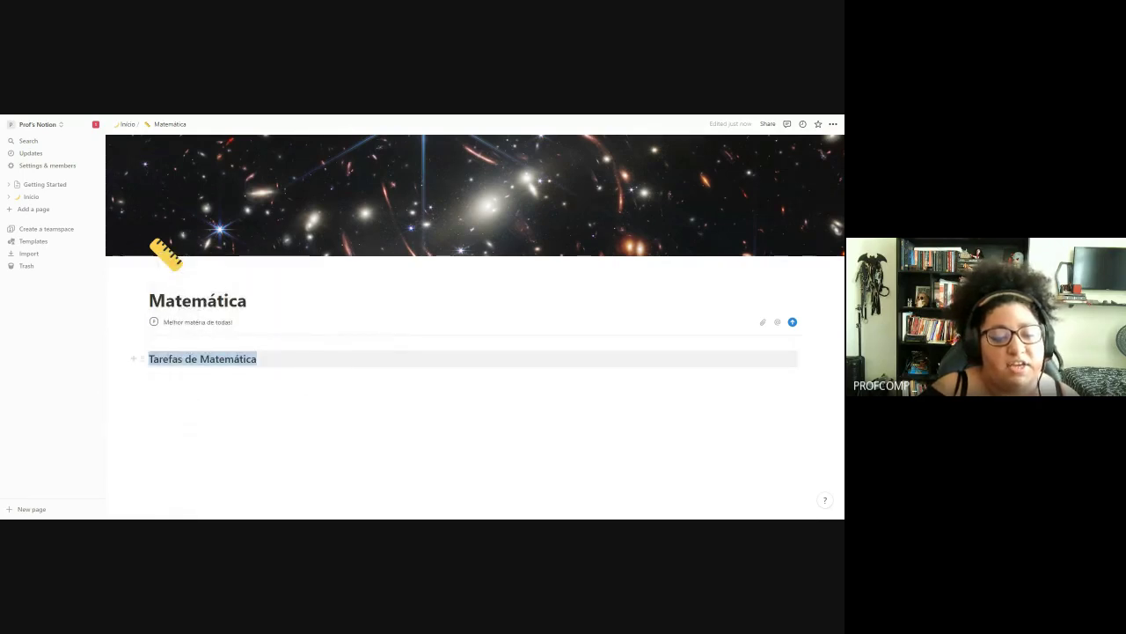
# - Give the "Tarefas de Matemática" heading a blue background
pyautogui.click(146, 377)
pyautogui.click(145, 359)
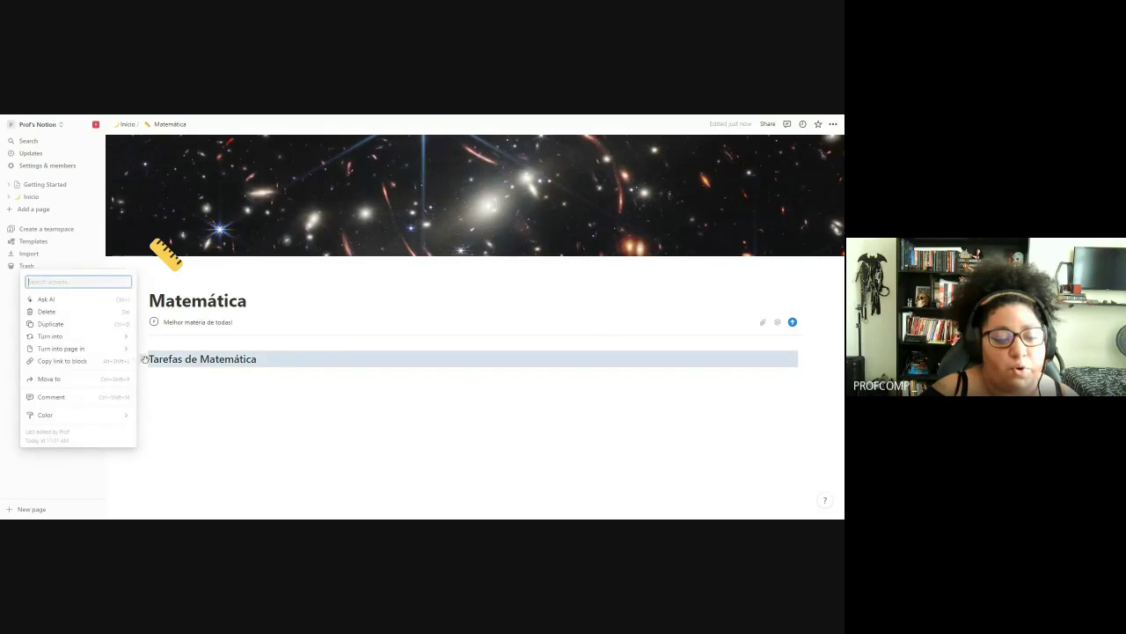
pyautogui.moveTo(79, 414)
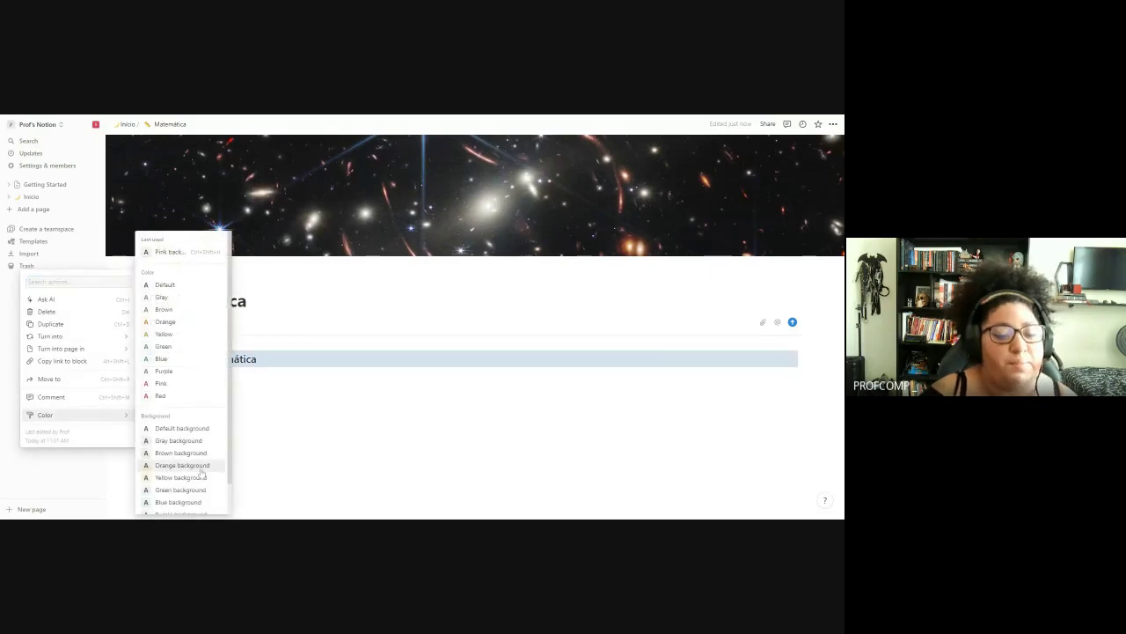
pyautogui.scroll(-1, 200, 471)
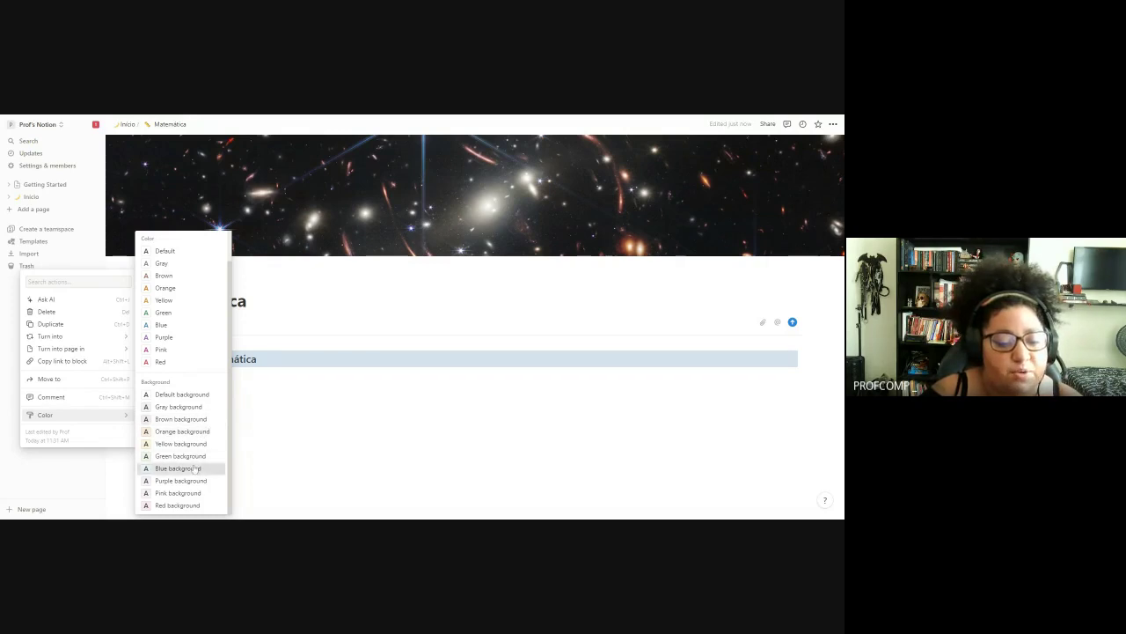
pyautogui.click(192, 469)
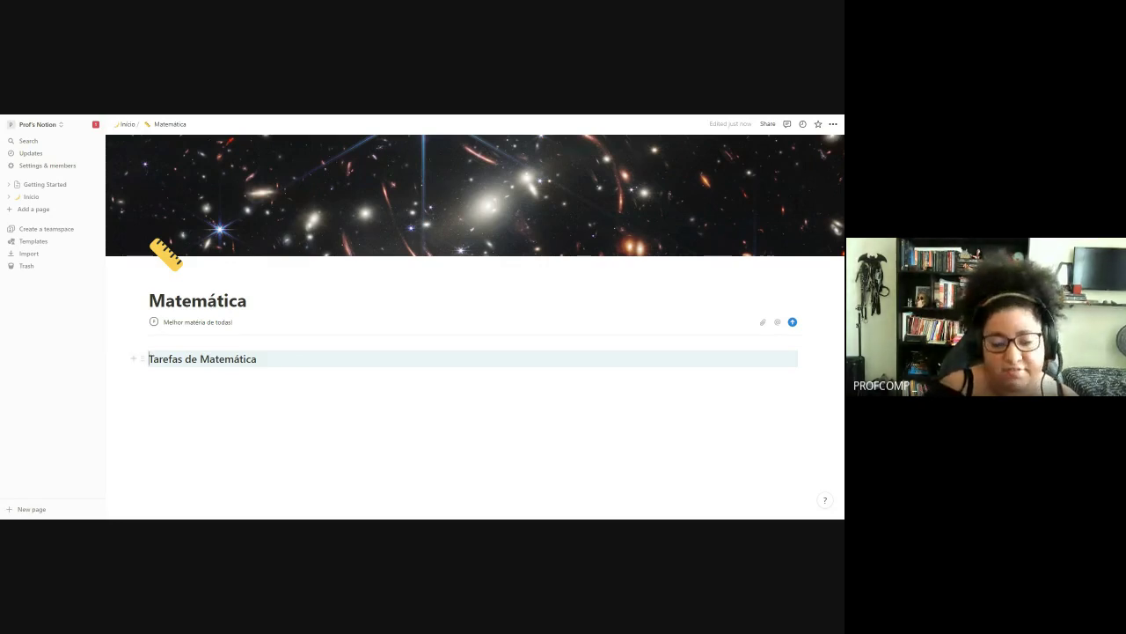
# - Add a line above the "Tarefas de Matemática" heading and make it an empty Heading 3
pyautogui.press('Return')
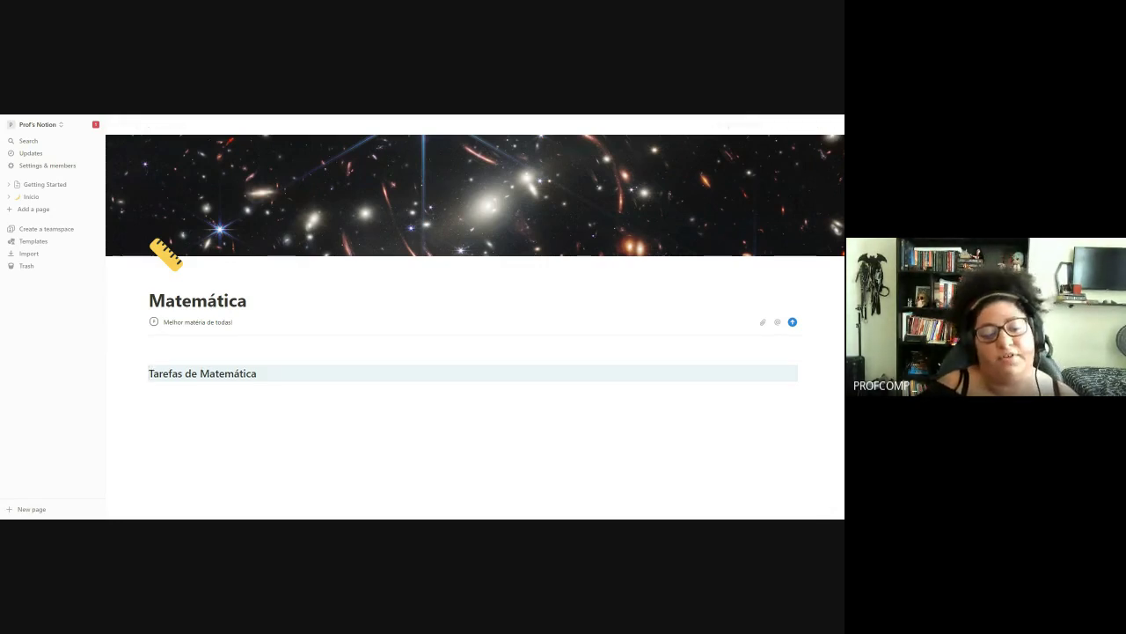
pyautogui.click(176, 347)
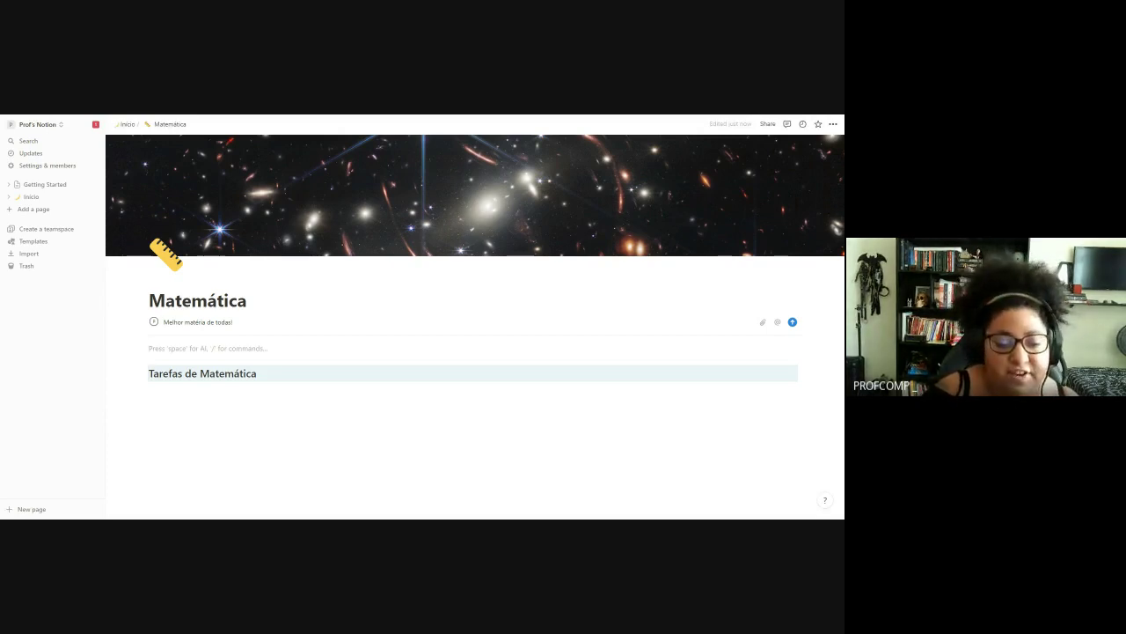
pyautogui.write('/')
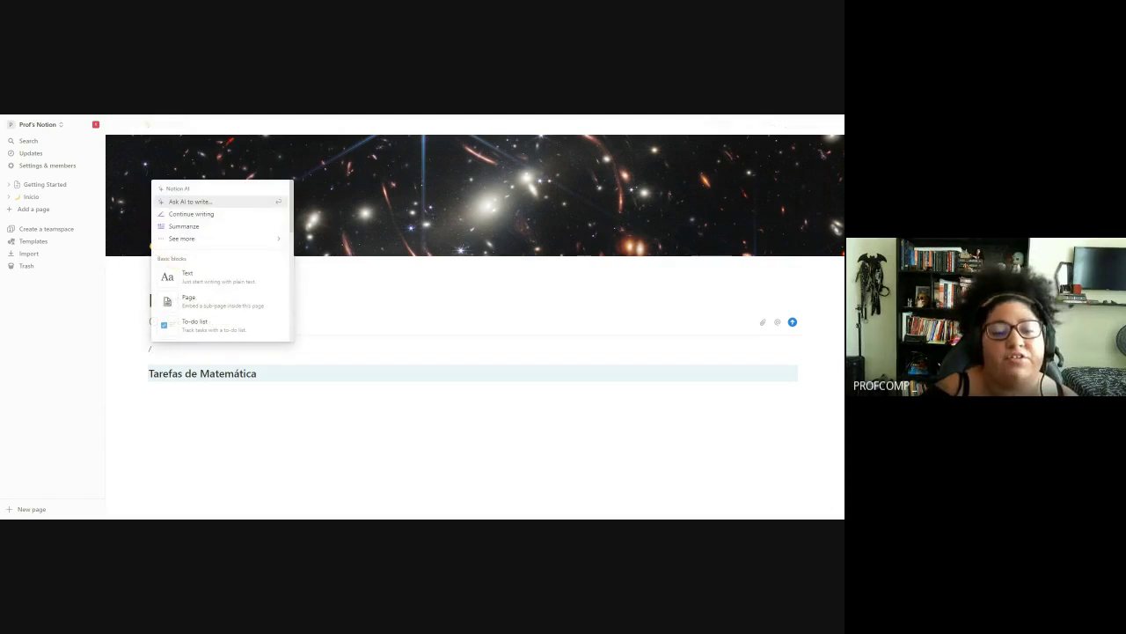
pyautogui.scroll(-3, 220, 282)
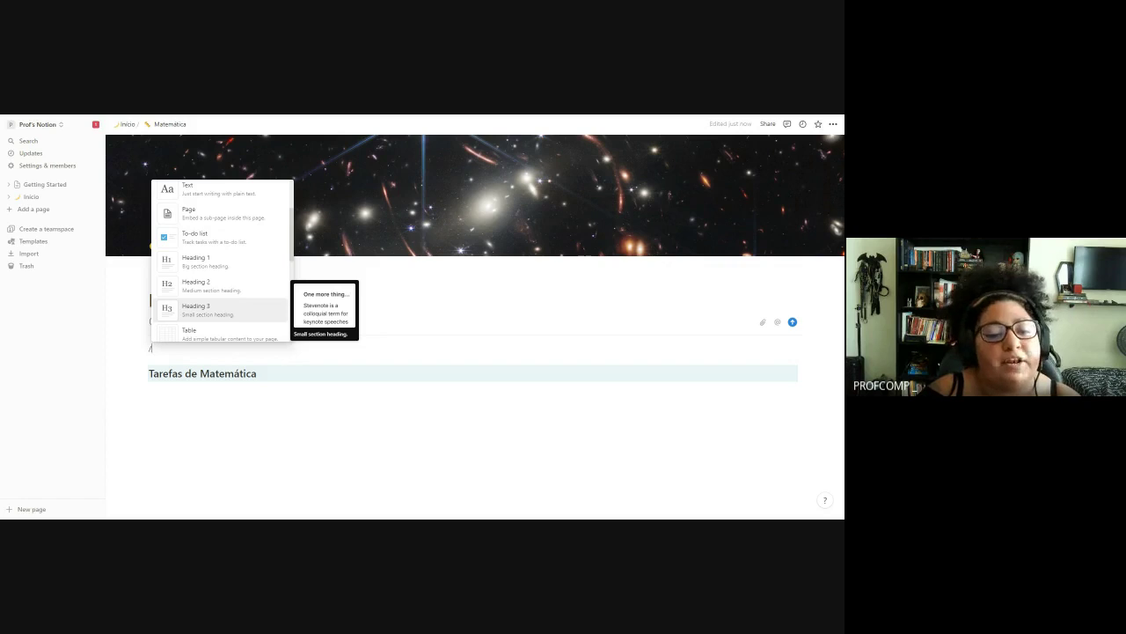
pyautogui.click(232, 316)
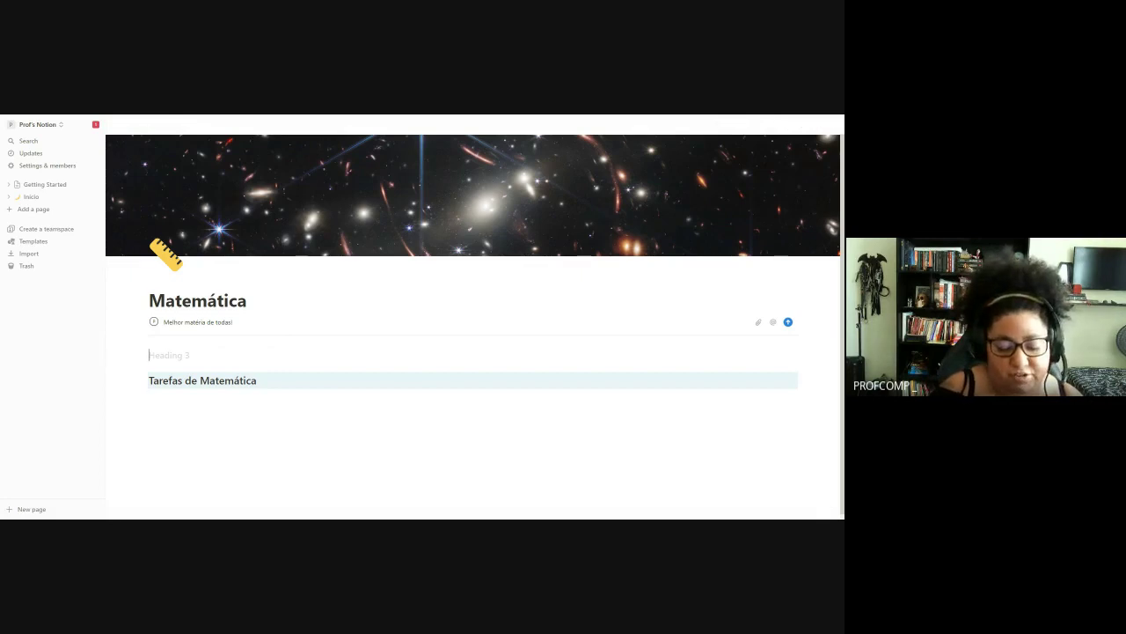
# - Write "Professora/Professor/Professori" in the empty Heading 3 above "Tarefas de Matemática"
pyautogui.write('Profess')
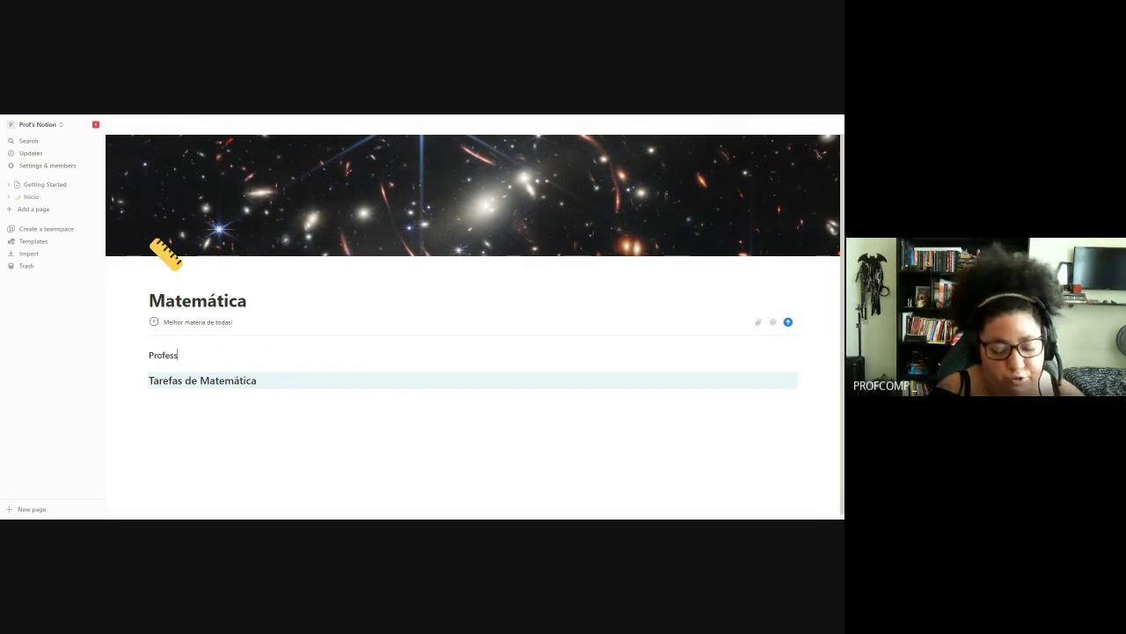
pyautogui.write('ora/')
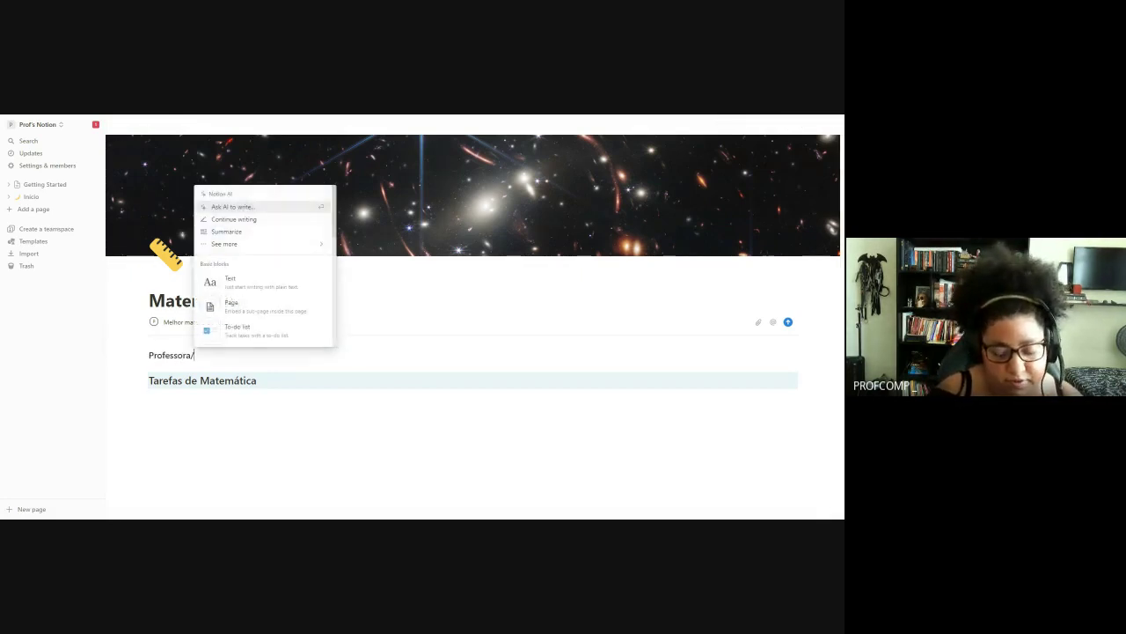
pyautogui.write('Professor')
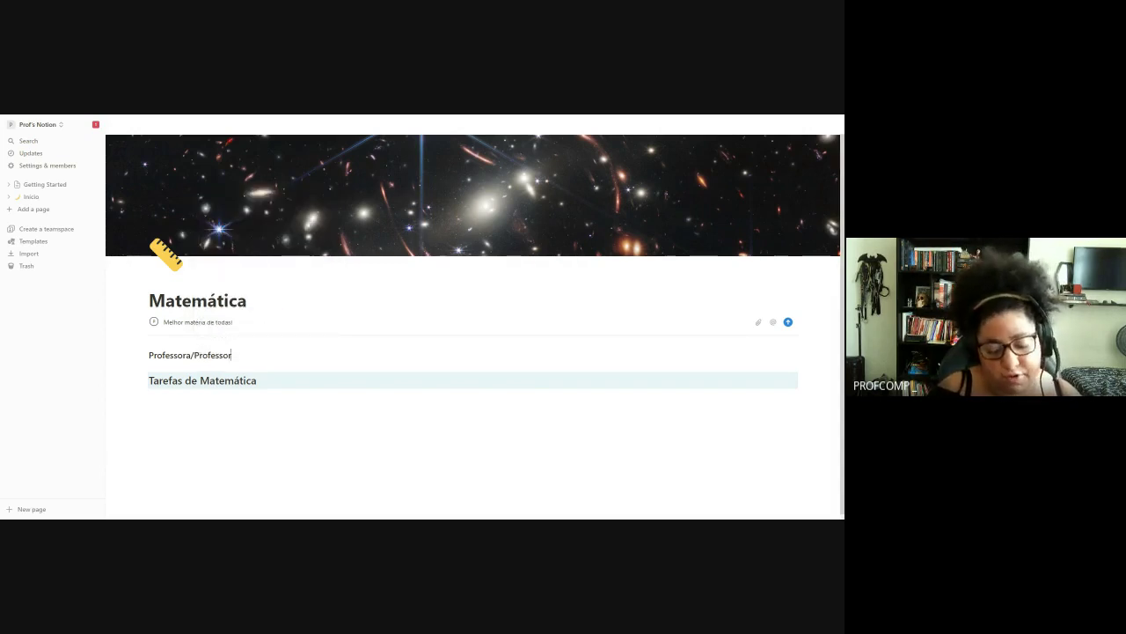
pyautogui.write('/Profess')
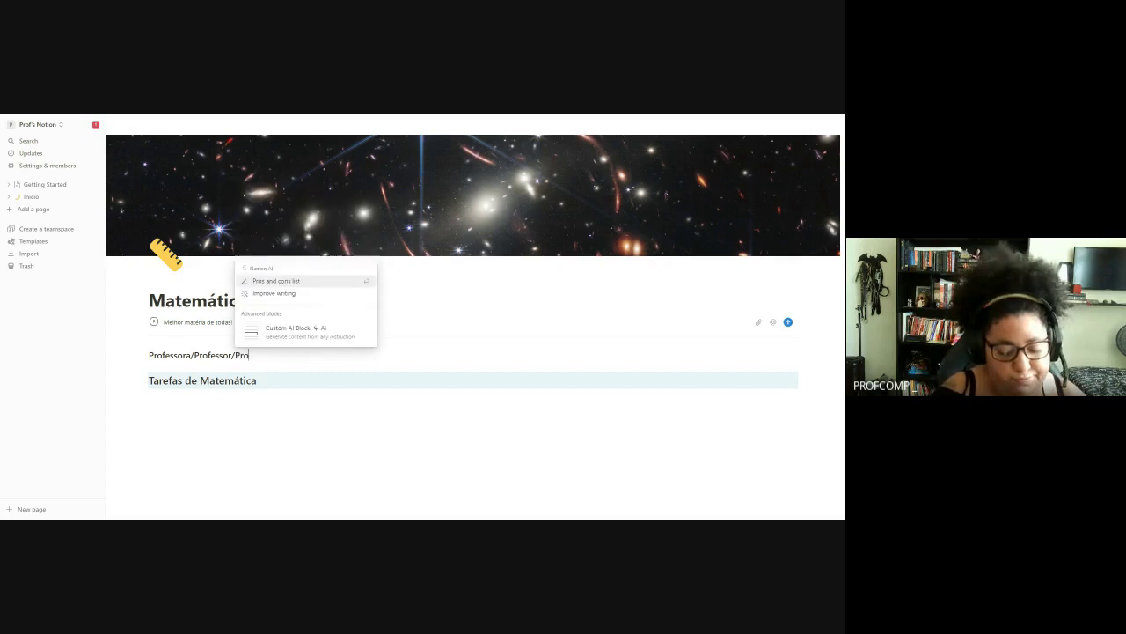
pyautogui.write('orie')
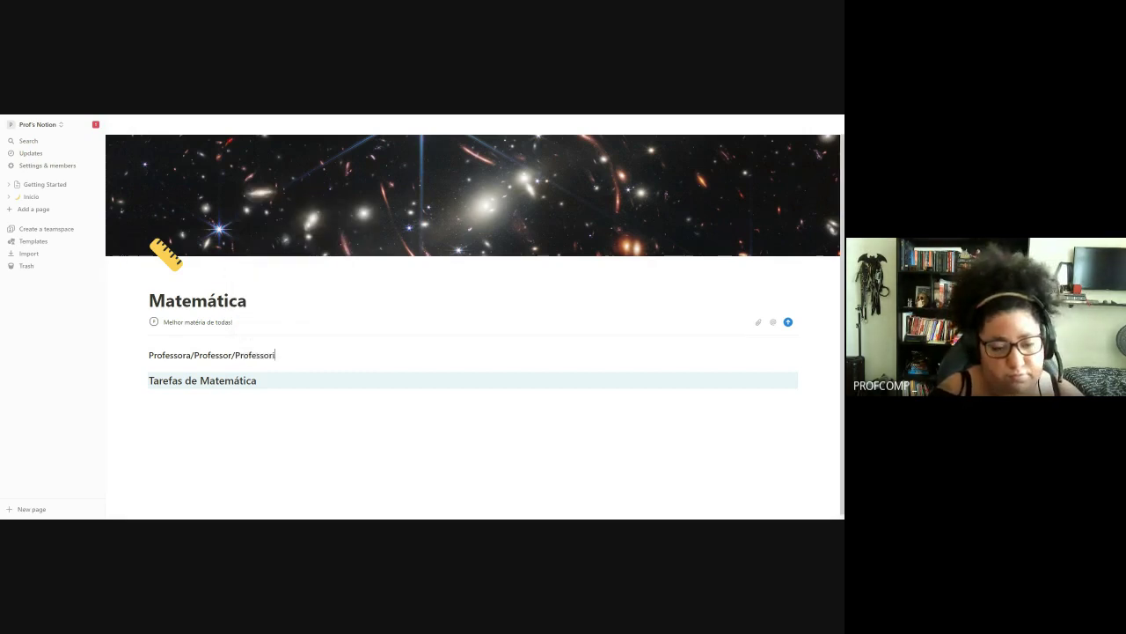
# - Shorten the Heading 3 text above "Tarefas de Matemática" to "Prof:"
pyautogui.press('BackSpace')
pyautogui.press('BackSpace')
pyautogui.press('BackSpace')
pyautogui.press('BackSpace')
pyautogui.press('BackSpace')
pyautogui.press('BackSpace')
pyautogui.press('BackSpace')
pyautogui.press('BackSpace')
pyautogui.press('BackSpace')
pyautogui.press('BackSpace')
pyautogui.press('BackSpace')
pyautogui.press('BackSpace')
pyautogui.press('BackSpace')
pyautogui.press('BackSpace')
pyautogui.press('BackSpace')
pyautogui.press('BackSpace')
pyautogui.press('BackSpace')
pyautogui.press('BackSpace')
pyautogui.press('BackSpace')
pyautogui.press('BackSpace')
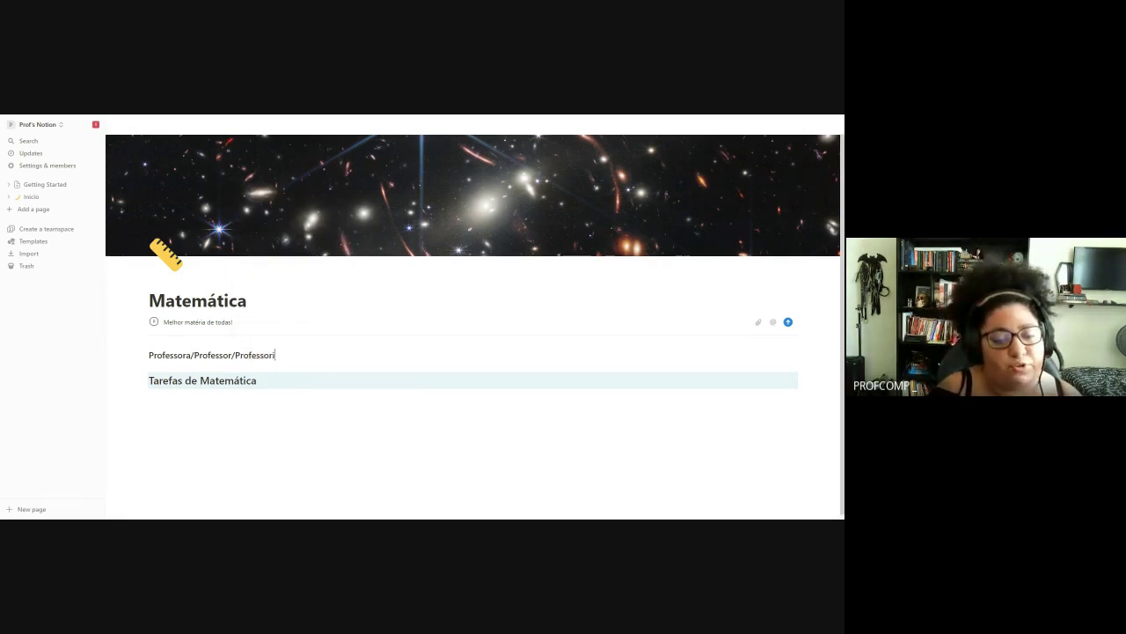
pyautogui.press('BackSpace')
pyautogui.press('BackSpace')
pyautogui.press('BackSpace')
pyautogui.press('BackSpace')
pyautogui.press('BackSpace')
pyautogui.press('BackSpace')
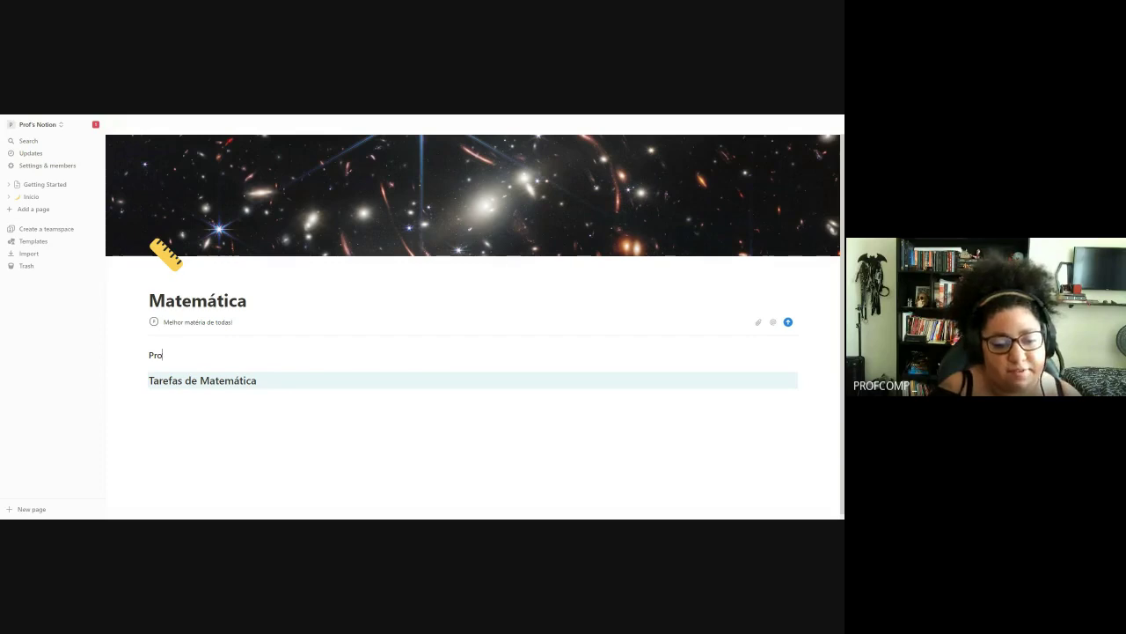
pyautogui.write('f:')
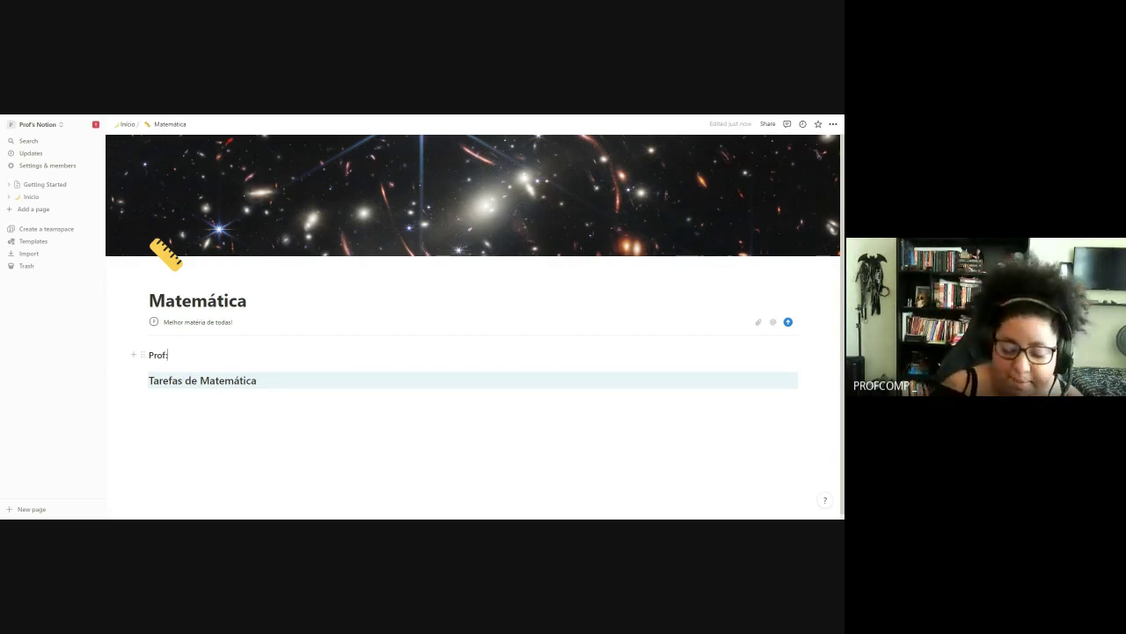
# - Add two plain text lines beneath the "Prof:" heading: "Cronograma da disciplina" and "Ementa da disciplina"
pyautogui.press('Return')
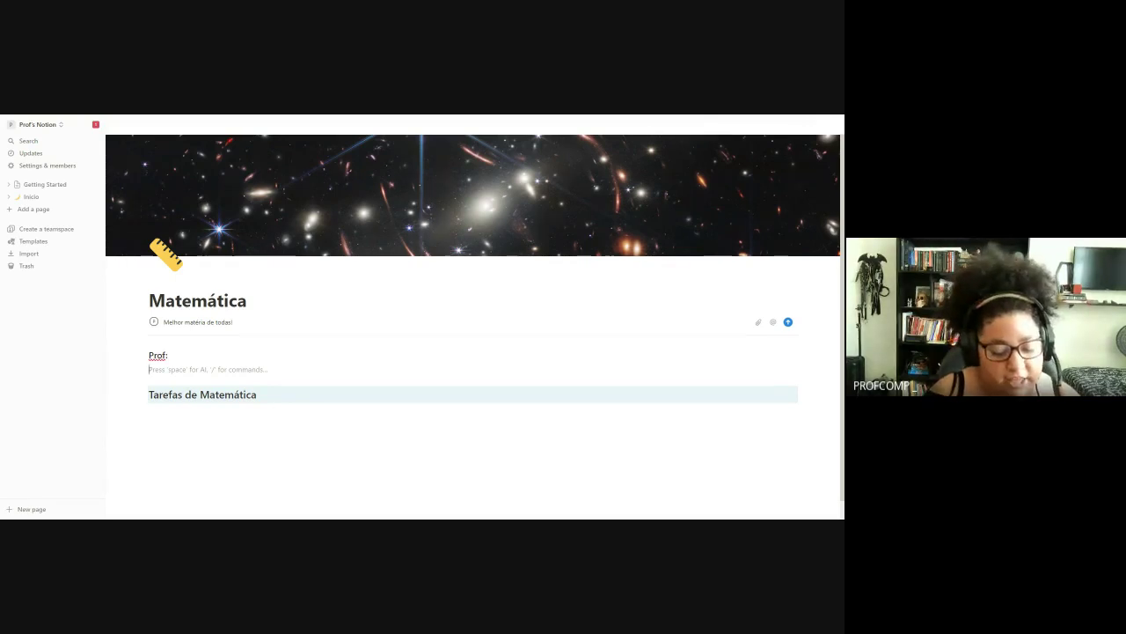
pyautogui.write('cronograma')
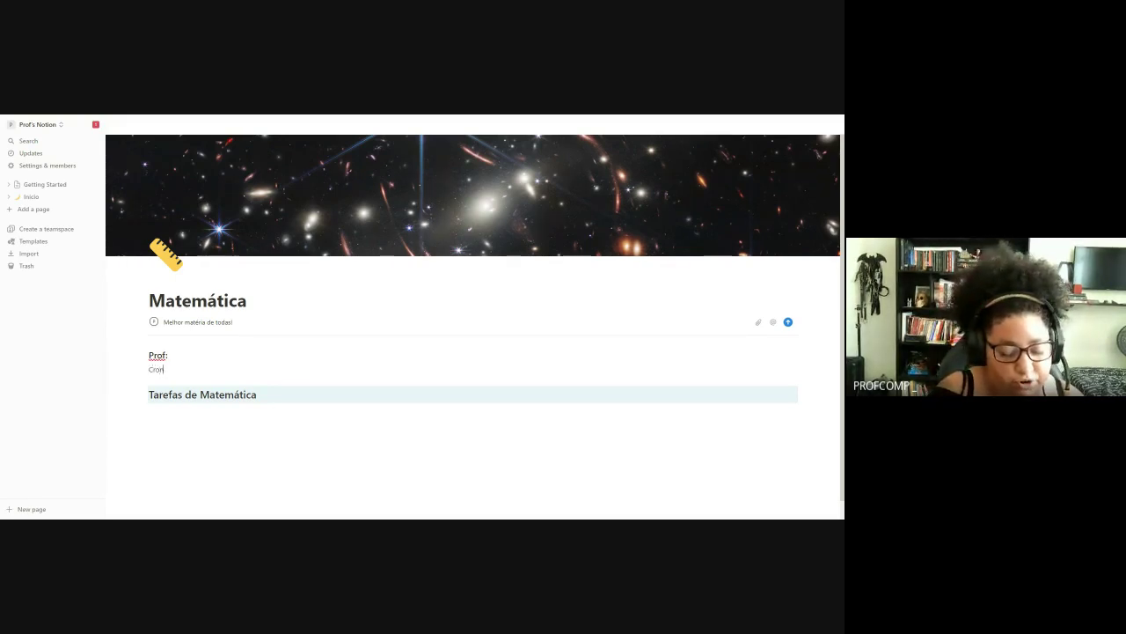
pyautogui.write(' d')
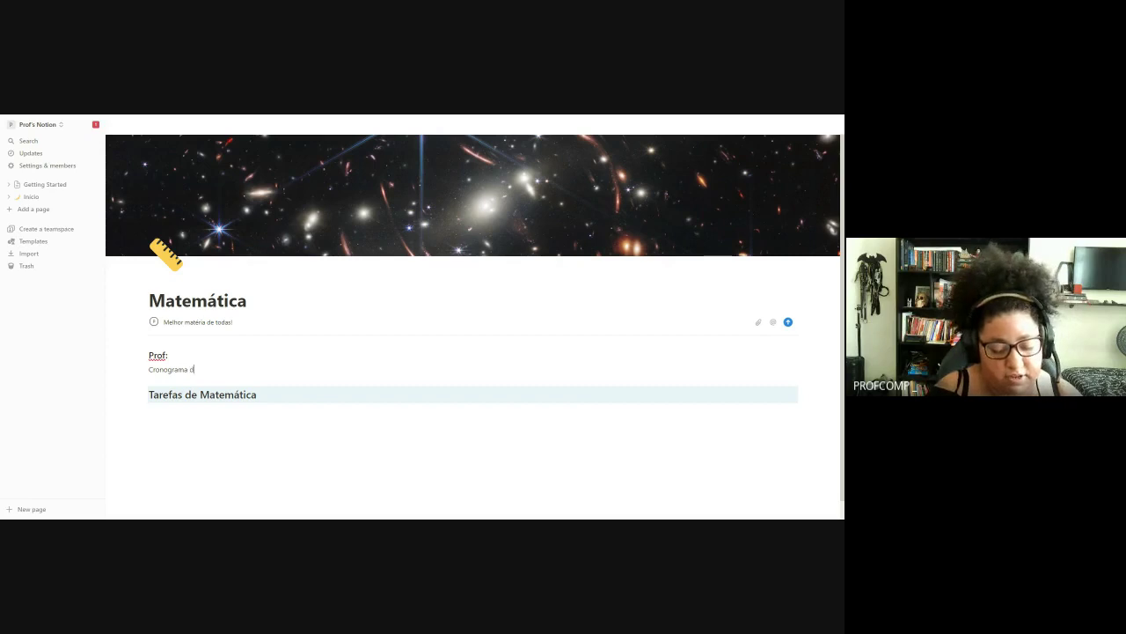
pyautogui.write('a')
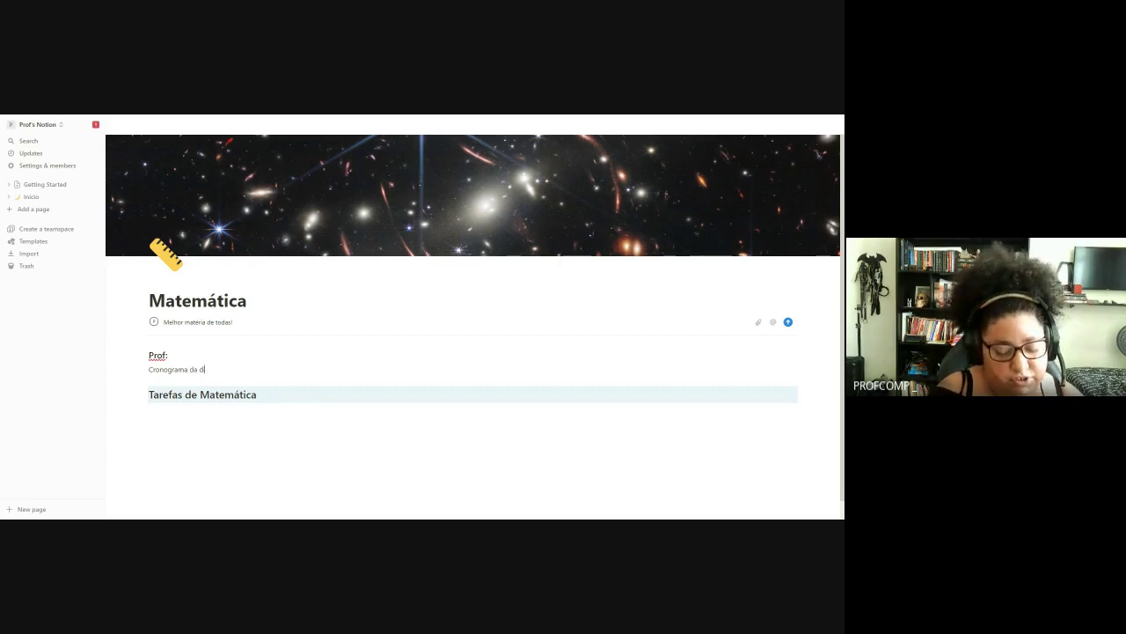
pyautogui.write(' disciplina')
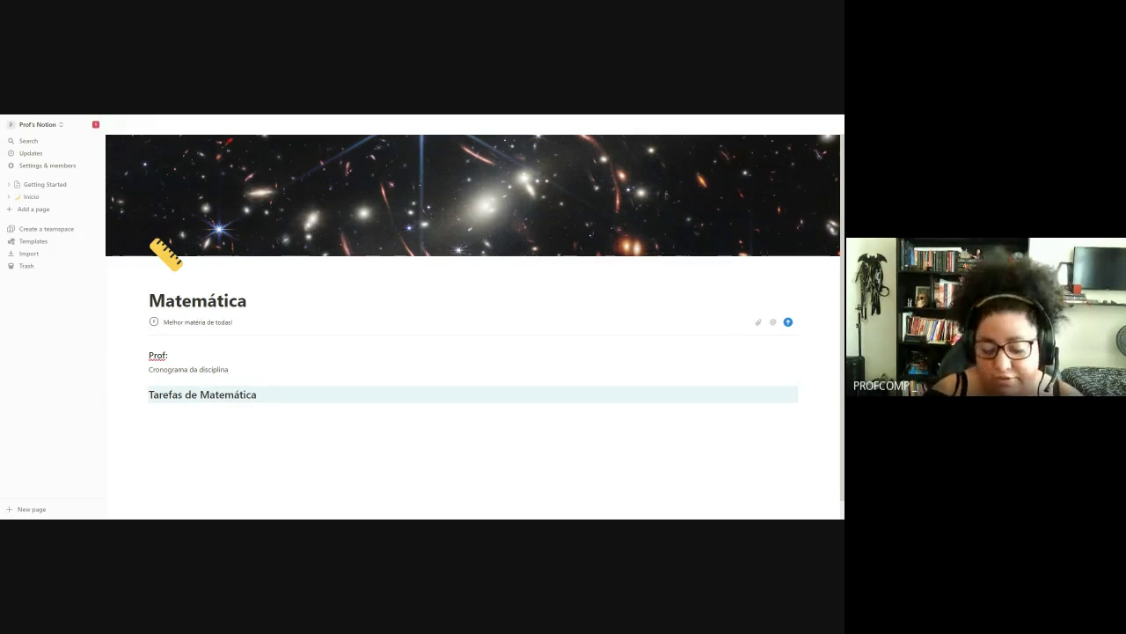
pyautogui.press('Return')
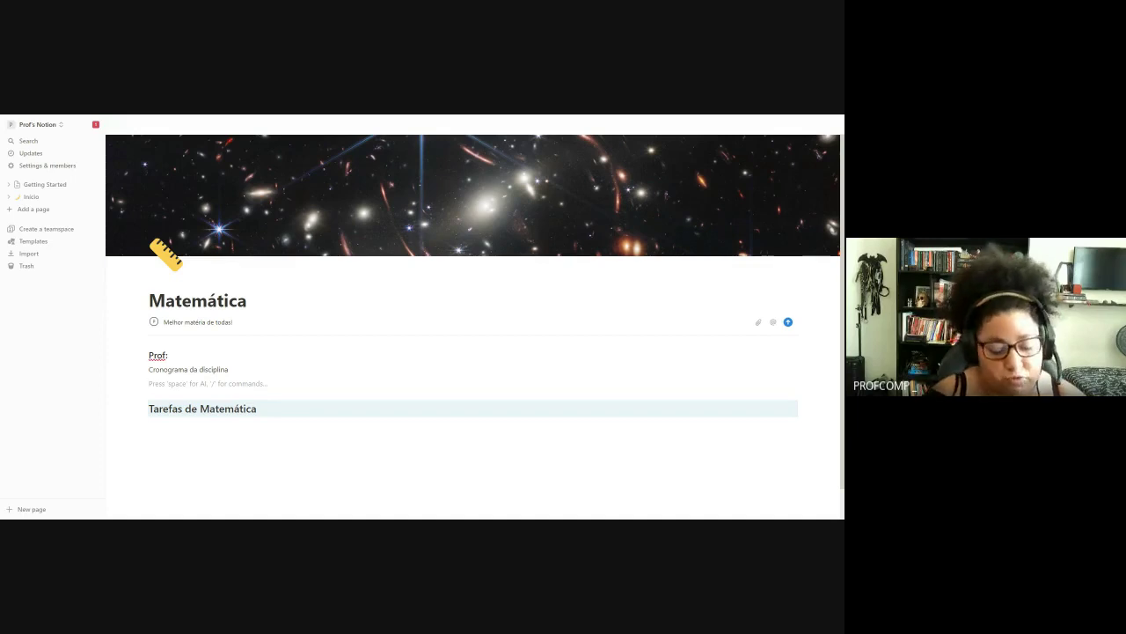
pyautogui.write('Emen')
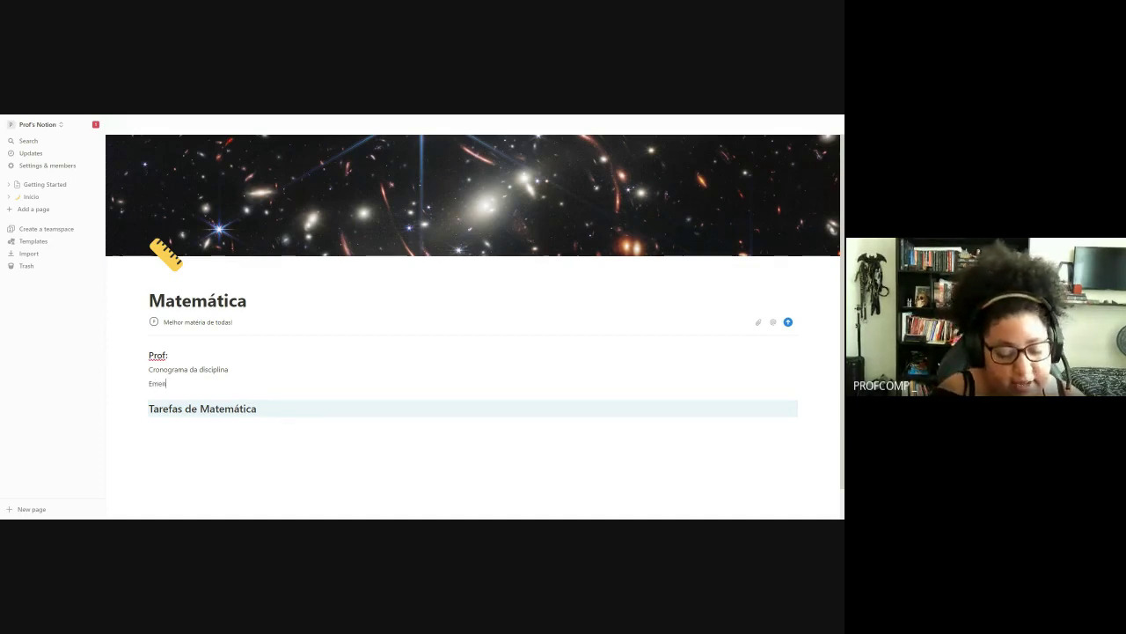
pyautogui.write('ta da discipl')
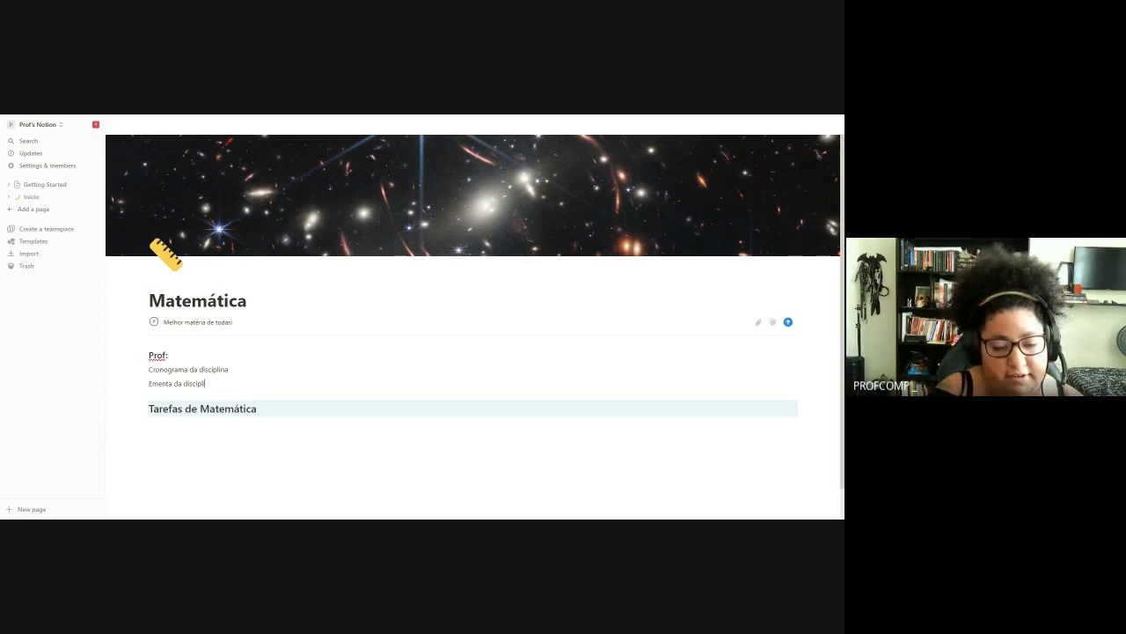
pyautogui.write('ina')
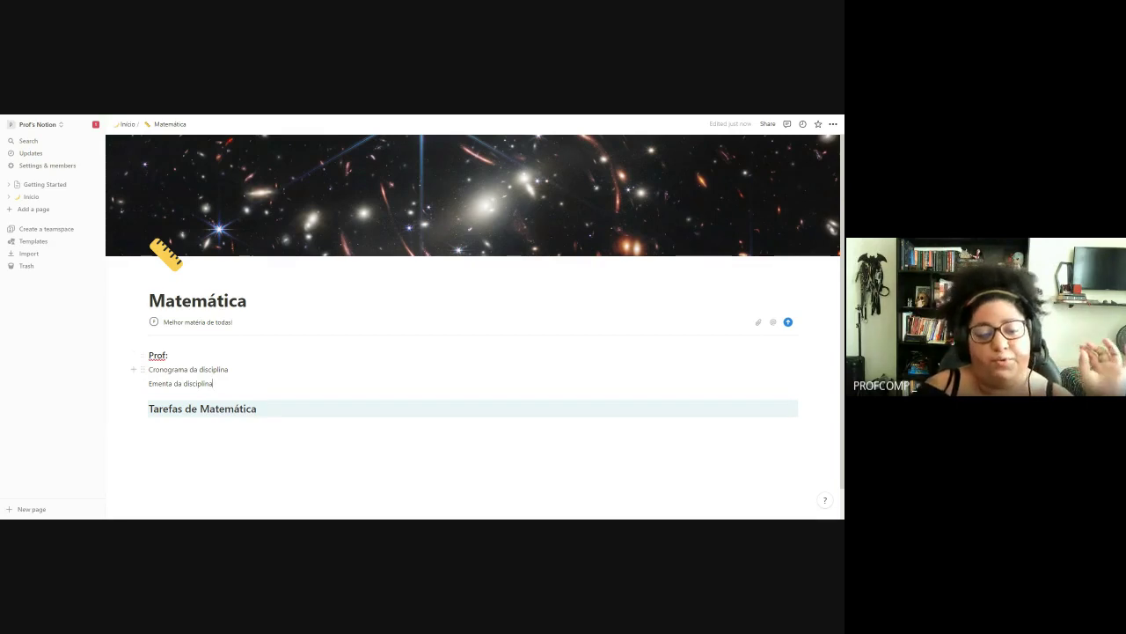
pyautogui.write(':')
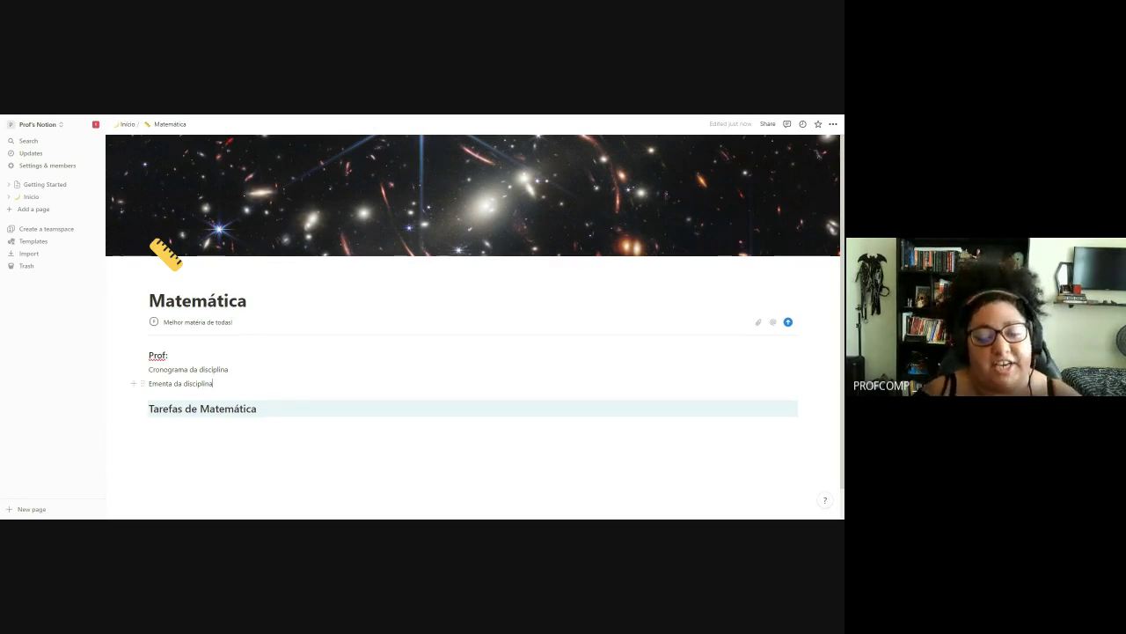
pyautogui.click(213, 384)
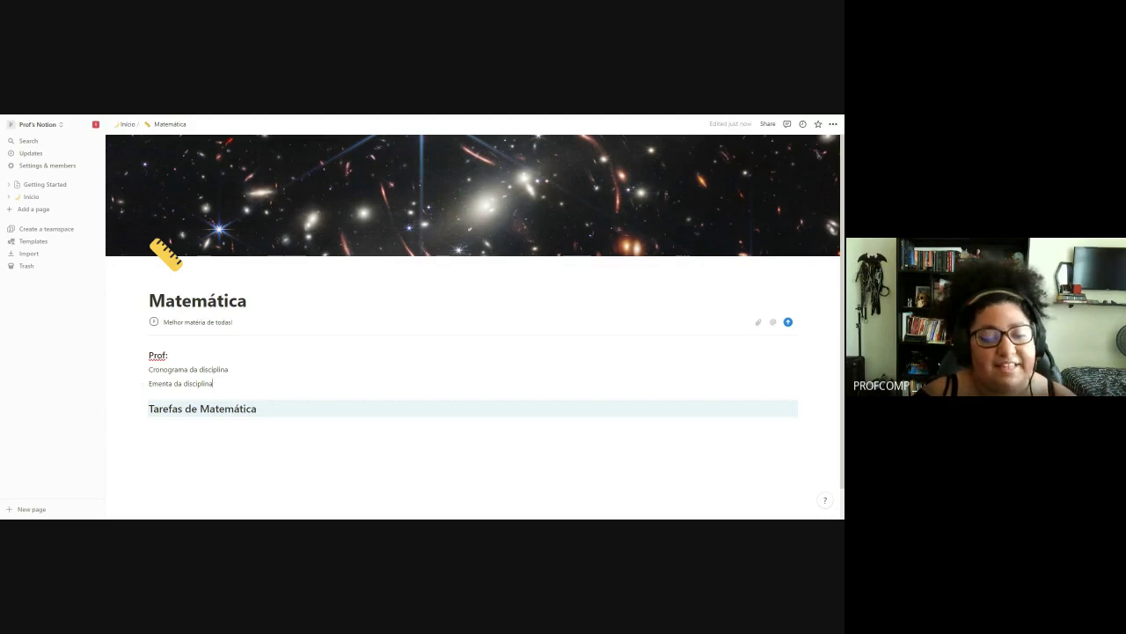
pyautogui.click(176, 424)
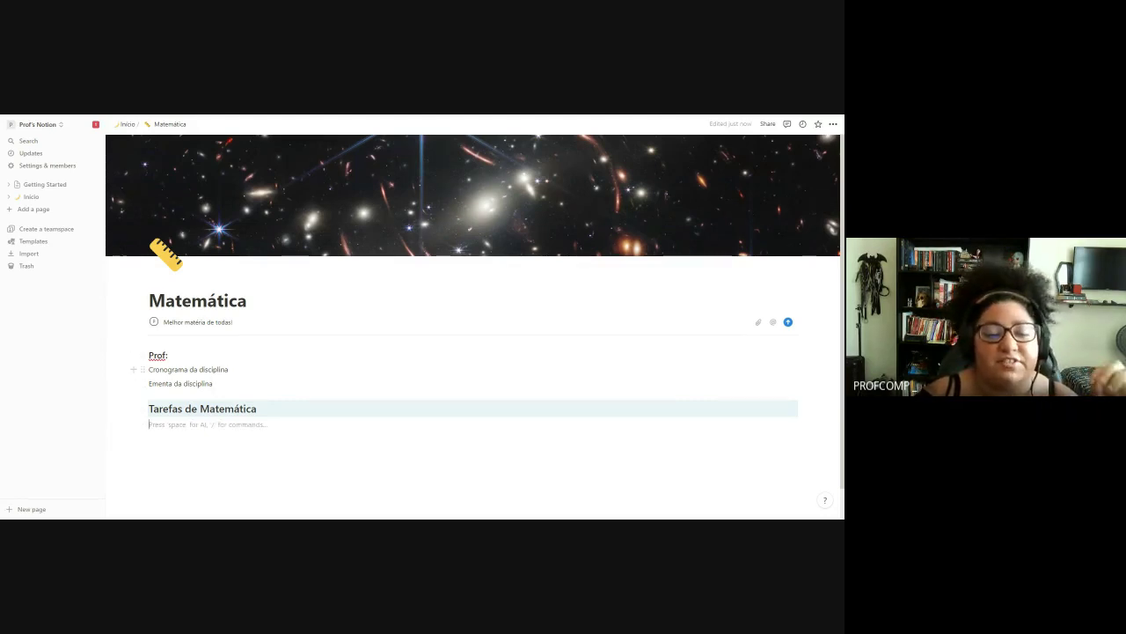
# - Go to the Início page, view its Matemática sub-page from there, and return to Início
pyautogui.click(53, 198)
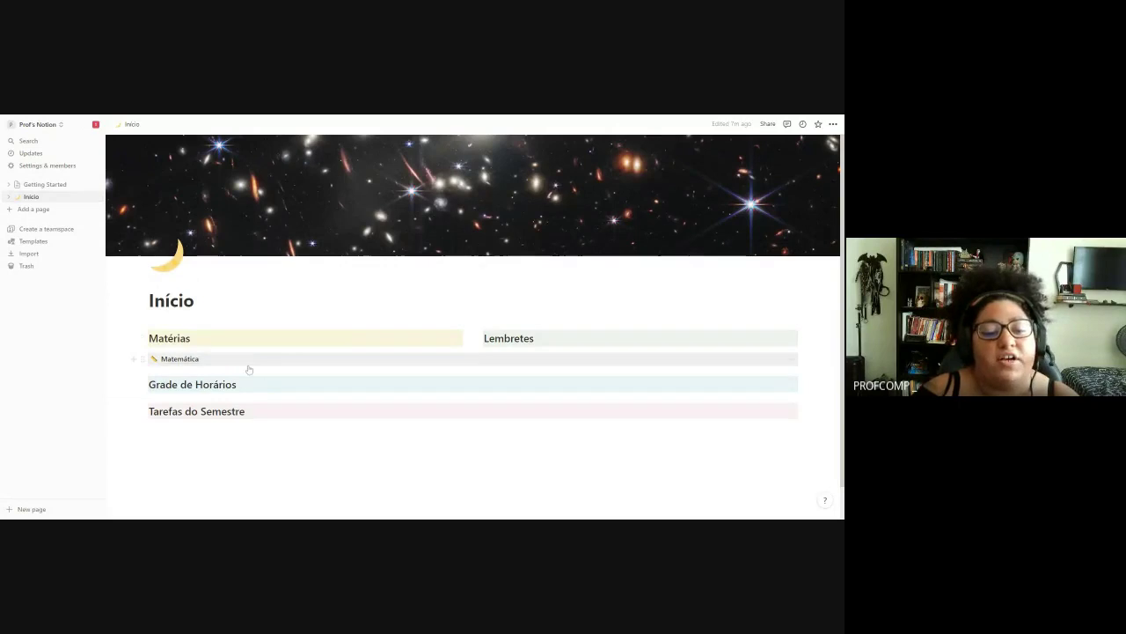
pyautogui.scroll(-1, 246, 370)
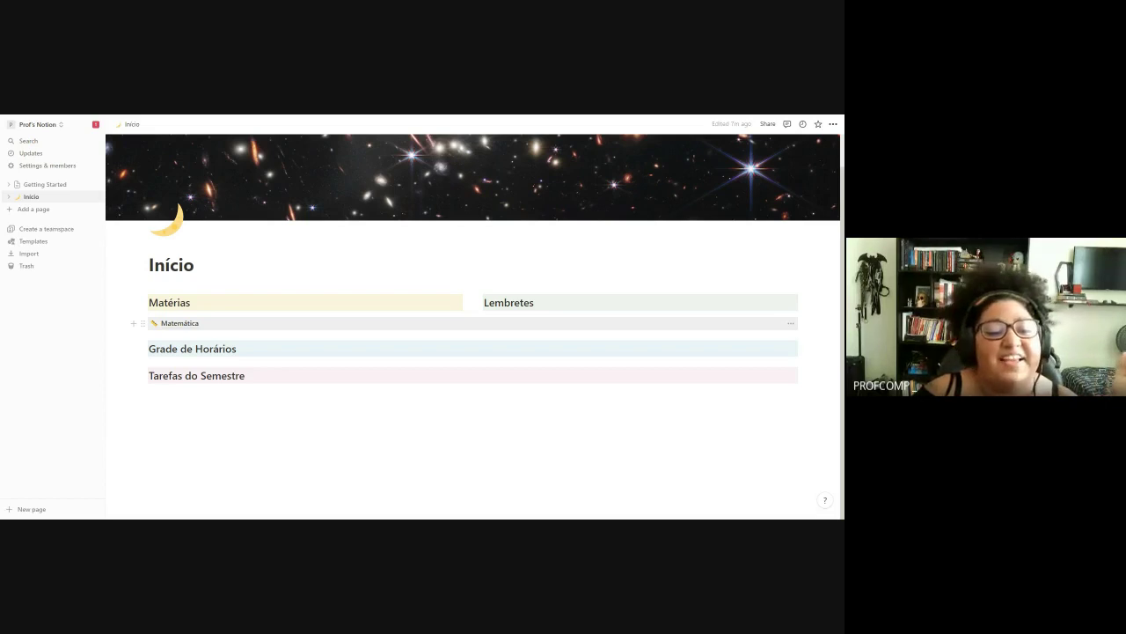
pyautogui.click(189, 326)
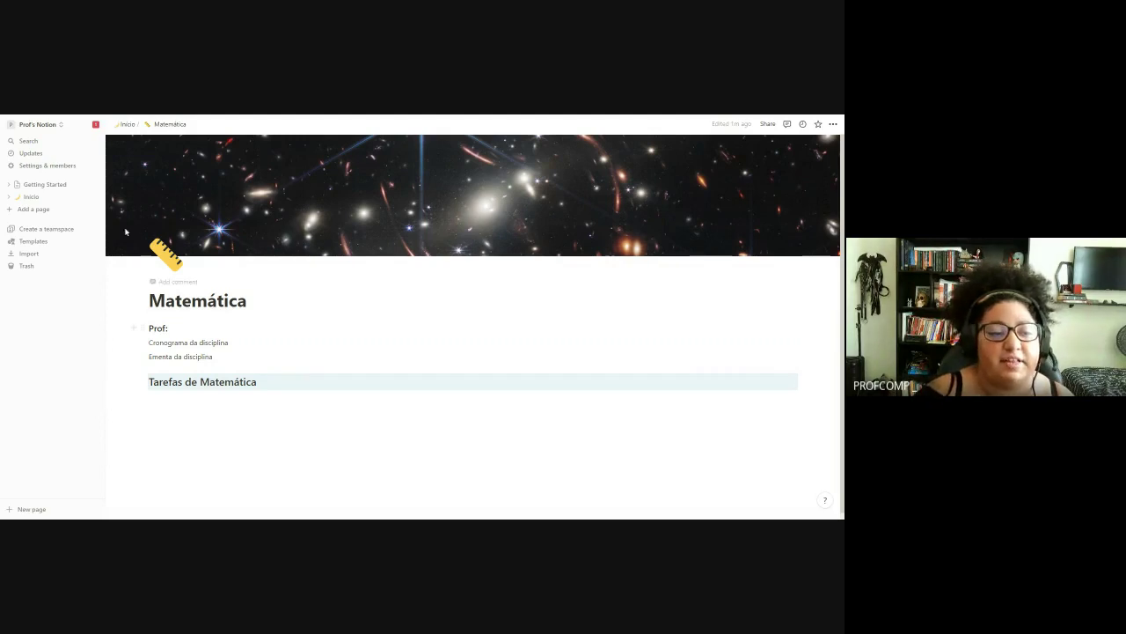
pyautogui.click(58, 197)
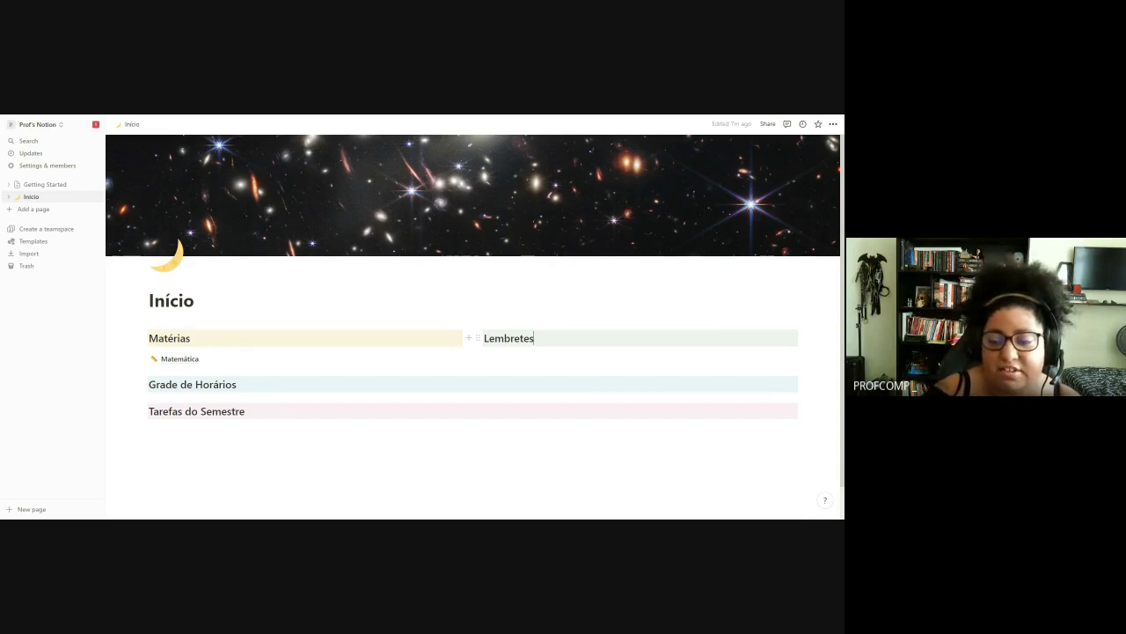
# - Add a single empty text line beneath the "Lembretes" heading on the Início page
pyautogui.press('Return')
pyautogui.press('BackSpace')
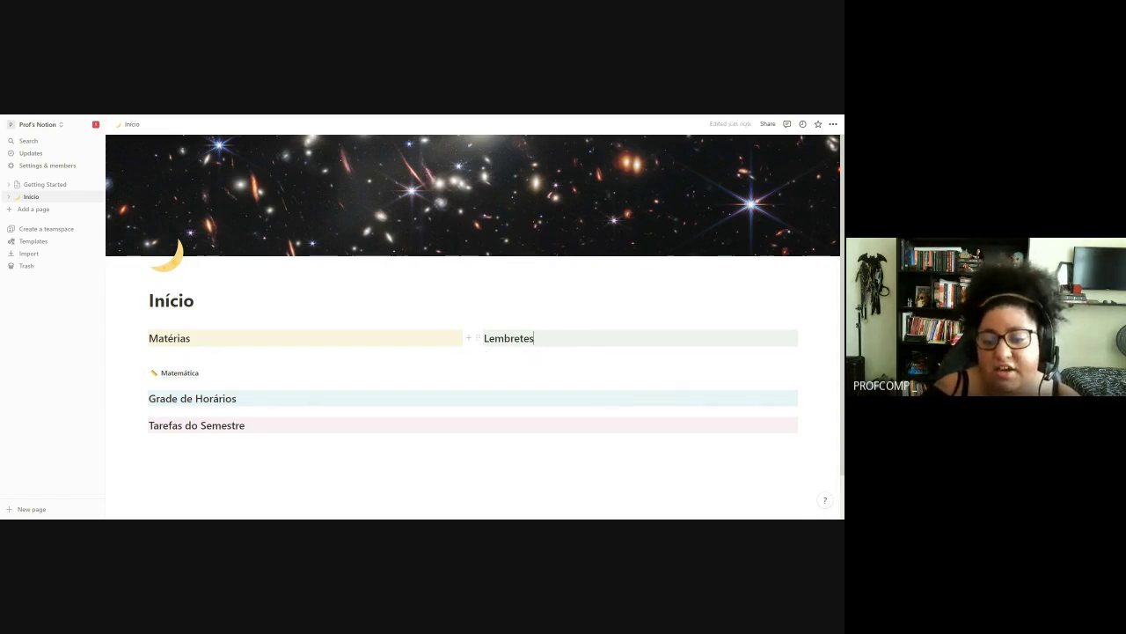
pyautogui.press('Down')
pyautogui.press('Up')
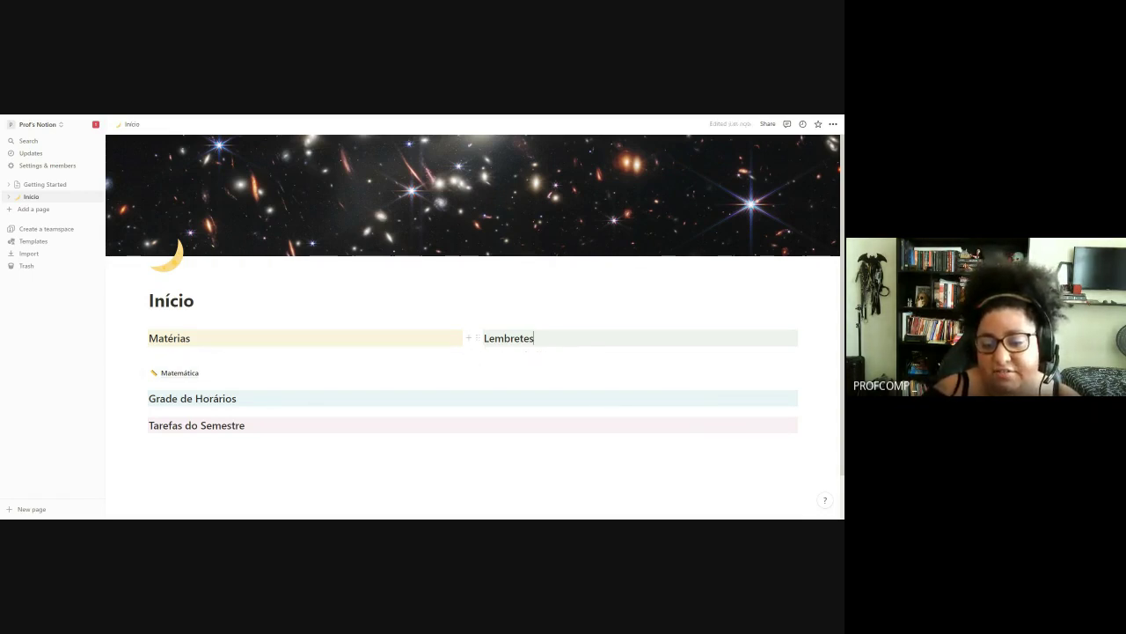
pyautogui.press('Return')
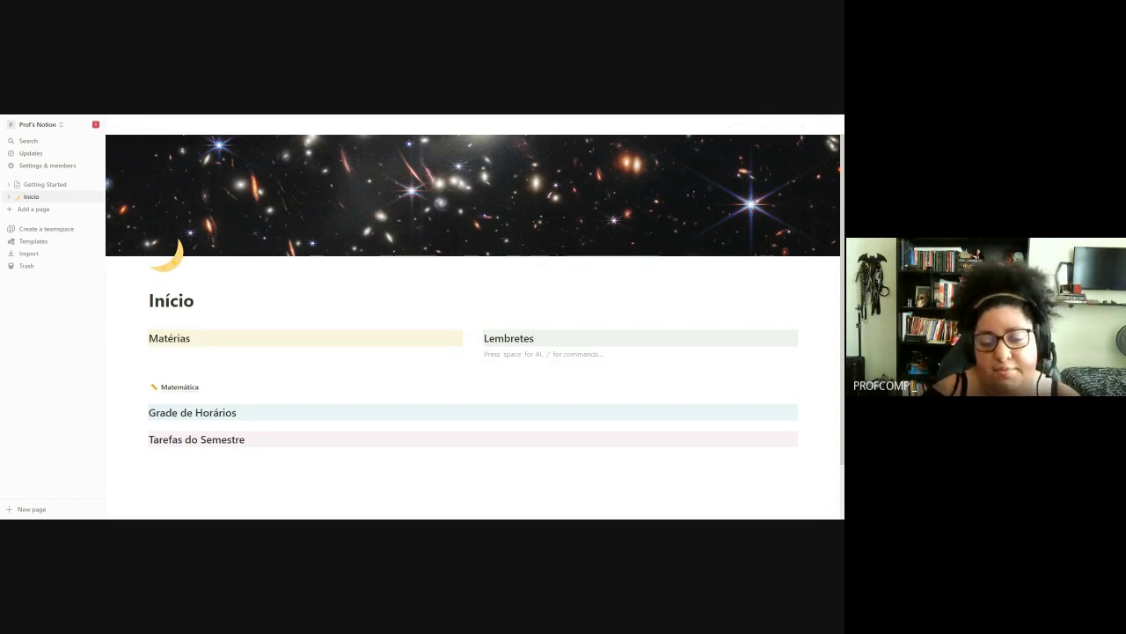
pyautogui.click(154, 354)
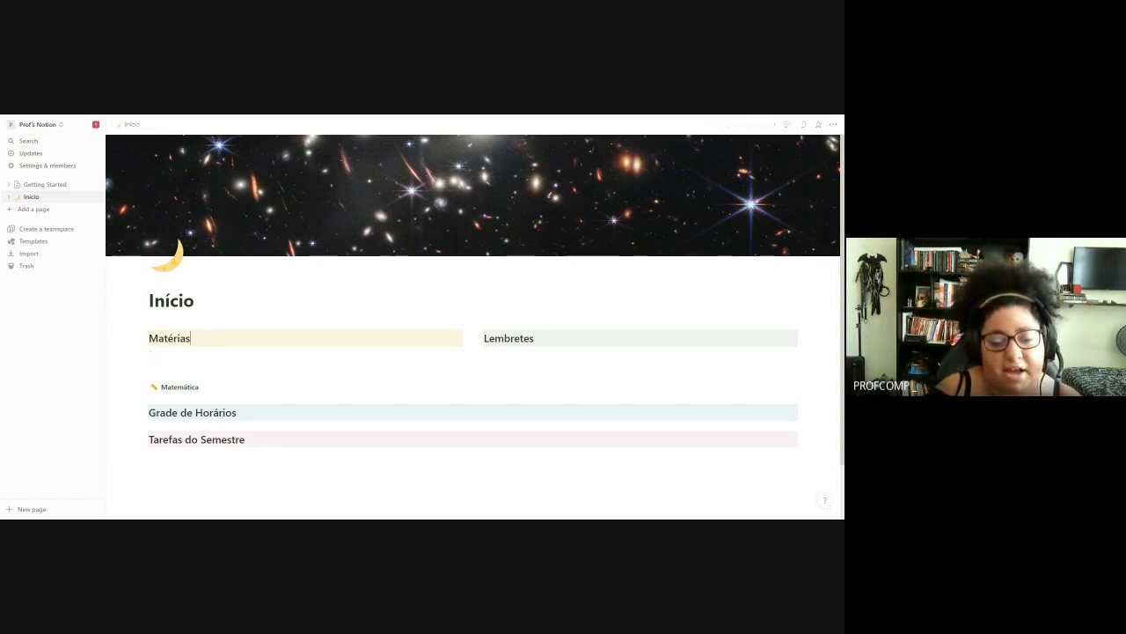
pyautogui.click(493, 354)
pyautogui.press('BackSpace')
pyautogui.press('BackSpace')
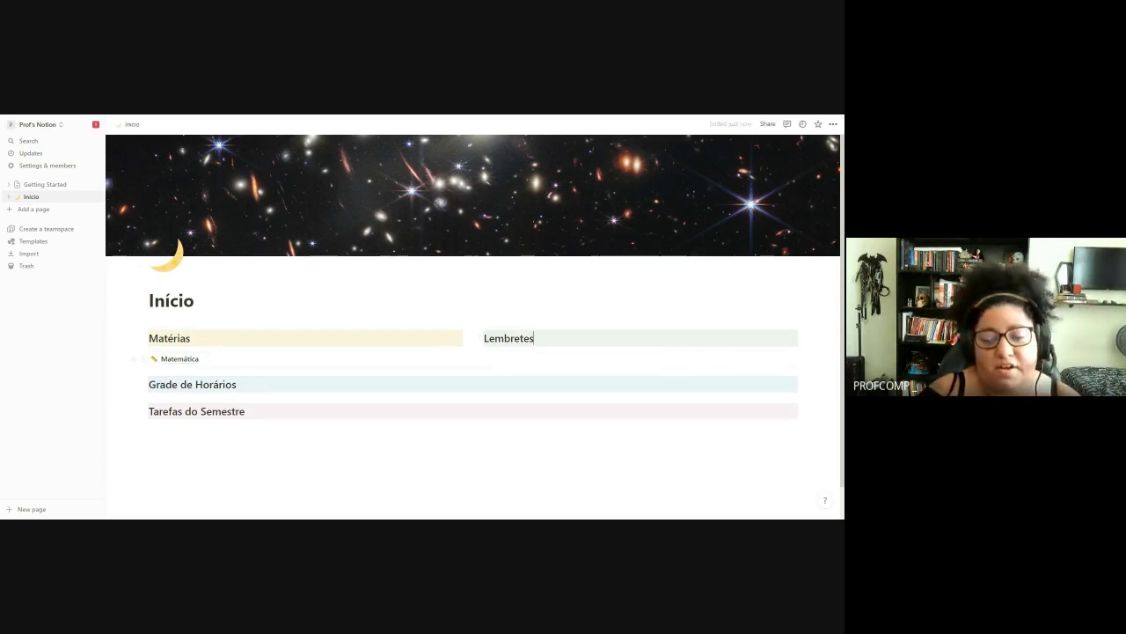
pyautogui.click(665, 358)
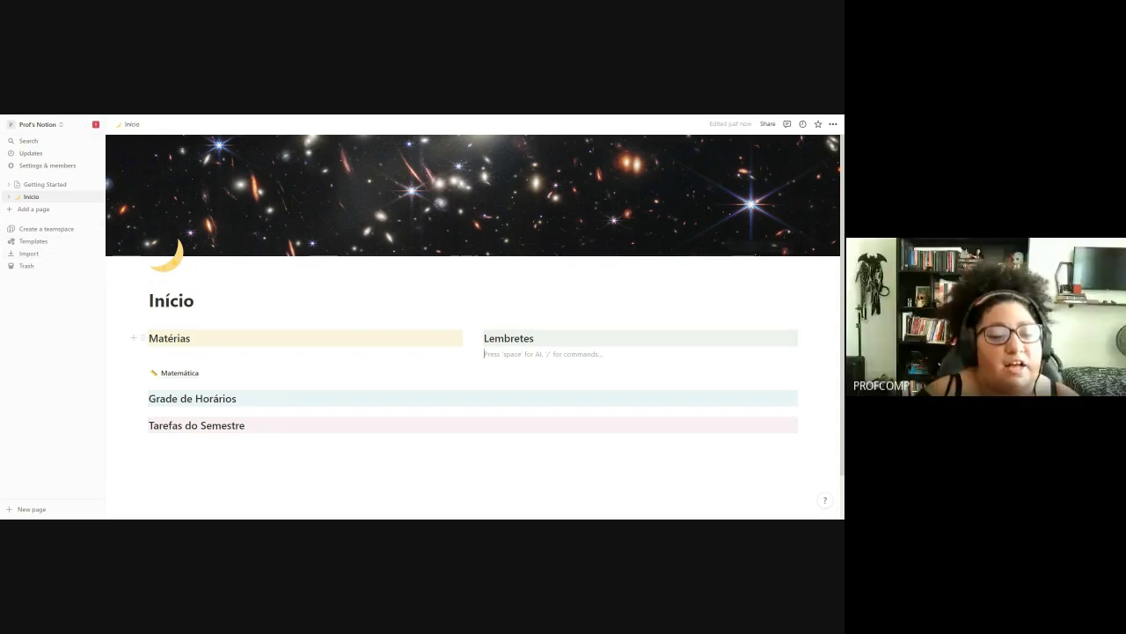
# - View the Matemática sub-page, expand Início in the page tree to show its sub-pages, and return to the Início page
pyautogui.click(179, 372)
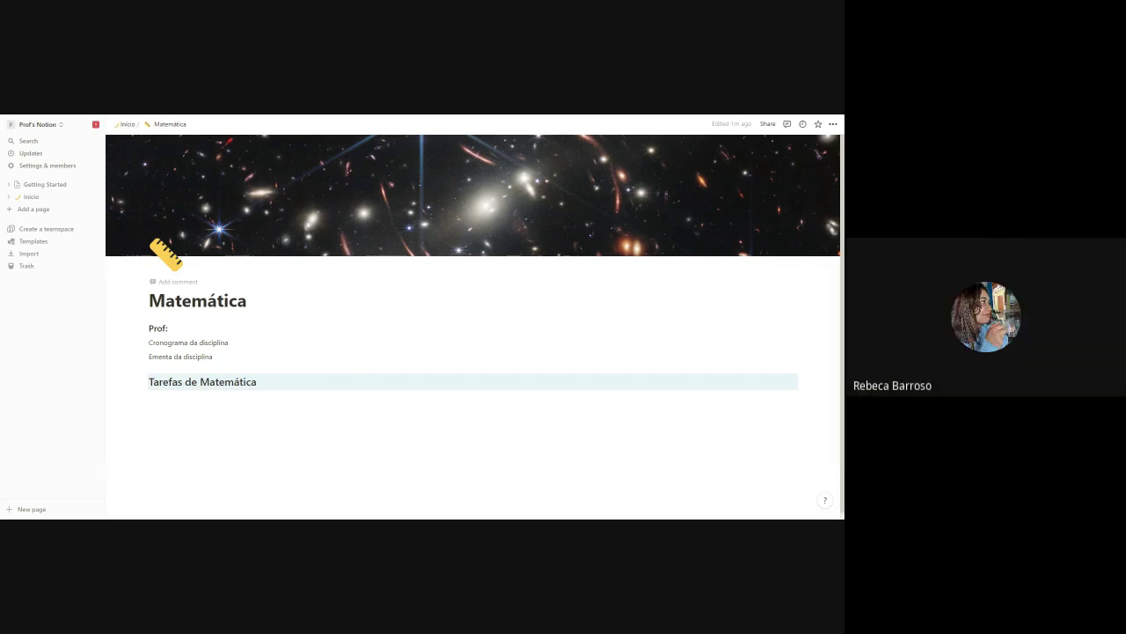
pyautogui.click(10, 198)
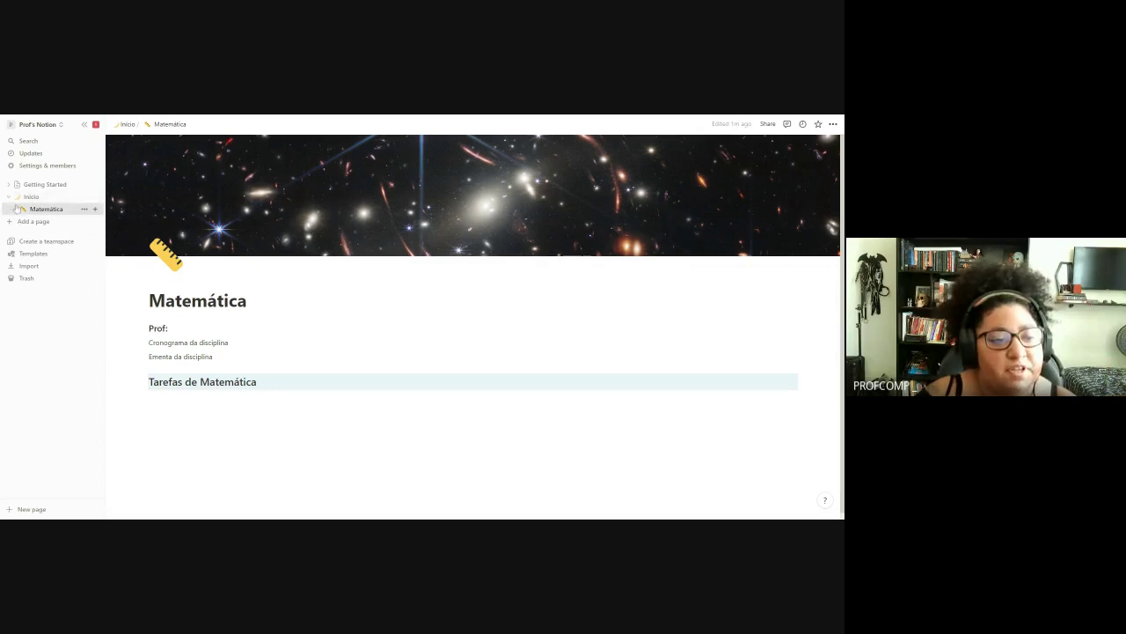
pyautogui.click(15, 210)
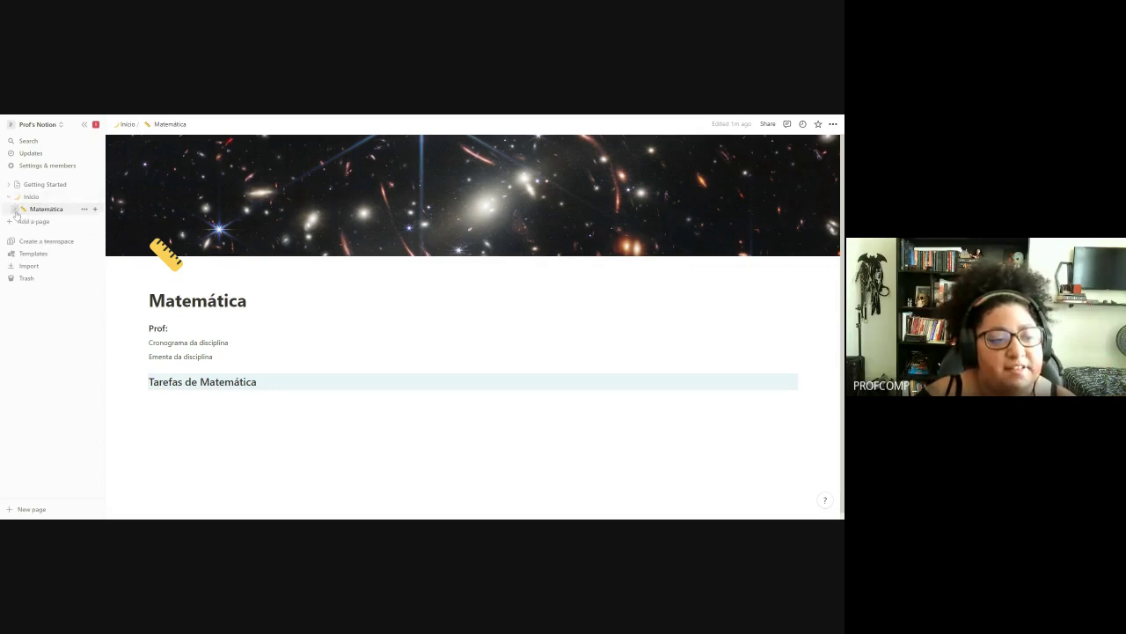
pyautogui.click(15, 210)
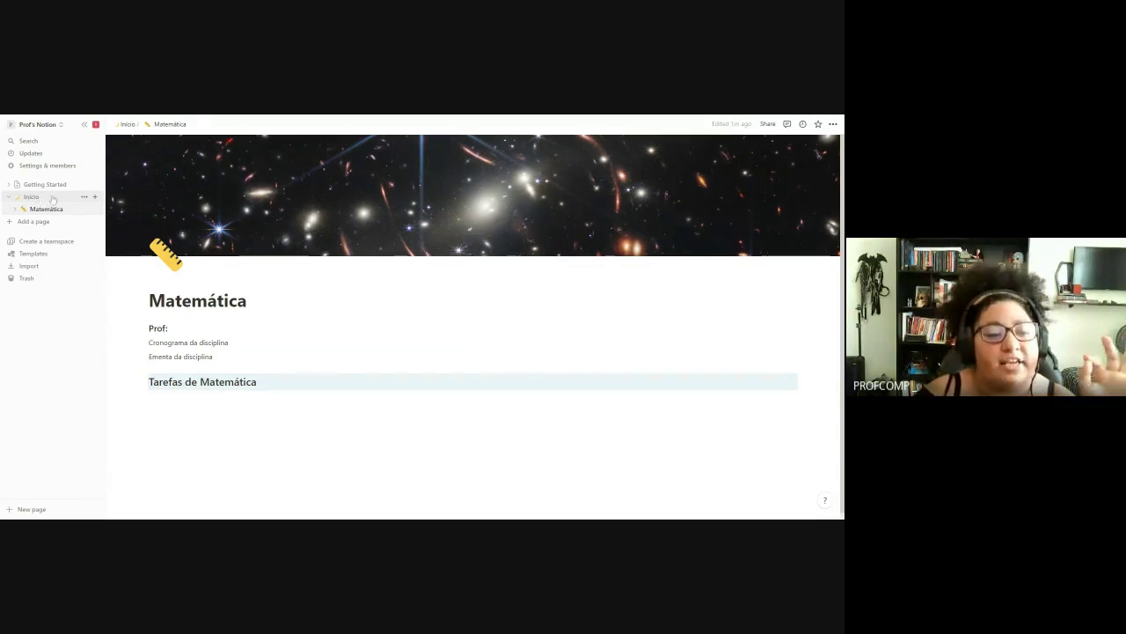
pyautogui.click(53, 199)
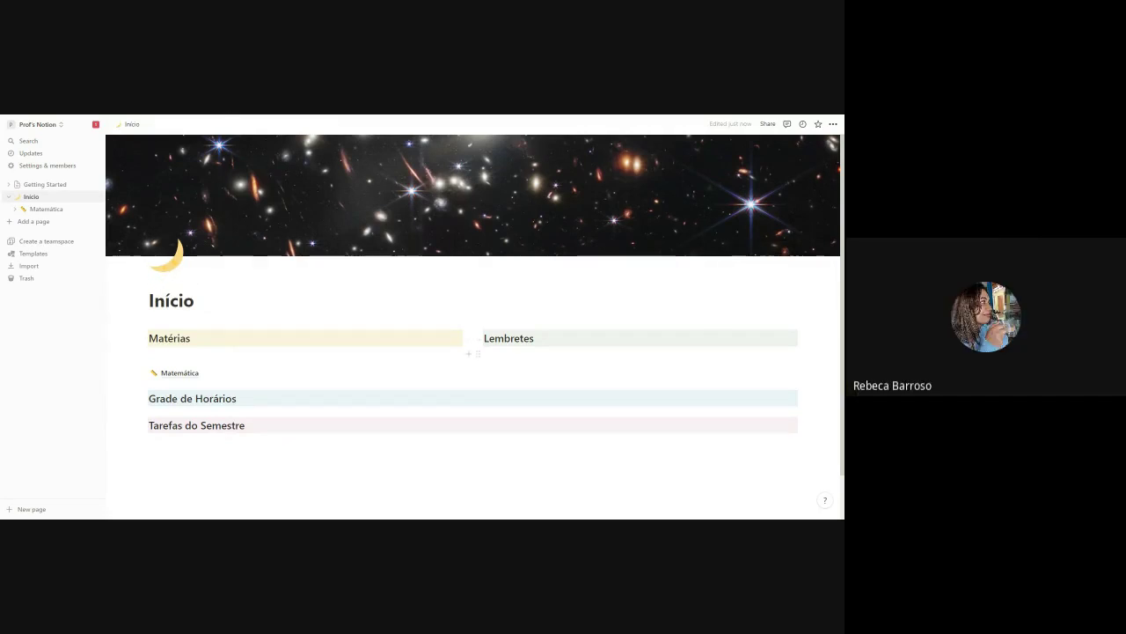
# - Turn the empty line beneath "Lembretes" into a to-do list item and begin its text with "Apresenta"
pyautogui.click(492, 354)
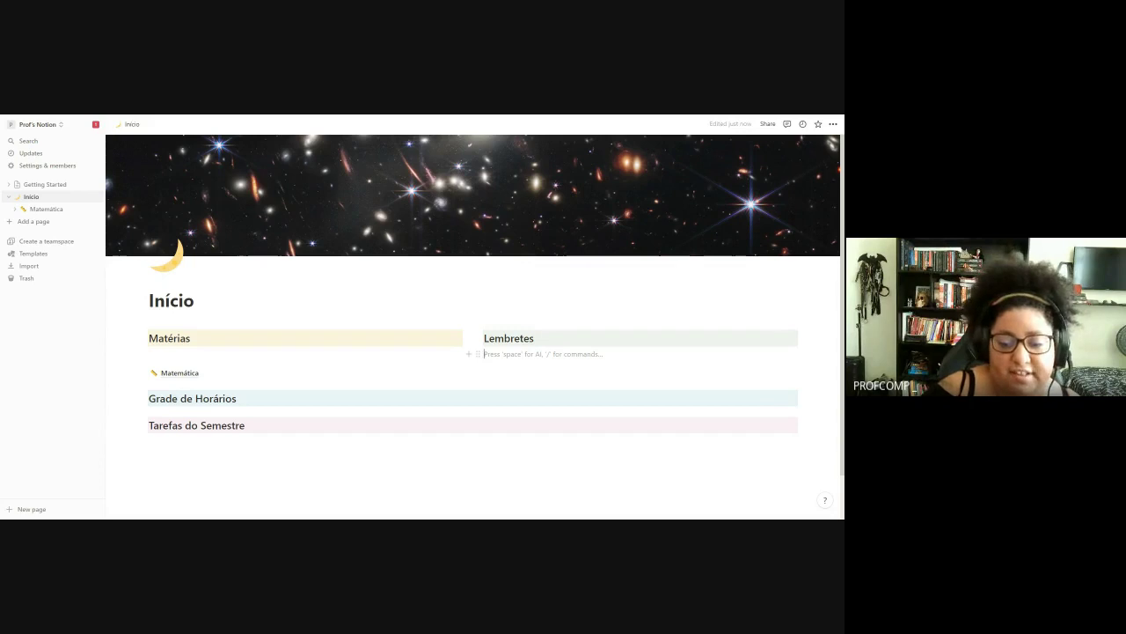
pyautogui.write('/')
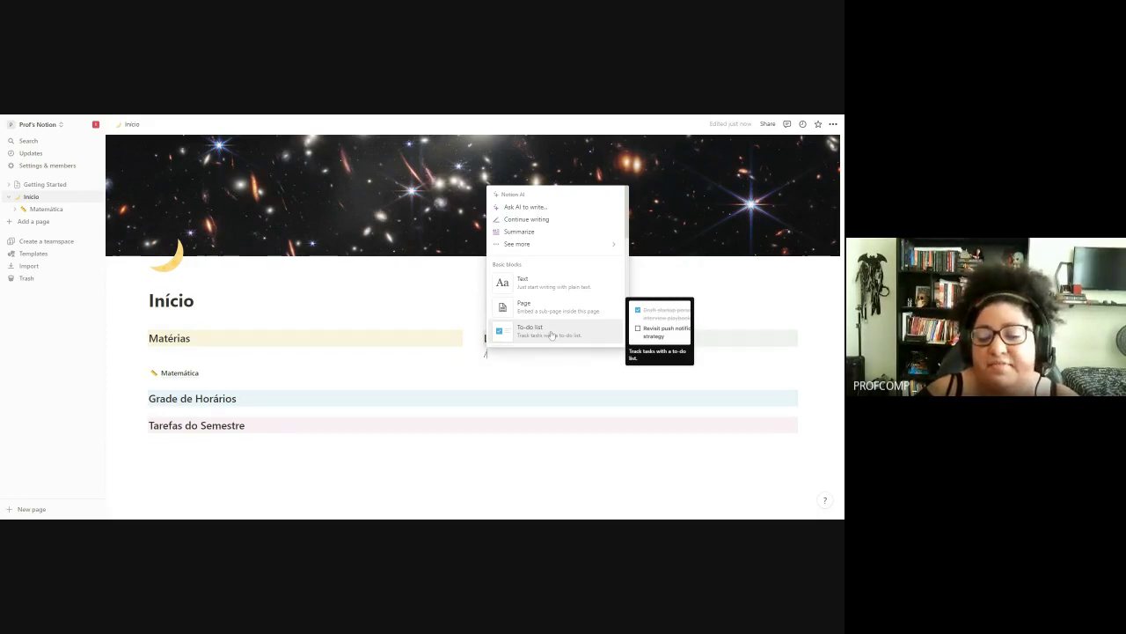
pyautogui.click(557, 332)
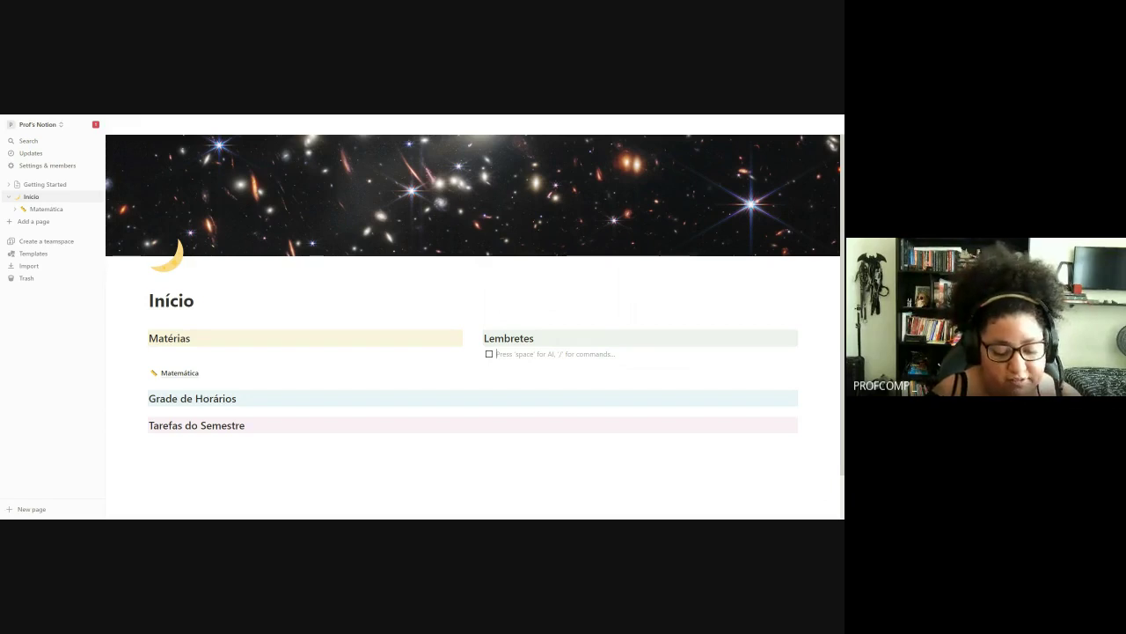
pyautogui.write('A')
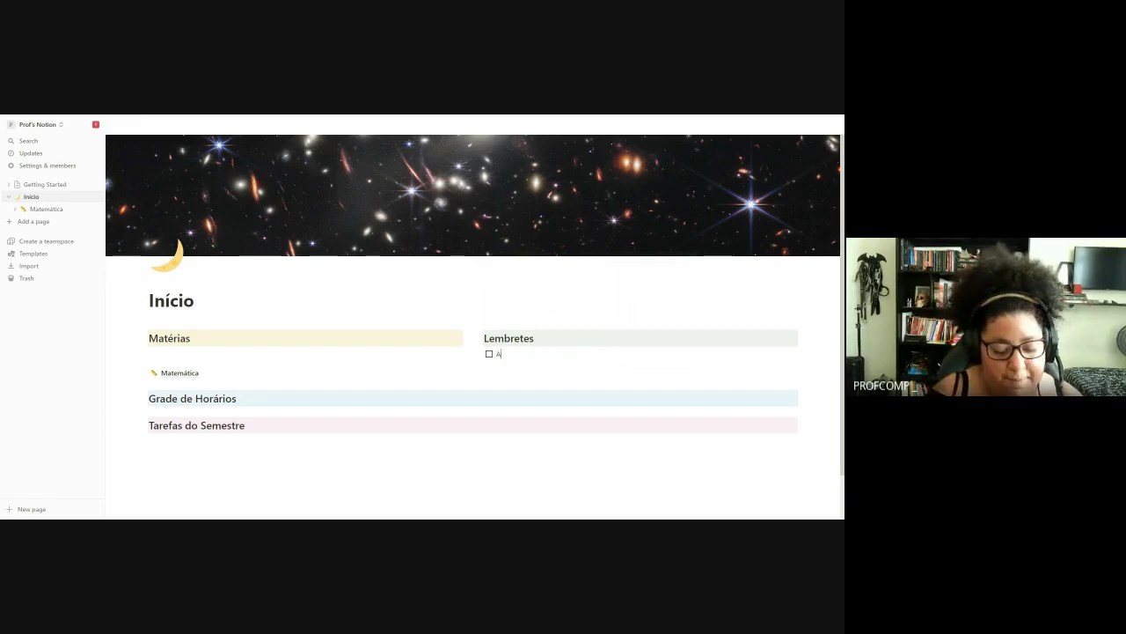
pyautogui.write('presenta')
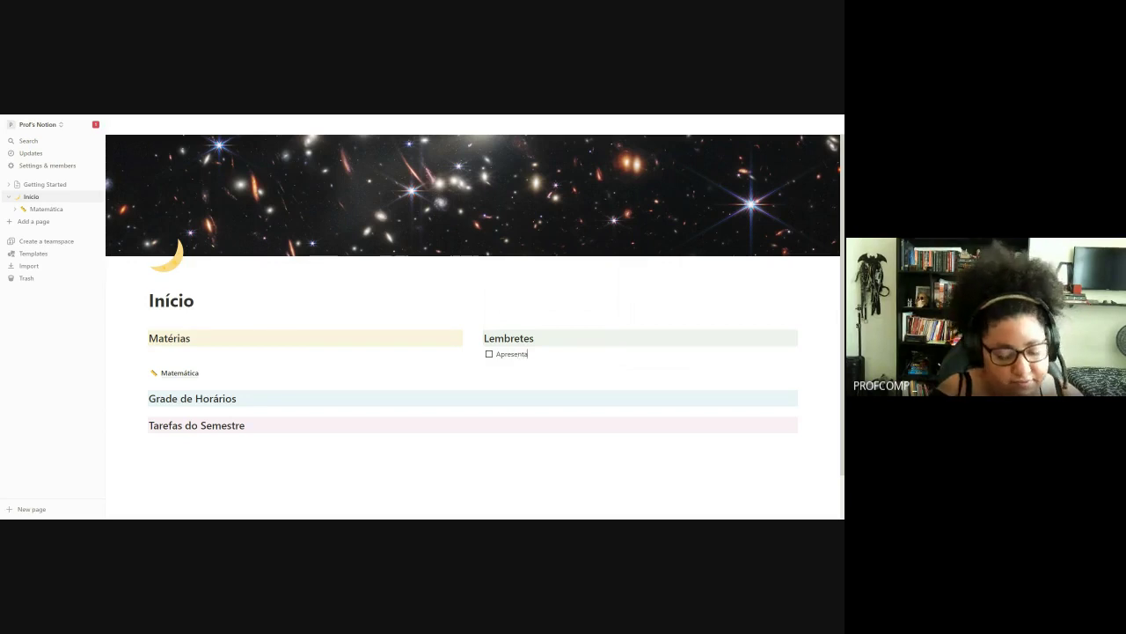
# - Finish the Lembretes to-do as "Apresentar trabalho" and place it in a column beside the Matemática page link
pyautogui.write('r trabalho')
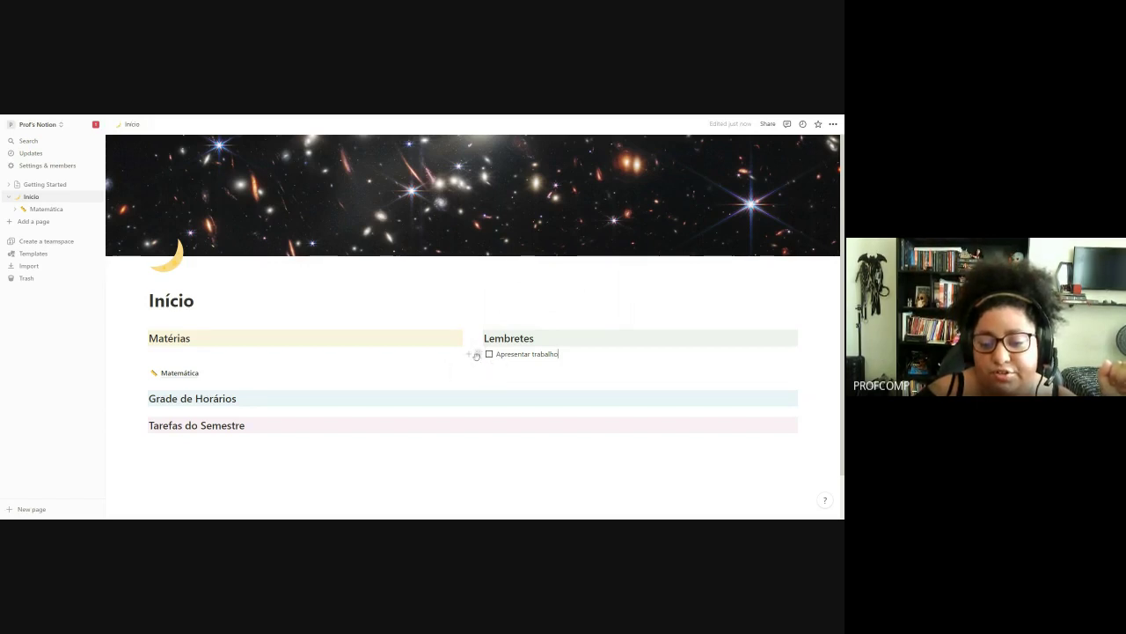
pyautogui.moveTo(478, 352); pyautogui.dragTo(801, 372)
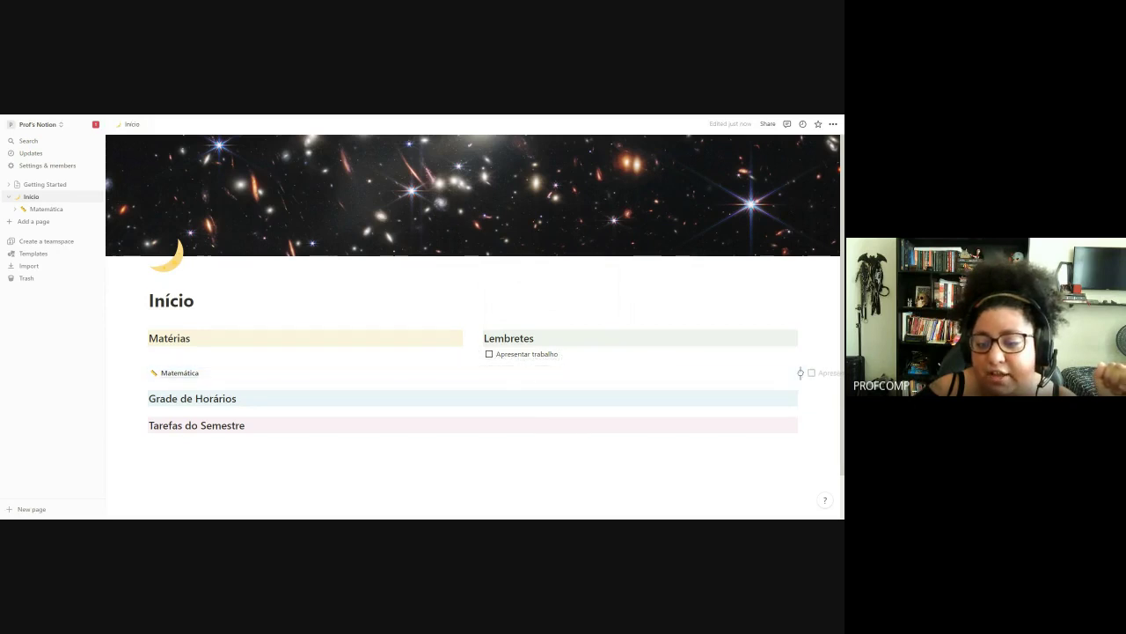
pyautogui.click(191, 338)
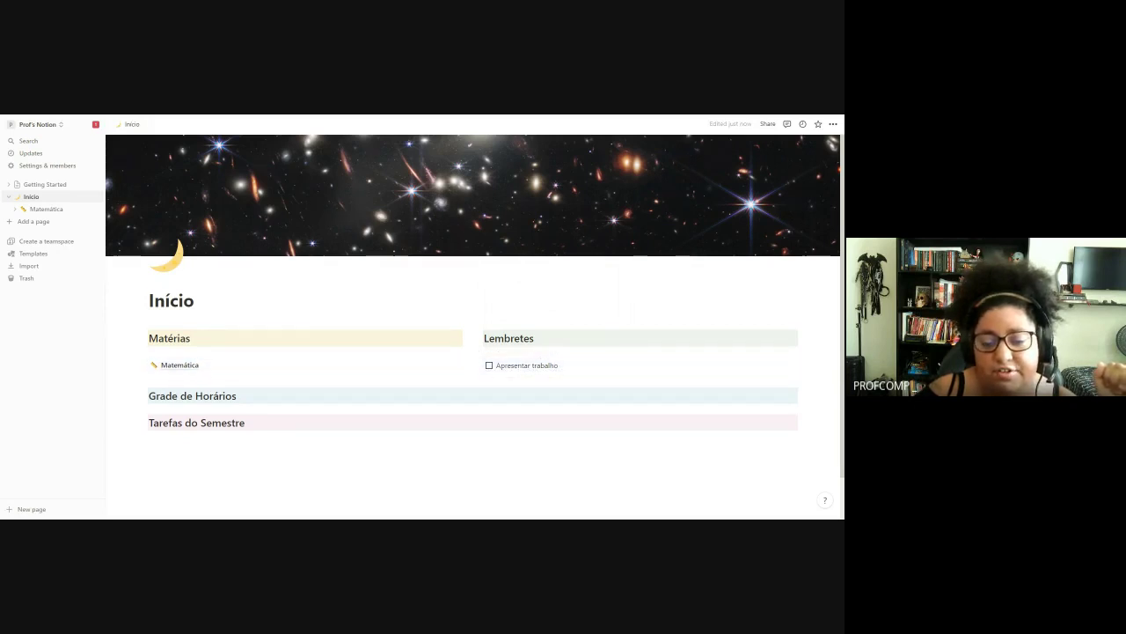
pyautogui.press('Return')
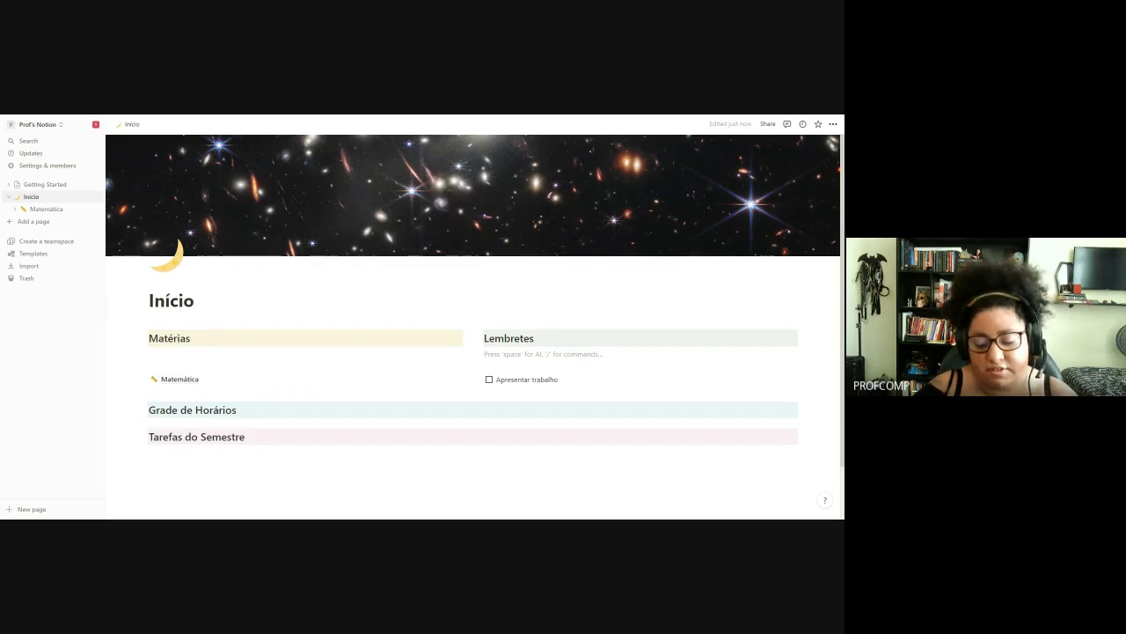
pyautogui.press('BackSpace')
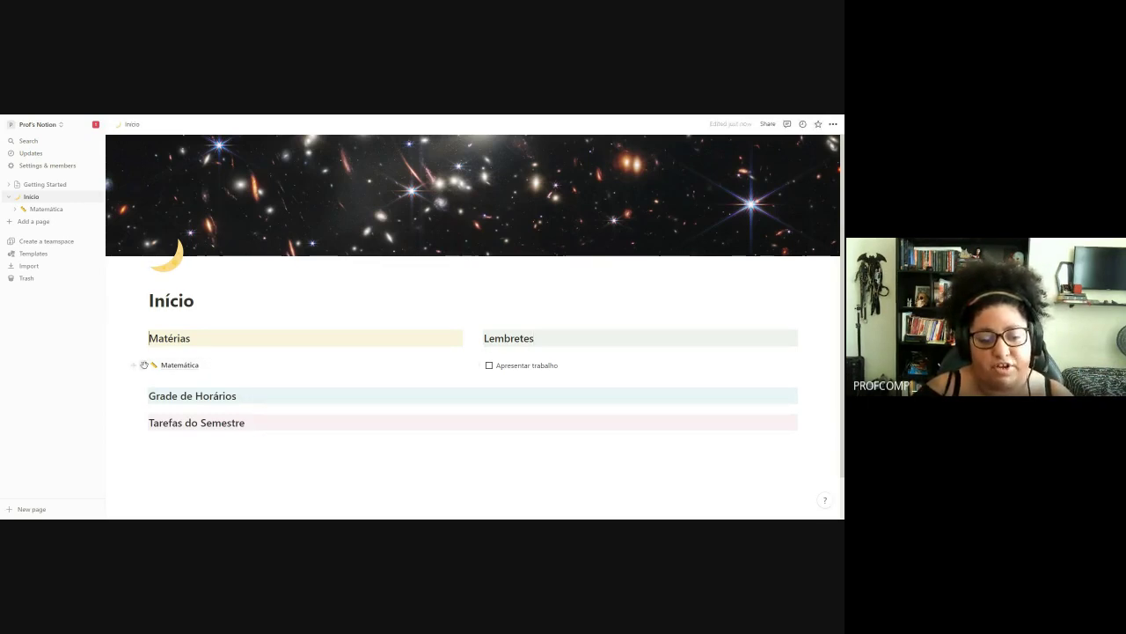
# - Move the "Apresentar trabalho" to-do below the Matemática page link and back into a column beside it
pyautogui.moveTo(574, 377); pyautogui.dragTo(361, 356)
pyautogui.moveTo(182, 365); pyautogui.dragTo(239, 377)
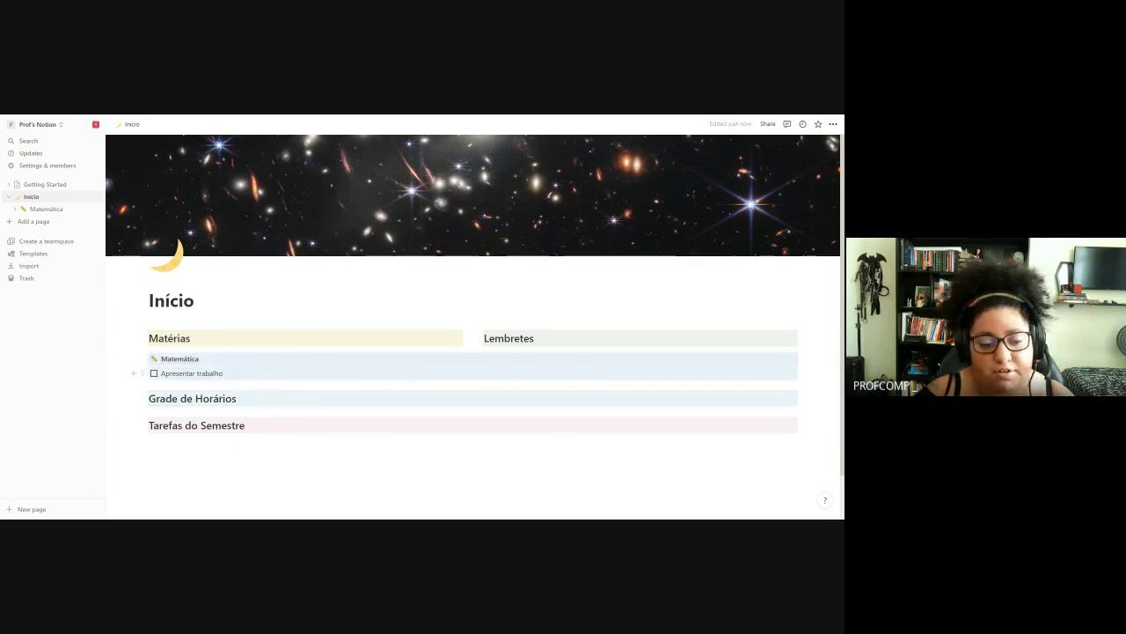
pyautogui.moveTo(143, 373); pyautogui.dragTo(802, 360)
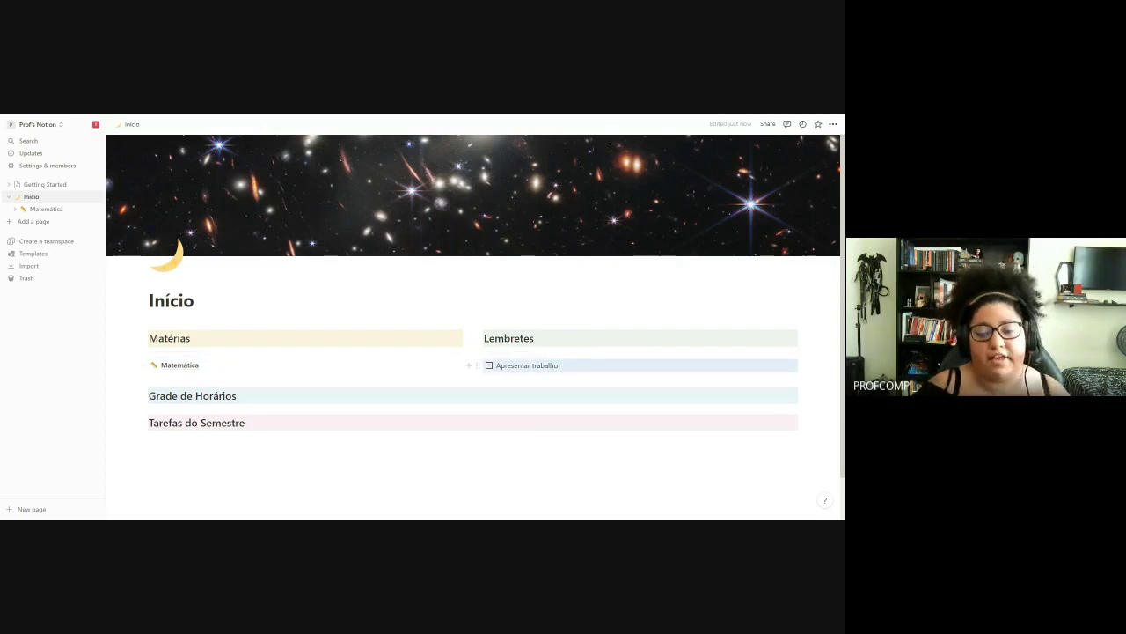
# - Add two empty to-do items below "Apresentar trabalho"
pyautogui.click(559, 365)
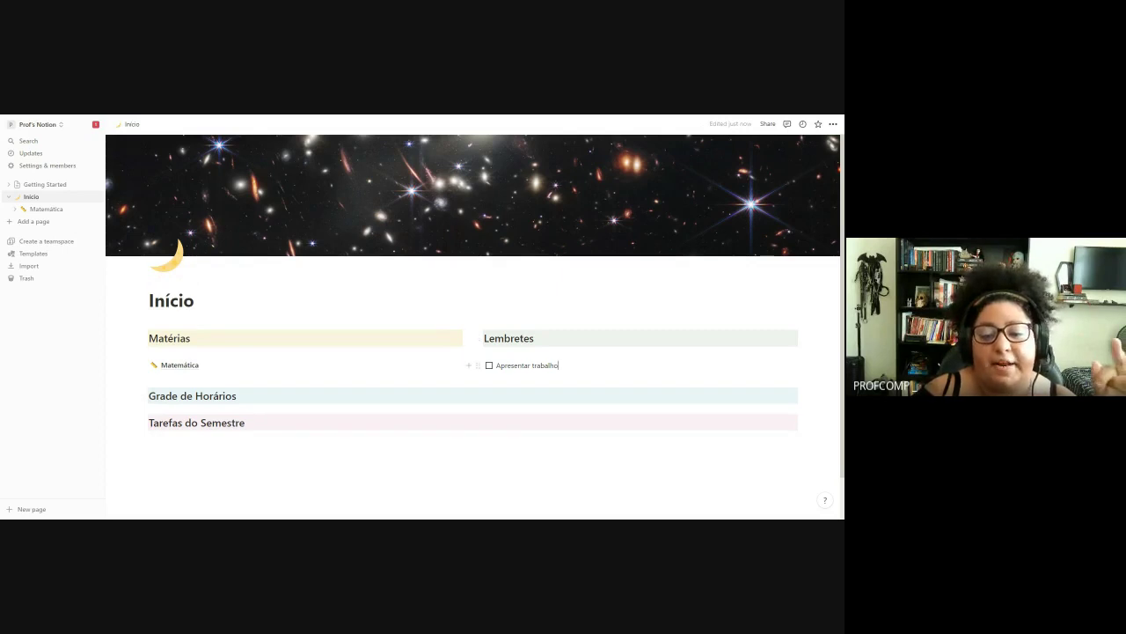
pyautogui.press('Return')
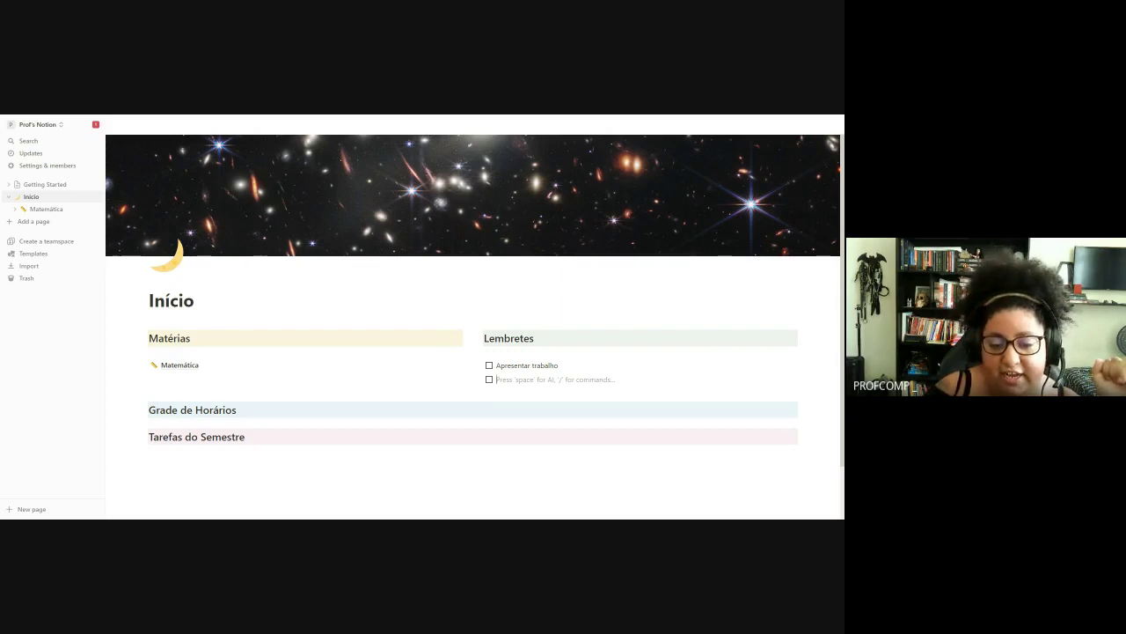
pyautogui.press('BackSpace')
pyautogui.hotkey('ctrl', 'z')
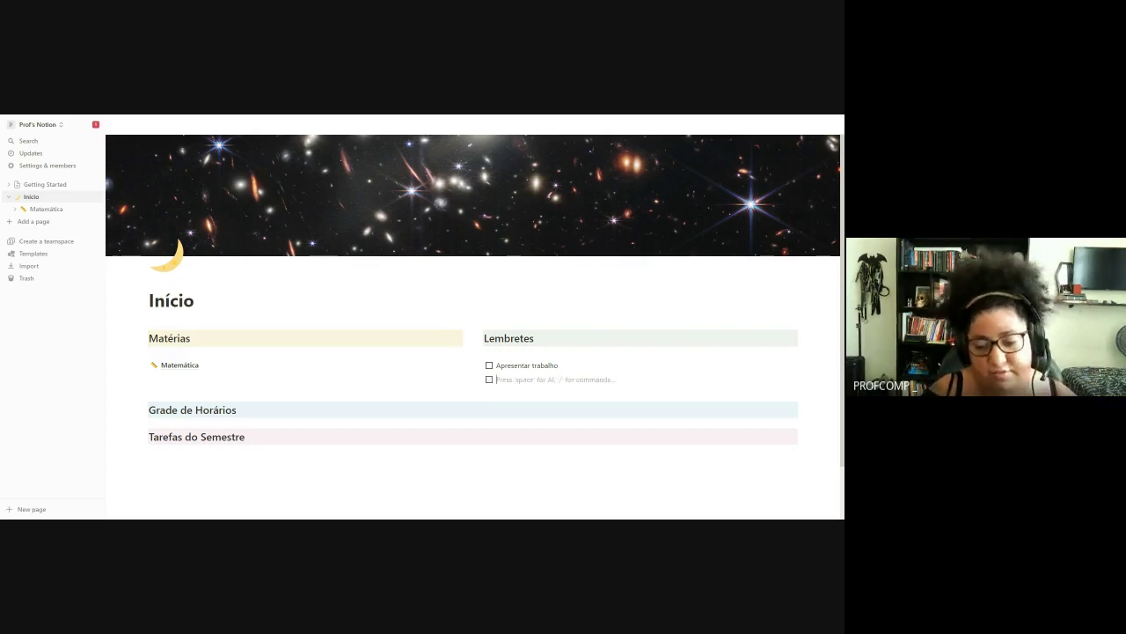
pyautogui.hotkey('shift', 'Return')
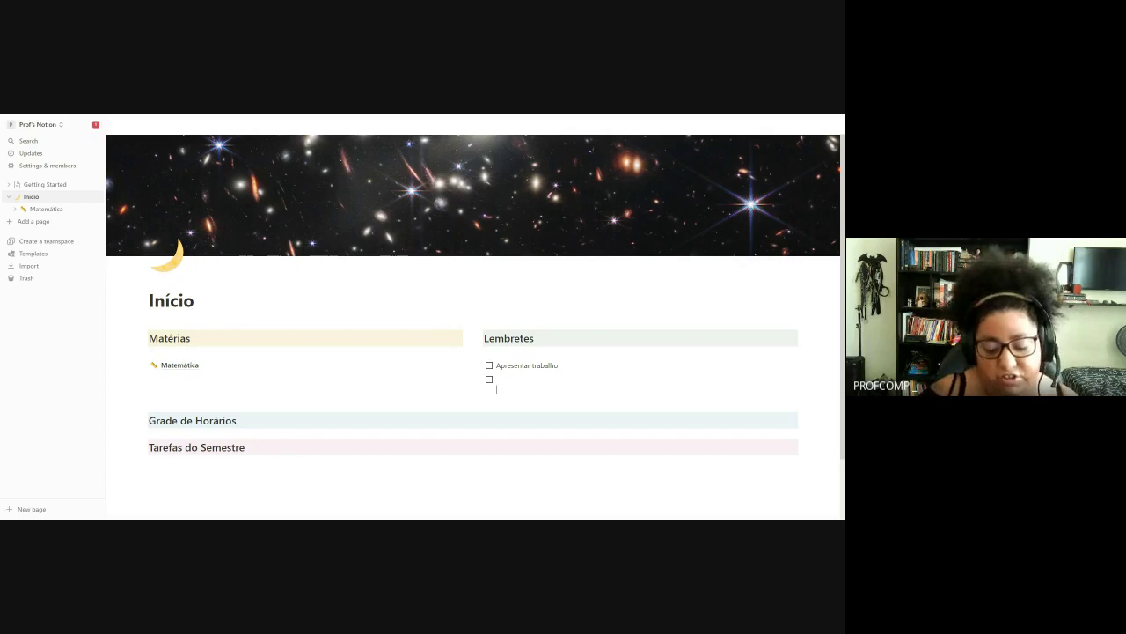
pyautogui.write('/')
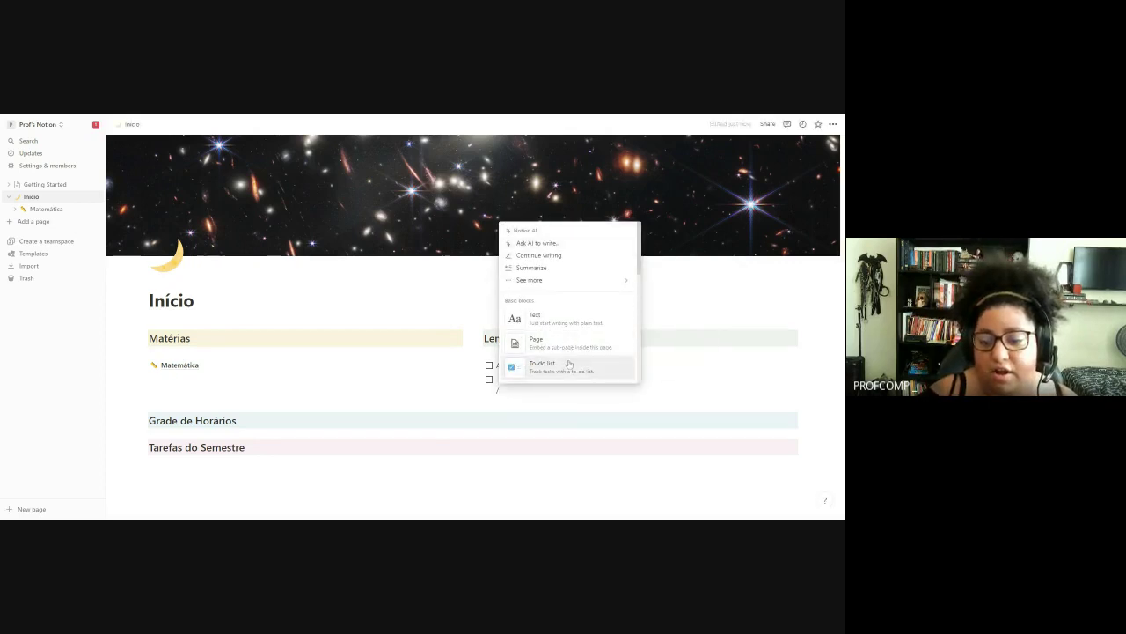
pyautogui.click(569, 364)
pyautogui.press('Up')
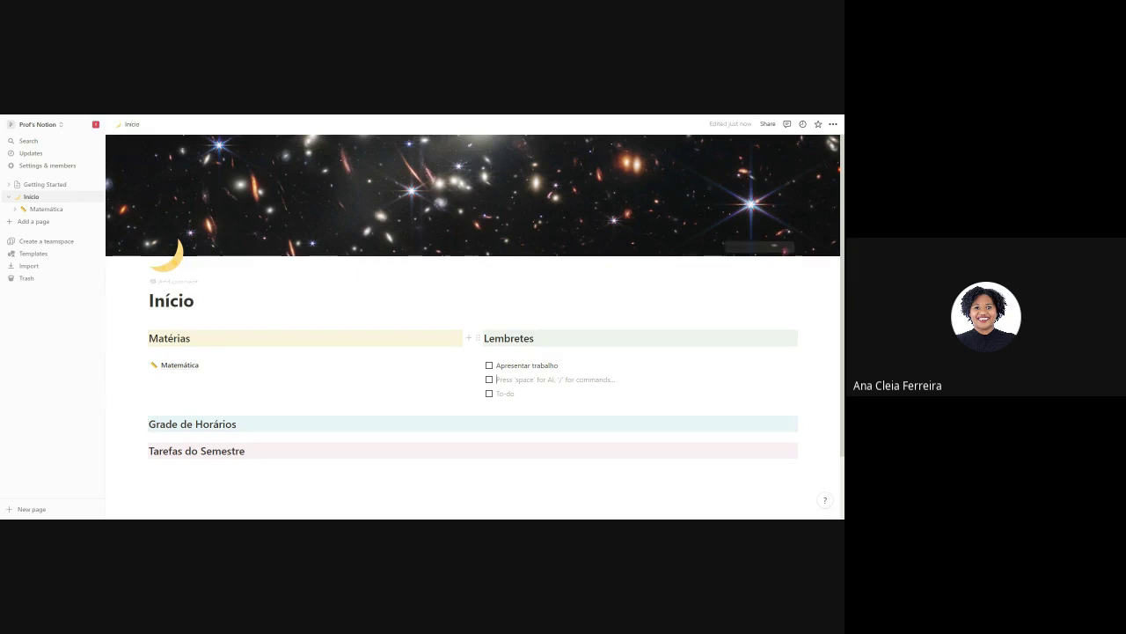
# - Delete all the to-do items in the column beside the Matemática page link
pyautogui.click(477, 365)
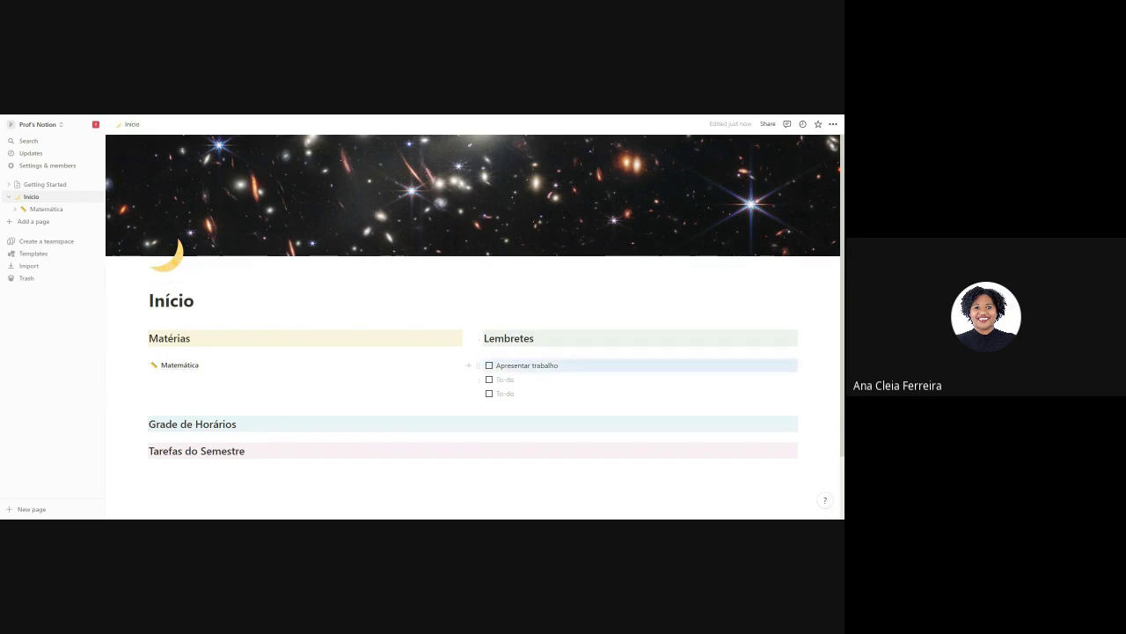
pyautogui.click(534, 338)
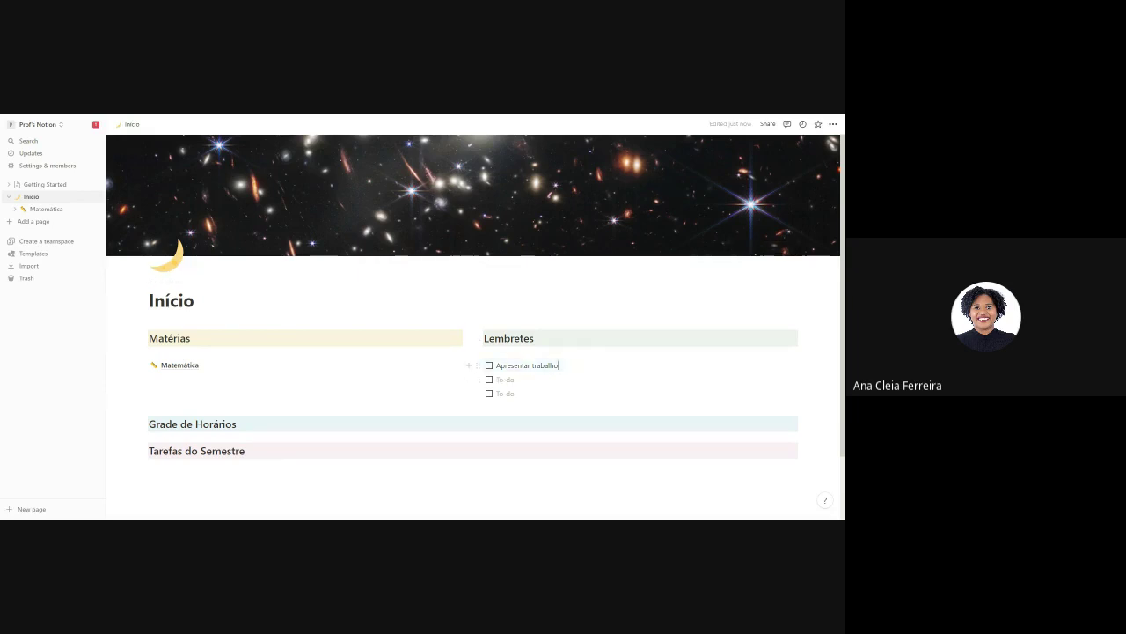
pyautogui.moveTo(563, 403); pyautogui.dragTo(489, 365)
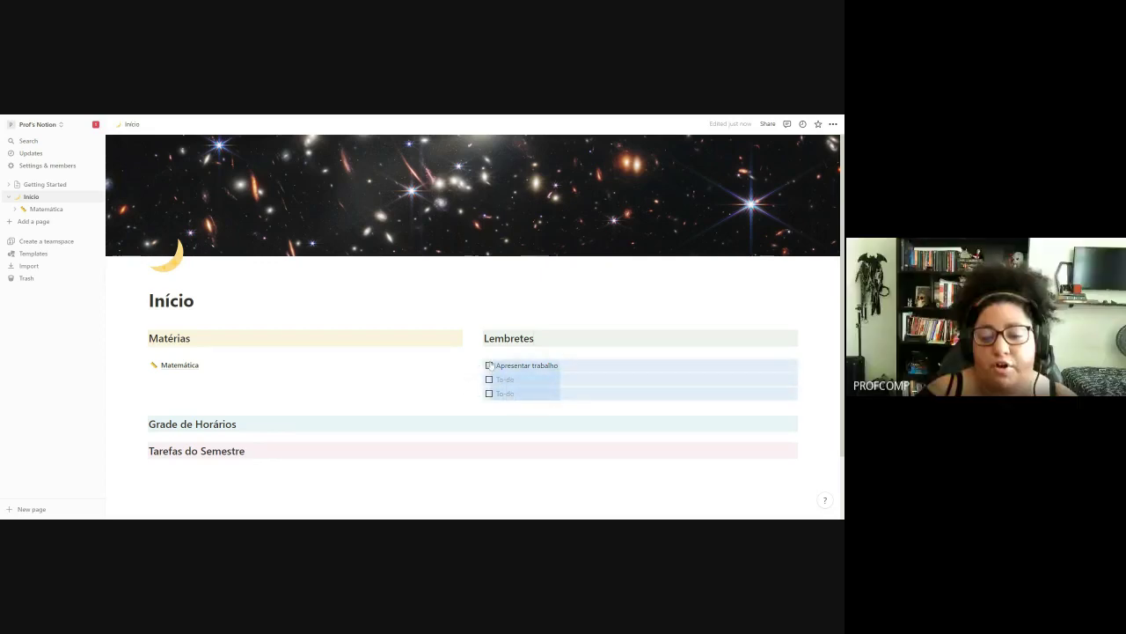
pyautogui.press('Delete')
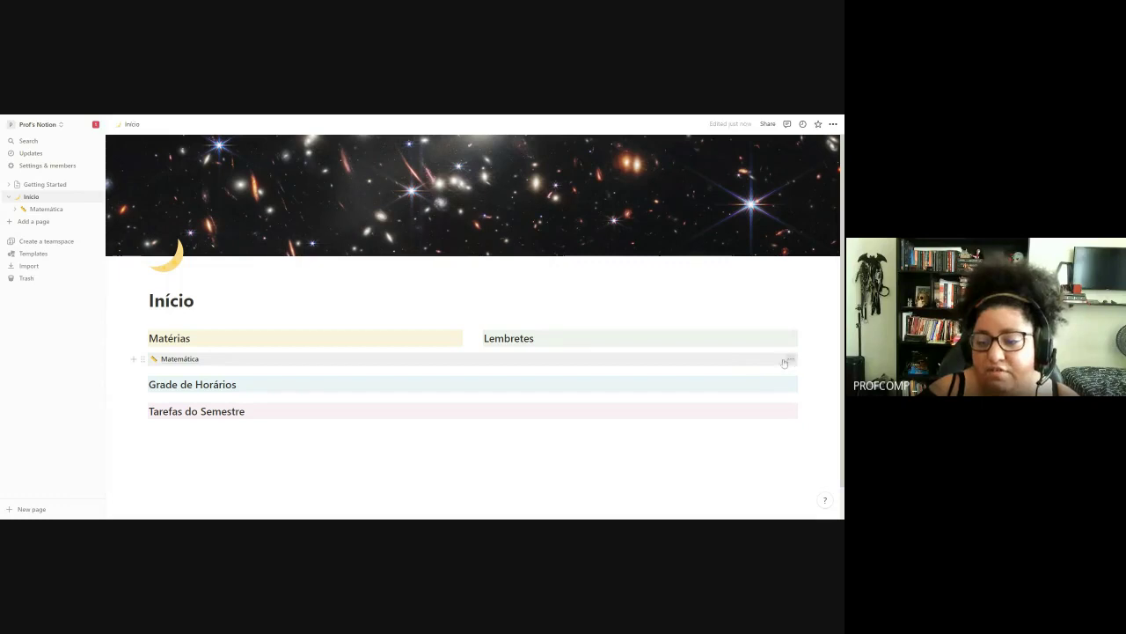
# - Insert an empty to-do list item directly under the Lembretes heading
pyautogui.click(528, 354)
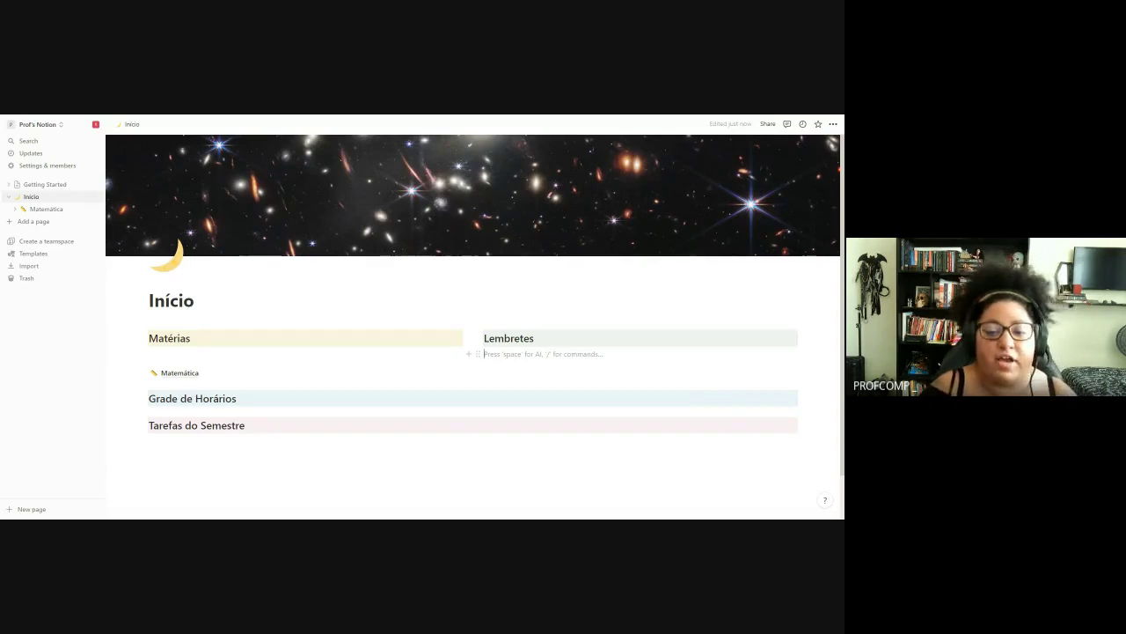
pyautogui.write('/')
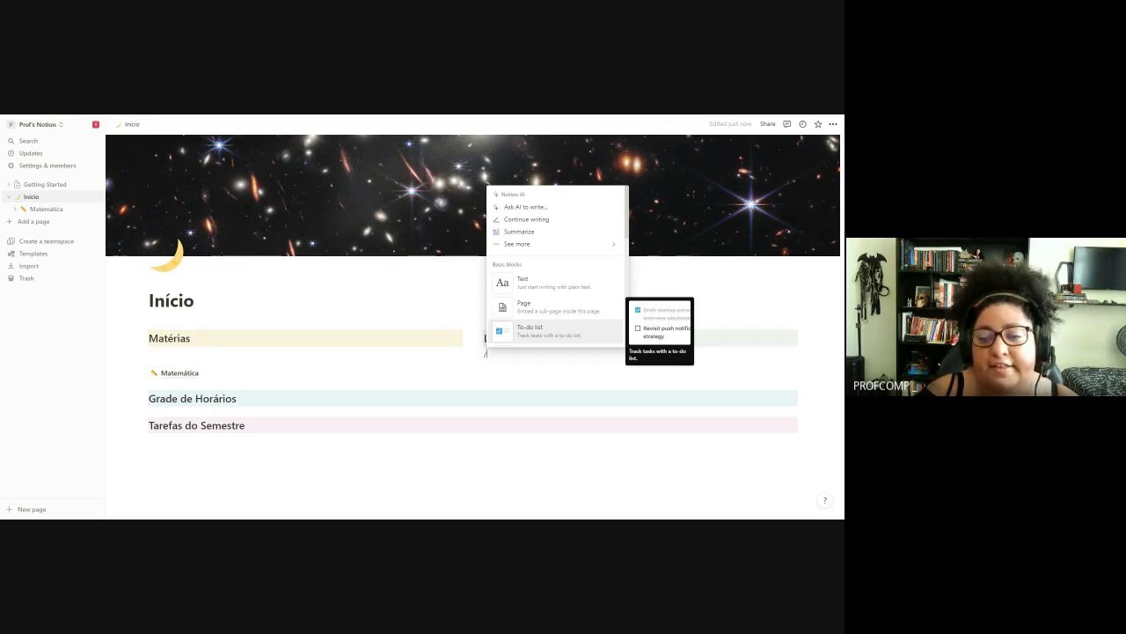
pyautogui.scroll(-1, 568, 297)
pyautogui.scroll(1, 568, 295)
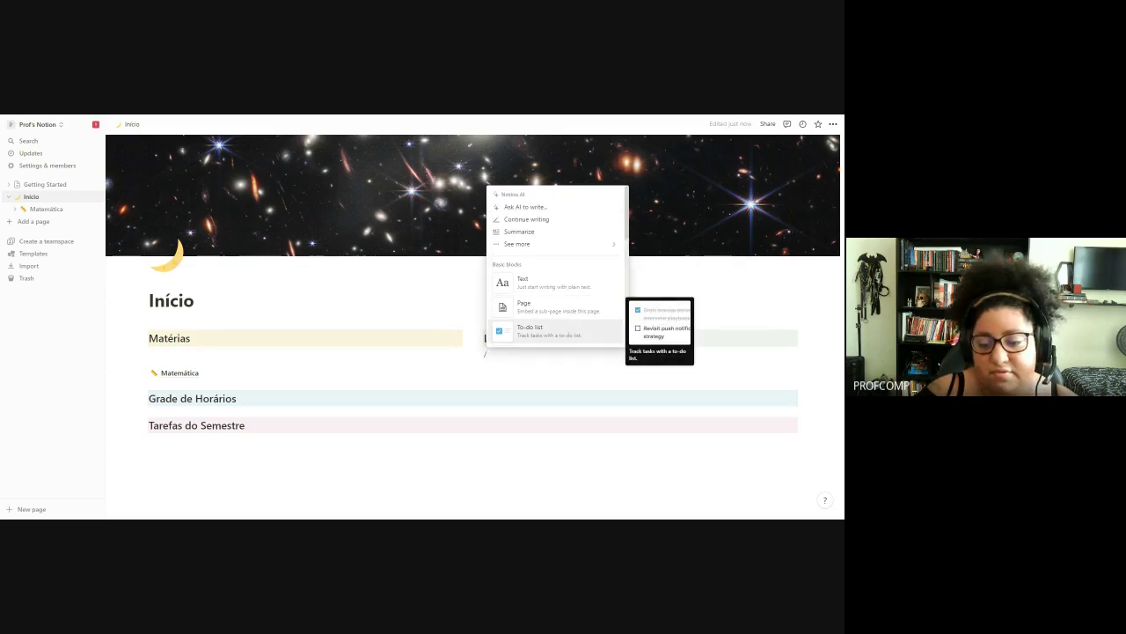
pyautogui.click(569, 328)
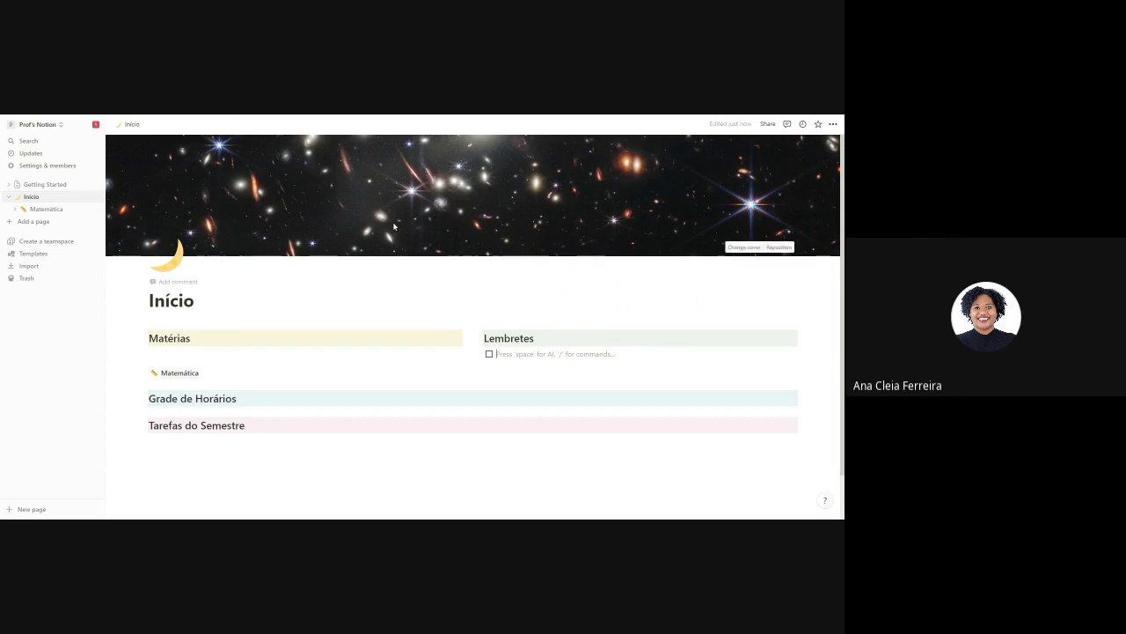
# - Label the to-do "Apresentar trabalho" and place it in a column beside the Matemática page link
pyautogui.write('Apr')
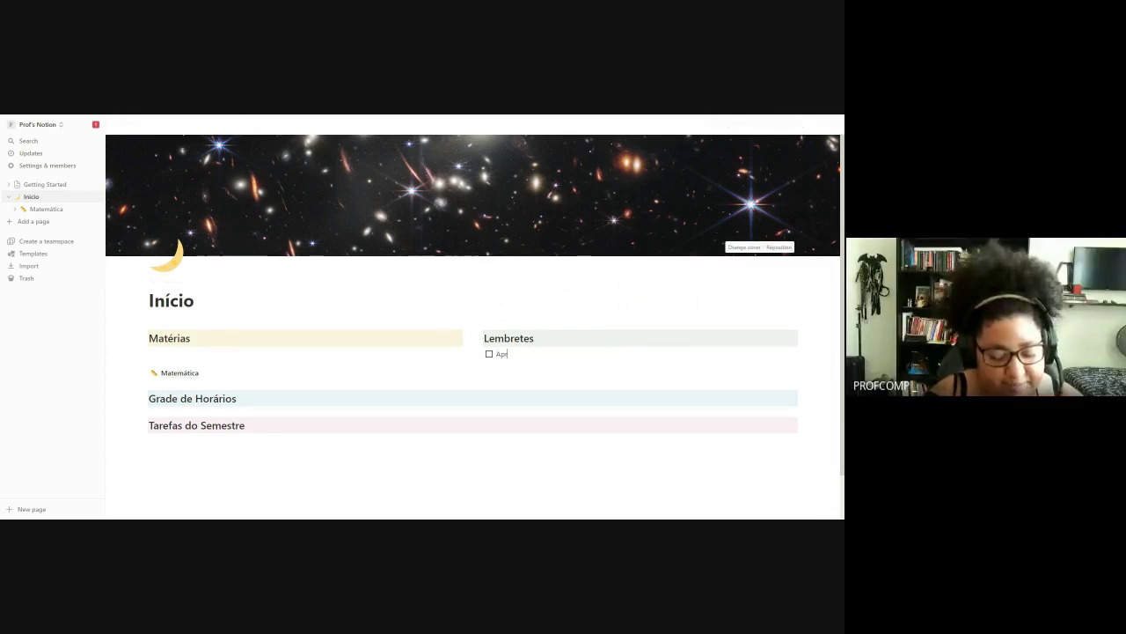
pyautogui.write('esentar tr')
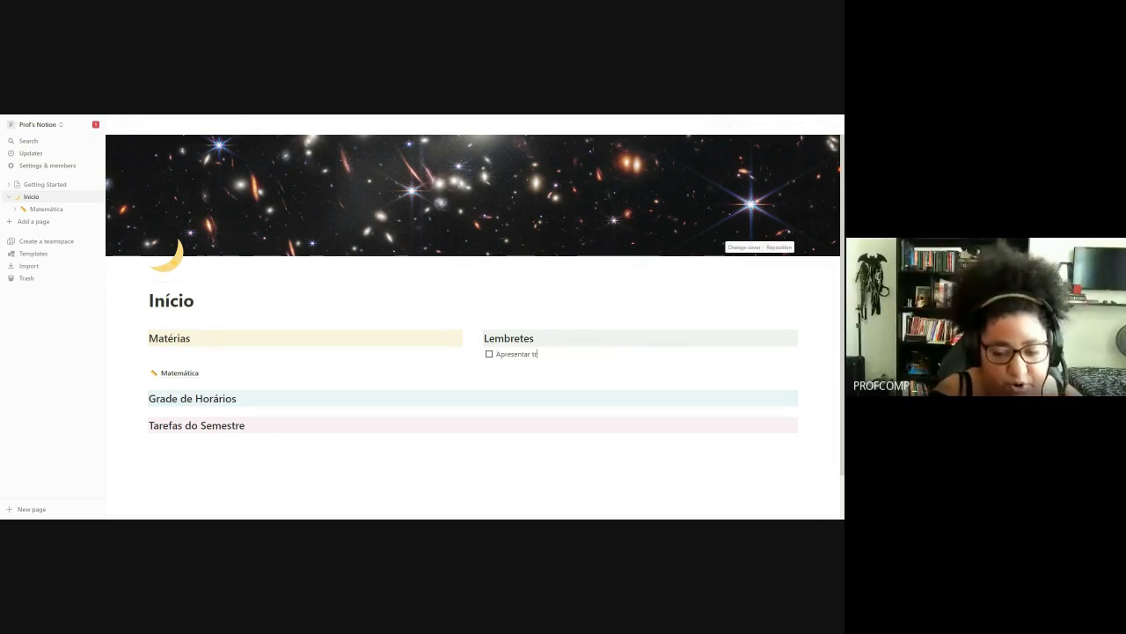
pyautogui.write('abalho ')
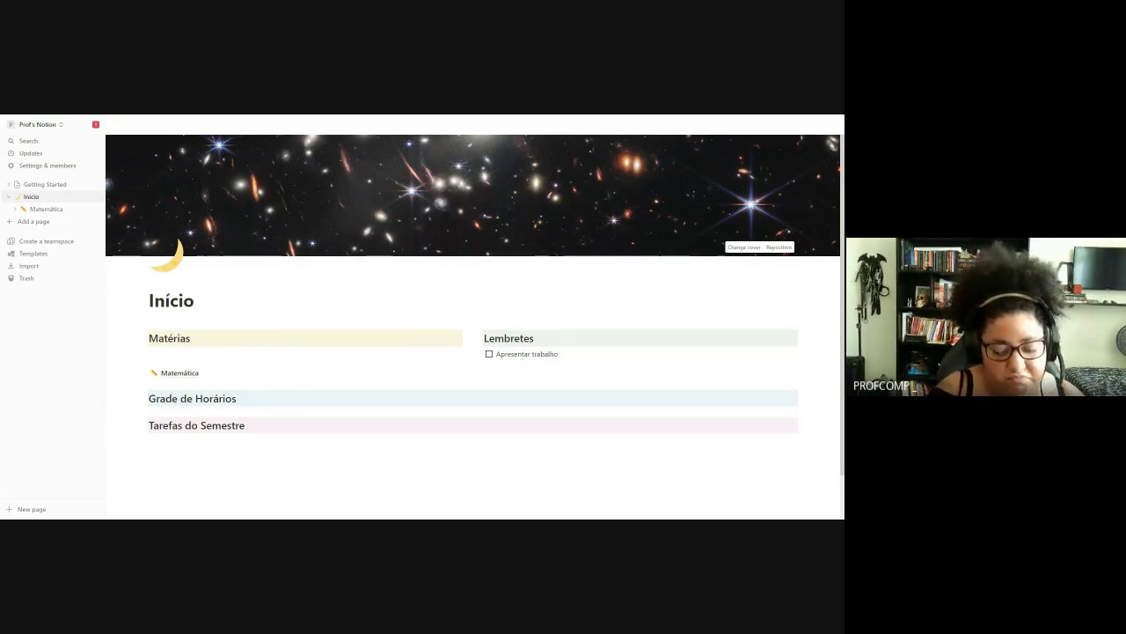
pyautogui.write('no di')
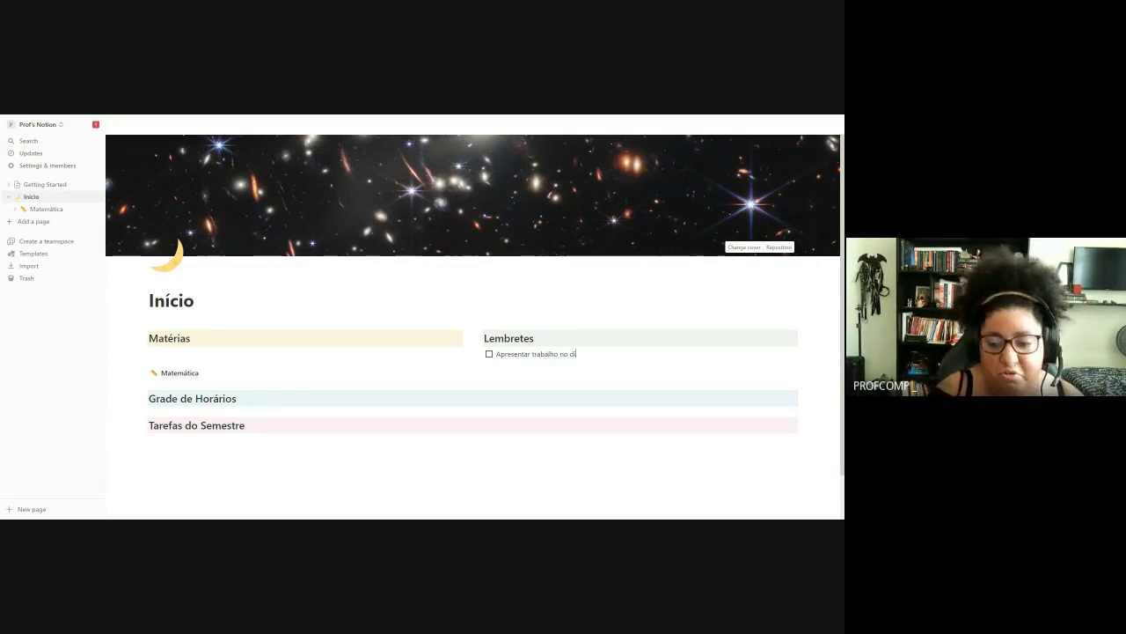
pyautogui.press('BackSpace')
pyautogui.press('BackSpace')
pyautogui.press('BackSpace')
pyautogui.press('BackSpace')
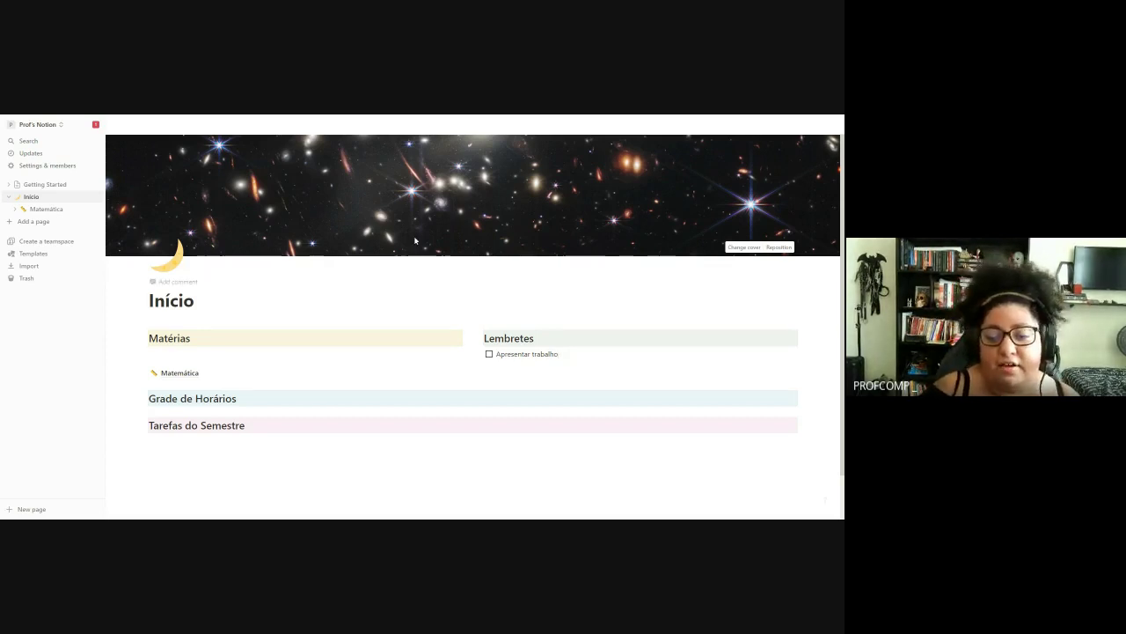
pyautogui.moveTo(478, 353); pyautogui.dragTo(799, 372)
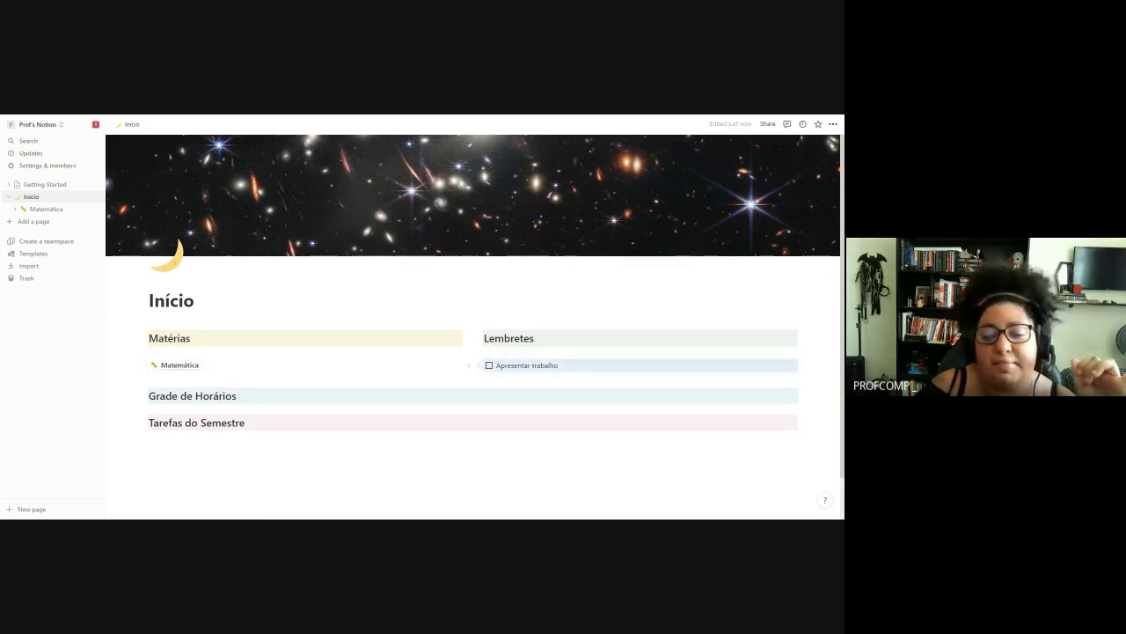
# - Open the Matemática page to view its contents and return to the Início page
pyautogui.click(180, 364)
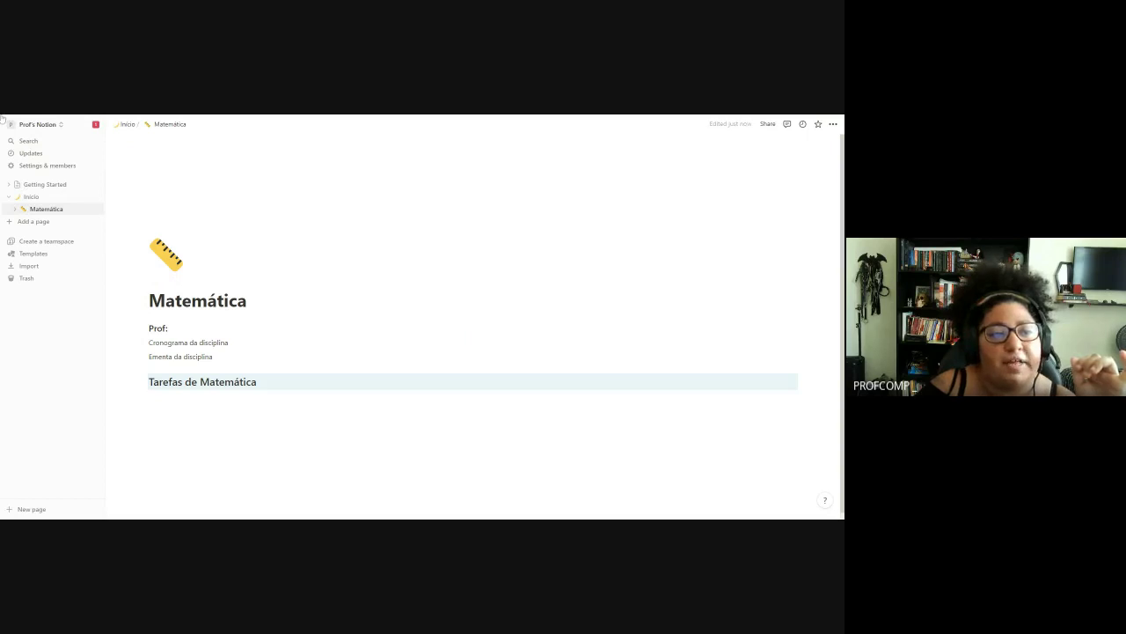
pyautogui.hotkey('ctrl', '[')
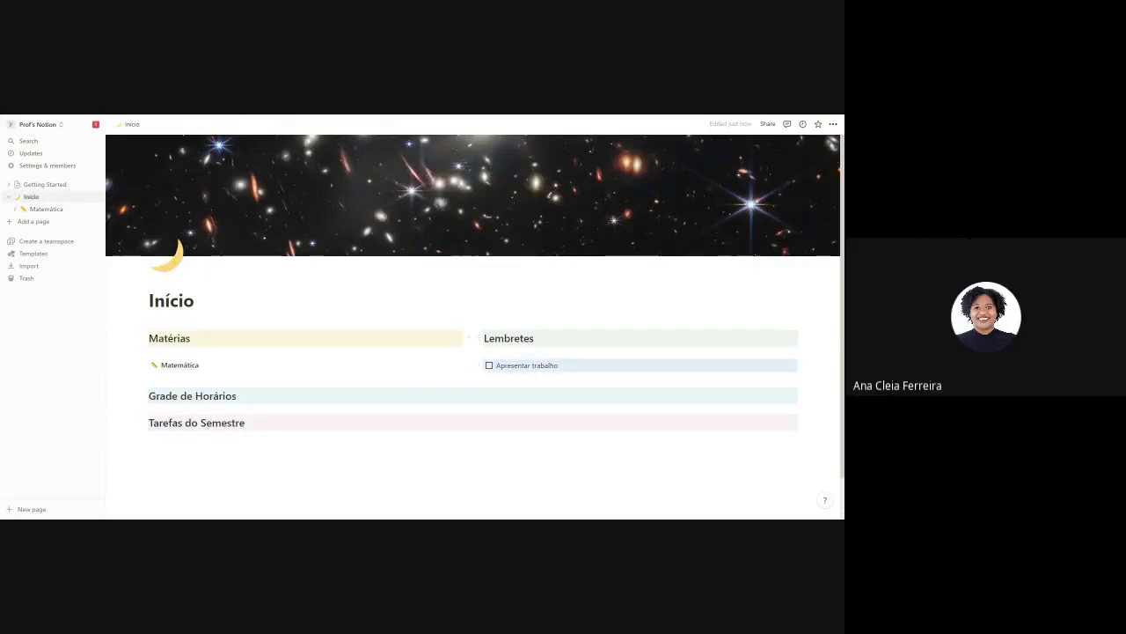
# - Add the to-do items "Beber água" and "Estudar" below "Apresentar trabalho"
pyautogui.click(558, 364)
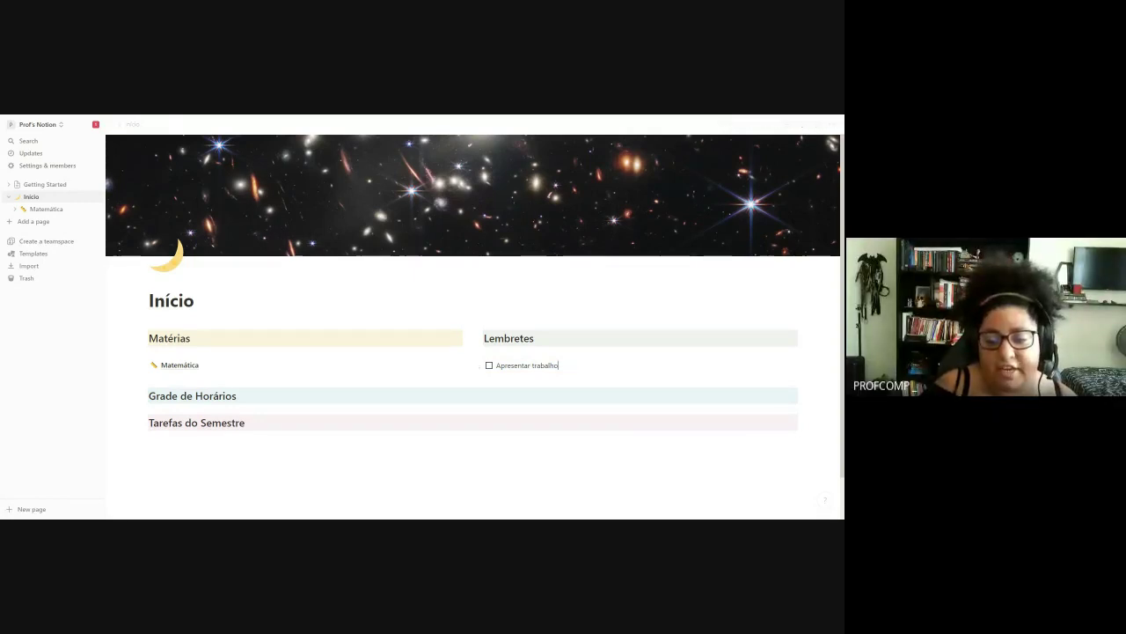
pyautogui.press('Return')
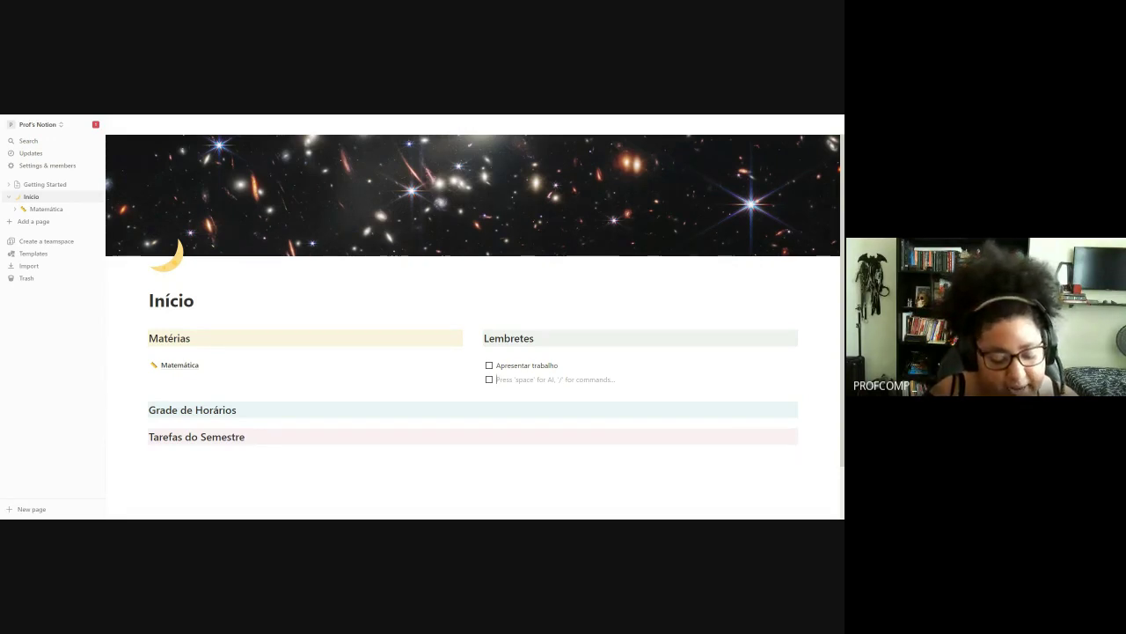
pyautogui.write('Beber ág')
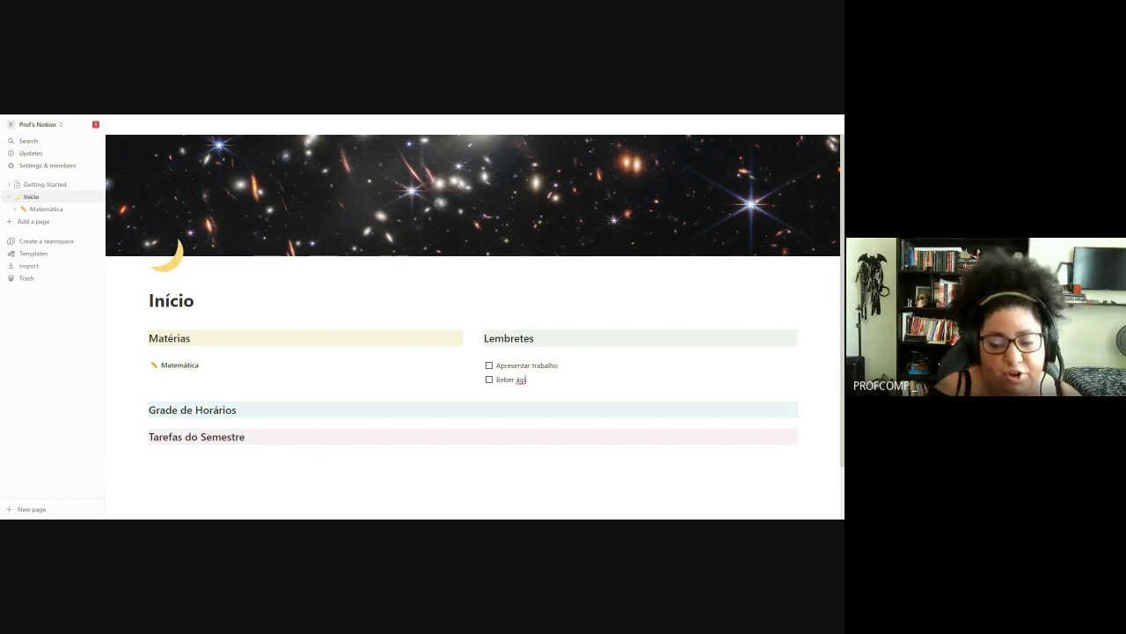
pyautogui.write('ua')
pyautogui.press('Return')
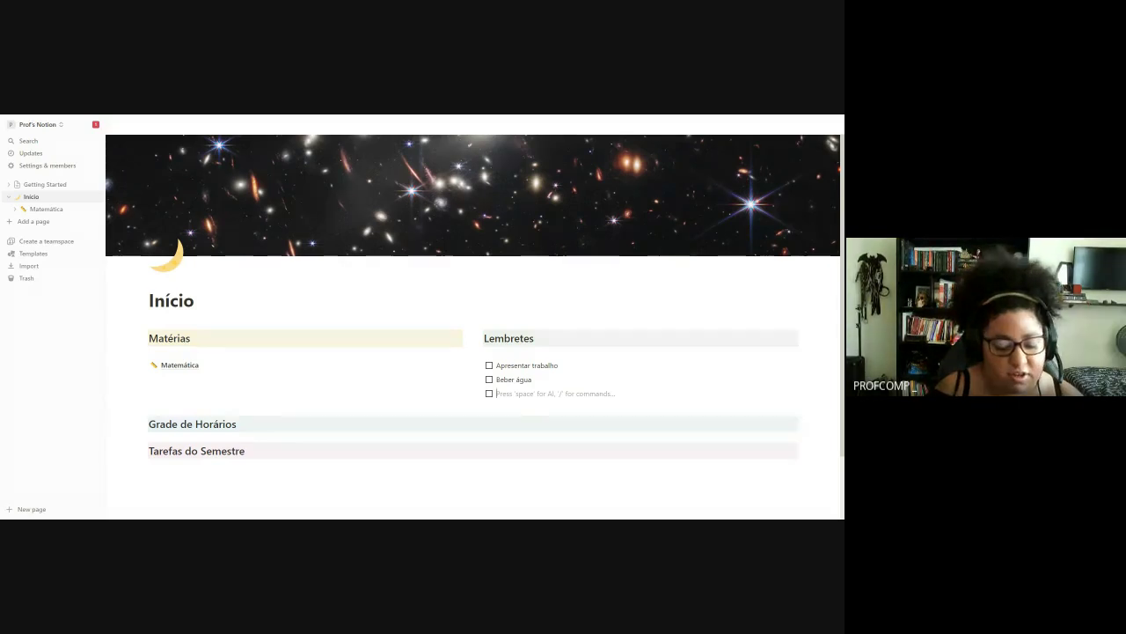
pyautogui.write('Estu')
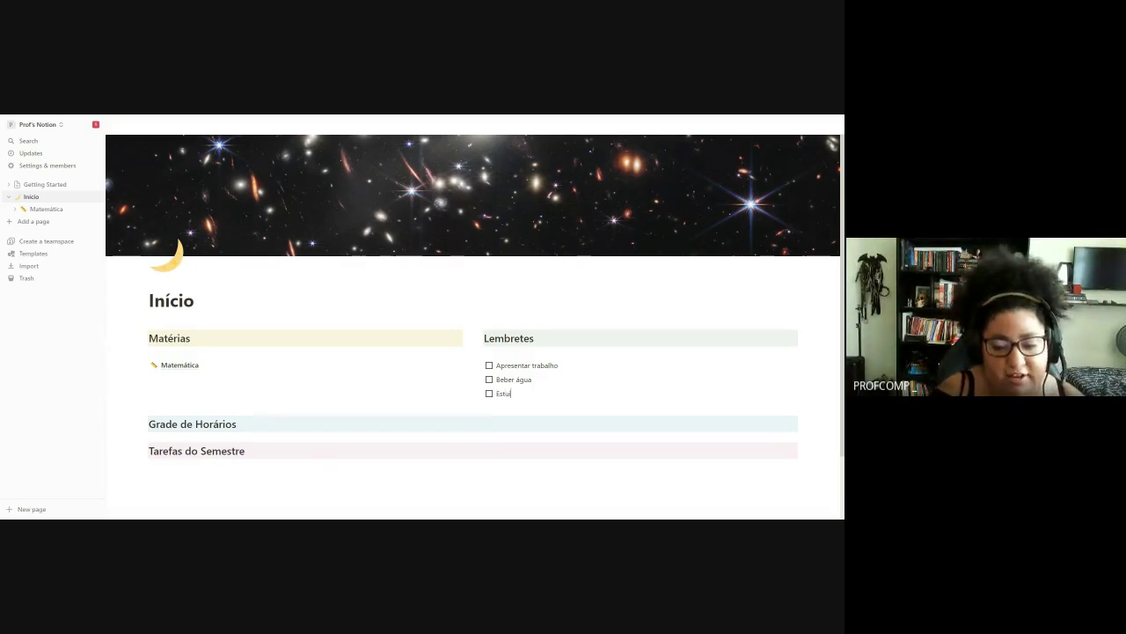
pyautogui.write('dar')
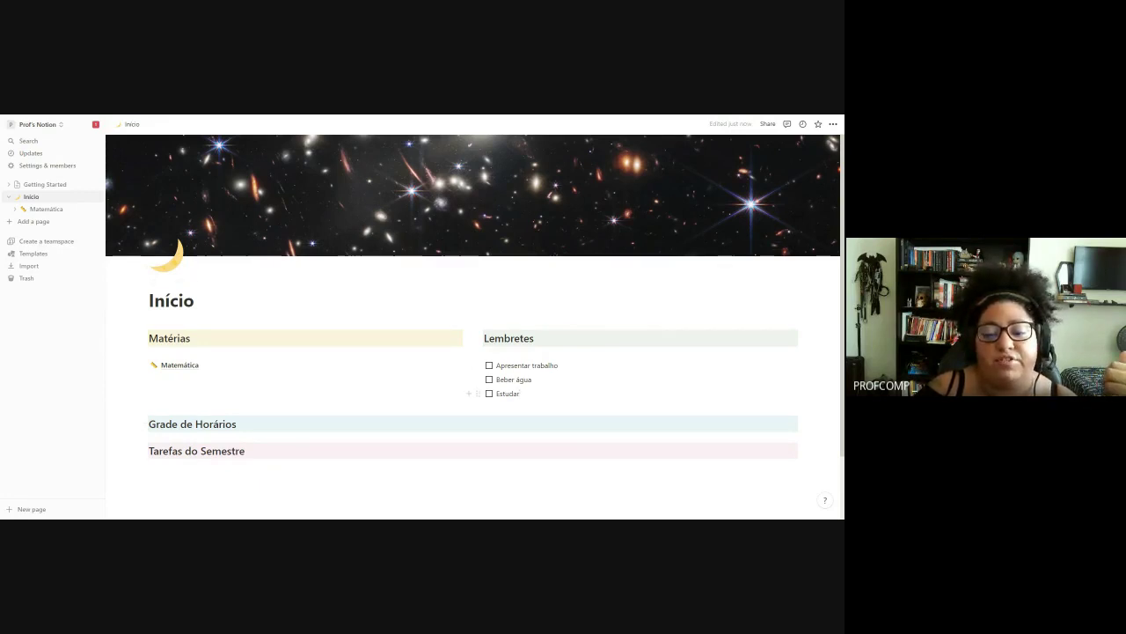
pyautogui.click(520, 393)
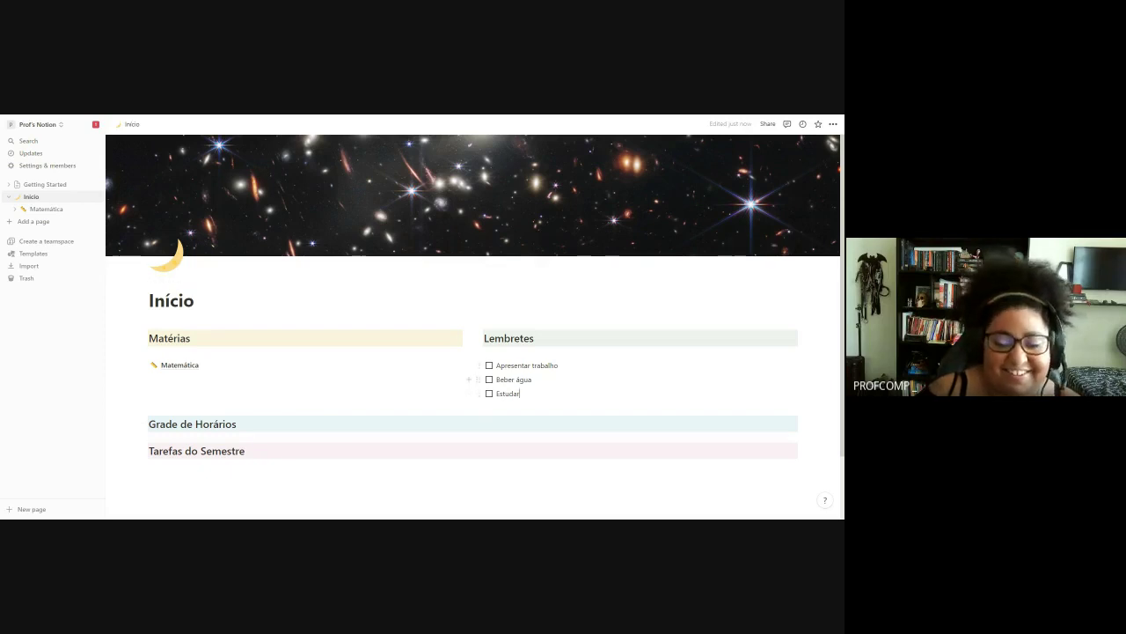
pyautogui.click(520, 394)
pyautogui.press('Return')
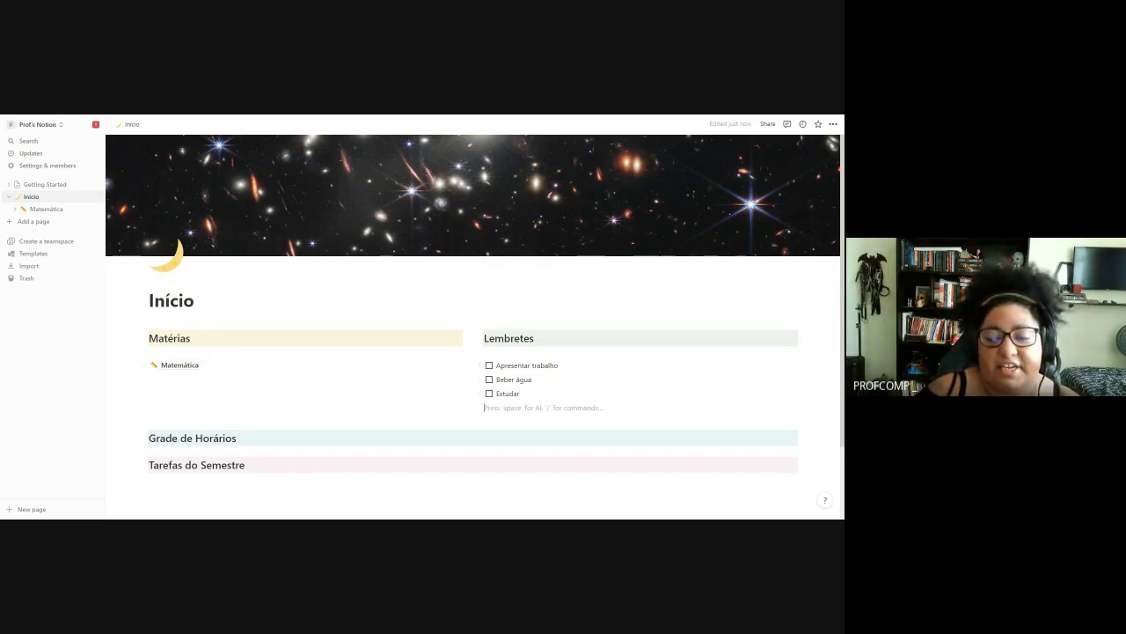
pyautogui.press('Up')
pyautogui.press('Down')
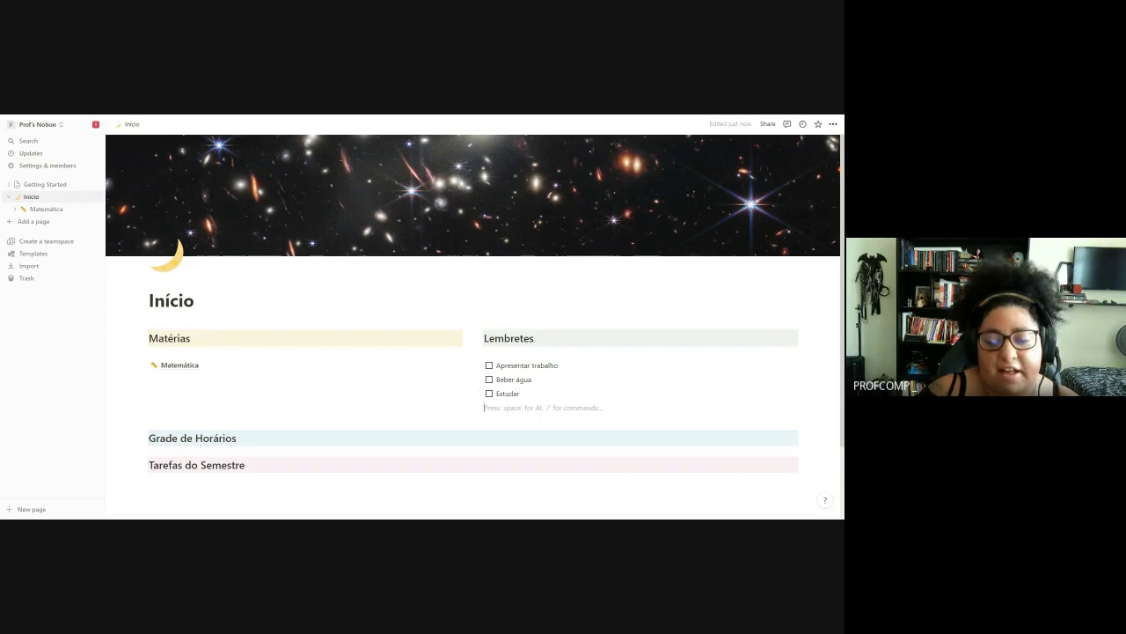
pyautogui.press('BackSpace')
pyautogui.press('BackSpace')
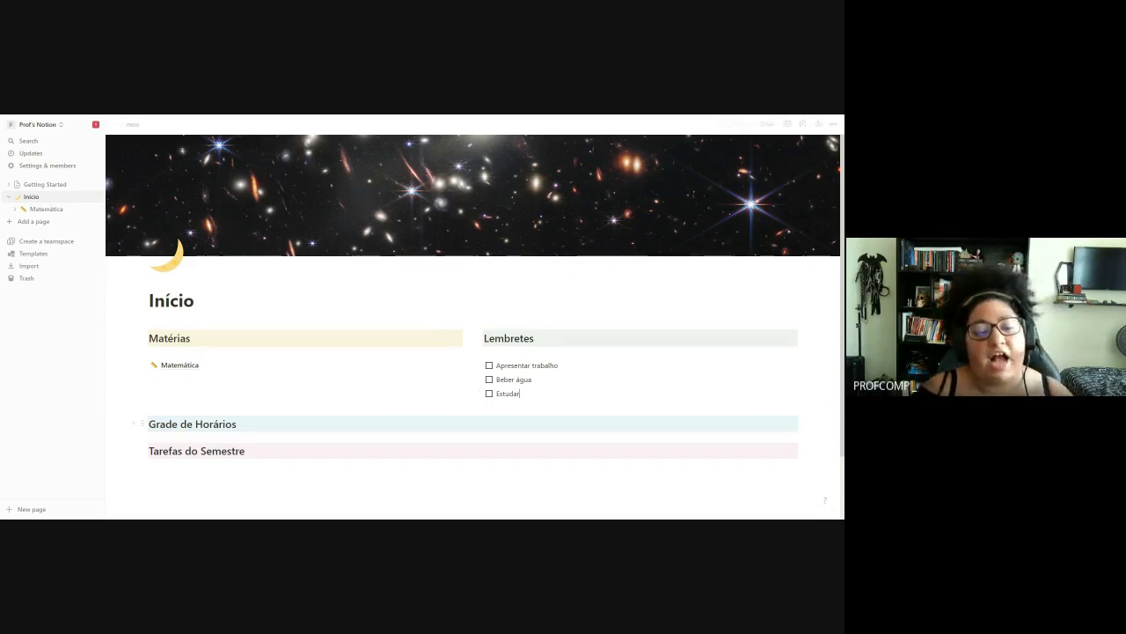
# - Insert a database table view on a new line directly under the Grade de Horários heading
pyautogui.scroll(-1, 475, 326)
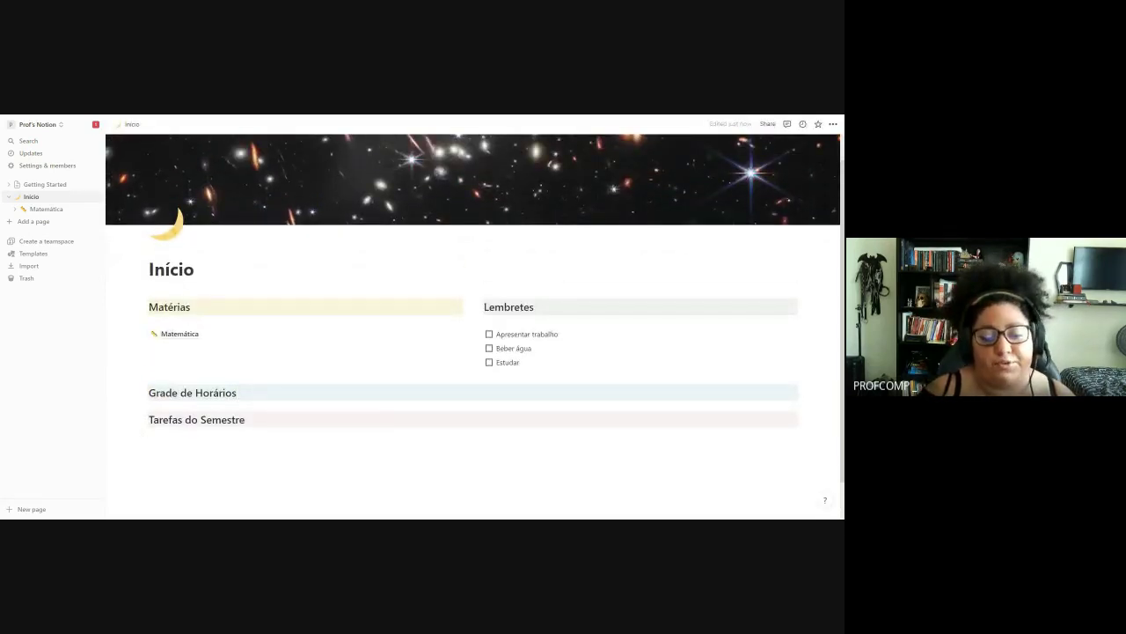
pyautogui.click(237, 393)
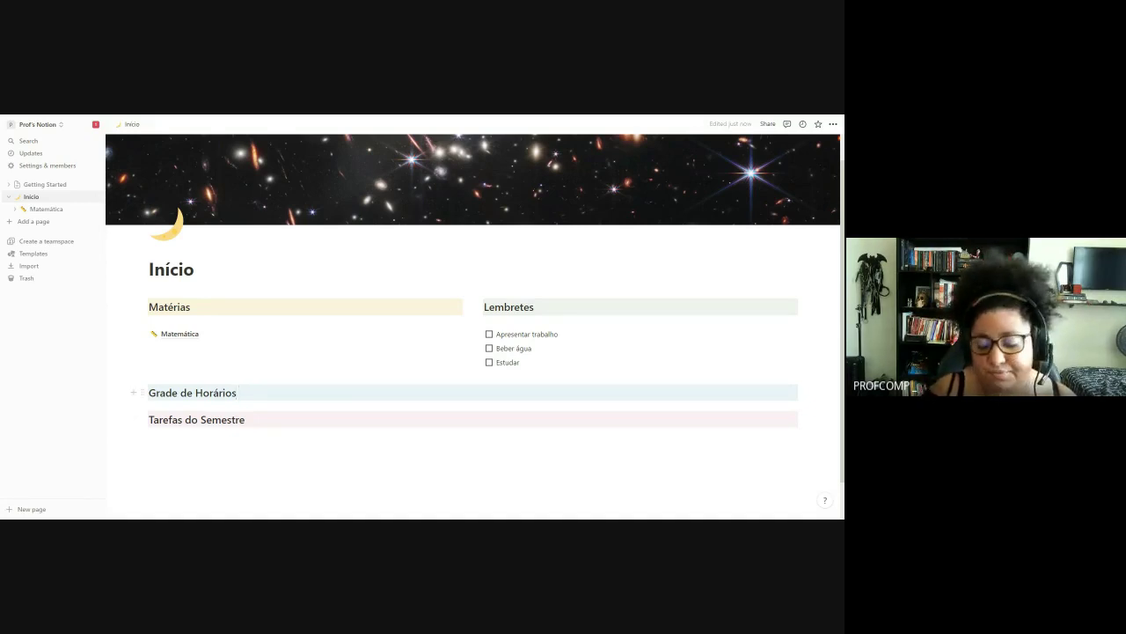
pyautogui.press('Return')
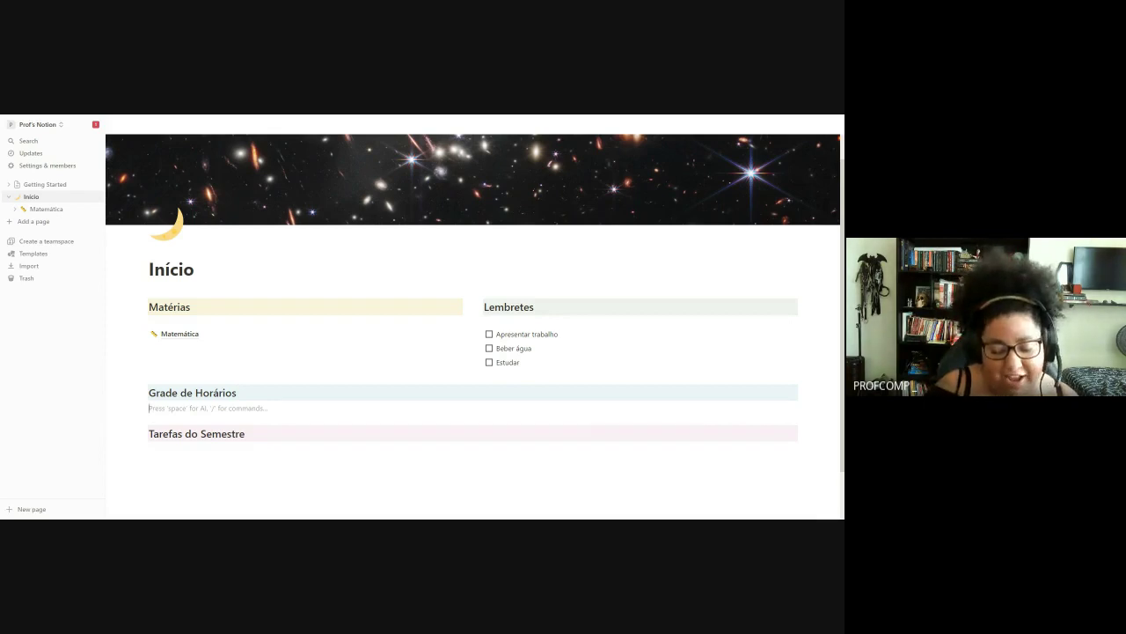
pyautogui.write('/')
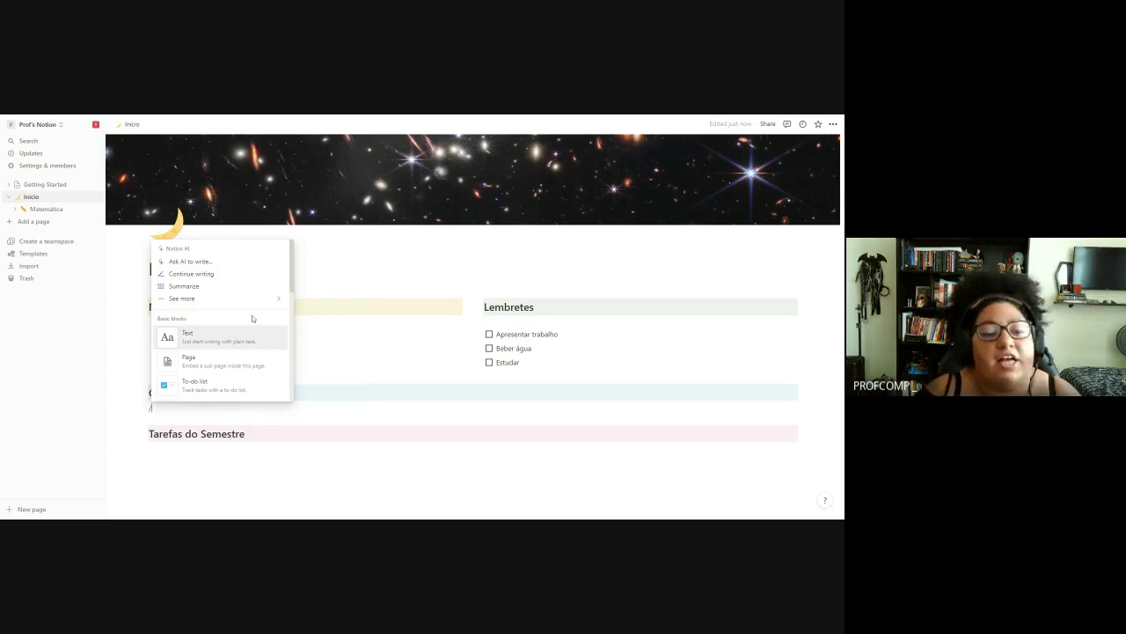
pyautogui.scroll(-5, 251, 319)
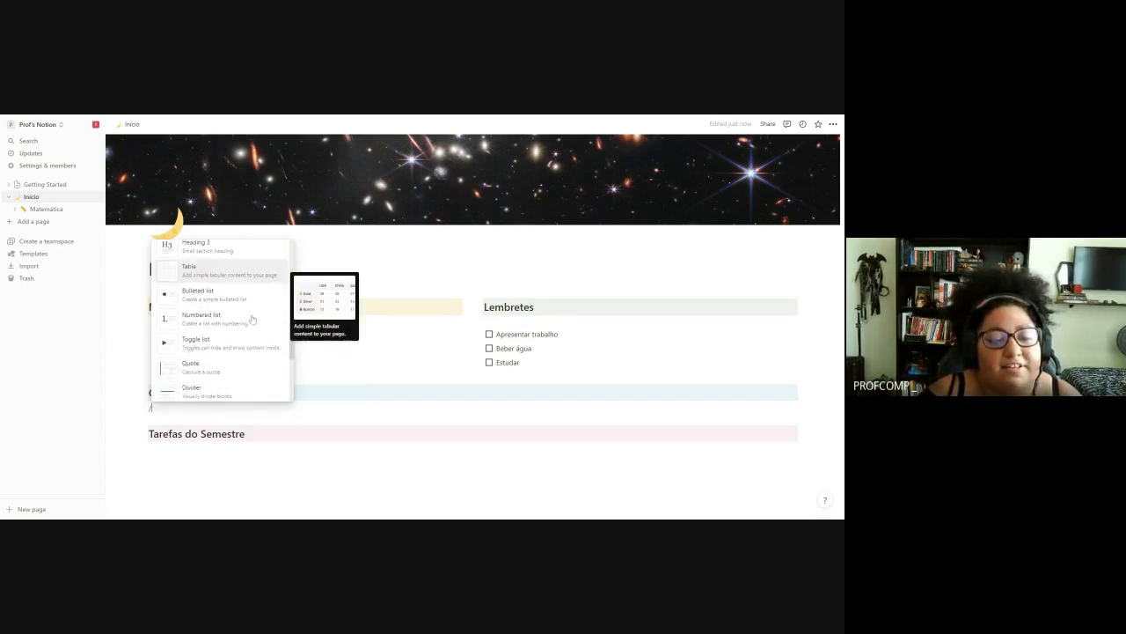
pyautogui.scroll(-4, 252, 318)
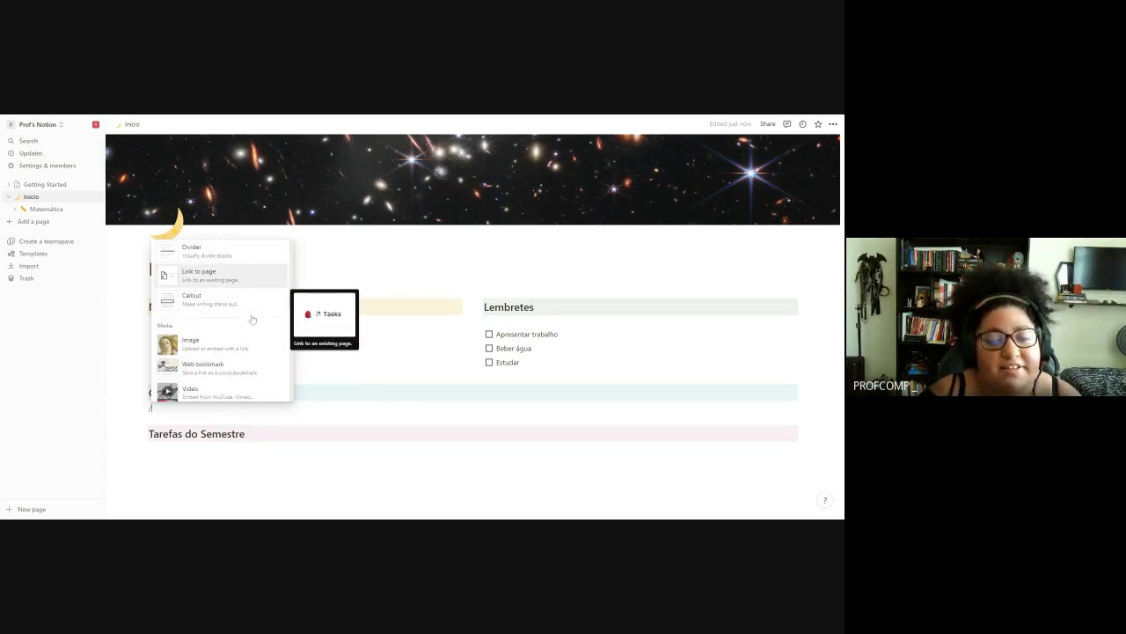
pyautogui.scroll(-3, 251, 319)
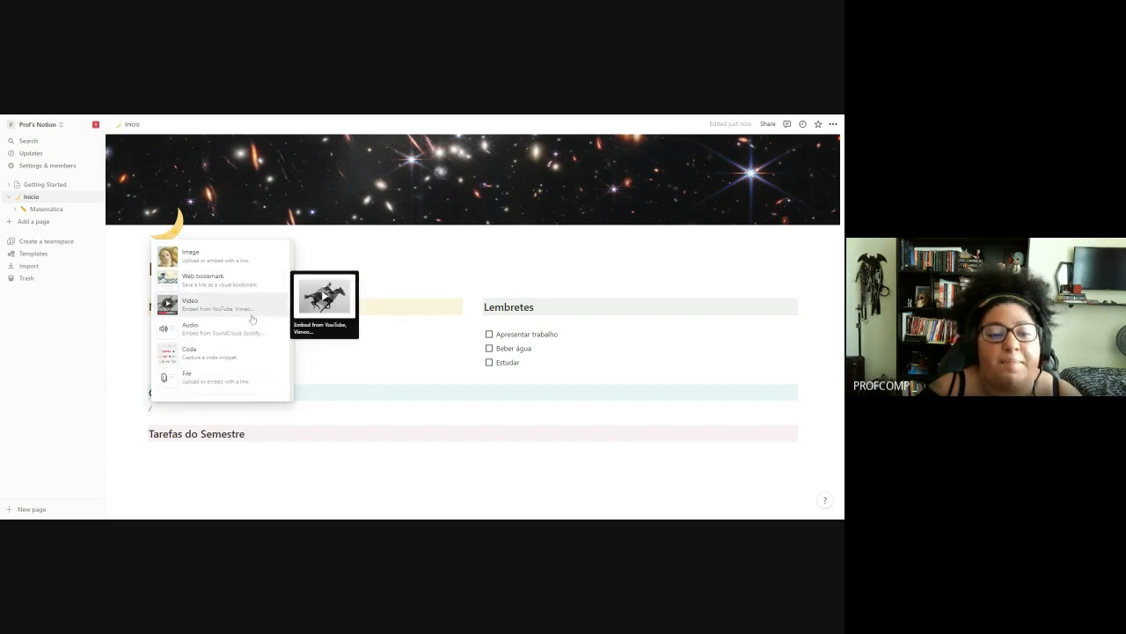
pyautogui.scroll(1, 252, 319)
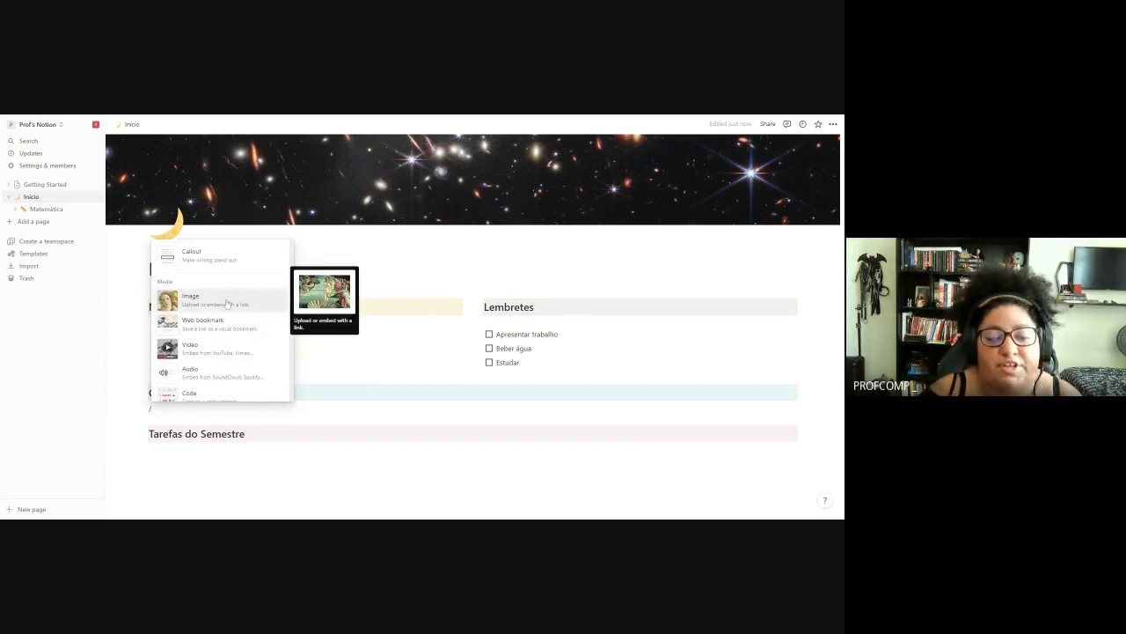
pyautogui.scroll(-2, 229, 323)
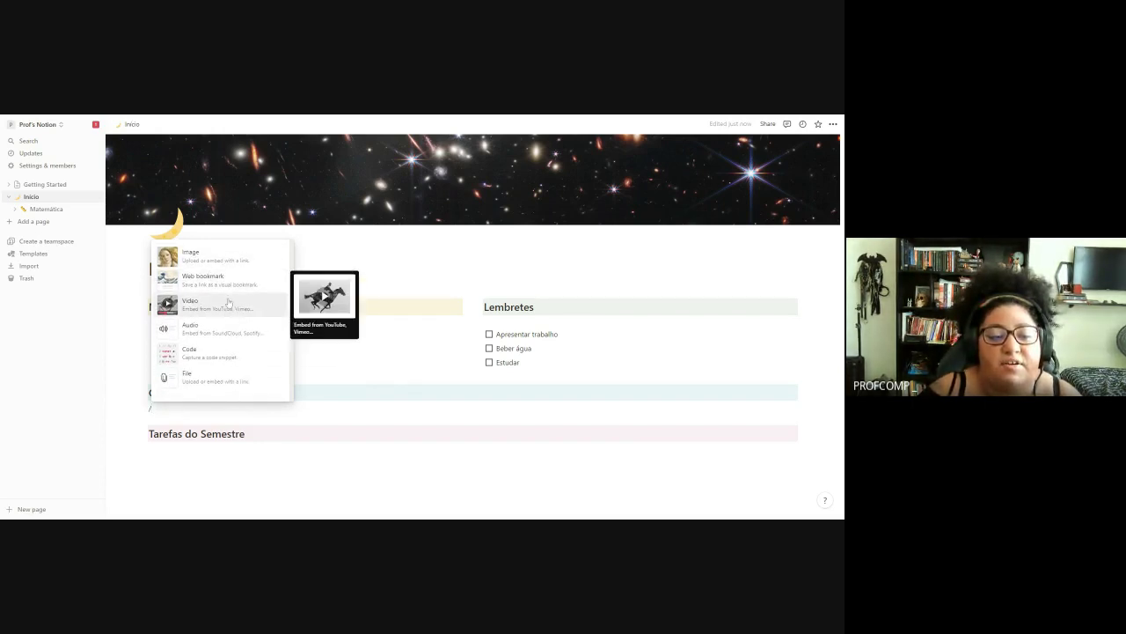
pyautogui.scroll(-3, 224, 300)
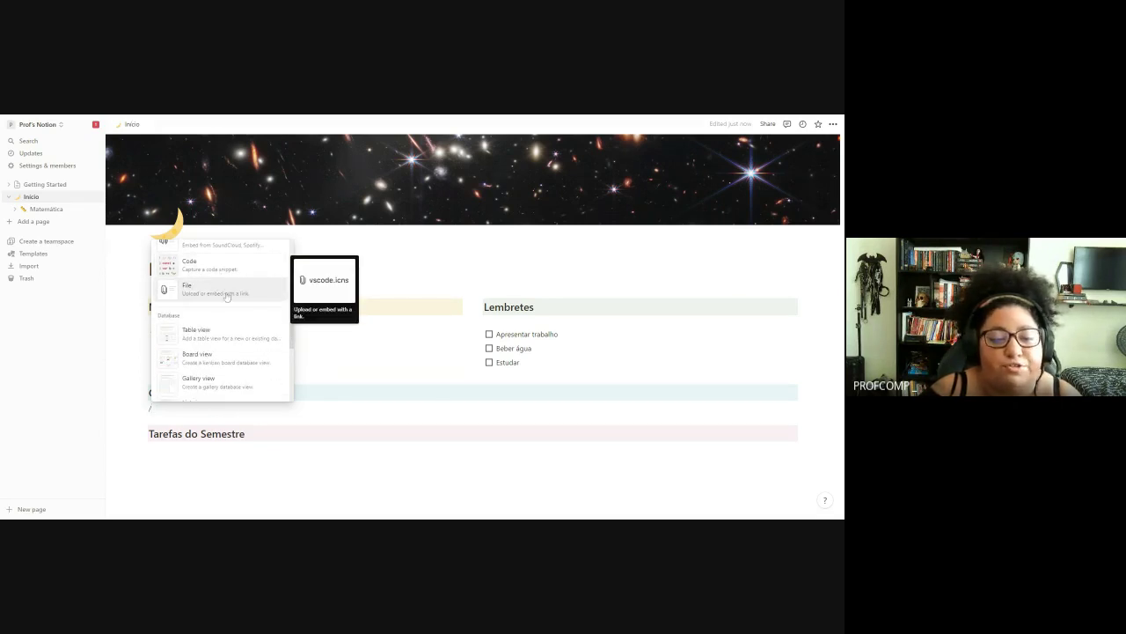
pyautogui.scroll(-1, 198, 299)
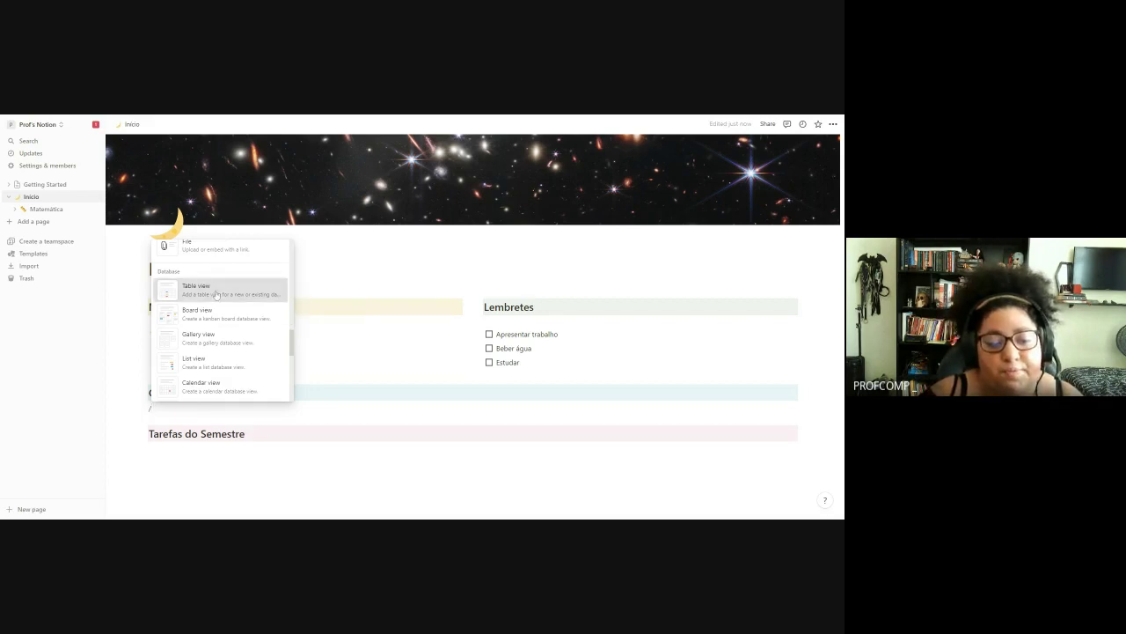
pyautogui.press('Return')
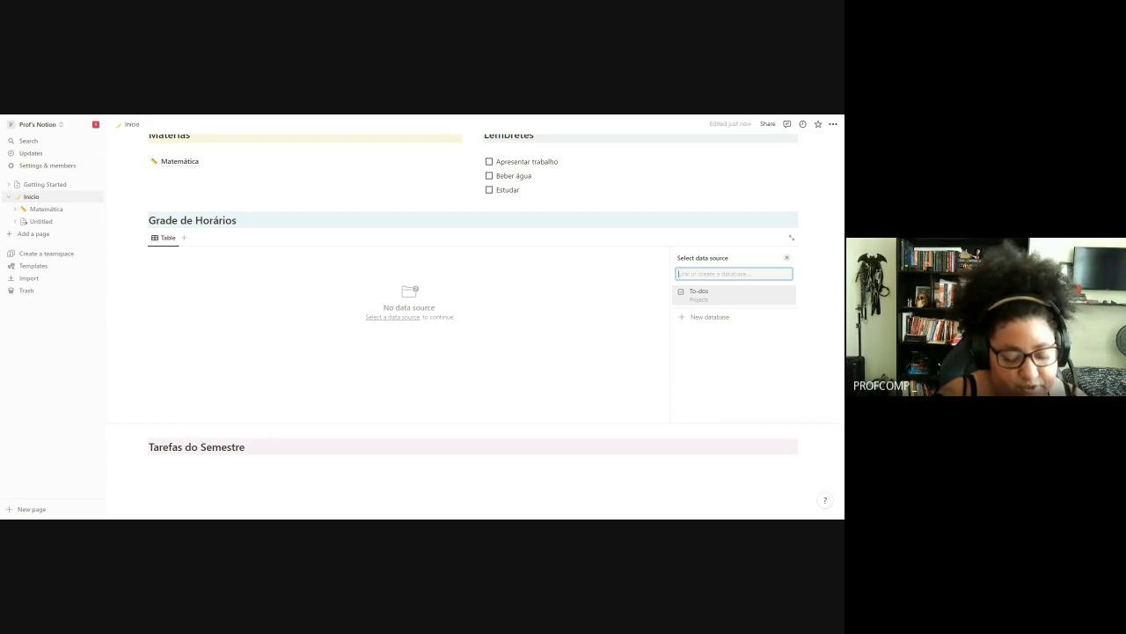
# - Create a new database named "CRONOGRAMA SEMANAL" as the data source of the table view
pyautogui.write('C')
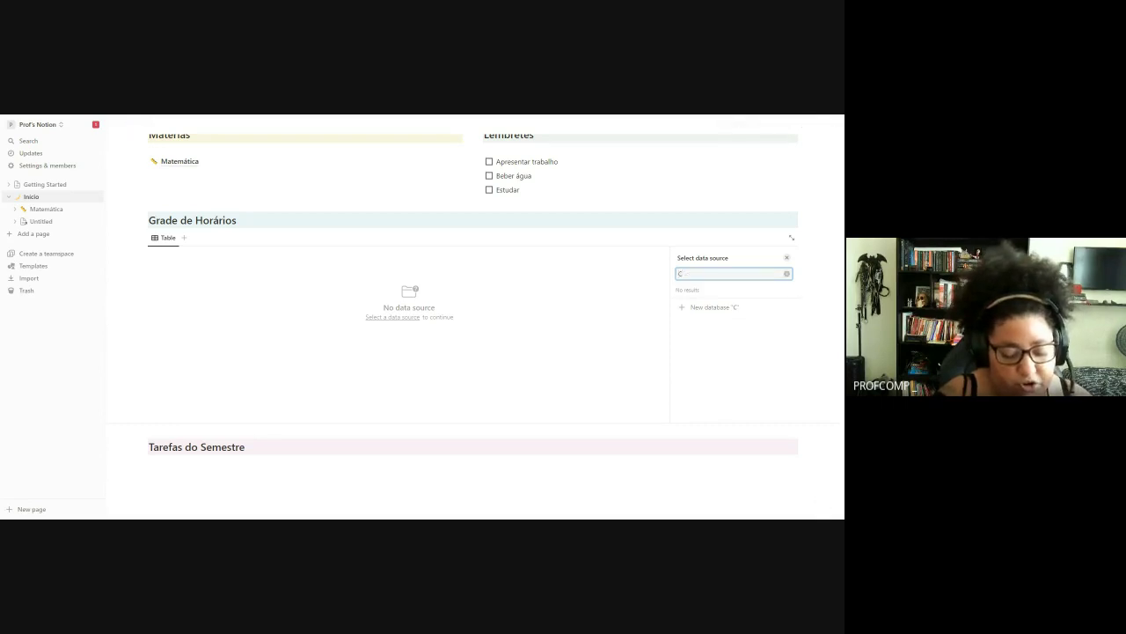
pyautogui.write('RONOGR')
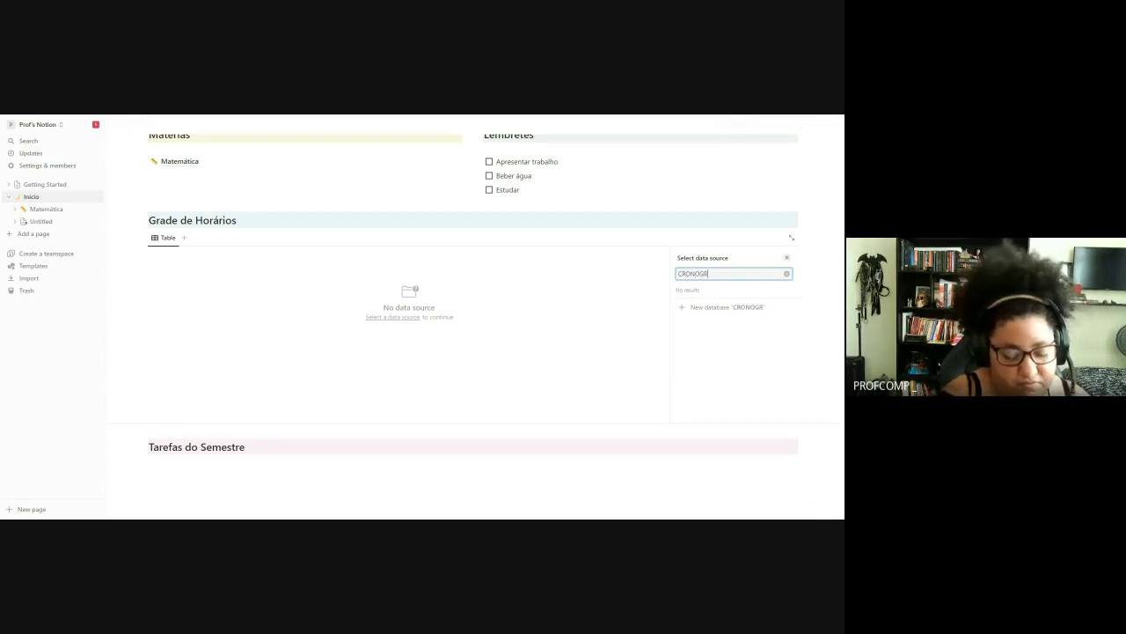
pyautogui.write('AMA SEMANAL')
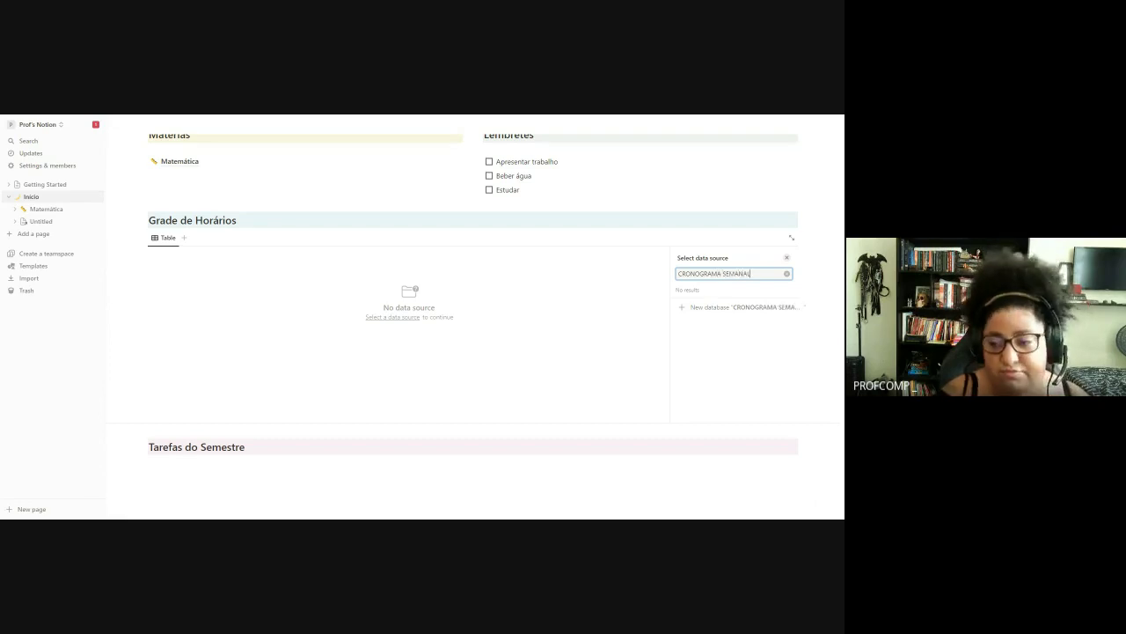
pyautogui.click(720, 310)
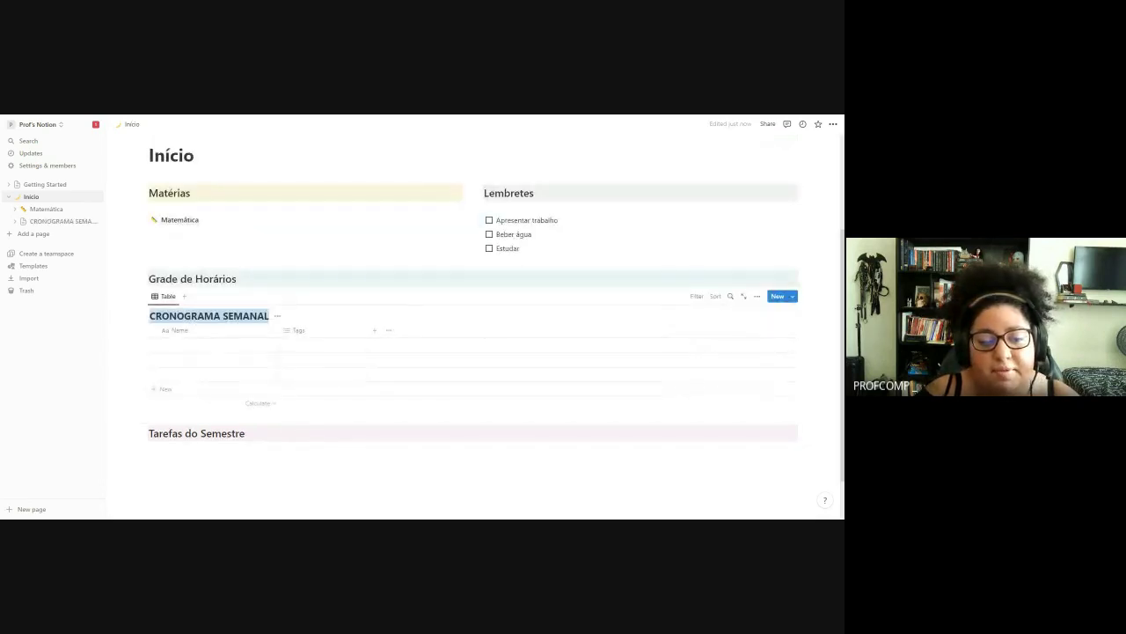
pyautogui.click(303, 330)
pyautogui.click(329, 317)
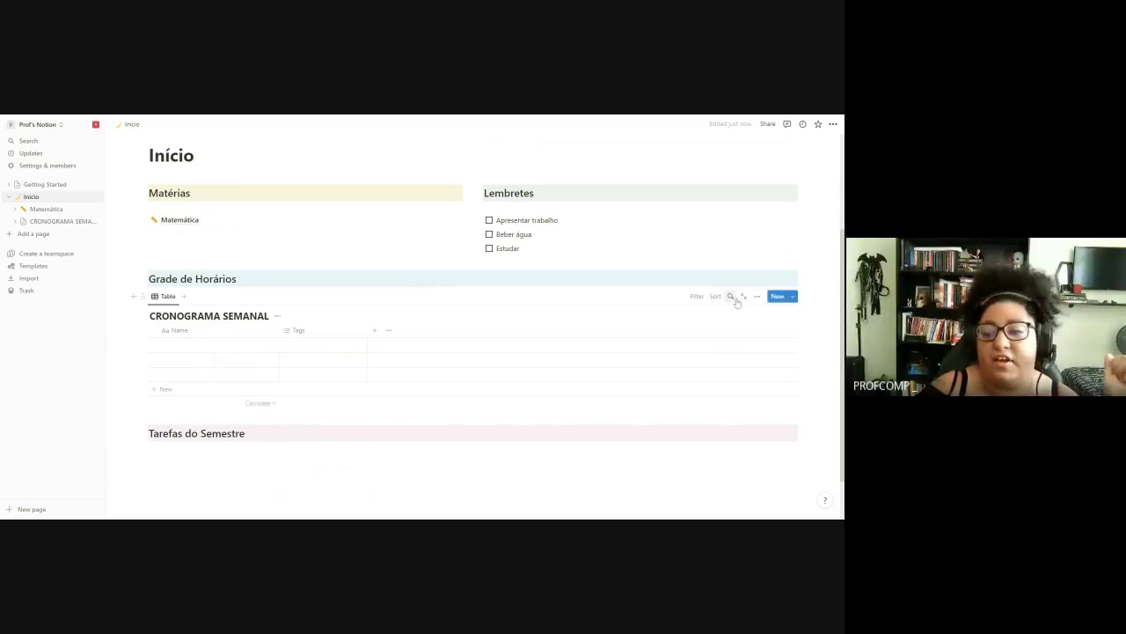
# - Delete the CRONOGRAMA SEMANAL table block from the Grade de Horários section
pyautogui.click(757, 299)
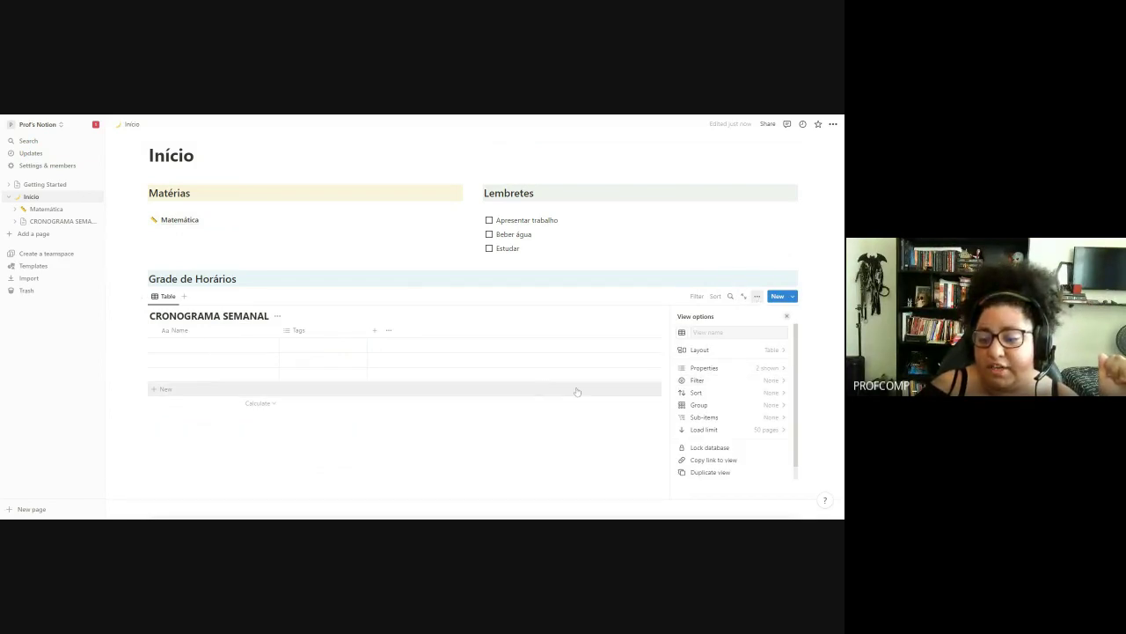
pyautogui.click(154, 374)
pyautogui.press('Escape')
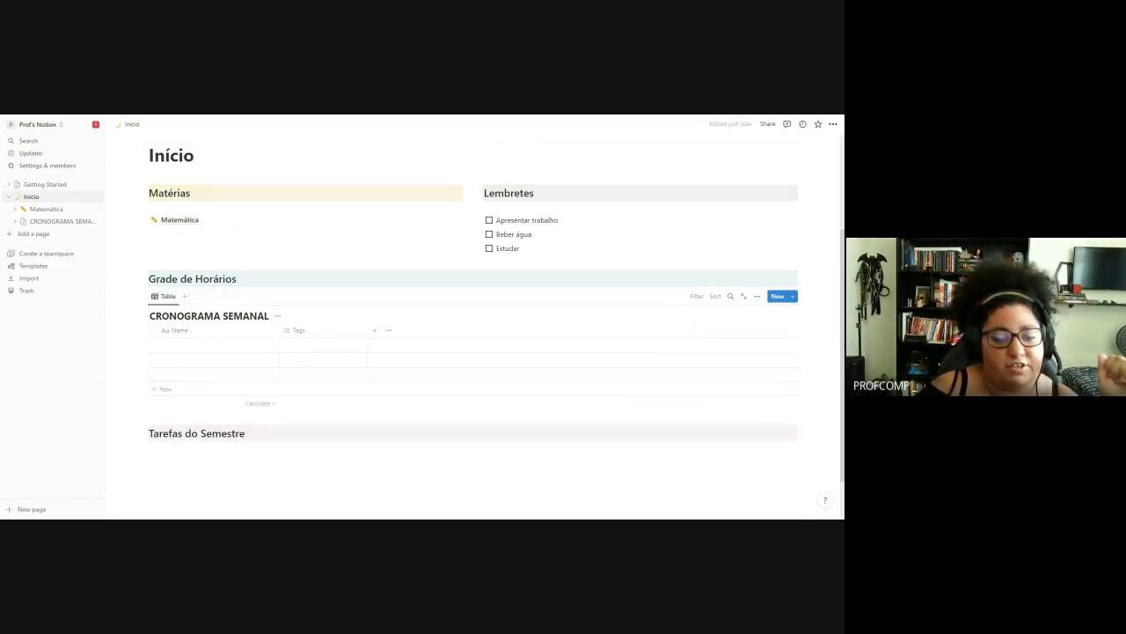
pyautogui.click(144, 295)
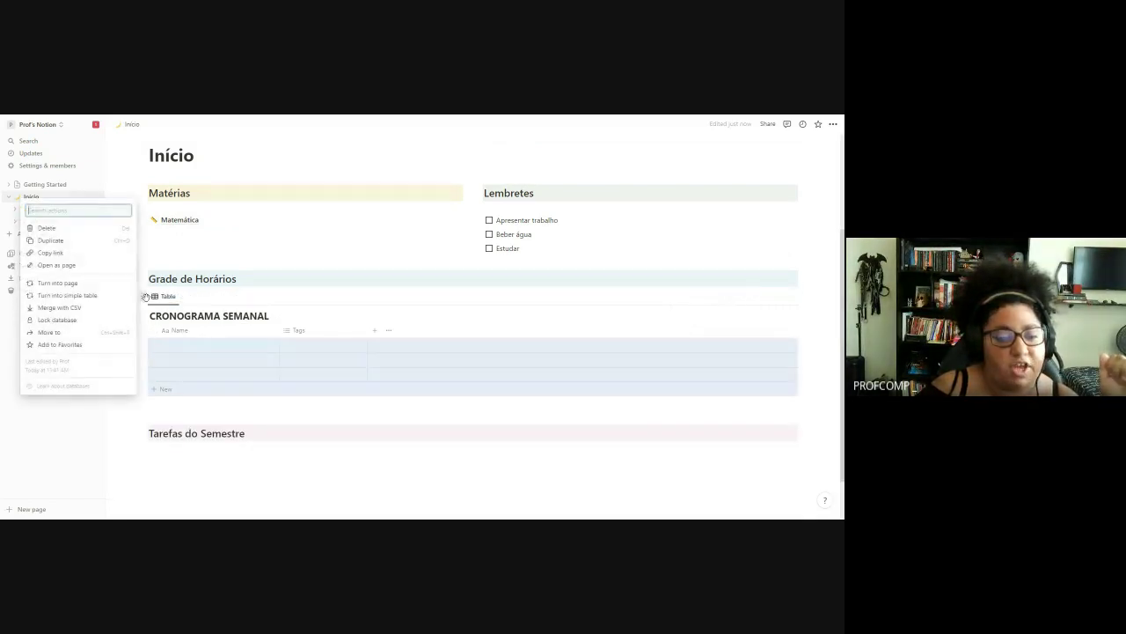
pyautogui.click(72, 230)
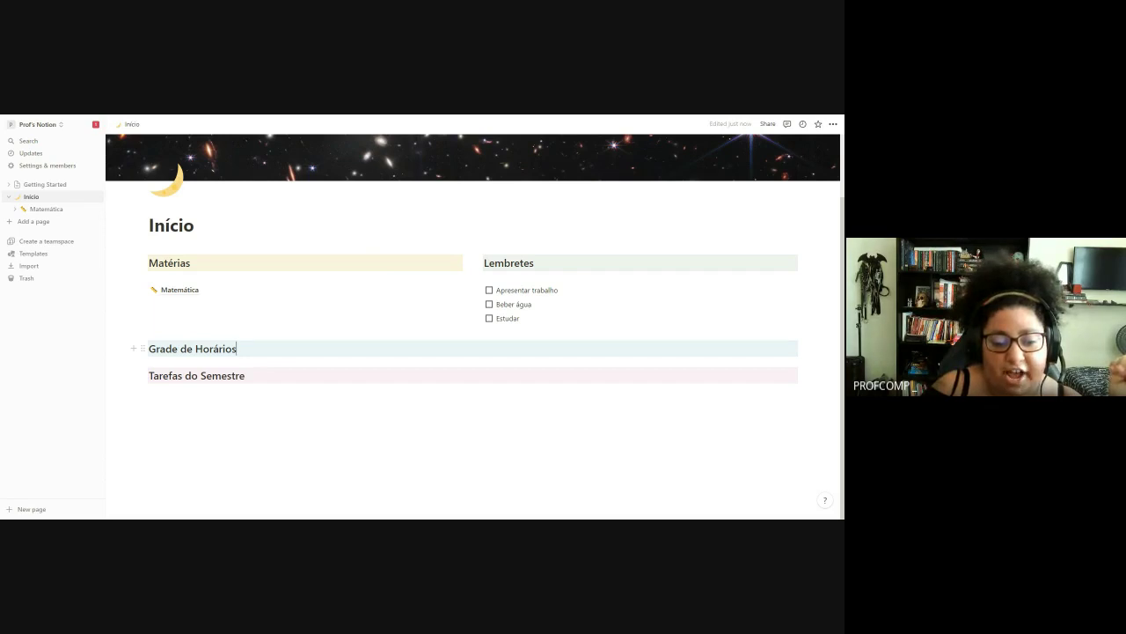
# - Add a fresh database table view between the Grade de Horários and Tarefas do Semestre headings
pyautogui.press('Return')
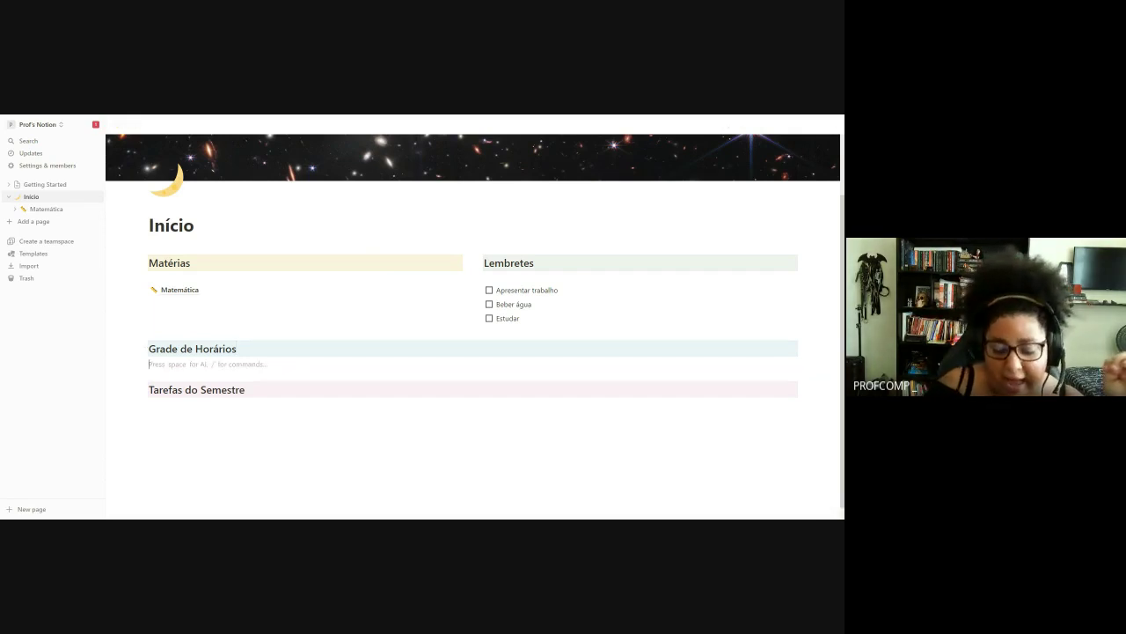
pyautogui.write('/')
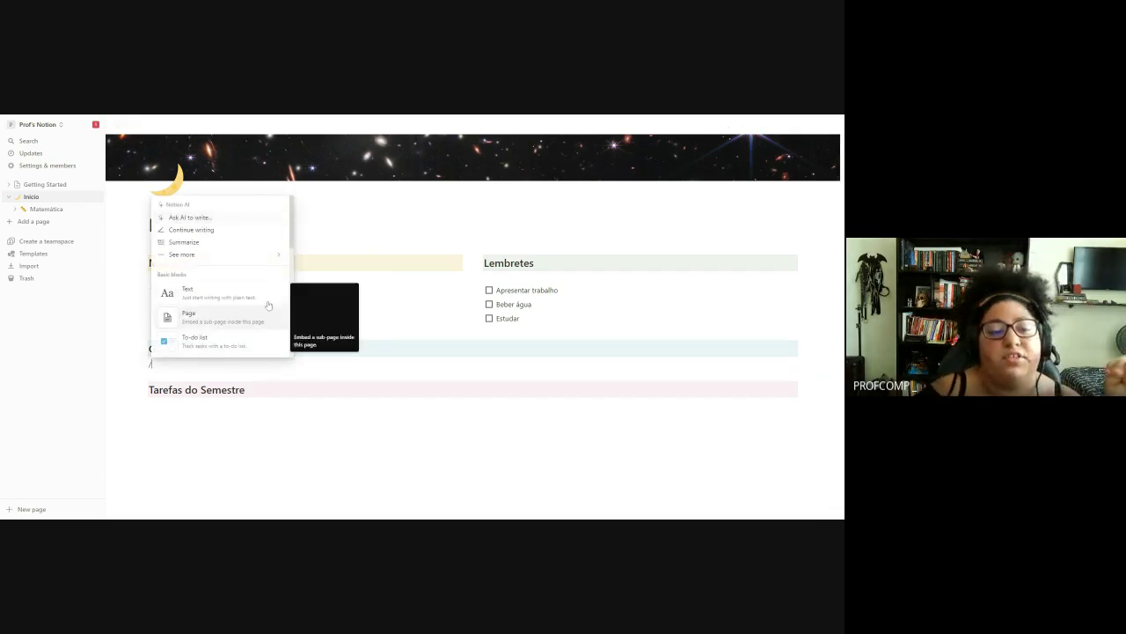
pyautogui.scroll(-5, 251, 278)
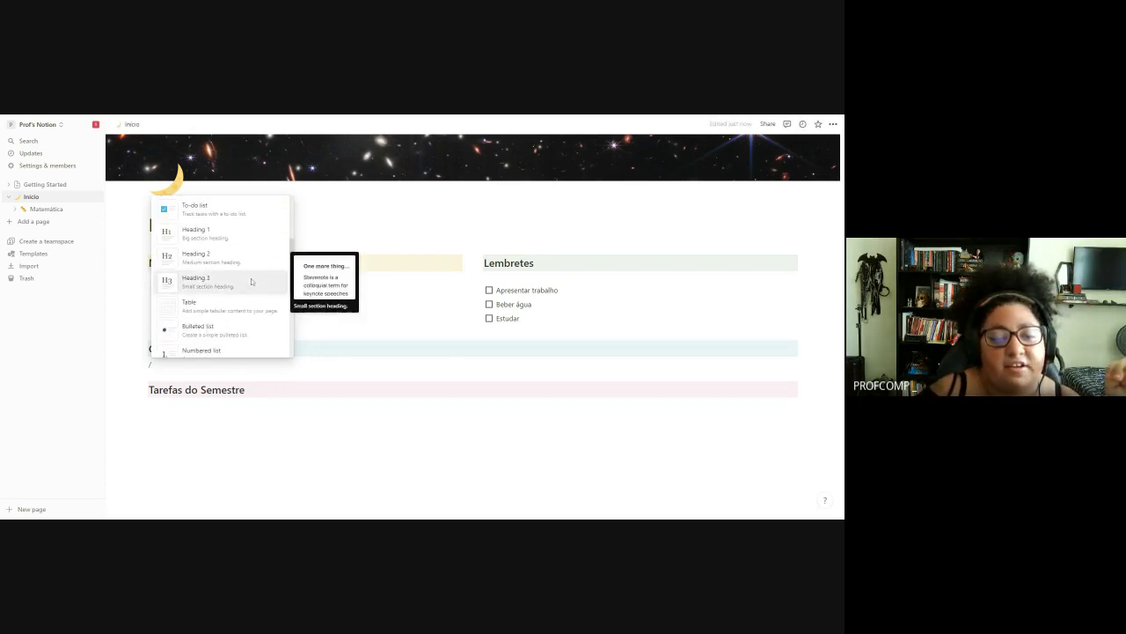
pyautogui.scroll(-5, 250, 278)
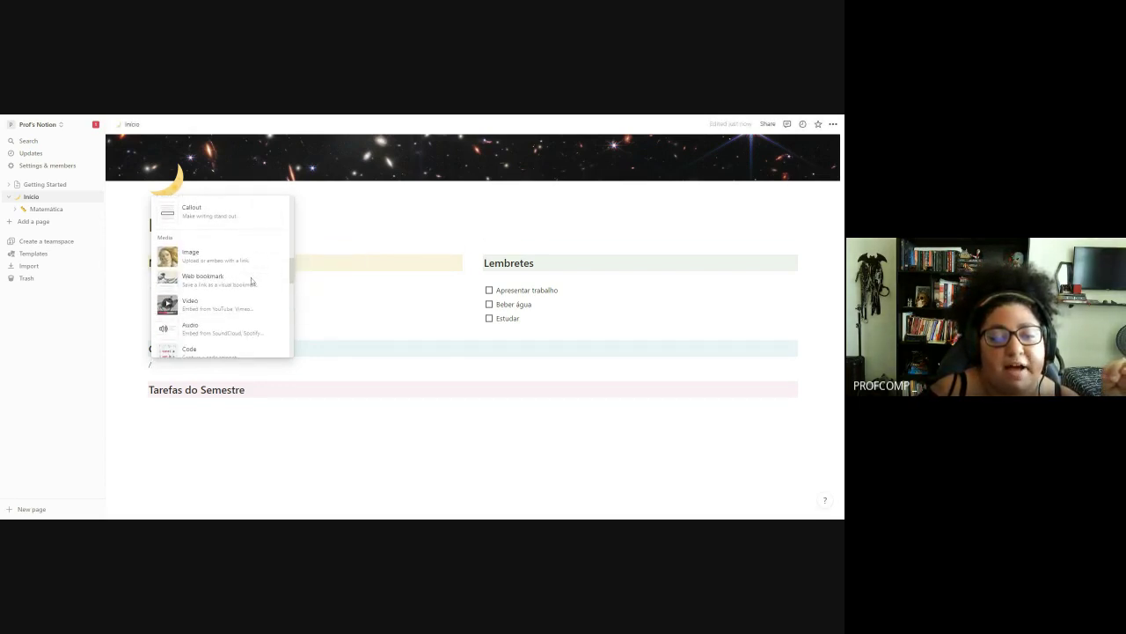
pyautogui.scroll(-4, 238, 255)
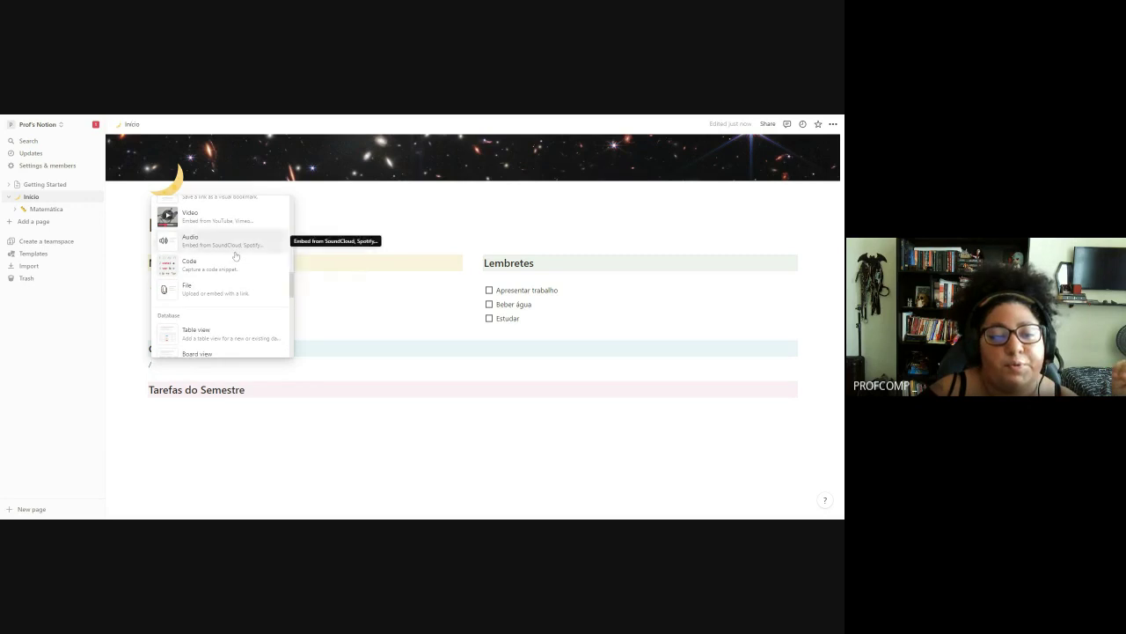
pyautogui.scroll(-1, 236, 255)
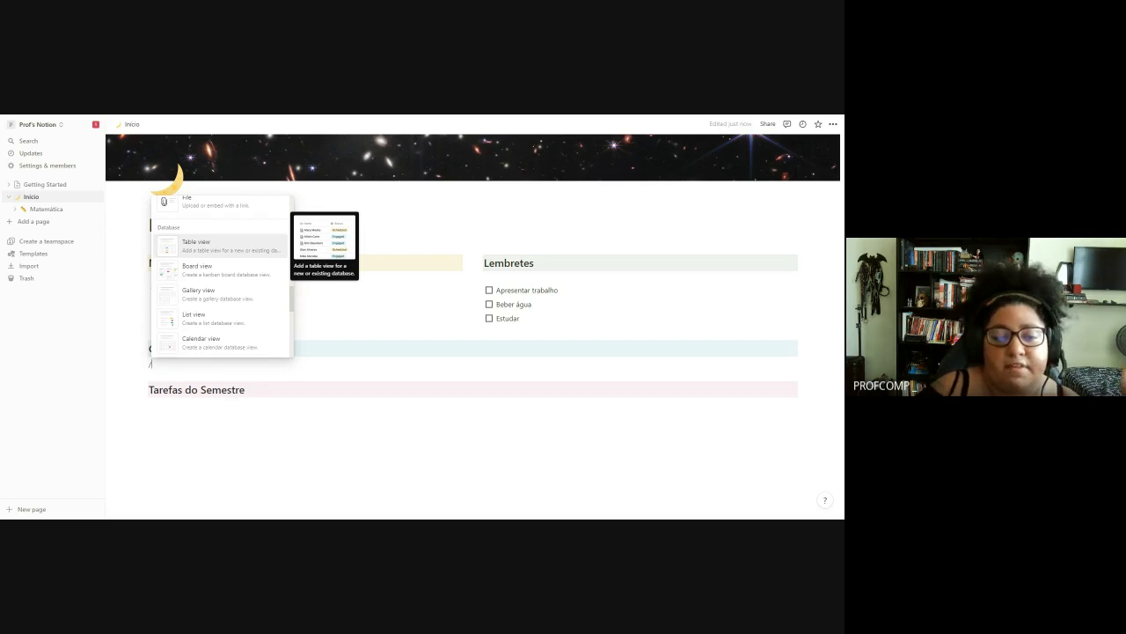
pyautogui.press('Return')
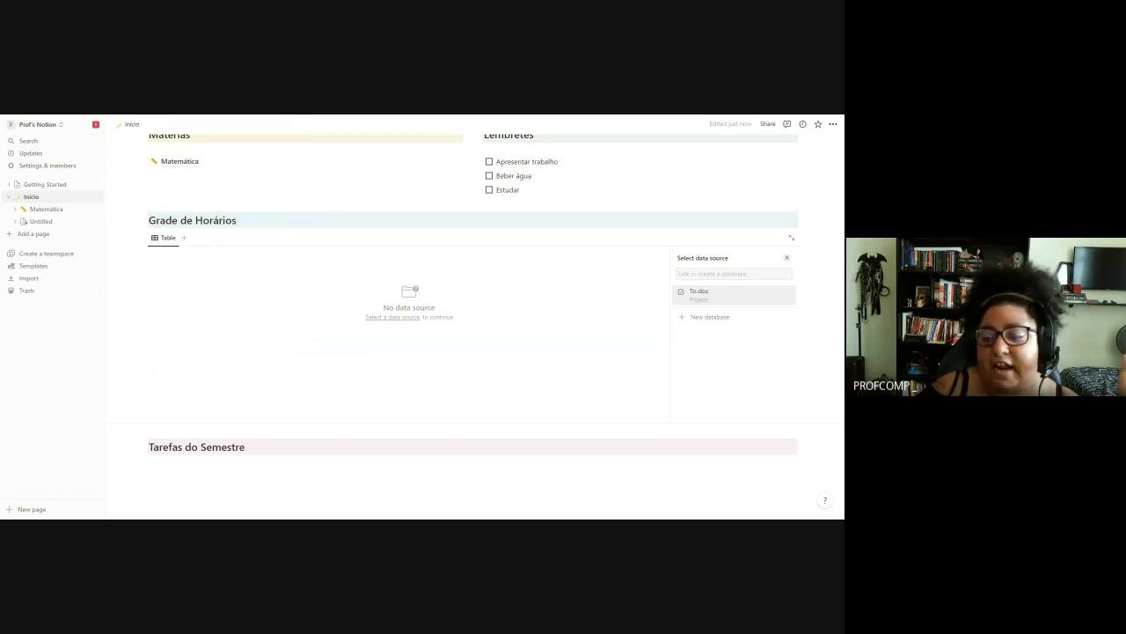
# - Enter "CRONOGRAMA SEMANAL" as the data source name for the empty table view under Grade de Horários
pyautogui.click(734, 274)
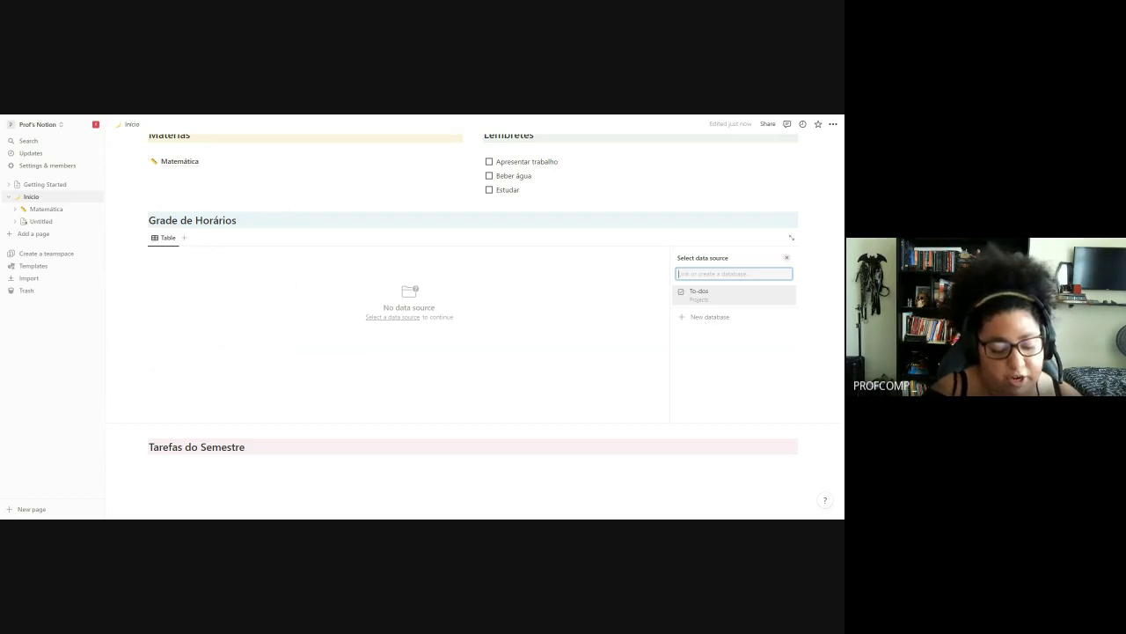
pyautogui.write('cro')
pyautogui.write('n')
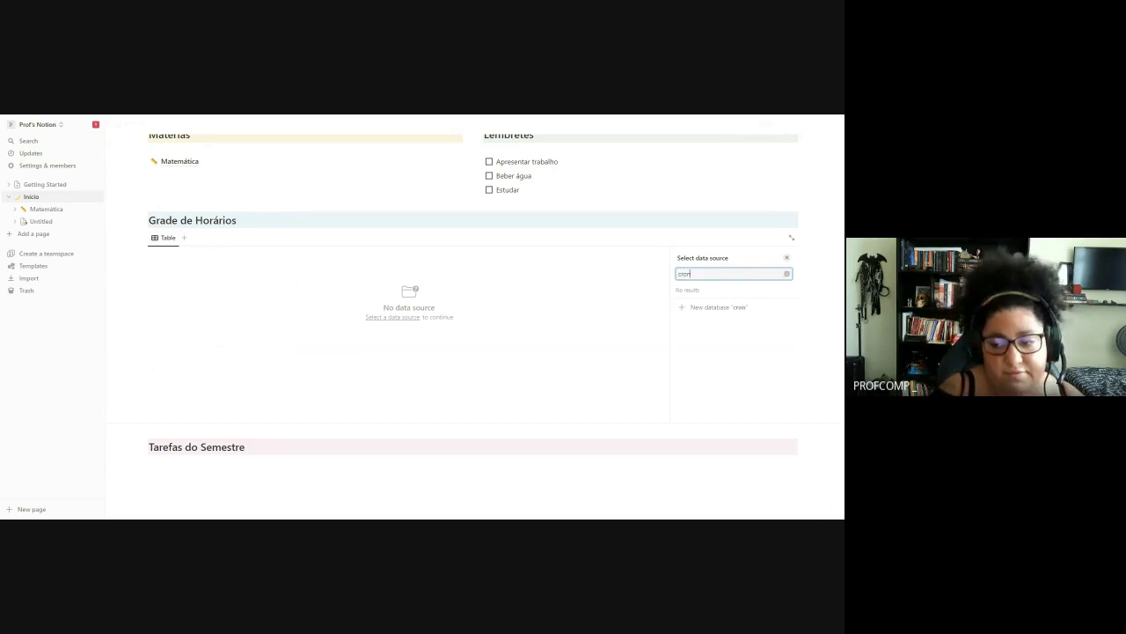
pyautogui.press('BackSpace')
pyautogui.press('BackSpace')
pyautogui.write('CR')
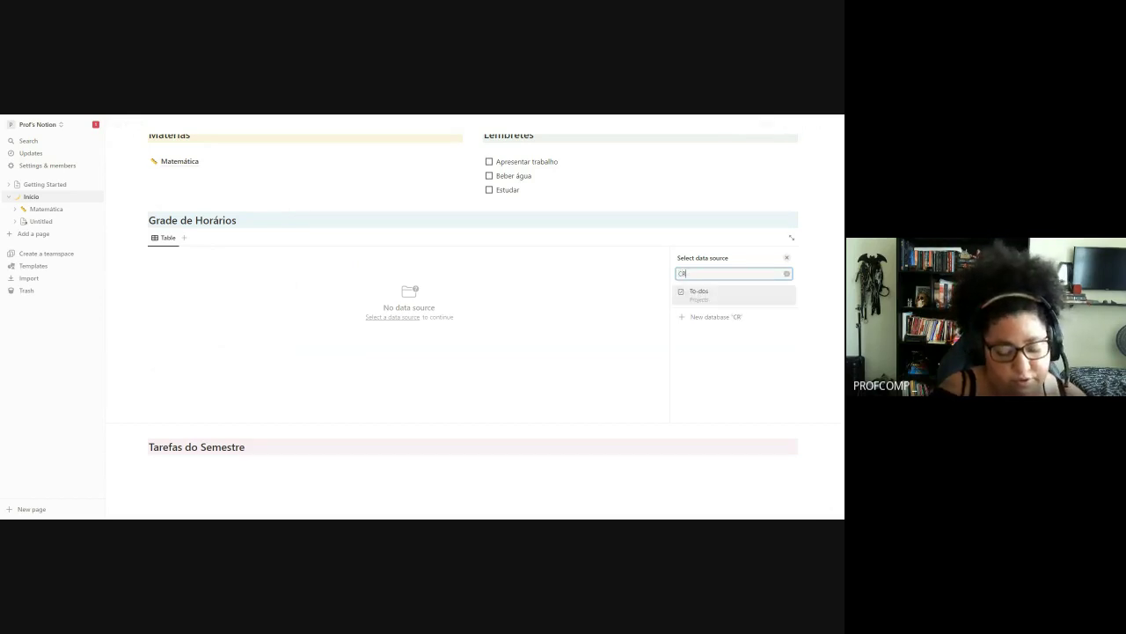
pyautogui.write('ONOG')
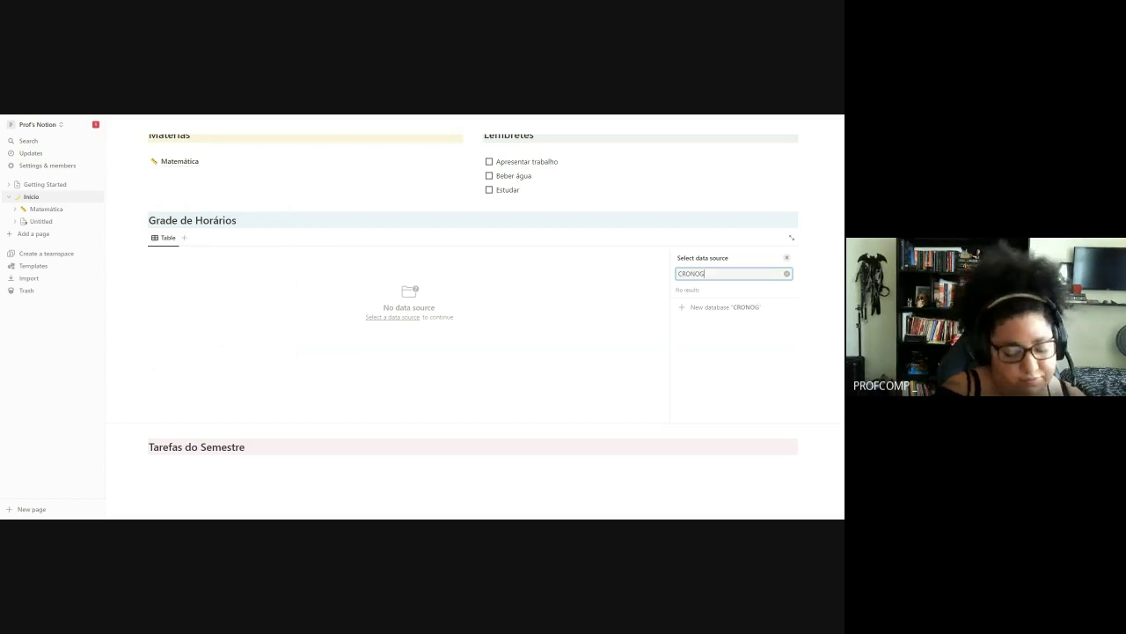
pyautogui.write('RAMA SEMANAL')
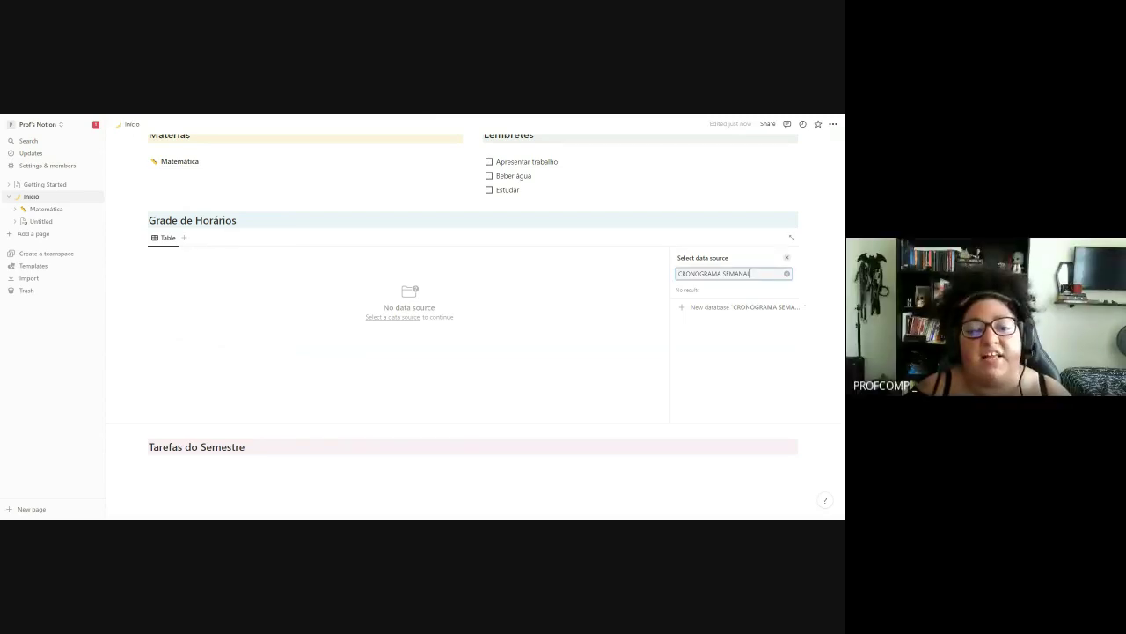
# - Delete the table view without a data source from the Grade de Horários section
pyautogui.click(142, 239)
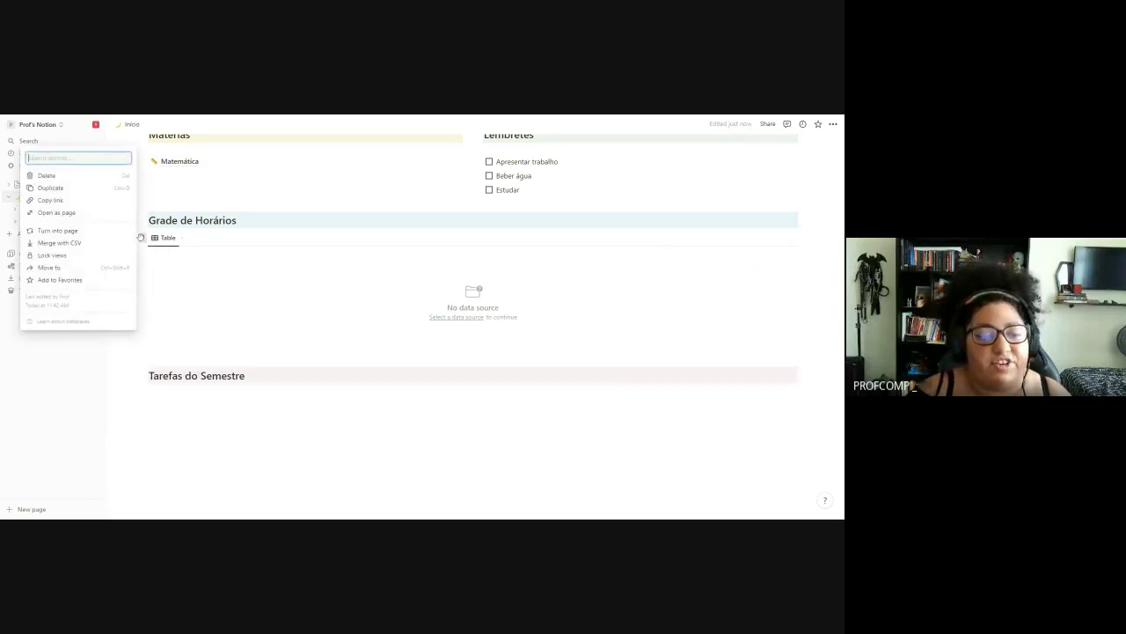
pyautogui.click(62, 180)
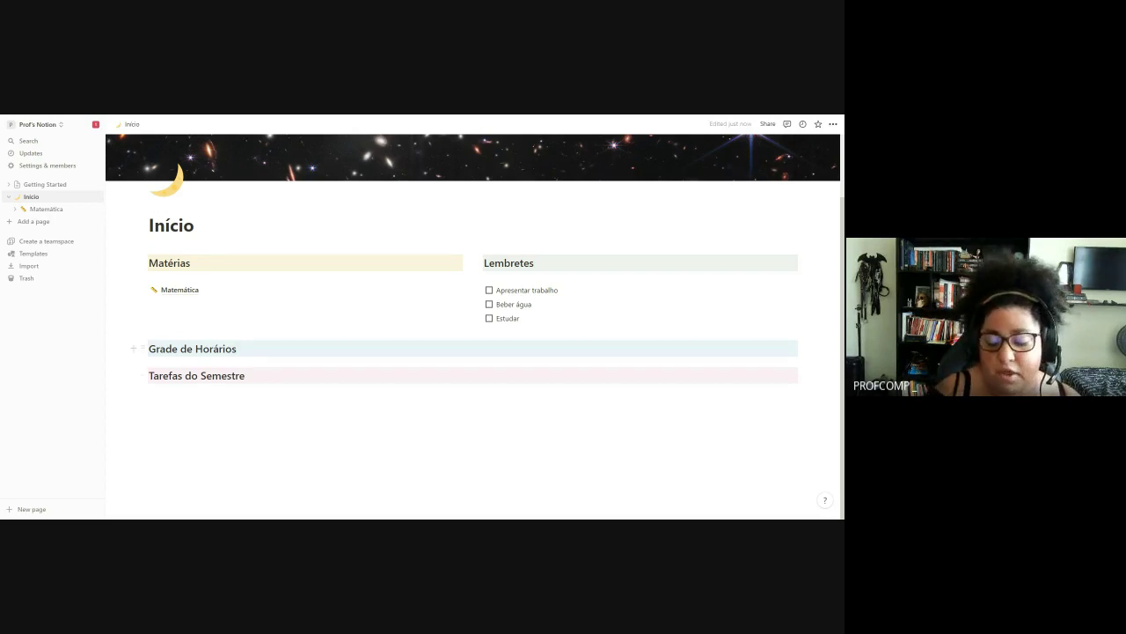
# - Insert a database table view on a new line between the Grade de Horários and Tarefas do Semestre headings
pyautogui.press('Return')
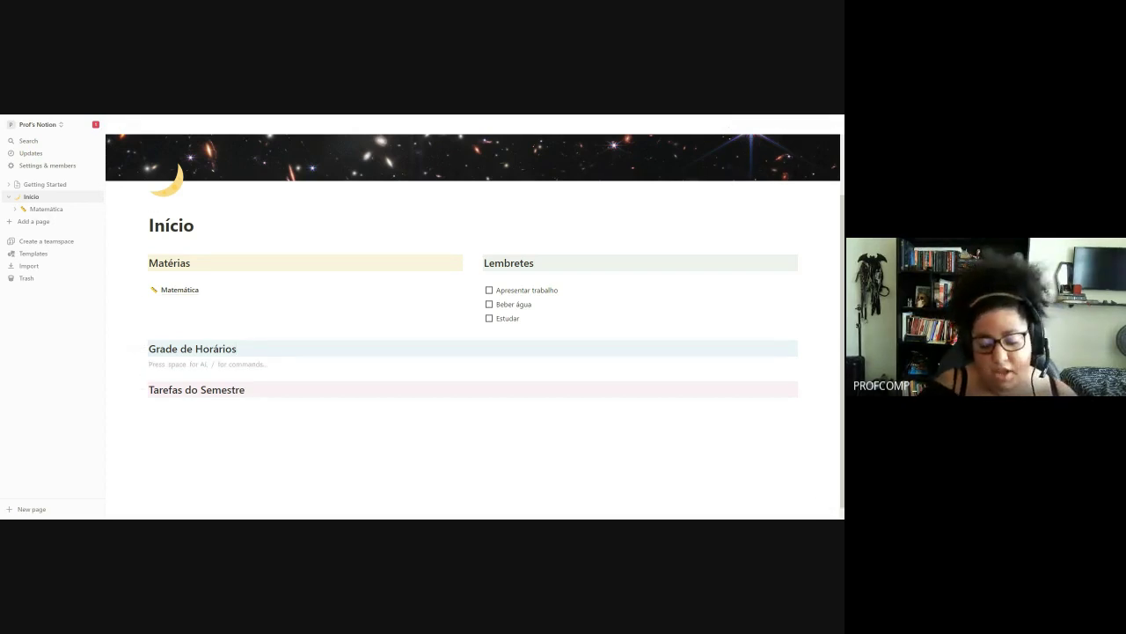
pyautogui.write('/')
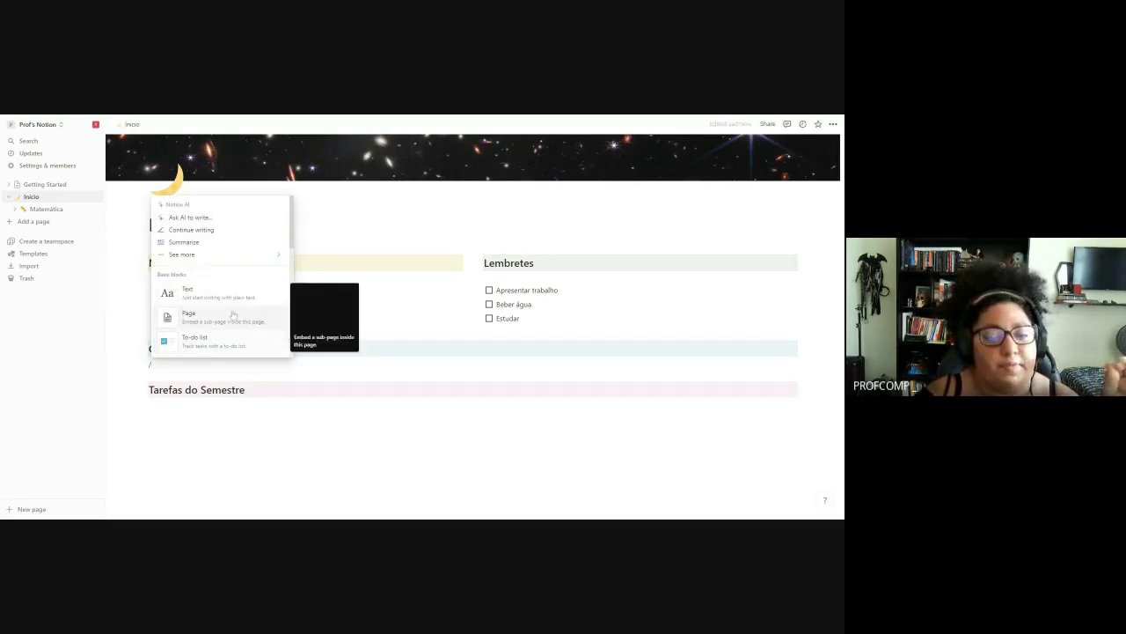
pyautogui.scroll(-5, 228, 293)
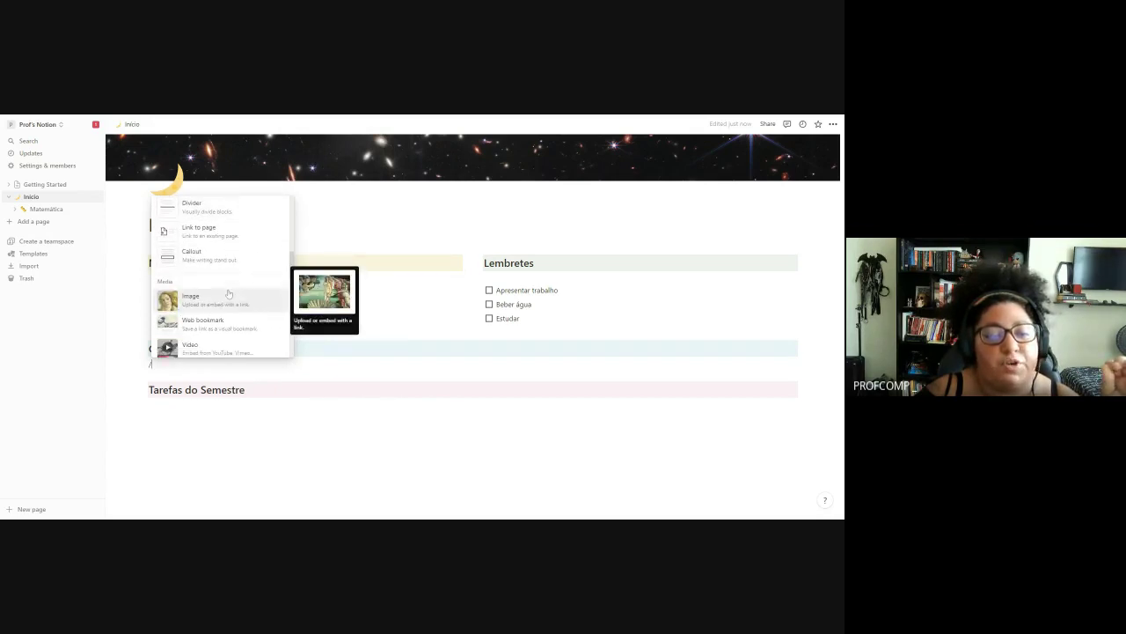
pyautogui.scroll(-5, 228, 293)
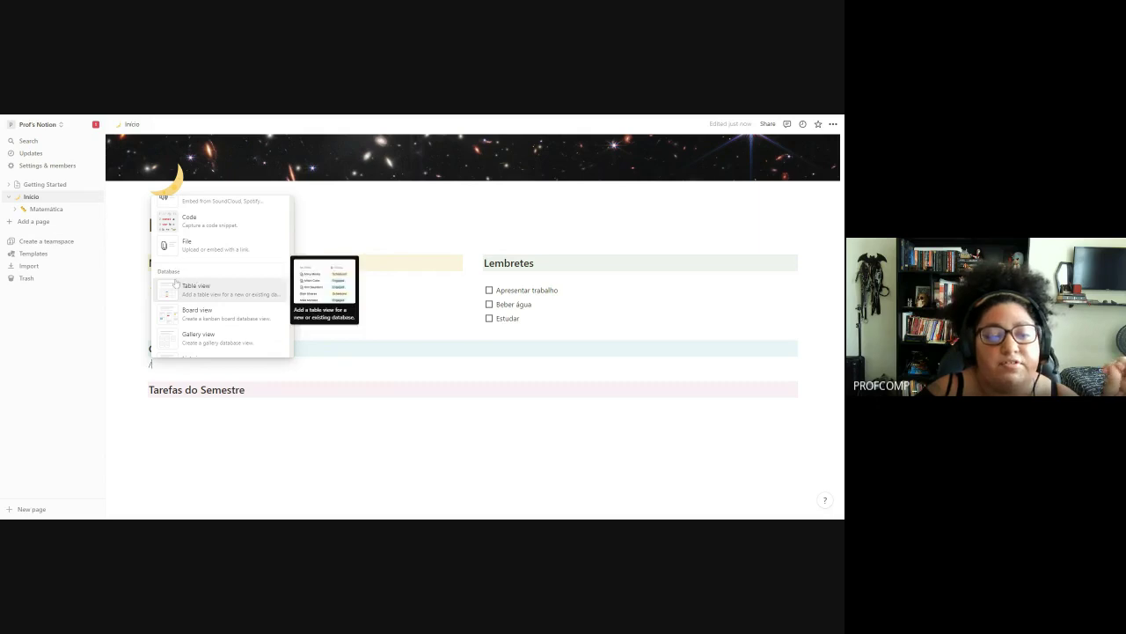
pyautogui.click(218, 294)
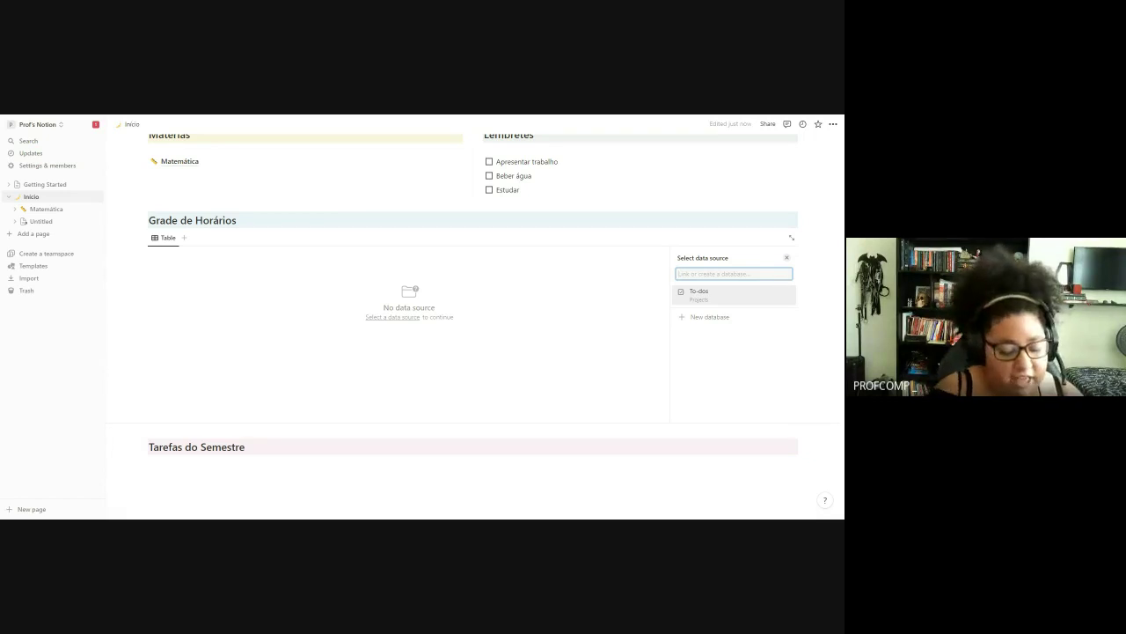
# - Create a new database named "CRONOGRAMA SEMANAL" as the table view's data source
pyautogui.write('CRO')
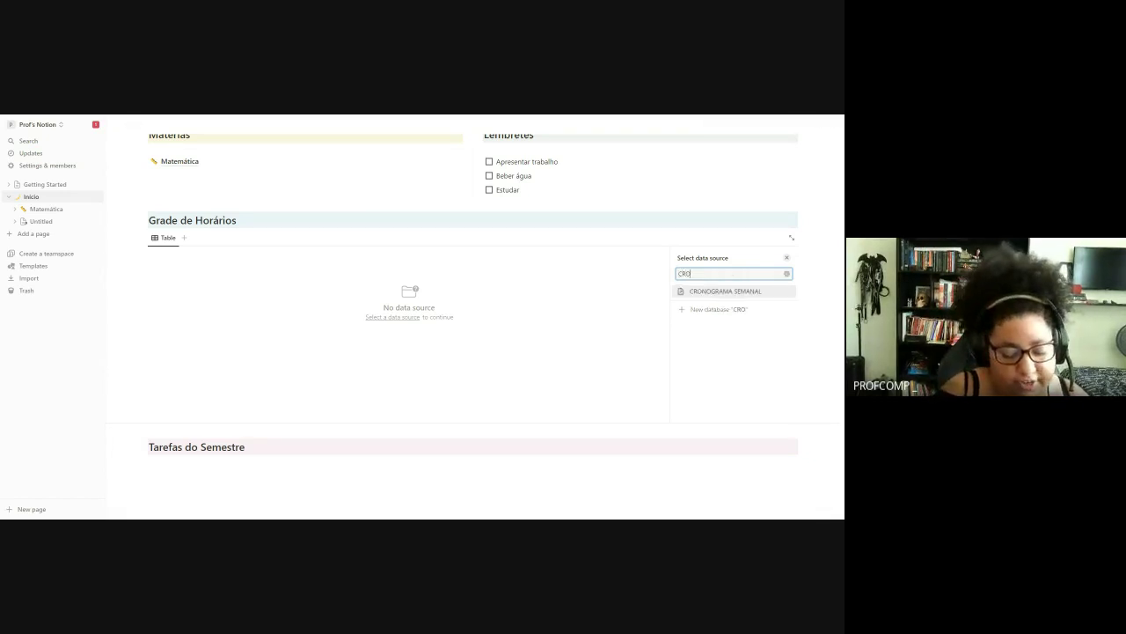
pyautogui.write('NOGRAMA SEM')
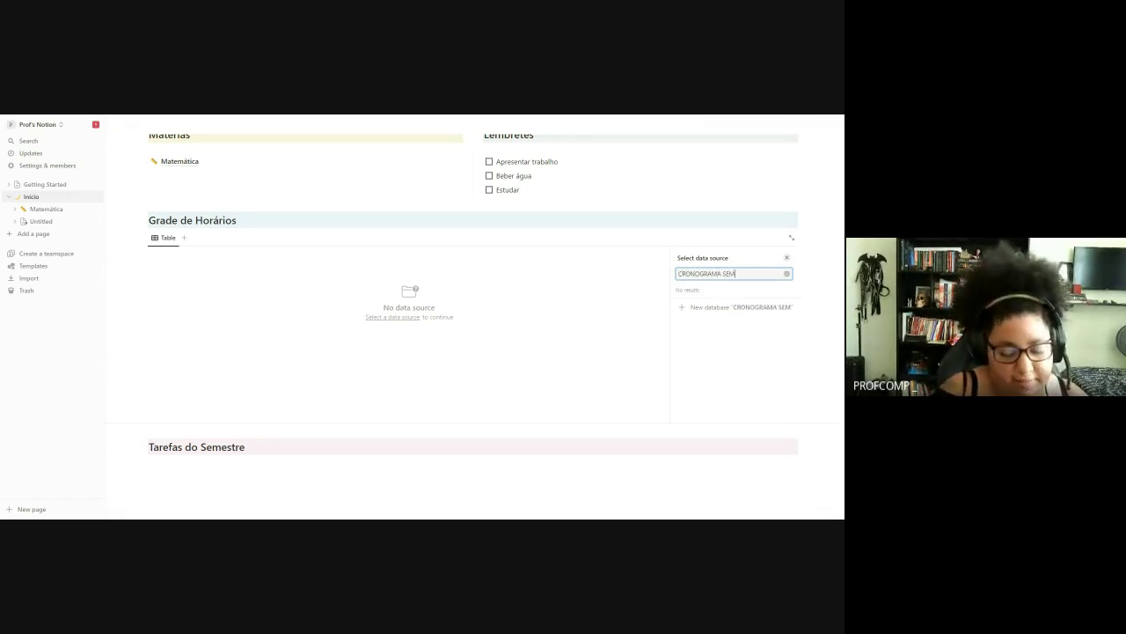
pyautogui.write('ANAL')
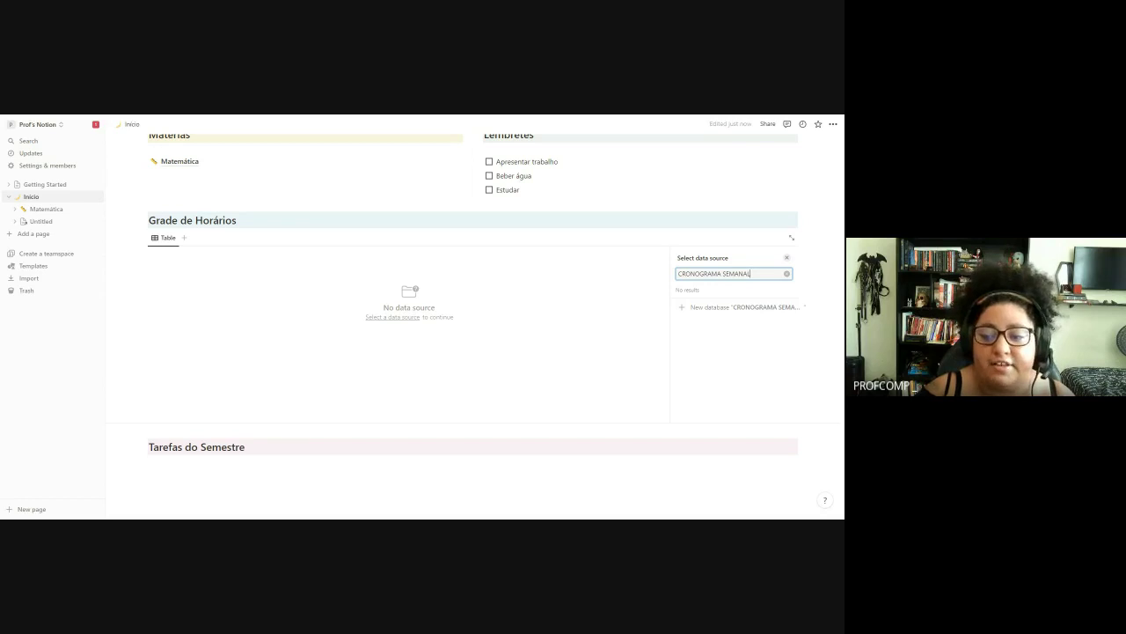
pyautogui.click(714, 307)
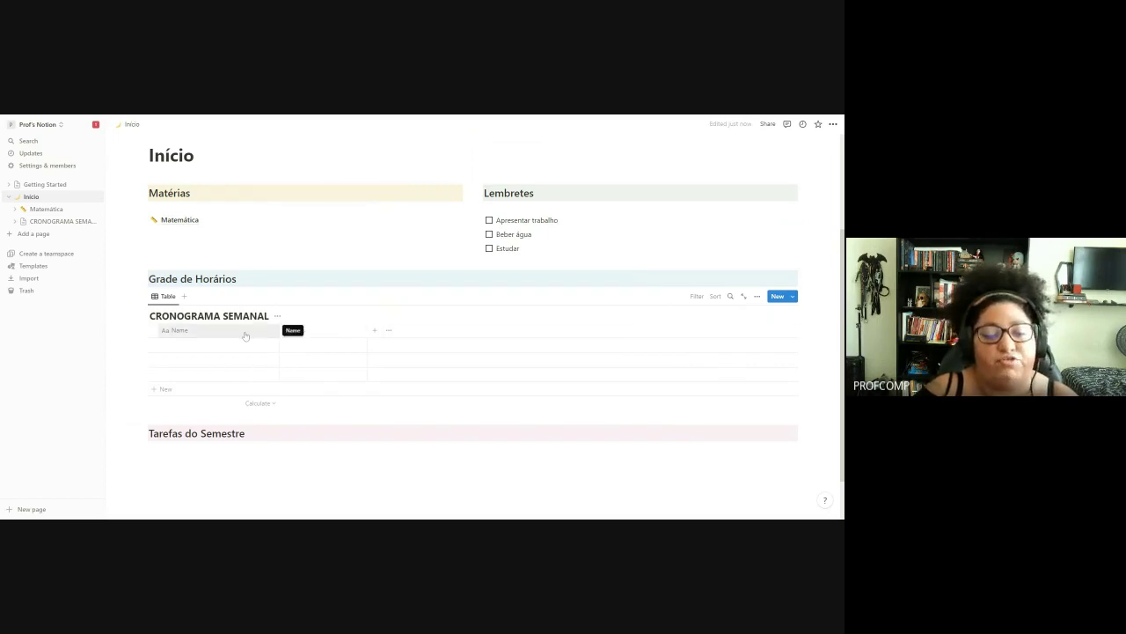
# - Rename the Name column of the CRONOGRAMA SEMANAL table as "HORÁRIO"
pyautogui.click(195, 334)
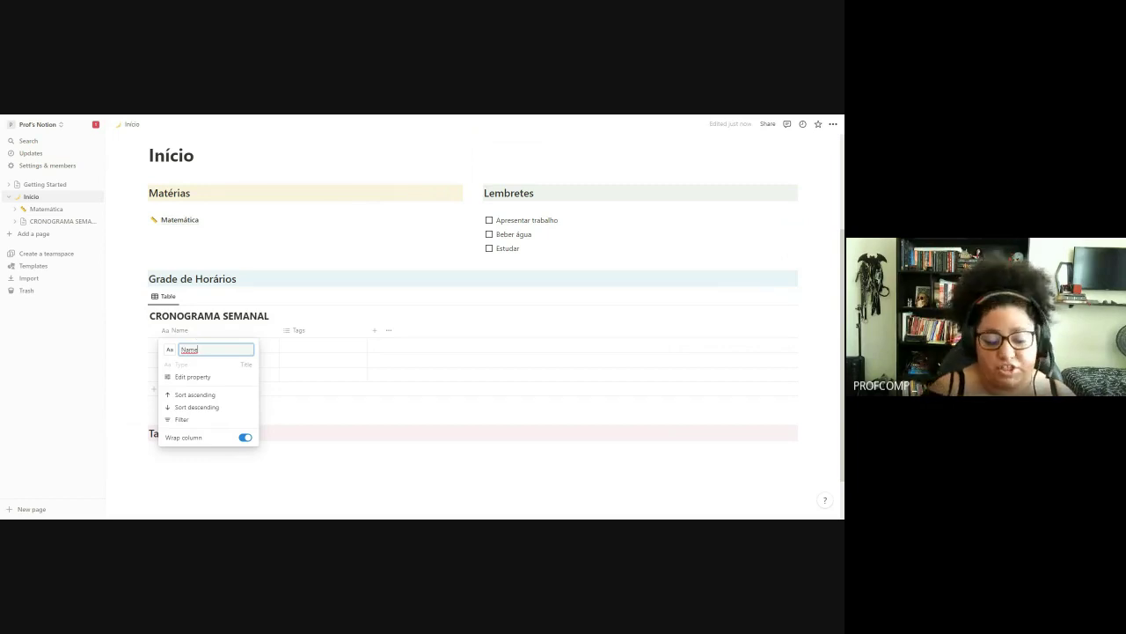
pyautogui.press('BackSpace')
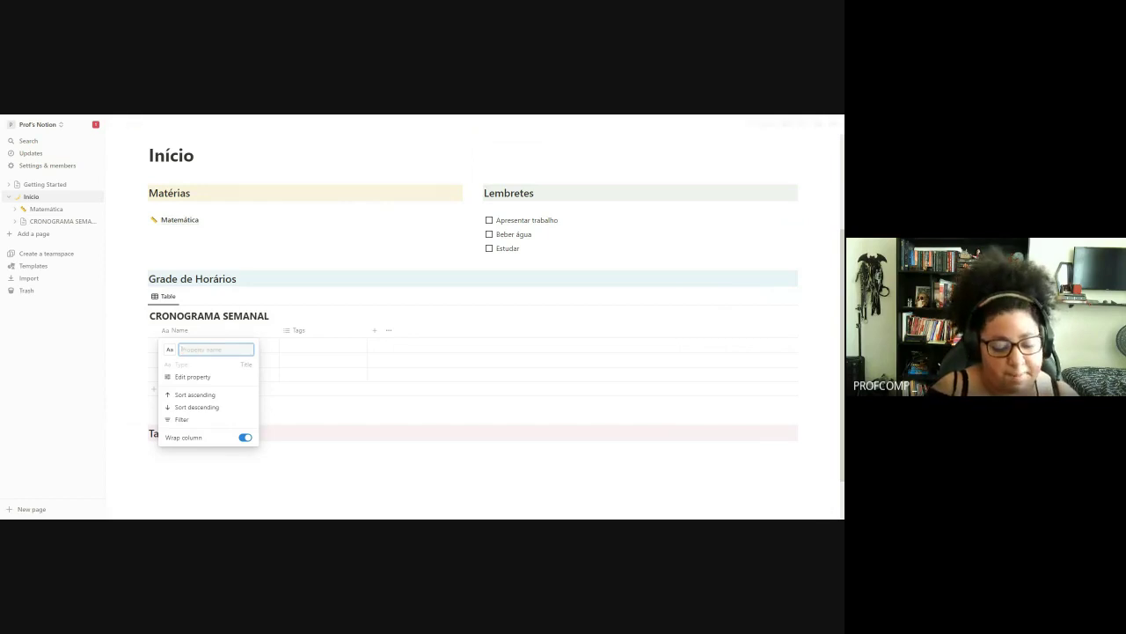
pyautogui.write('hora')
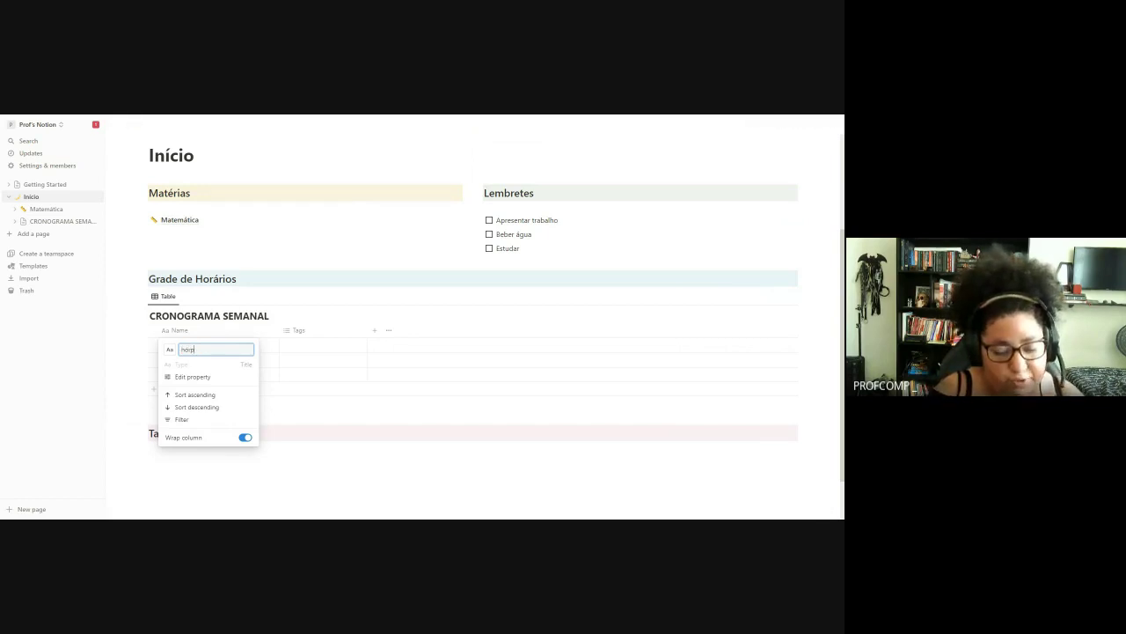
pyautogui.press('BackSpace')
pyautogui.press('BackSpace')
pyautogui.press('BackSpace')
pyautogui.write('H')
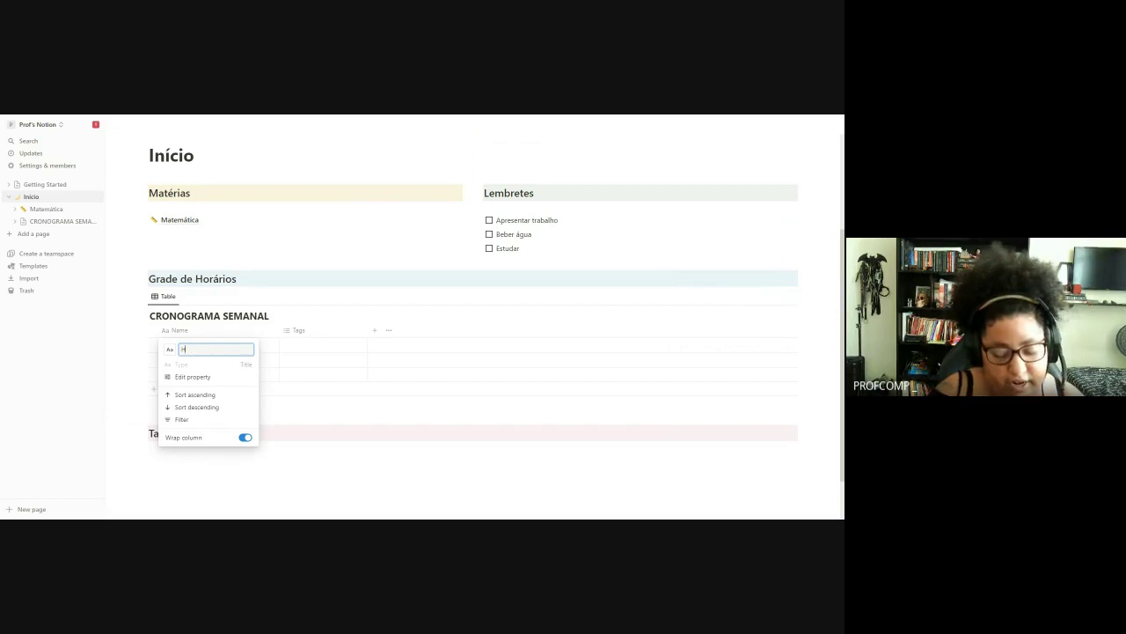
pyautogui.write('ORARIO')
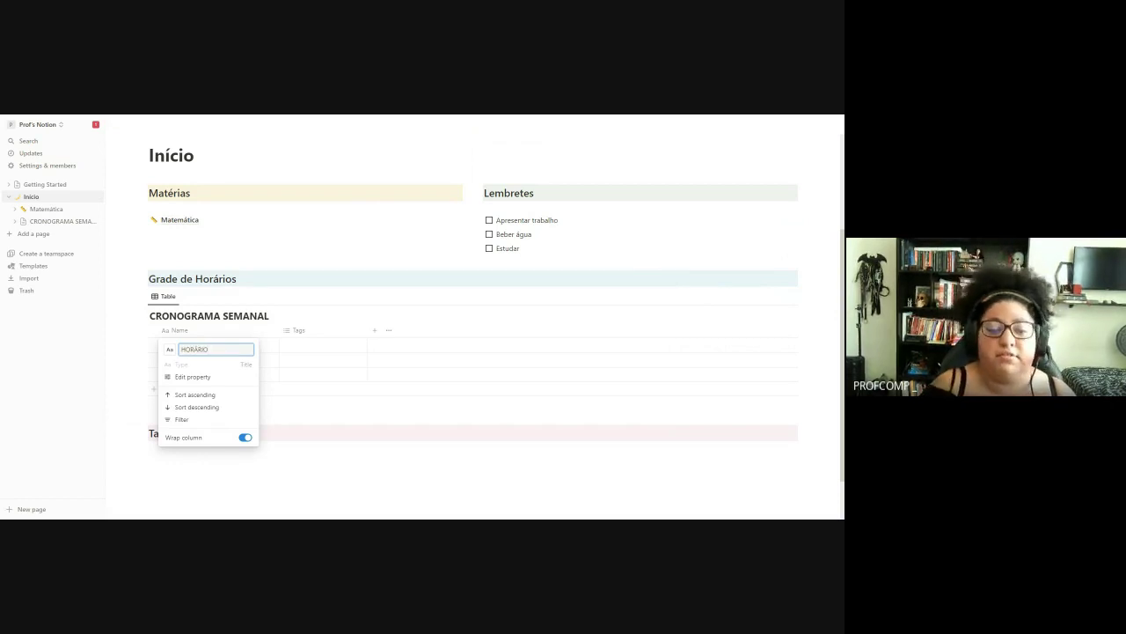
pyautogui.press('Return')
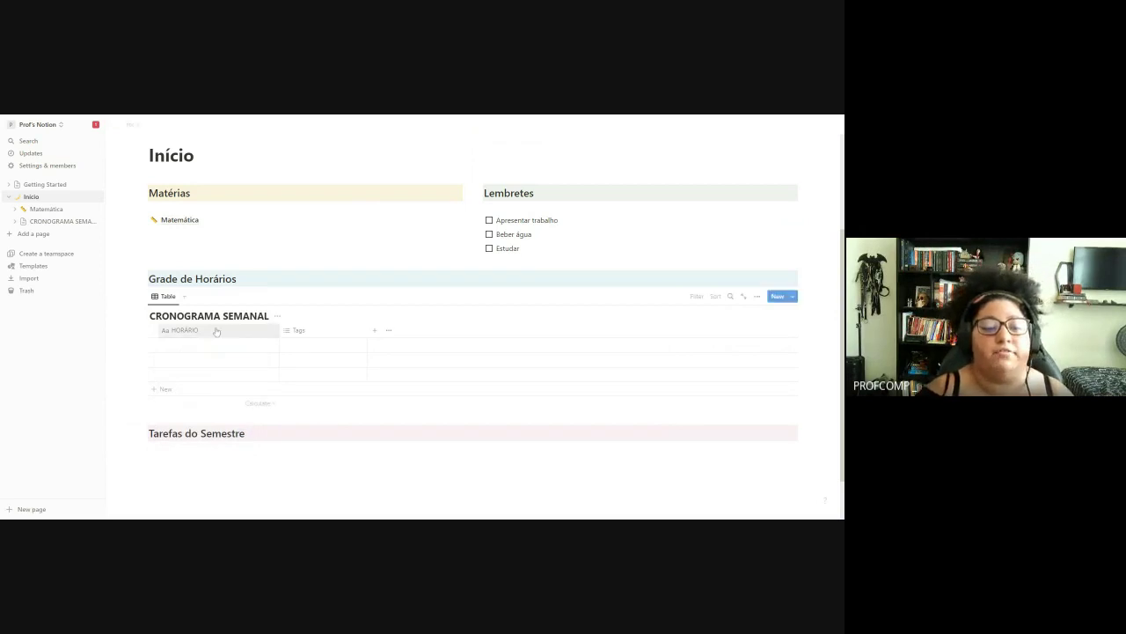
# - Rename the Tags column as "TIPO DE TAREFA" with Multi-select as its property type
pyautogui.click(303, 332)
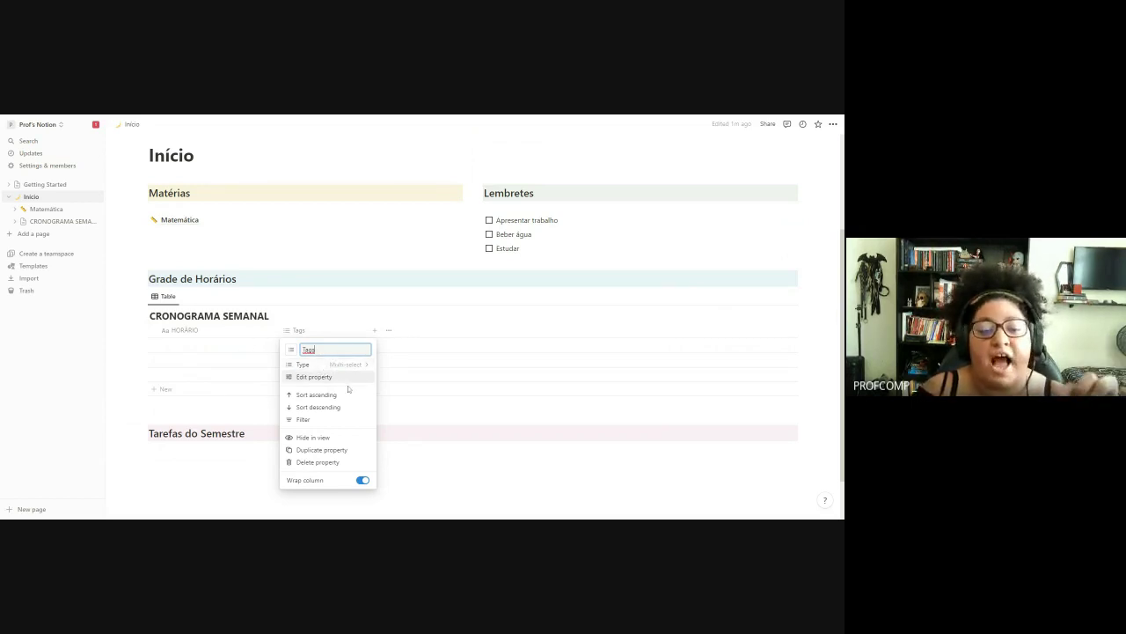
pyautogui.hotkey('ctrl', 'a')
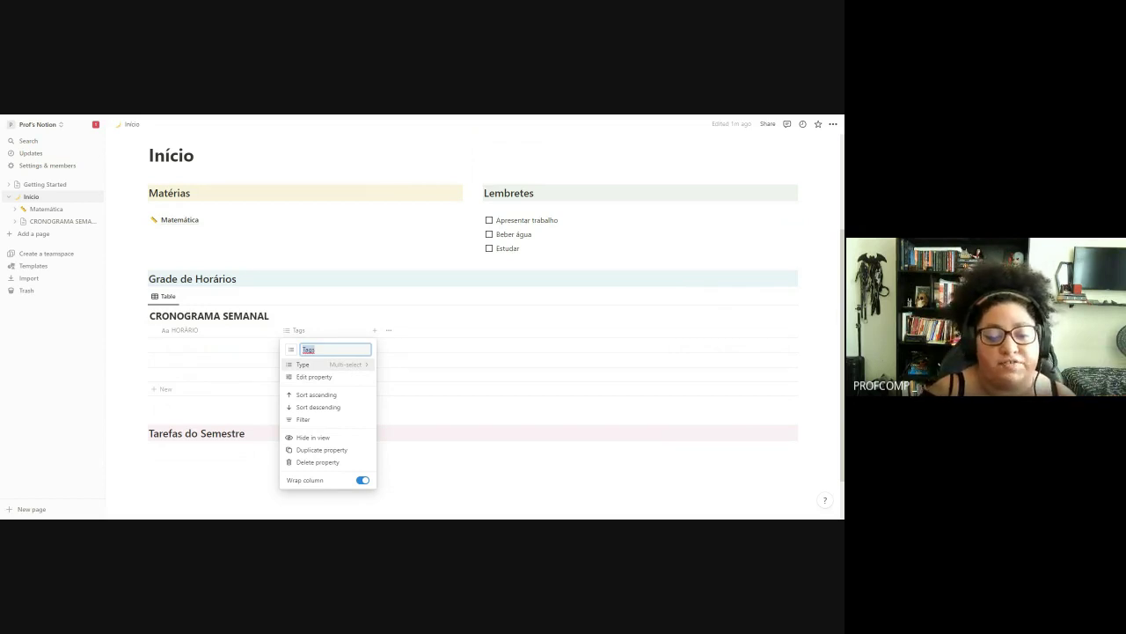
pyautogui.press('BackSpace')
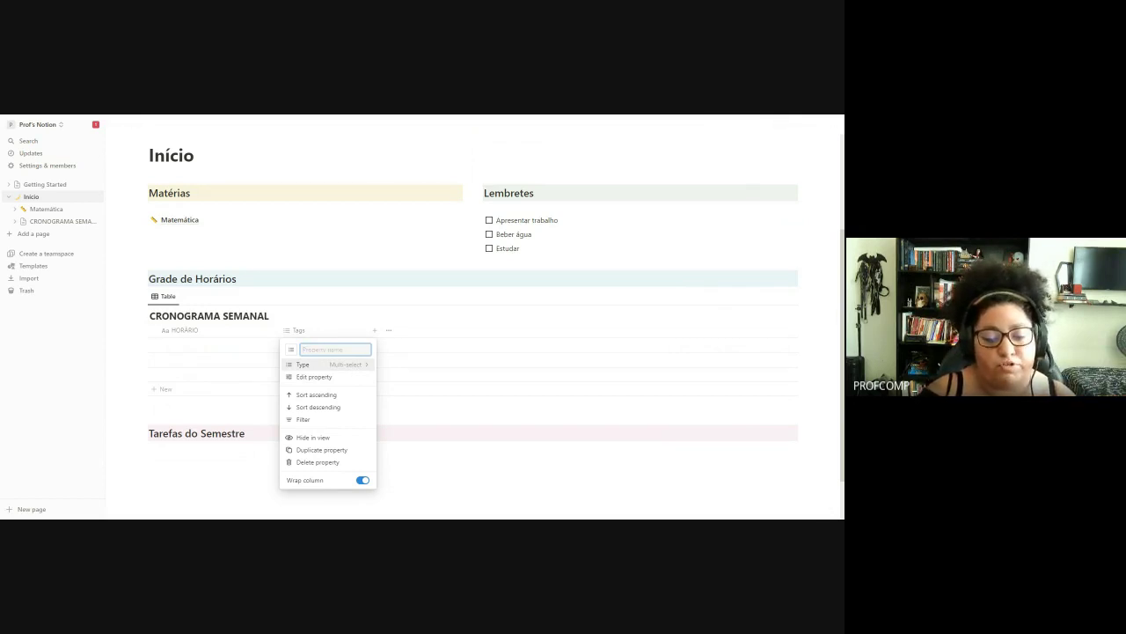
pyautogui.click(343, 364)
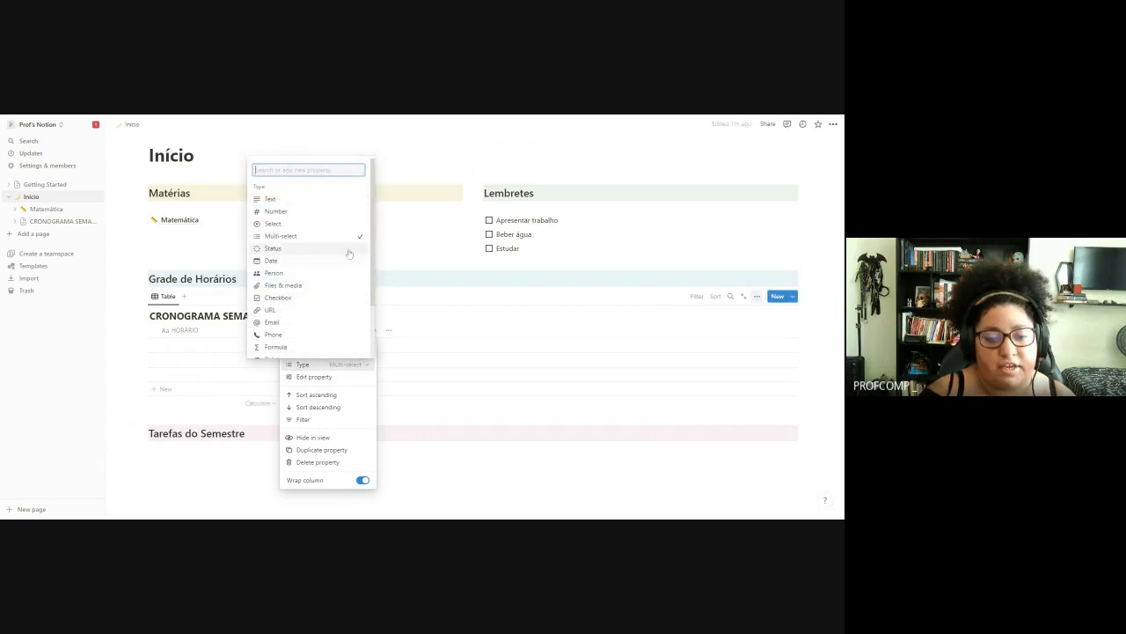
pyautogui.click(344, 238)
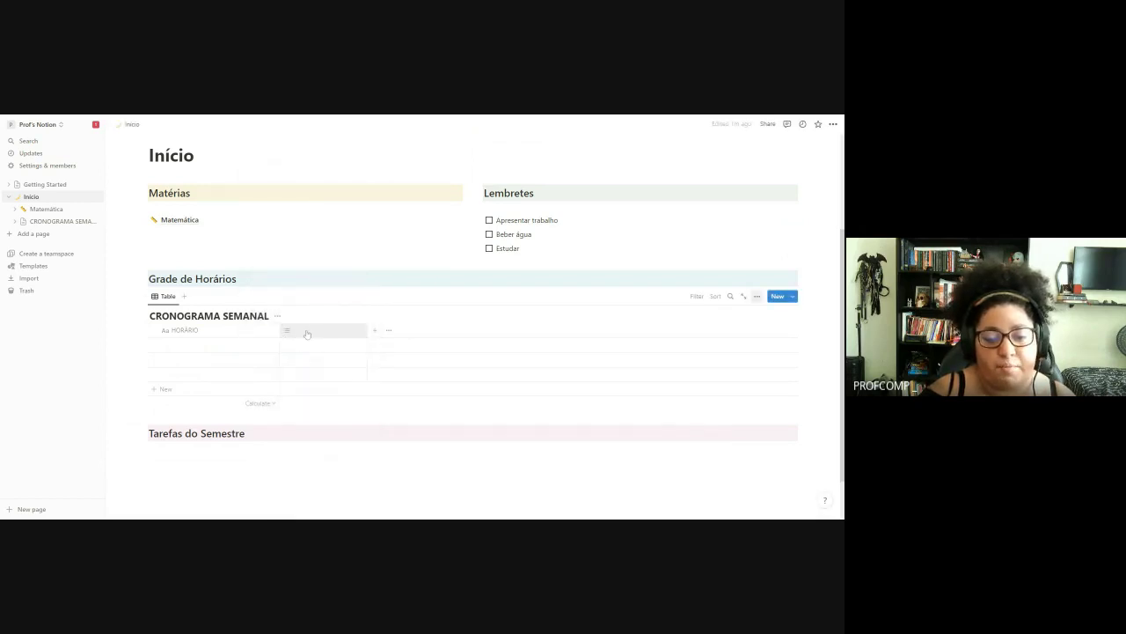
pyautogui.click(307, 333)
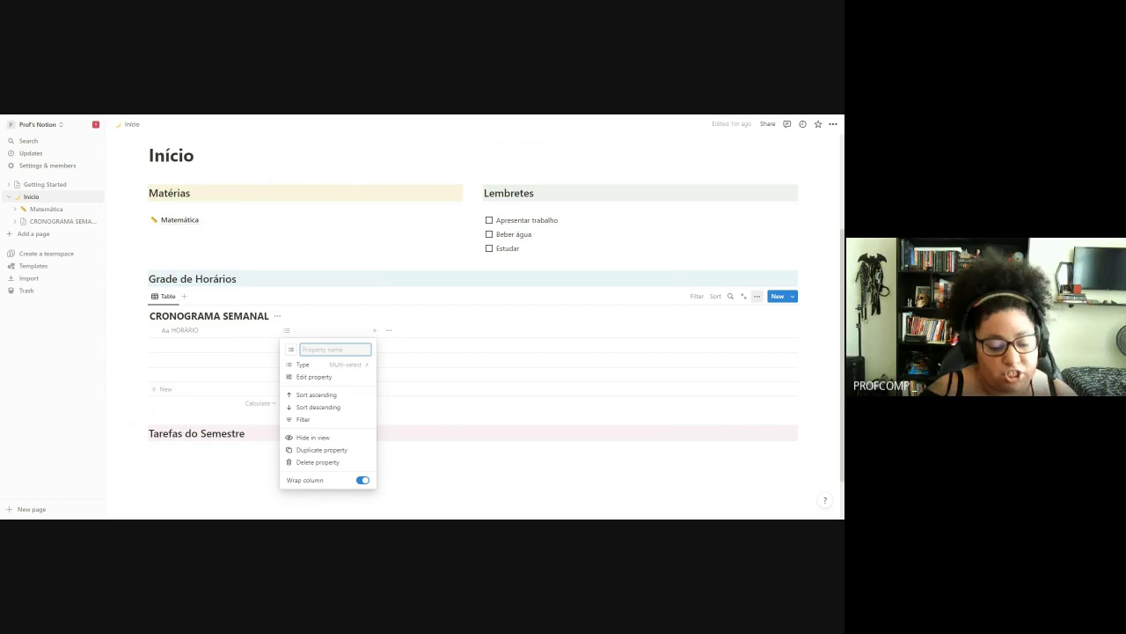
pyautogui.write('tip')
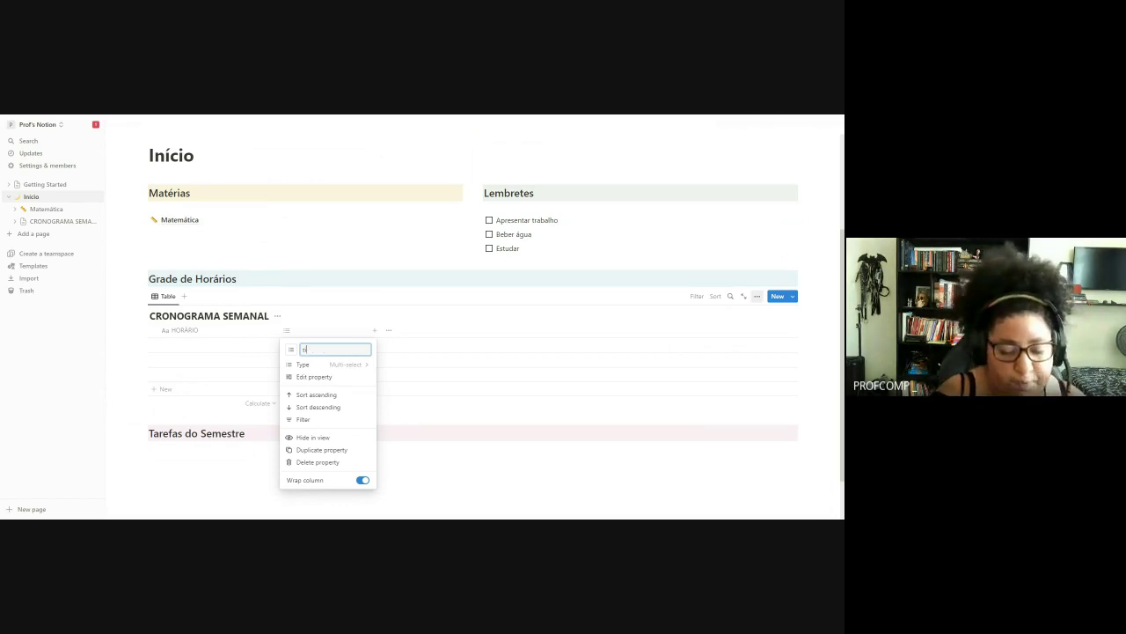
pyautogui.press('BackSpace')
pyautogui.press('BackSpace')
pyautogui.press('BackSpace')
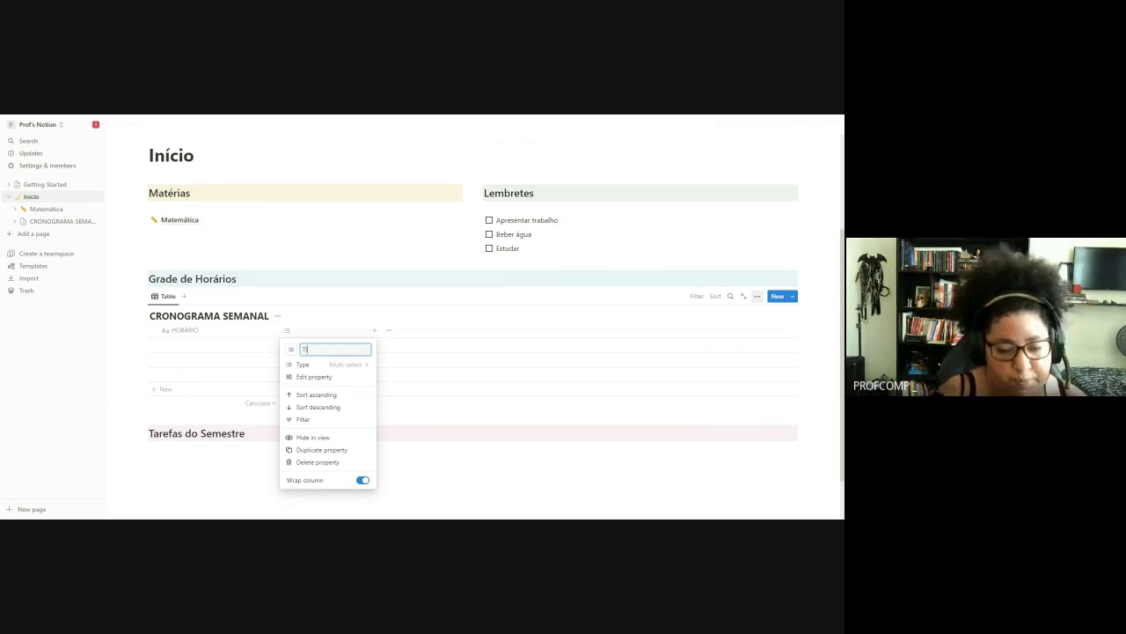
pyautogui.write('TIPO')
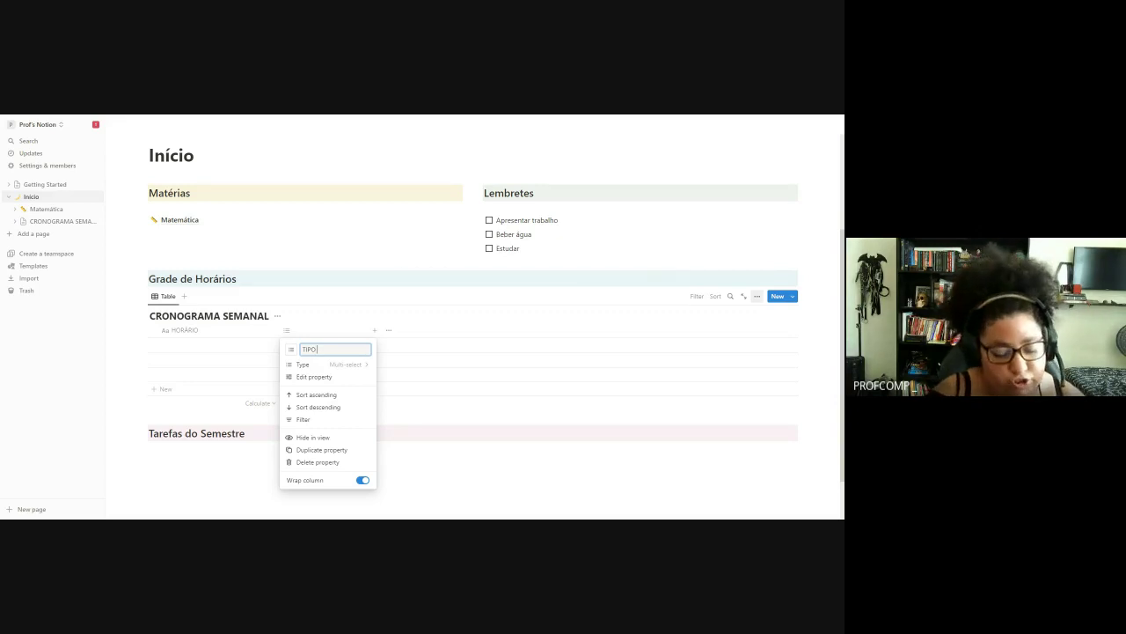
pyautogui.write(' DE TAREFA')
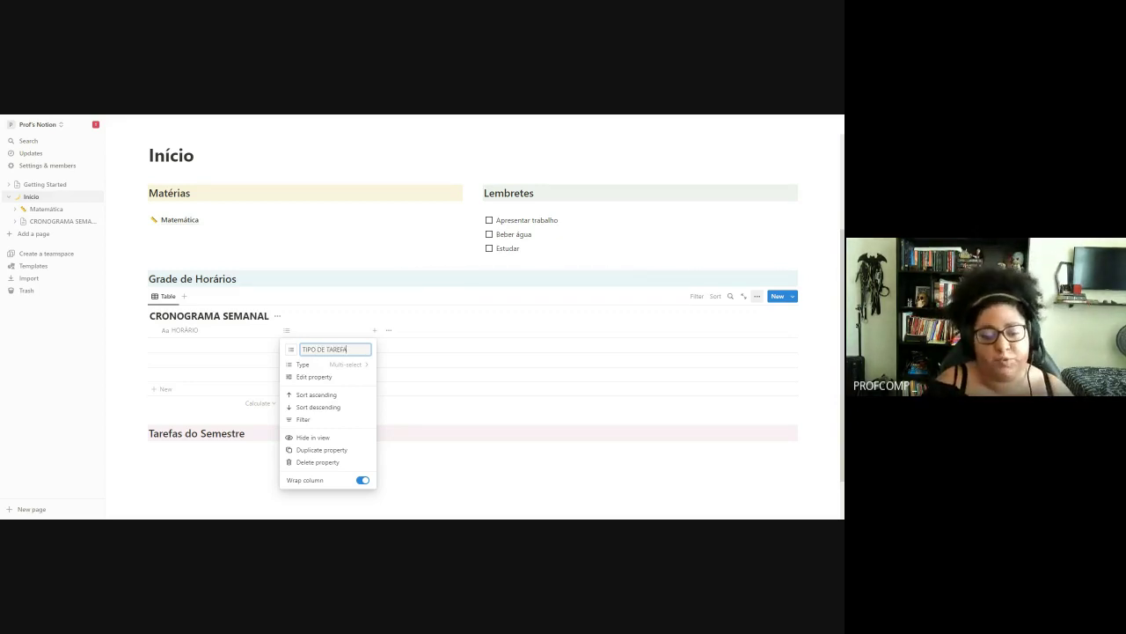
pyautogui.press('Return')
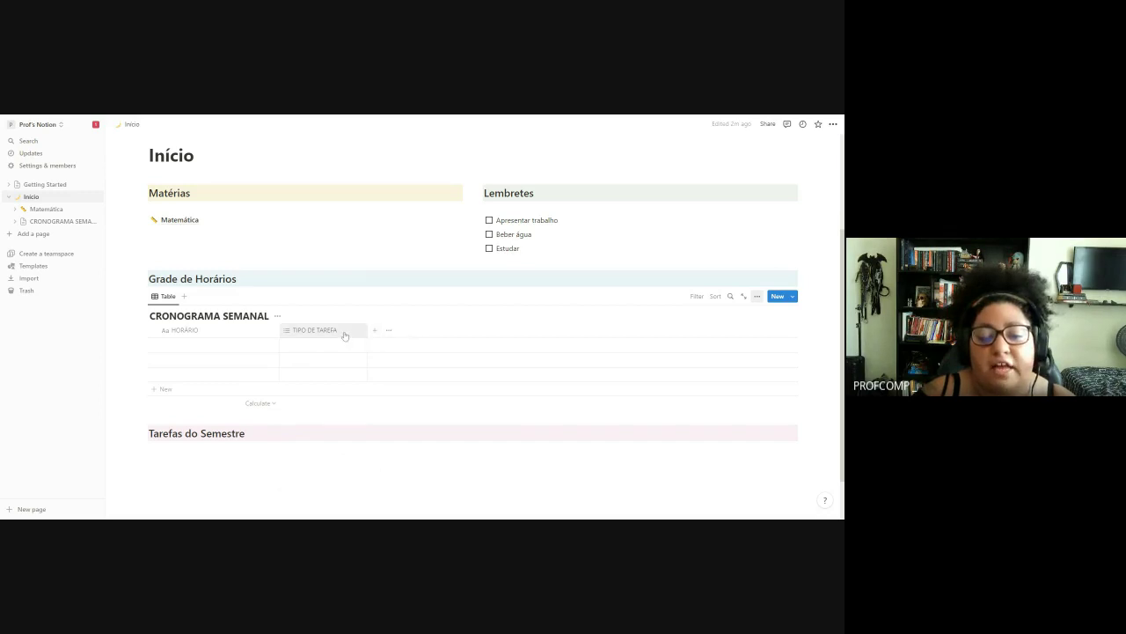
# - Add a Text property column after TIPO DE TAREFA in the CRONOGRAMA SEMANAL table
pyautogui.click(375, 333)
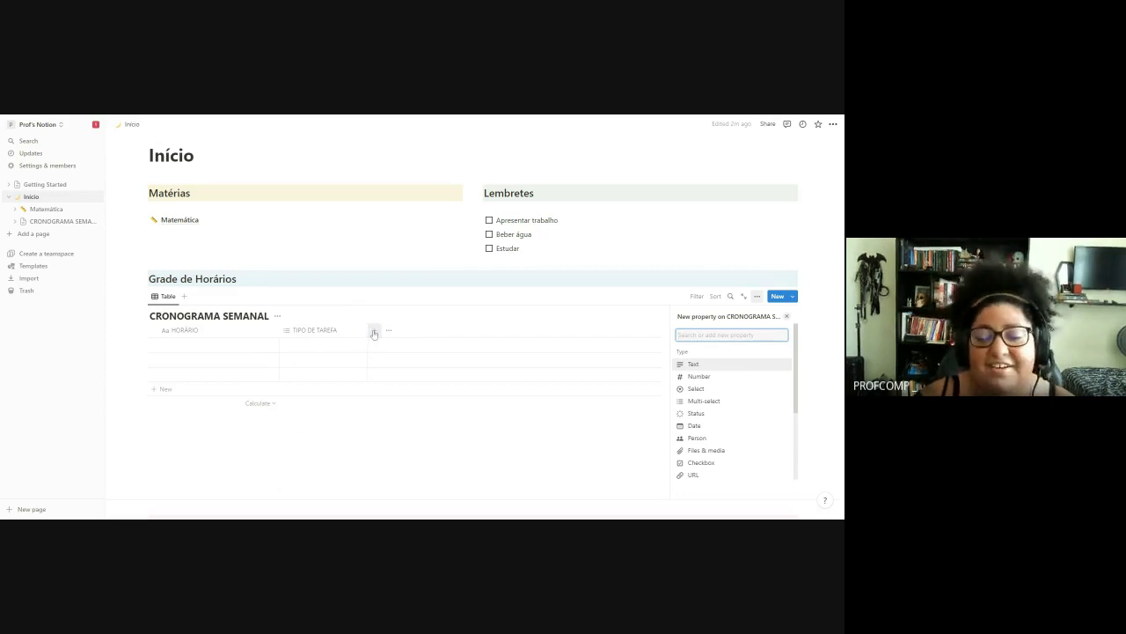
pyautogui.click(694, 363)
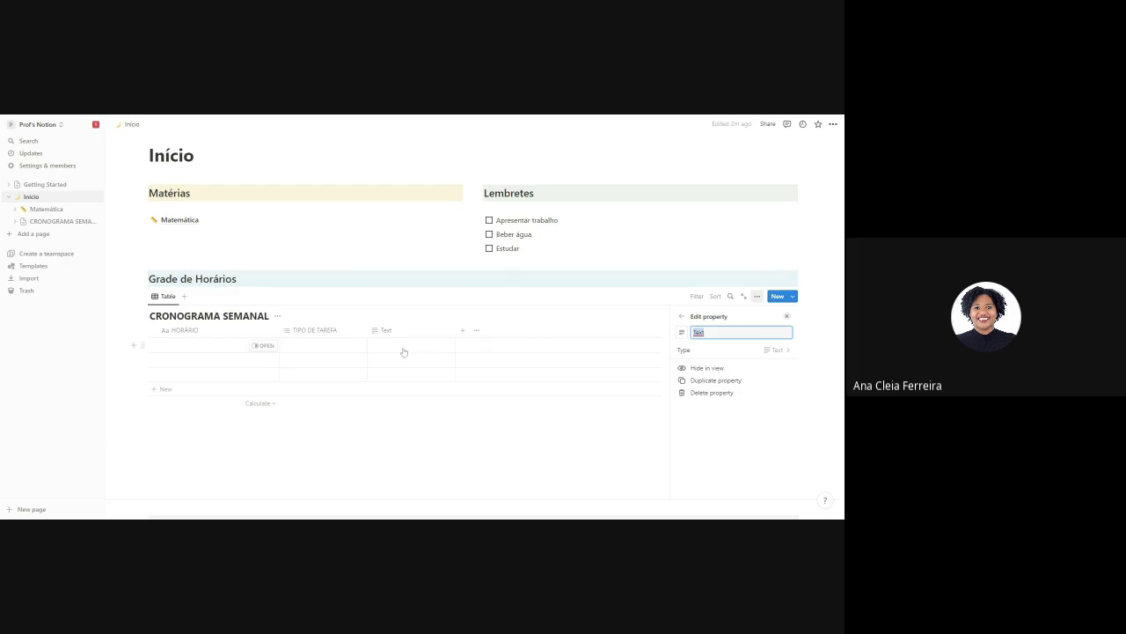
# - Examine the TIPO DE TAREFA column's settings and its available property types, keeping Multi-select
pyautogui.click(312, 332)
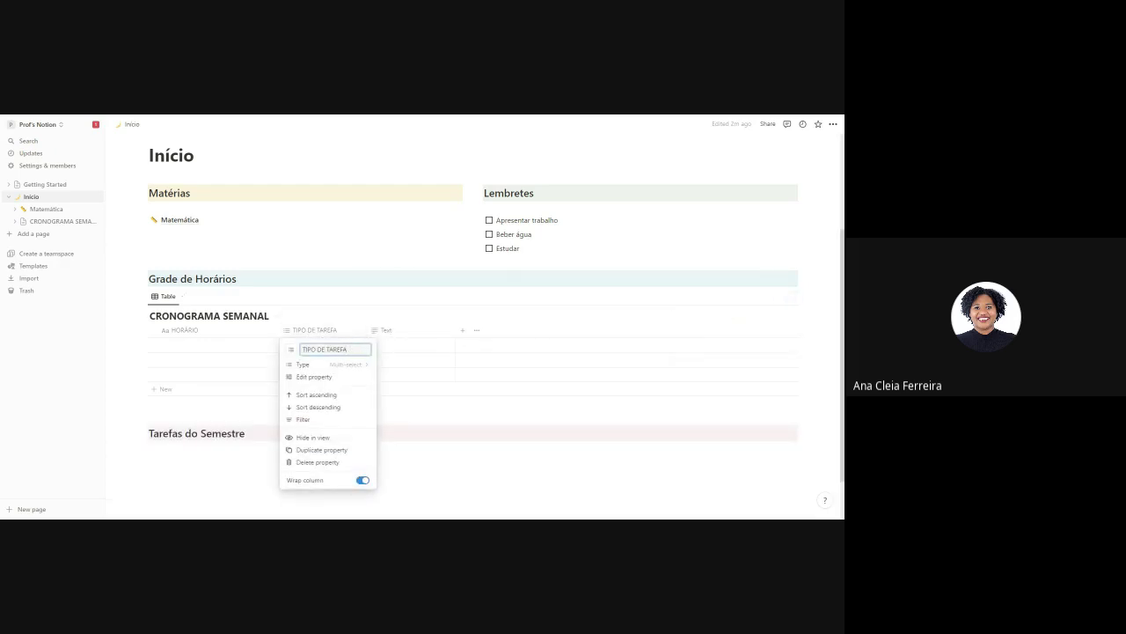
pyautogui.press('Escape')
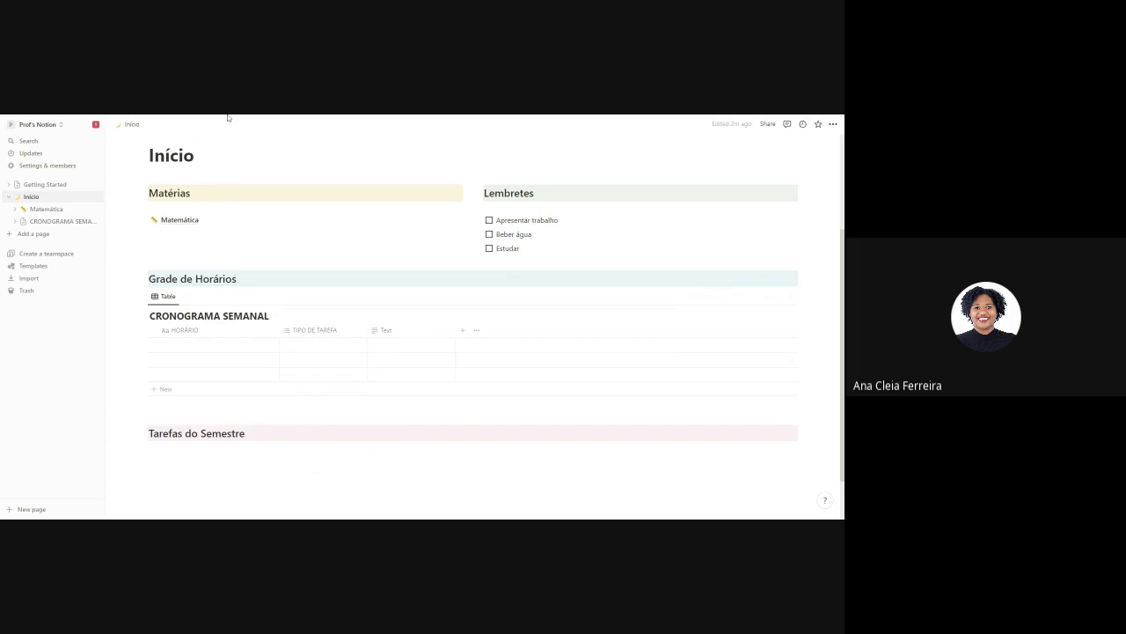
pyautogui.click(303, 330)
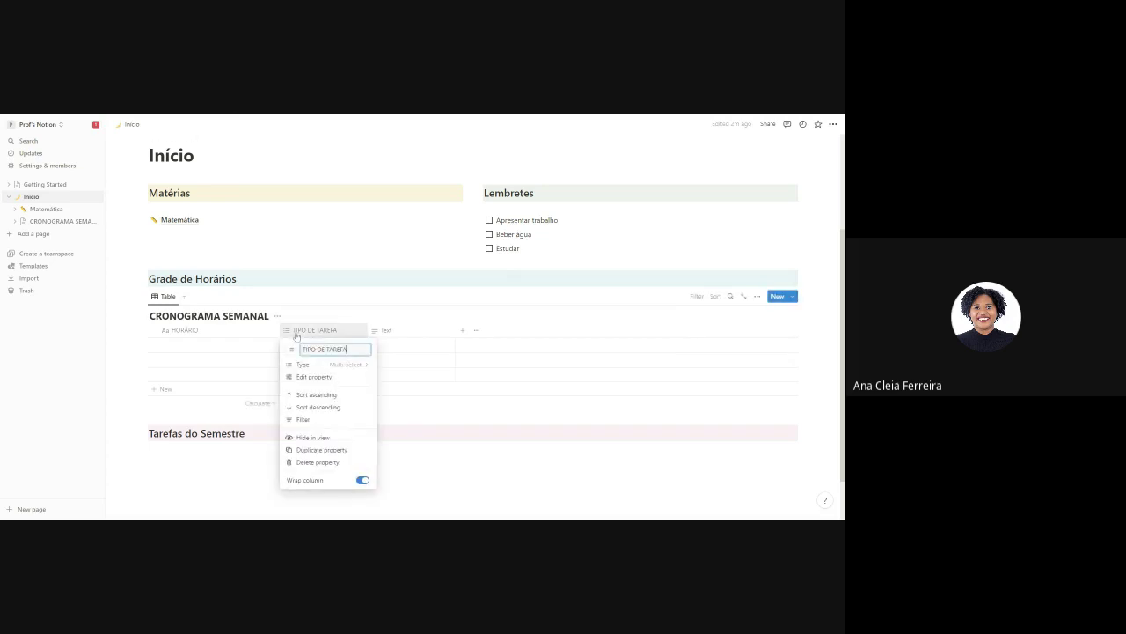
pyautogui.click(334, 364)
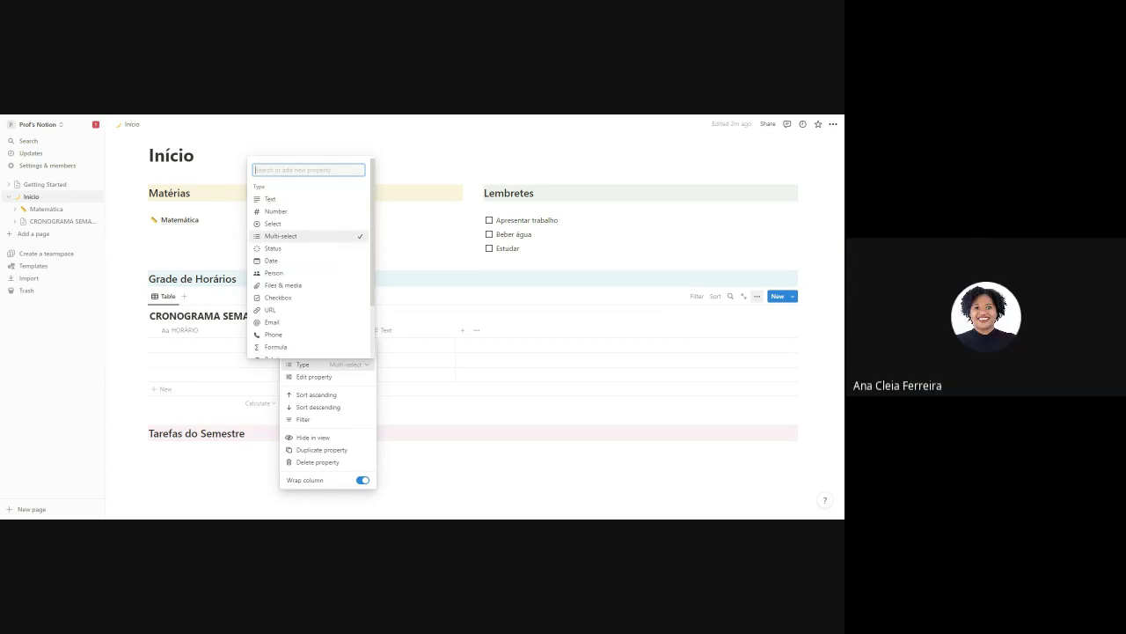
pyautogui.click(340, 238)
pyautogui.click(314, 331)
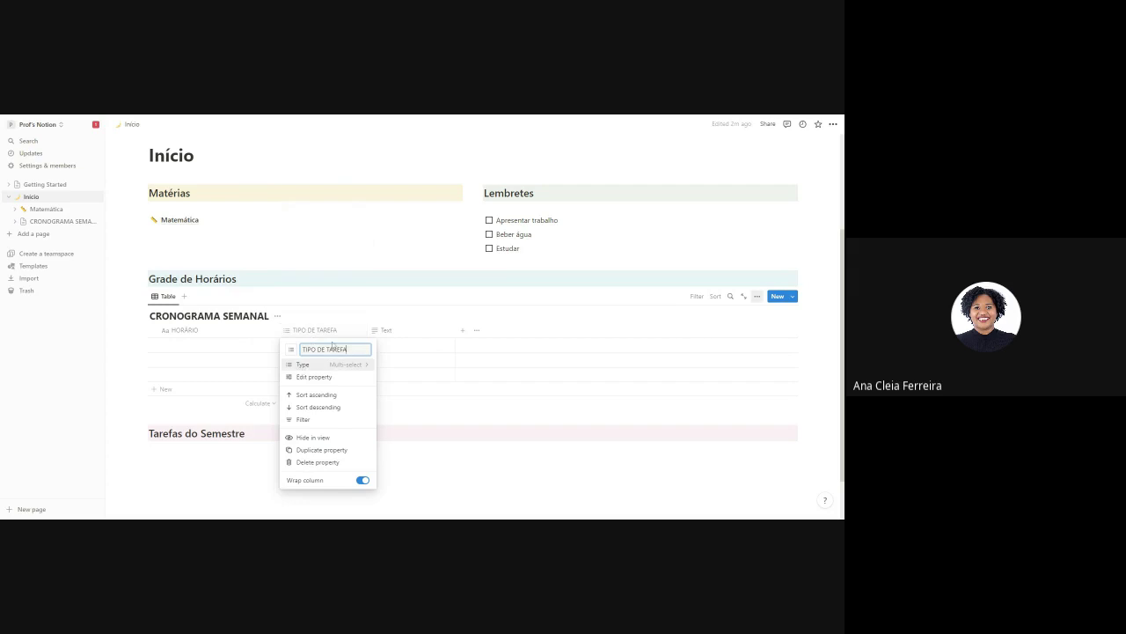
pyautogui.press('Escape')
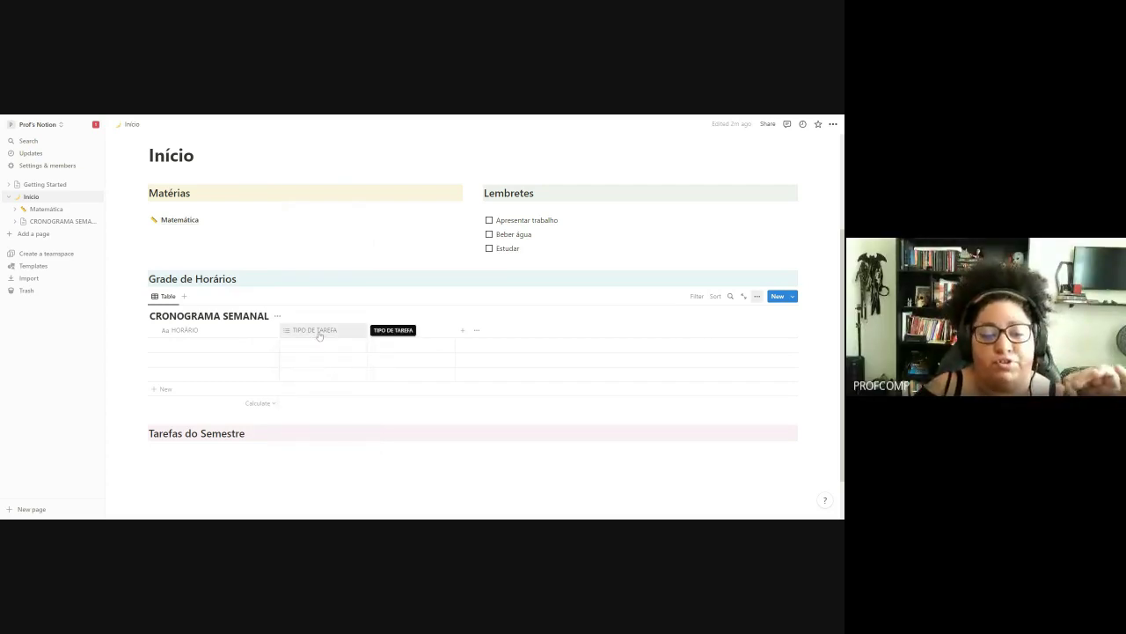
pyautogui.click(304, 335)
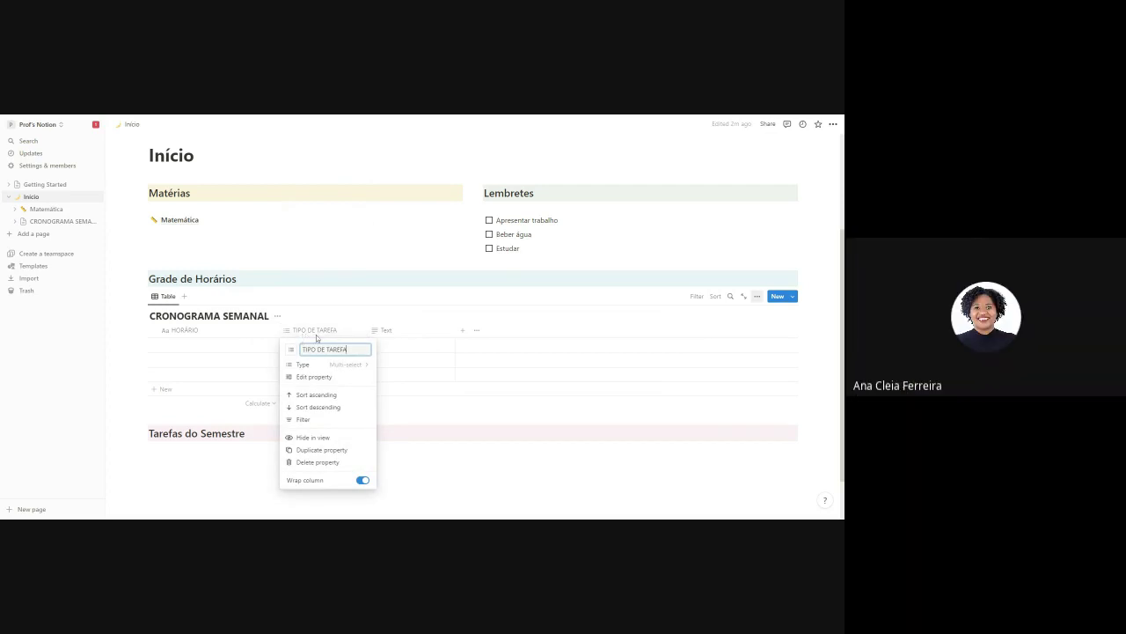
pyautogui.hotkey('ctrl', 'shift', 'Left')
pyautogui.hotkey('ctrl', 'shift', 'Left')
pyautogui.hotkey('ctrl', 'shift', 'Left')
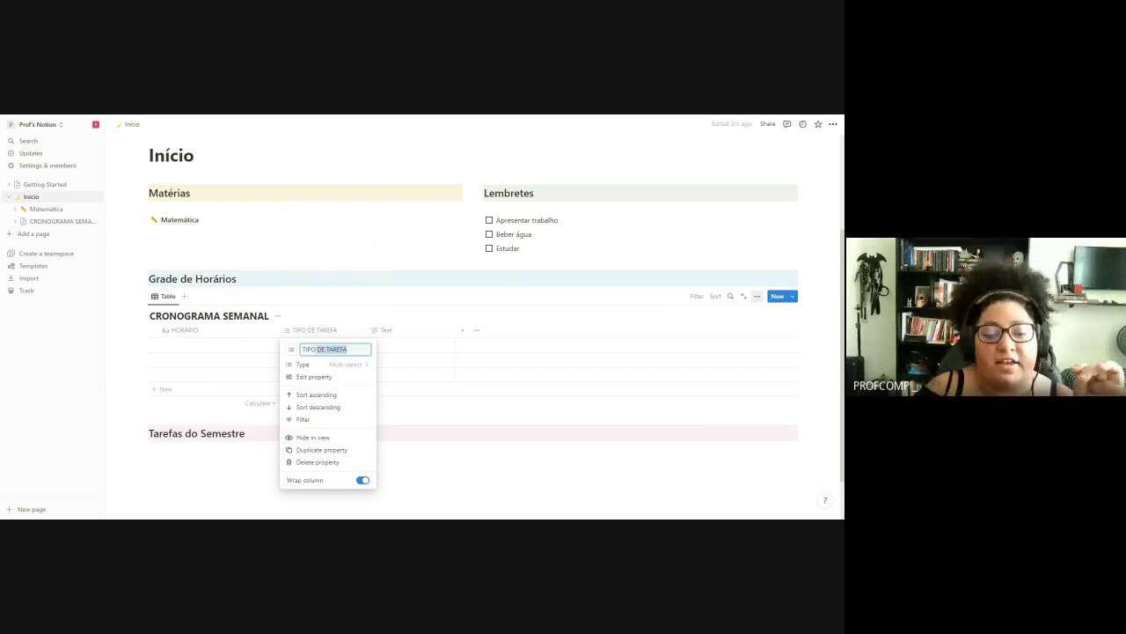
pyautogui.press('End')
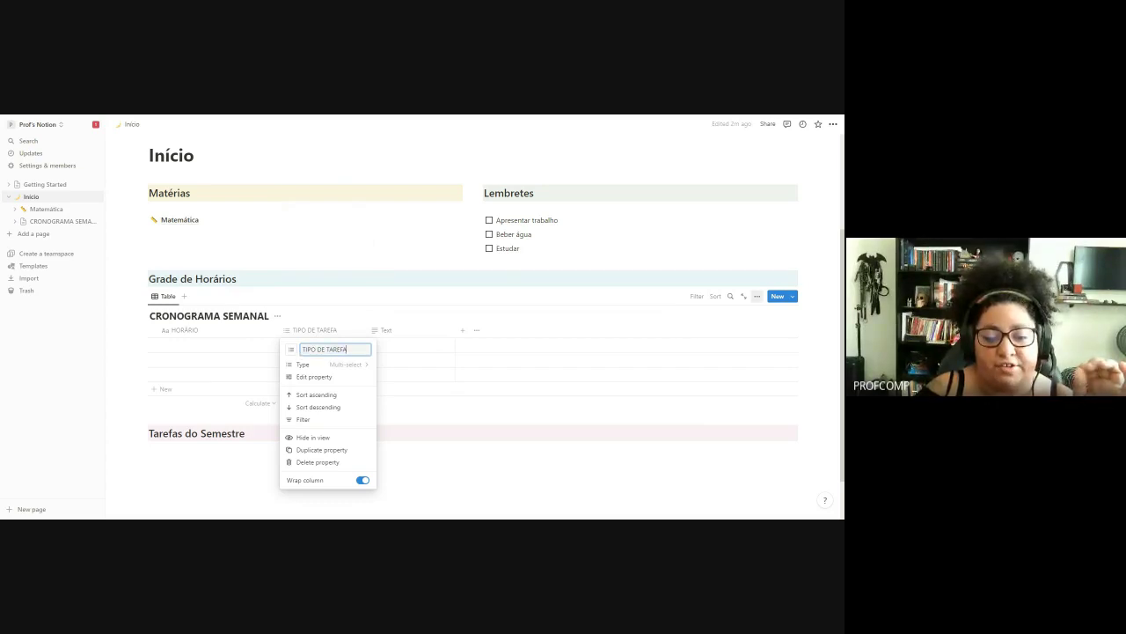
pyautogui.hotkey('ctrl', 'shift', 'Left')
pyautogui.hotkey('ctrl', 'shift', 'Left')
pyautogui.hotkey('ctrl', 'shift', 'Left')
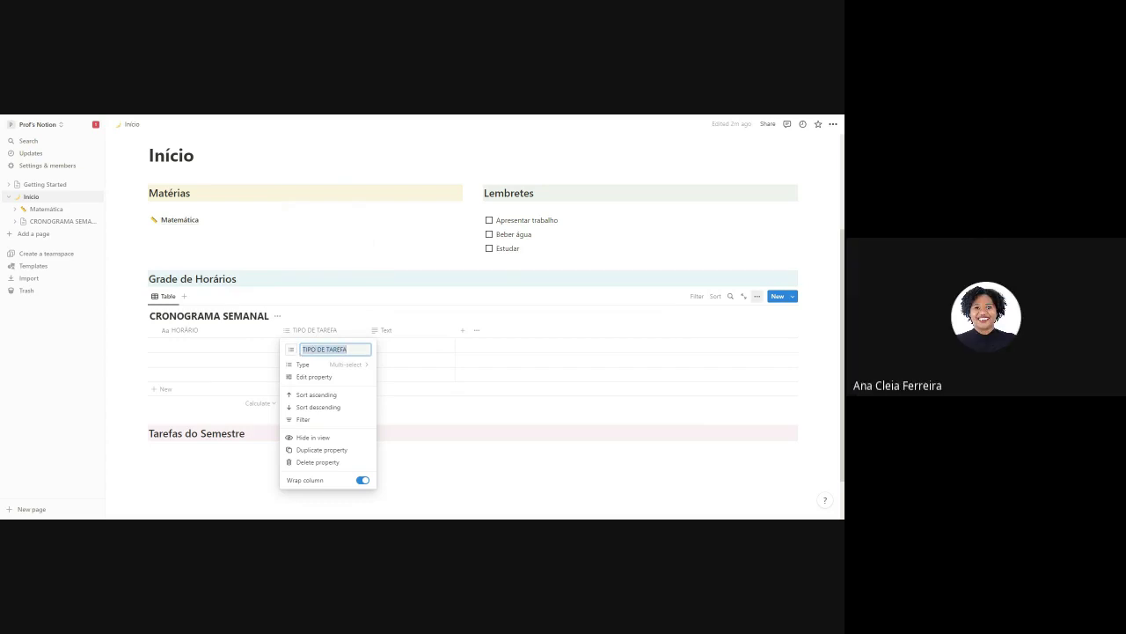
pyautogui.press('End')
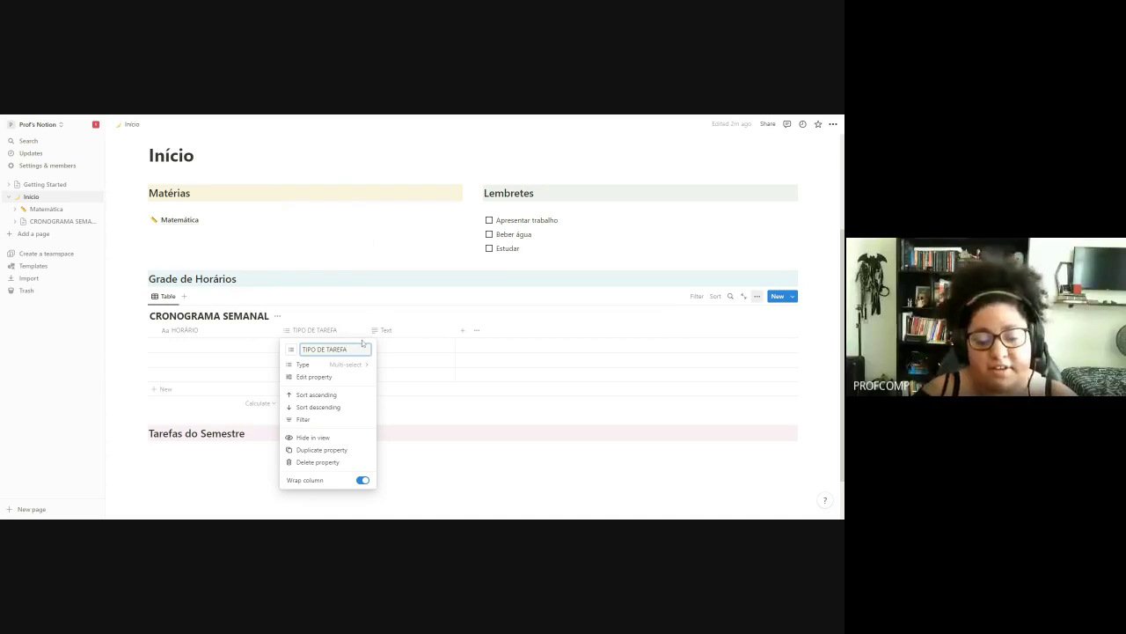
pyautogui.press('Escape')
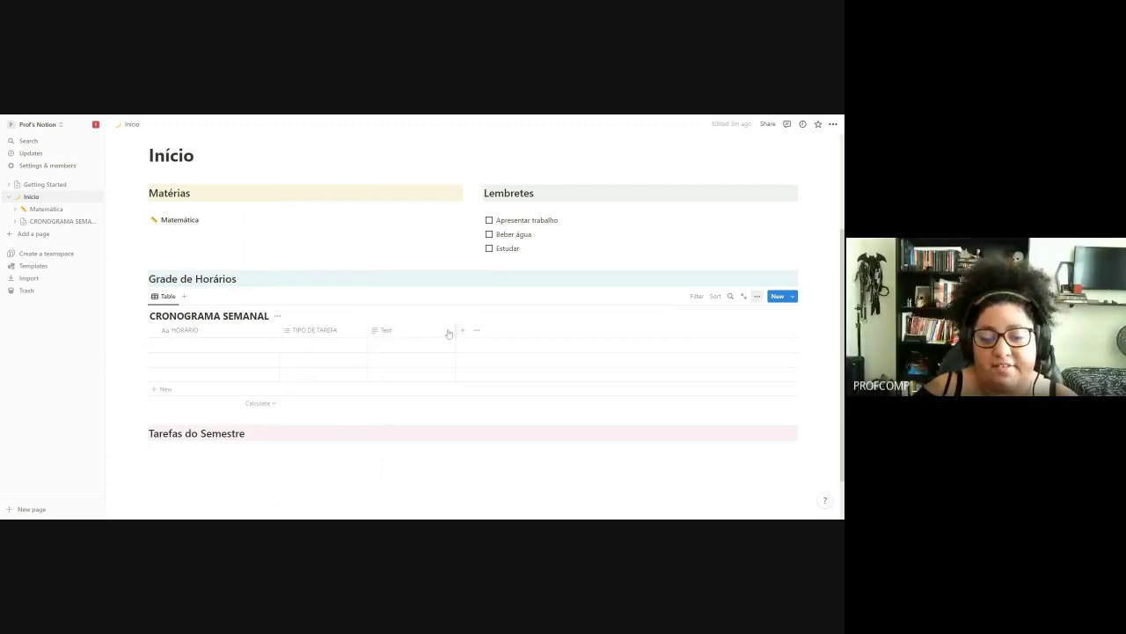
# - Rename the new Text column as "MATÉRIA", keeping Text as its property type
pyautogui.click(400, 337)
pyautogui.moveTo(427, 366)
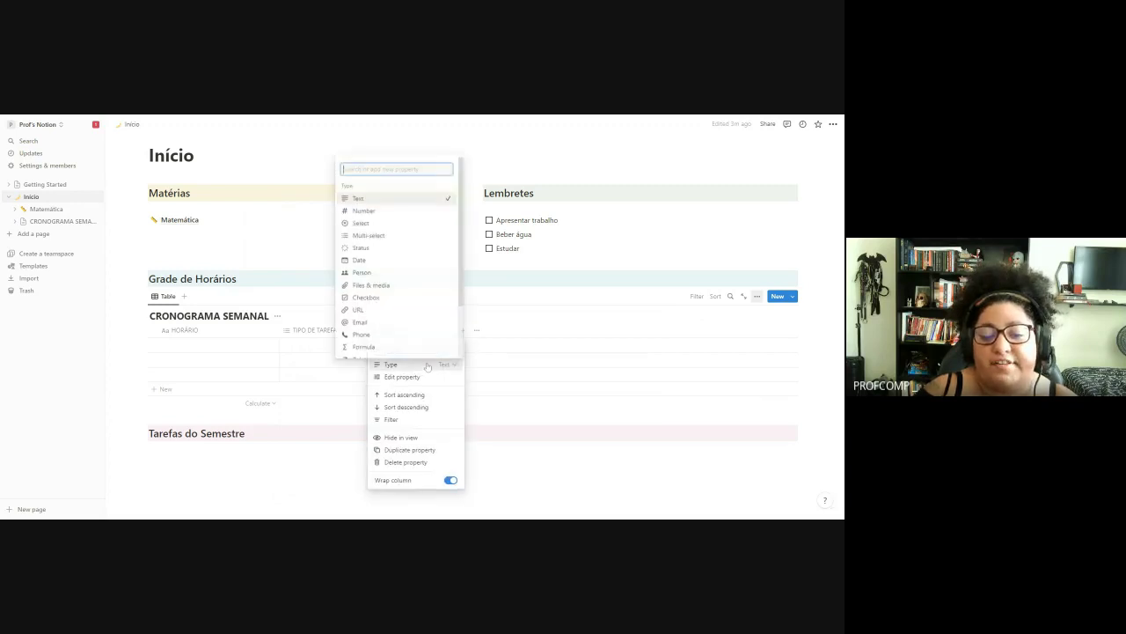
pyautogui.click(379, 198)
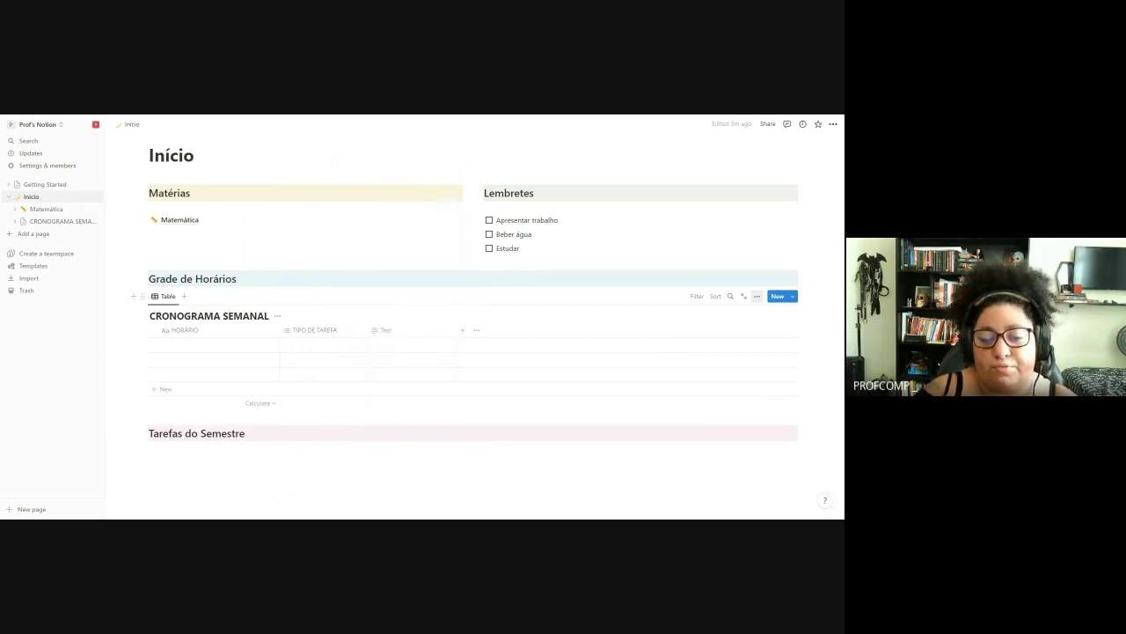
pyautogui.click(390, 339)
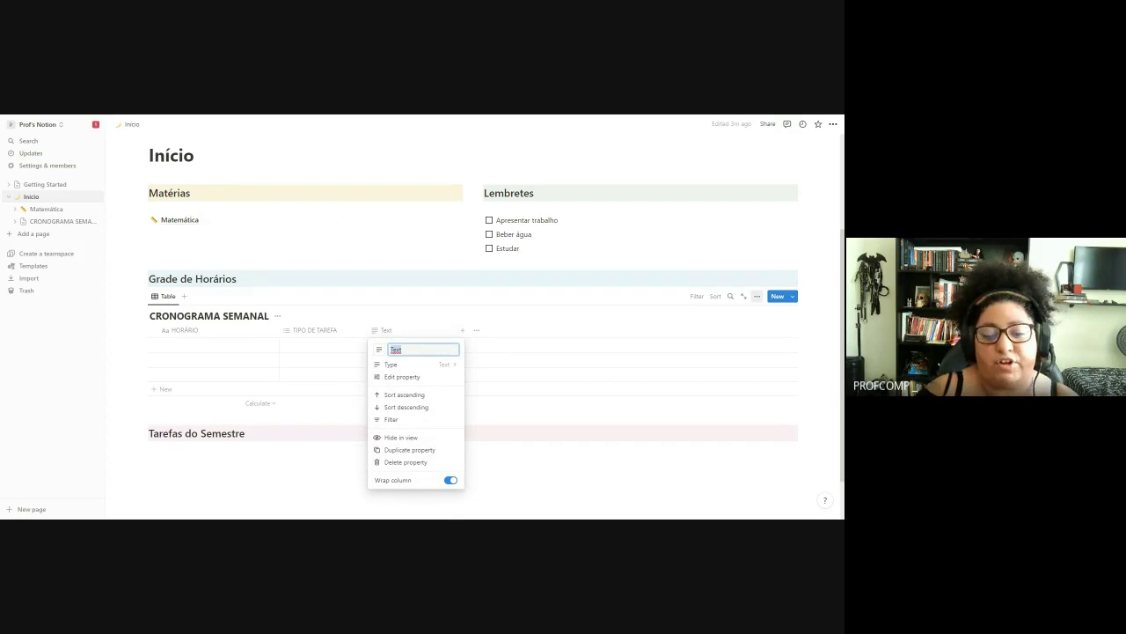
pyautogui.press('BackSpace')
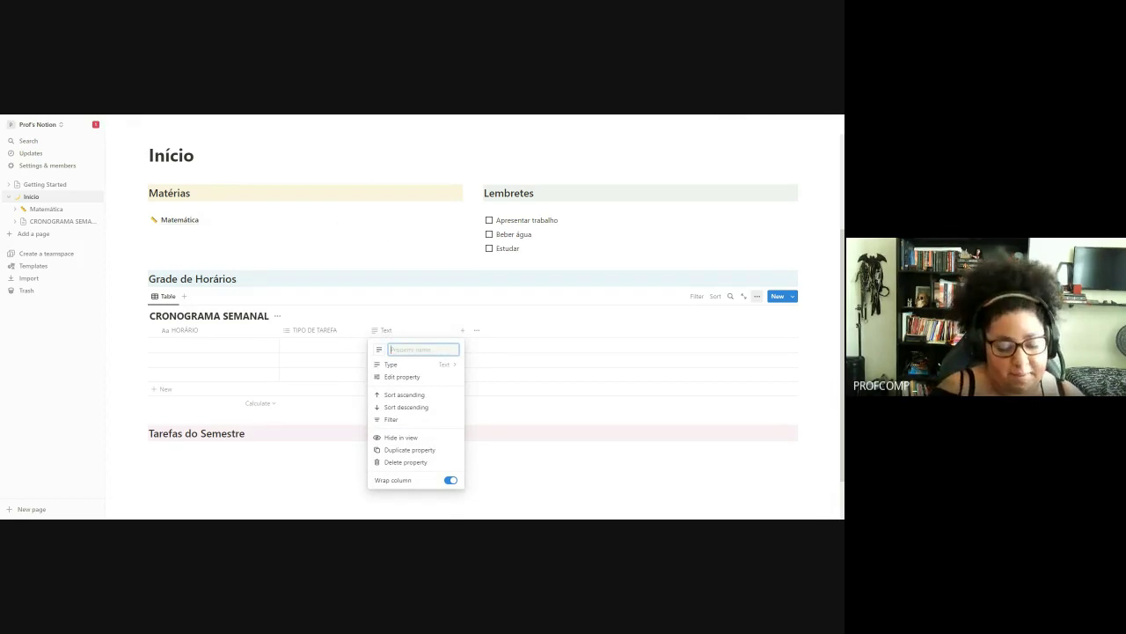
pyautogui.write('materi')
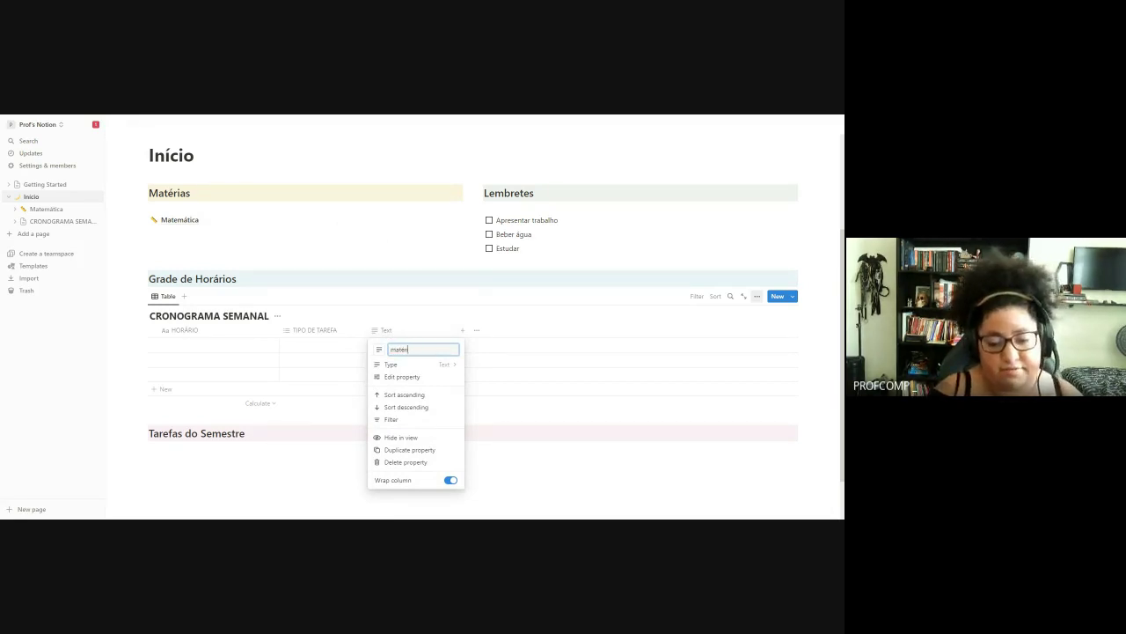
pyautogui.press('BackSpace')
pyautogui.press('BackSpace')
pyautogui.write('MA')
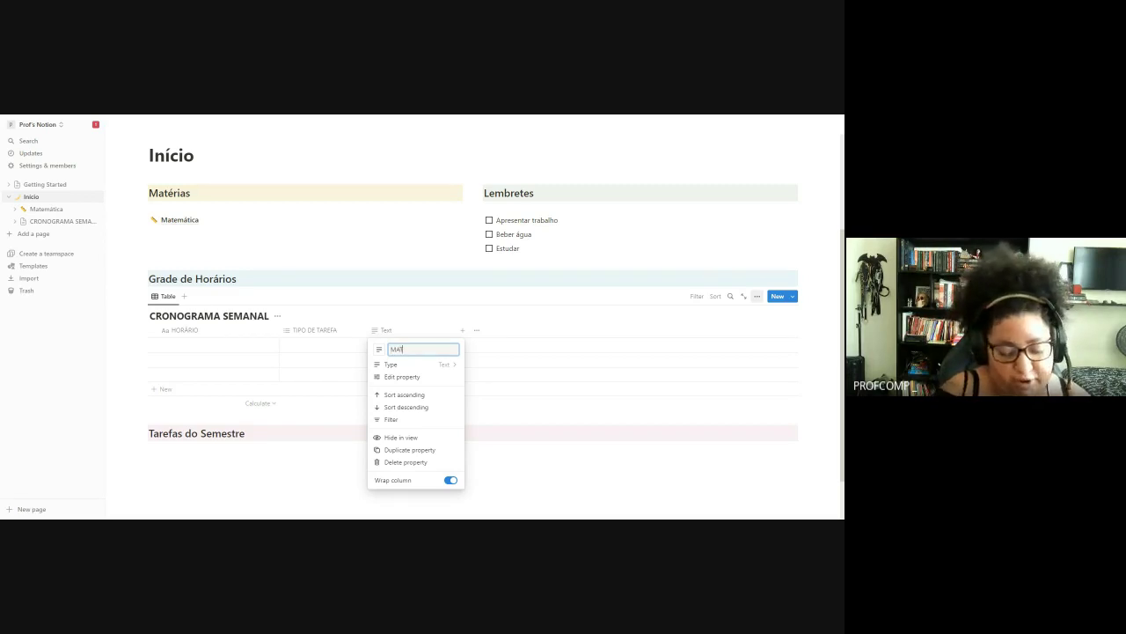
pyautogui.write('TÉRIA')
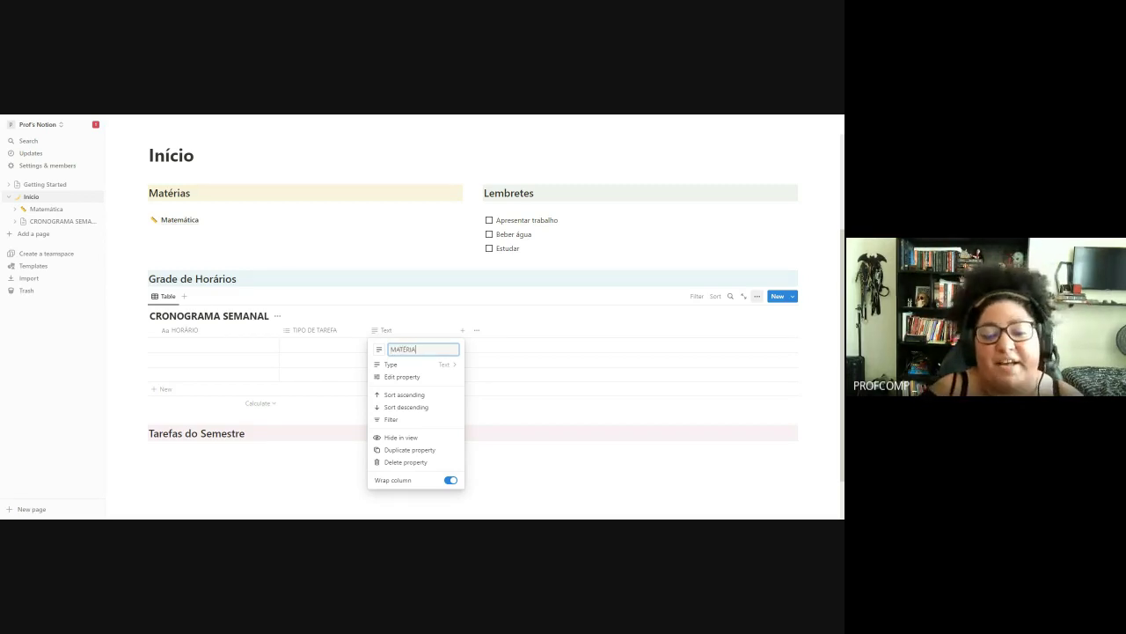
pyautogui.press('Return')
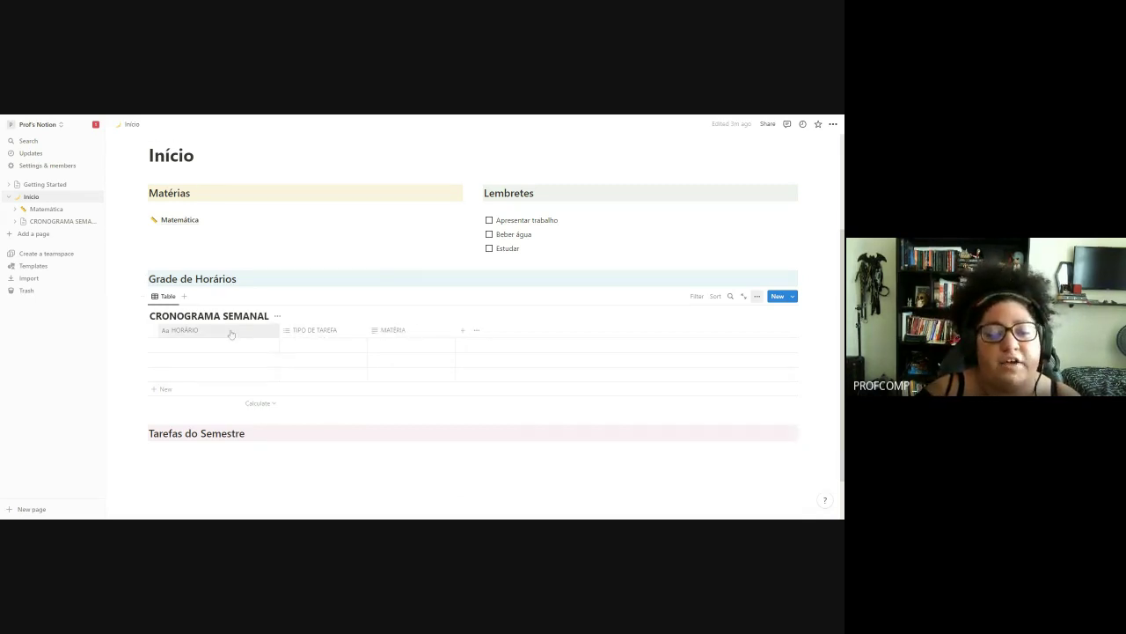
# - Change the TIPO DE TAREFA column's property type to Text and rename it as "SEGUNDA"
pyautogui.click(320, 331)
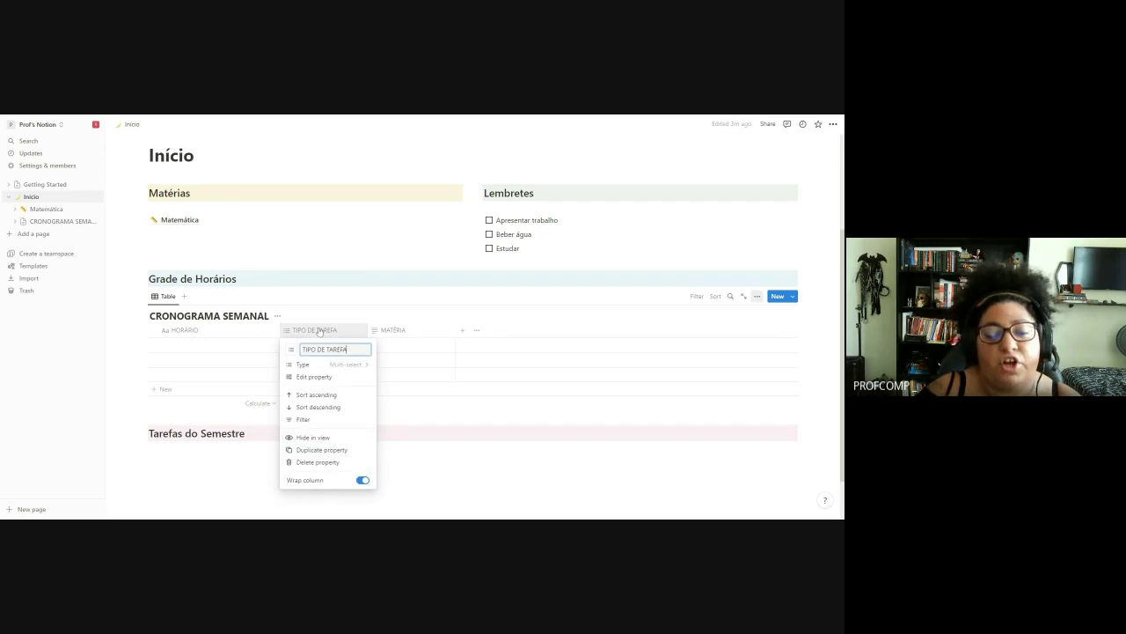
pyautogui.click(336, 317)
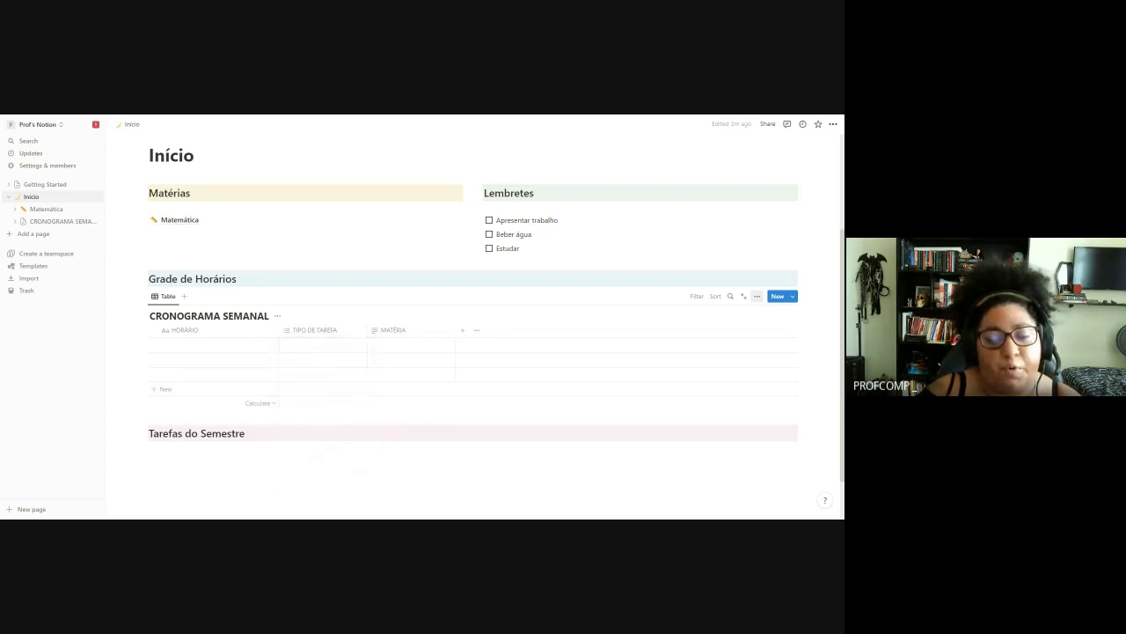
pyautogui.click(316, 333)
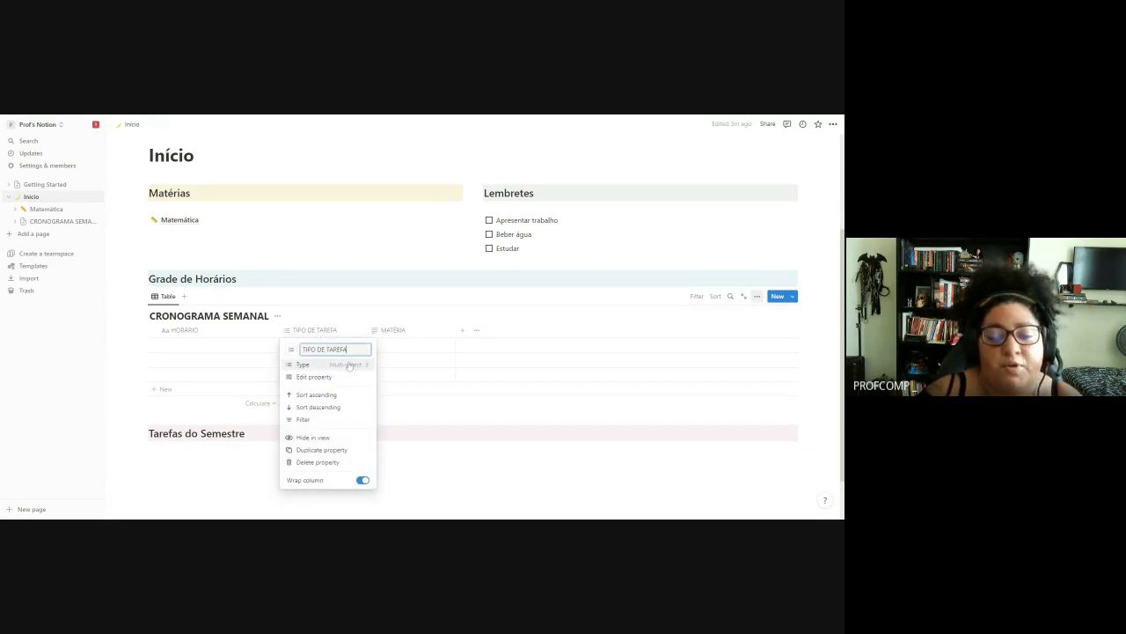
pyautogui.click(350, 366)
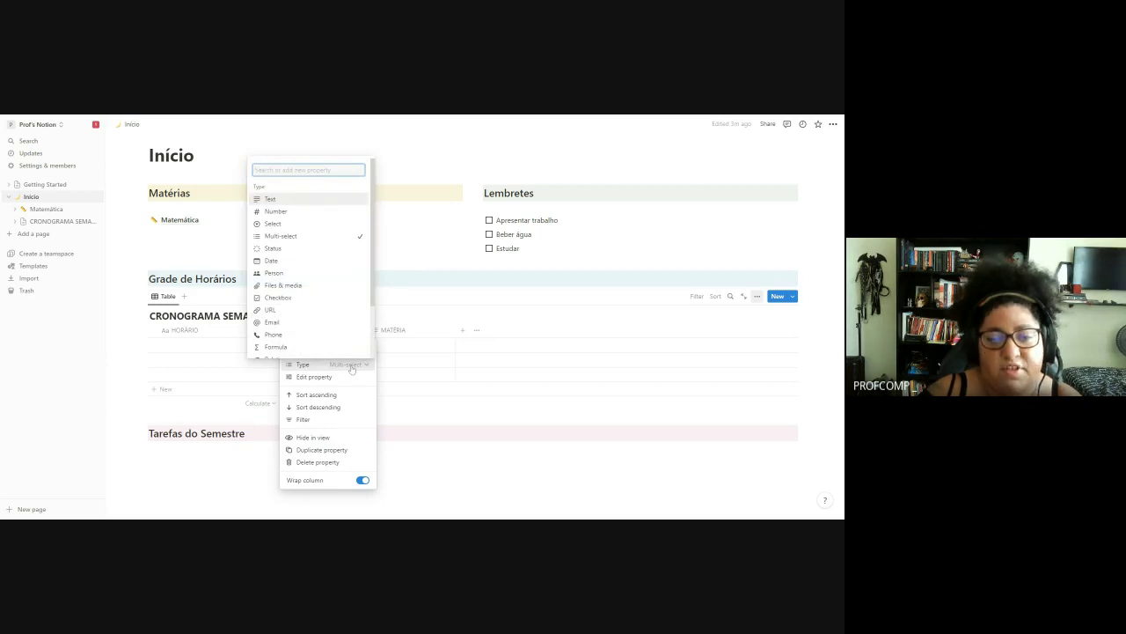
pyautogui.click(325, 201)
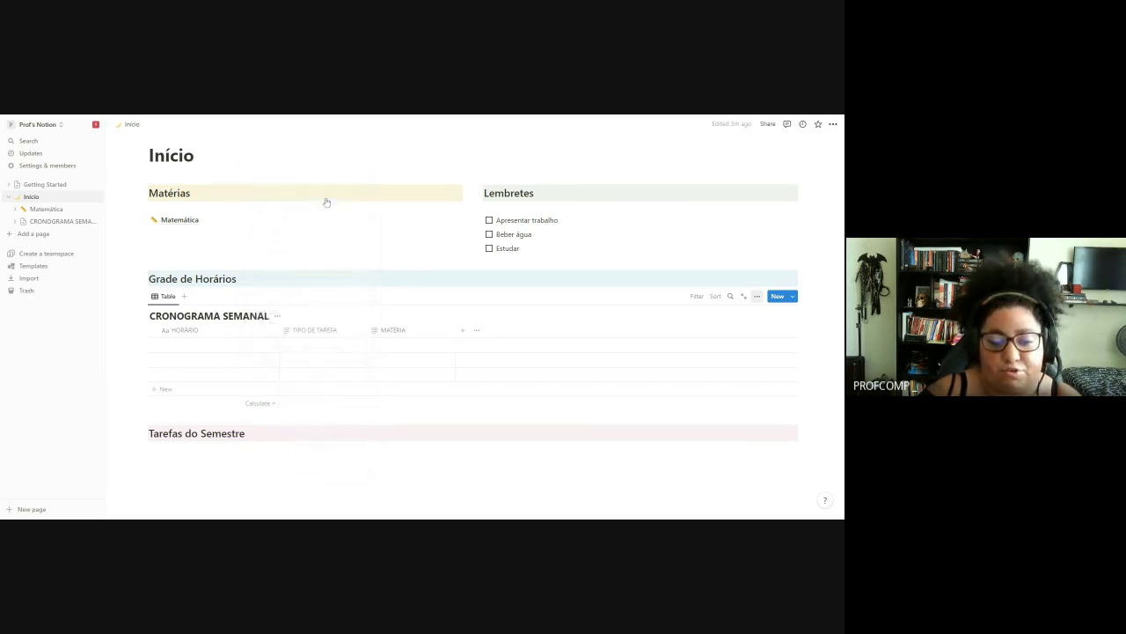
pyautogui.click(334, 335)
pyautogui.moveTo(347, 349); pyautogui.dragTo(303, 349)
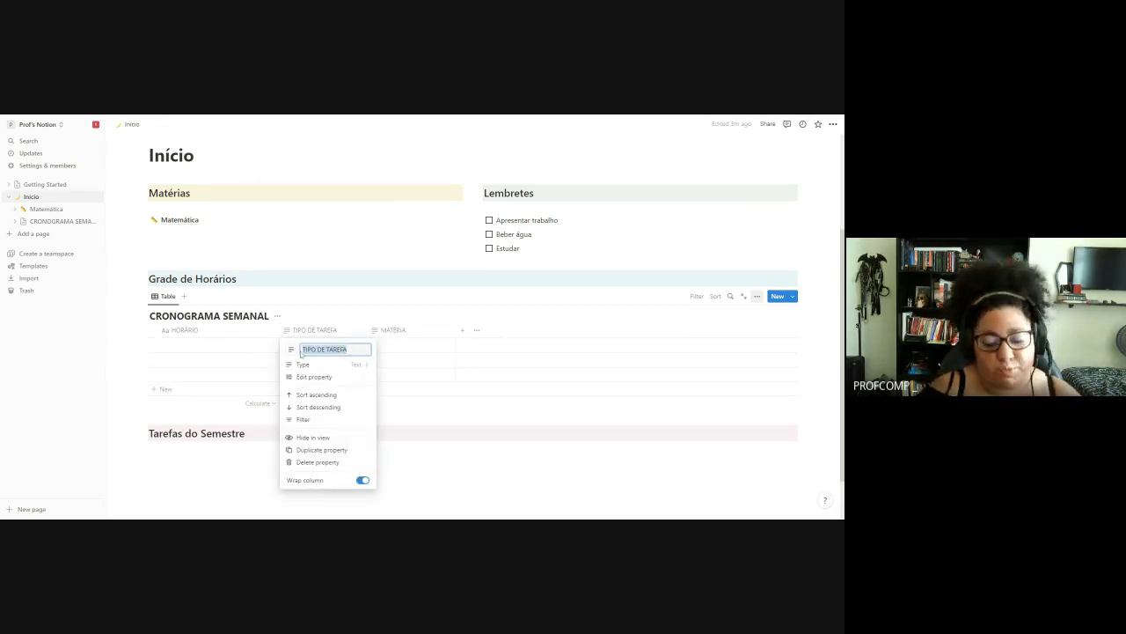
pyautogui.write('SEGUNDA')
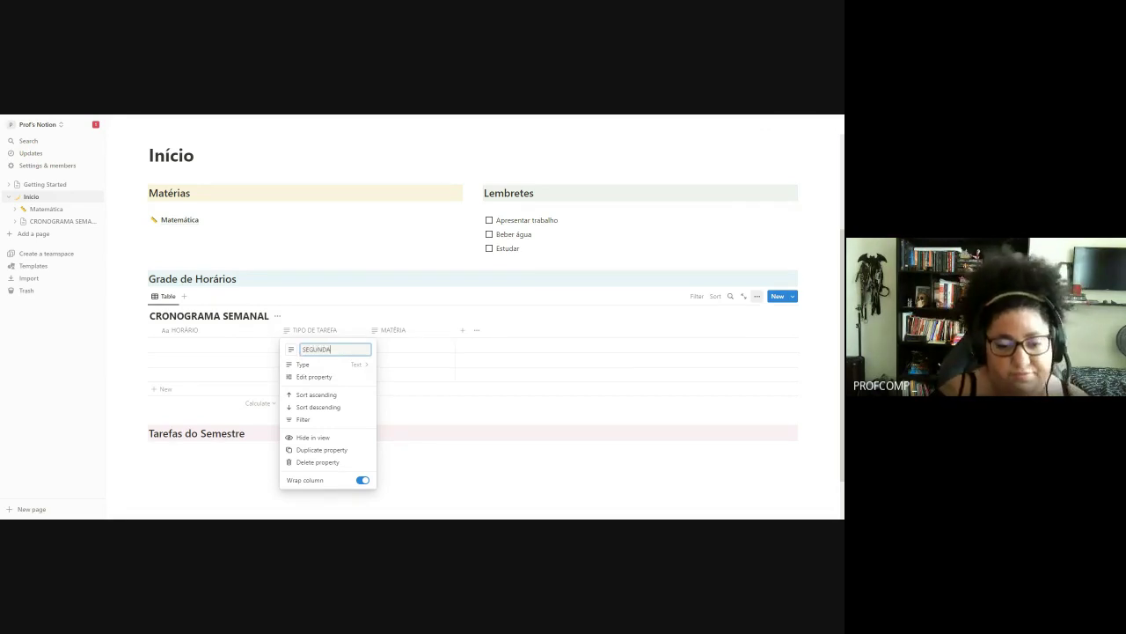
pyautogui.press('Return')
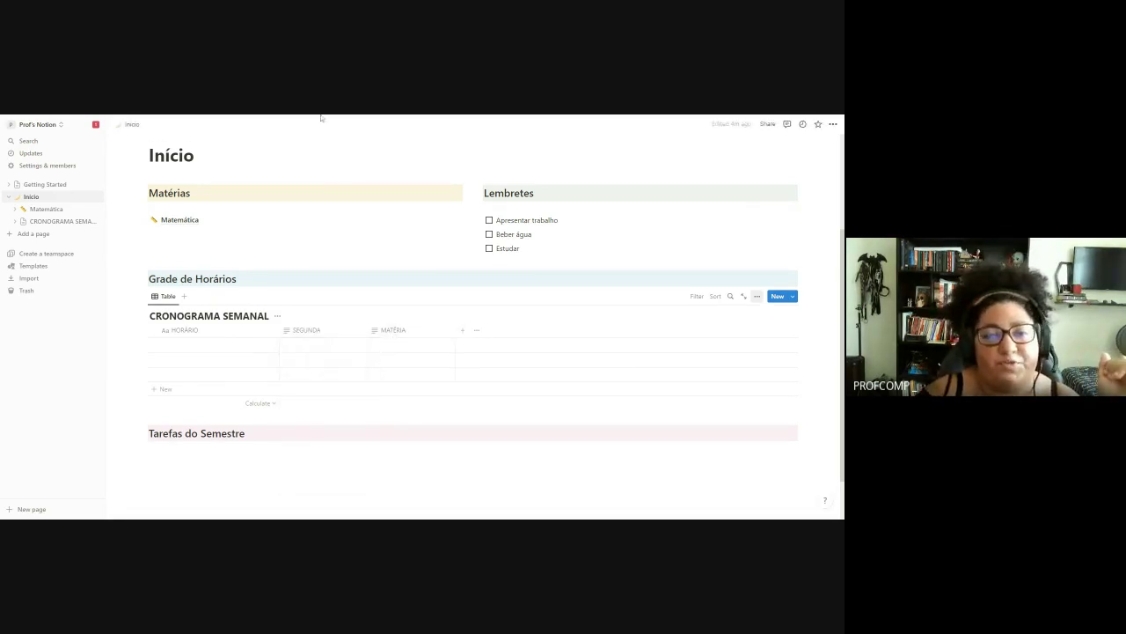
# - Rename the MATÉRIA column of the weekly schedule table as "TERÇA"
pyautogui.click(392, 335)
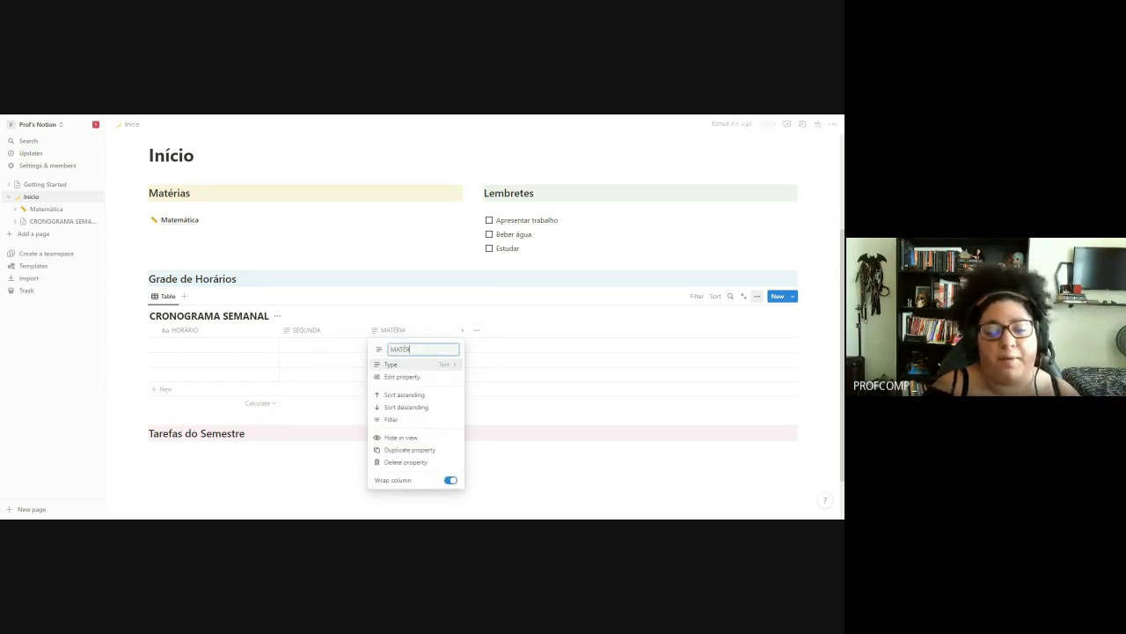
pyautogui.press('BackSpace')
pyautogui.press('BackSpace')
pyautogui.press('BackSpace')
pyautogui.press('BackSpace')
pyautogui.press('BackSpace')
pyautogui.press('BackSpace')
pyautogui.press('BackSpace')
pyautogui.write('TERÇA')
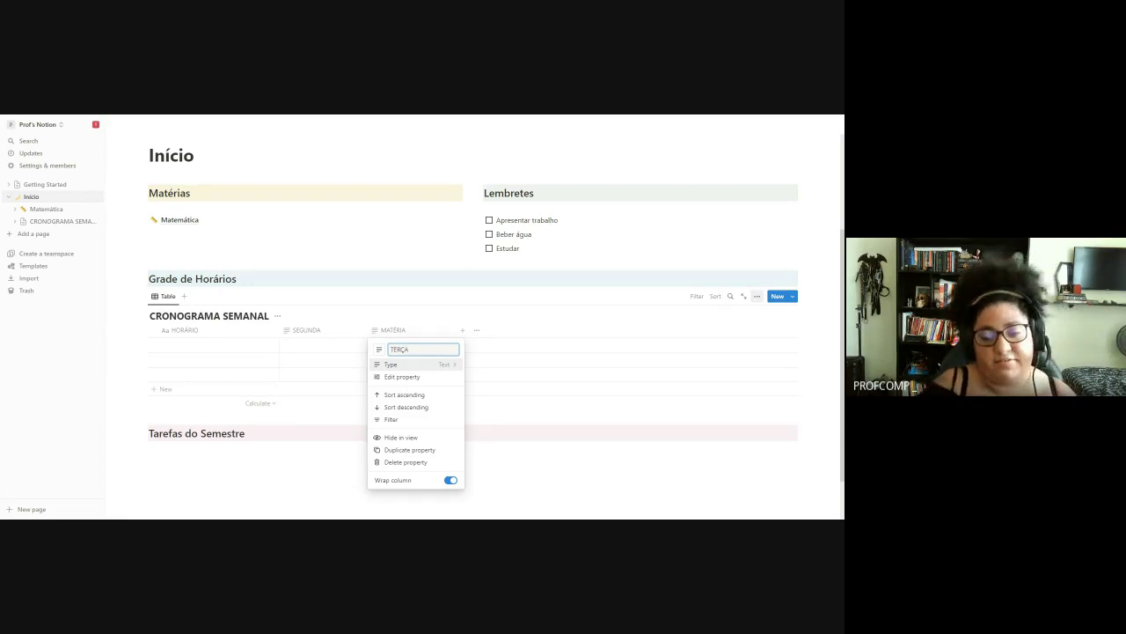
pyautogui.press('Return')
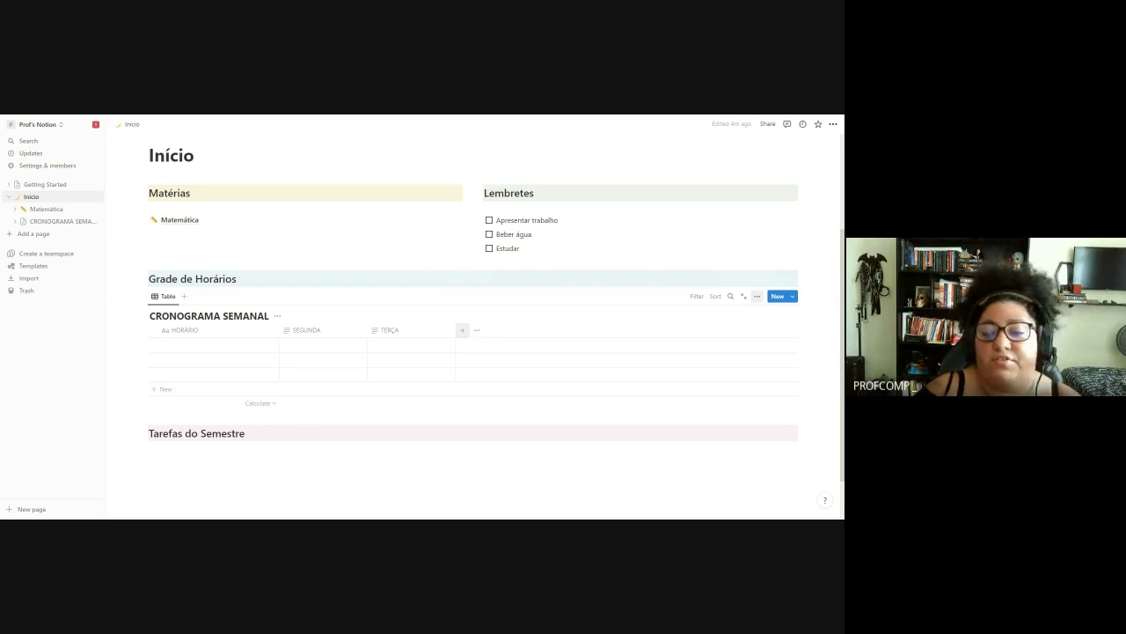
# - Add a Text column named "QUARTA" after TERÇA in the CRONOGRAMA SEMANAL table
pyautogui.click(462, 329)
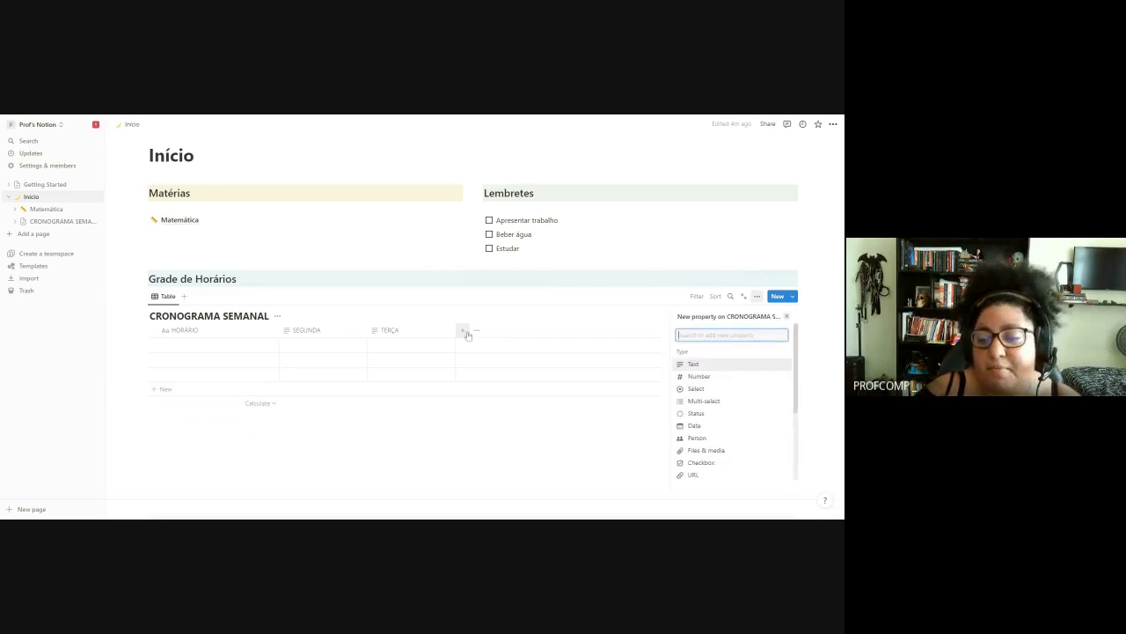
pyautogui.click(696, 365)
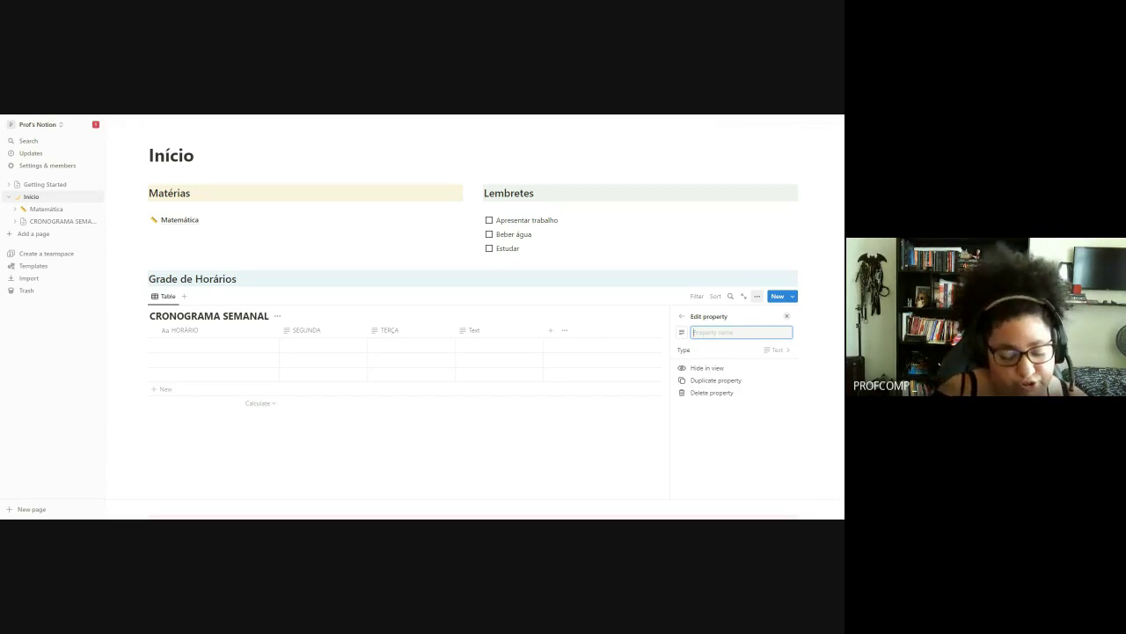
pyautogui.write('QUARTA')
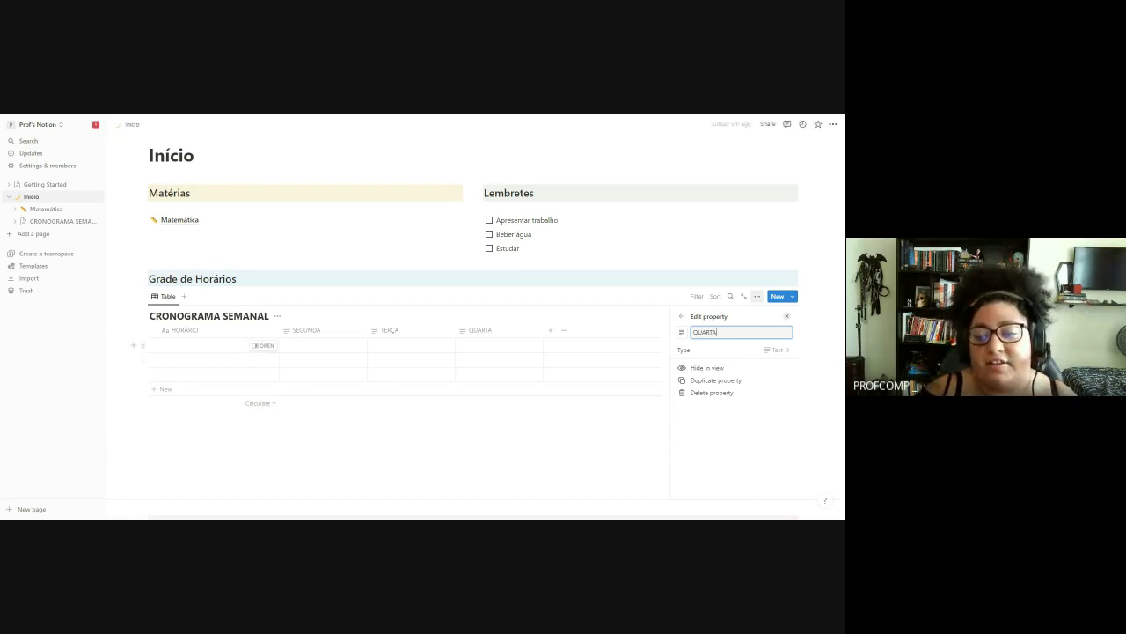
pyautogui.click(551, 332)
pyautogui.press('Escape')
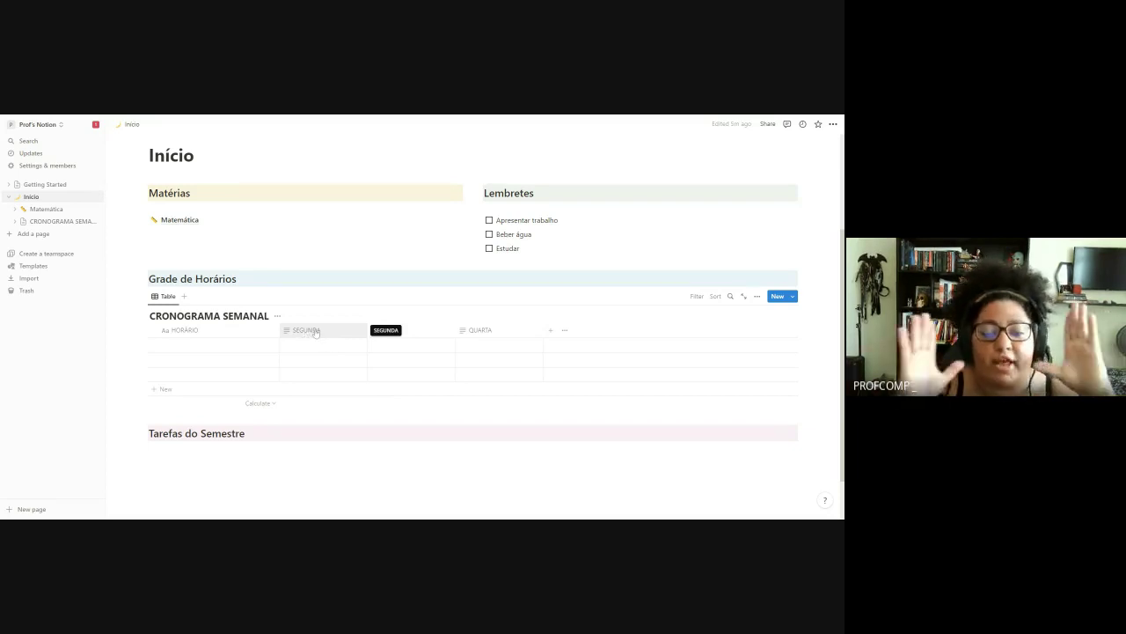
# - Review the SEGUNDA column's name and available property types, keeping Text selected
pyautogui.click(306, 330)
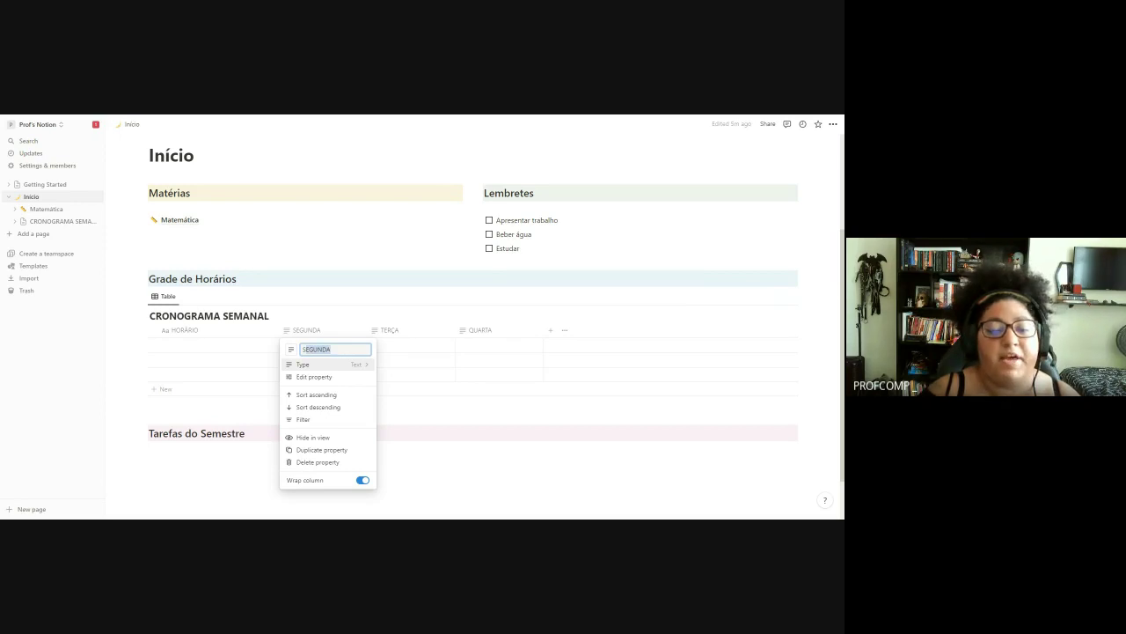
pyautogui.click(331, 350)
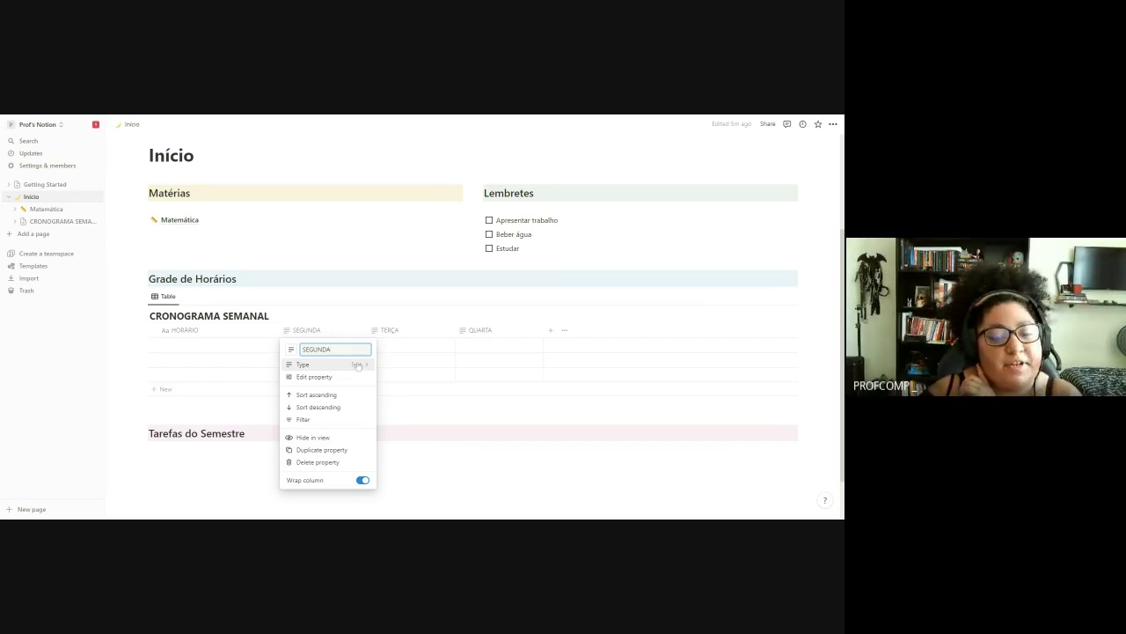
pyautogui.click(361, 367)
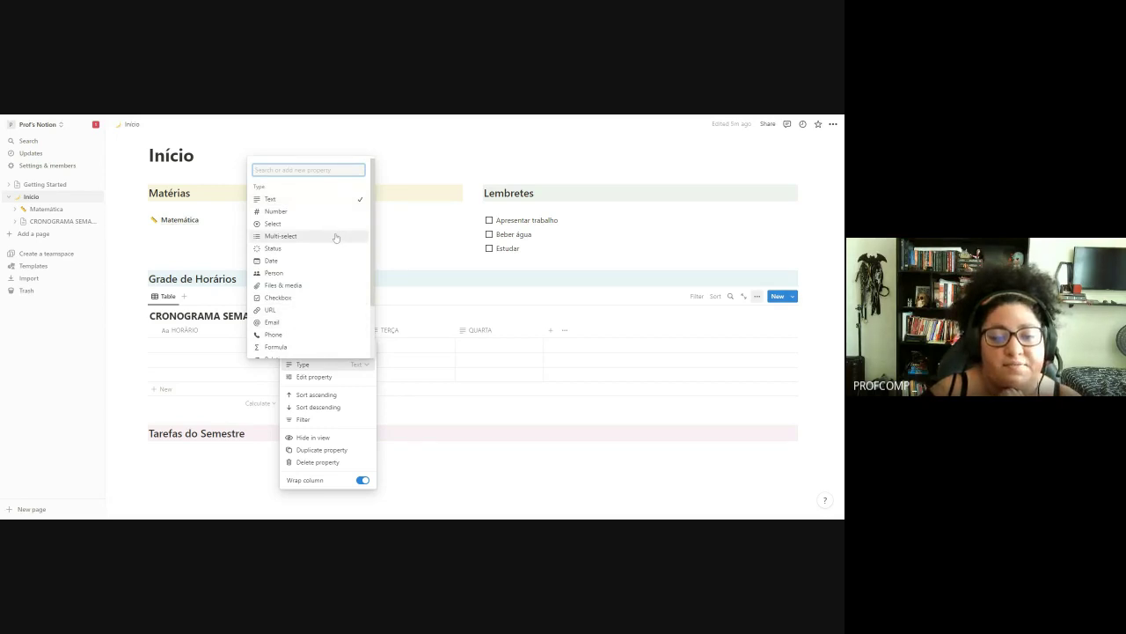
pyautogui.click(335, 205)
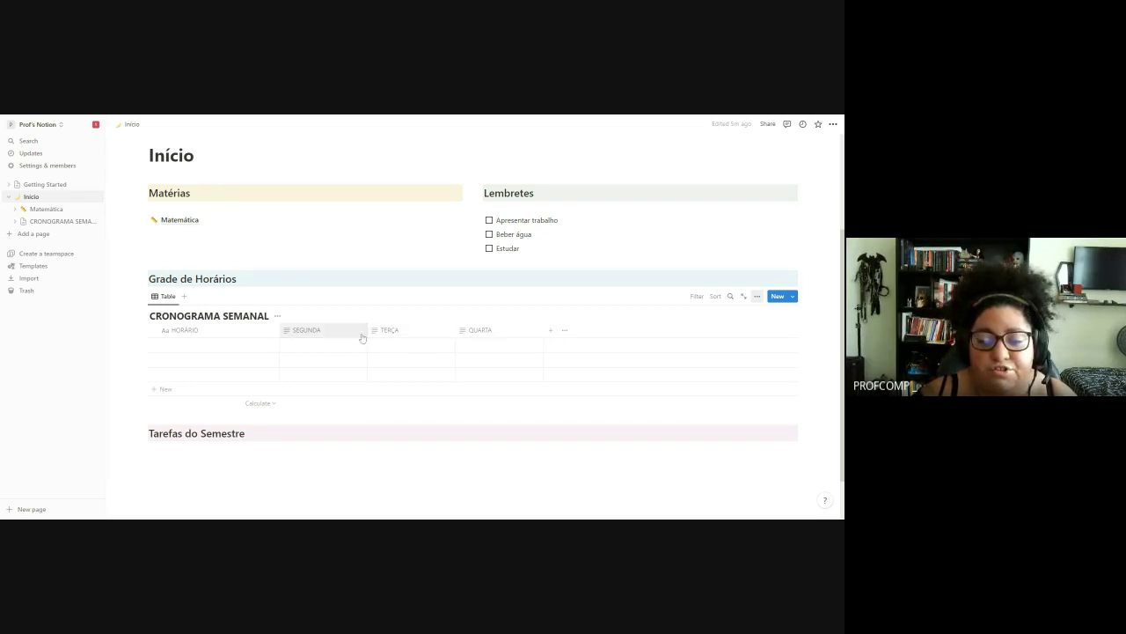
# - Add a Text column named "QUINTA" after QUARTA in the CRONOGRAMA SEMANAL table
pyautogui.click(550, 333)
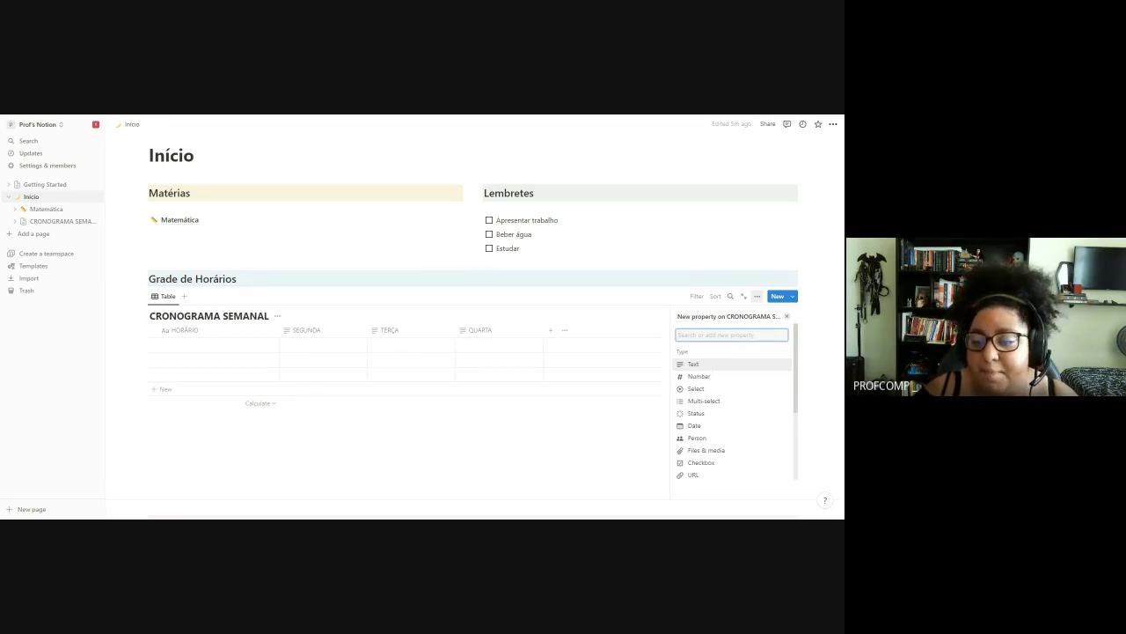
pyautogui.press('Return')
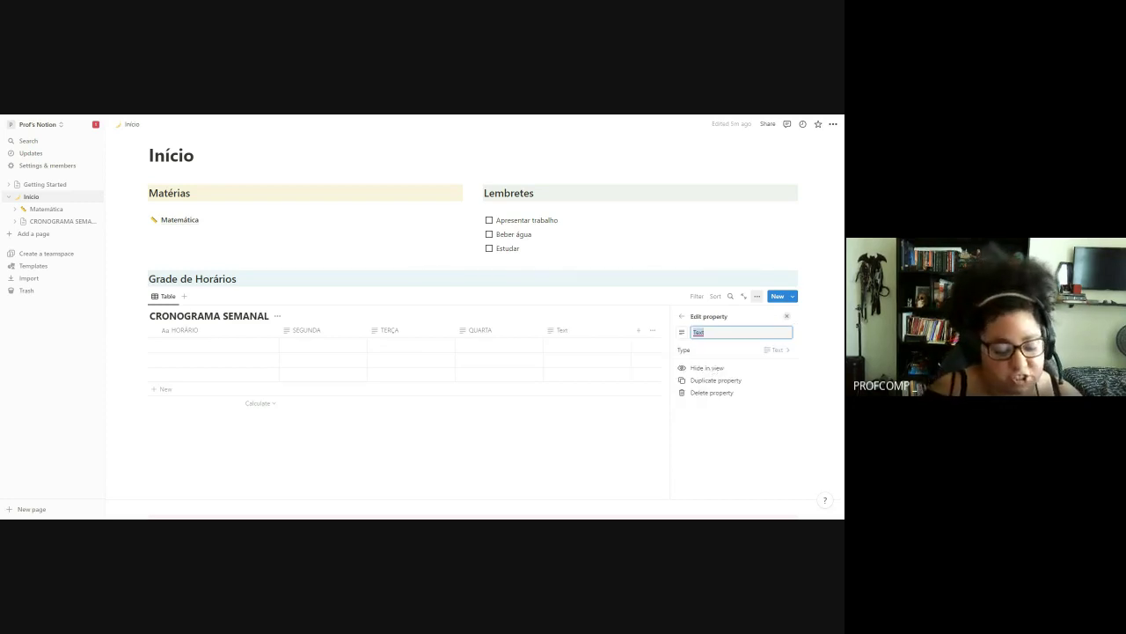
pyautogui.write('QUINTA')
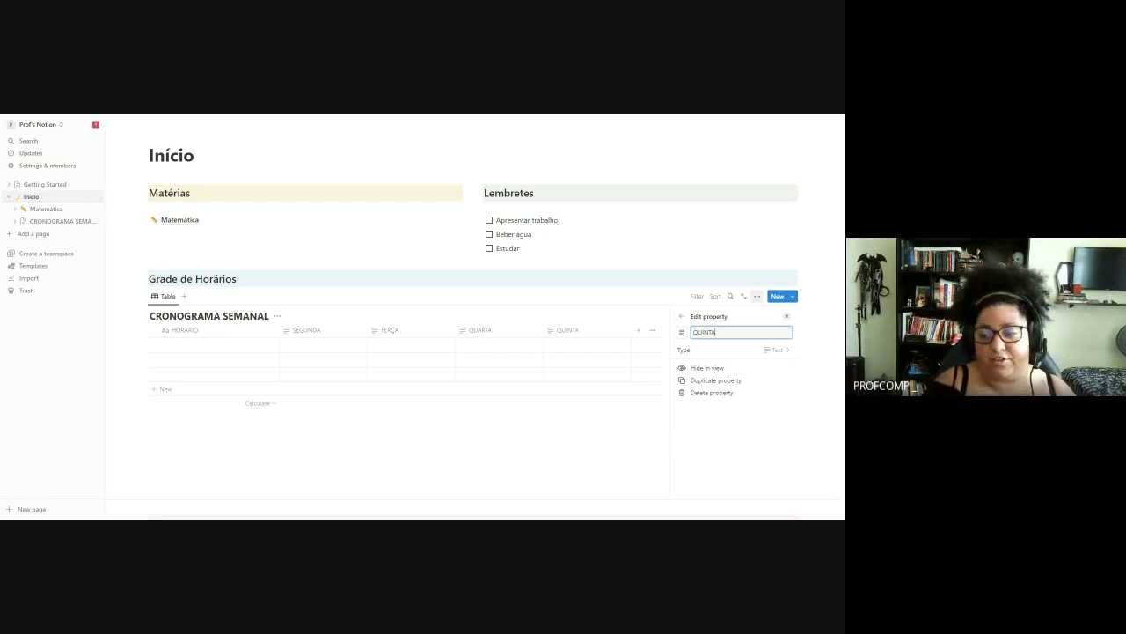
pyautogui.click(632, 391)
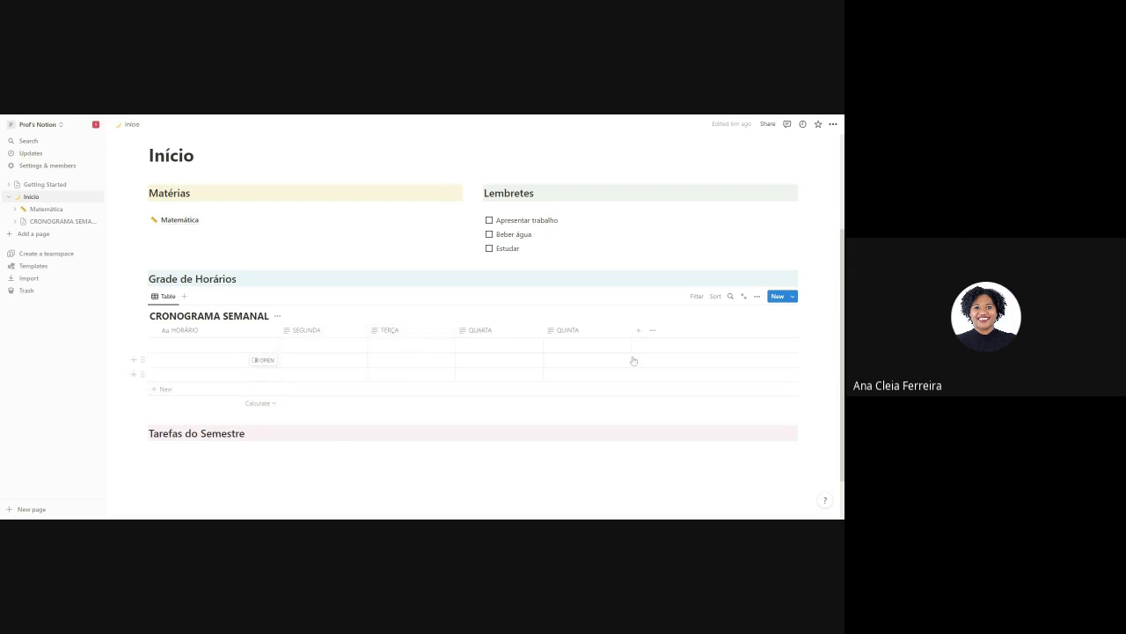
pyautogui.click(652, 331)
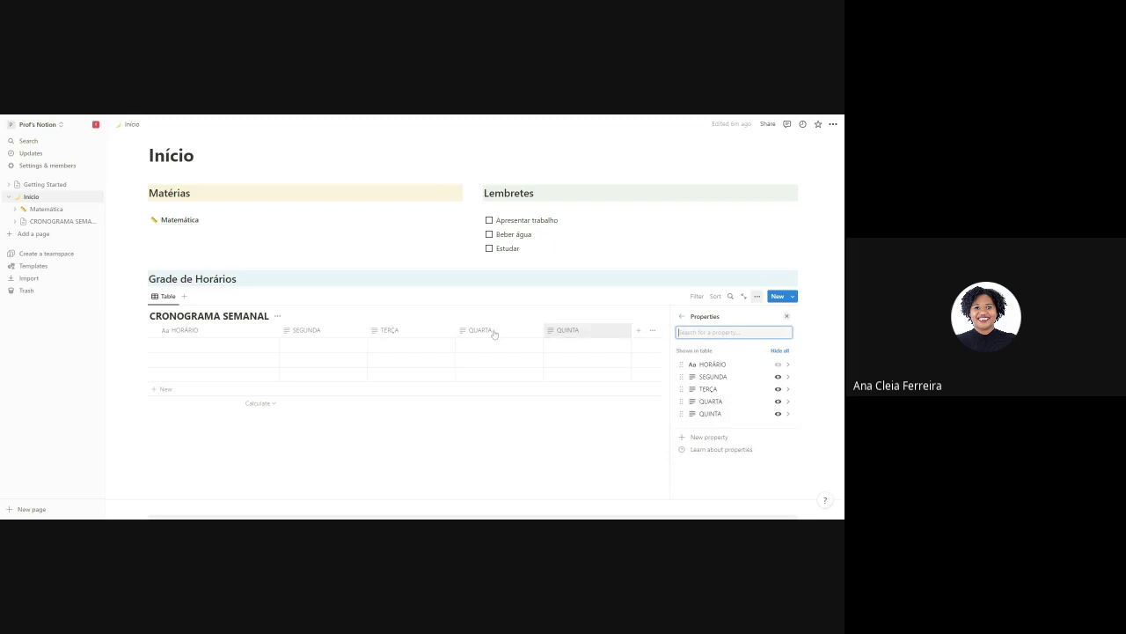
pyautogui.click(277, 316)
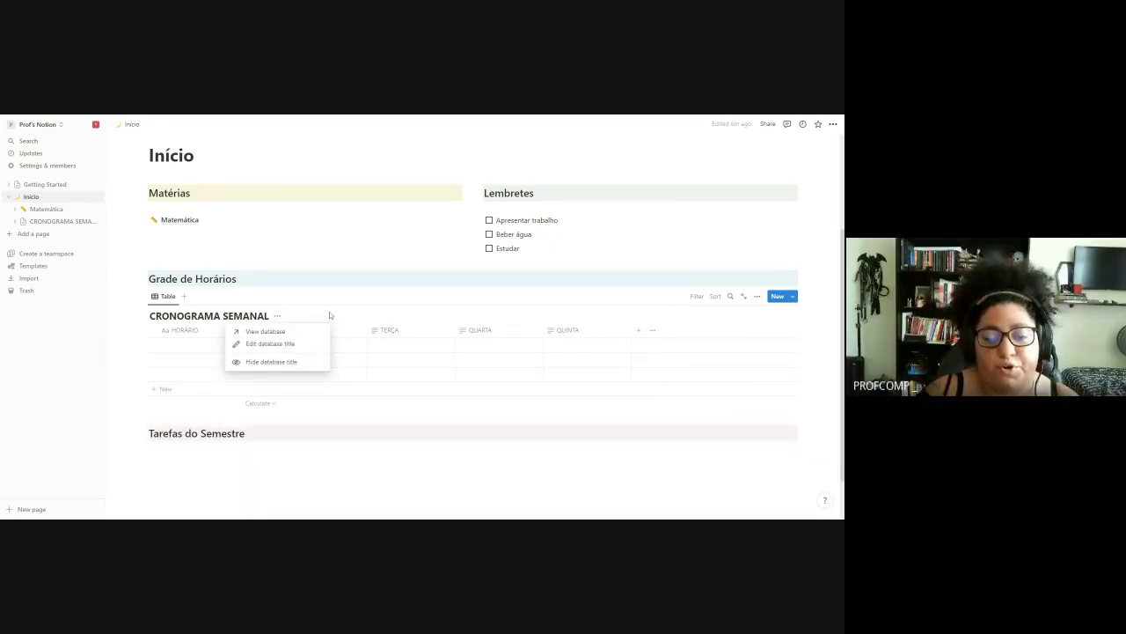
pyautogui.click(332, 315)
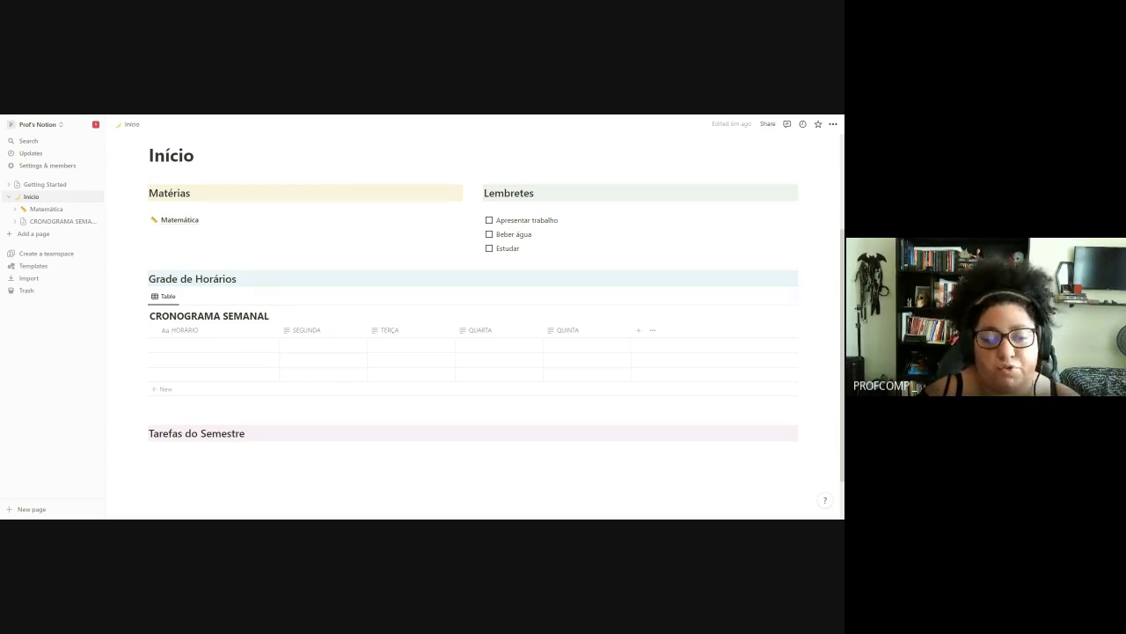
pyautogui.moveTo(602, 414); pyautogui.dragTo(151, 296)
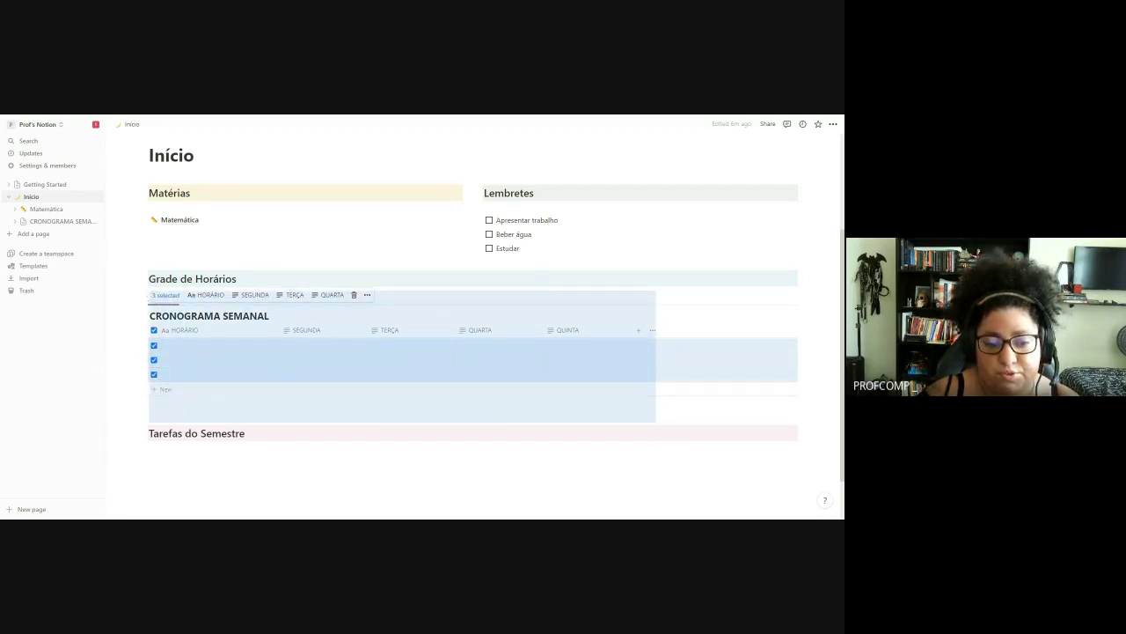
pyautogui.click(633, 408)
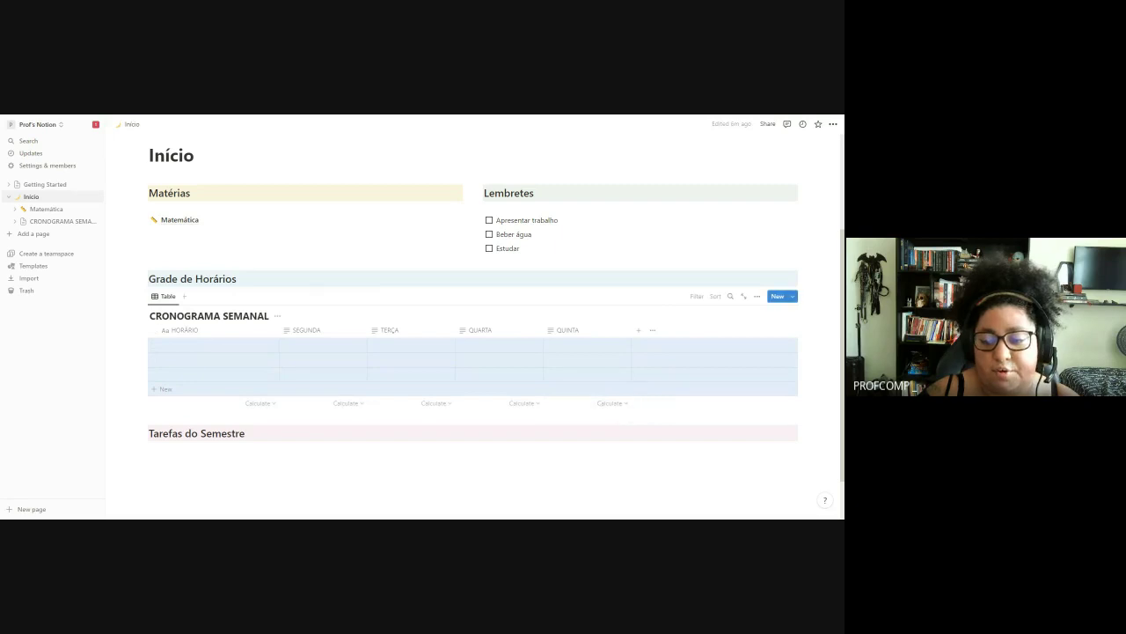
pyautogui.moveTo(428, 371); pyautogui.dragTo(112, 300)
pyautogui.moveTo(652, 411); pyautogui.dragTo(569, 417)
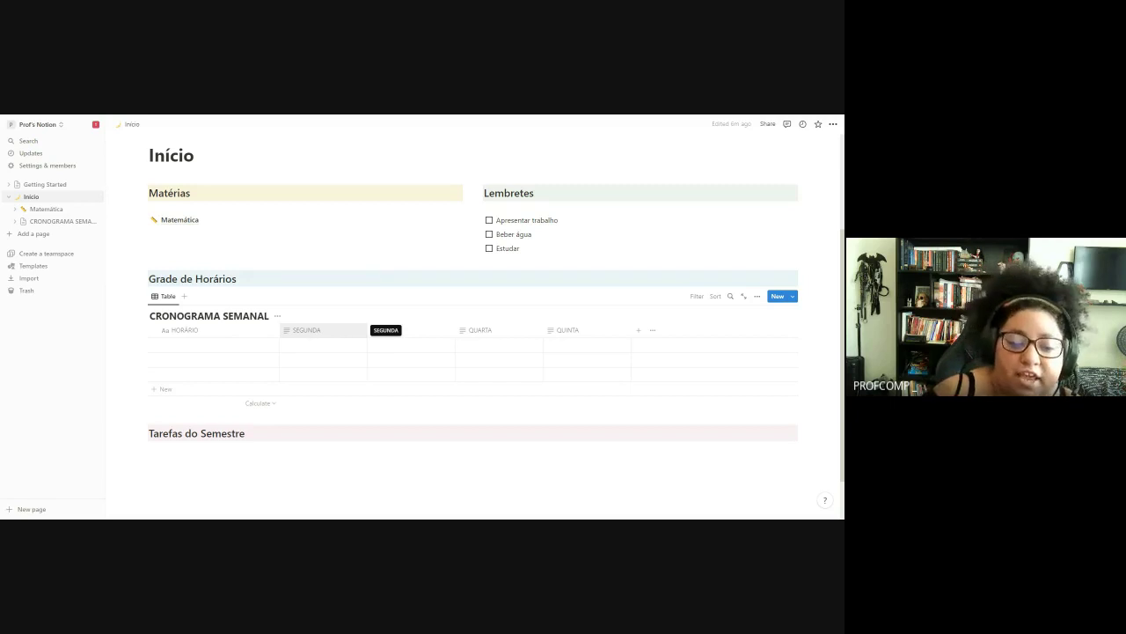
# - Check which property type the SEGUNDA column uses without changing it
pyautogui.click(308, 330)
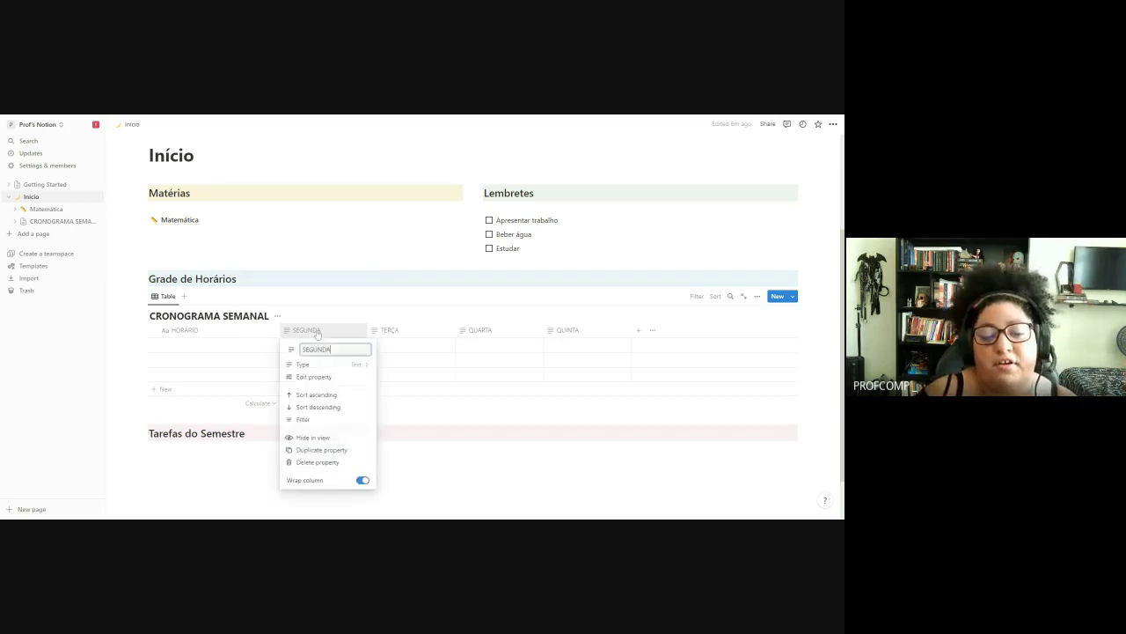
pyautogui.click(334, 364)
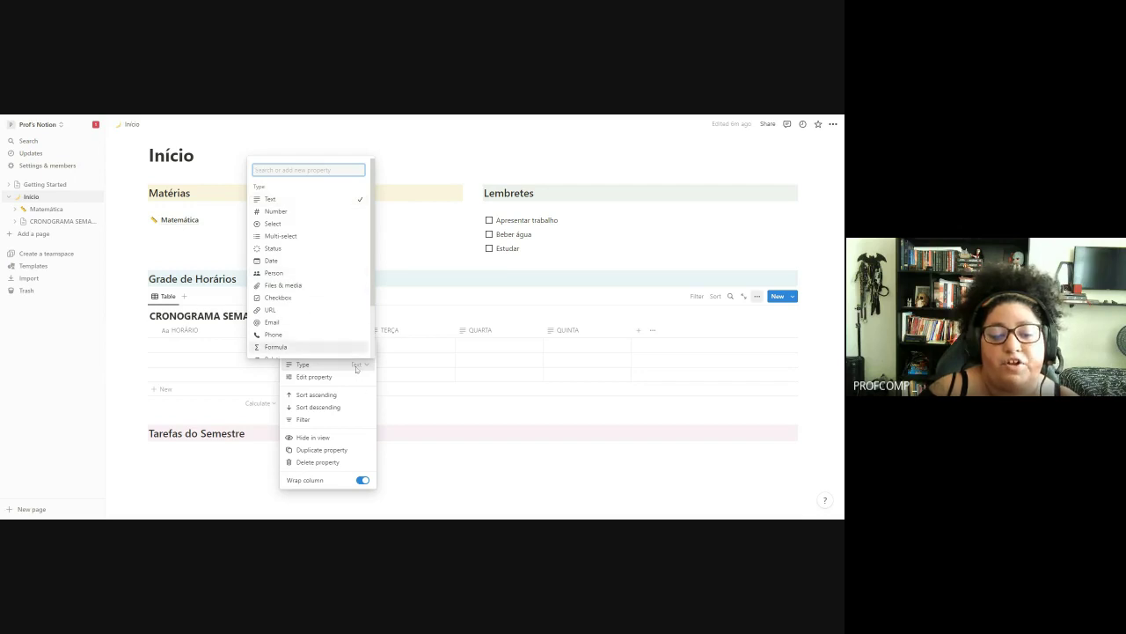
pyautogui.press('Escape')
pyautogui.press('Escape')
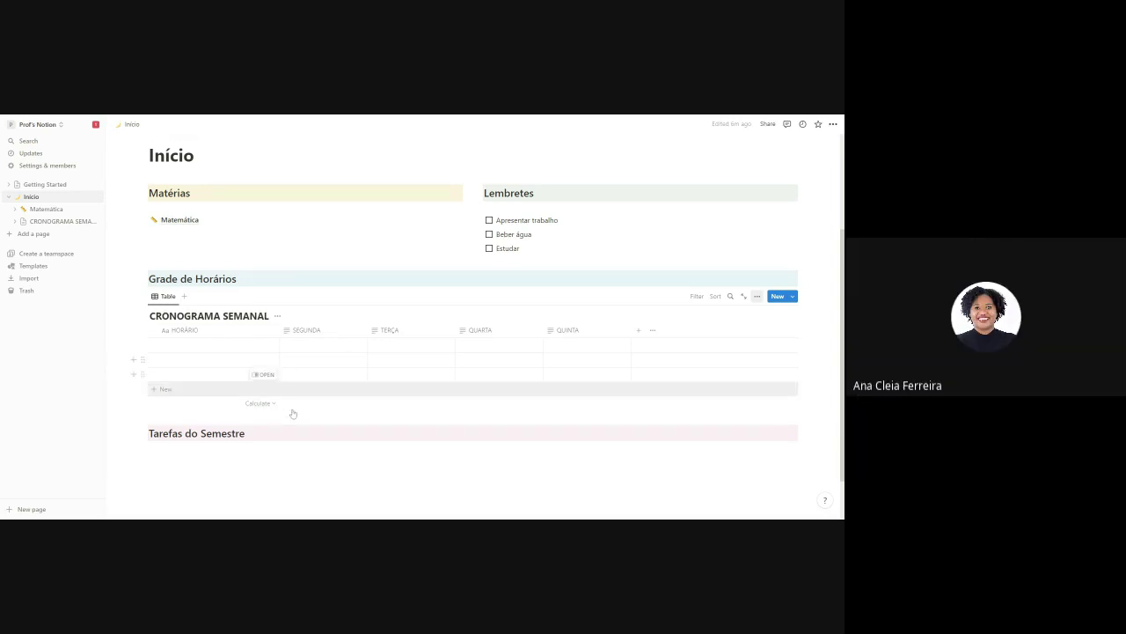
pyautogui.keyDown('alt'); pyautogui.click(132, 432); pyautogui.keyUp('alt')
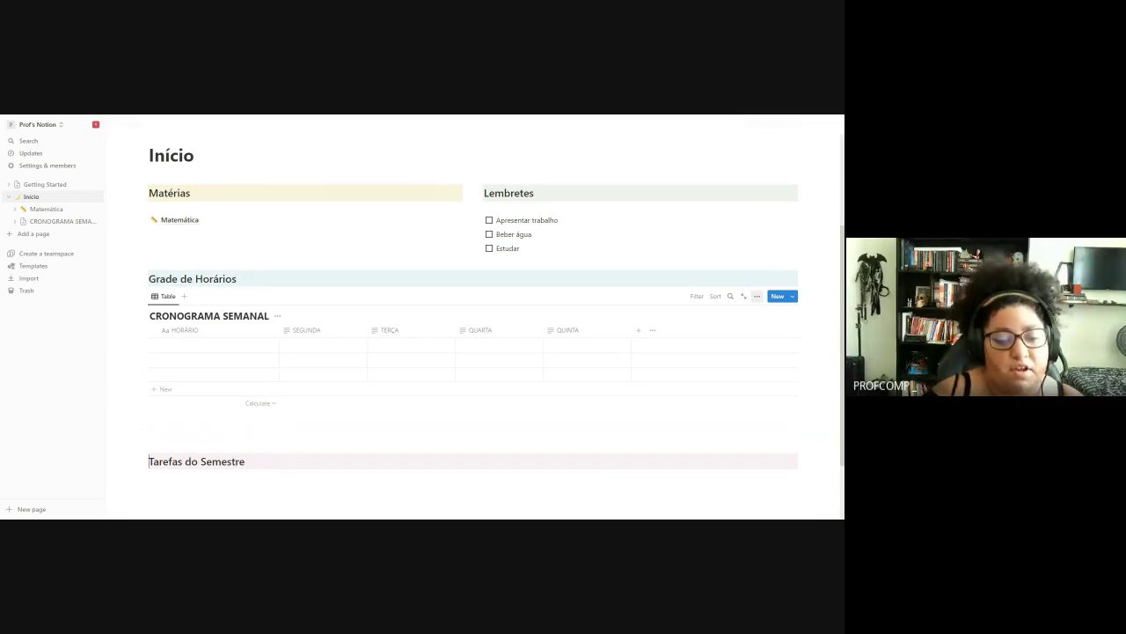
pyautogui.click(148, 422)
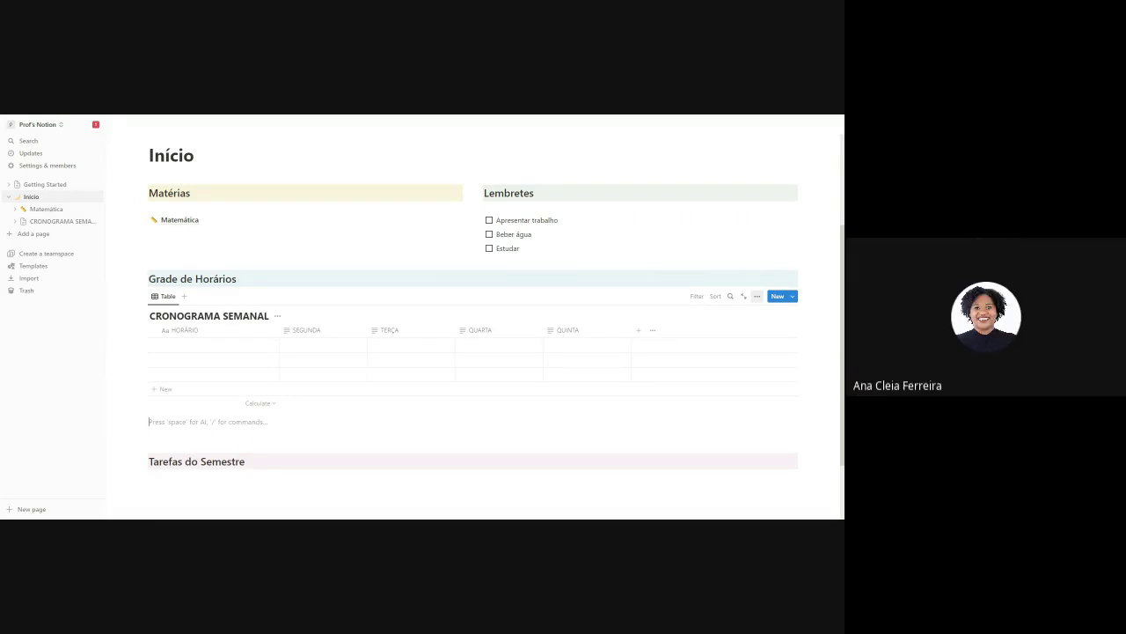
pyautogui.press('BackSpace')
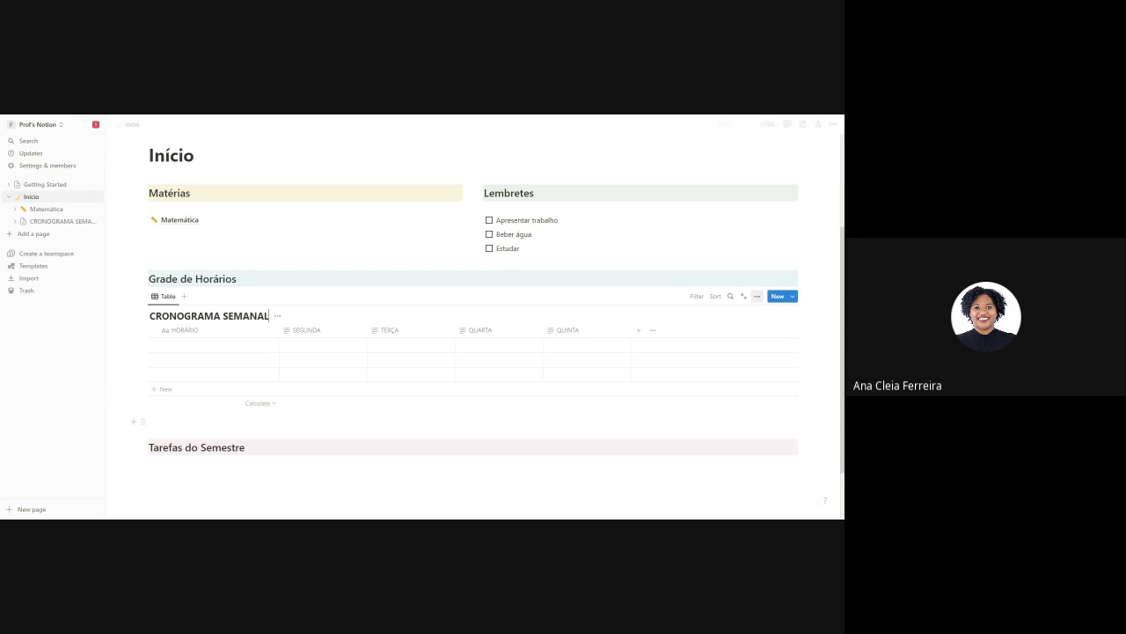
pyautogui.press('BackSpace')
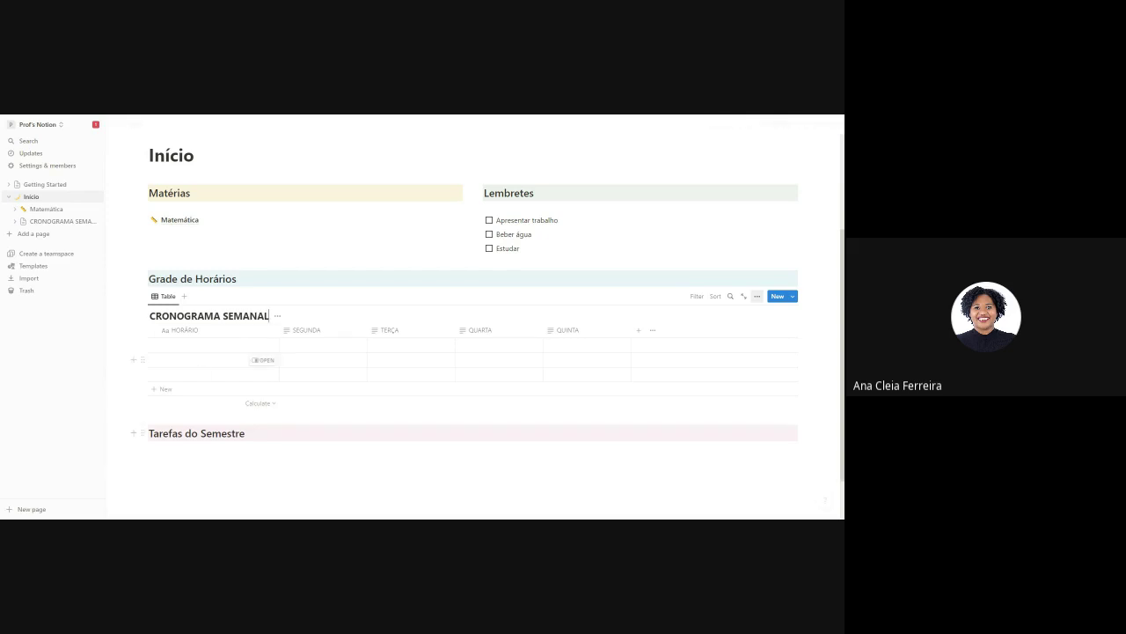
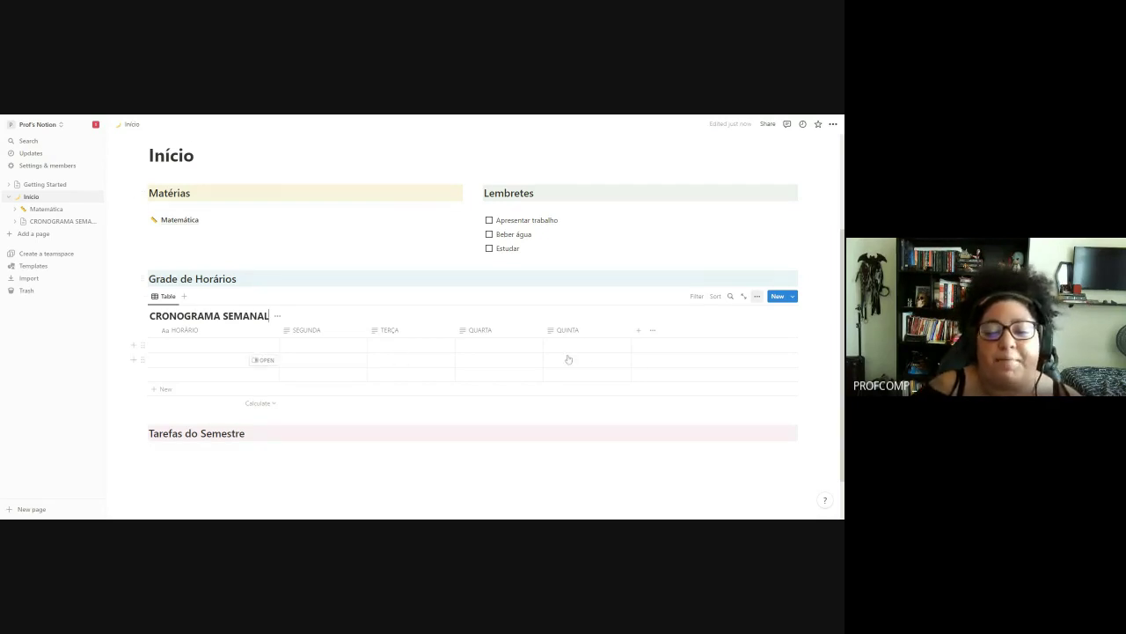
# - Add a Text column named "SEXTA" after QUINTA in the CRONOGRAMA SEMANAL table
pyautogui.click(638, 334)
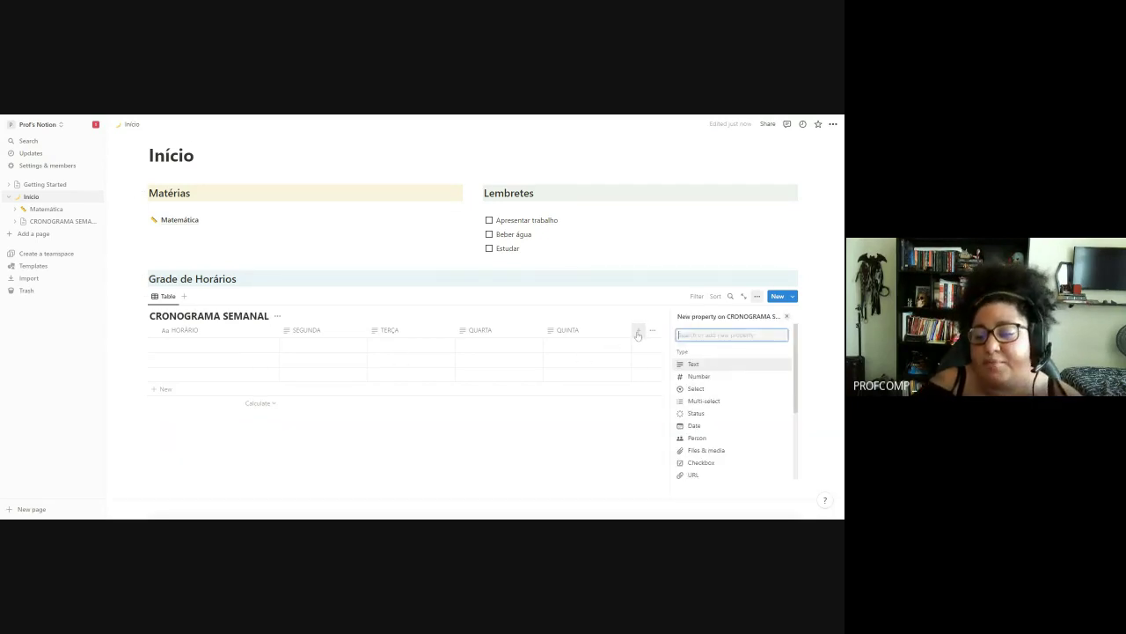
pyautogui.click(702, 368)
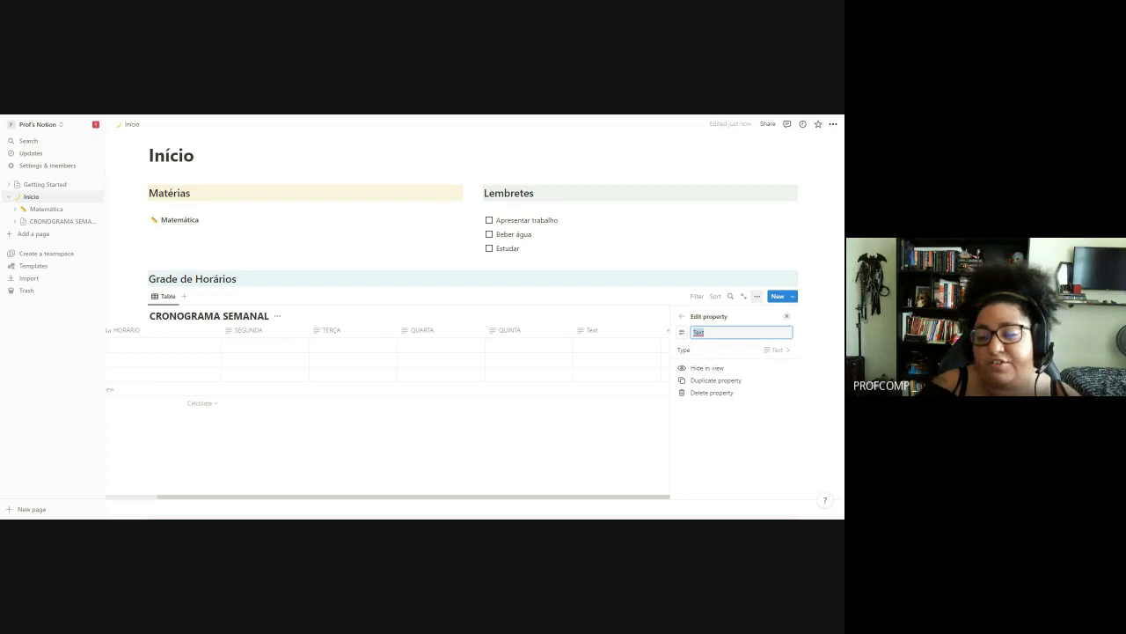
pyautogui.write('SEXTA')
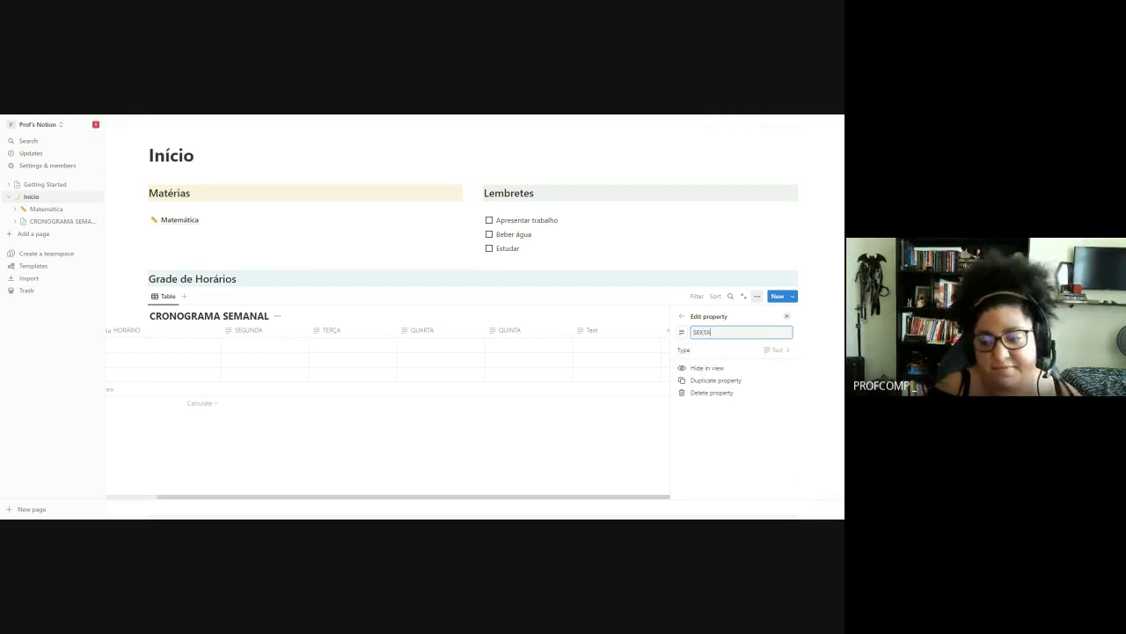
pyautogui.press('Escape')
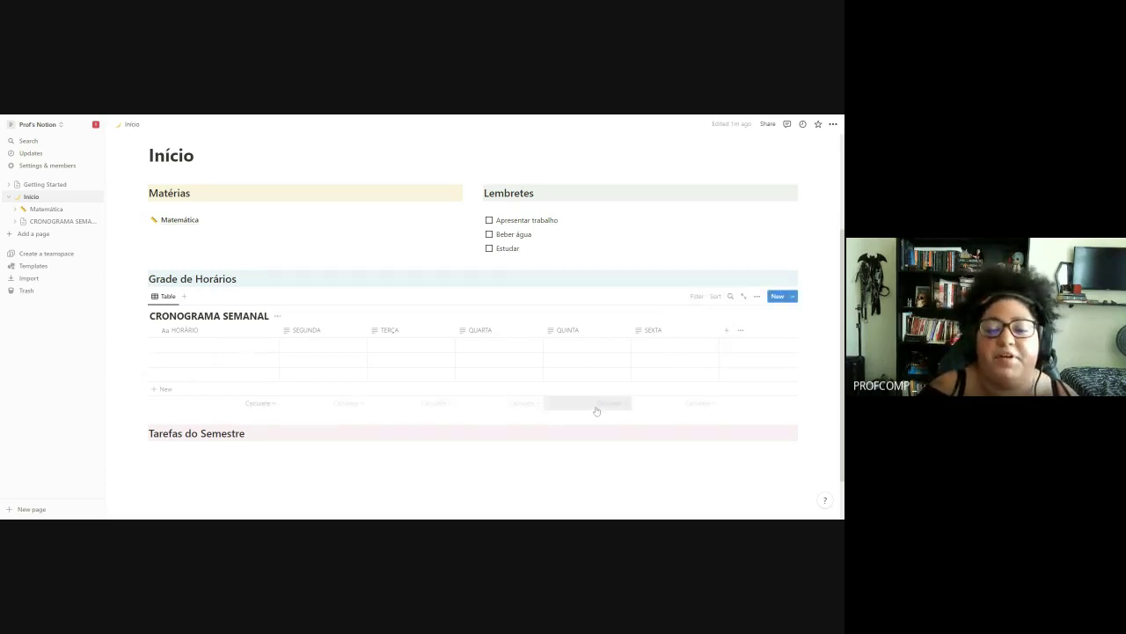
# - Enter "8h-9h" as the HORÁRIO value in the first row of the weekly schedule table
pyautogui.click(218, 346)
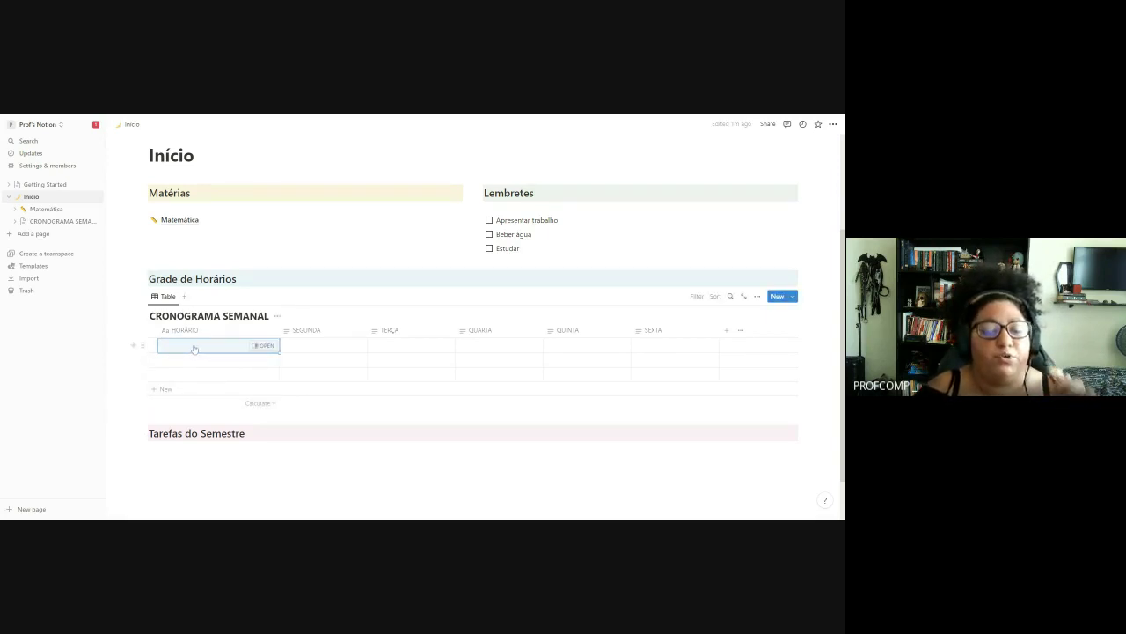
pyautogui.click(195, 349)
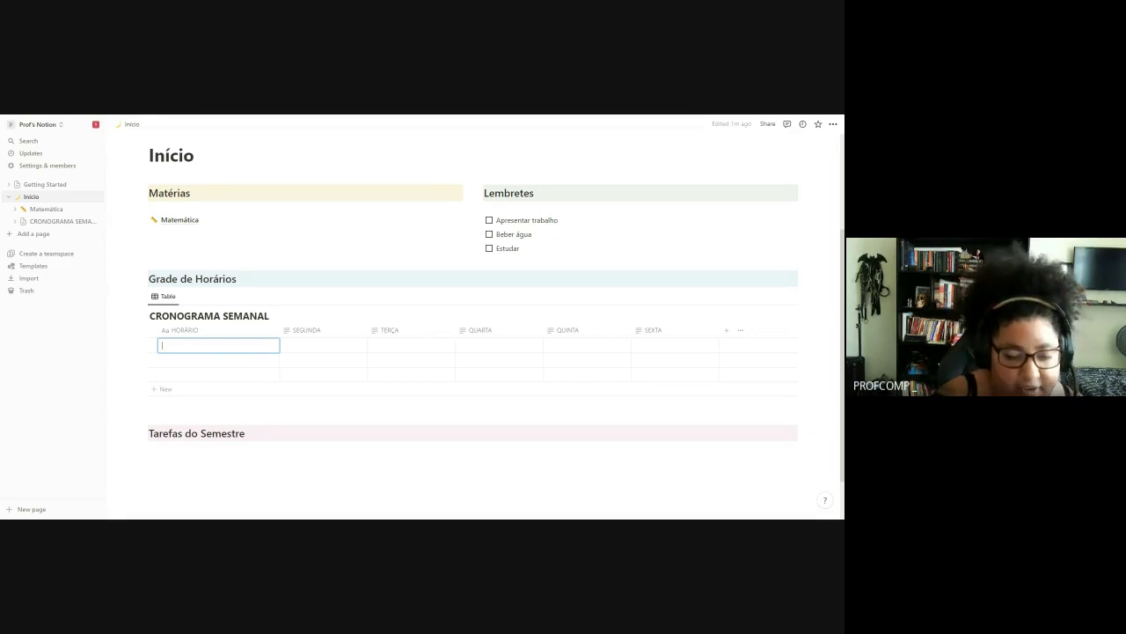
pyautogui.write('8h')
pyautogui.press('BackSpace')
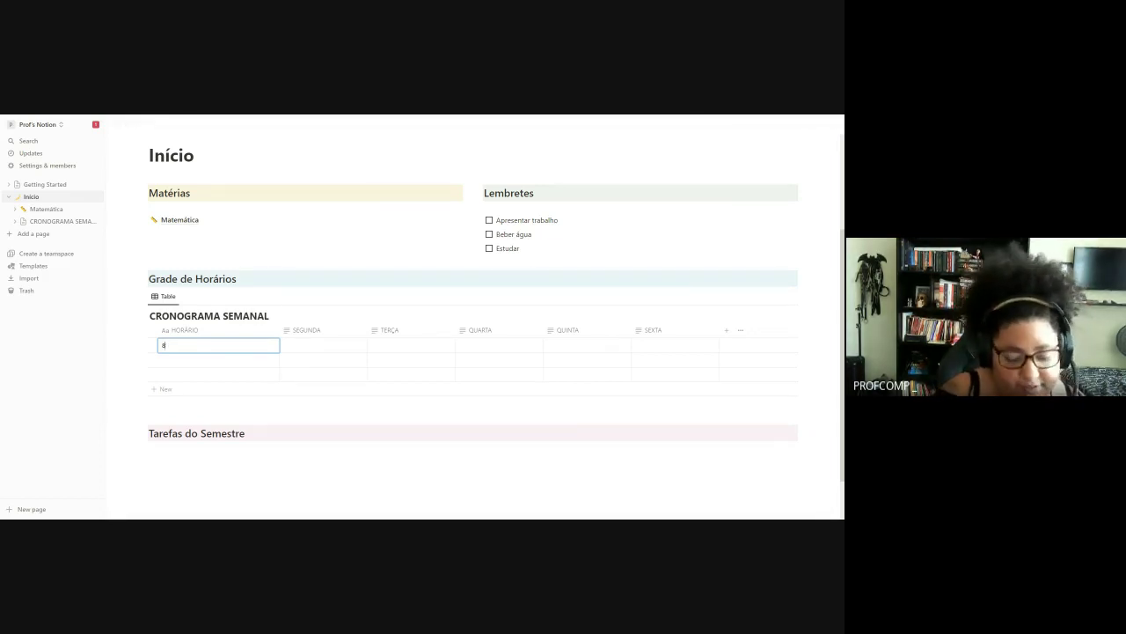
pyautogui.write('h-9h')
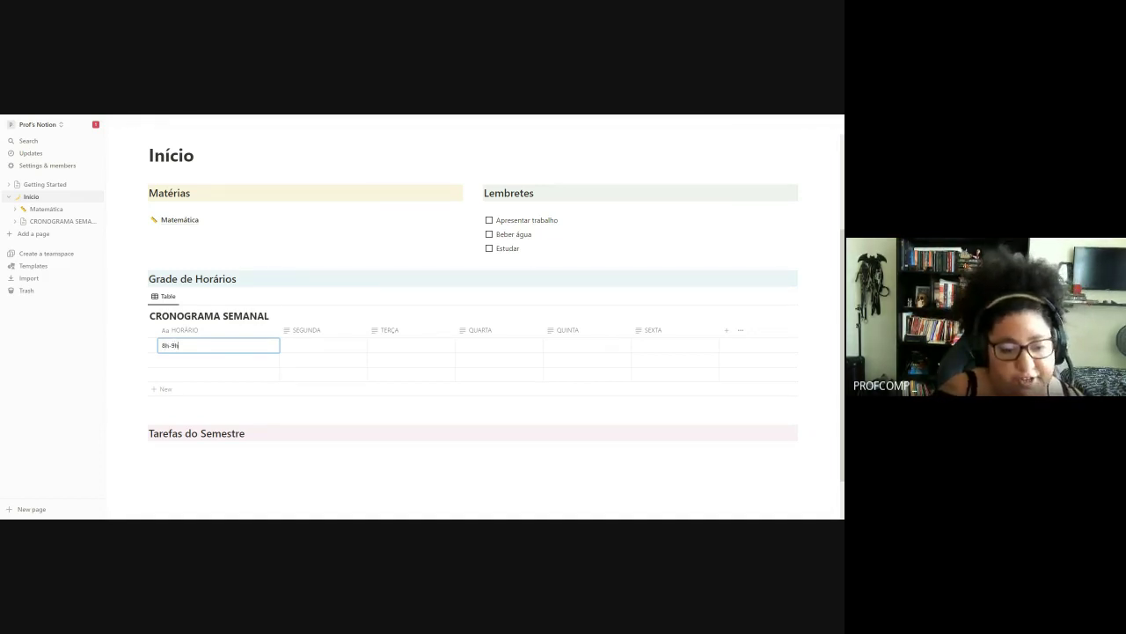
pyautogui.press('Escape')
# - Enter "9h-10h" and "10h-11h" as the HORÁRIO values in the second and third rows of the CRONOGRAMA SEMANAL table
pyautogui.click(183, 361)
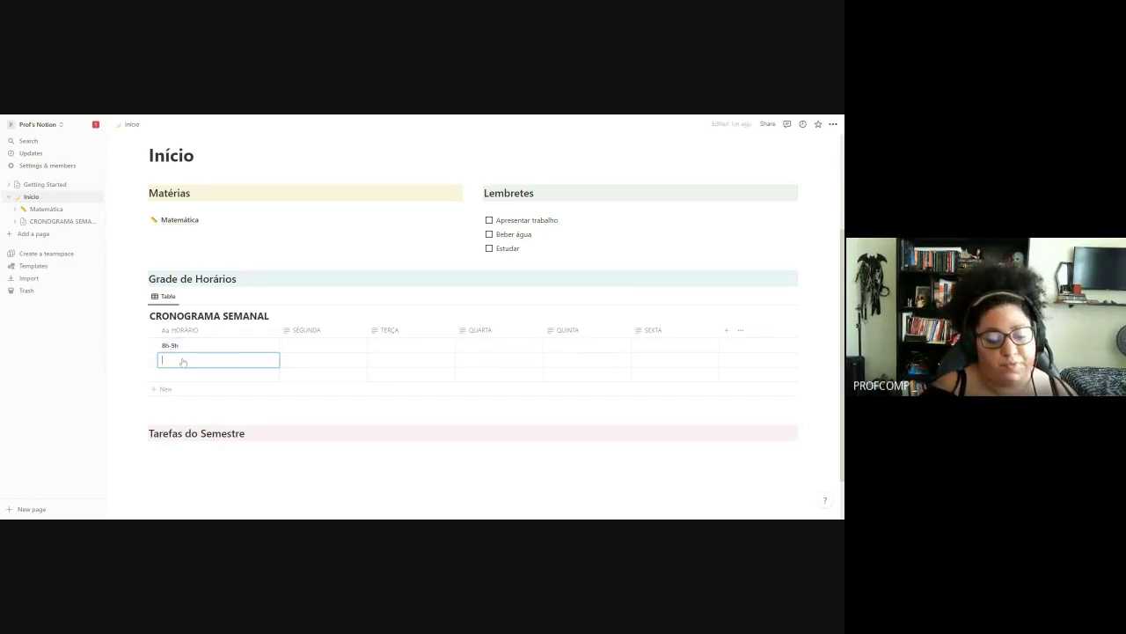
pyautogui.write('9h')
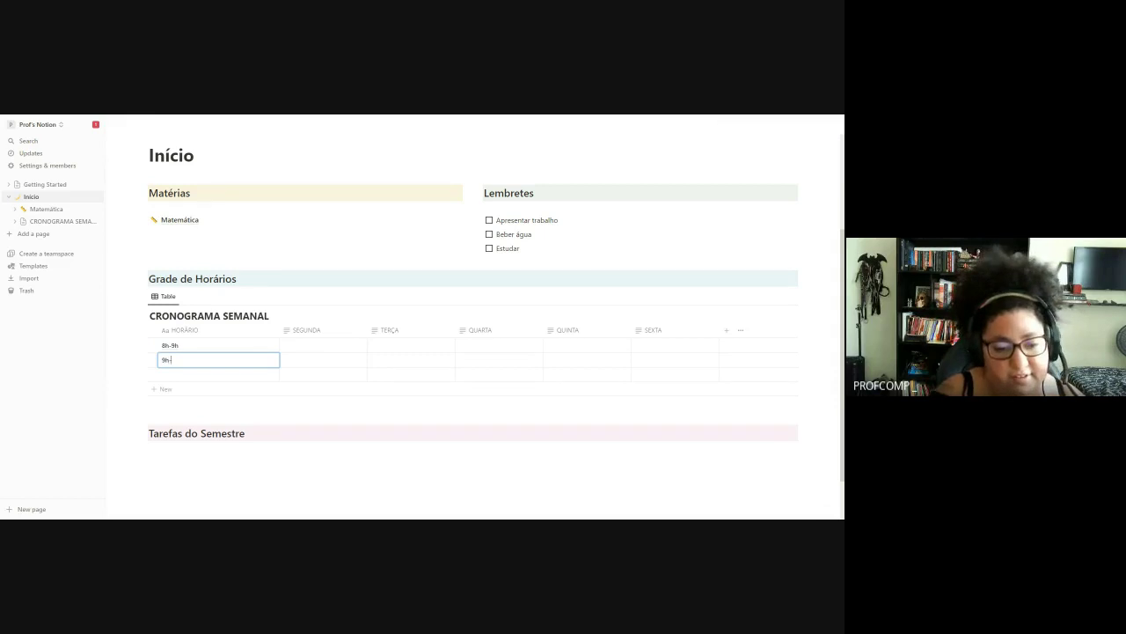
pyautogui.write('-10')
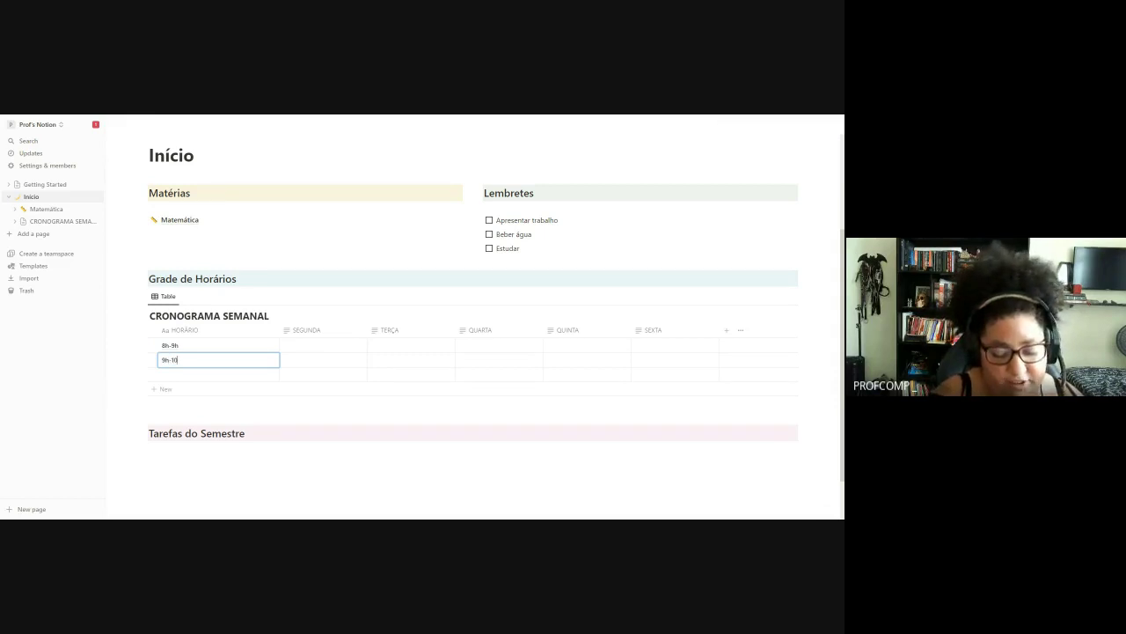
pyautogui.write('h')
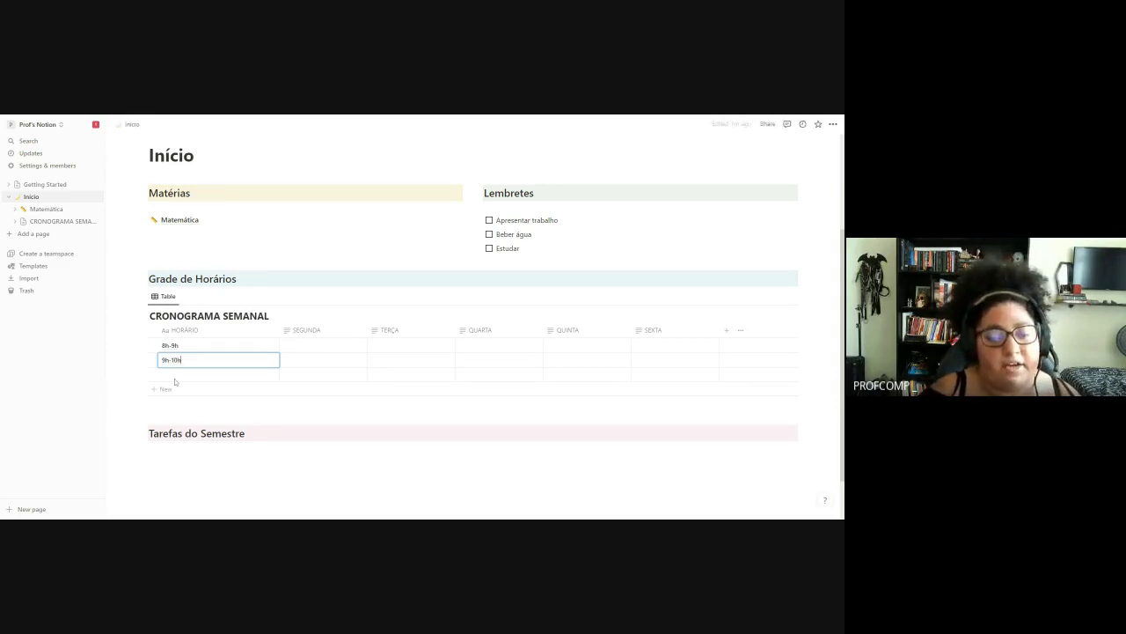
pyautogui.click(175, 376)
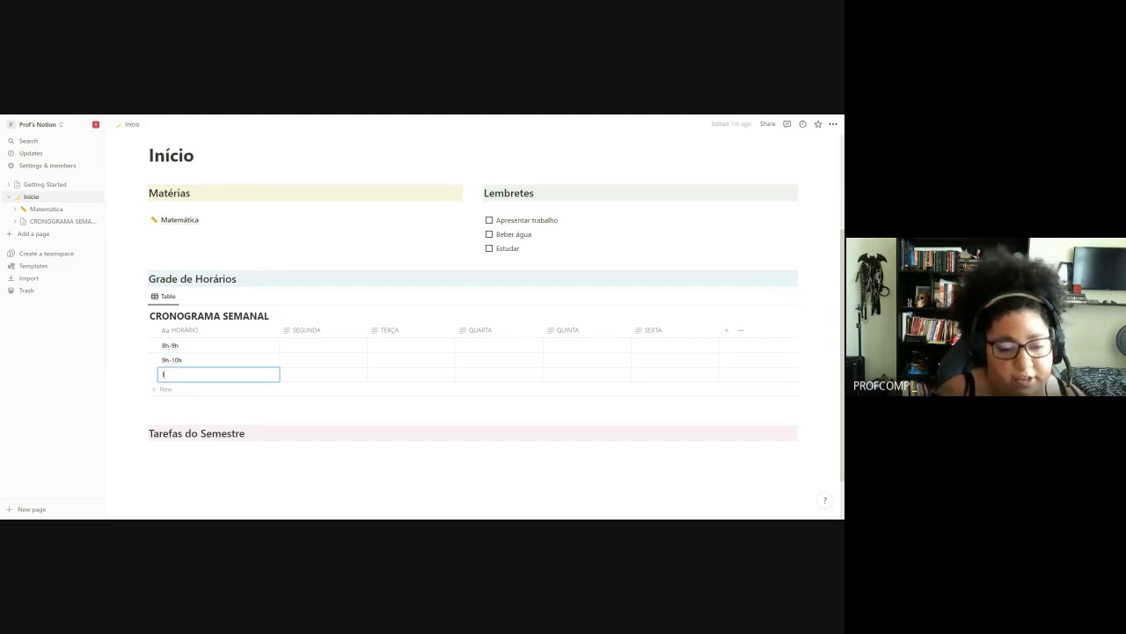
pyautogui.write('10h-')
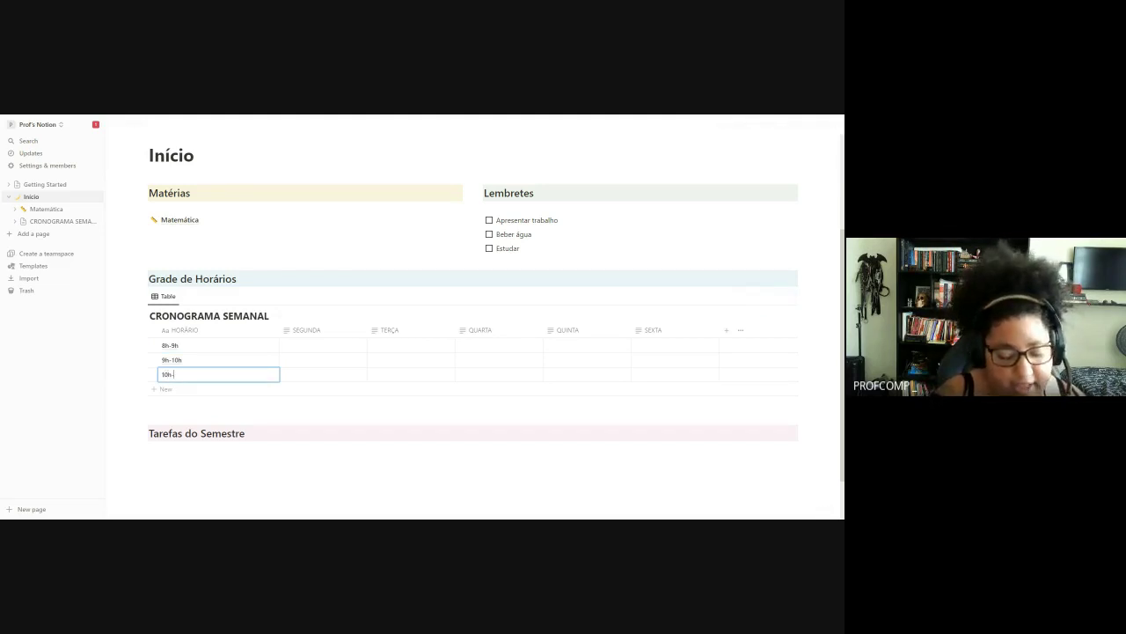
pyautogui.write('11h')
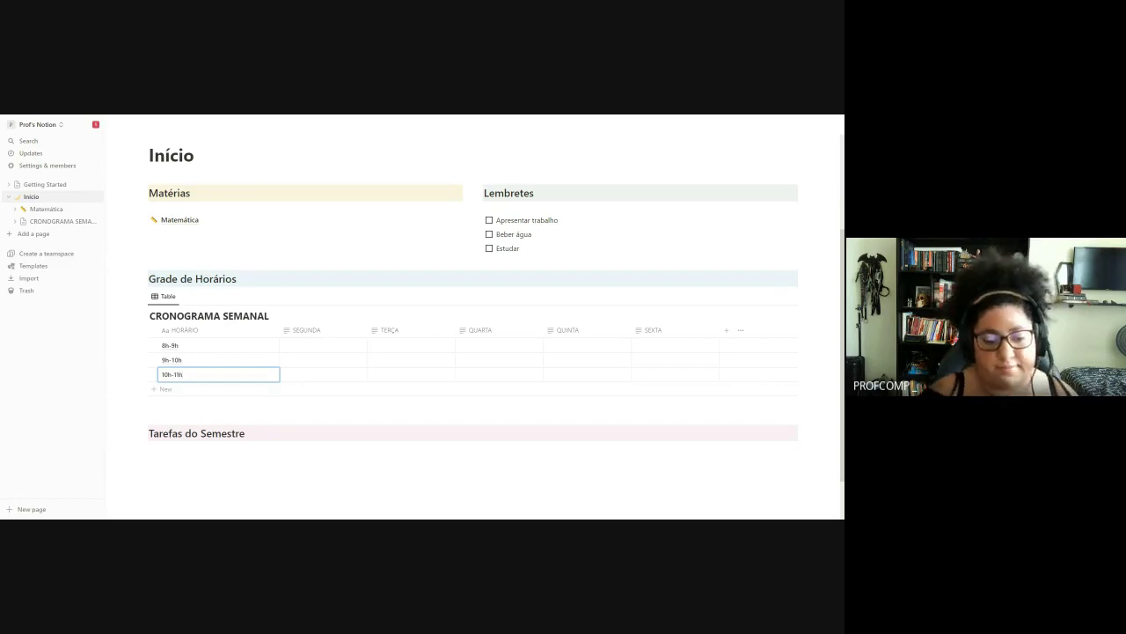
pyautogui.press('Escape')
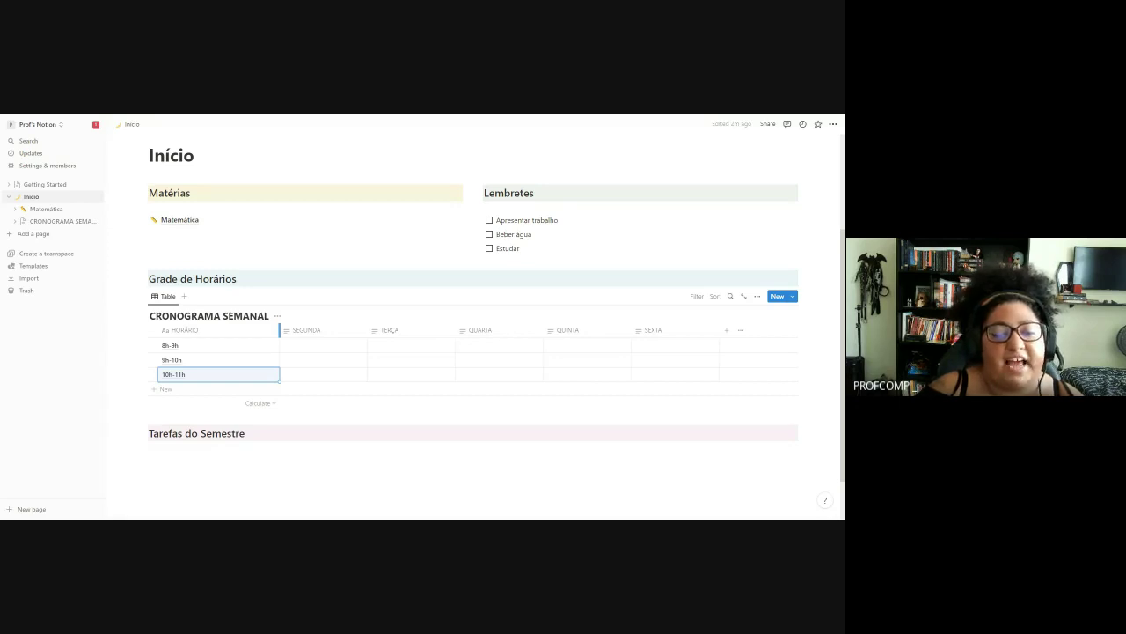
# - Narrow the HORÁRIO column of the CRONOGRAMA SEMANAL table so it closely fits its time slots
pyautogui.hotkey('ctrl', 'a')
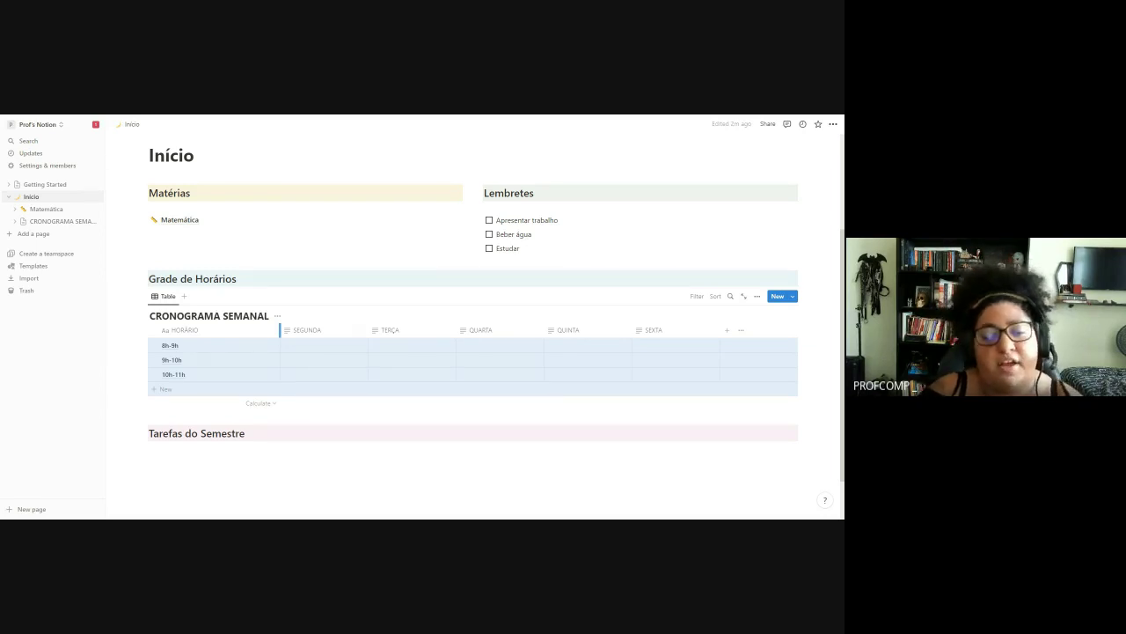
pyautogui.moveTo(280, 331); pyautogui.dragTo(211, 335)
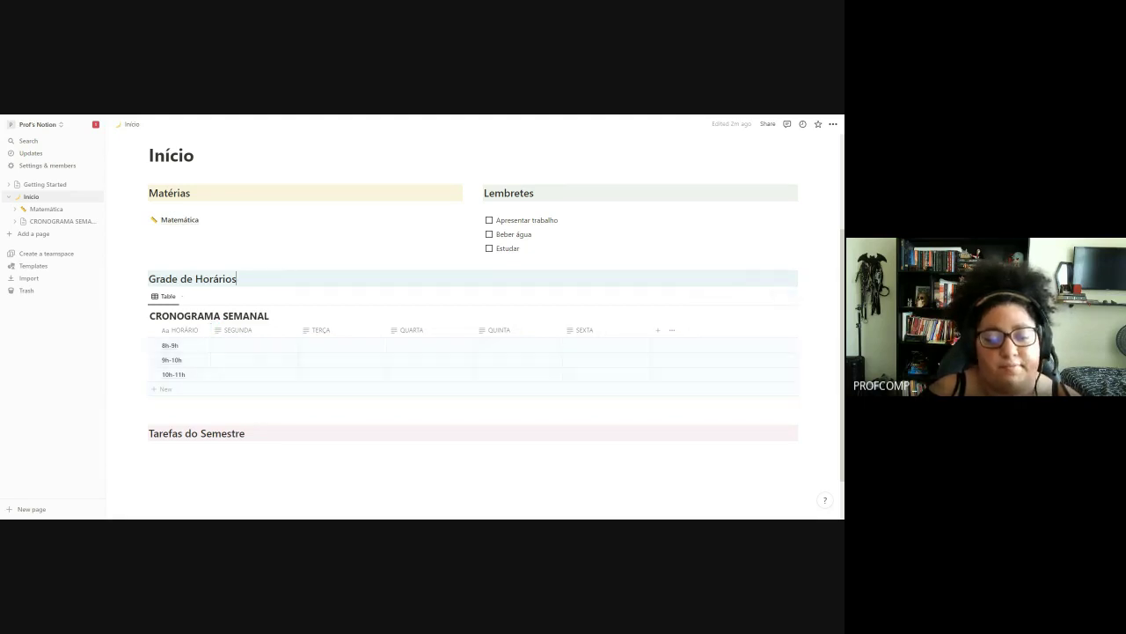
pyautogui.press('Escape')
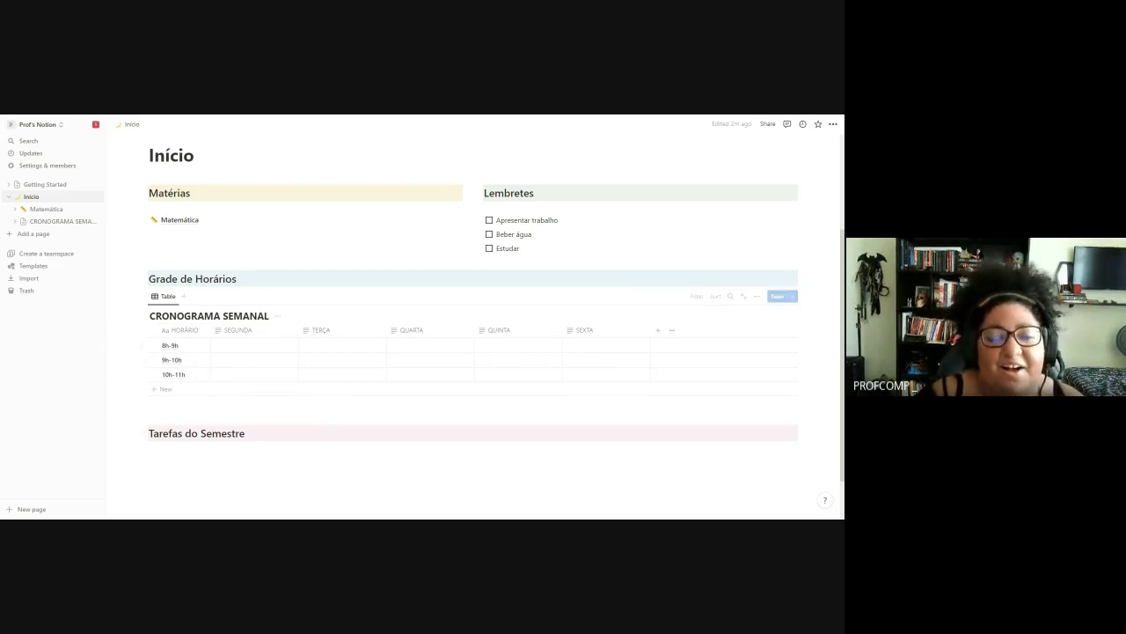
# - View the Matemática page linked under Matérias, then return to the weekly schedule on the Início page
pyautogui.click(231, 221)
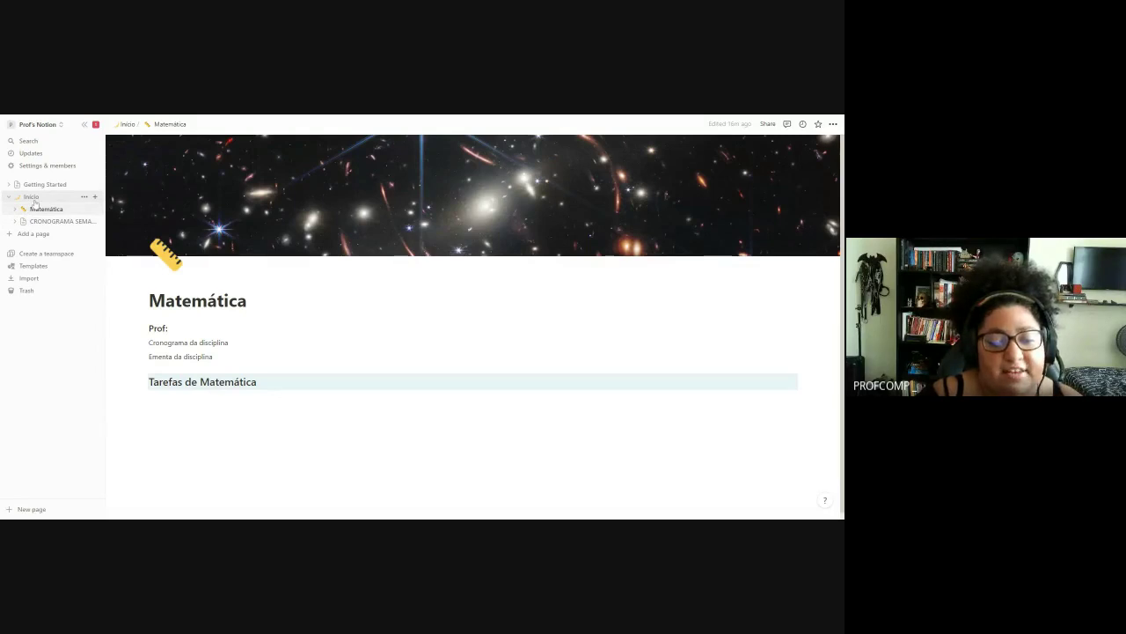
pyautogui.click(32, 197)
pyautogui.scroll(-2, 475, 326)
pyautogui.scroll(-1, 475, 326)
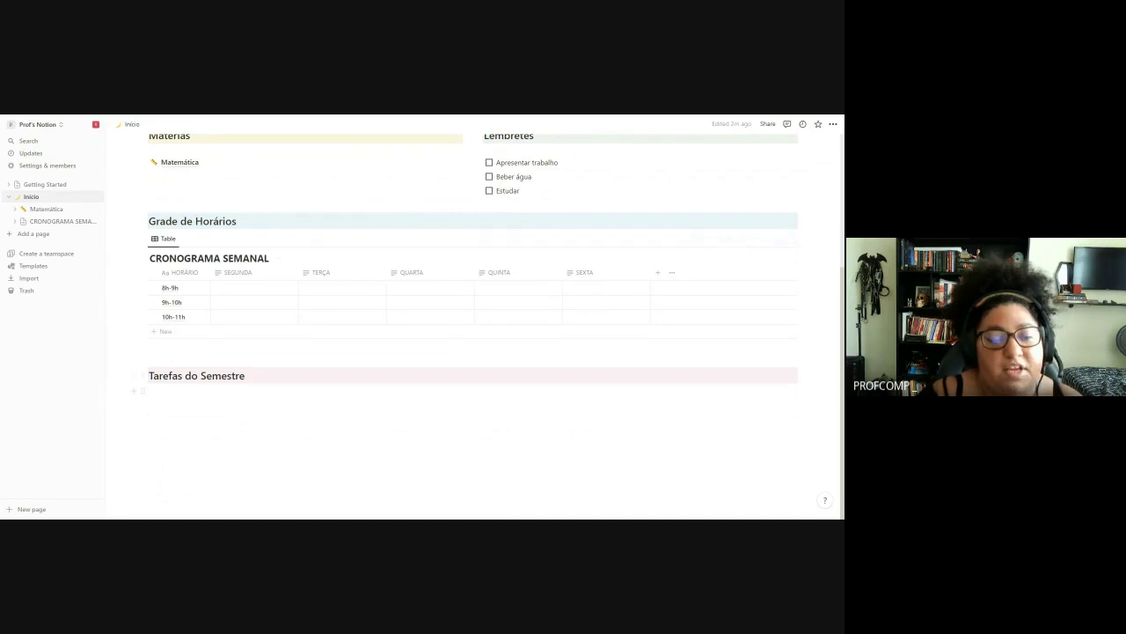
# - Insert a link to the Matemática page in the SEGUNDA cell of the 8h-9h row
pyautogui.scroll(1, 475, 325)
pyautogui.scroll(-1, 475, 326)
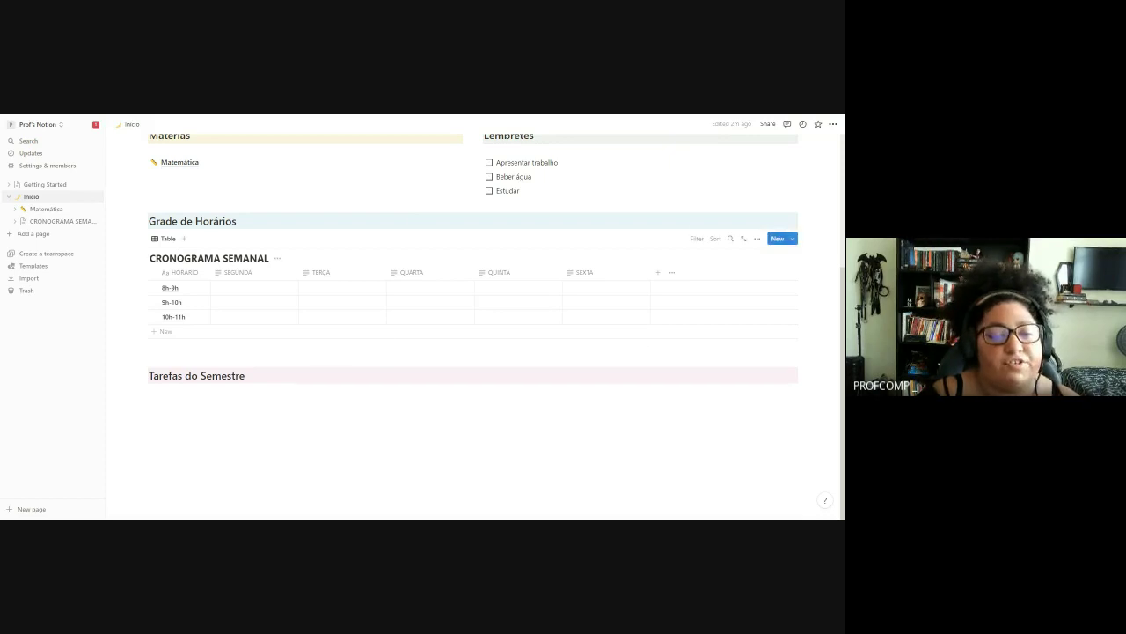
pyautogui.scroll(1, 281, 339)
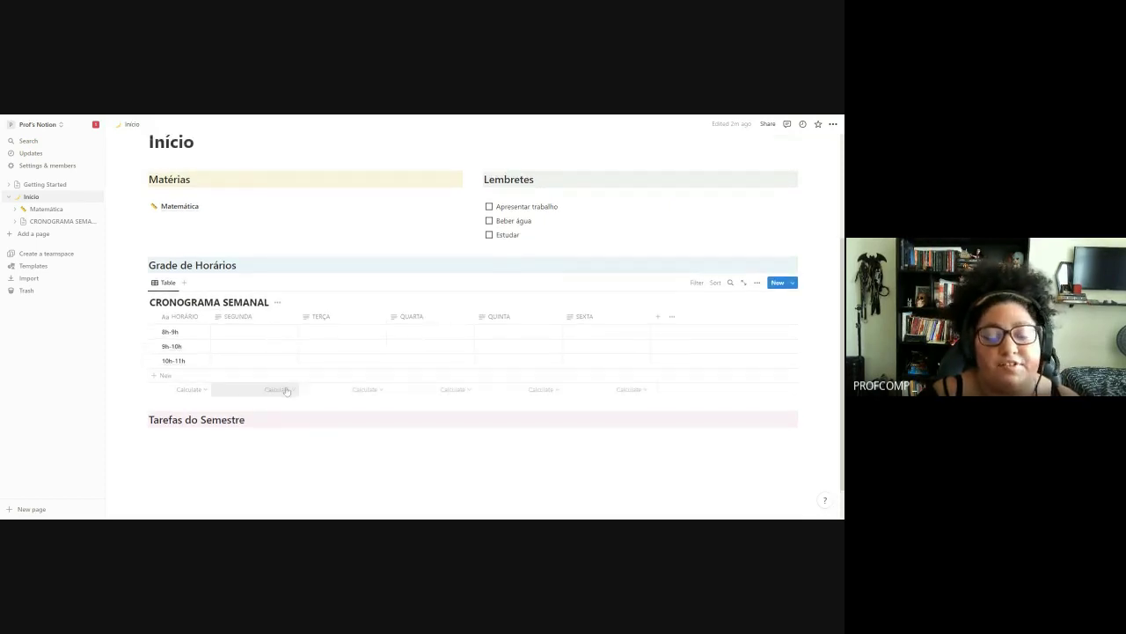
pyautogui.click(268, 337)
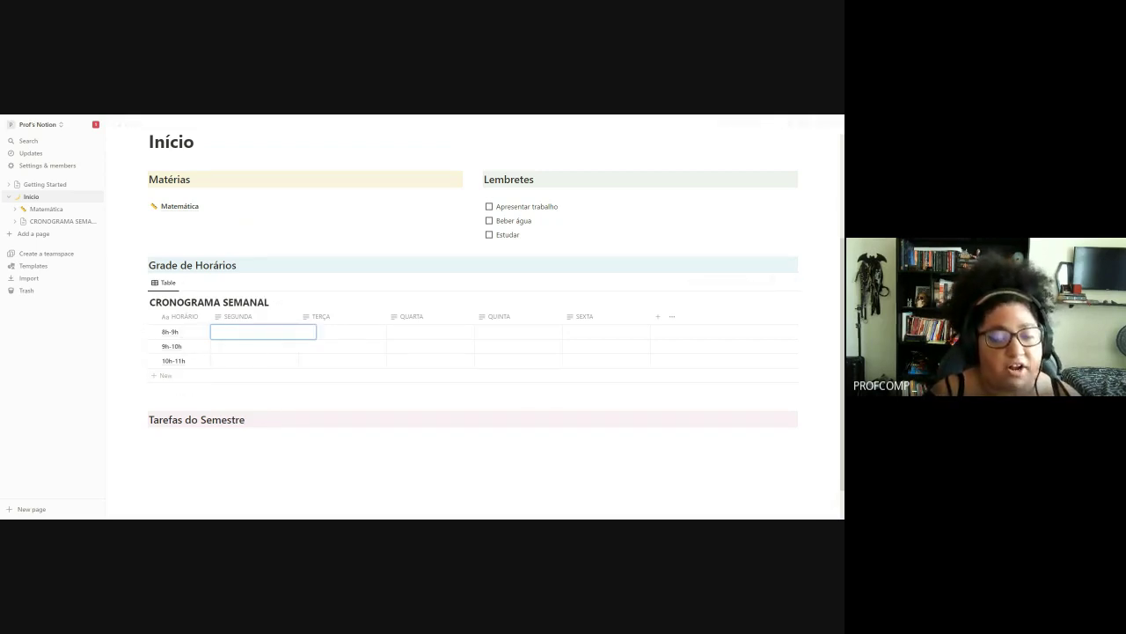
pyautogui.write('@')
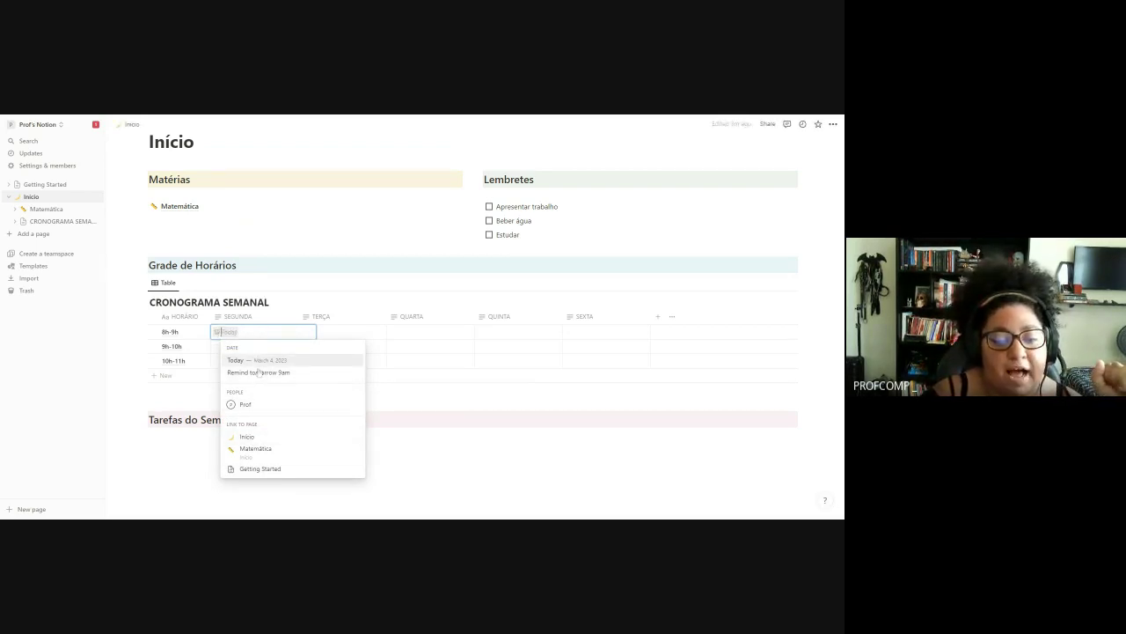
pyautogui.click(266, 450)
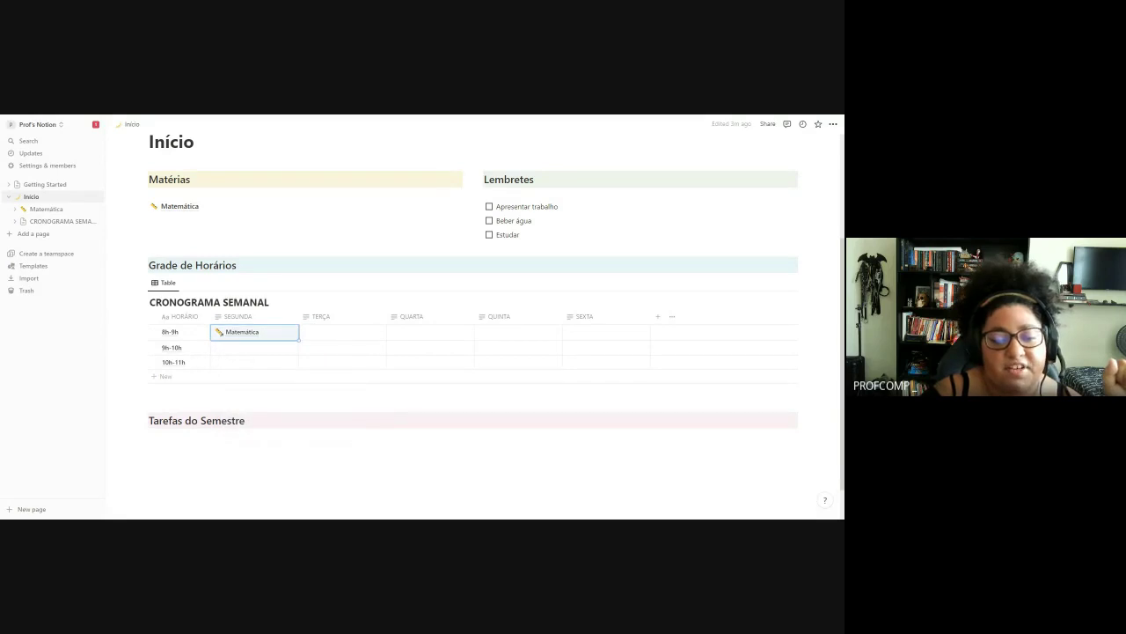
pyautogui.click(237, 265)
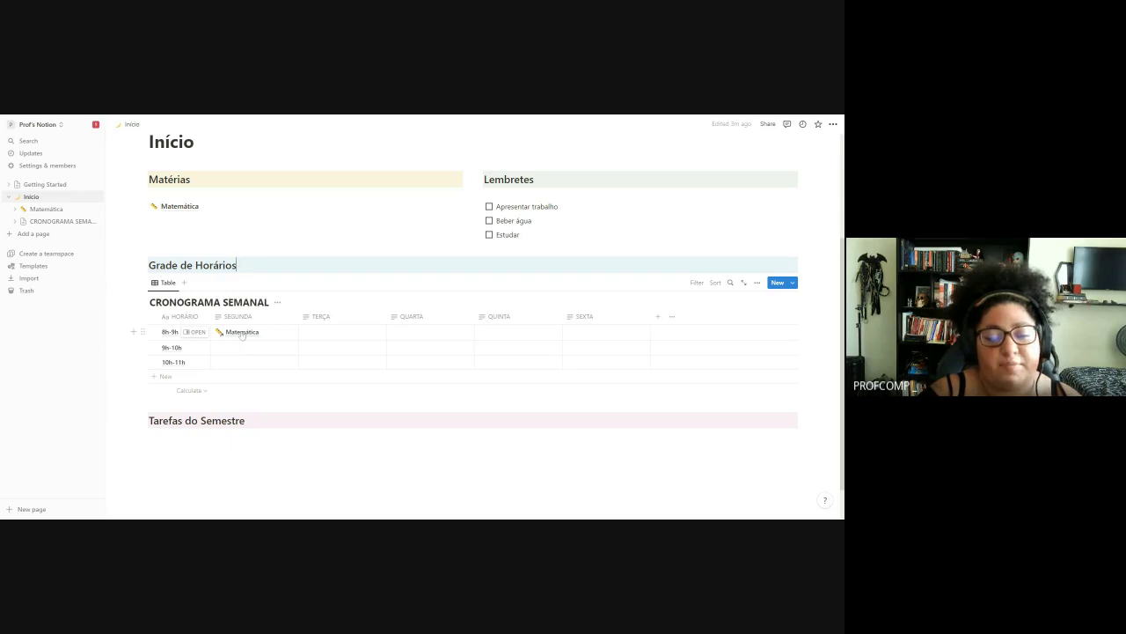
# - Test the Matemática link in the 8h-9h row by opening its page, and return to the Início page
pyautogui.click(243, 336)
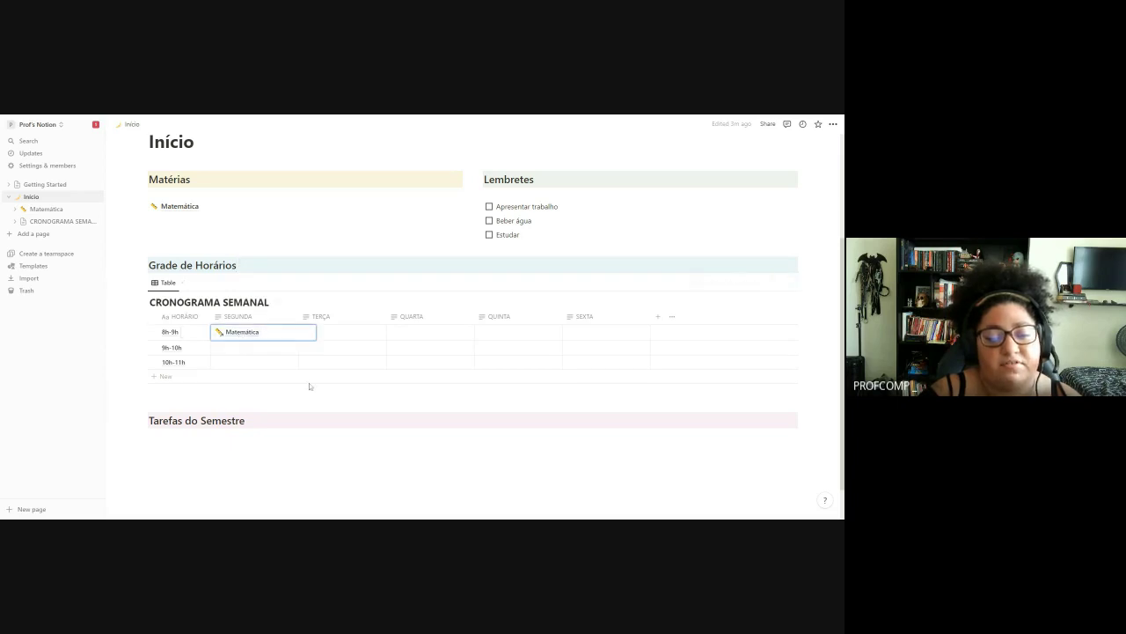
pyautogui.click(264, 333)
pyautogui.rightClick(269, 338)
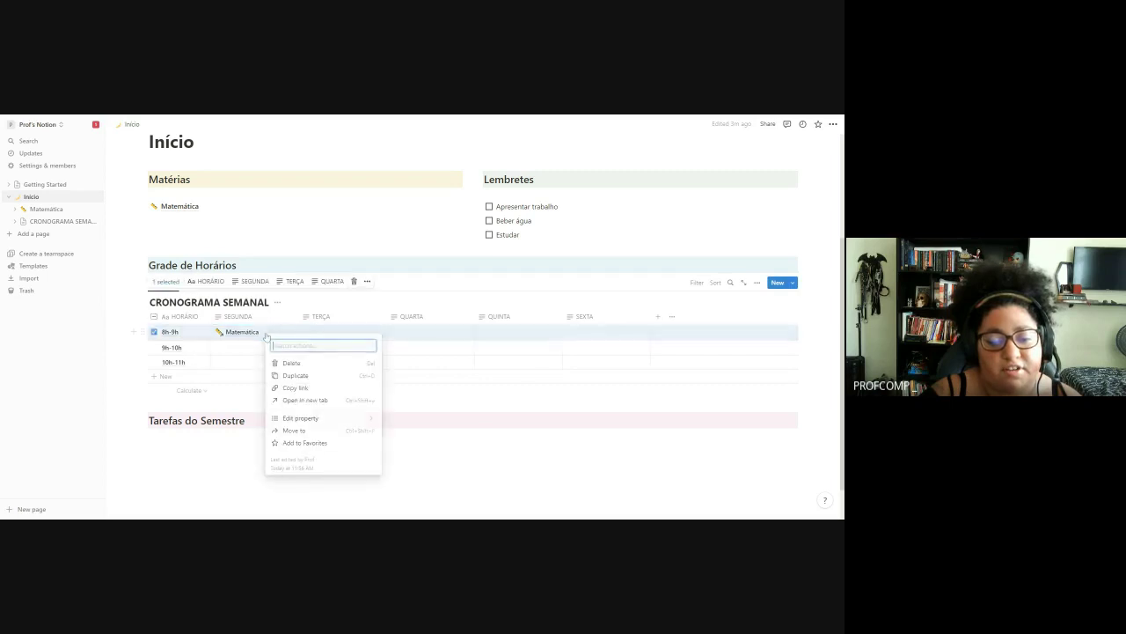
pyautogui.click(235, 389)
pyautogui.click(238, 333)
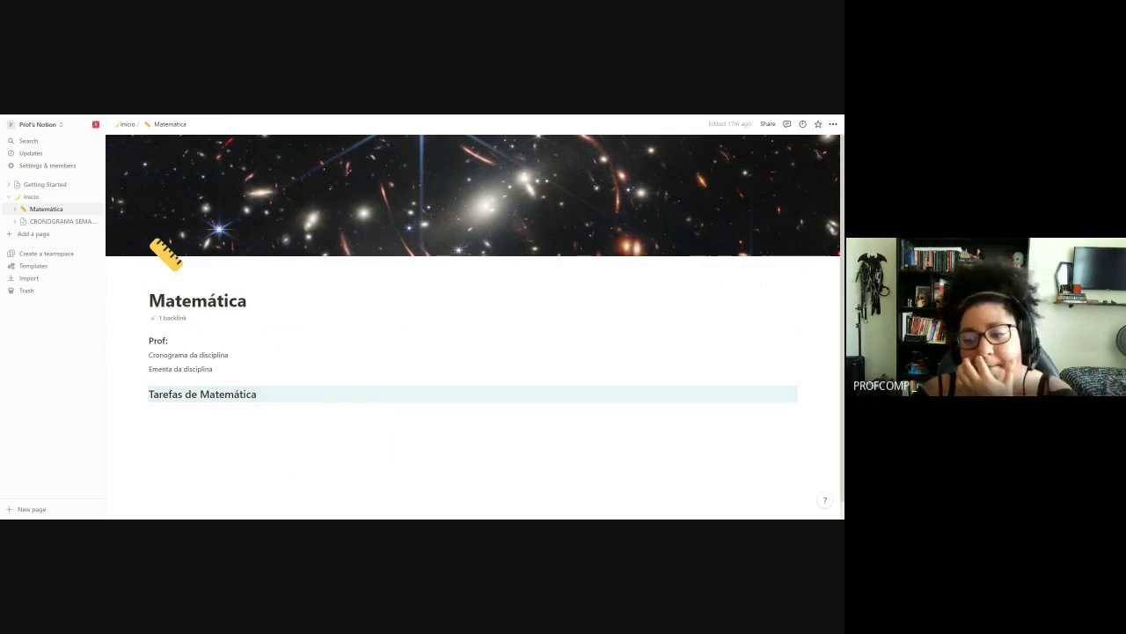
pyautogui.click(31, 196)
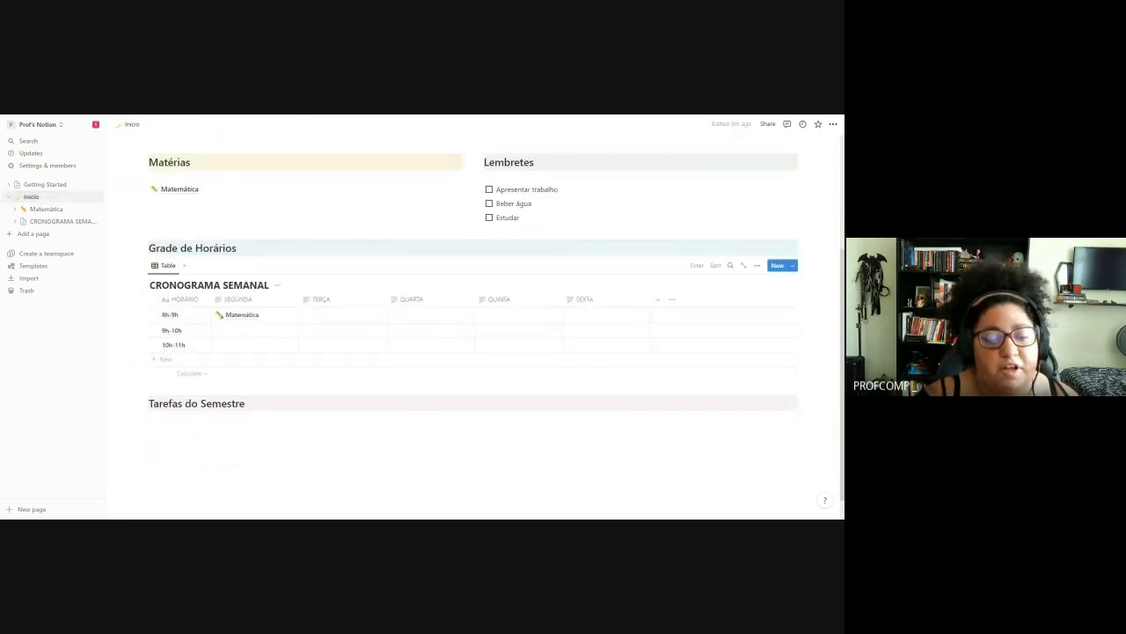
# - Add three empty rows below the 10h-11h row in the CRONOGRAMA SEMANAL table
pyautogui.click(162, 360)
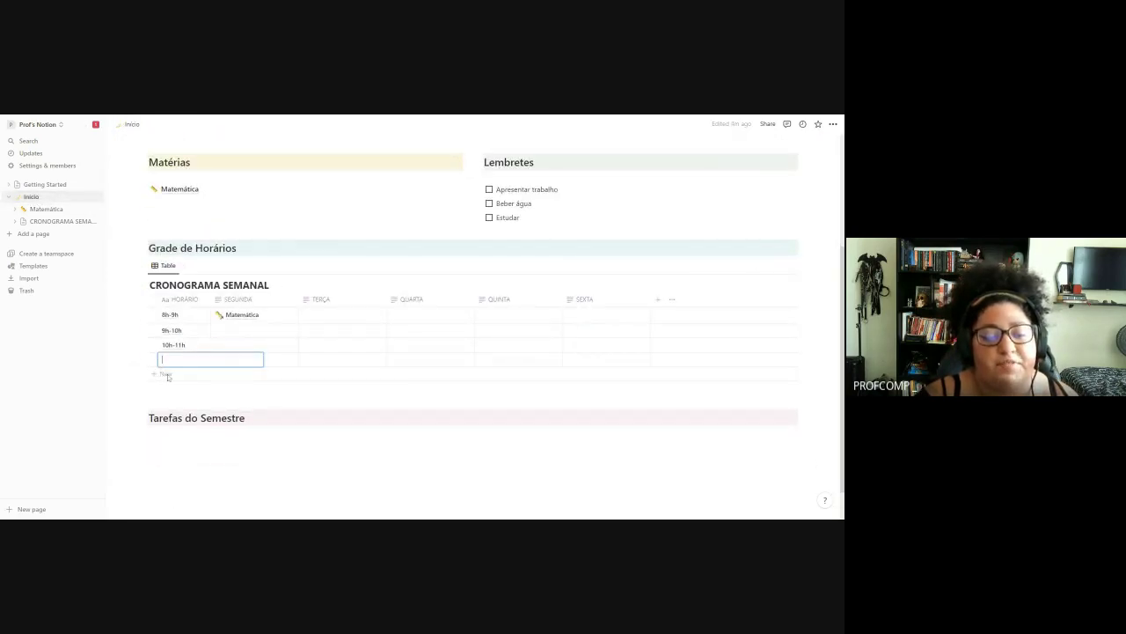
pyautogui.click(167, 375)
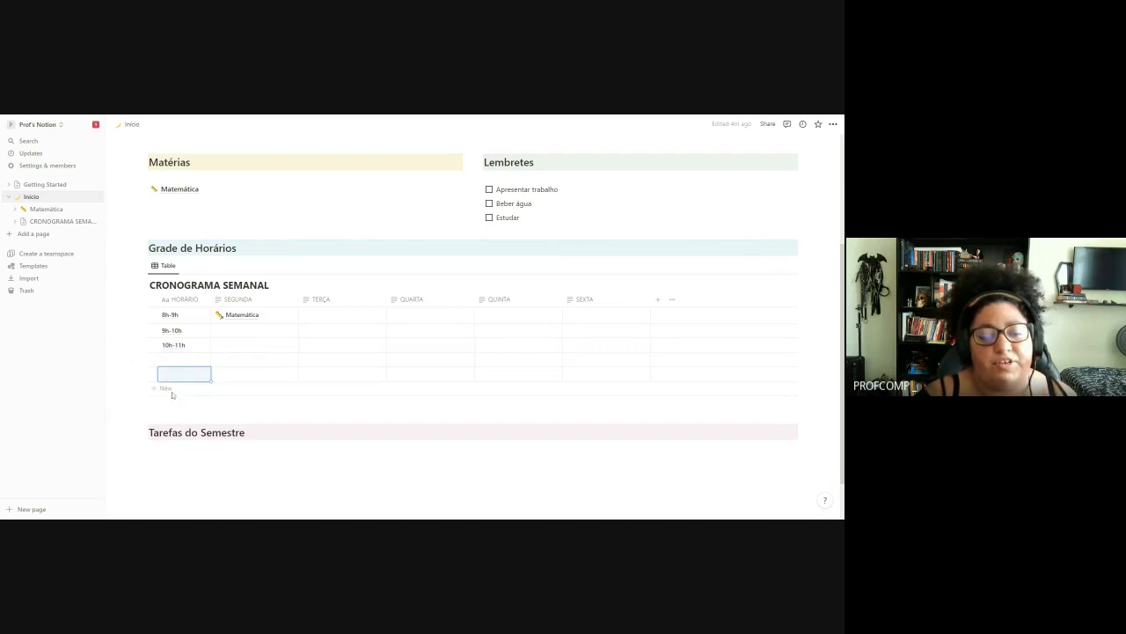
pyautogui.click(166, 388)
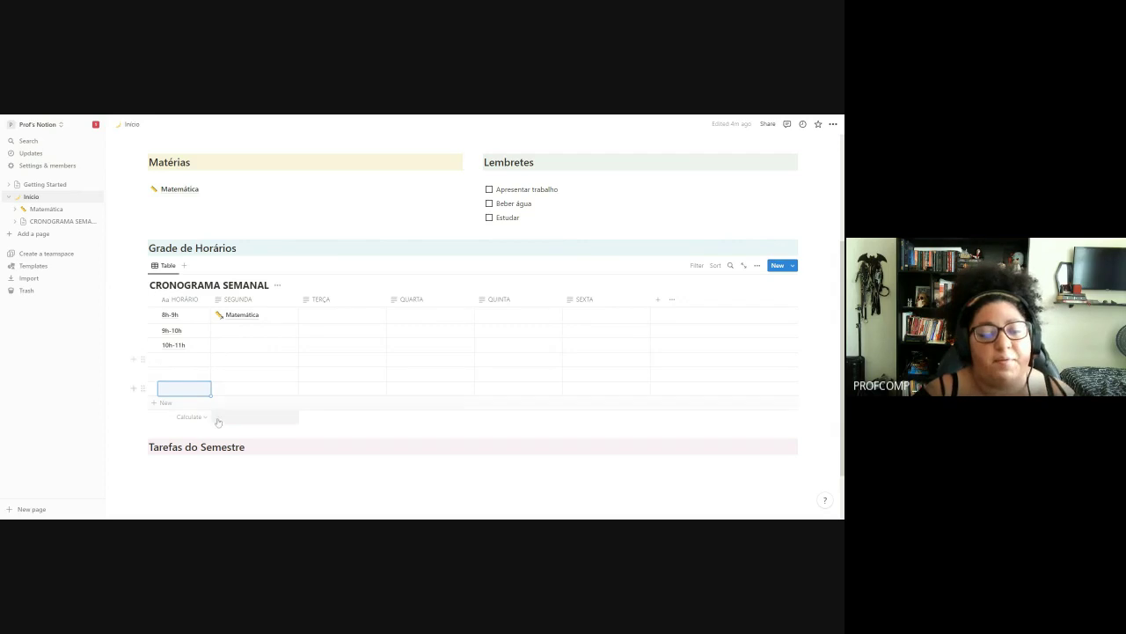
pyautogui.press('Down')
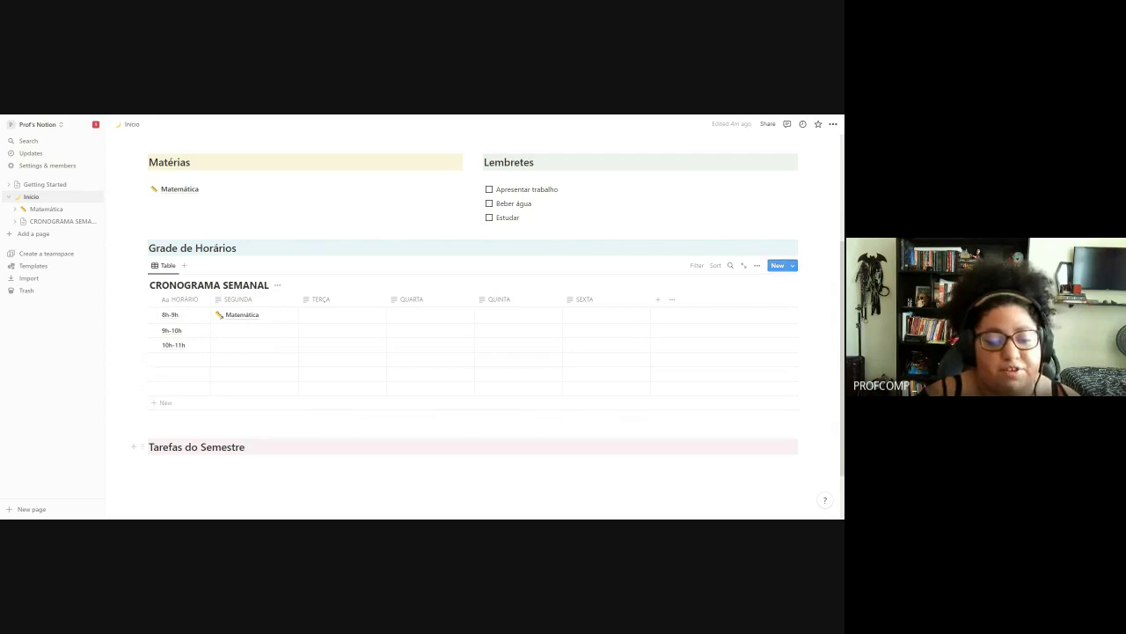
# - Insert a Table view database block on a new line below the "Tarefas do Semestre" heading
pyautogui.scroll(2, 280, 376)
pyautogui.scroll(-2, 253, 449)
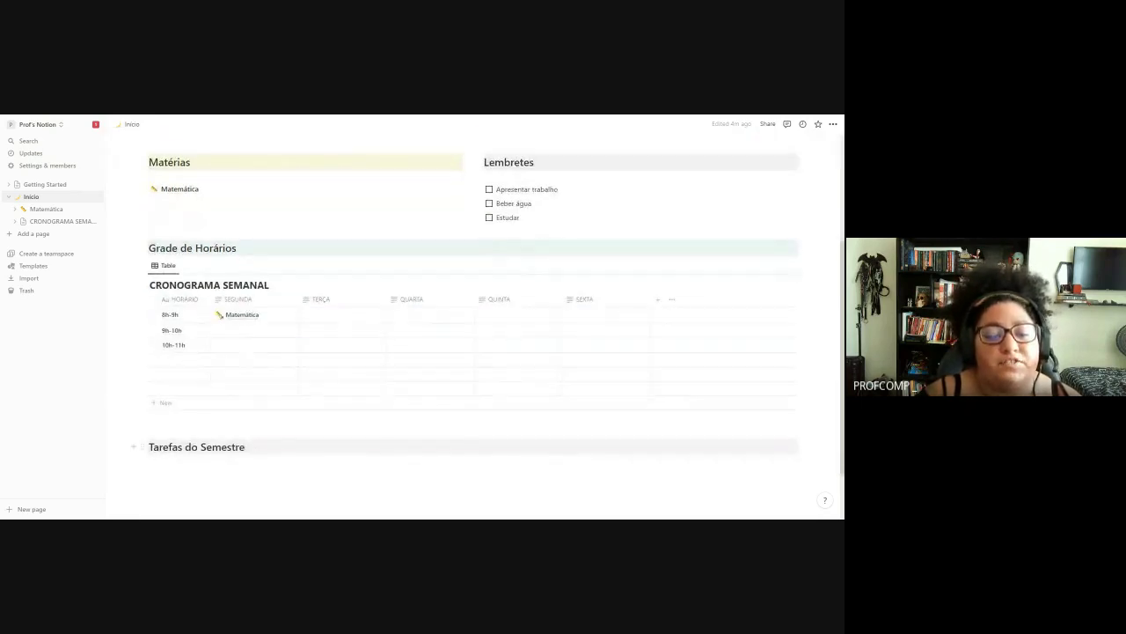
pyautogui.press('Return')
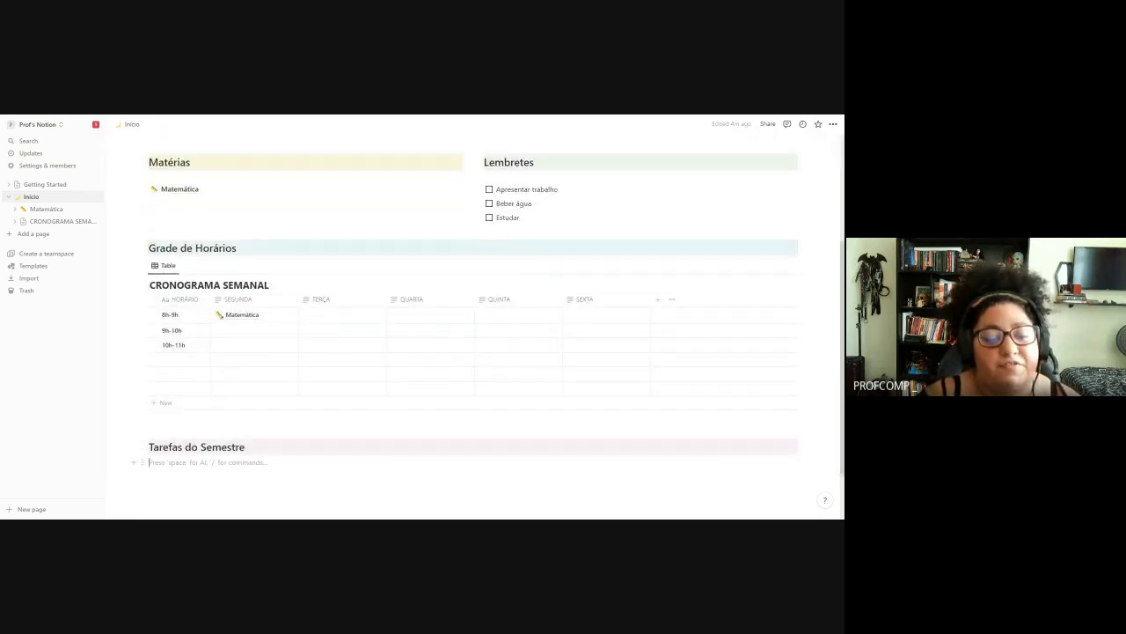
pyautogui.scroll(-1, 473, 316)
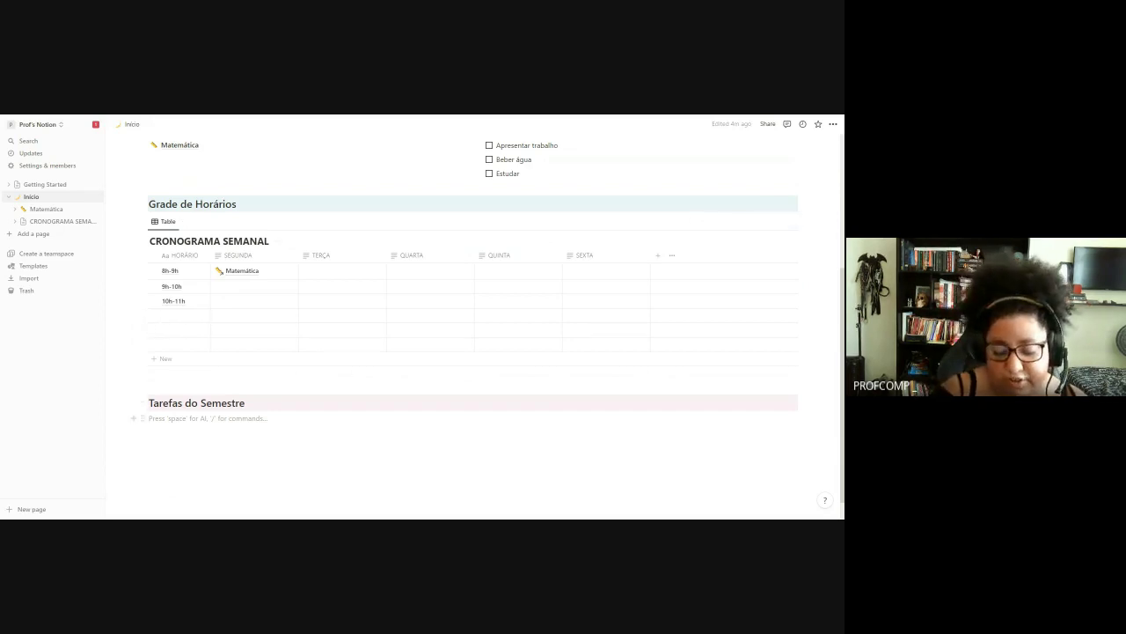
pyautogui.write('/')
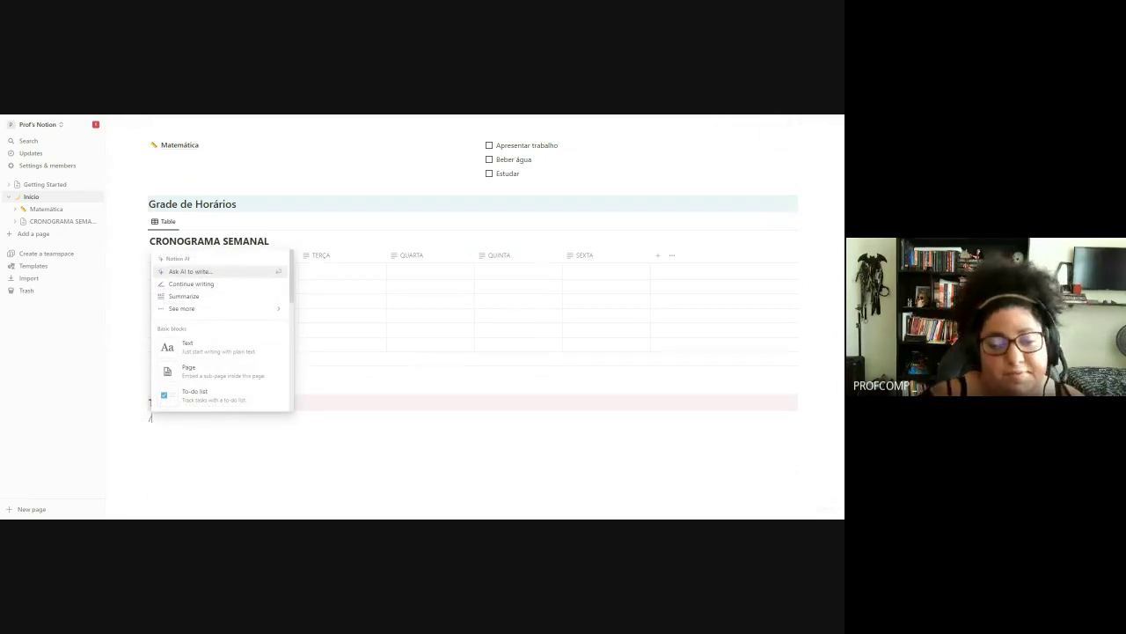
pyautogui.scroll(-3, 243, 356)
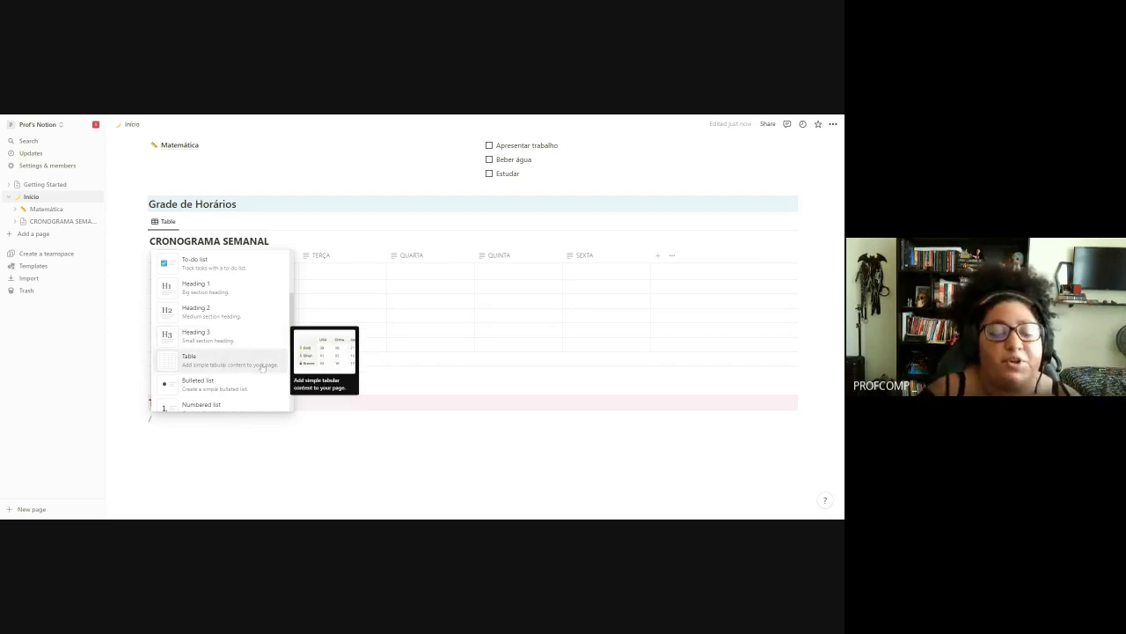
pyautogui.scroll(-2, 261, 367)
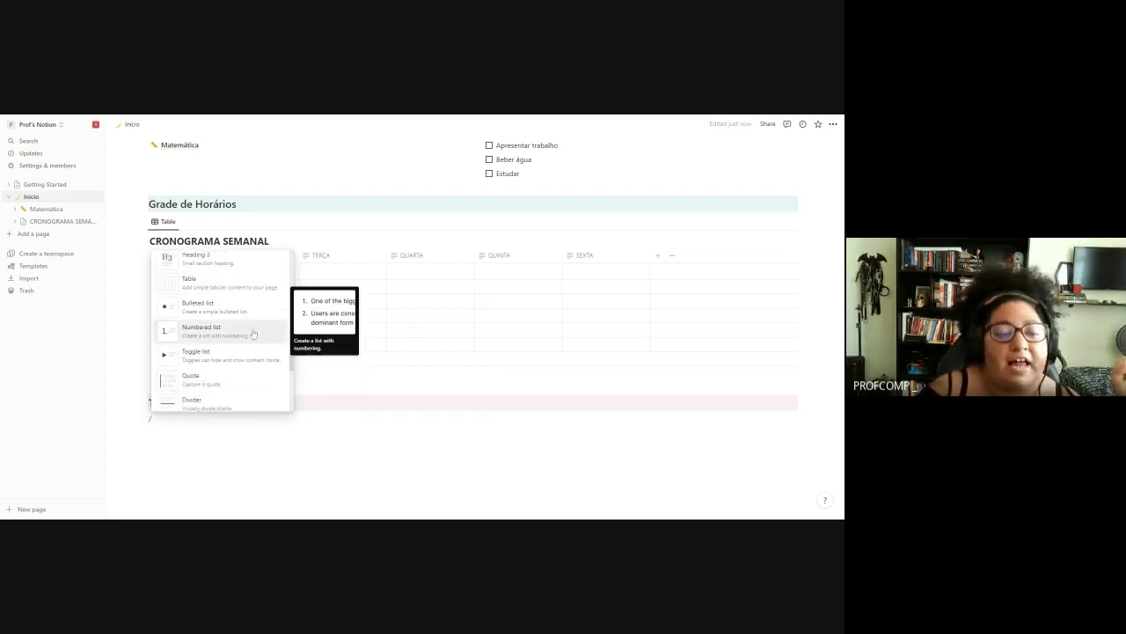
pyautogui.scroll(3, 252, 325)
pyautogui.scroll(-4, 253, 330)
pyautogui.scroll(-6, 253, 333)
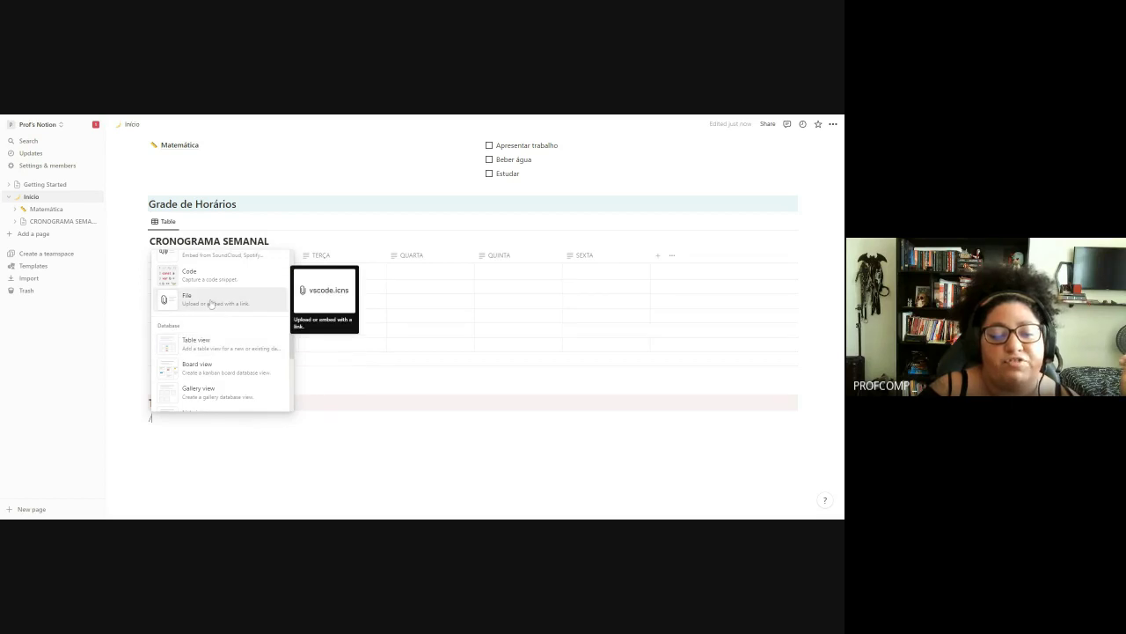
pyautogui.click(209, 345)
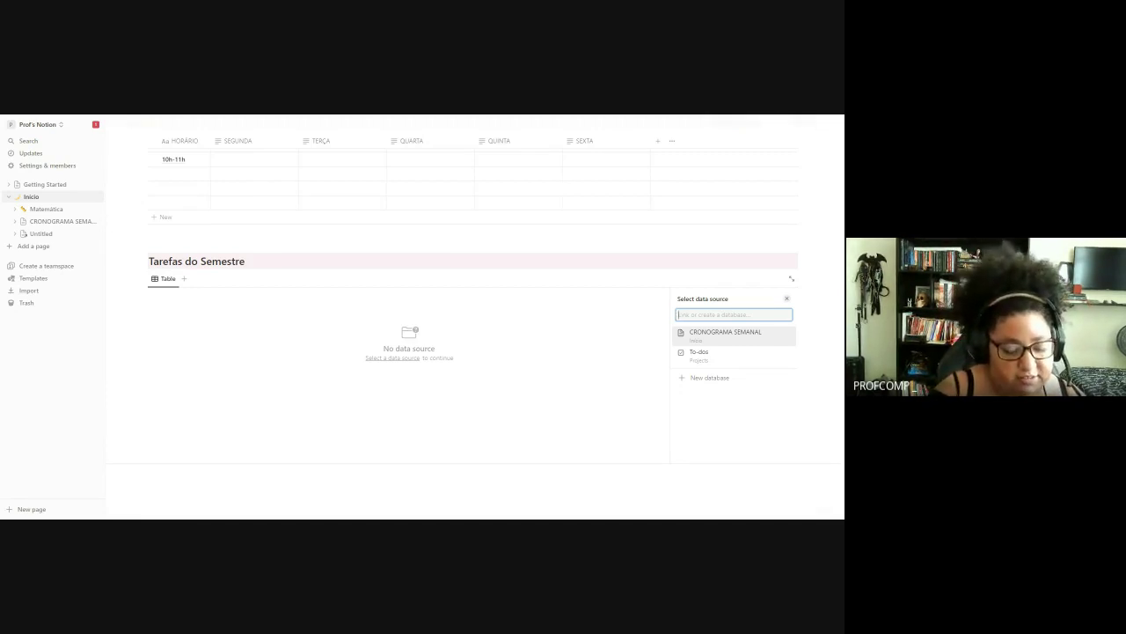
# - Create a new database named TAREFAS as the data source of the table block below the "Tarefas do Semestre" heading
pyautogui.write('TAREFAS')
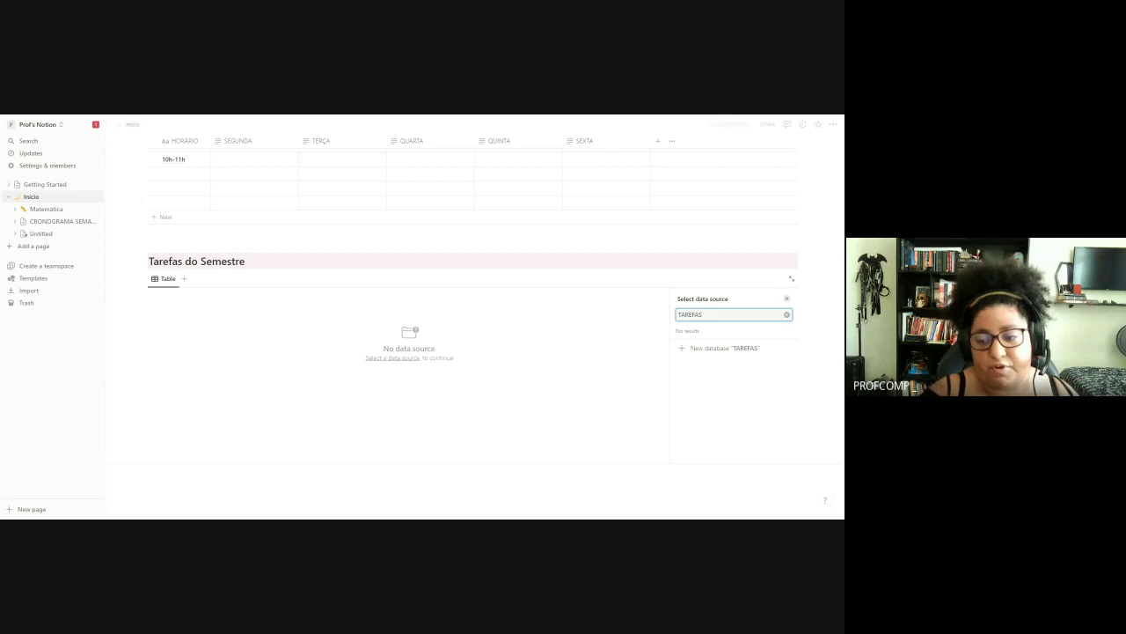
pyautogui.click(760, 348)
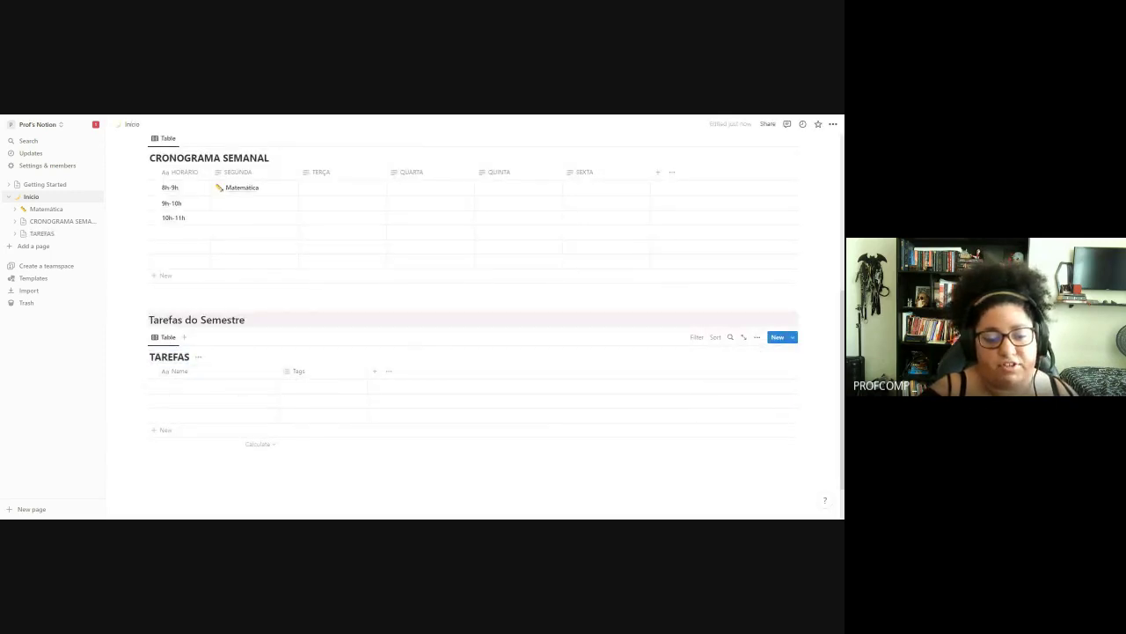
# - Shorten the "Tarefas do Semestre" heading to "Tarefas" and hide the database title of the TAREFAS table
pyautogui.click(245, 320)
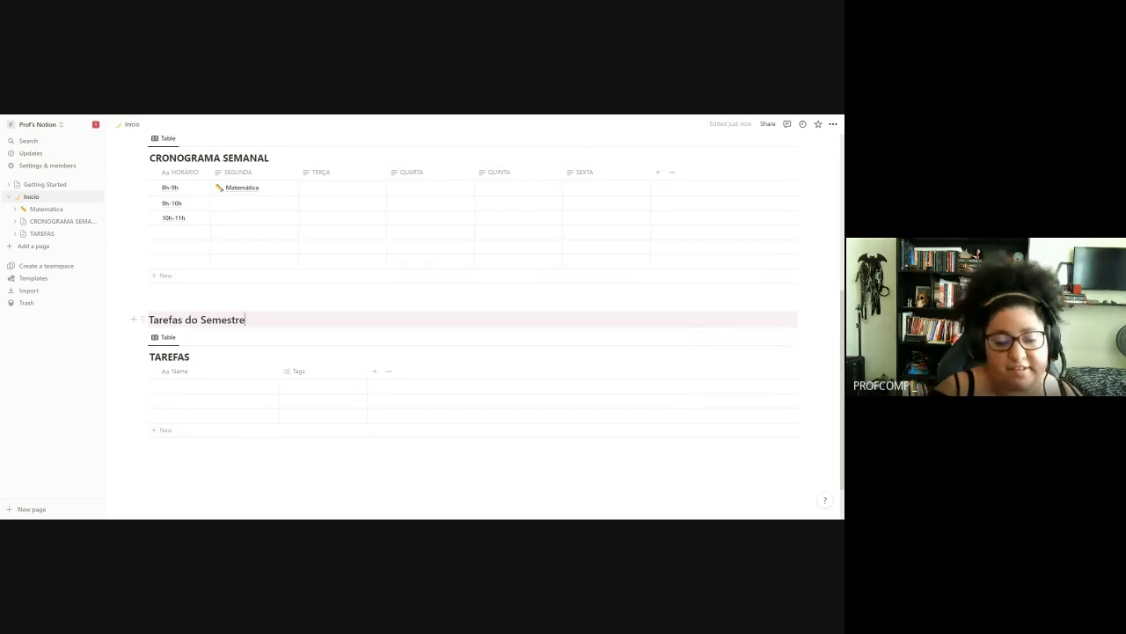
pyautogui.press('BackSpace')
pyautogui.press('BackSpace')
pyautogui.press('BackSpace')
pyautogui.press('BackSpace')
pyautogui.press('BackSpace')
pyautogui.press('BackSpace')
pyautogui.press('BackSpace')
pyautogui.press('BackSpace')
pyautogui.press('BackSpace')
pyautogui.press('BackSpace')
pyautogui.press('BackSpace')
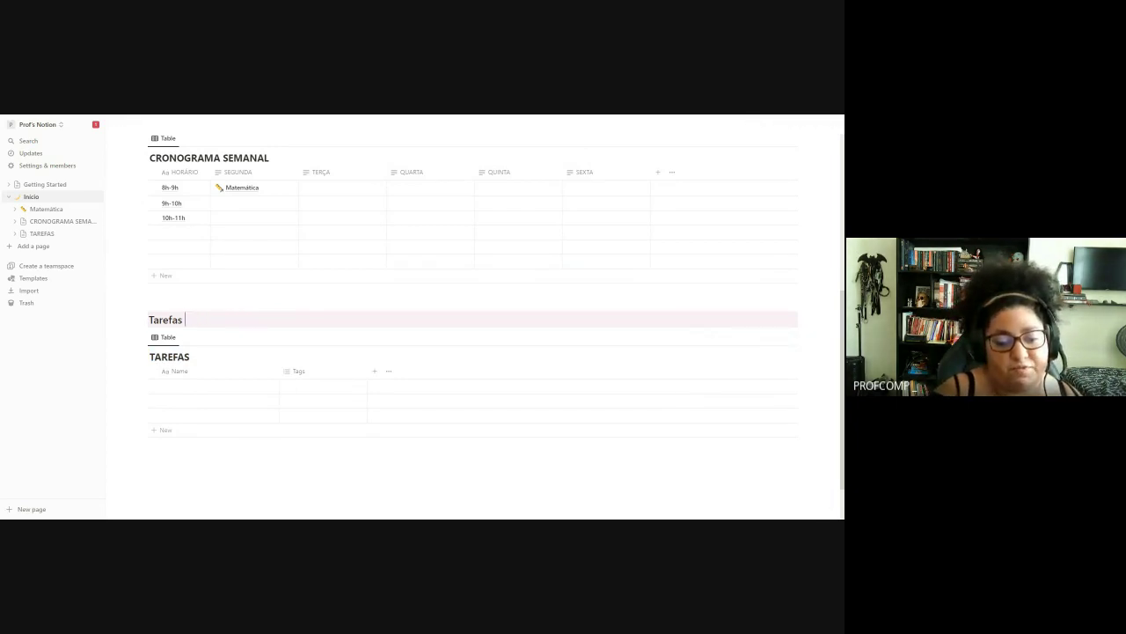
pyautogui.press('BackSpace')
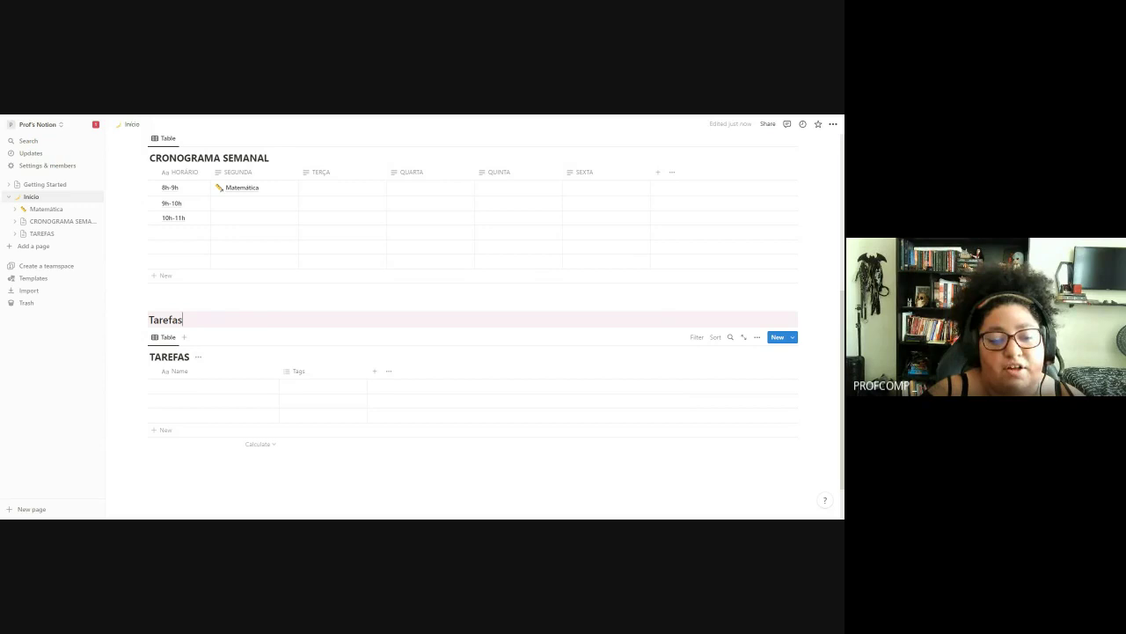
pyautogui.click(199, 356)
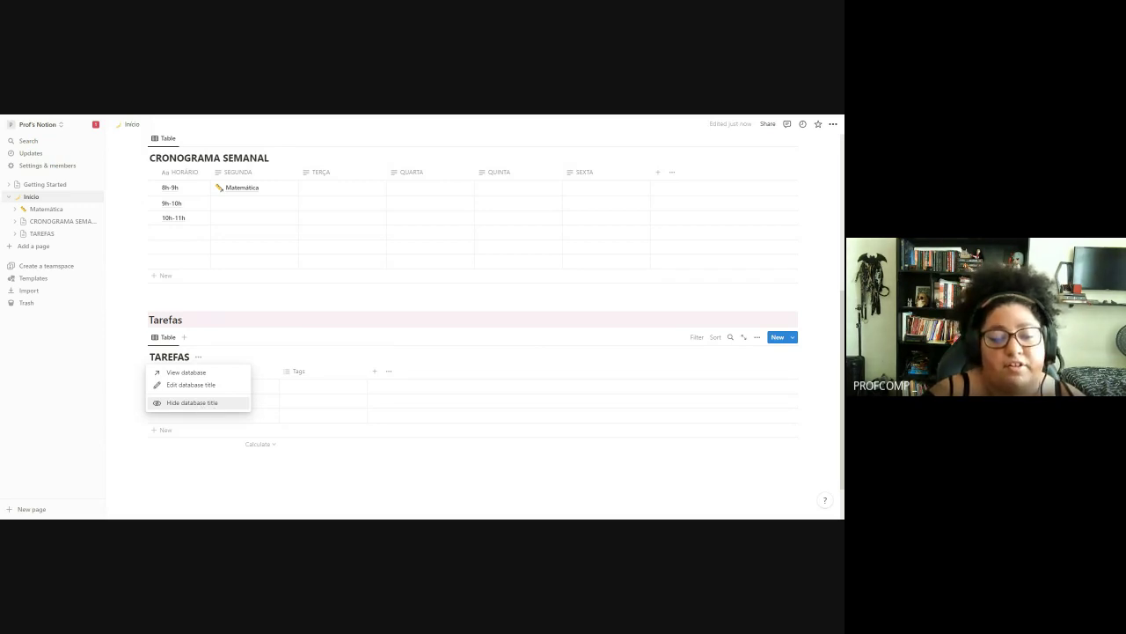
pyautogui.click(192, 402)
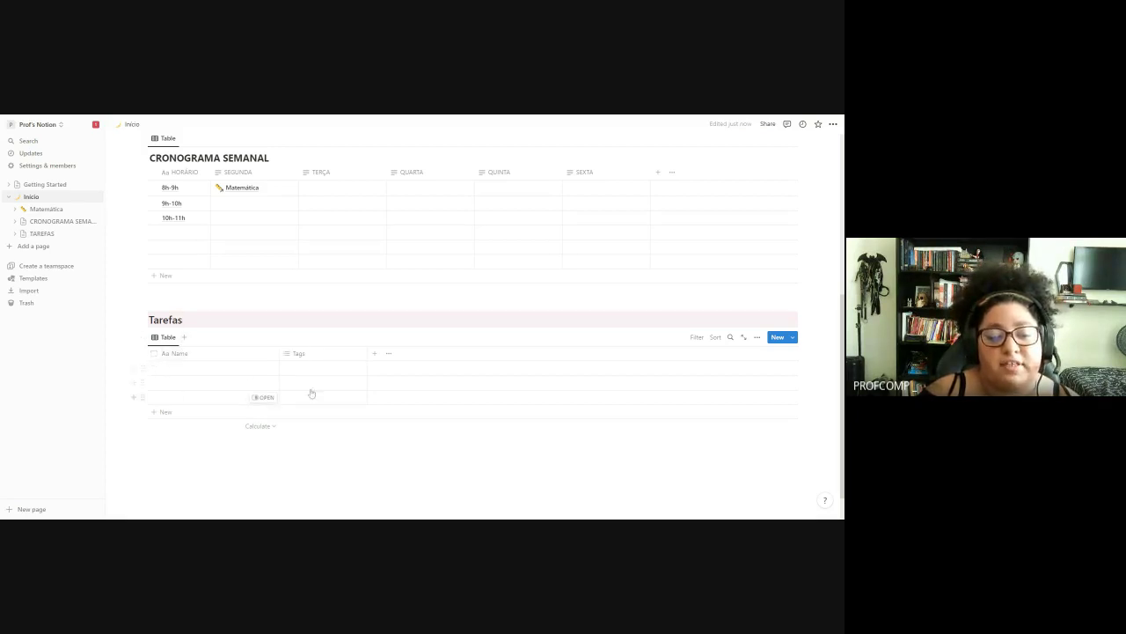
# - Rename the Name column of the TAREFAS table to TAREFA
pyautogui.click(204, 354)
pyautogui.press('BackSpace')
pyautogui.press('BackSpace')
pyautogui.press('BackSpace')
pyautogui.press('BackSpace')
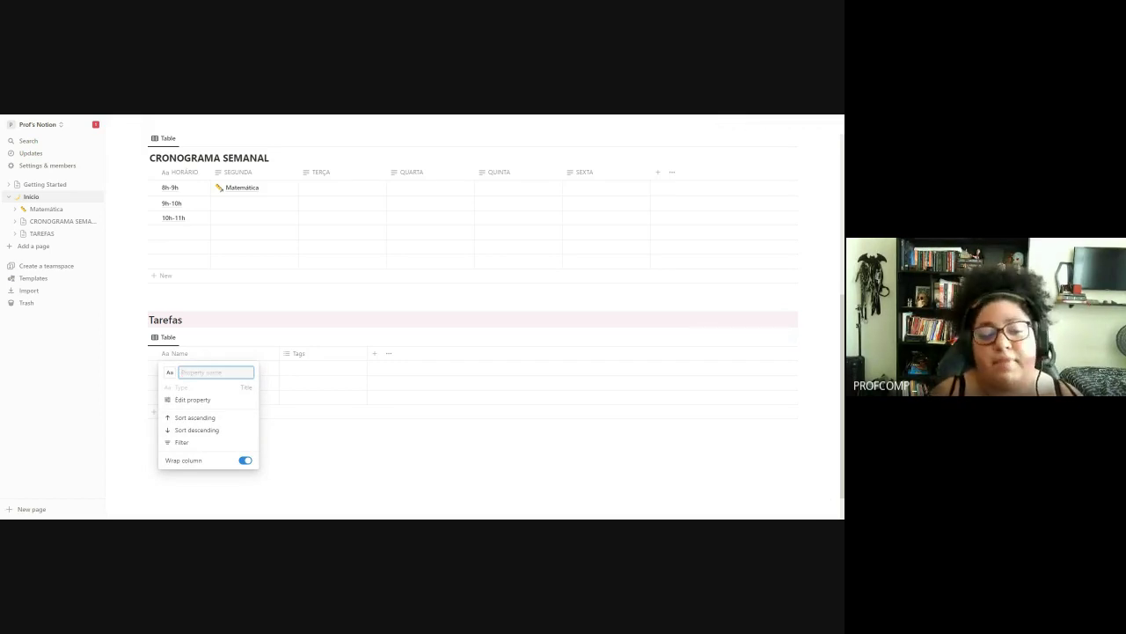
pyautogui.write('ta')
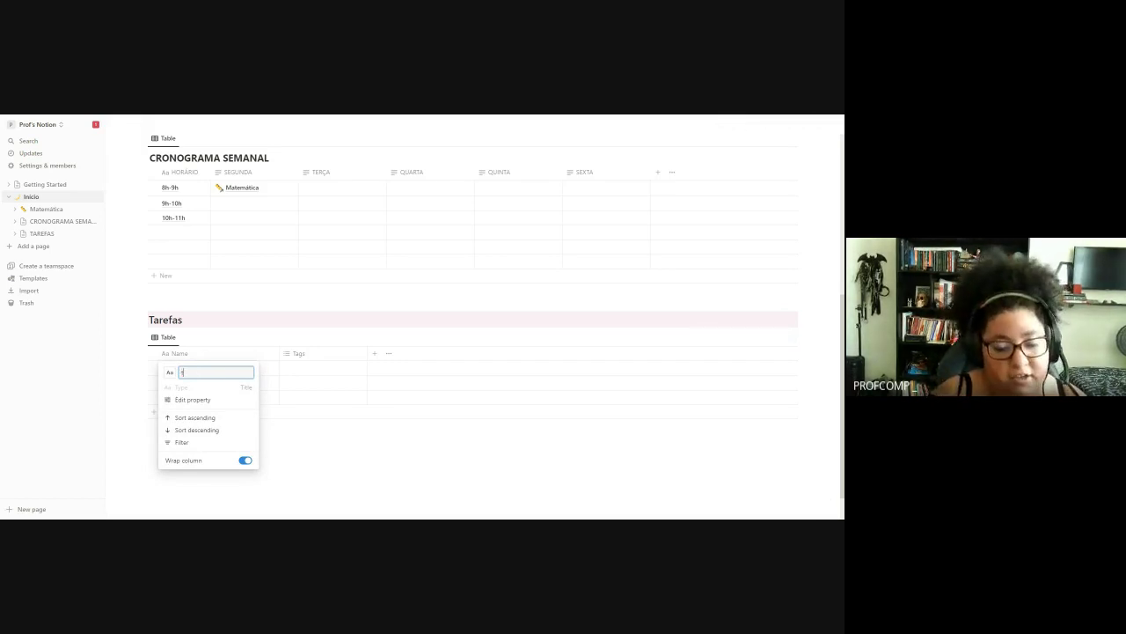
pyautogui.press('BackSpace')
pyautogui.press('BackSpace')
pyautogui.write('T')
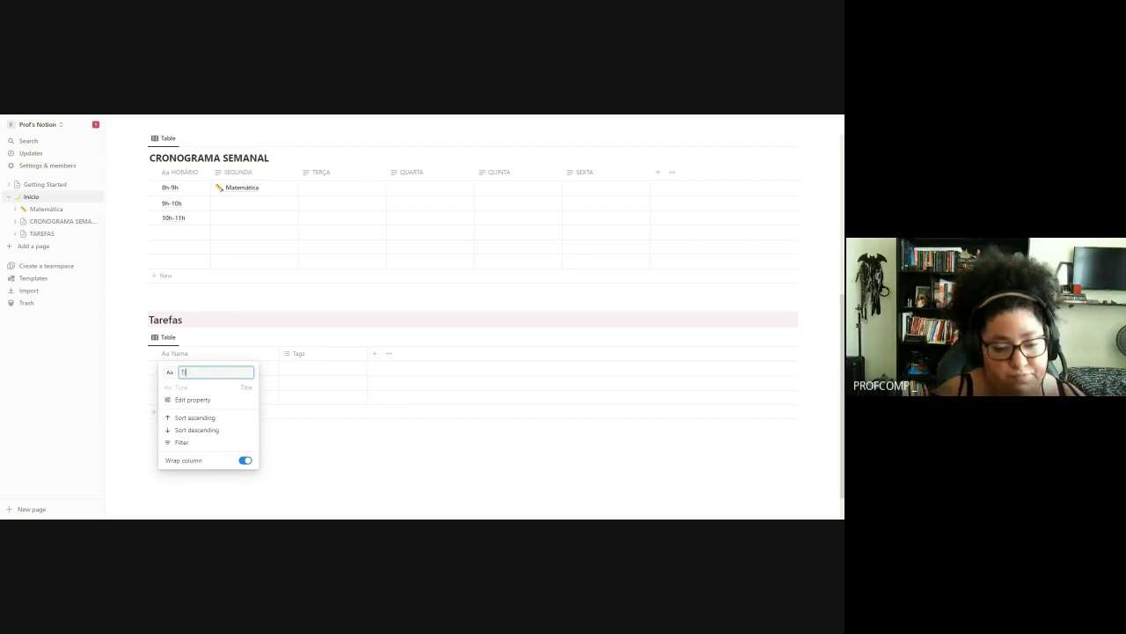
pyautogui.write('i')
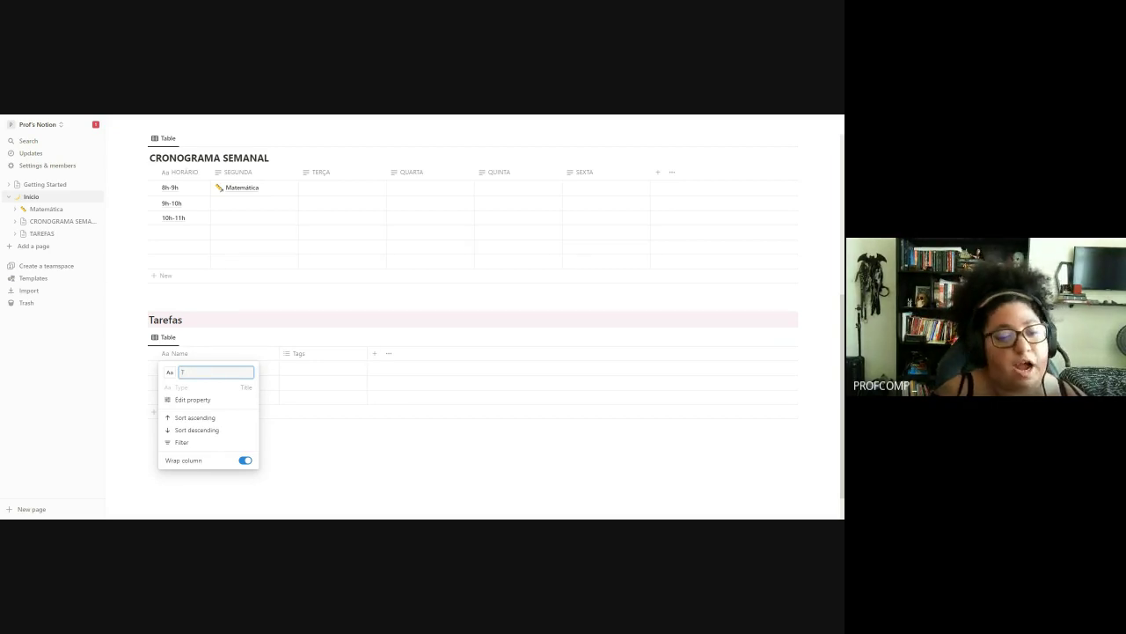
pyautogui.press('BackSpace')
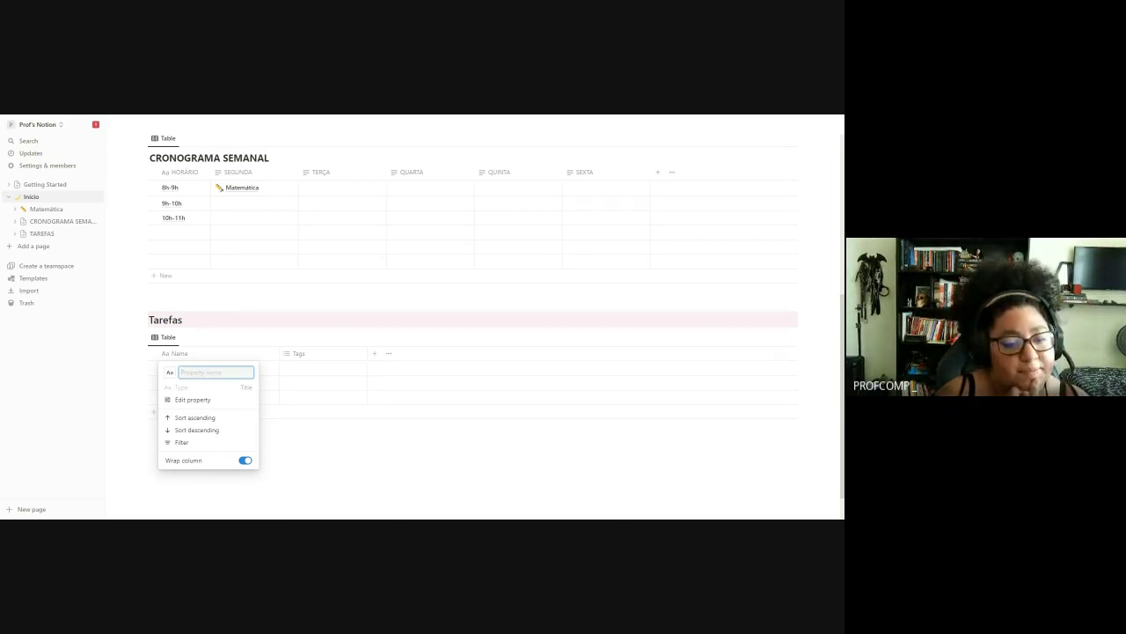
pyautogui.write('T')
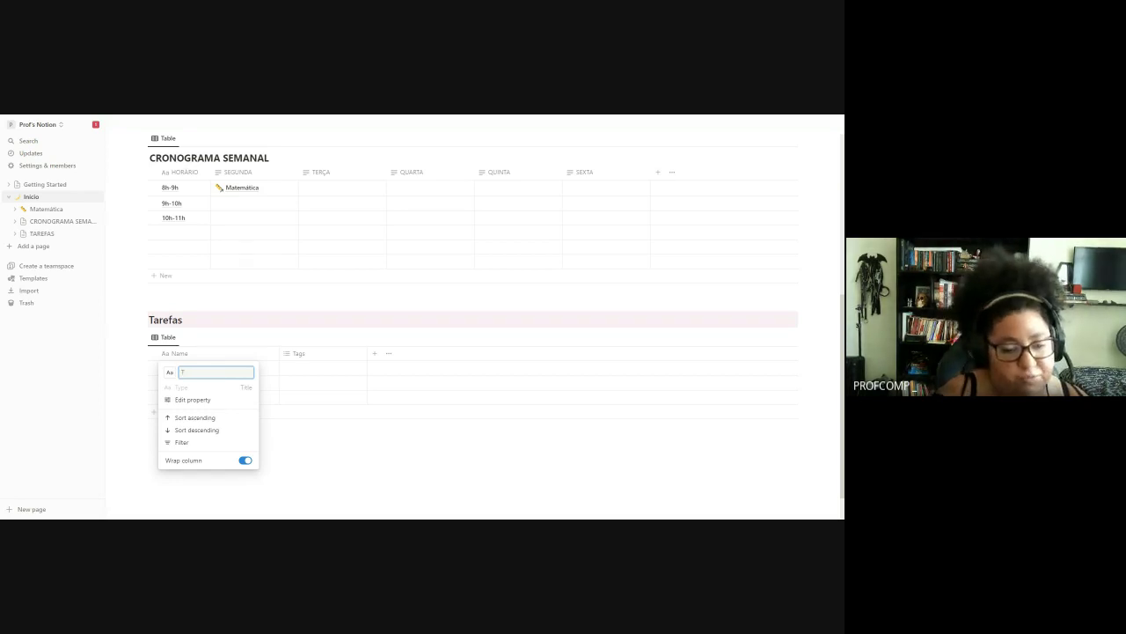
pyautogui.write('AREFA')
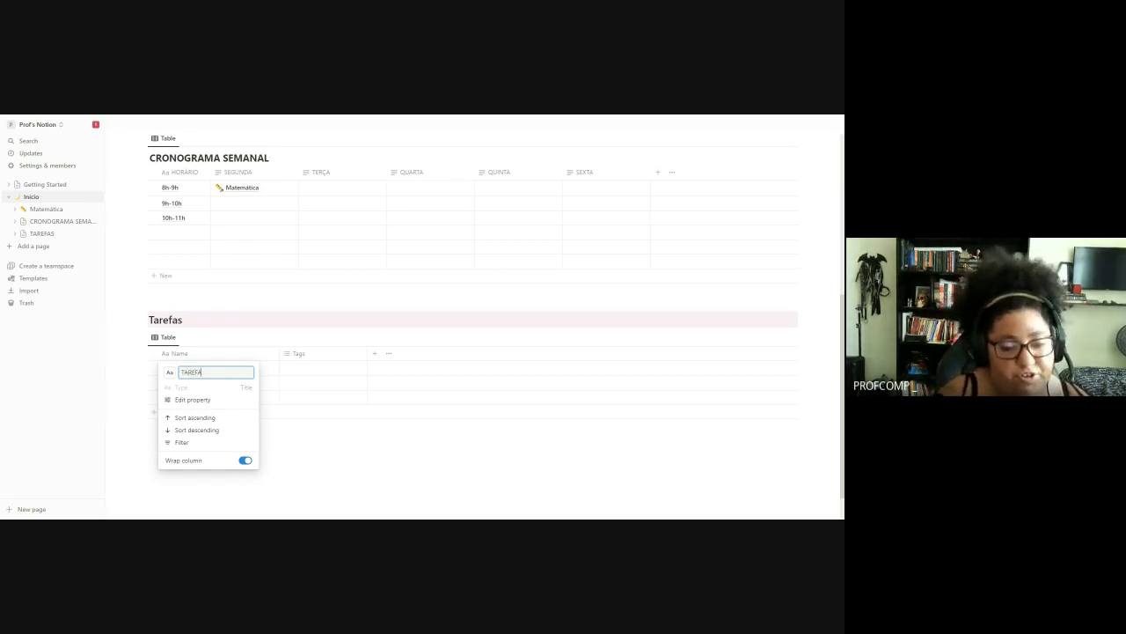
pyautogui.press('Return')
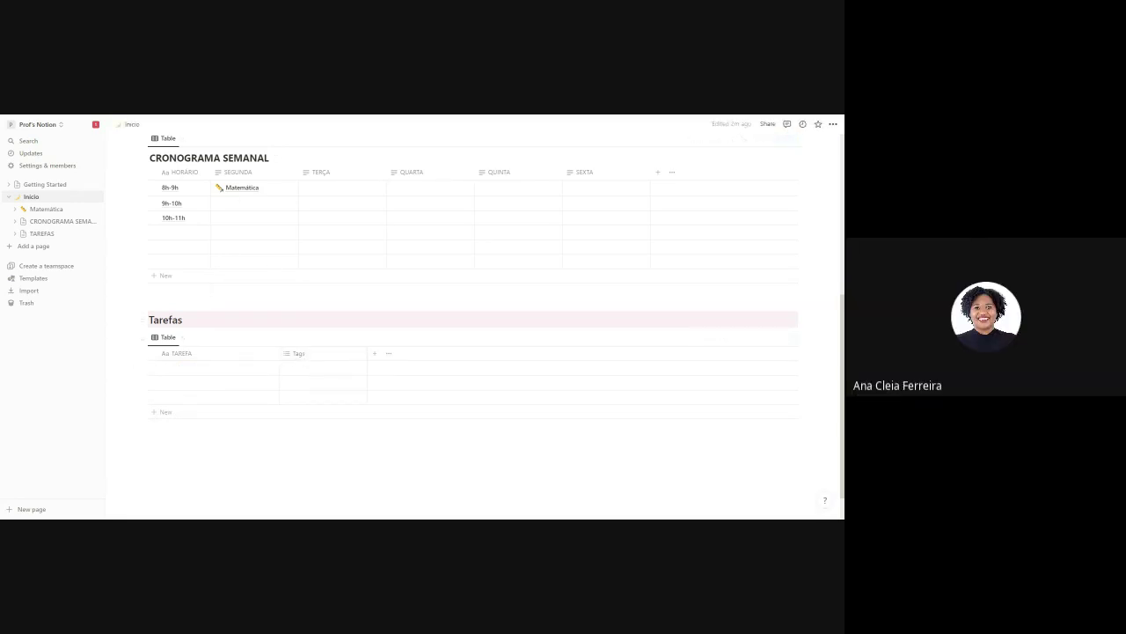
pyautogui.click(226, 431)
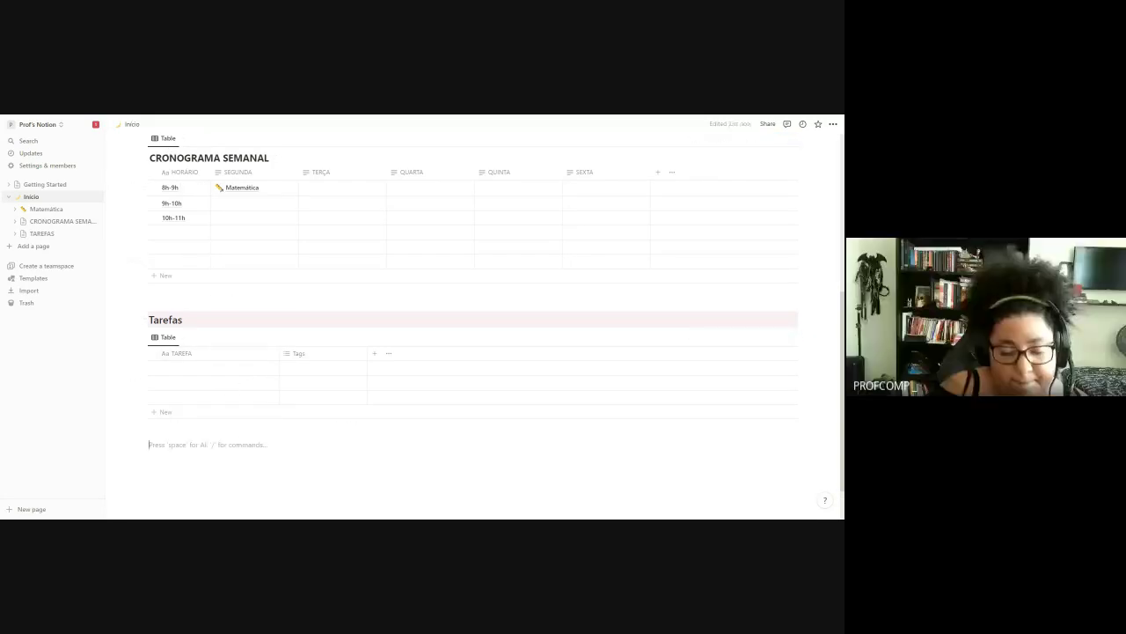
pyautogui.write('/')
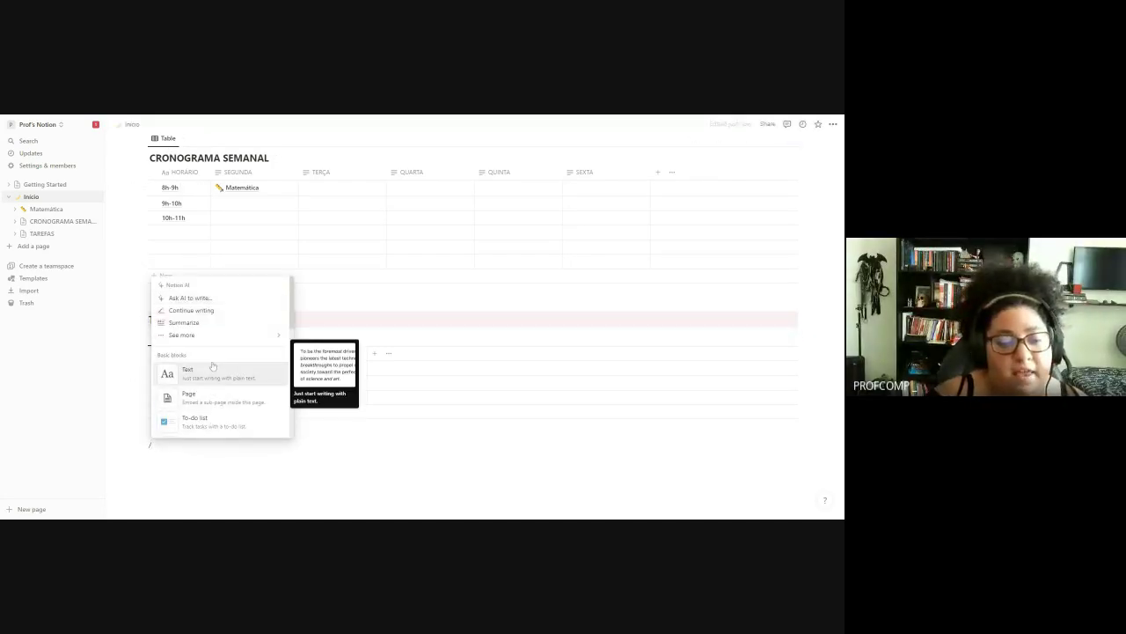
pyautogui.scroll(-5, 212, 366)
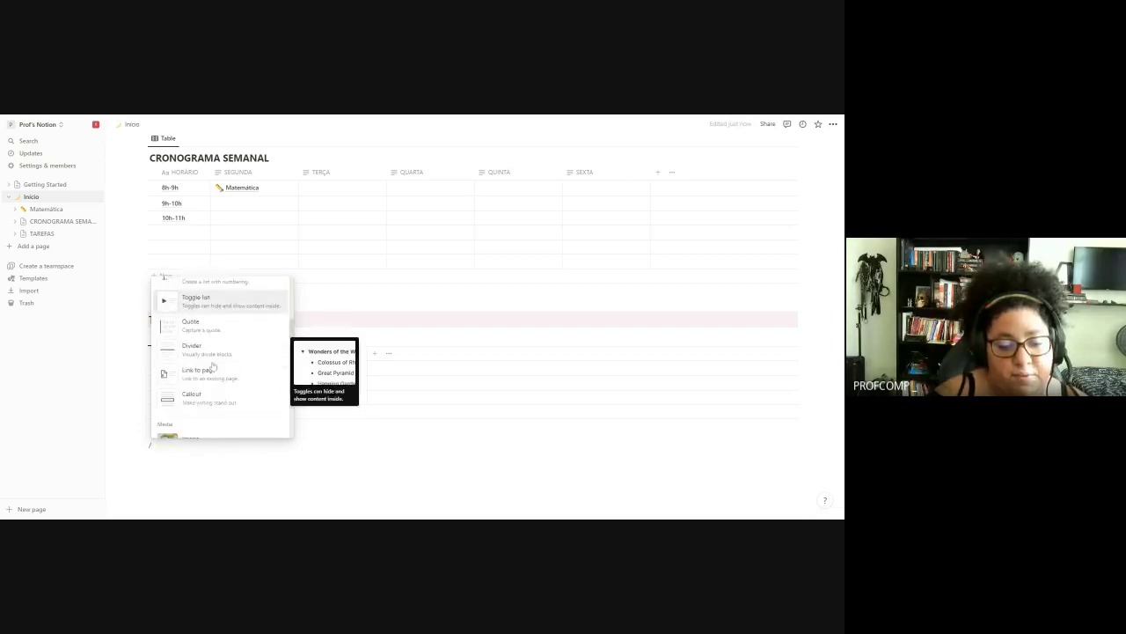
pyautogui.scroll(-2, 212, 366)
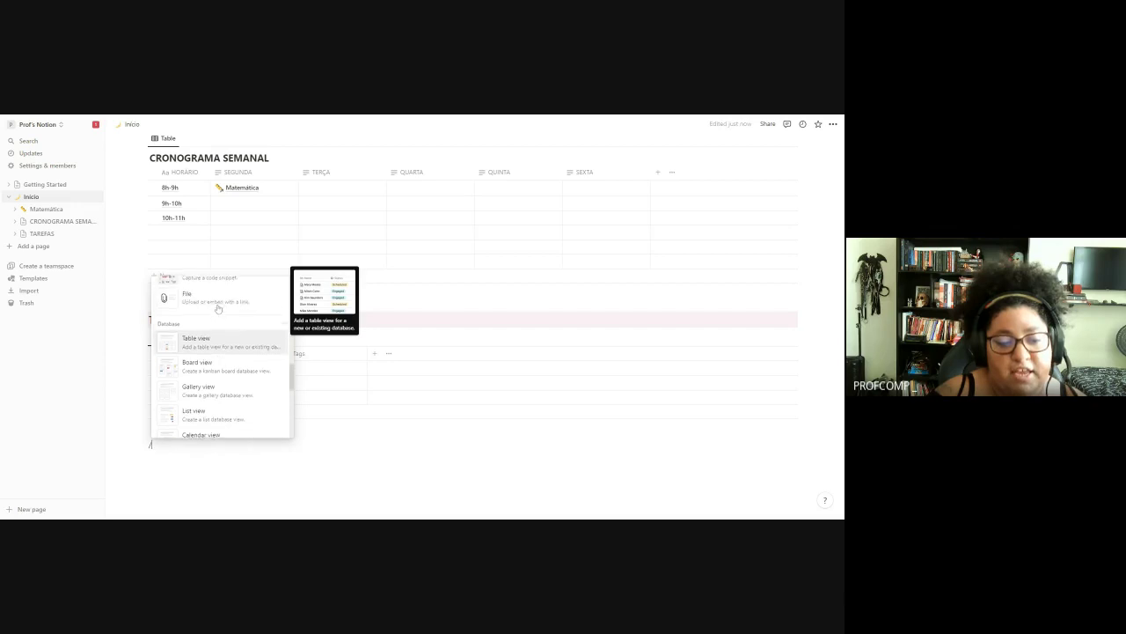
pyautogui.scroll(1, 218, 312)
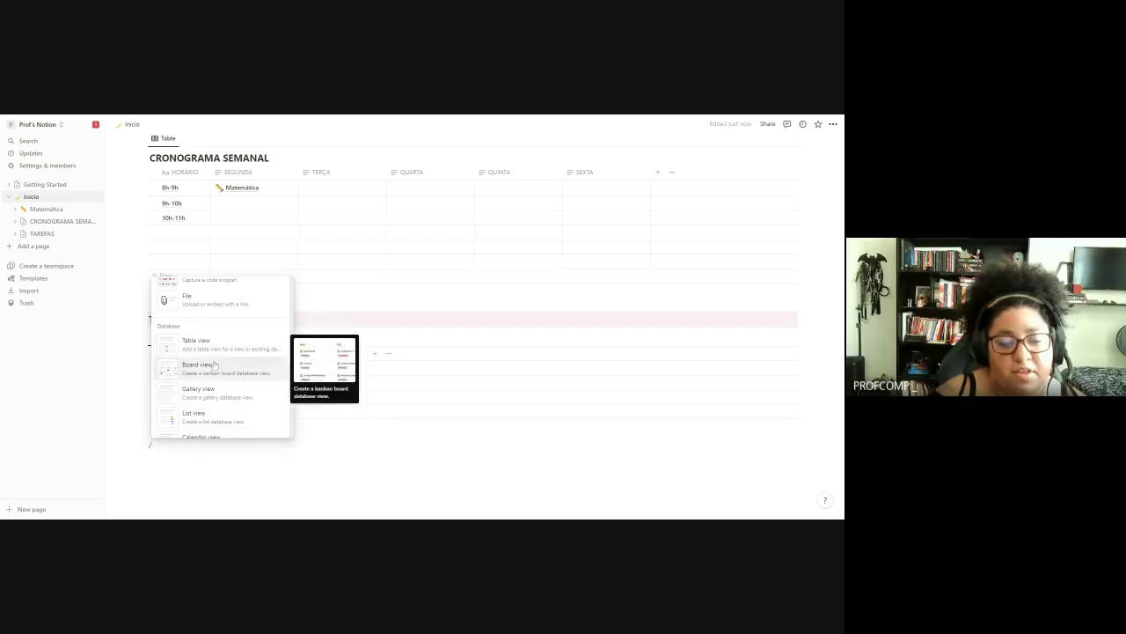
pyautogui.click(208, 467)
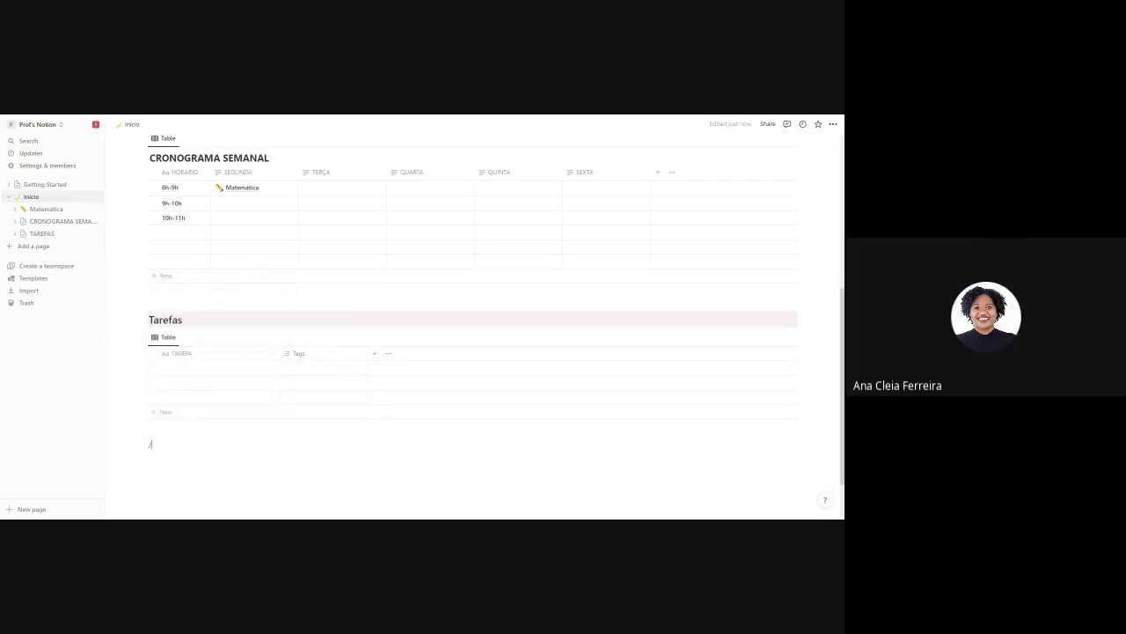
pyautogui.press('BackSpace')
pyautogui.press('BackSpace')
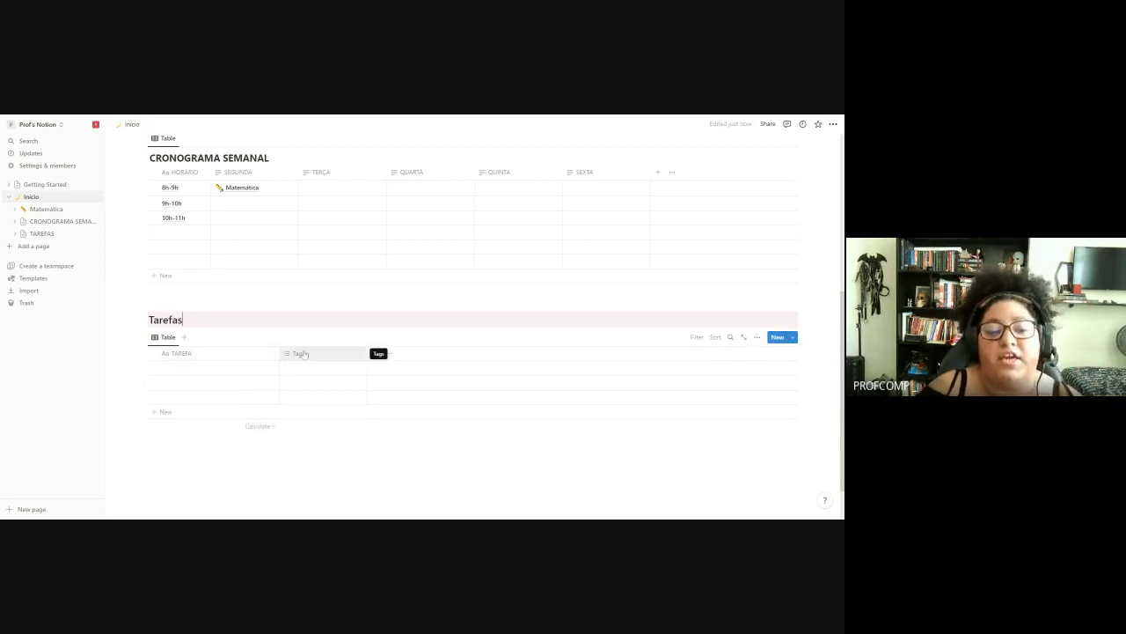
# - Rename the Tags column of the TAREFAS table to TIPO DE TAREFA
pyautogui.click(301, 354)
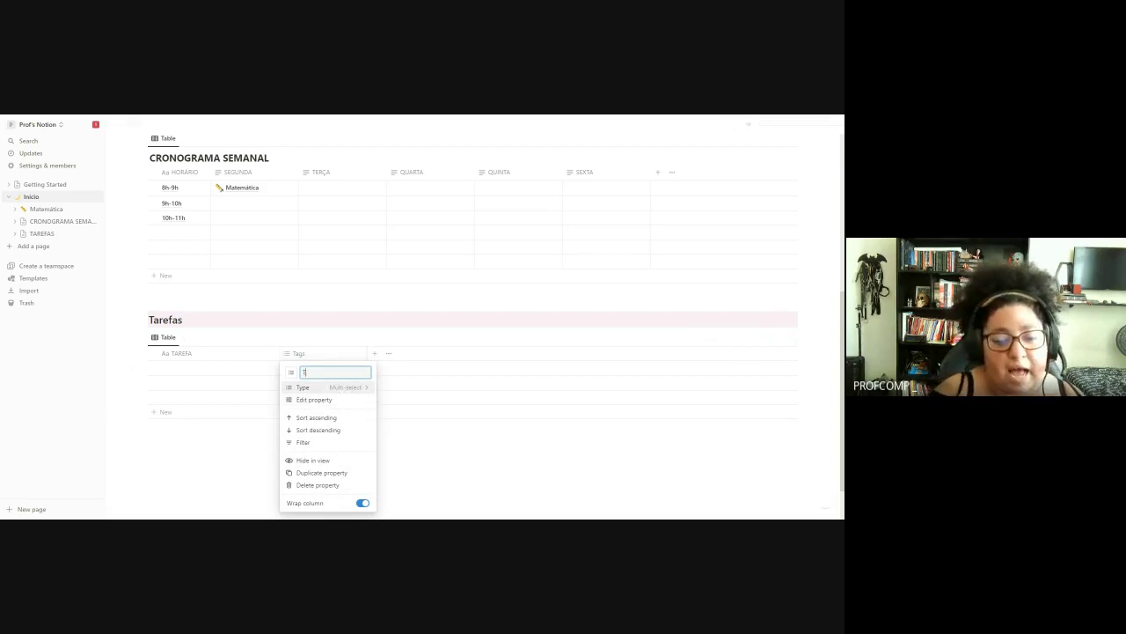
pyautogui.press('BackSpace')
pyautogui.write('t')
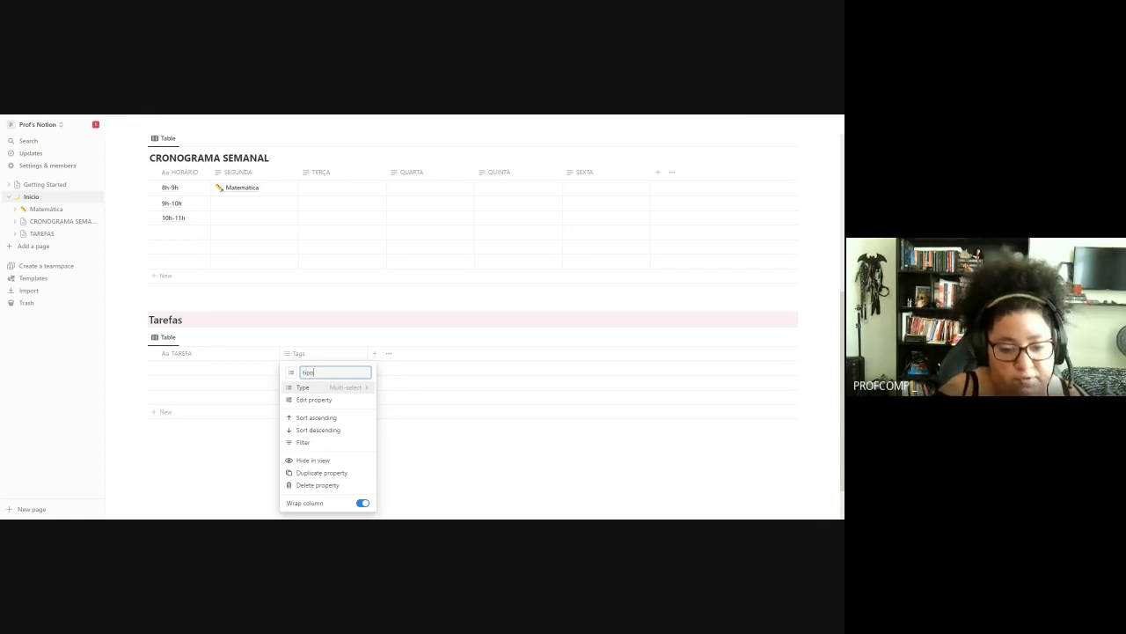
pyautogui.press('BackSpace')
pyautogui.write('TIPO')
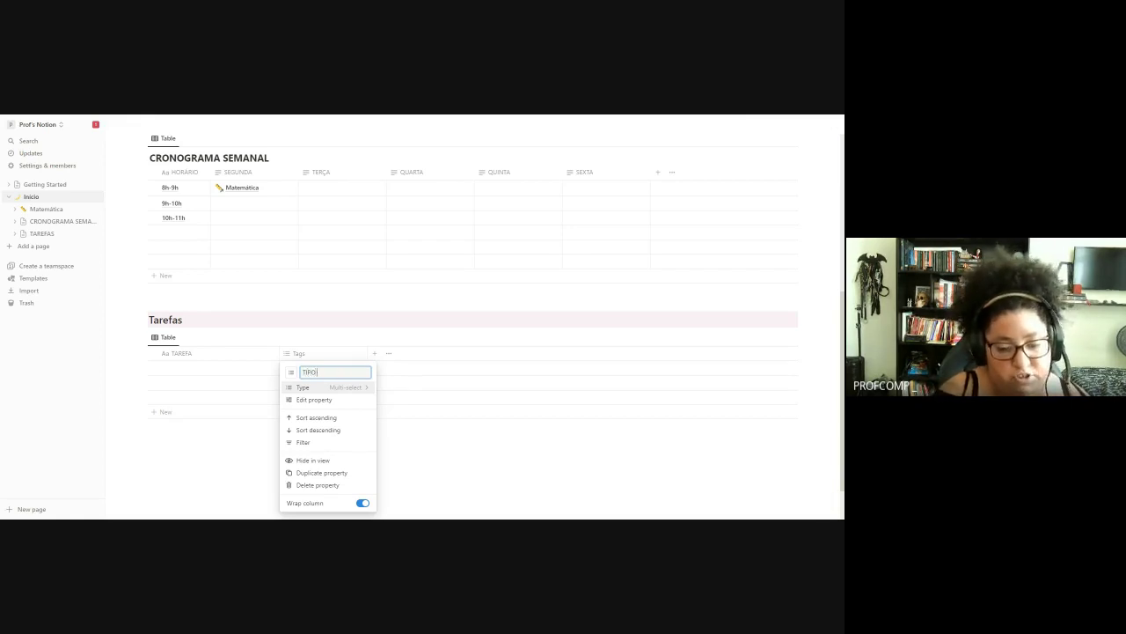
pyautogui.write(' DE TAREFA')
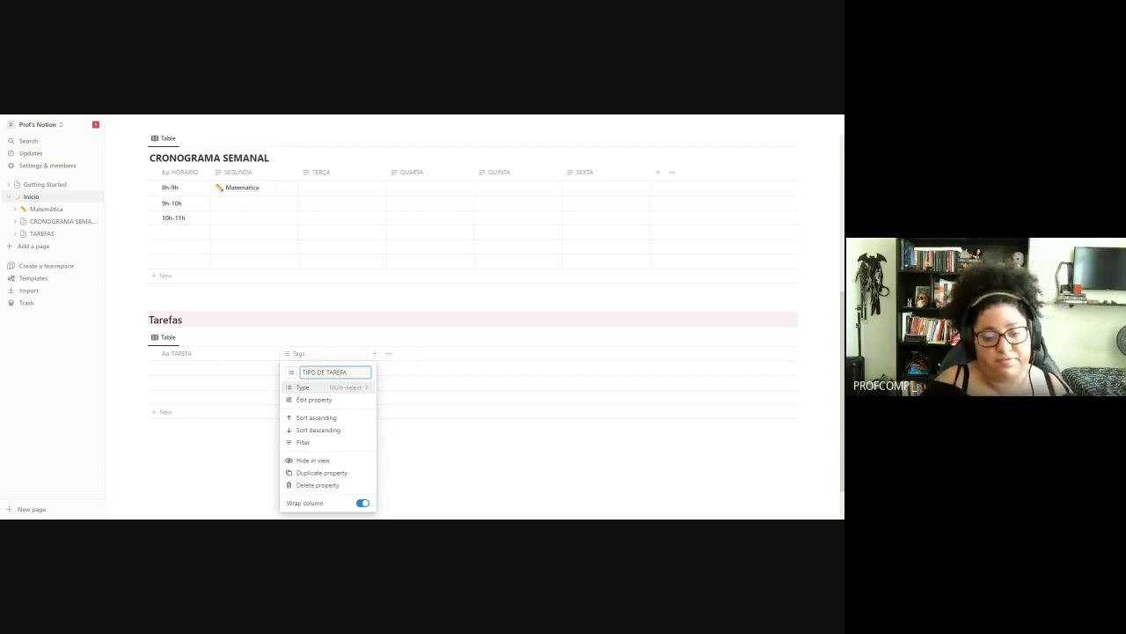
pyautogui.press('Return')
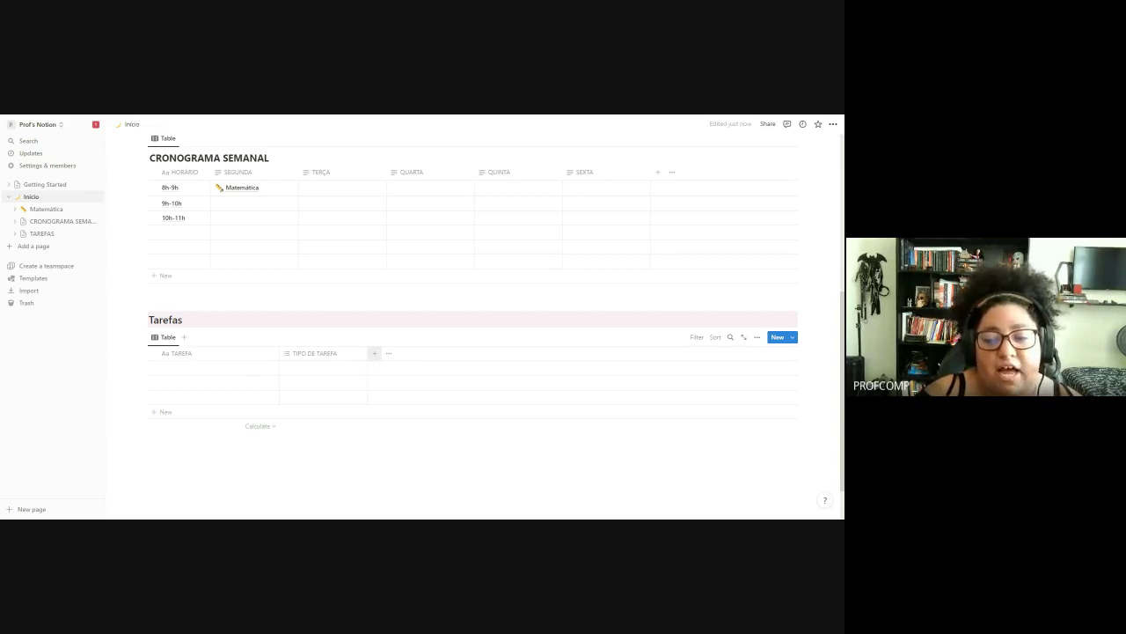
# - Add a Text property named MATÉRIA to the TAREFAS table
pyautogui.click(374, 353)
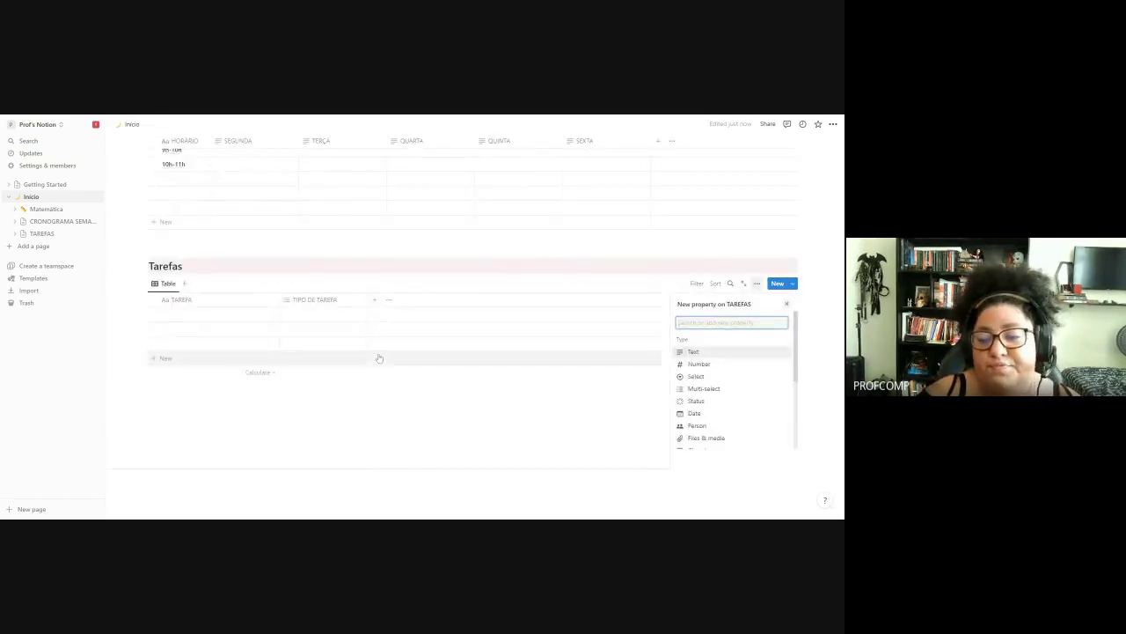
pyautogui.click(714, 354)
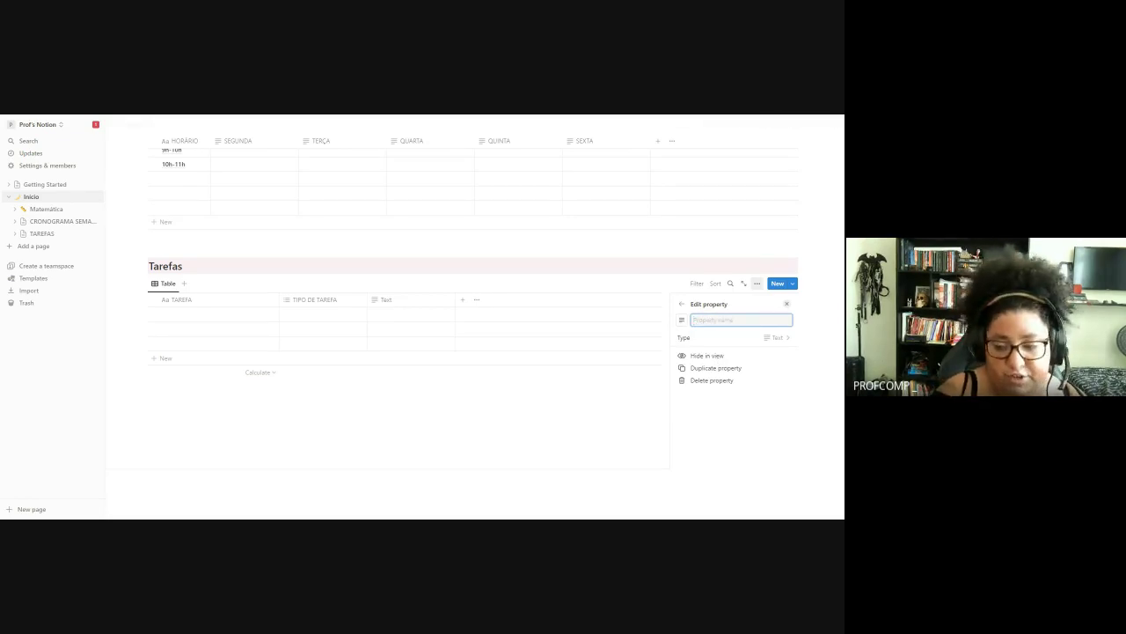
pyautogui.write('Ma')
pyautogui.write('TERIA')
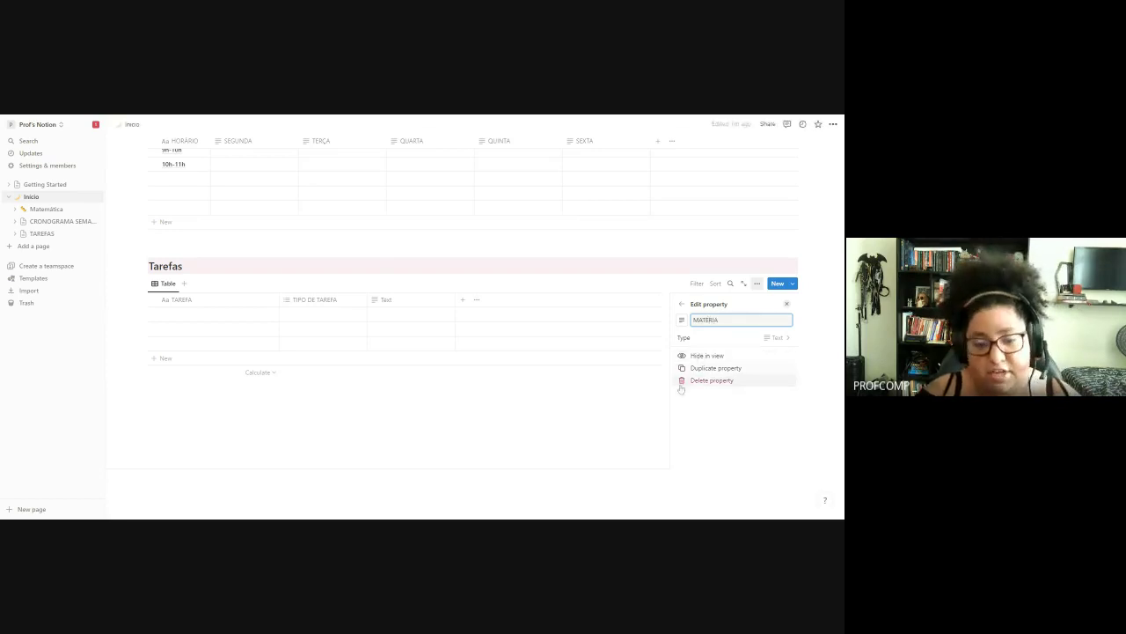
pyautogui.press('Escape')
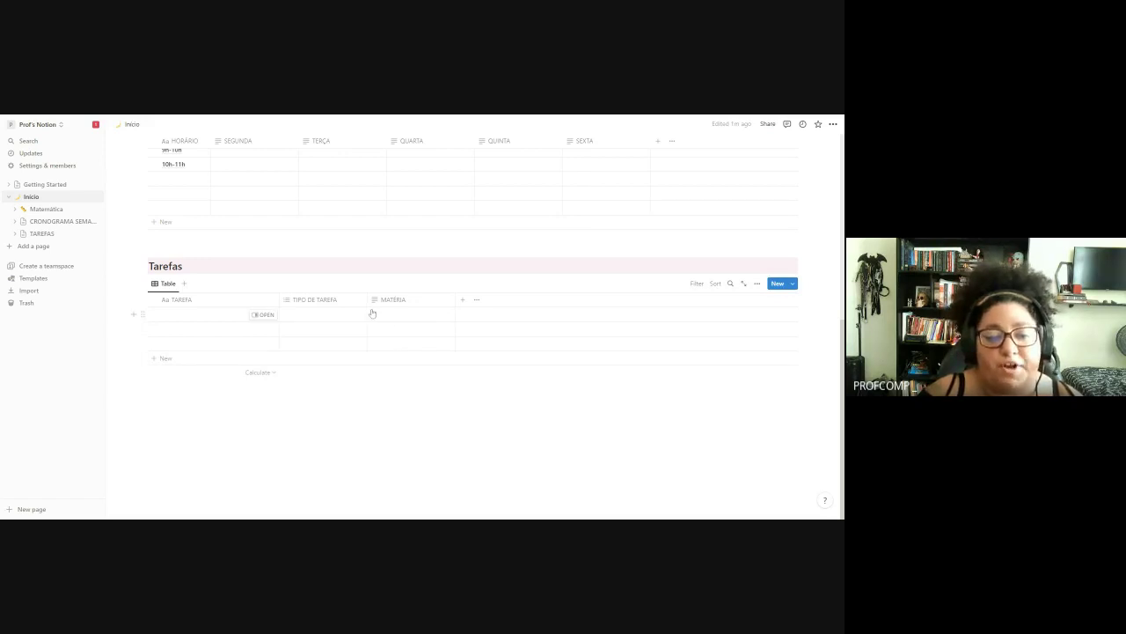
# - Move the MATÉRIA column before the TAREFA column so it comes first in the TAREFAS table
pyautogui.moveTo(407, 301); pyautogui.dragTo(150, 391)
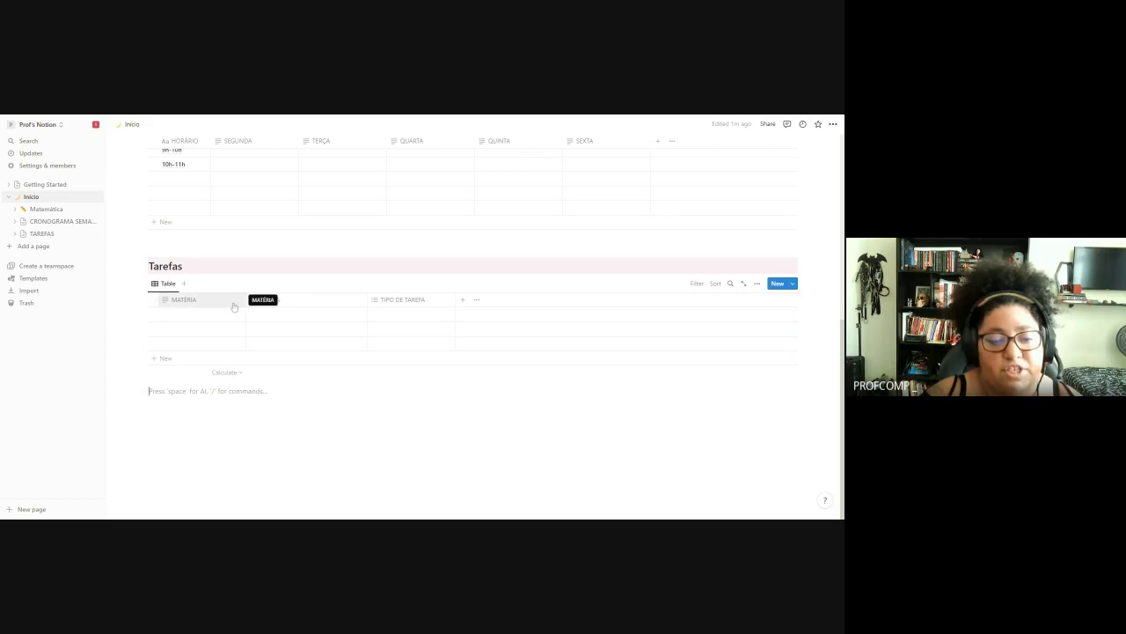
pyautogui.moveTo(403, 302)
pyautogui.mouseDown()
pyautogui.moveTo(302, 304)
pyautogui.moveTo(406, 305)
pyautogui.moveTo(396, 304)
pyautogui.mouseUp()
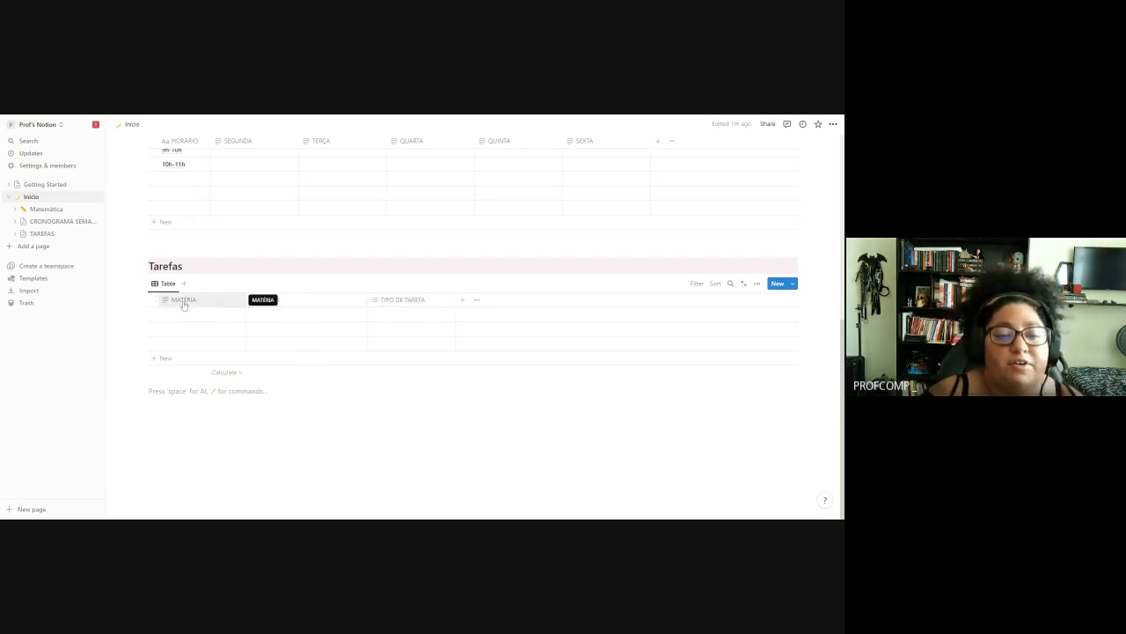
pyautogui.click(214, 303)
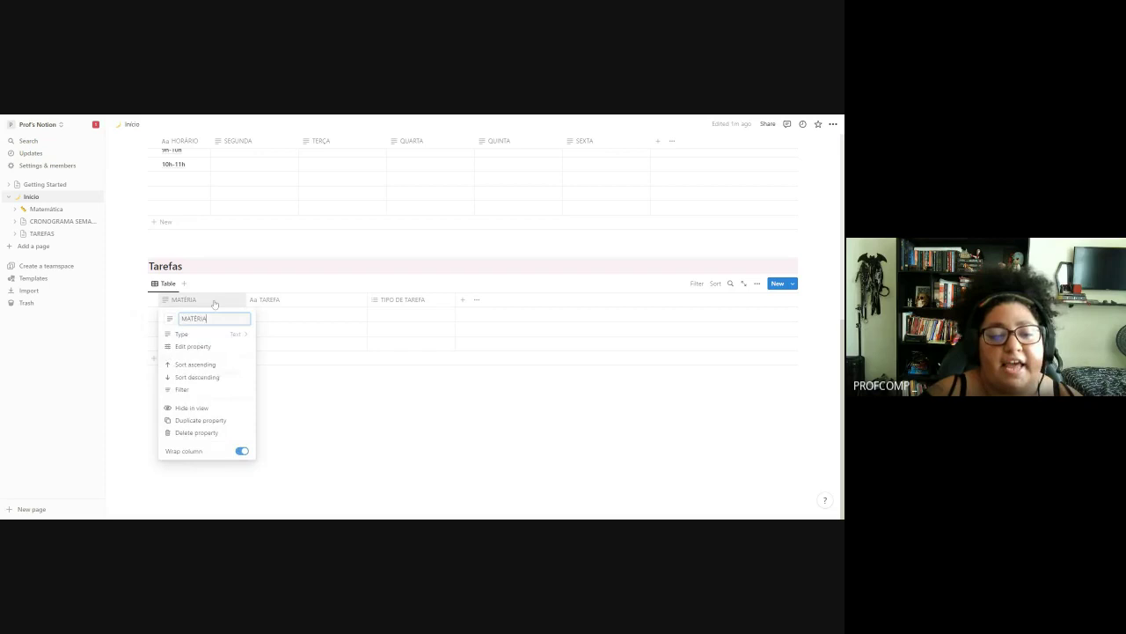
pyautogui.click(354, 417)
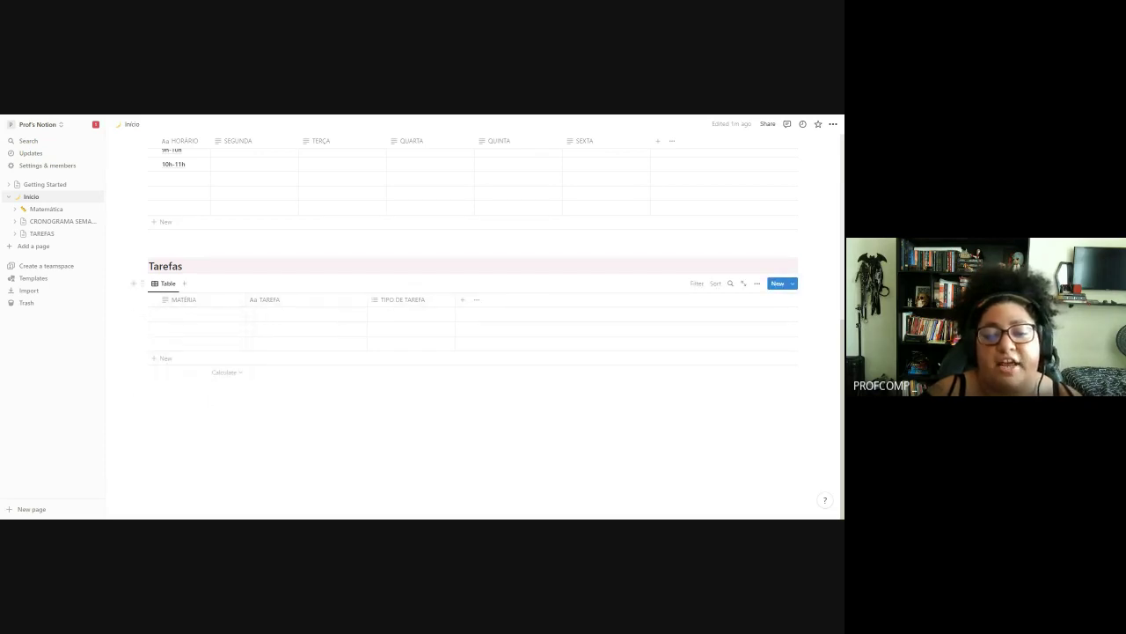
# - Add a Status property named STATUS to the TAREFAS table
pyautogui.click(469, 301)
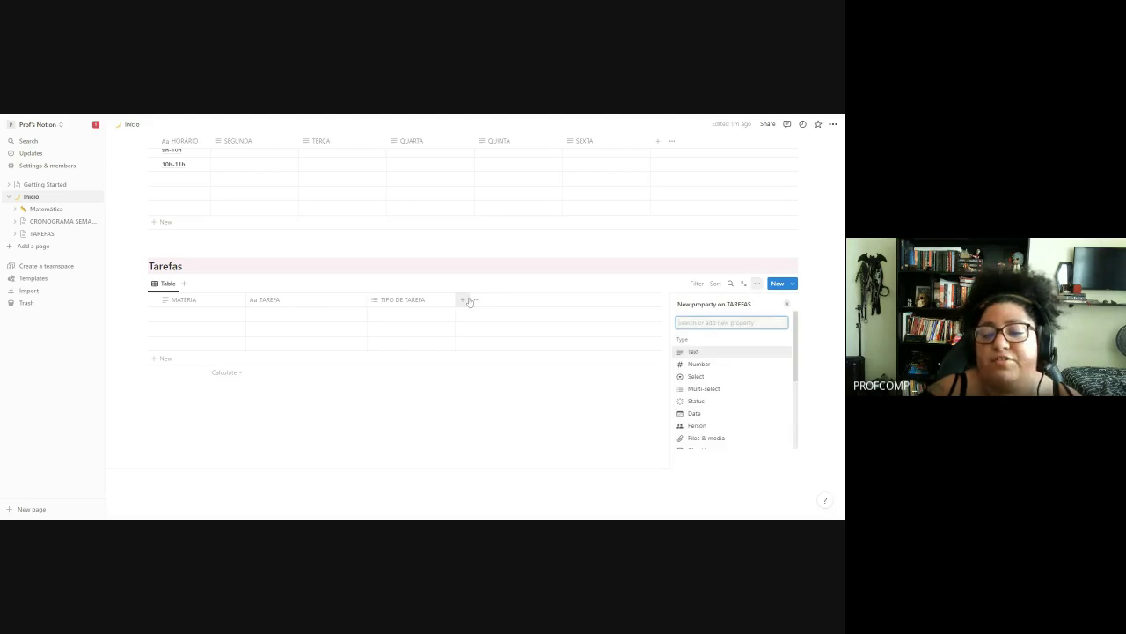
pyautogui.click(741, 404)
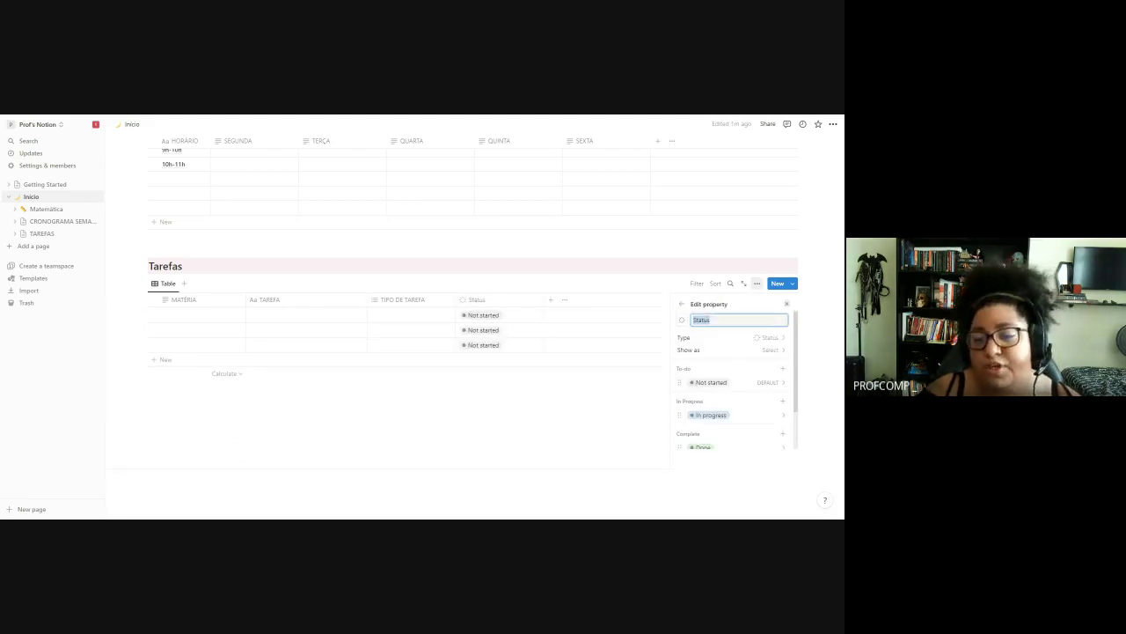
pyautogui.press('BackSpace')
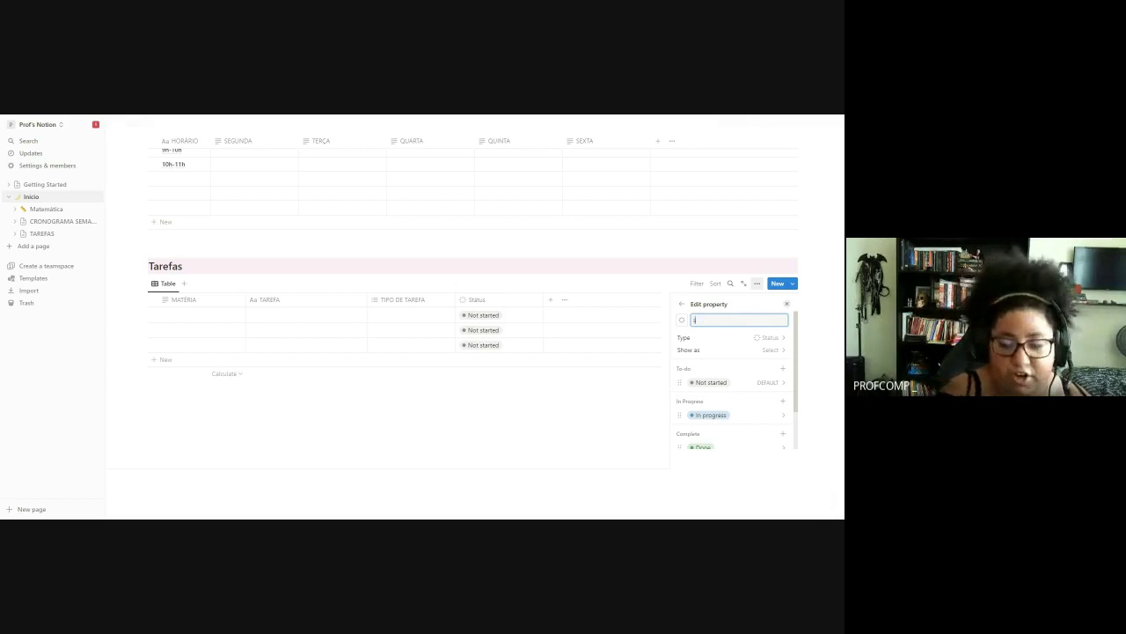
pyautogui.write('STATUS')
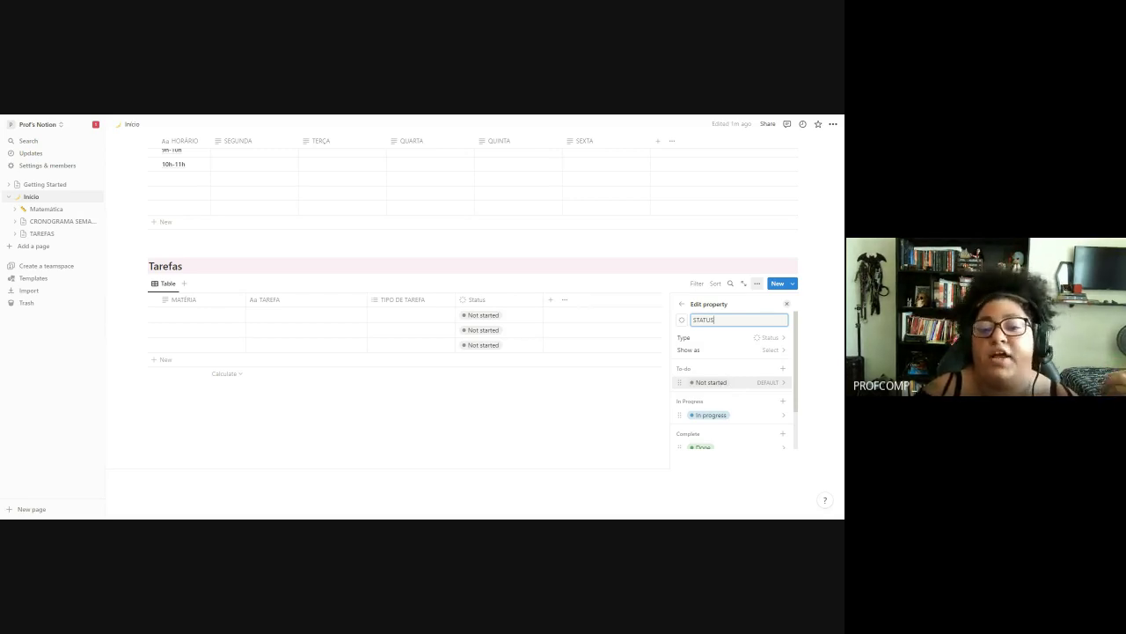
pyautogui.click(730, 385)
pyautogui.press('Escape')
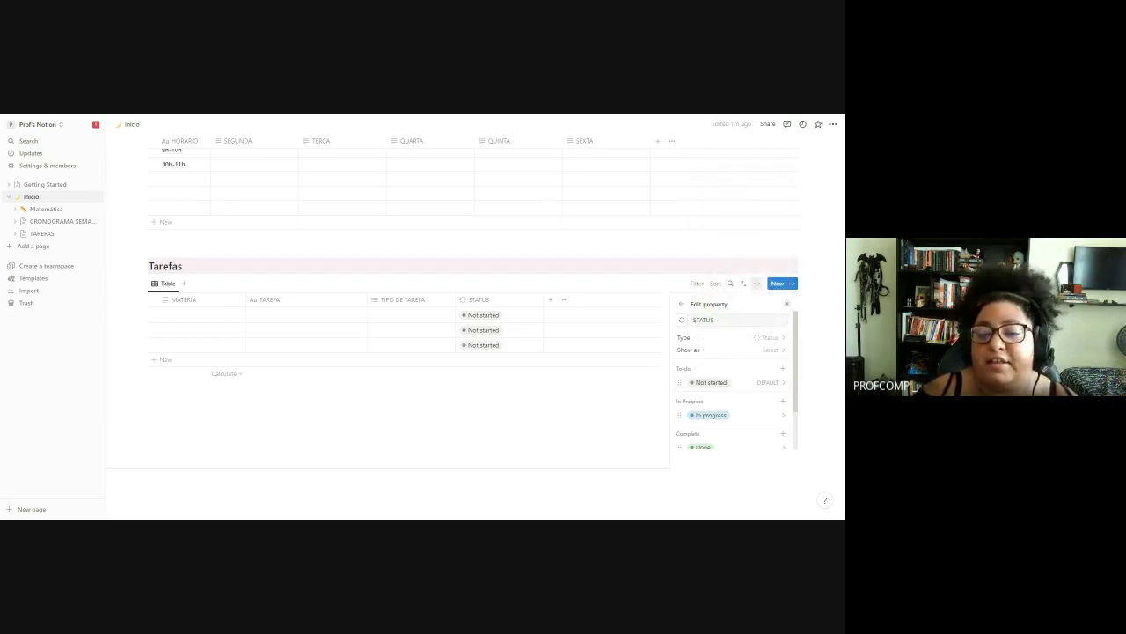
# - Rename the Not started option of the STATUS property to Pendente
pyautogui.scroll(-2, 735, 378)
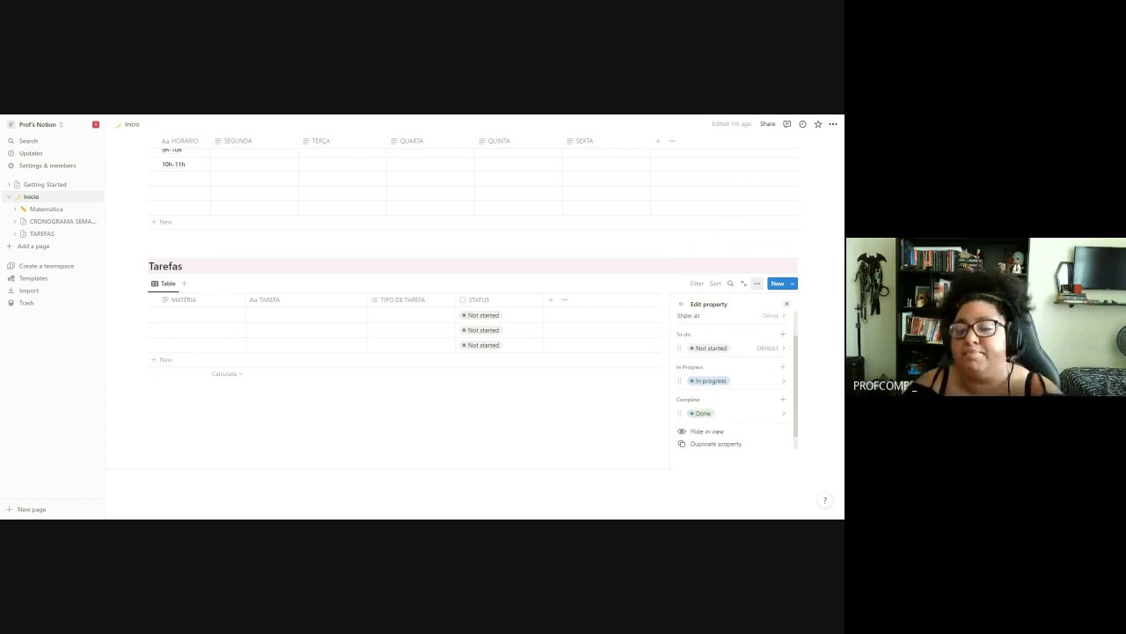
pyautogui.scroll(2, 735, 378)
pyautogui.scroll(1, 735, 378)
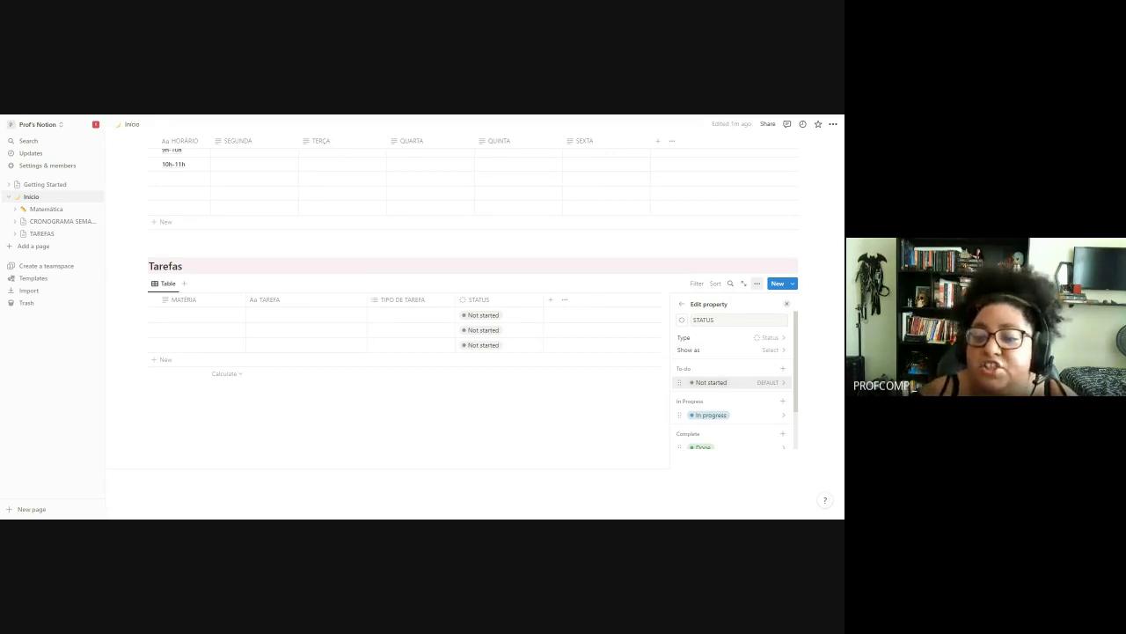
pyautogui.click(722, 384)
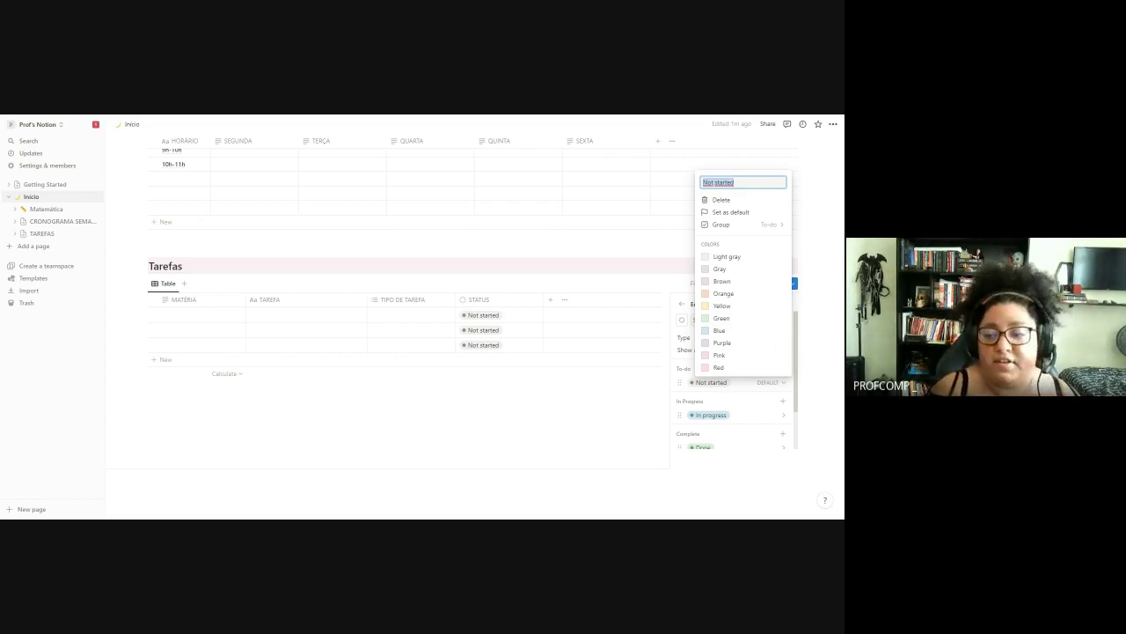
pyautogui.press('BackSpace')
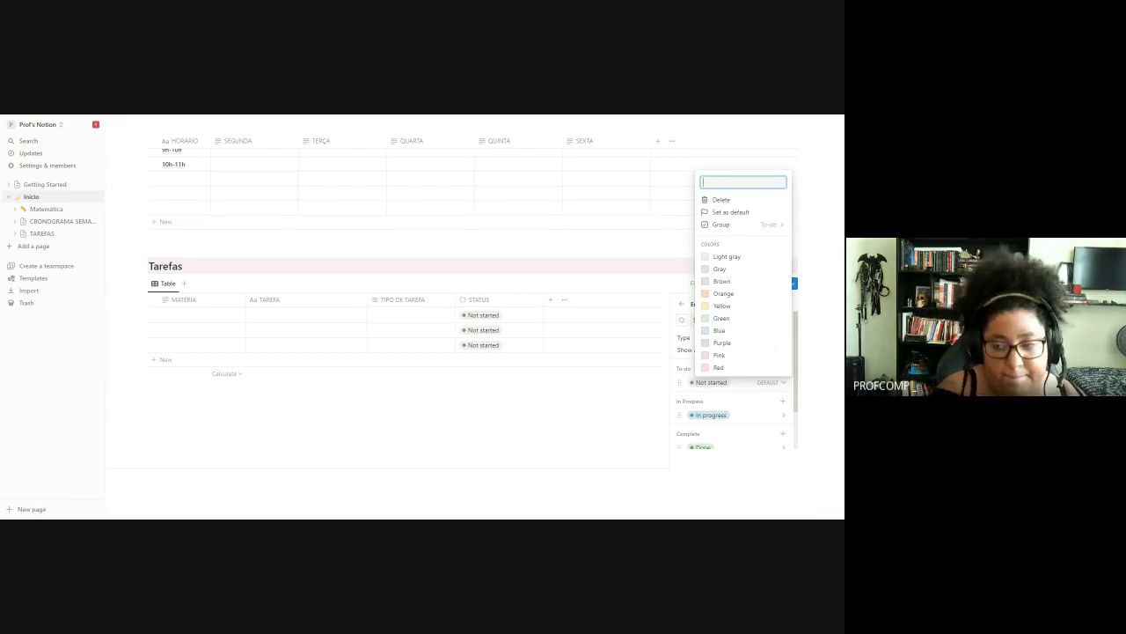
pyautogui.press('BackSpace')
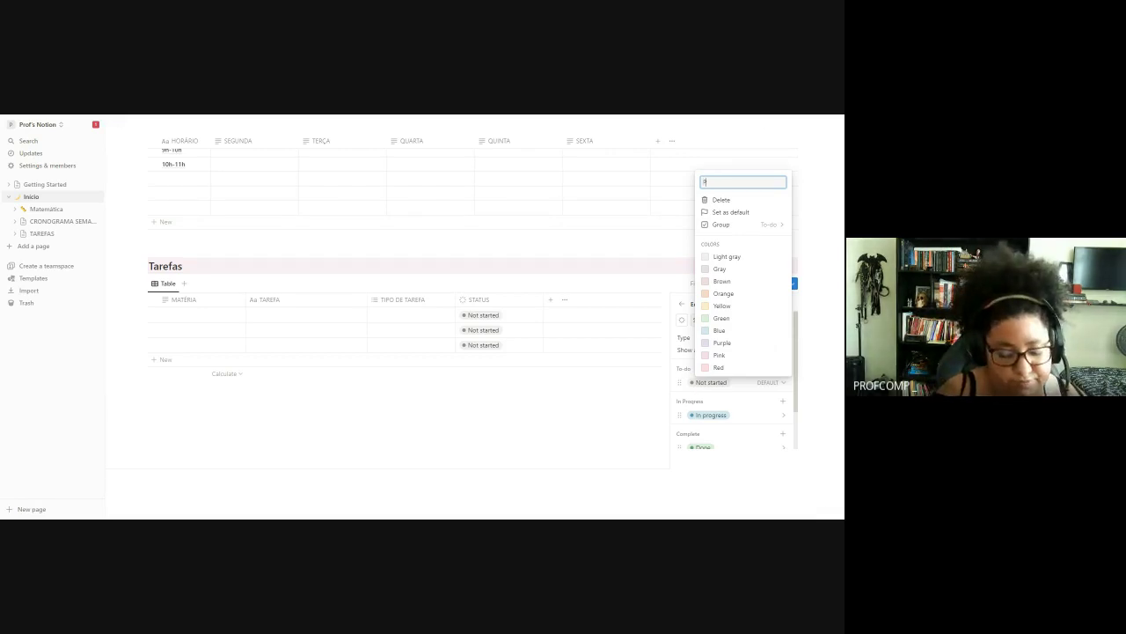
pyautogui.write('Pendente')
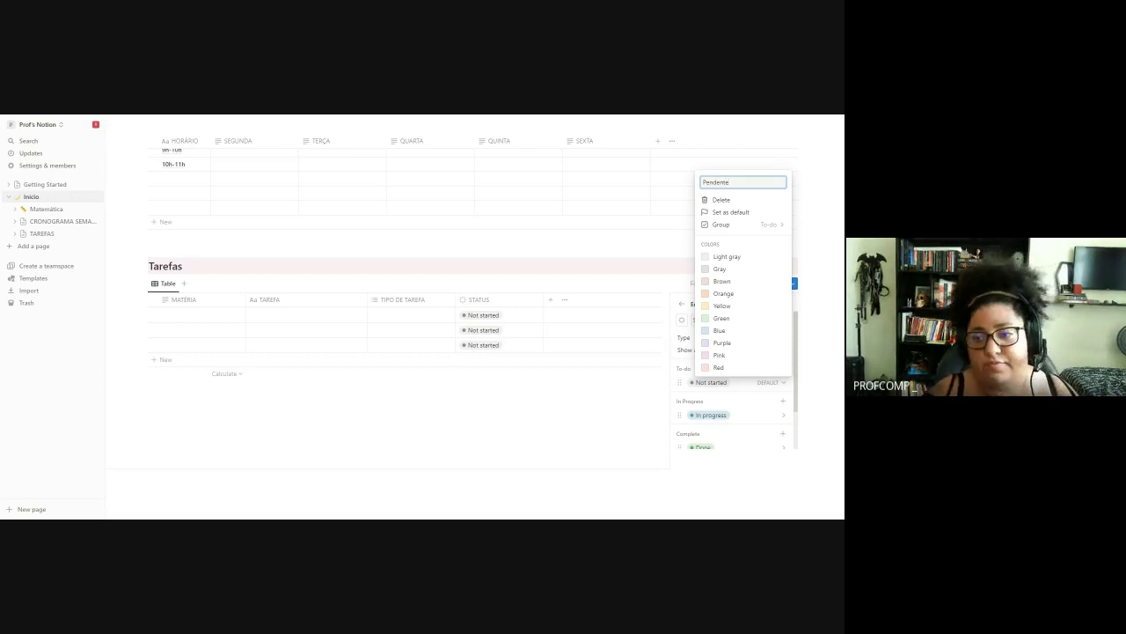
pyautogui.press('Return')
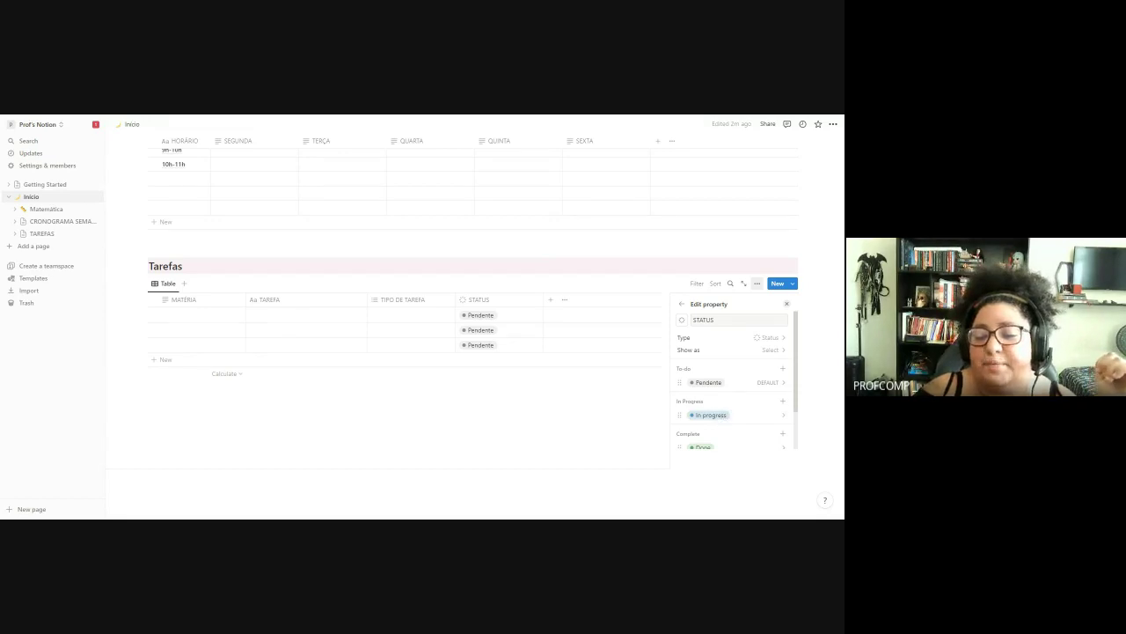
# - Rename the In progress option of the STATUS property to Em andamento
pyautogui.click(709, 415)
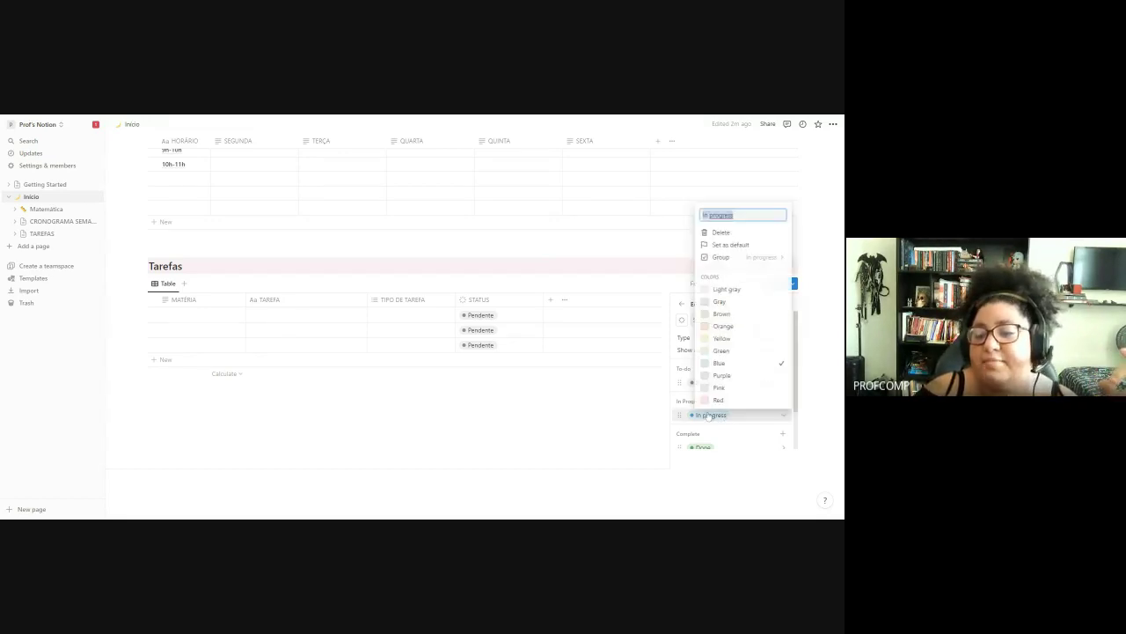
pyautogui.write('E')
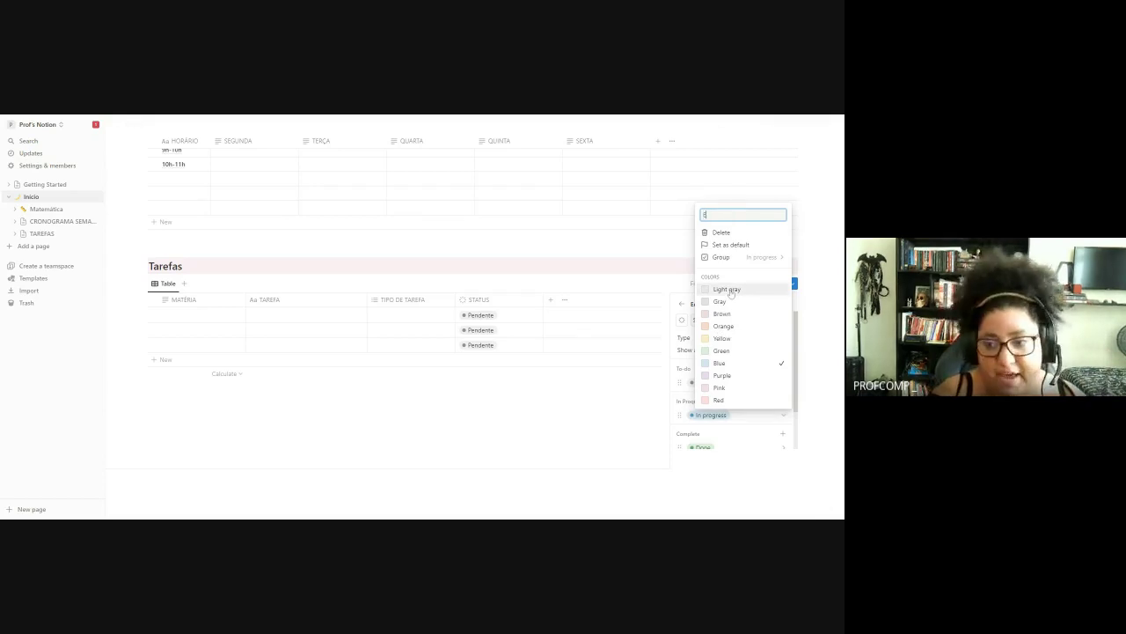
pyautogui.write('m andamento')
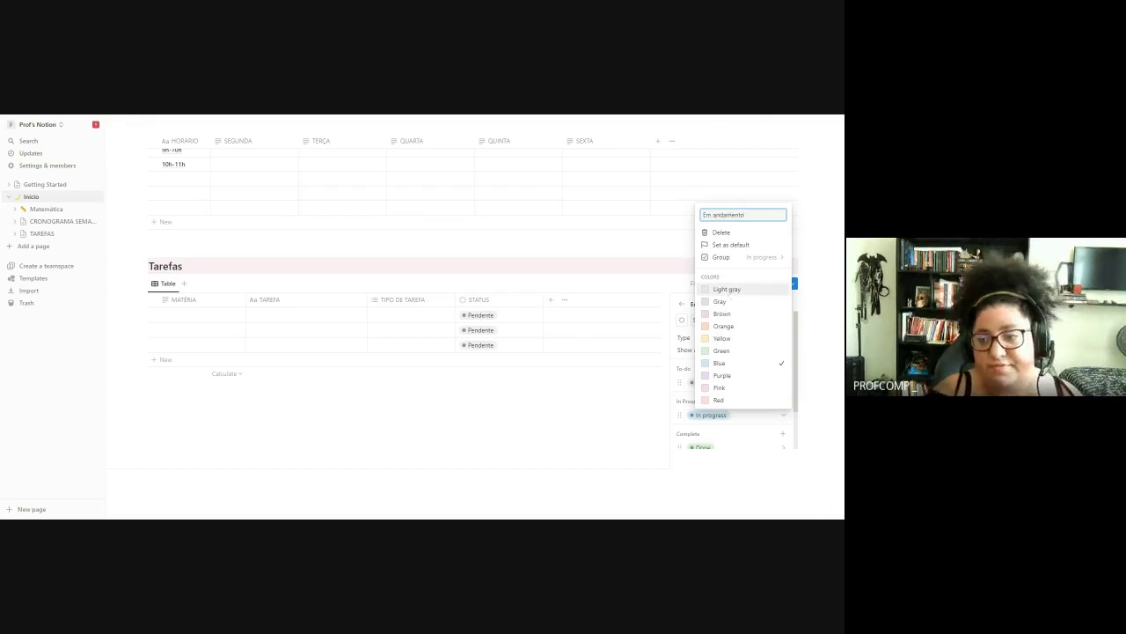
pyautogui.press('Return')
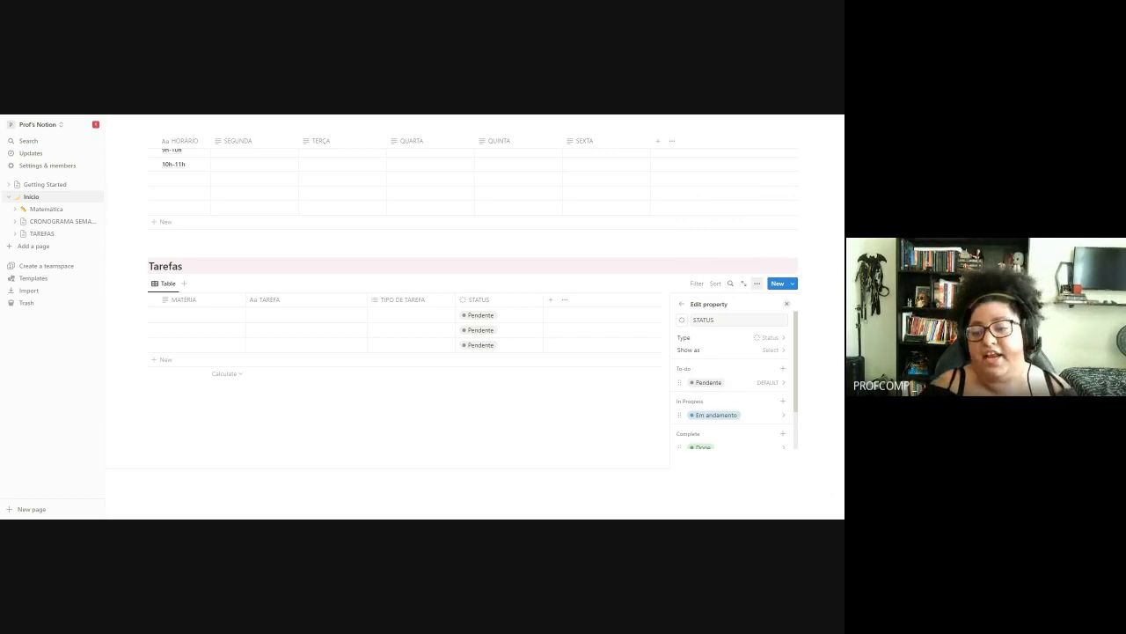
# - Rename the Done option of the STATUS property to Feito and finish editing the property
pyautogui.scroll(-1, 718, 378)
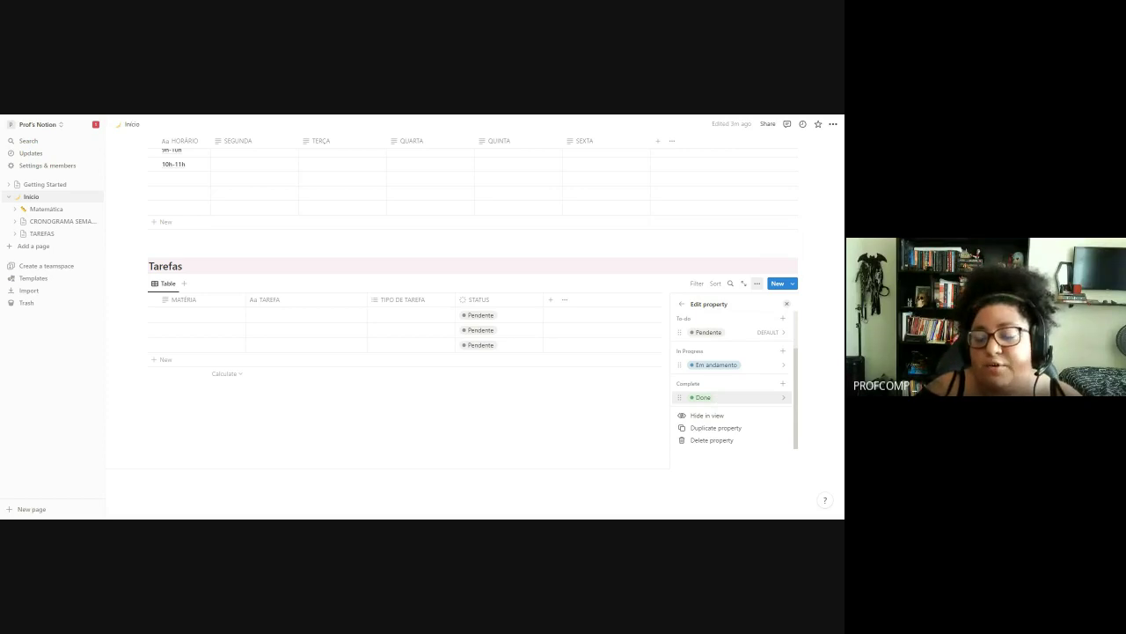
pyautogui.click(713, 397)
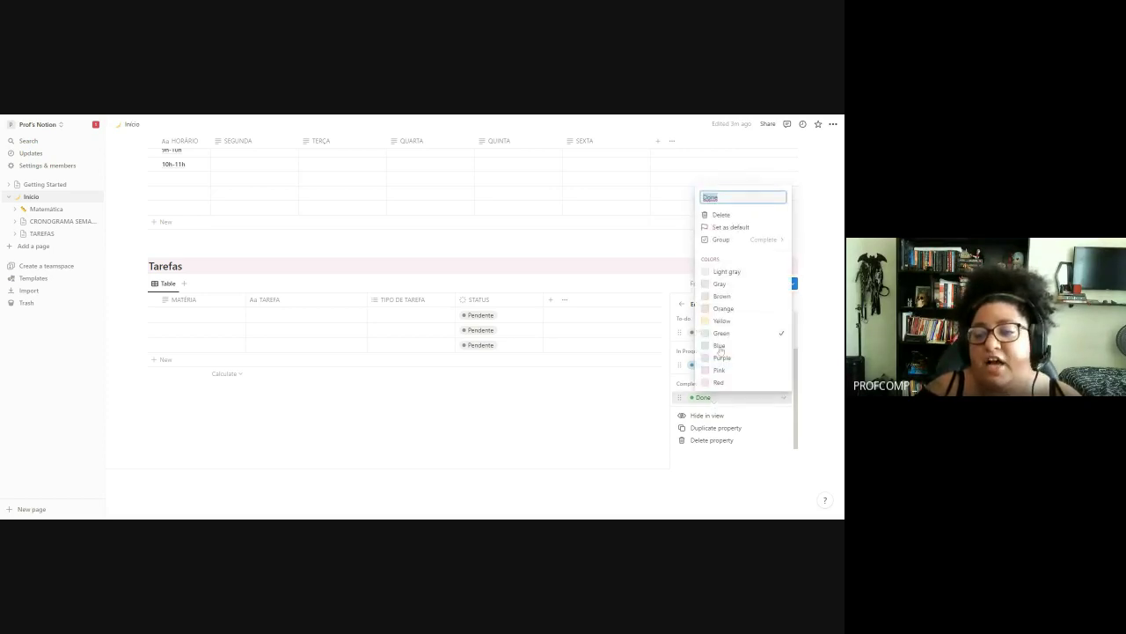
pyautogui.press('BackSpace')
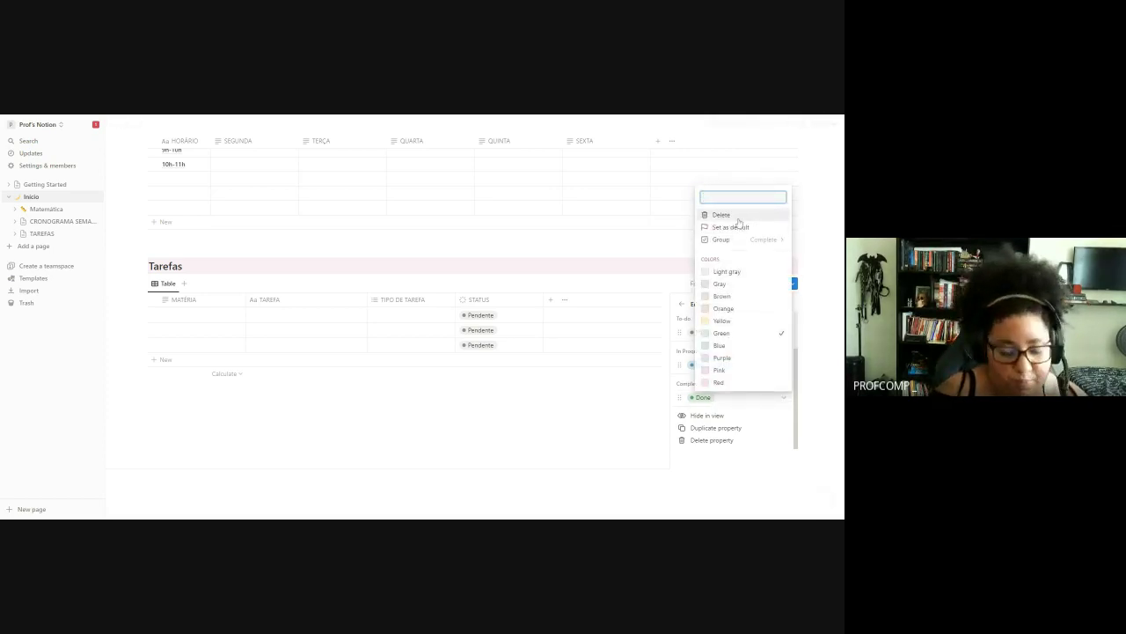
pyautogui.write('Fe')
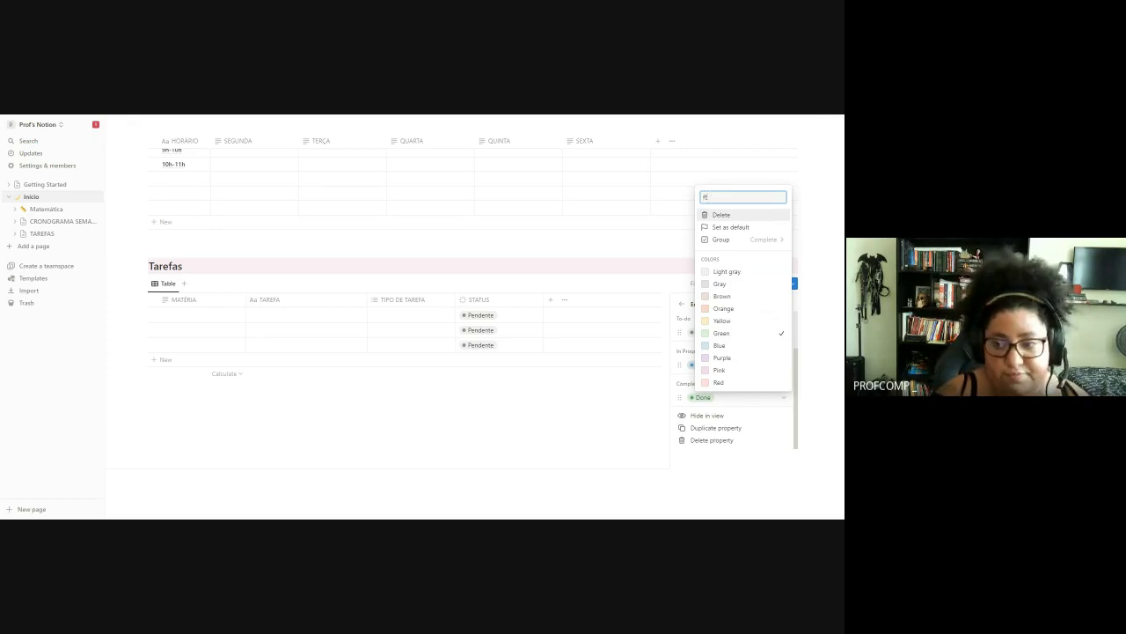
pyautogui.write('Fei')
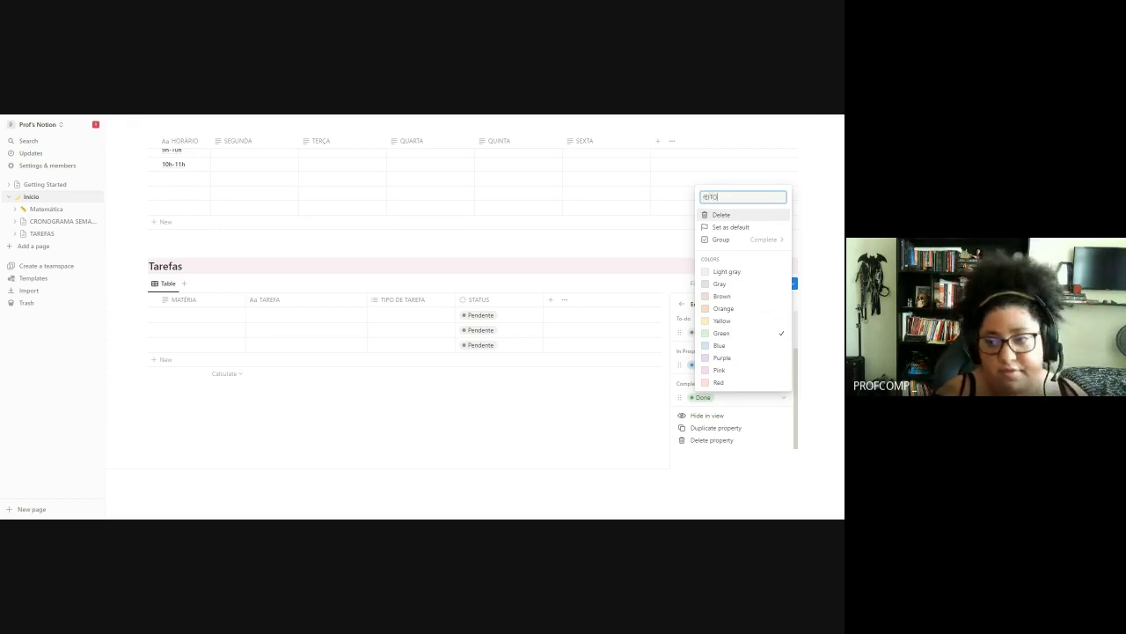
pyautogui.press('BackSpace')
pyautogui.press('BackSpace')
pyautogui.press('BackSpace')
pyautogui.write('F')
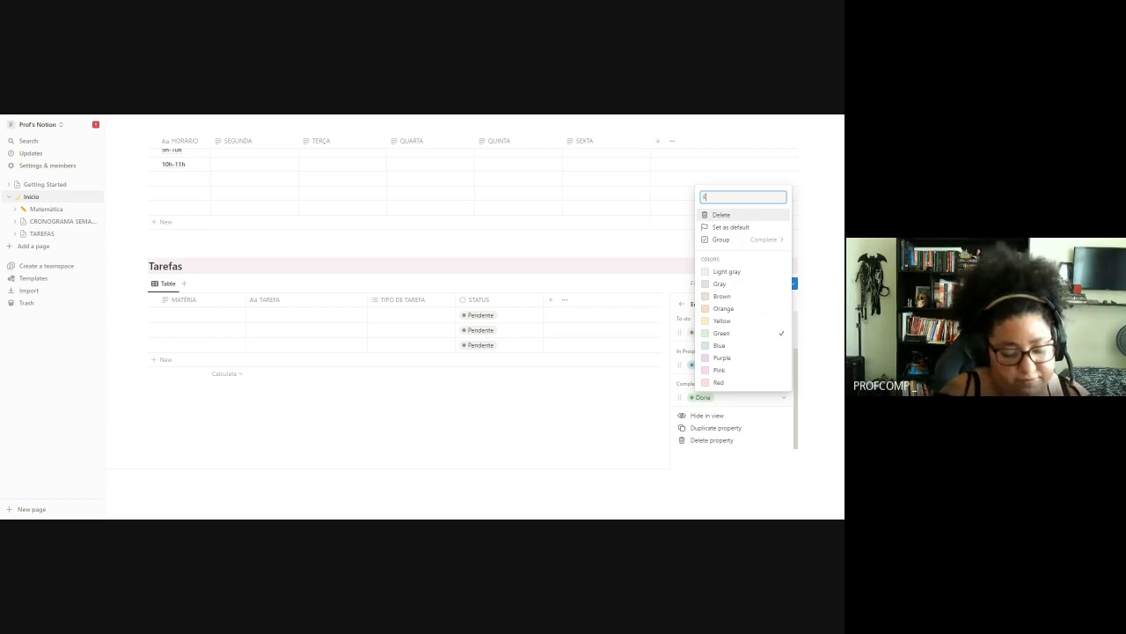
pyautogui.write('eito')
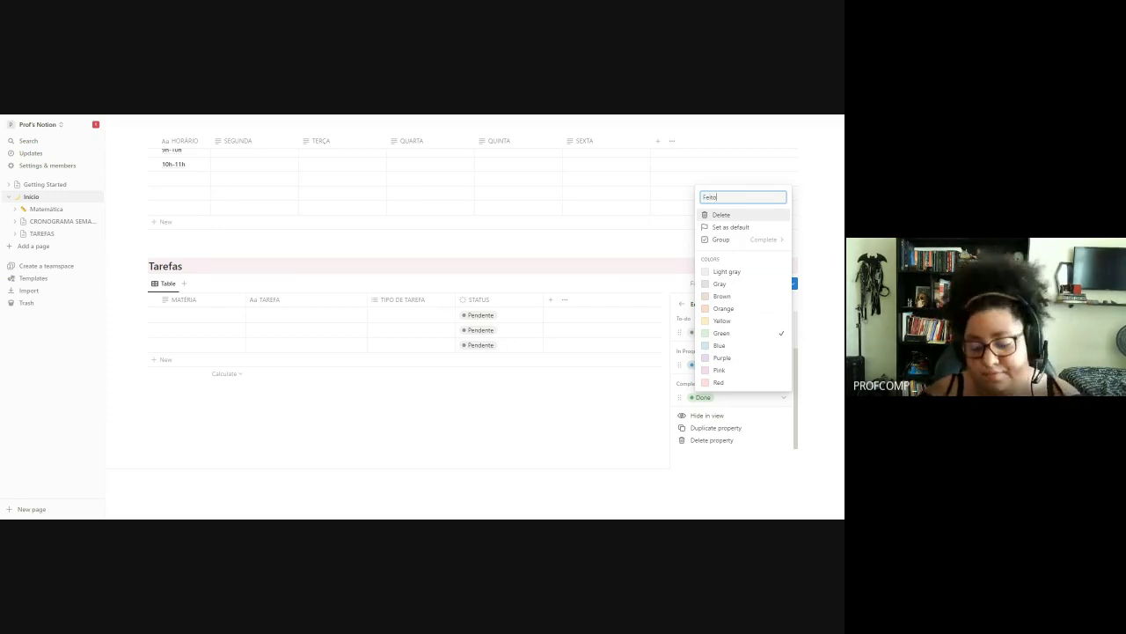
pyautogui.press('Escape')
pyautogui.press('Escape')
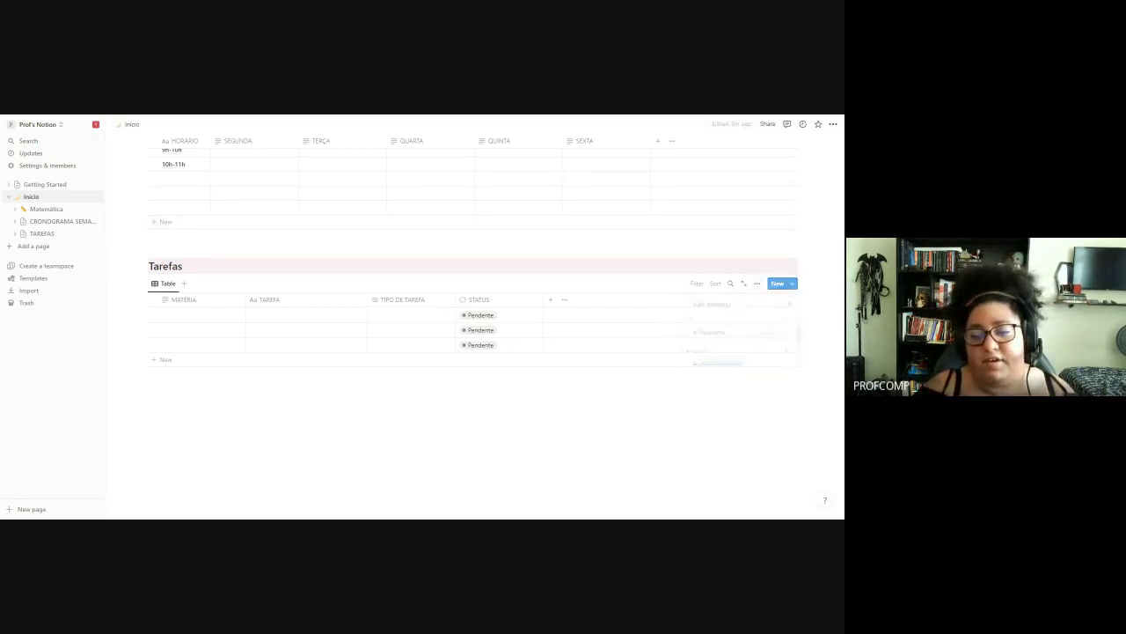
# - Add a Date property named DATA to the TAREFAS table
pyautogui.click(550, 300)
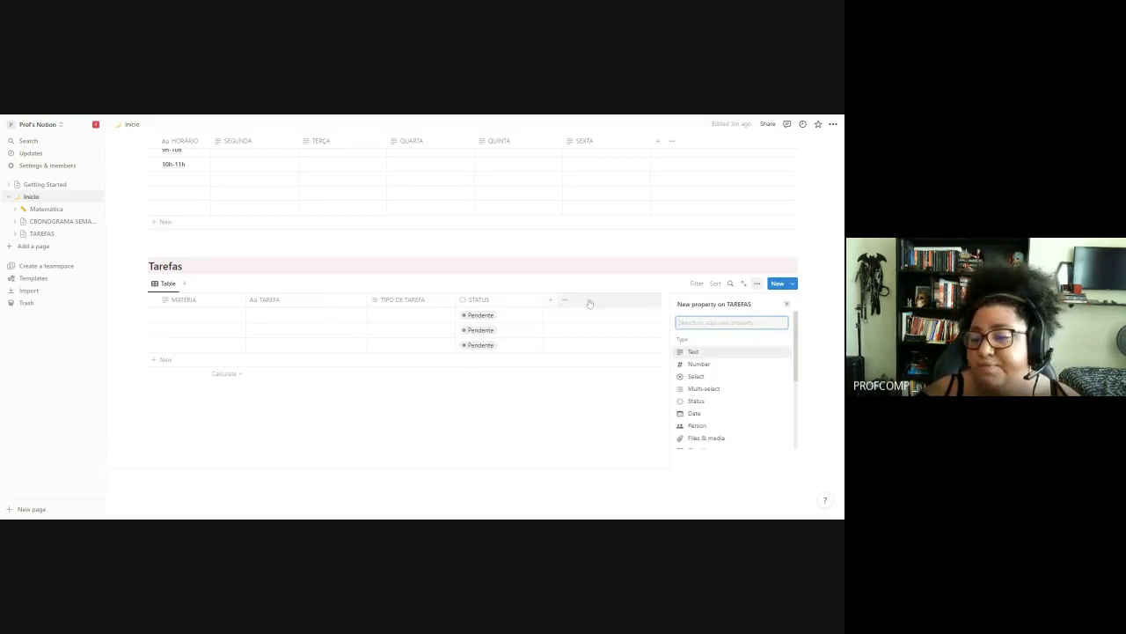
pyautogui.click(729, 412)
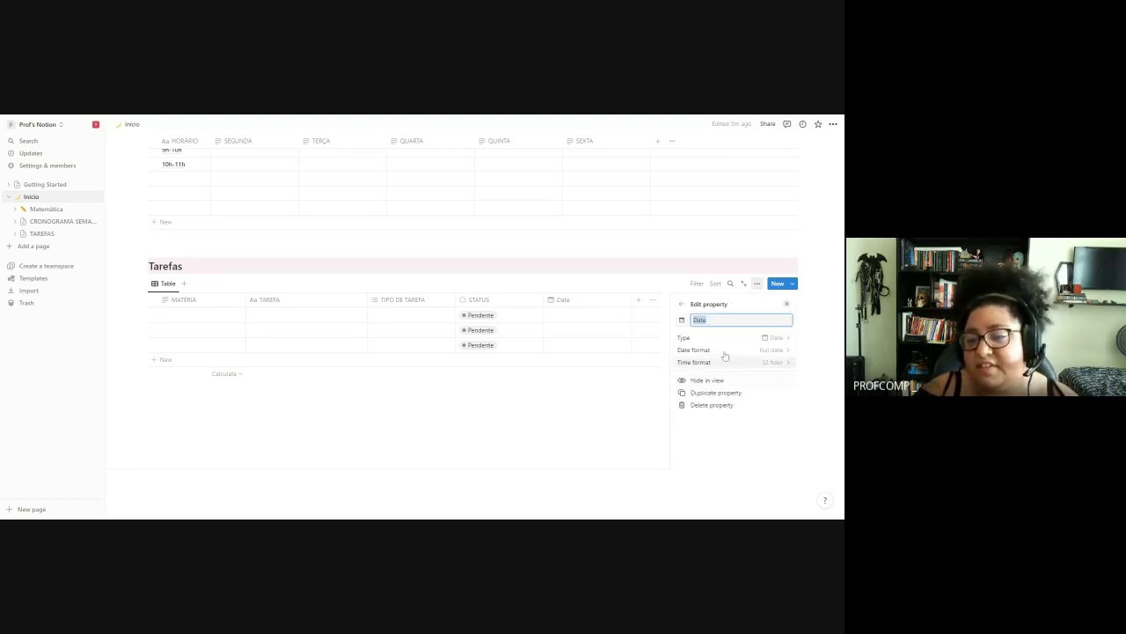
pyautogui.press('BackSpace')
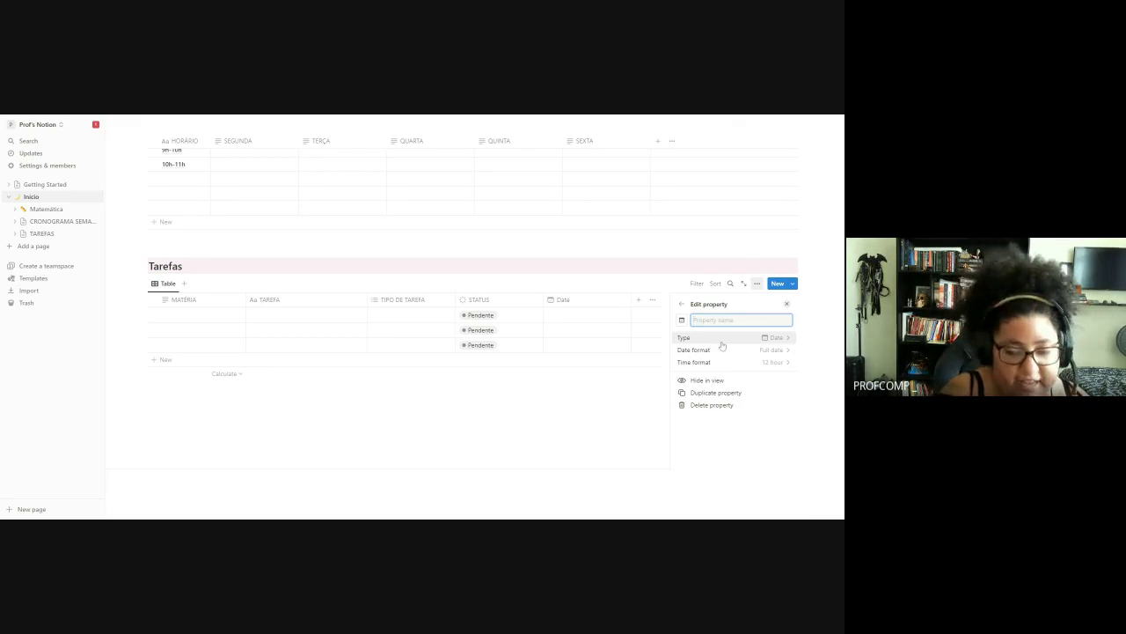
pyautogui.write('DATA')
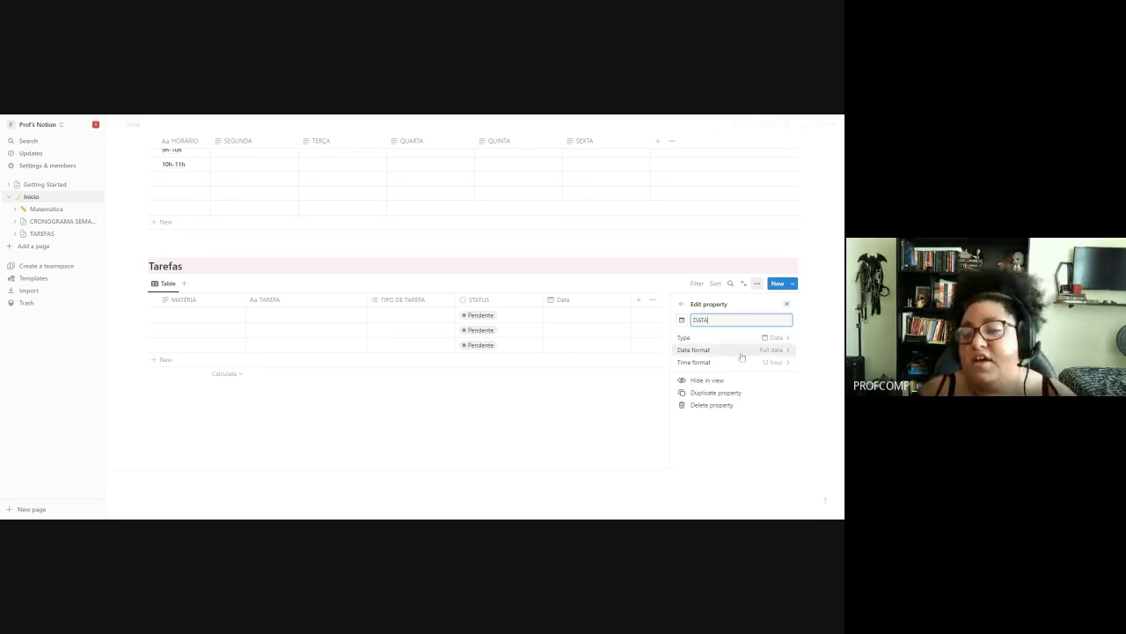
pyautogui.press('Return')
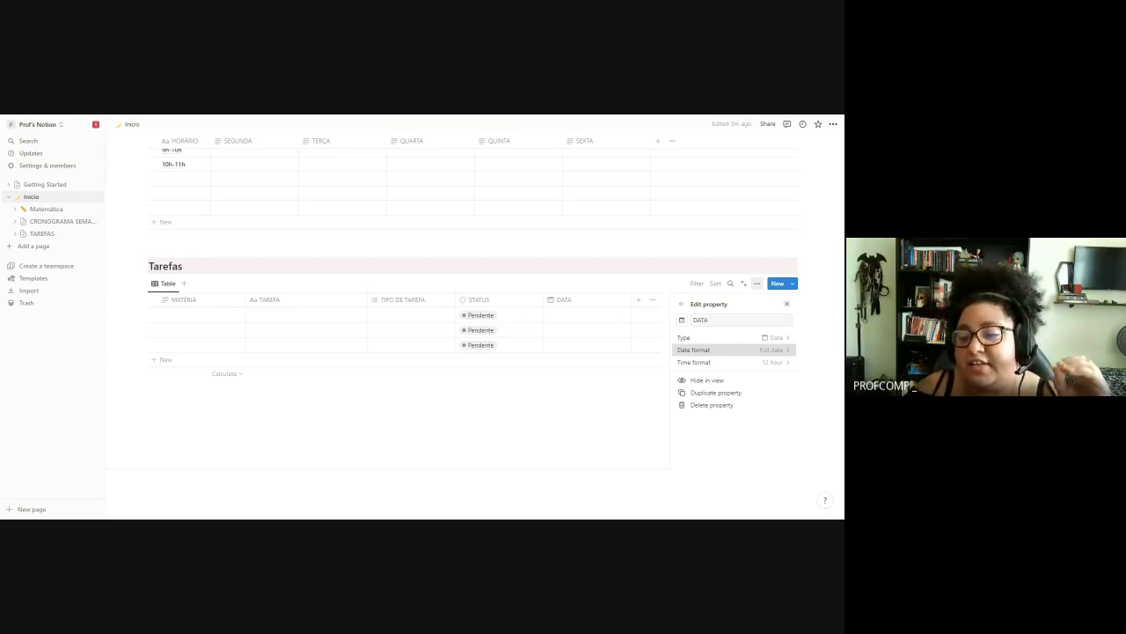
# - Set the DATA property's date format to Day/Month/Year and its time format to 24 hour
pyautogui.click(753, 351)
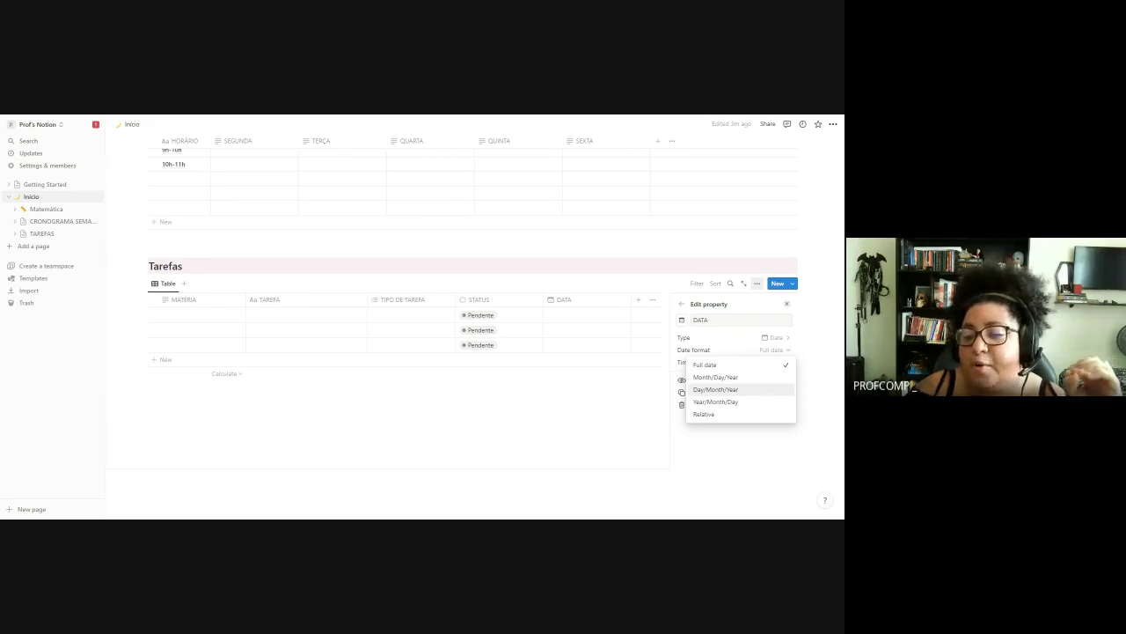
pyautogui.click(748, 389)
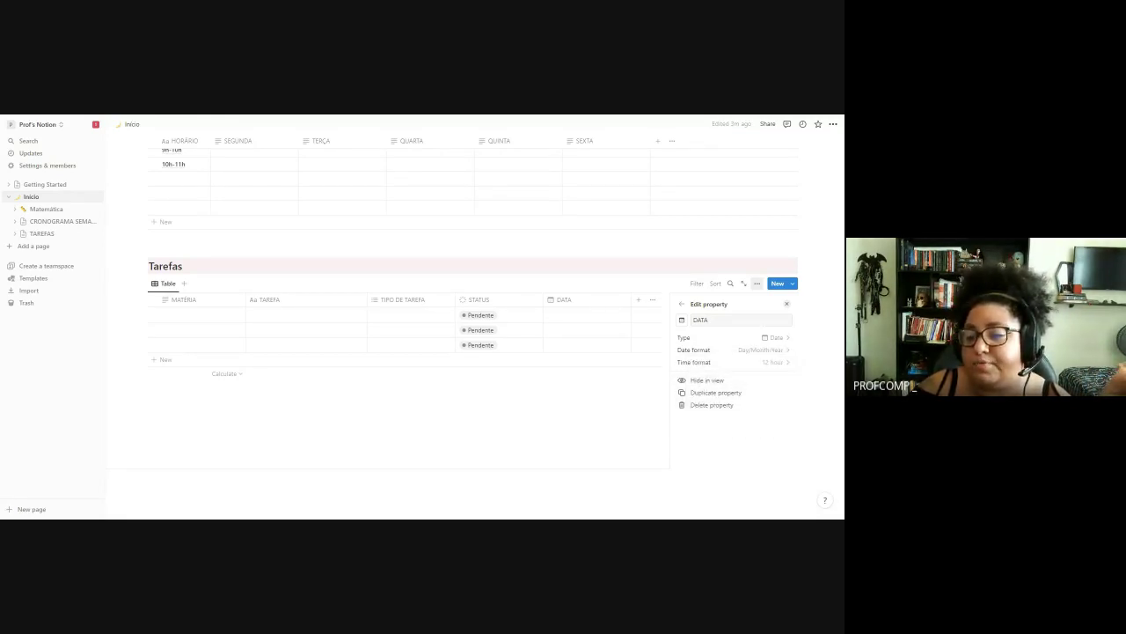
pyautogui.click(775, 364)
pyautogui.click(750, 394)
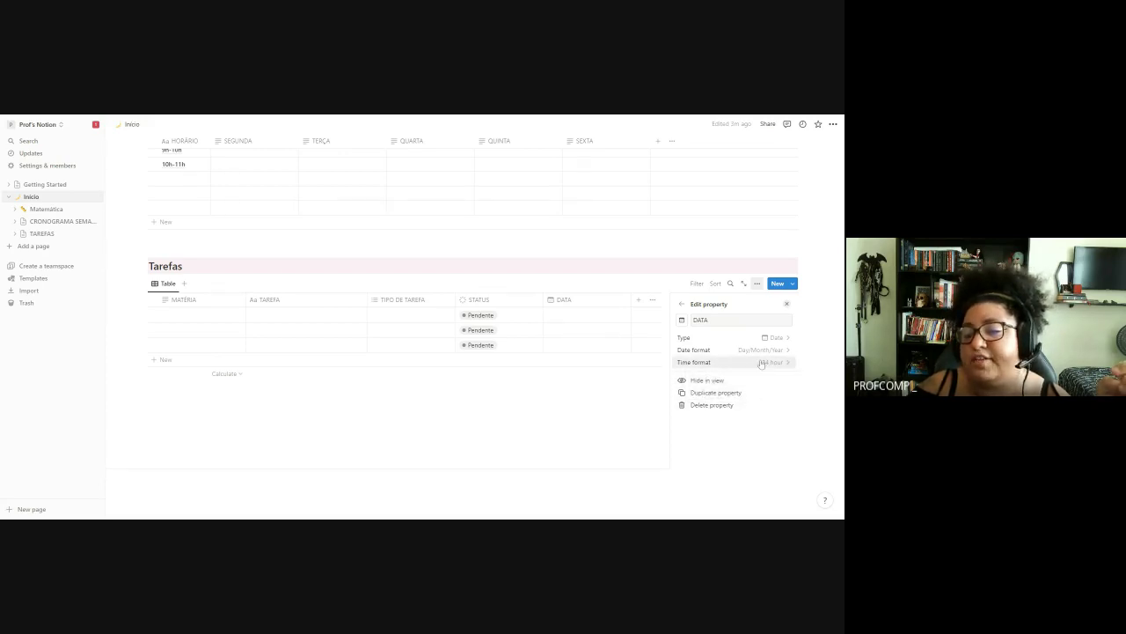
pyautogui.press('Escape')
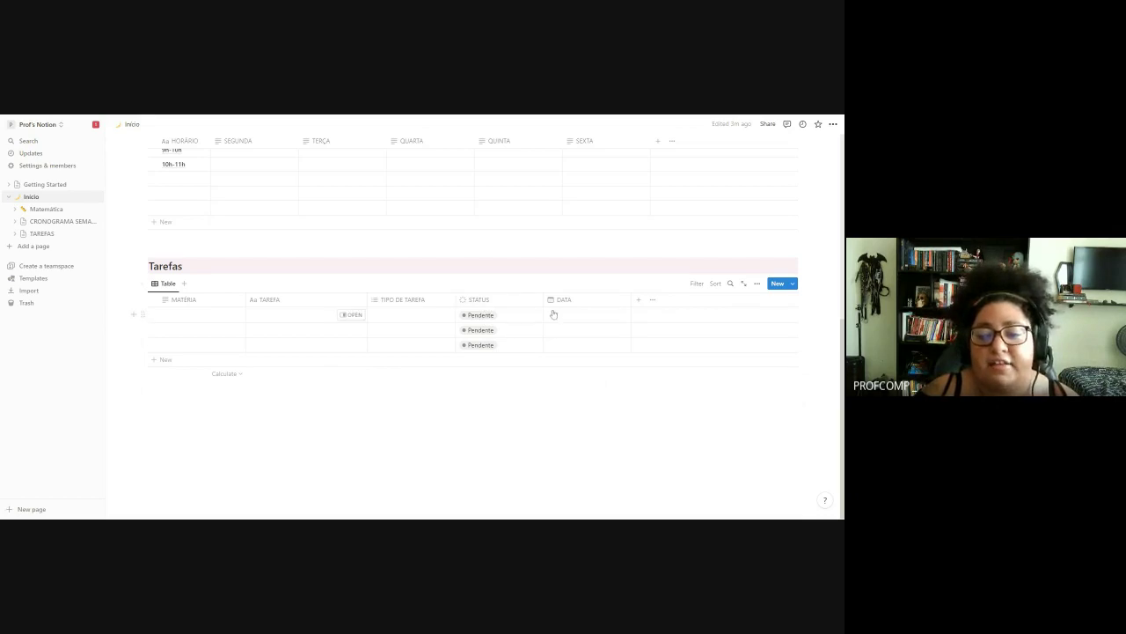
# - Move the DATA column before the STATUS column in the TAREFAS table
pyautogui.moveTo(579, 300); pyautogui.dragTo(493, 301)
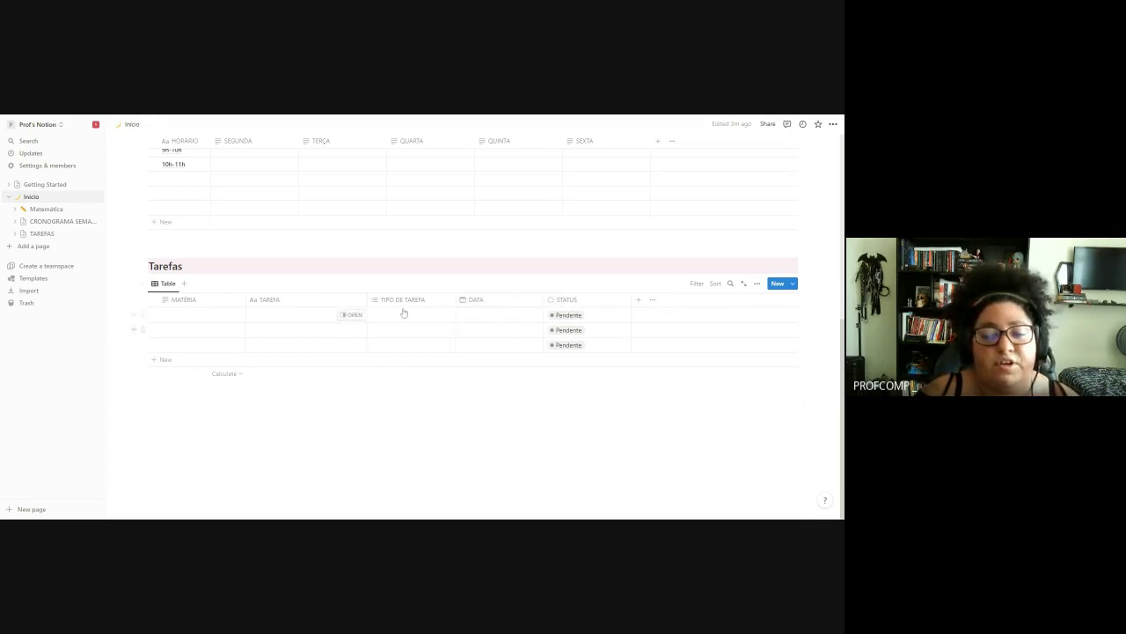
pyautogui.scroll(3, 293, 367)
pyautogui.scroll(-3, 295, 371)
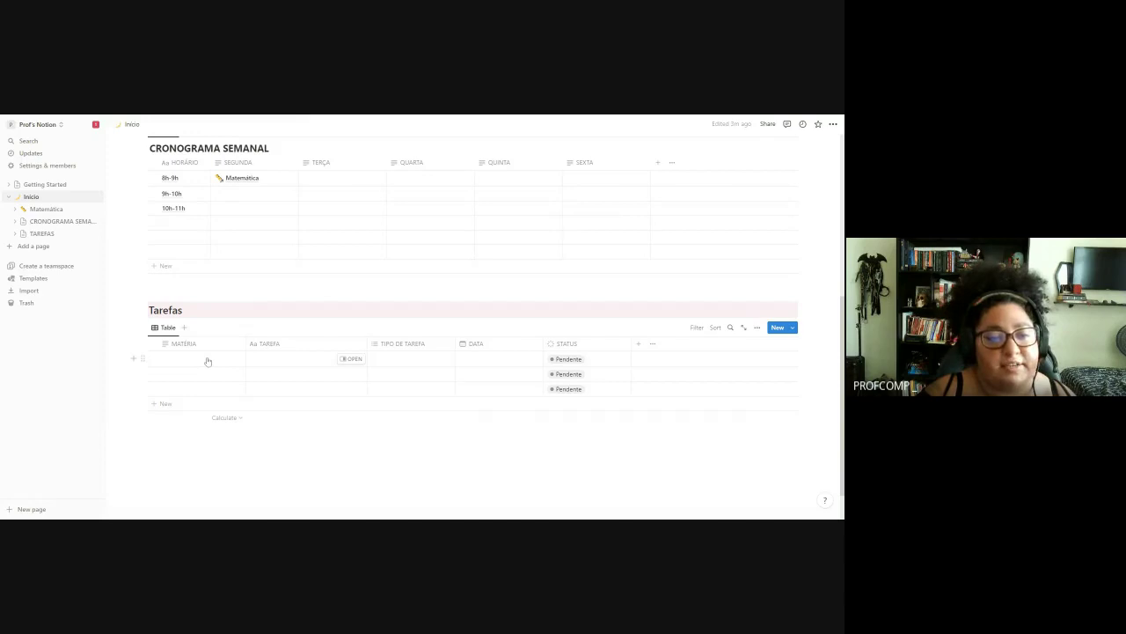
# - Open the Matemática page and insert a linked view of the existing TAREFAS database below the Tarefas de Matemática heading
pyautogui.scroll(5, 208, 360)
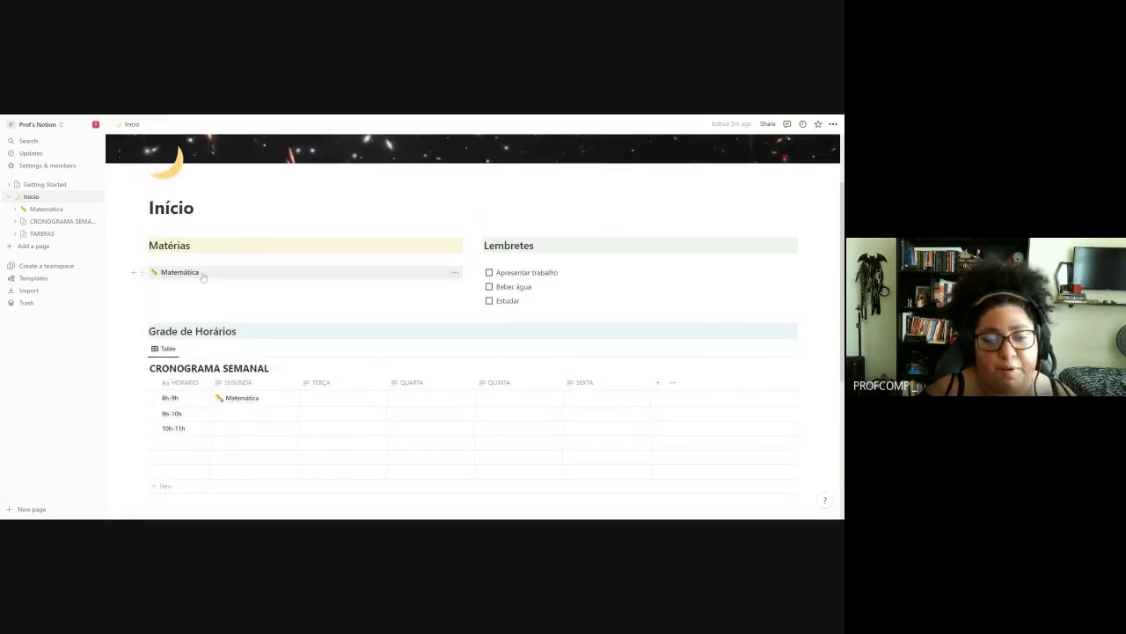
pyautogui.click(198, 273)
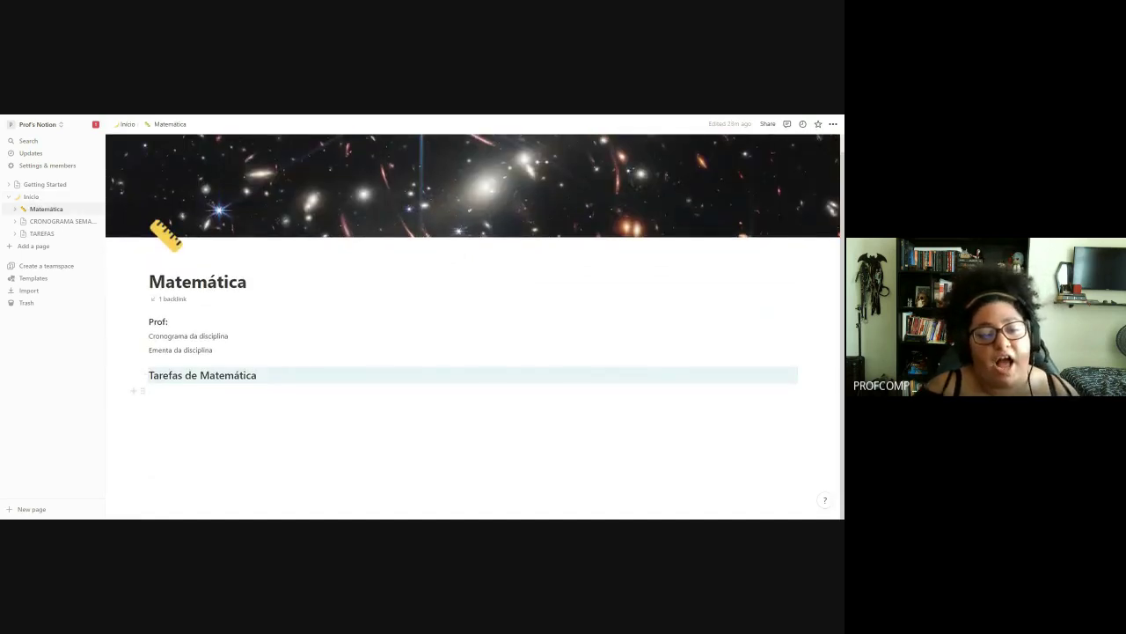
pyautogui.click(176, 391)
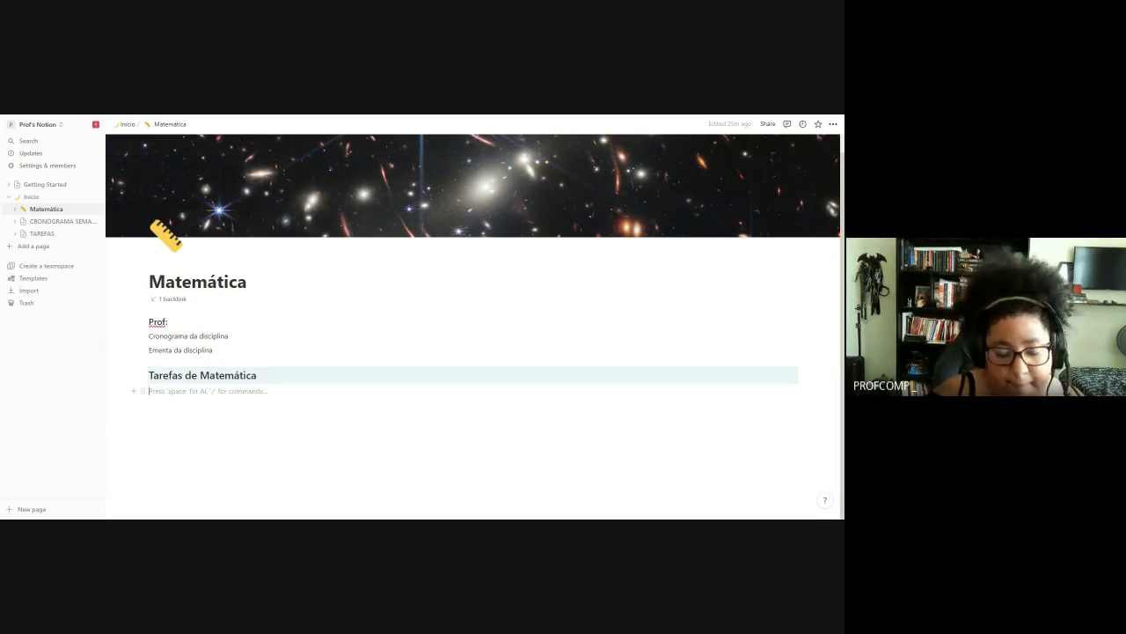
pyautogui.write('/')
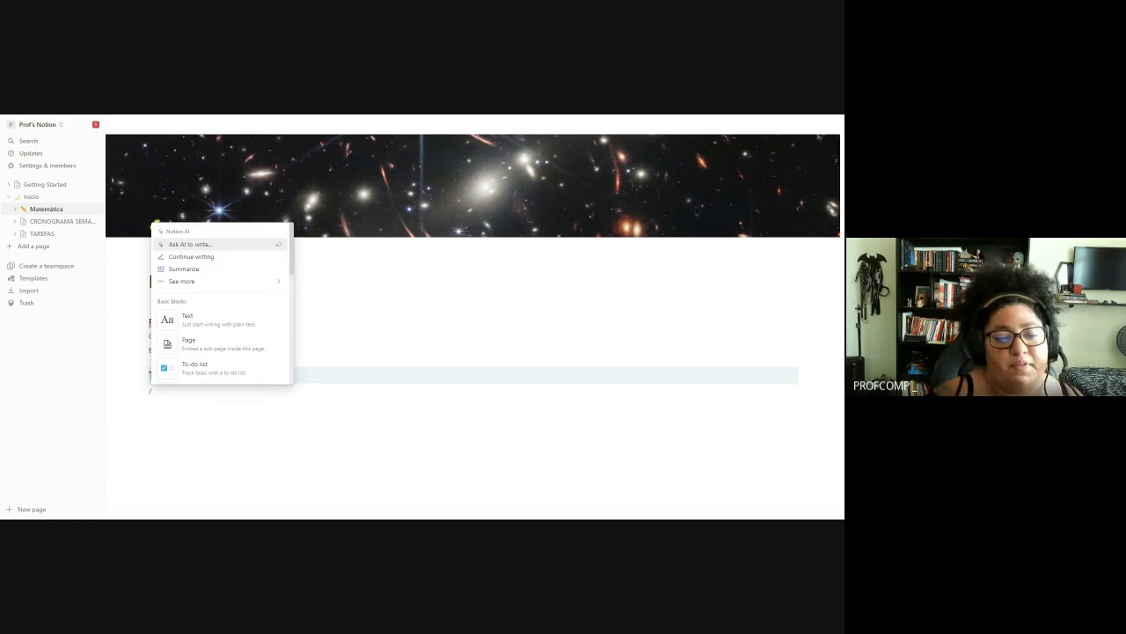
pyautogui.scroll(-5, 224, 336)
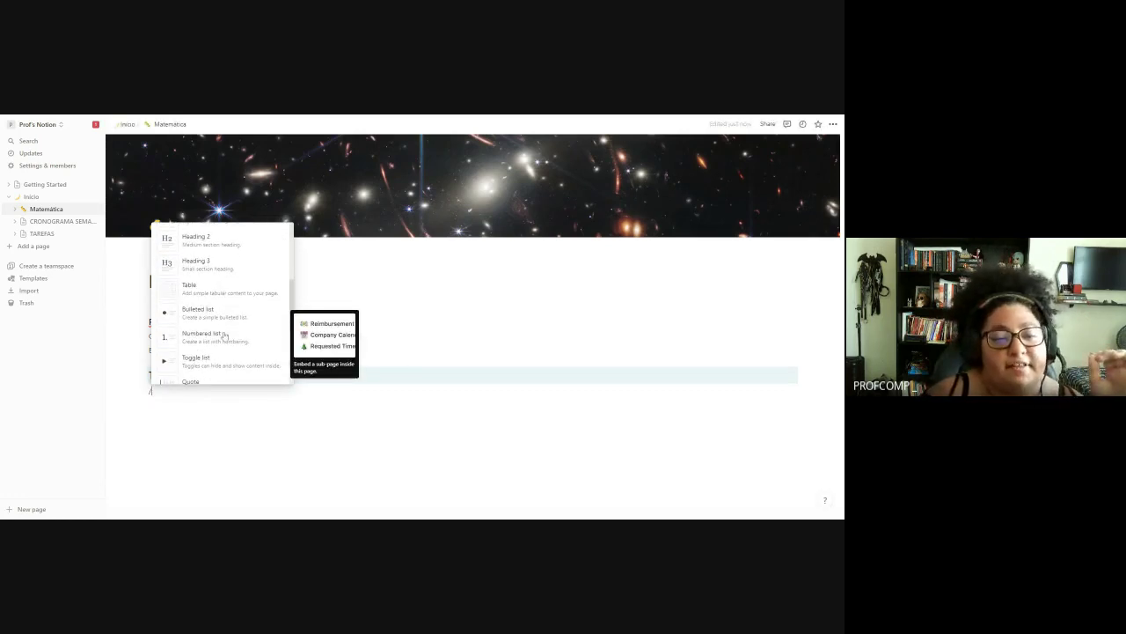
pyautogui.scroll(-5, 225, 336)
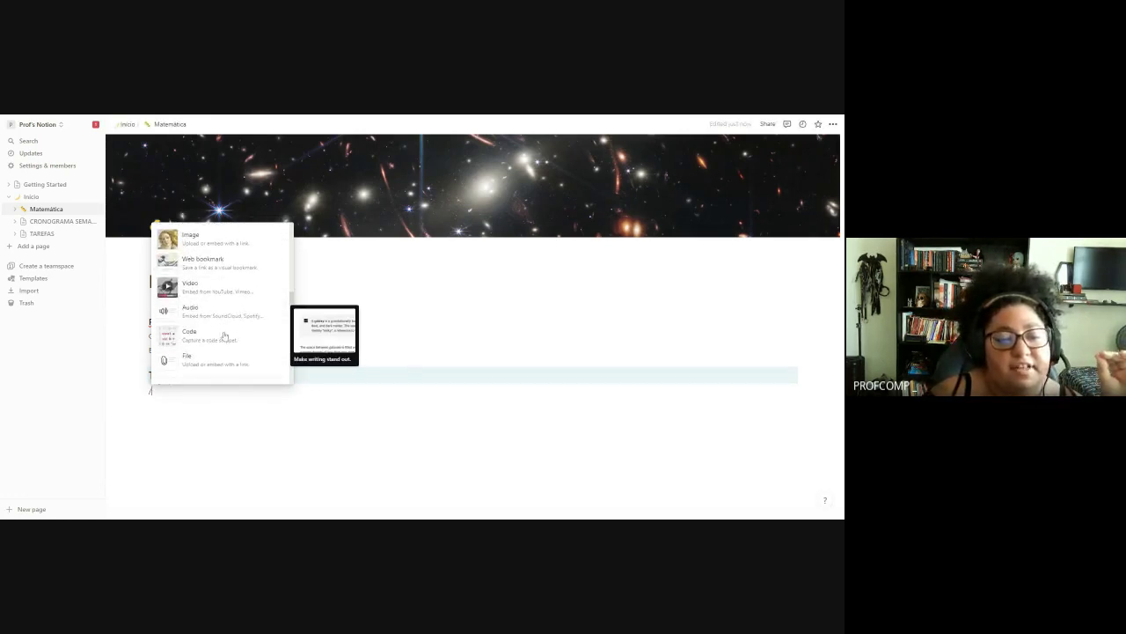
pyautogui.scroll(-1, 224, 336)
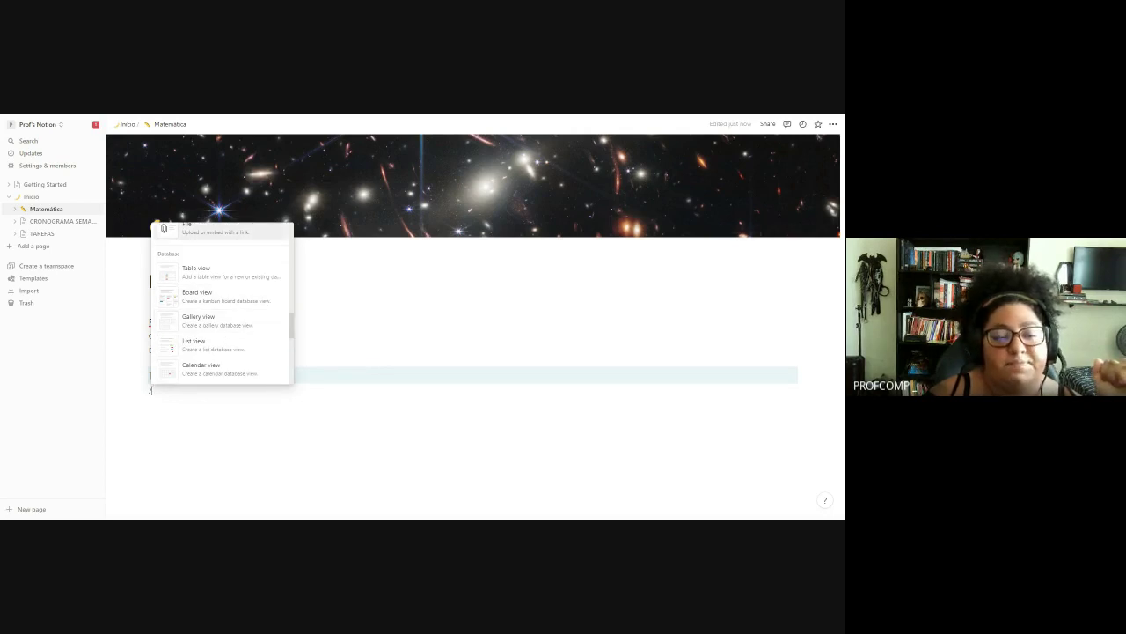
pyautogui.scroll(-1, 250, 321)
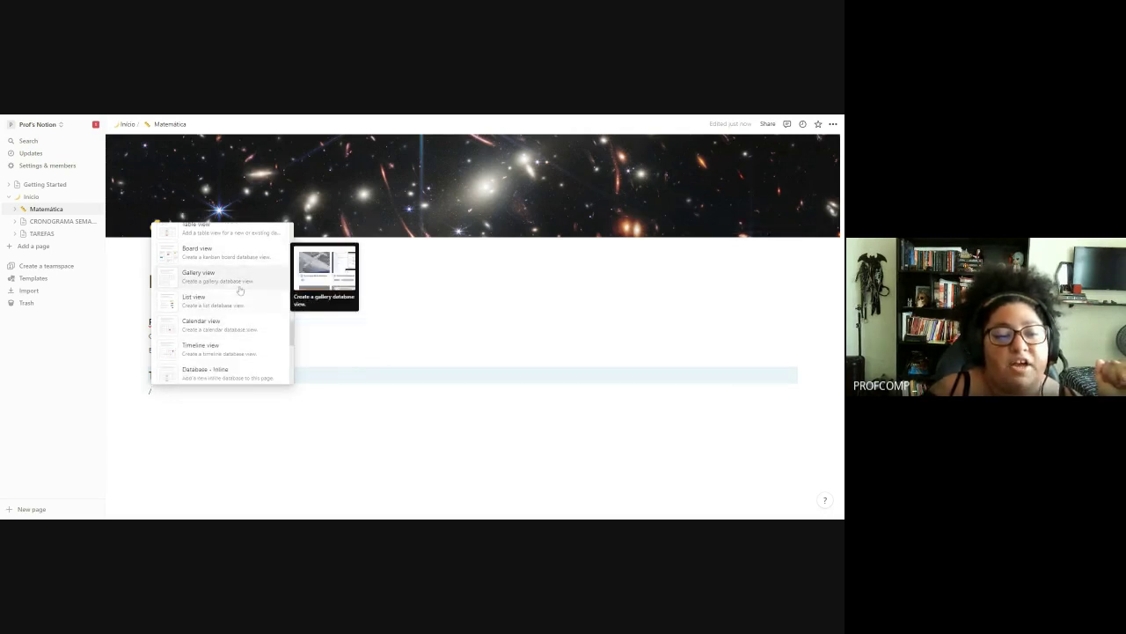
pyautogui.scroll(1, 239, 285)
pyautogui.scroll(-1, 238, 279)
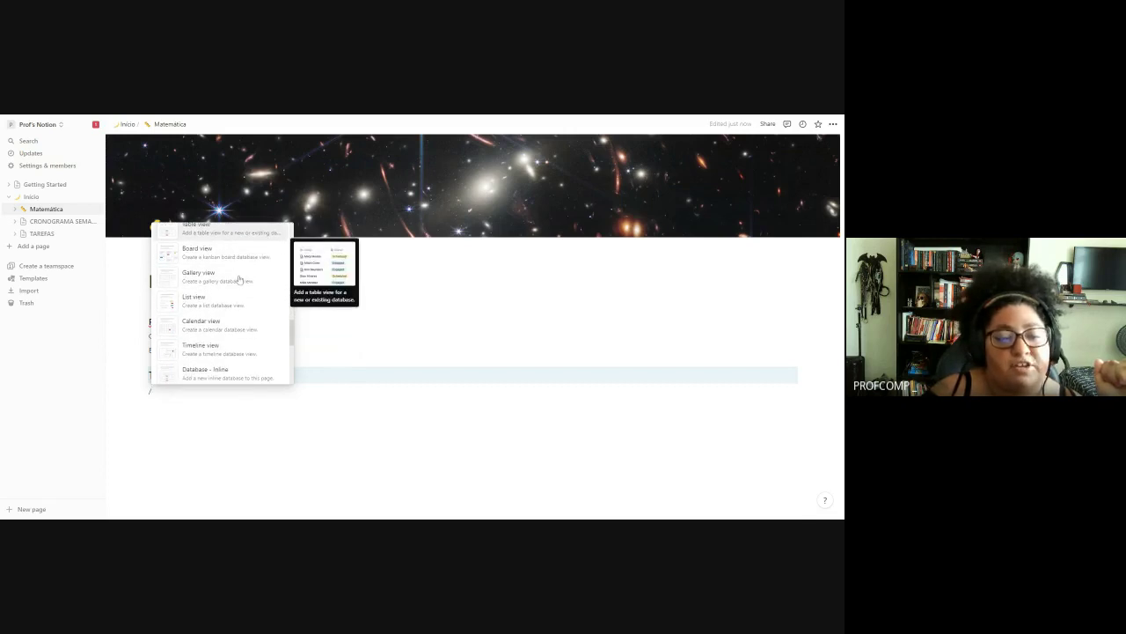
pyautogui.scroll(-1, 240, 290)
pyautogui.scroll(-1, 240, 291)
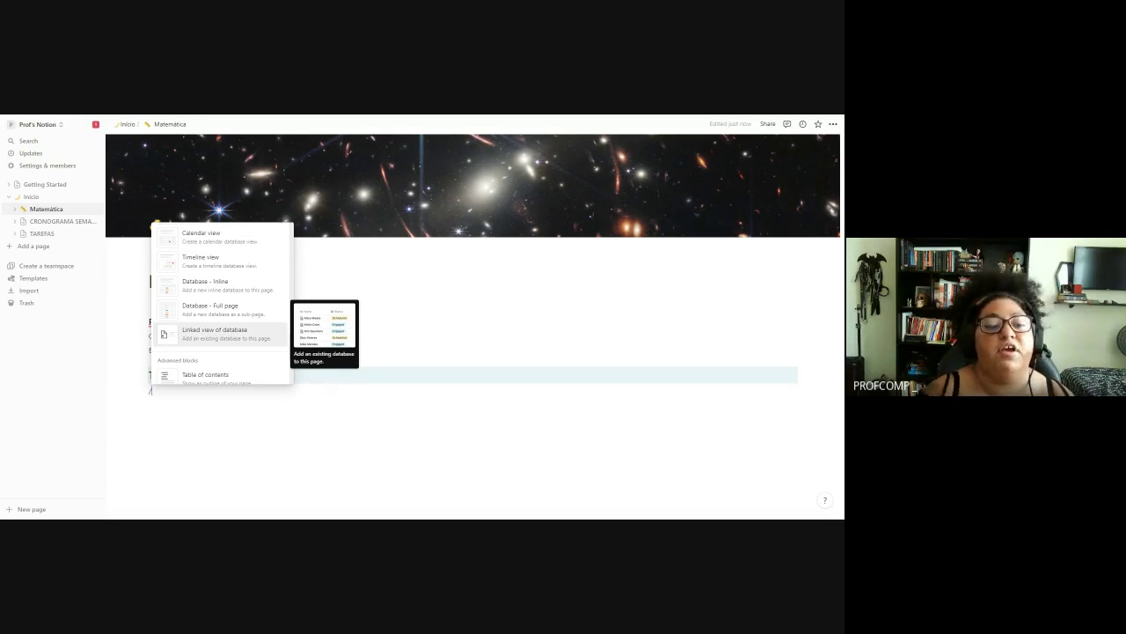
pyautogui.click(163, 334)
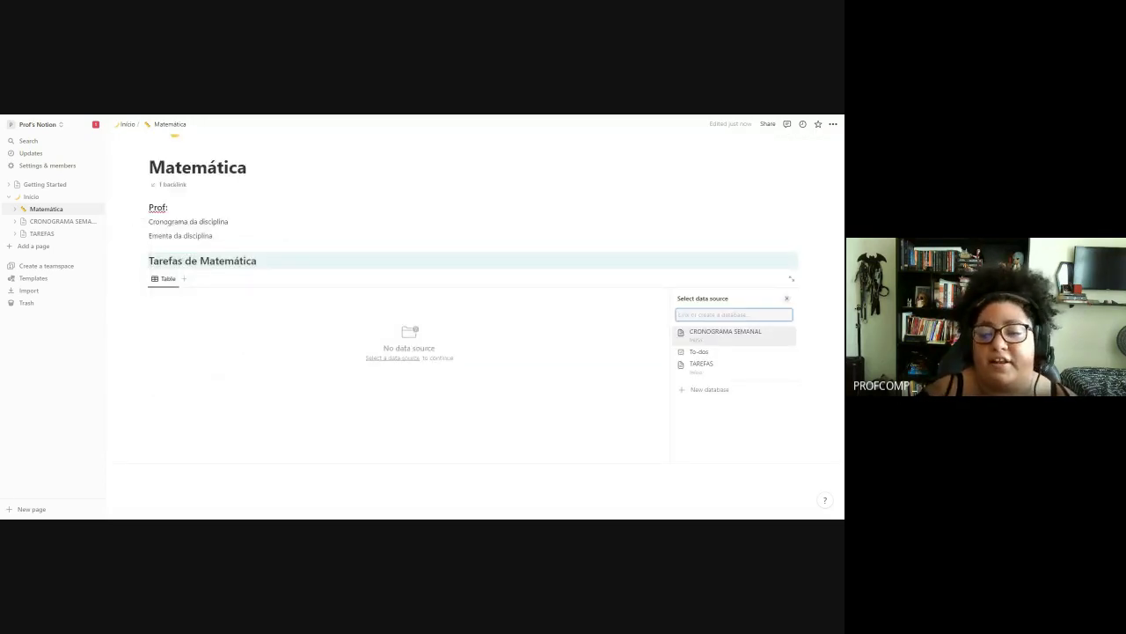
pyautogui.click(714, 385)
pyautogui.click(697, 314)
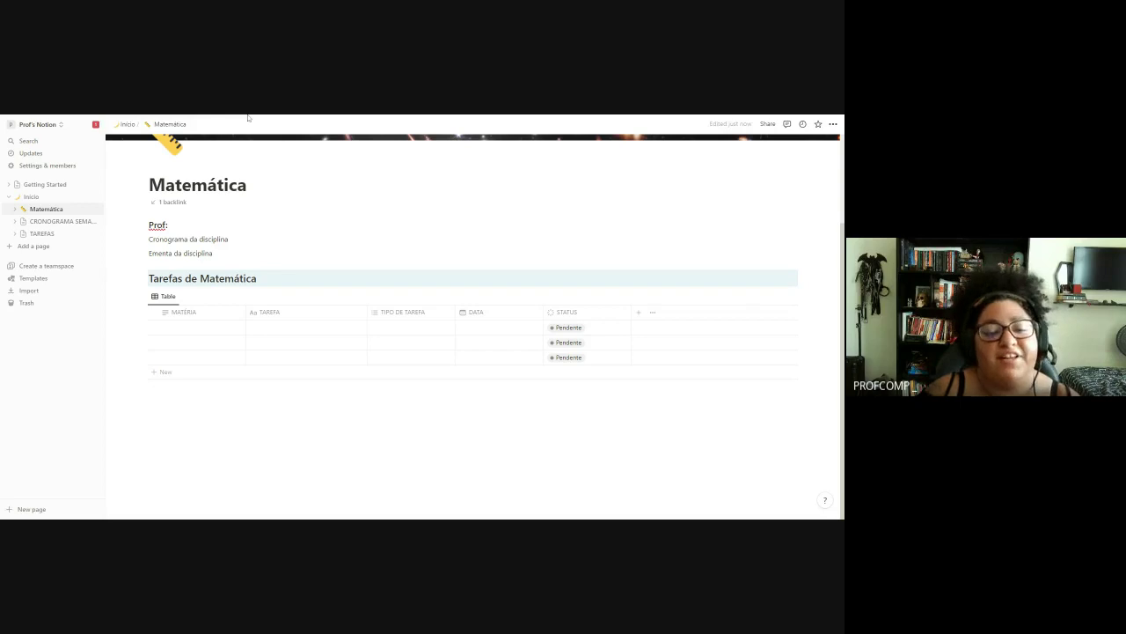
# - Fill the MATÉRIA cell of the first task row with a mention linking to the Matemática page
pyautogui.click(205, 334)
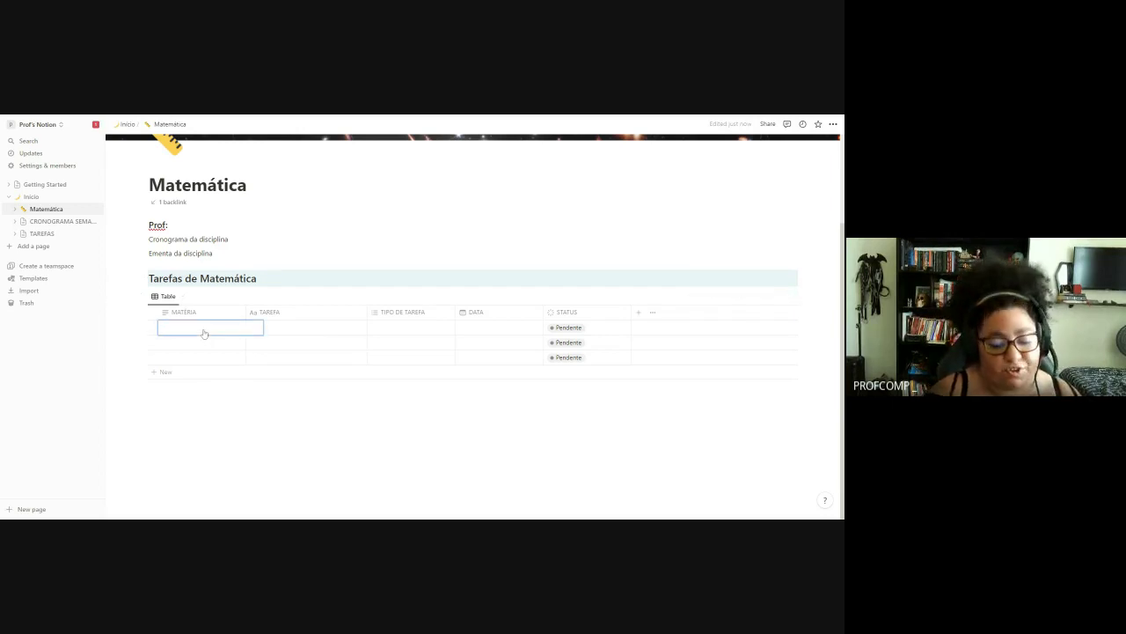
pyautogui.write('@')
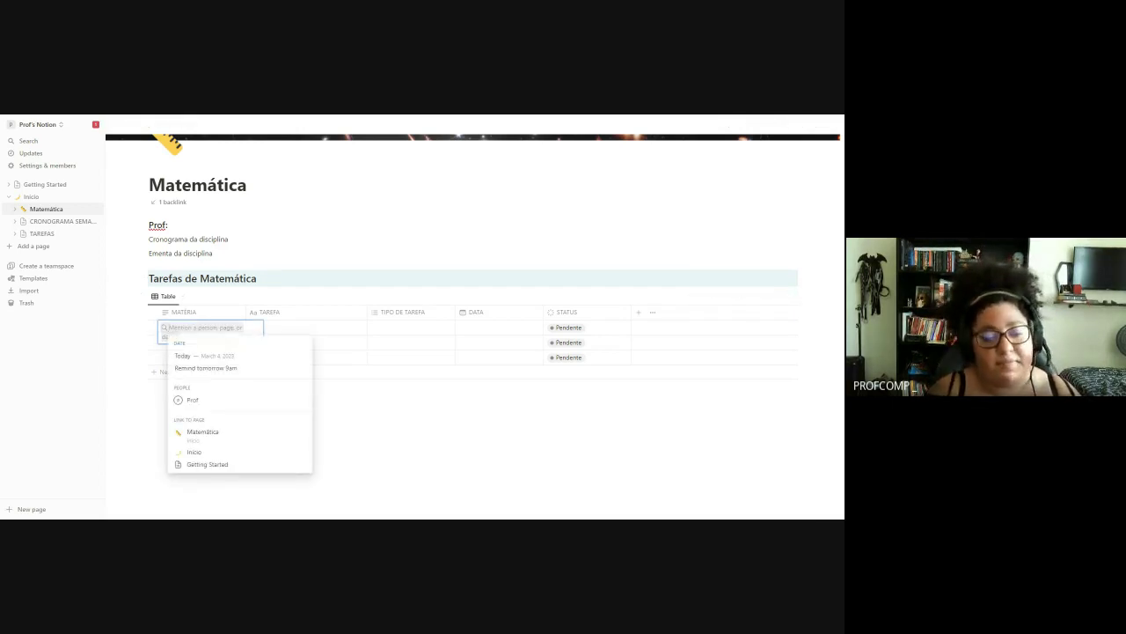
pyautogui.write('mATENM')
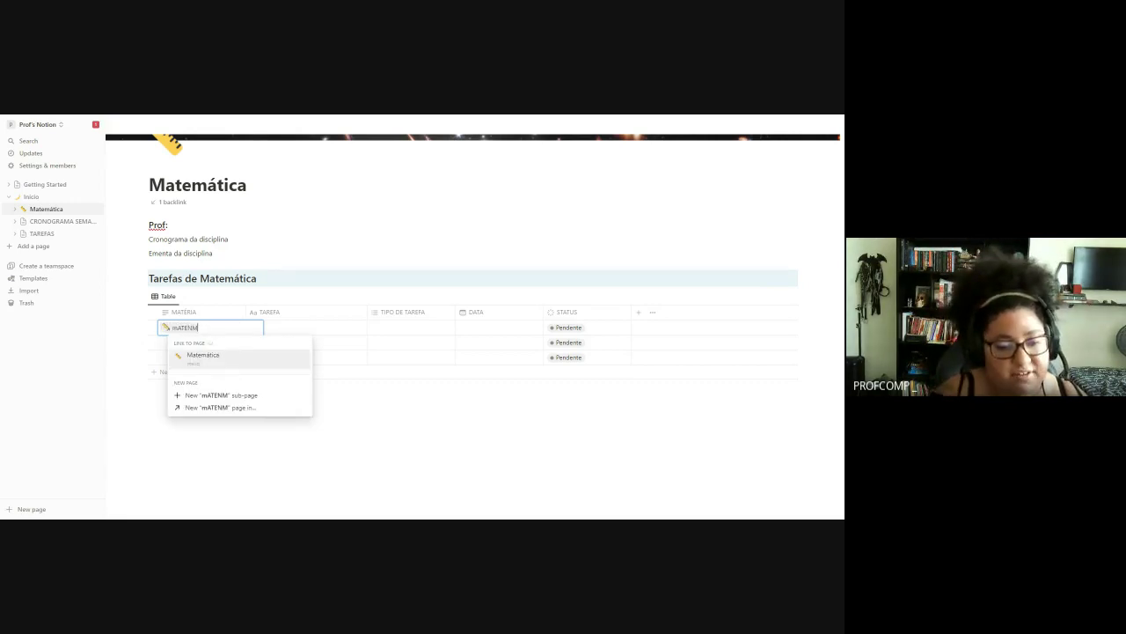
pyautogui.press('BackSpace')
pyautogui.press('BackSpace')
pyautogui.press('BackSpace')
pyautogui.press('BackSpace')
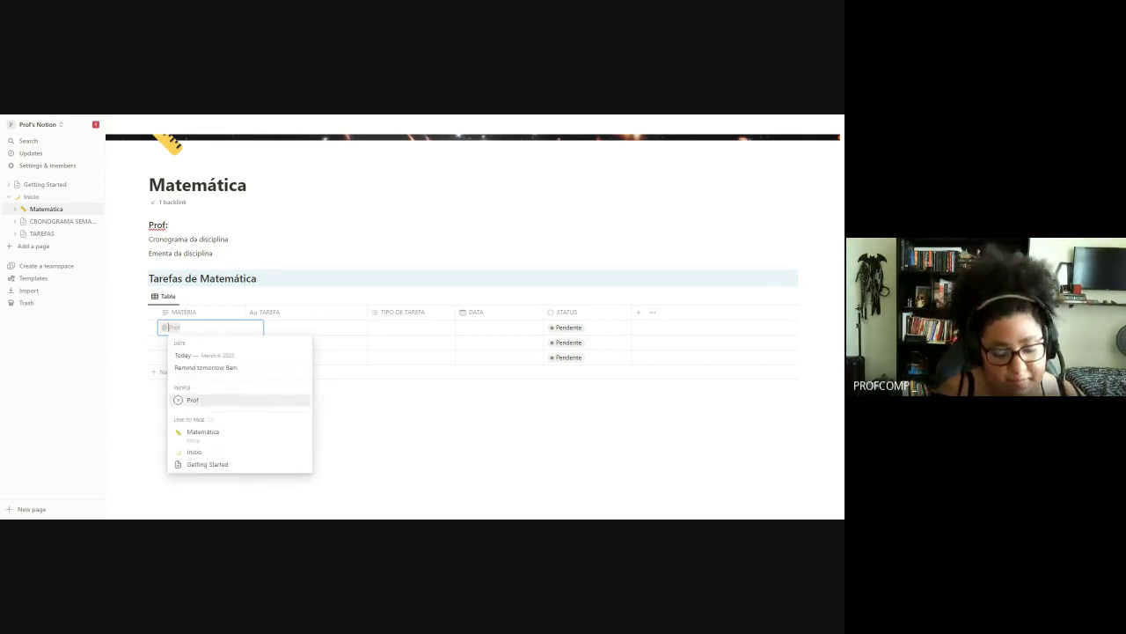
pyautogui.press('Down')
pyautogui.press('Down')
pyautogui.press('Down')
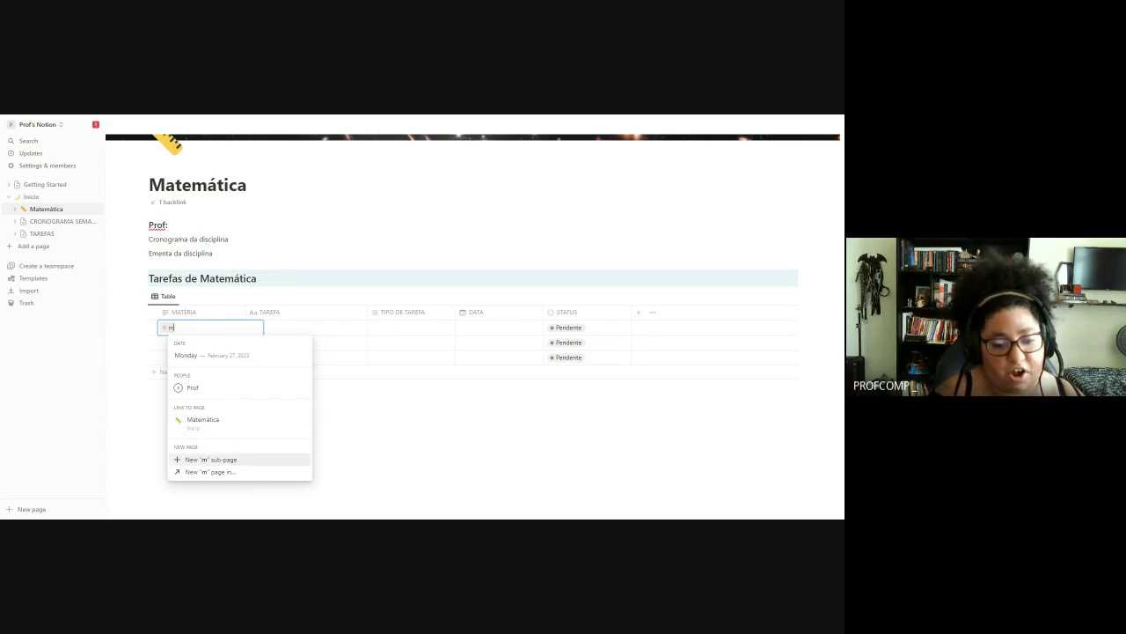
pyautogui.press('Up')
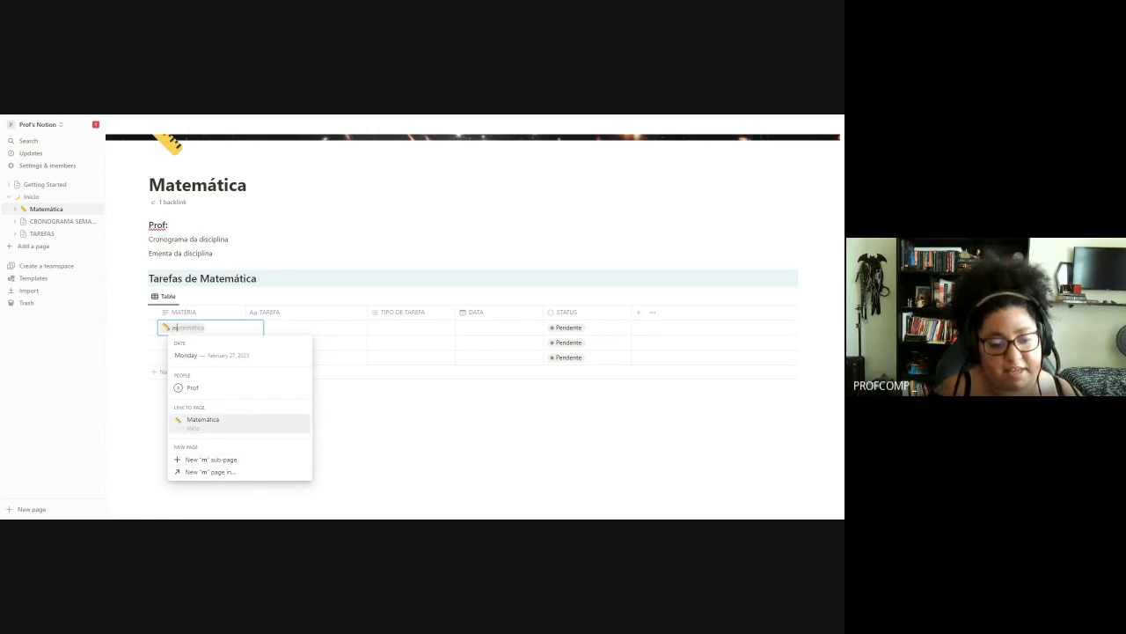
pyautogui.click(239, 431)
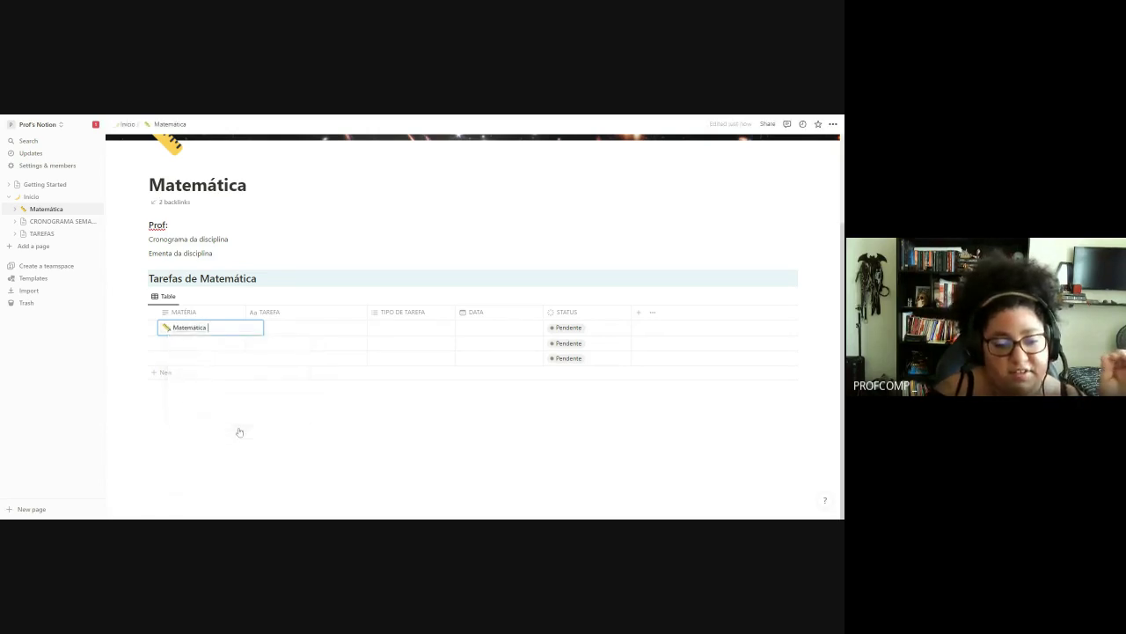
# - Enter Lista 1 as the first row's TAREFA and open that row's TIPO DE TAREFA cell for editing
pyautogui.click(287, 328)
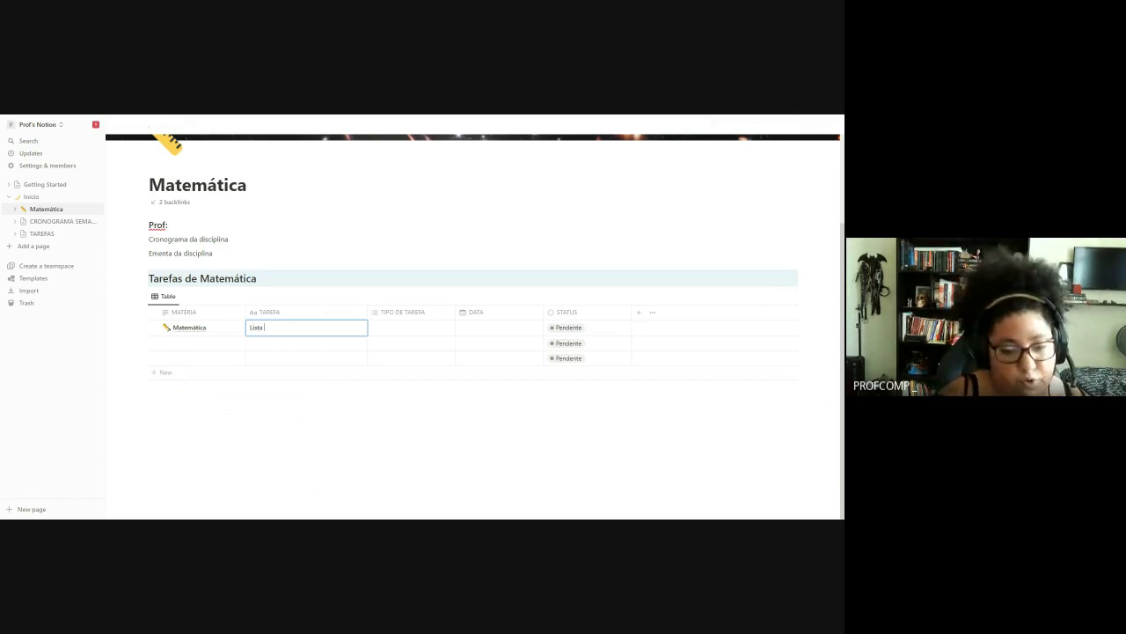
pyautogui.press('Return')
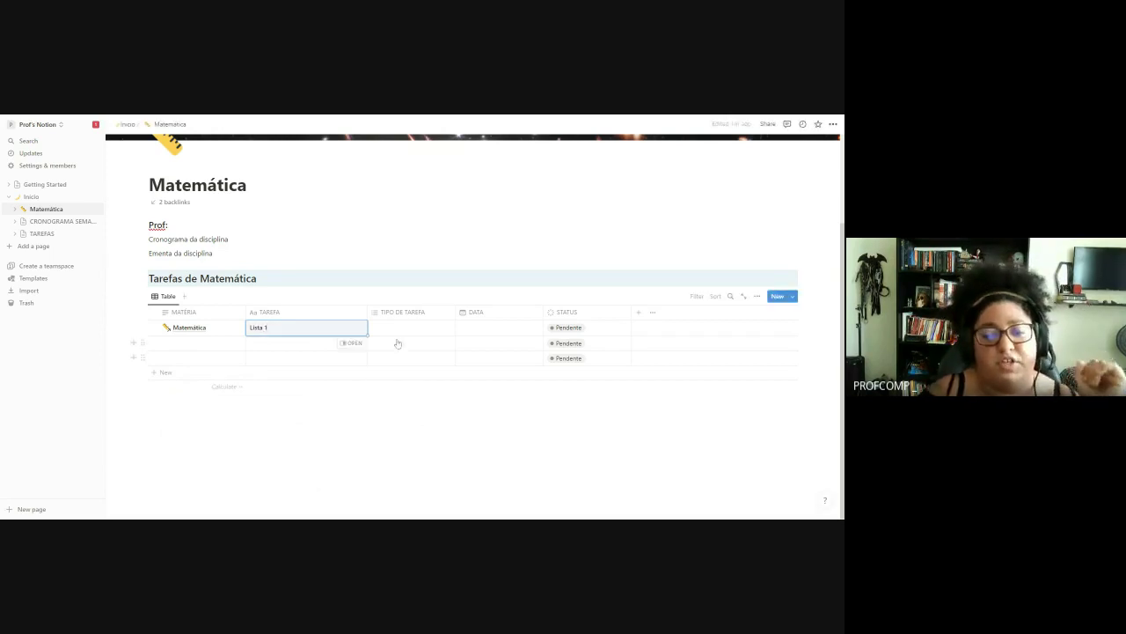
pyautogui.click(391, 332)
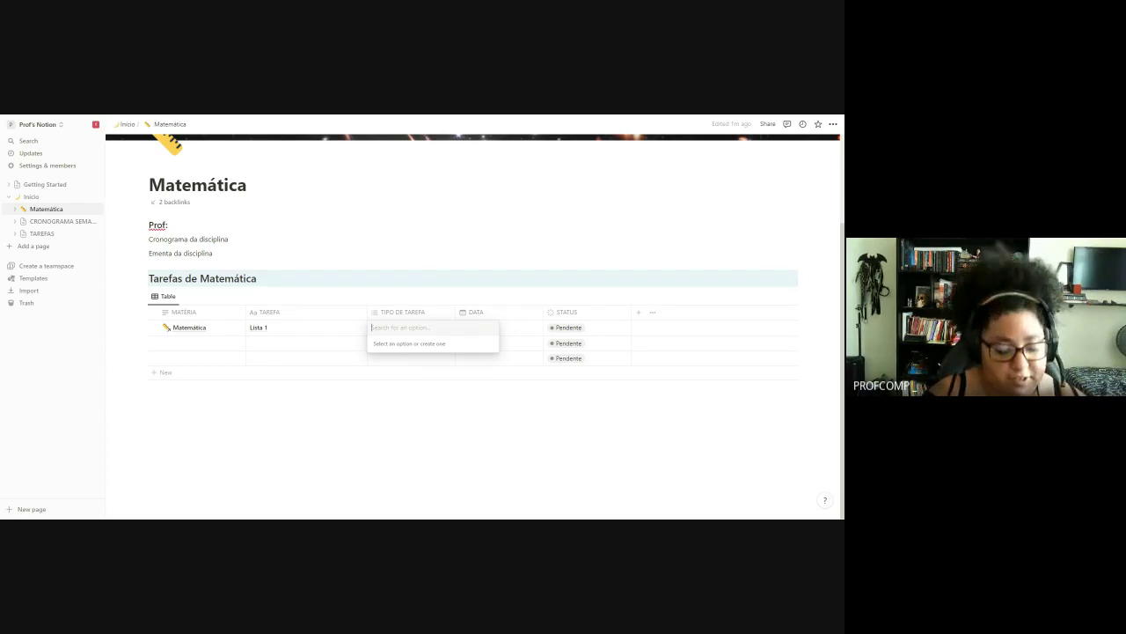
# - Create the task type option "Exercício" and assign it to the Lista 1 row
pyautogui.write('Exerc')
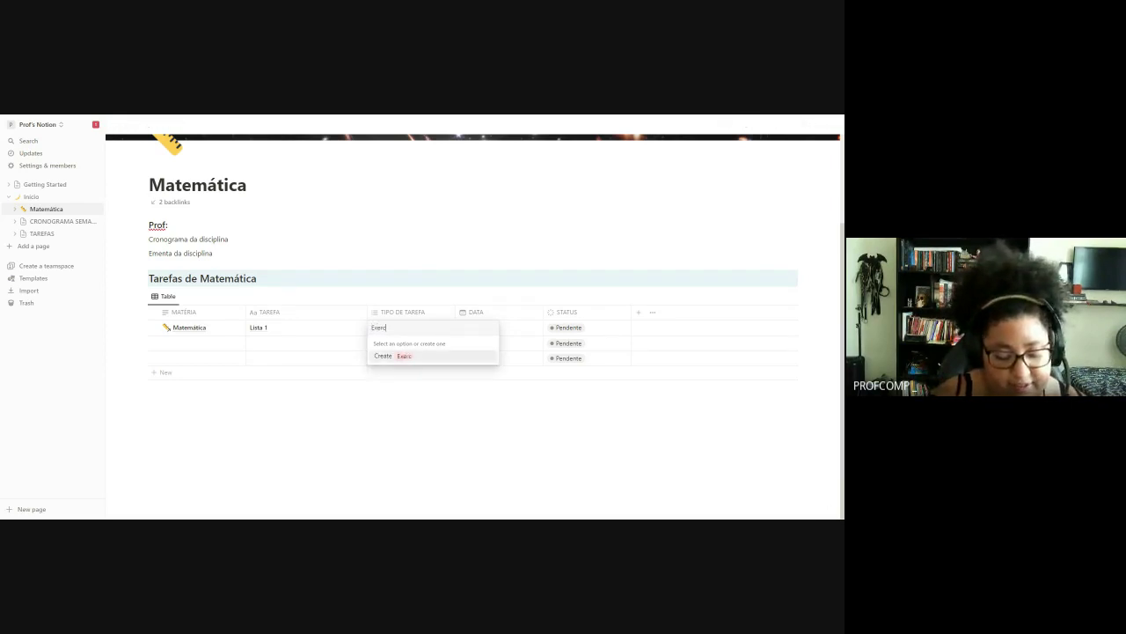
pyautogui.write('ício')
pyautogui.press('Return')
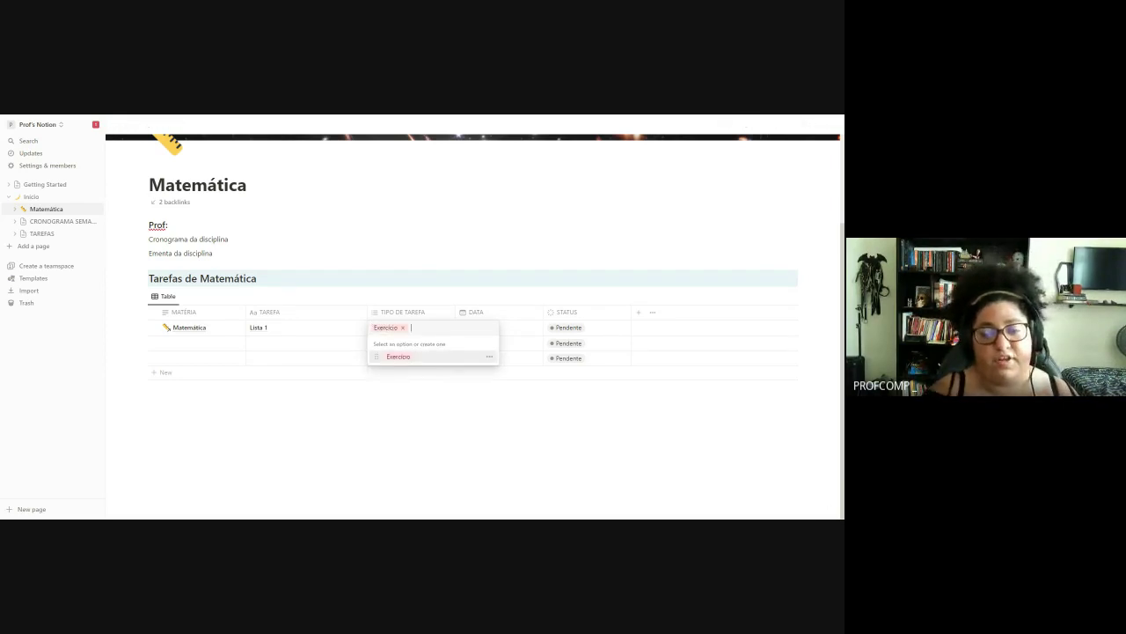
pyautogui.press('Escape')
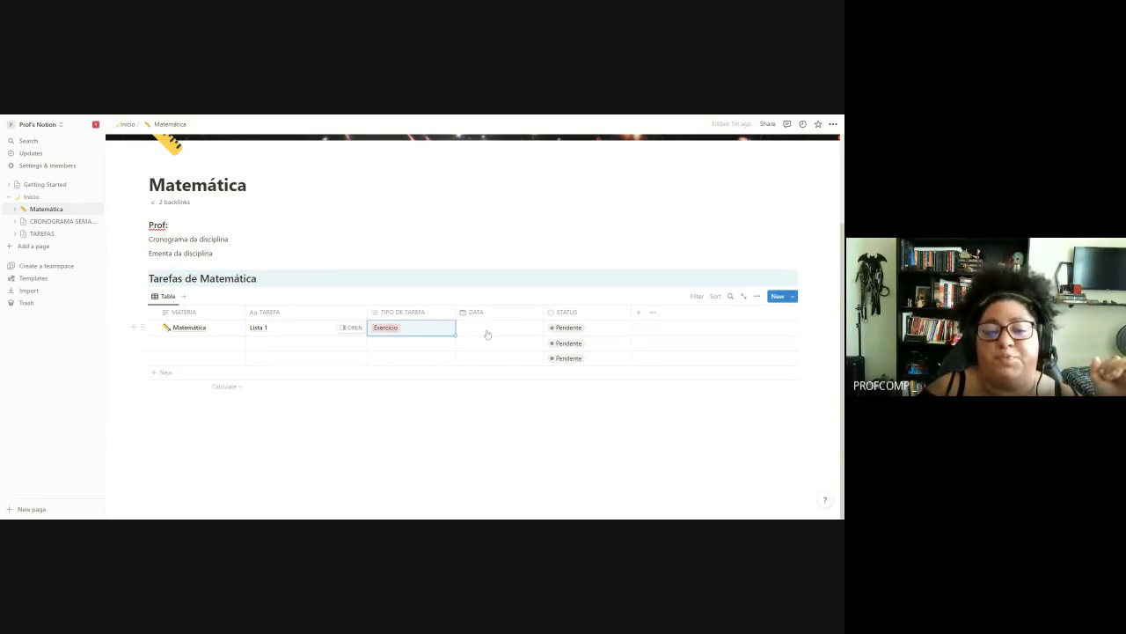
# - Set the date of the Lista 1 task to 10/03/2023
pyautogui.click(484, 331)
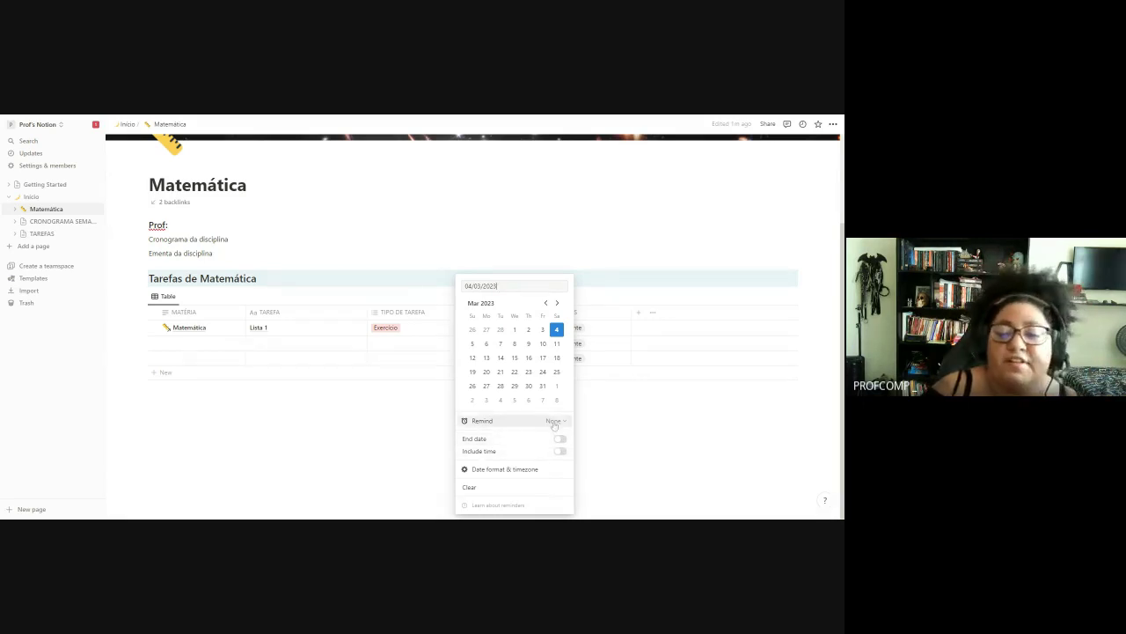
pyautogui.click(542, 343)
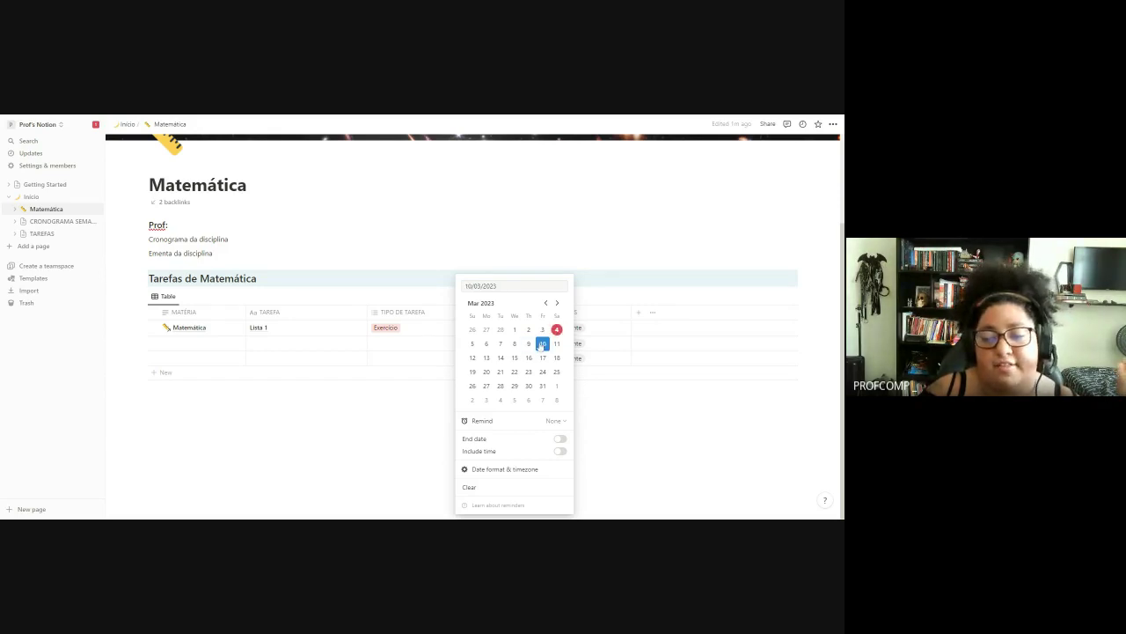
pyautogui.click(606, 429)
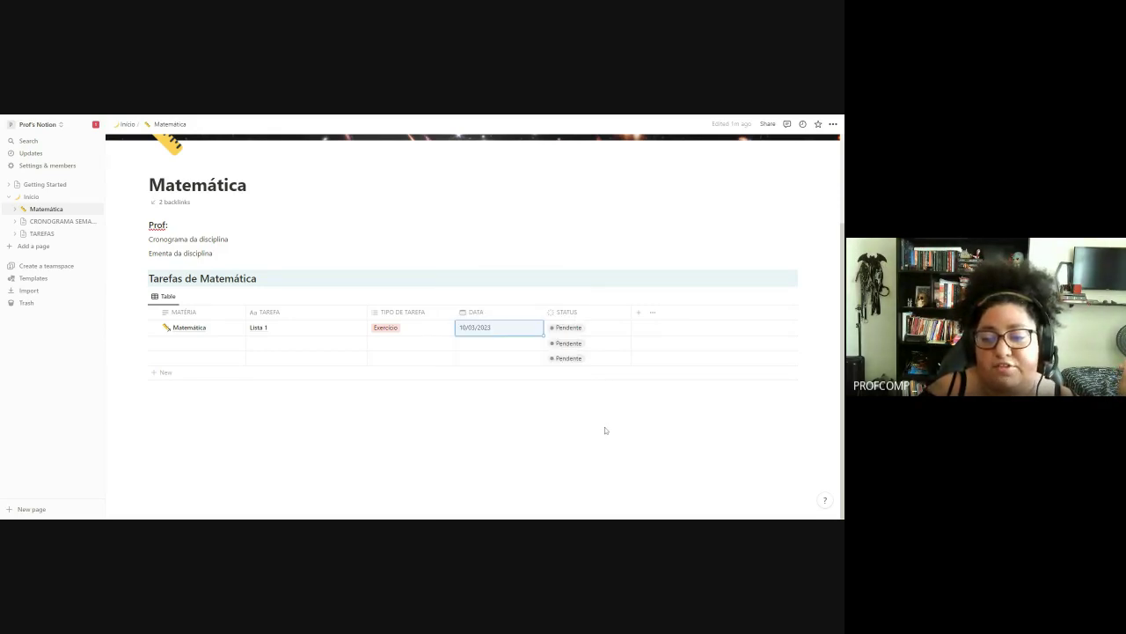
# - Set the status of the Lista 1 task to "Em andamento"
pyautogui.click(572, 330)
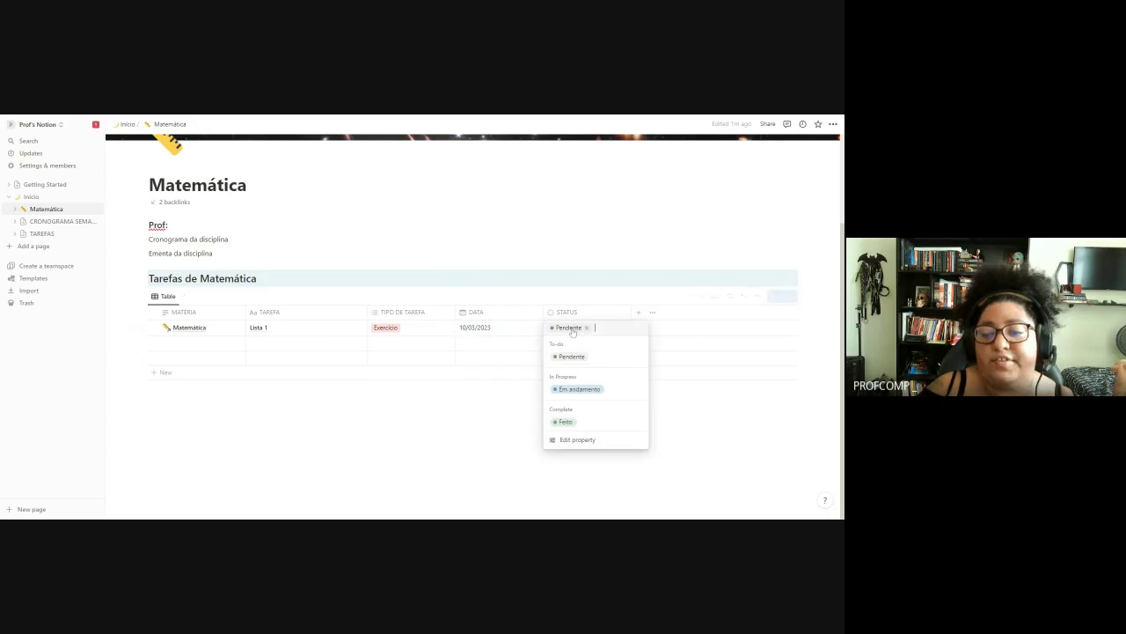
pyautogui.click(587, 389)
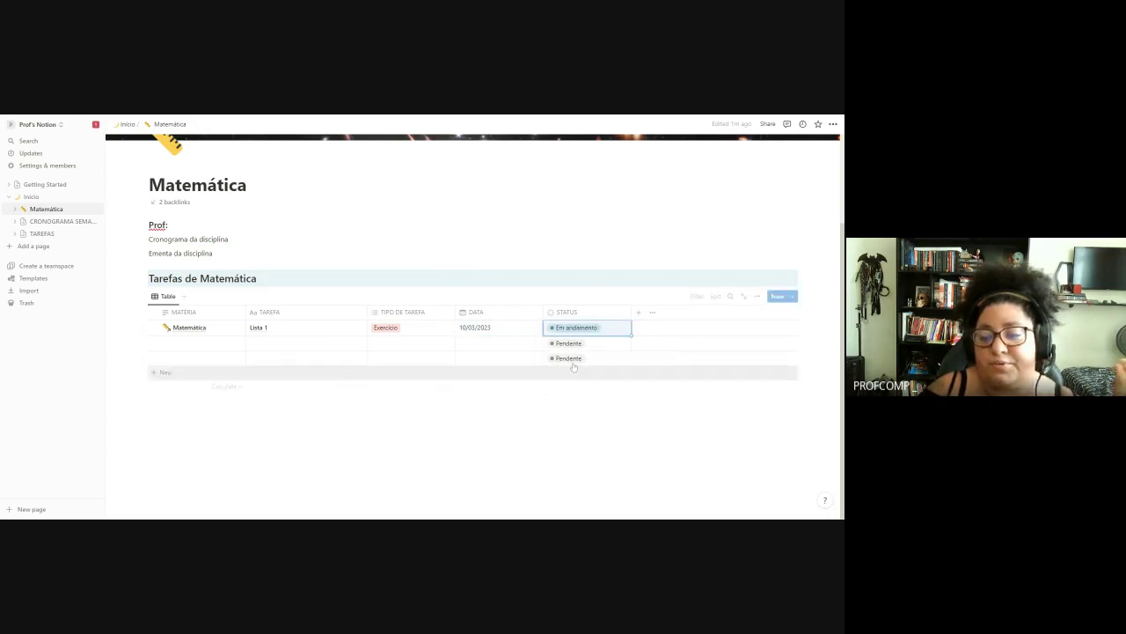
pyautogui.click(566, 331)
pyautogui.click(572, 357)
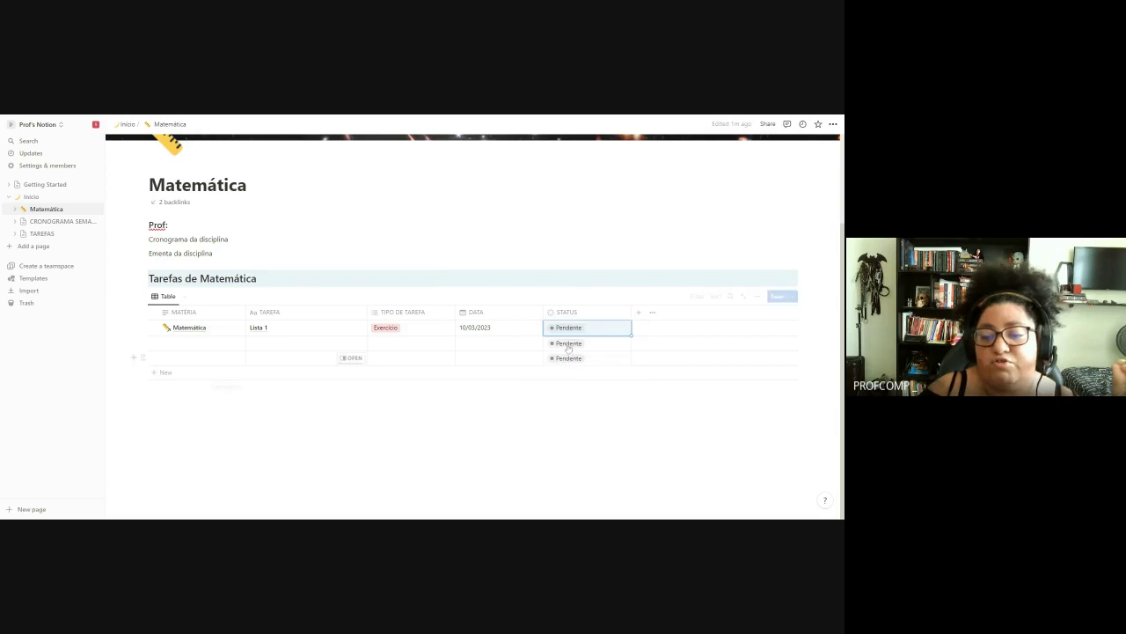
pyautogui.click(561, 328)
pyautogui.click(581, 389)
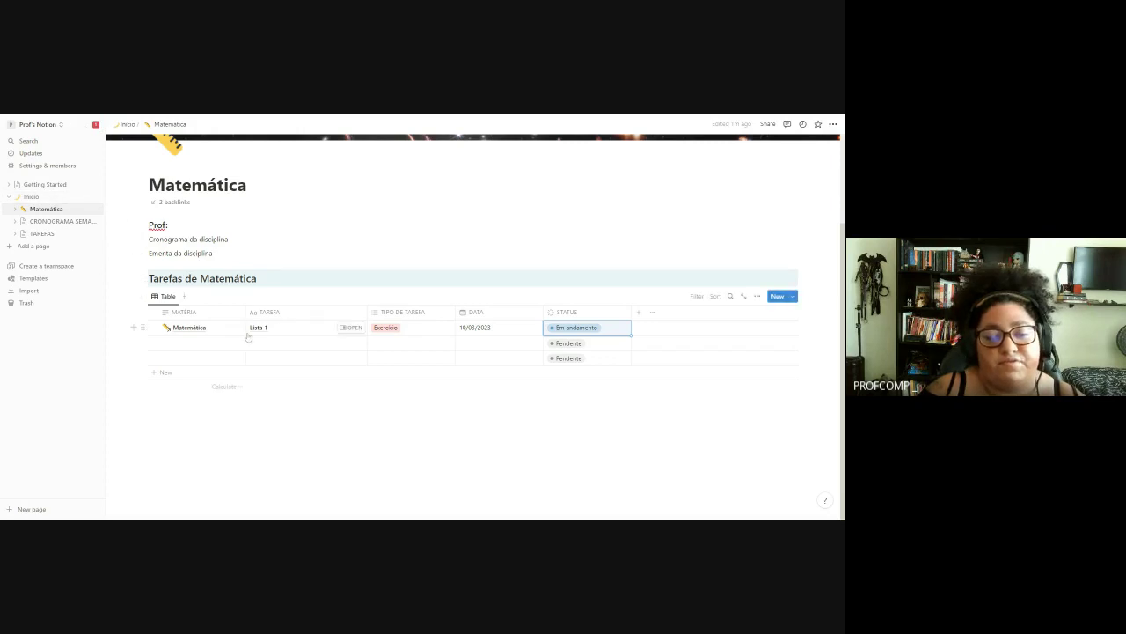
# - Open the Início page and review its weekly schedule and Tarefas table for the Lista 1 entry
pyautogui.click(65, 197)
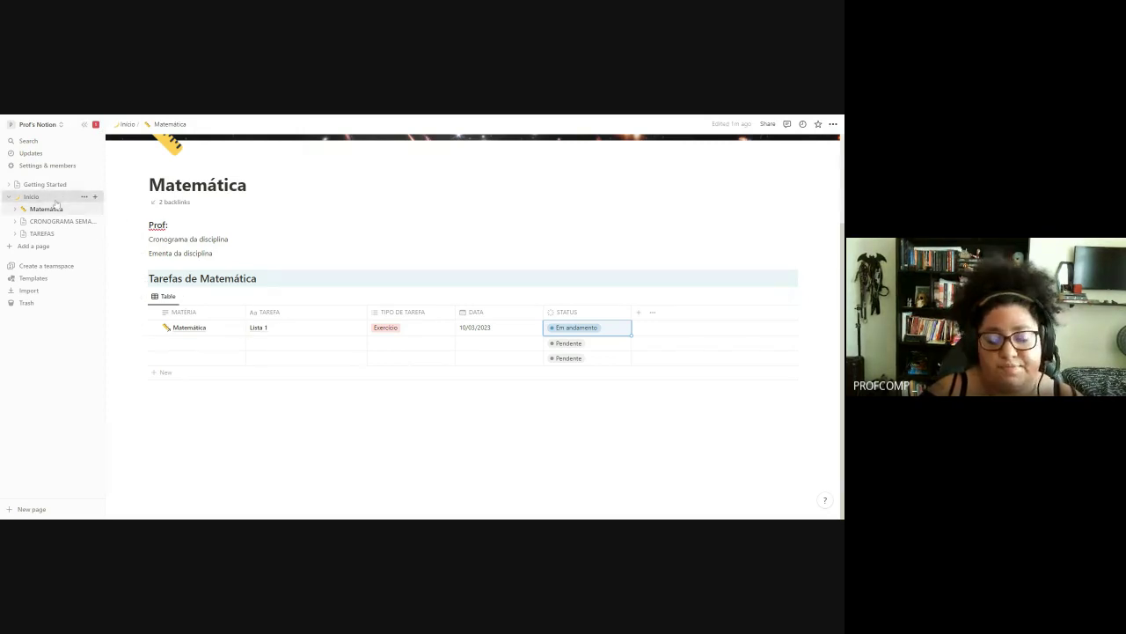
pyautogui.scroll(-4, 373, 337)
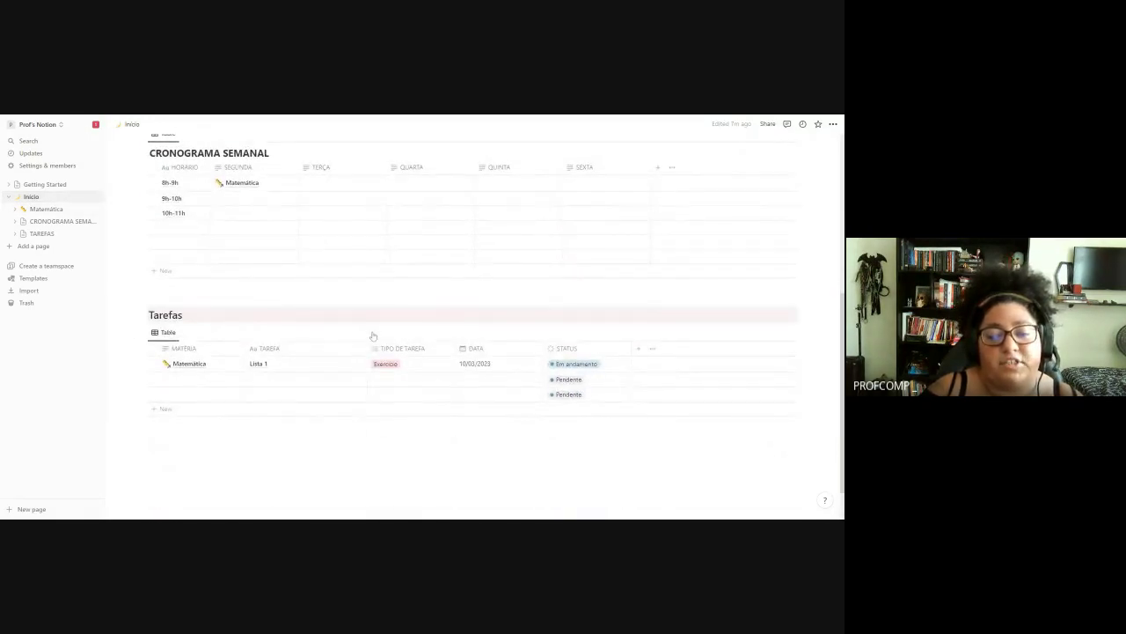
pyautogui.scroll(1, 373, 336)
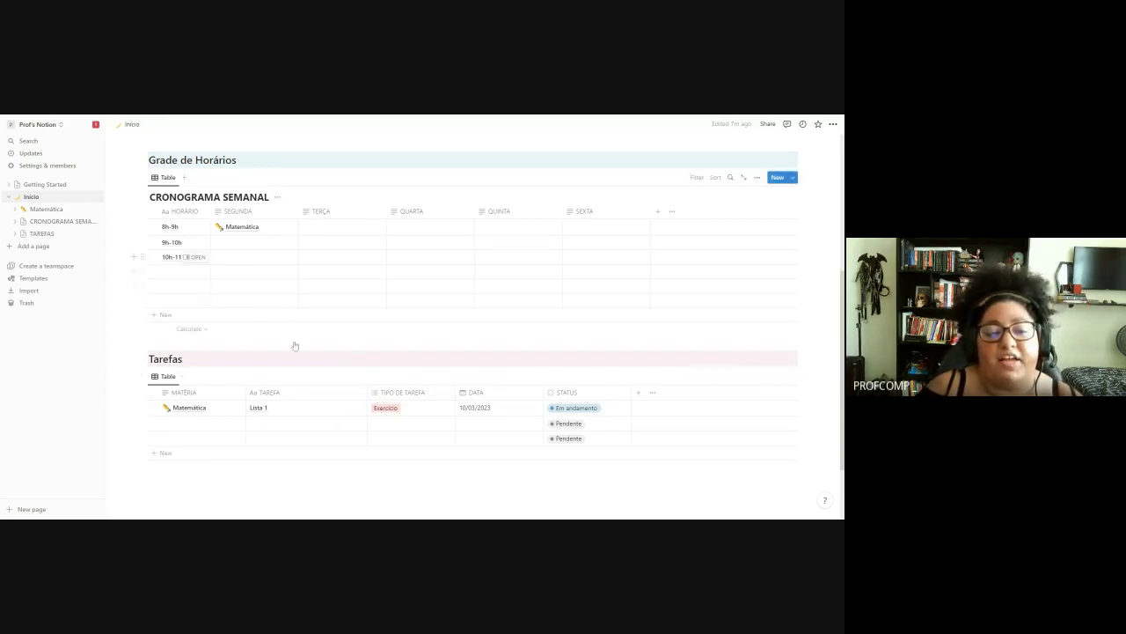
pyautogui.scroll(3, 223, 340)
pyautogui.scroll(-5, 223, 340)
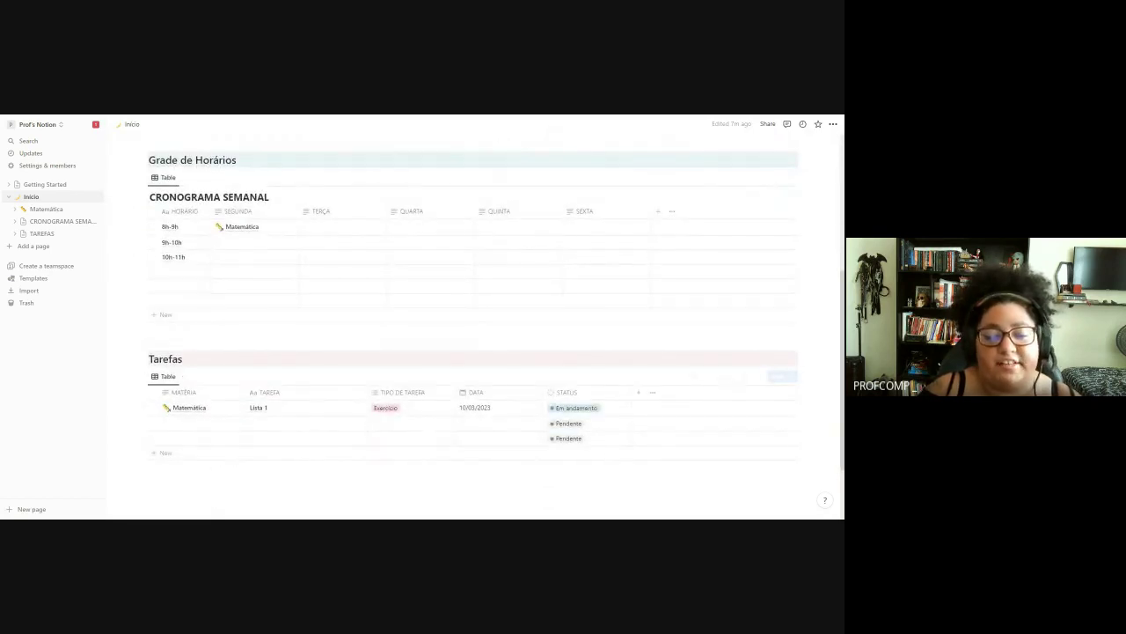
pyautogui.scroll(3, 235, 322)
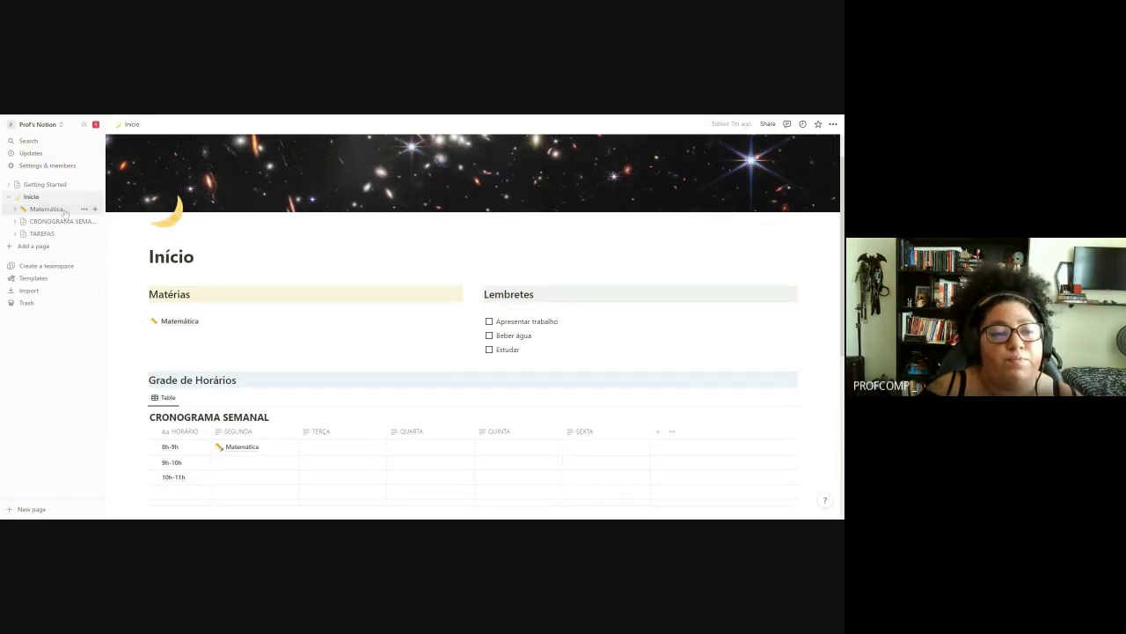
# - Open the Matemática page and insert a callout block below the "Tarefas de Matemática" table
pyautogui.click(179, 322)
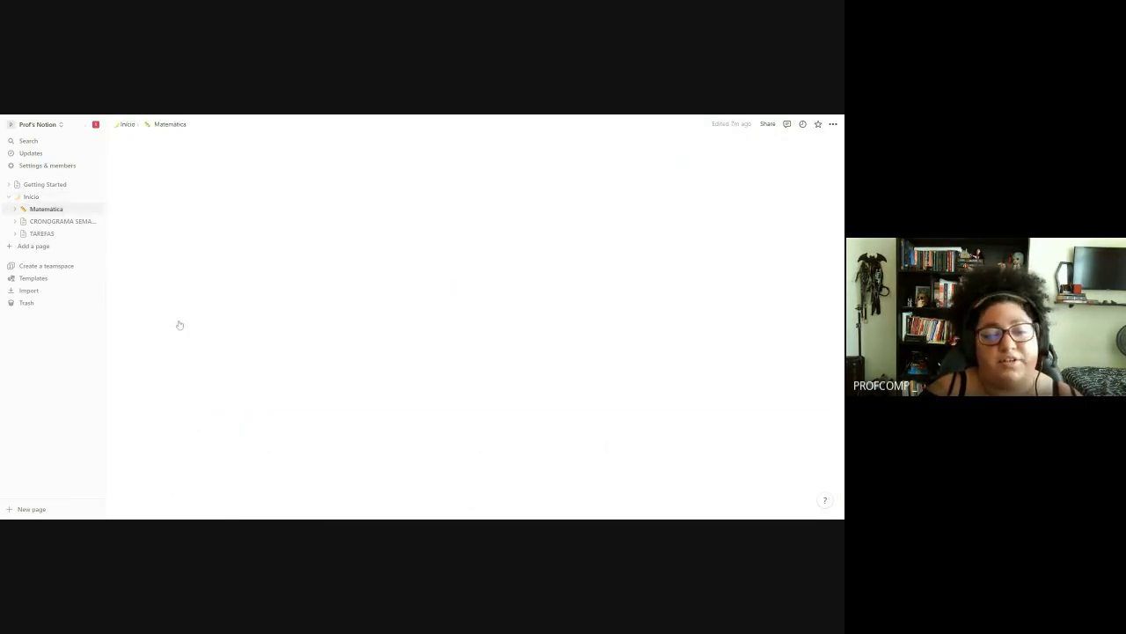
pyautogui.scroll(-2, 256, 391)
pyautogui.click(256, 407)
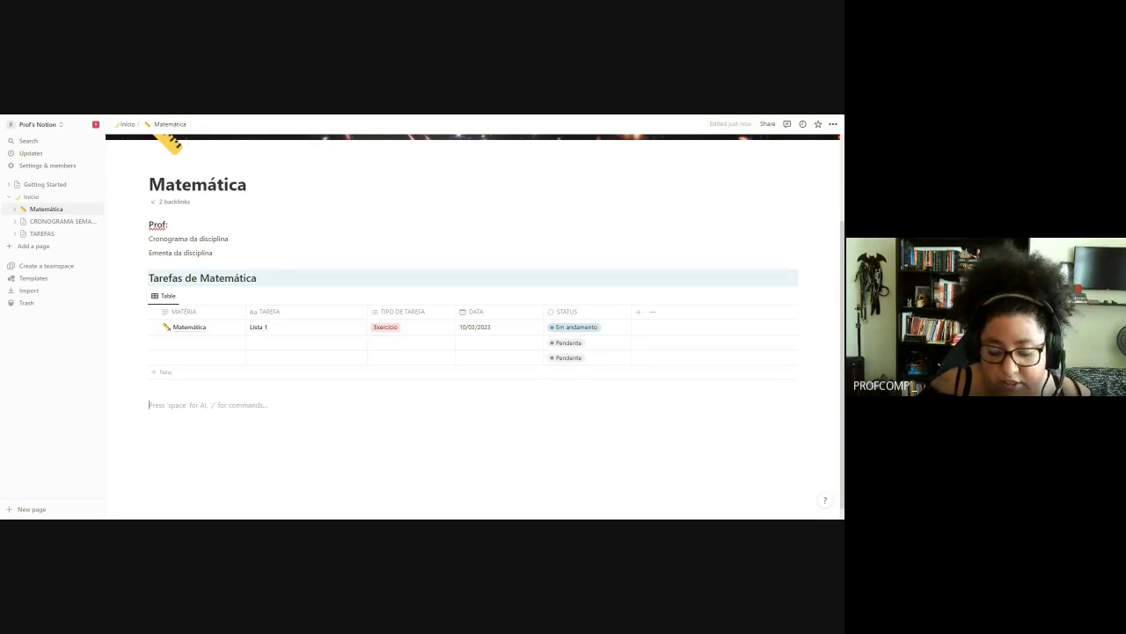
pyautogui.write('/')
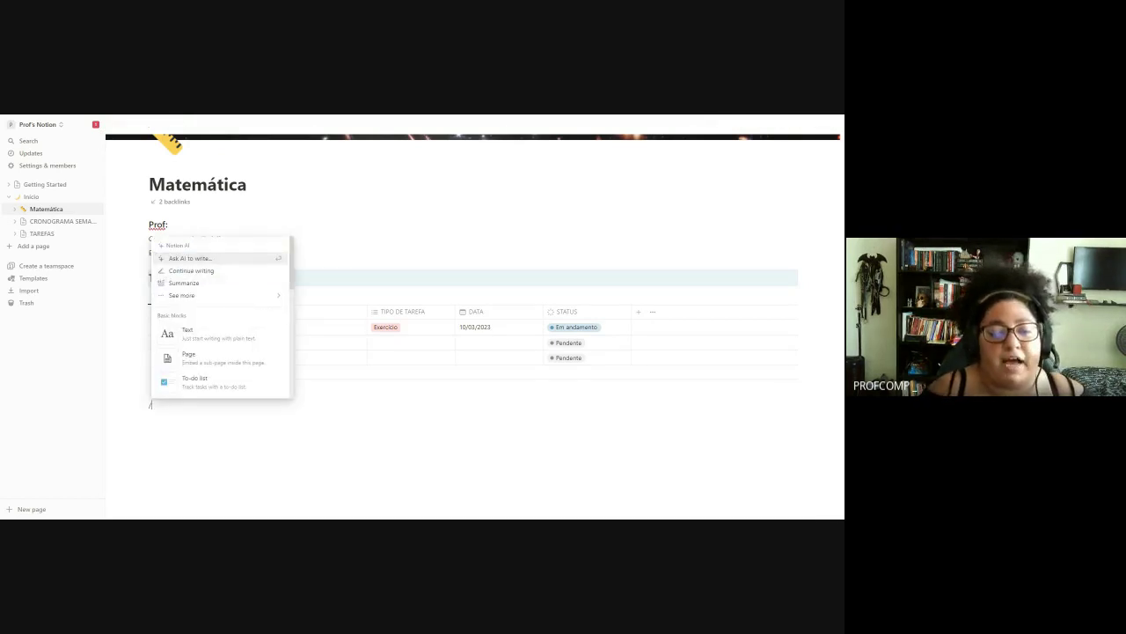
pyautogui.press('BackSpace')
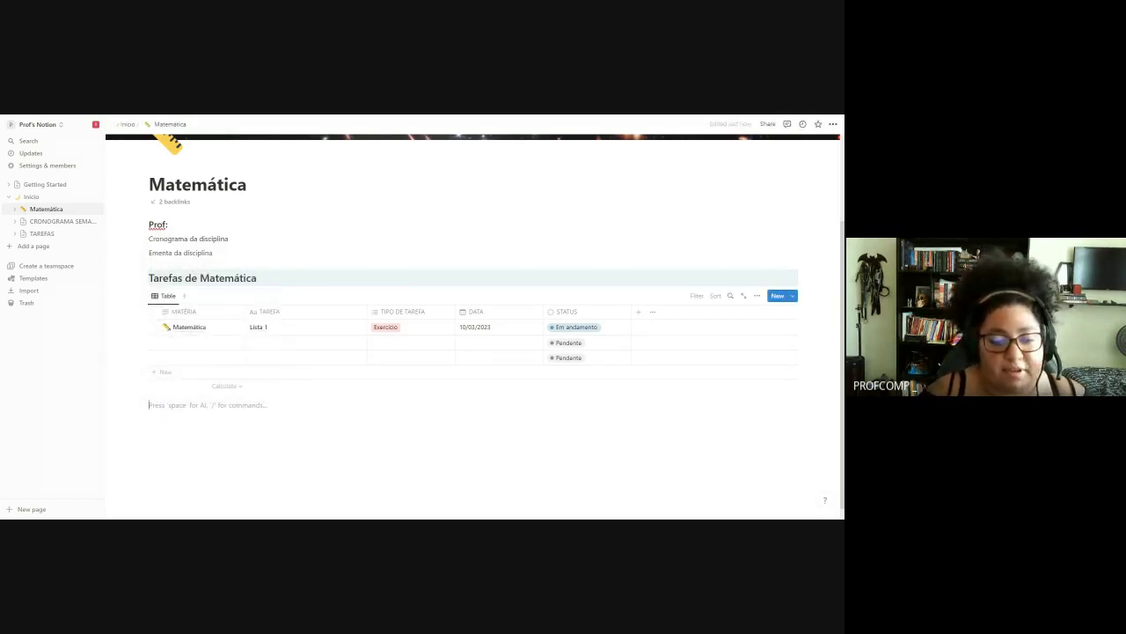
pyautogui.write('/')
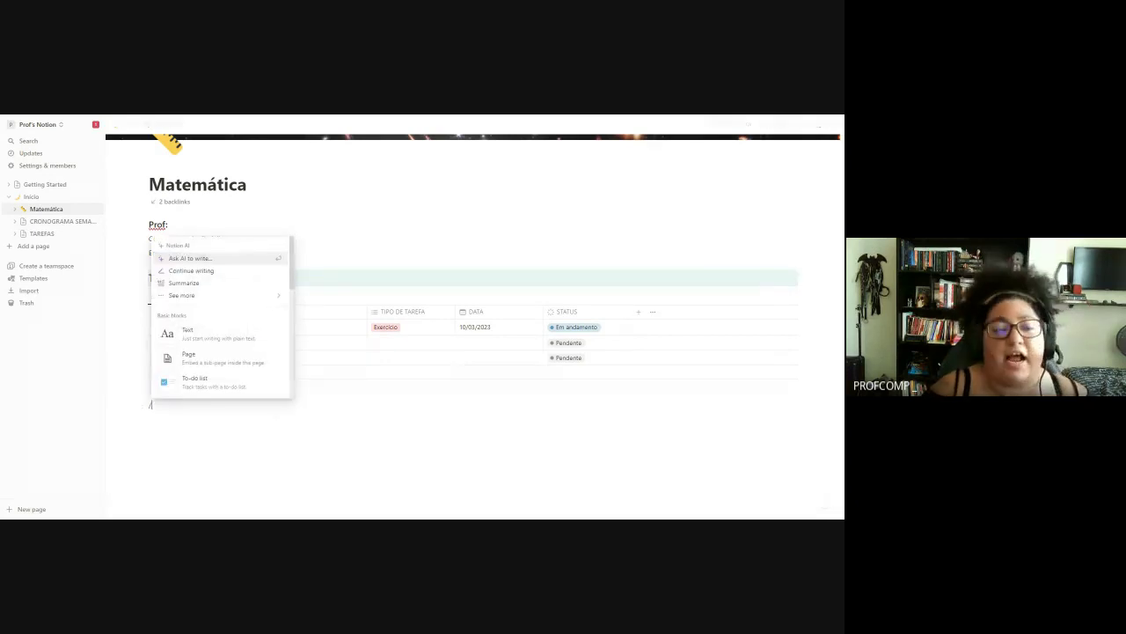
pyautogui.press('Down')
pyautogui.press('Down')
pyautogui.press('Down')
pyautogui.press('Down')
pyautogui.press('Down')
pyautogui.press('Down')
pyautogui.press('Down')
pyautogui.press('Down')
pyautogui.press('Down')
pyautogui.press('Down')
pyautogui.press('Down')
pyautogui.press('Down')
pyautogui.press('Down')
pyautogui.press('Down')
pyautogui.press('Down')
pyautogui.press('Down')
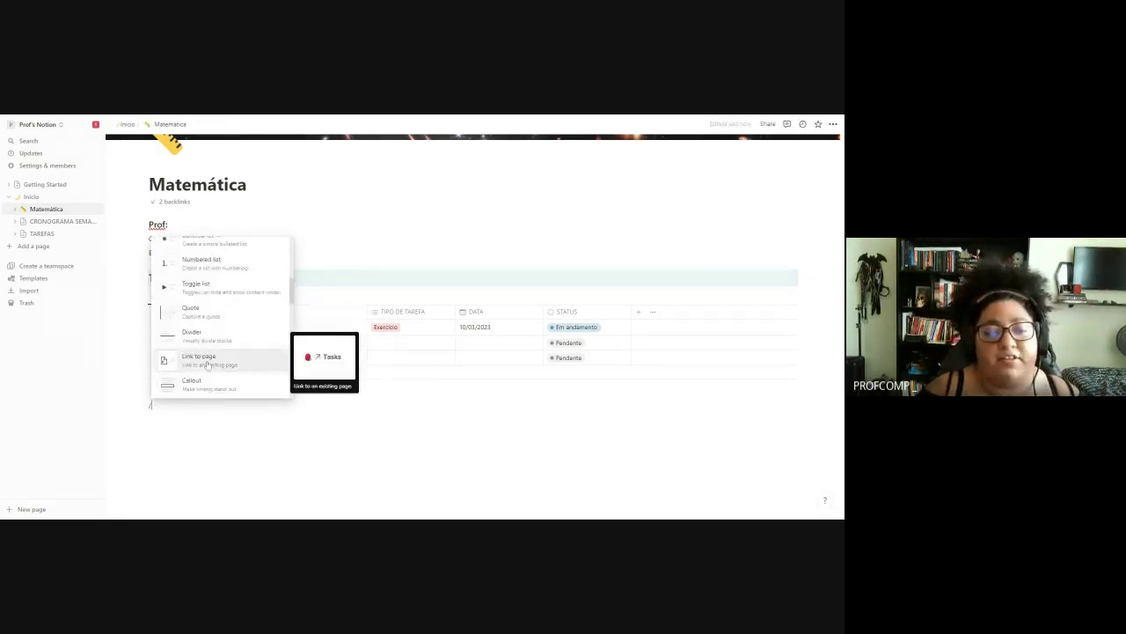
pyautogui.press('Down')
pyautogui.press('BackSpace')
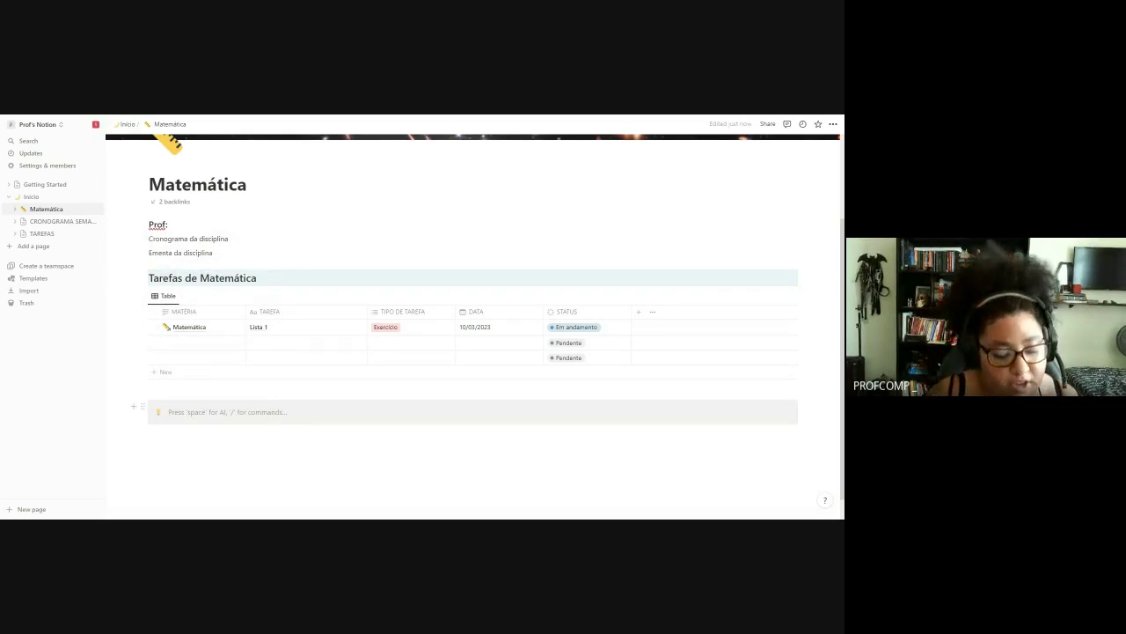
# - Write "Anotações de Aula" in the new callout block
pyautogui.write('c')
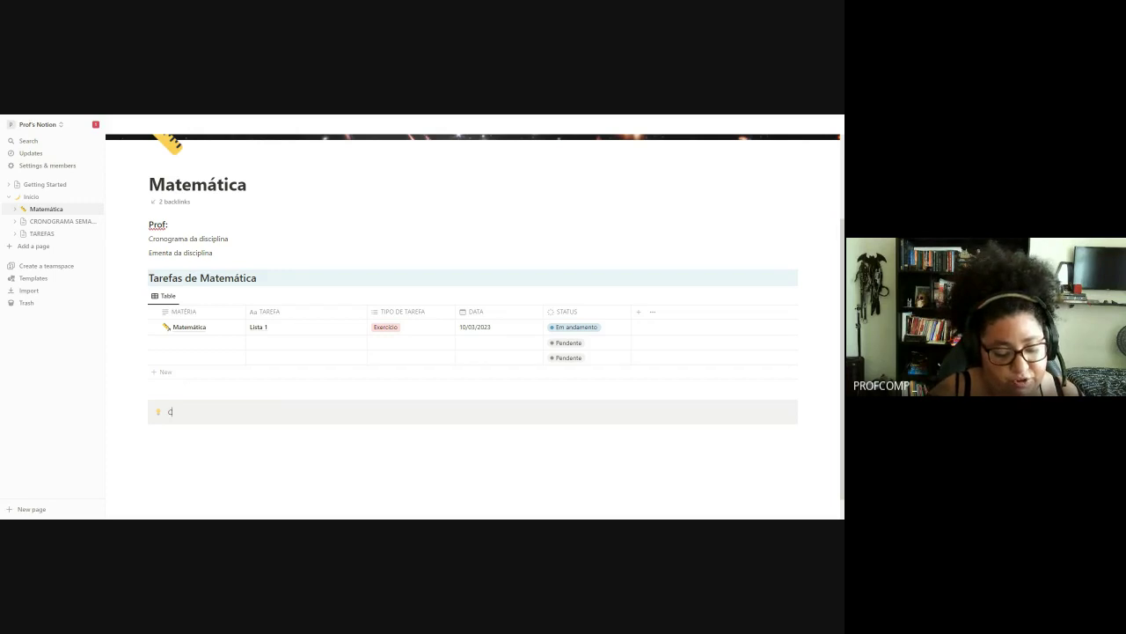
pyautogui.press('BackSpace')
pyautogui.press('BackSpace')
pyautogui.press('BackSpace')
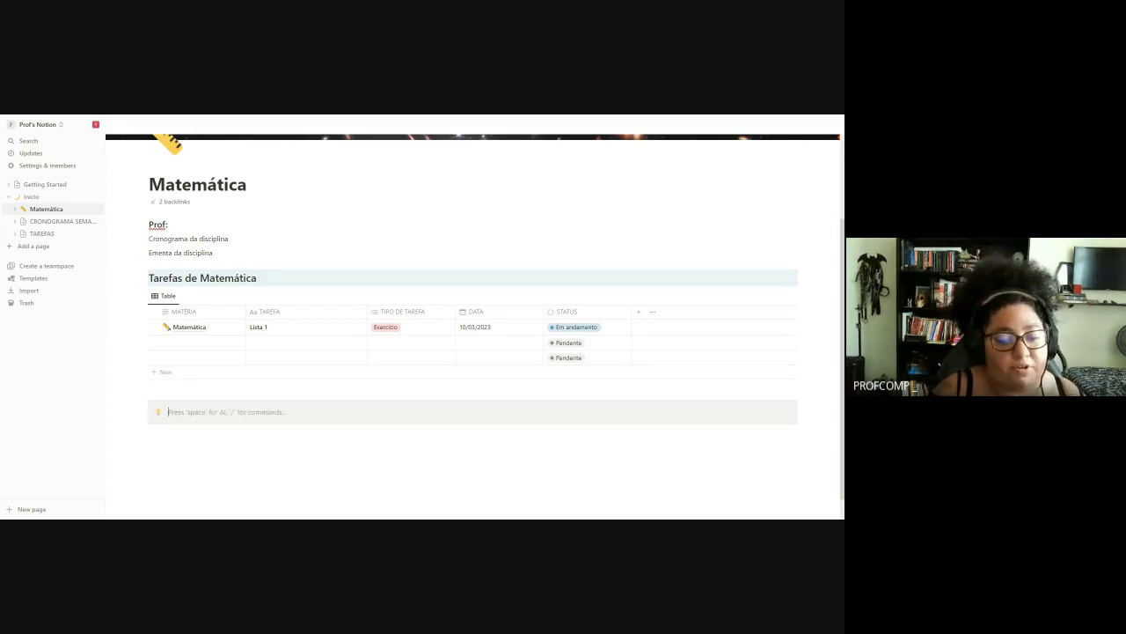
pyautogui.write('Anc')
pyautogui.write('taç')
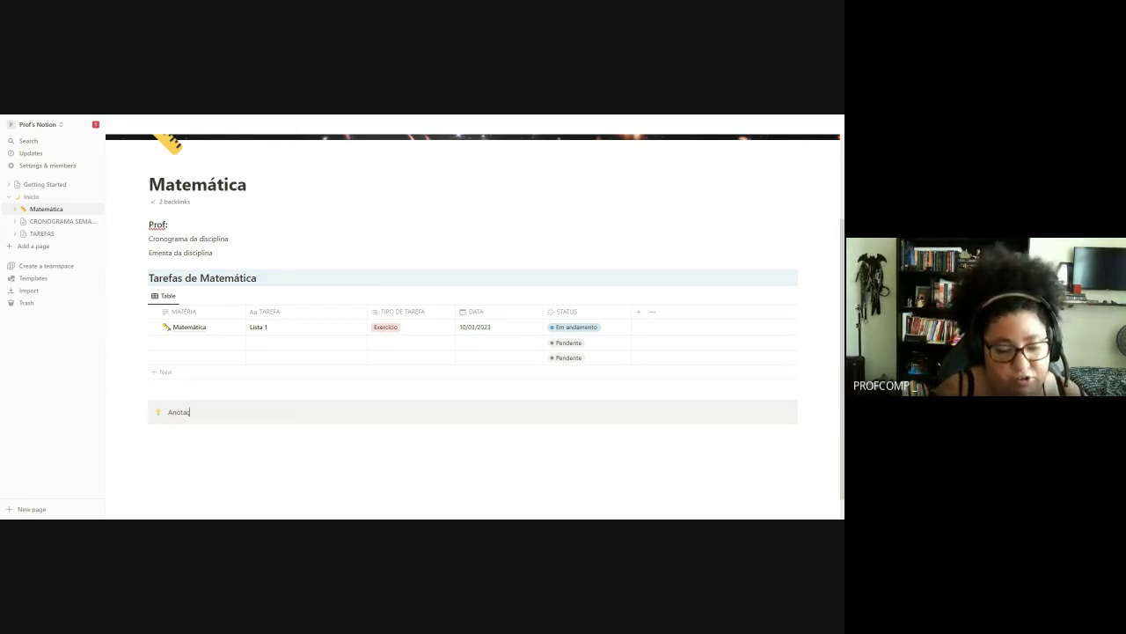
pyautogui.write('ões de')
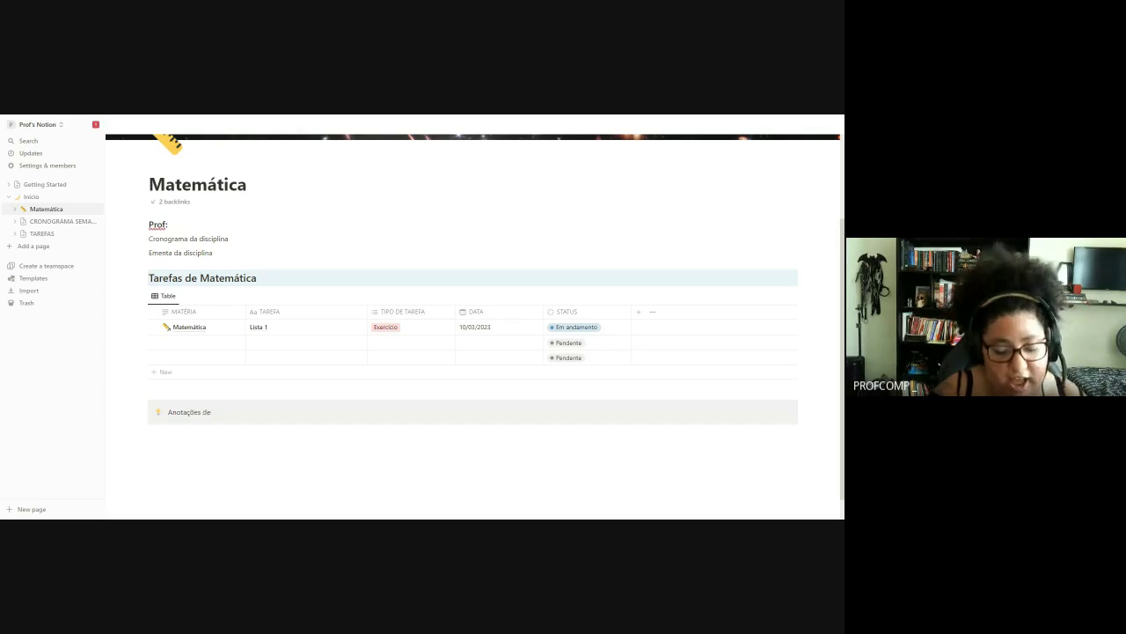
pyautogui.write(' aula')
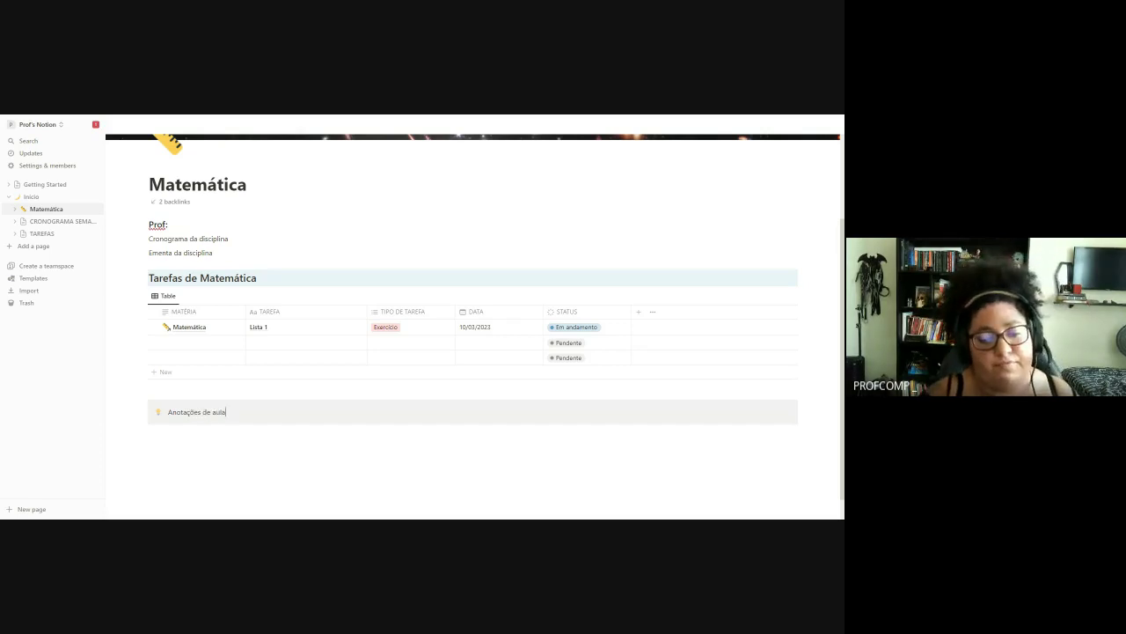
pyautogui.click(215, 412)
pyautogui.press('BackSpace')
pyautogui.write('A')
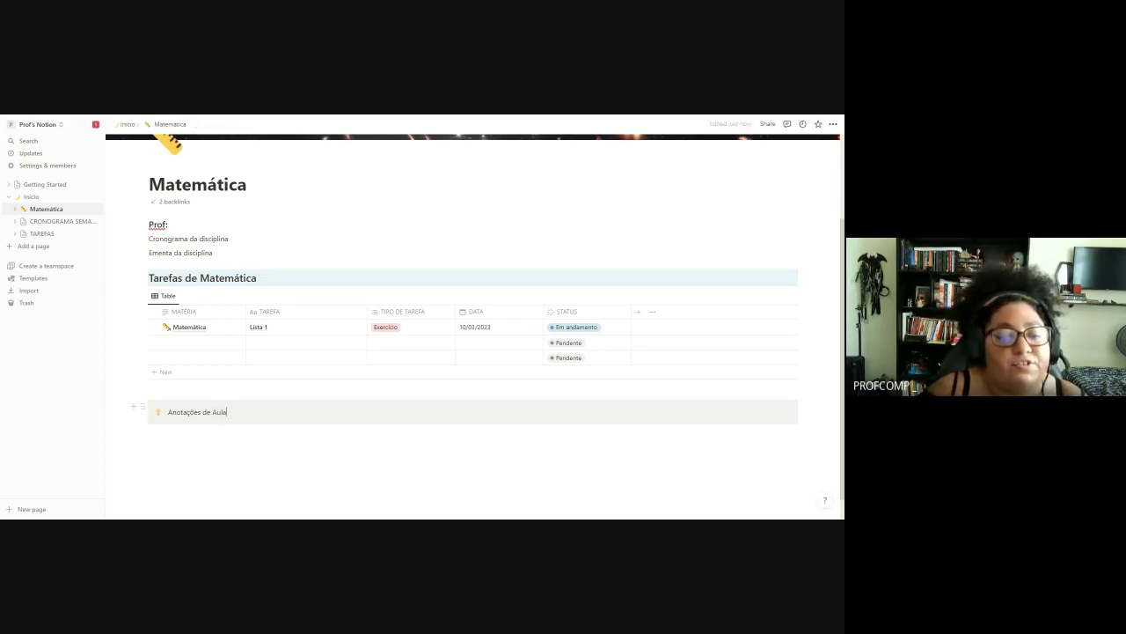
# - Turn the "Anotações de Aula" callout into a Heading 2
pyautogui.hotkey('ctrl', 'shift', 'Left')
pyautogui.hotkey('ctrl', 'shift', 'Left')
pyautogui.hotkey('ctrl', 'shift', 'Left')
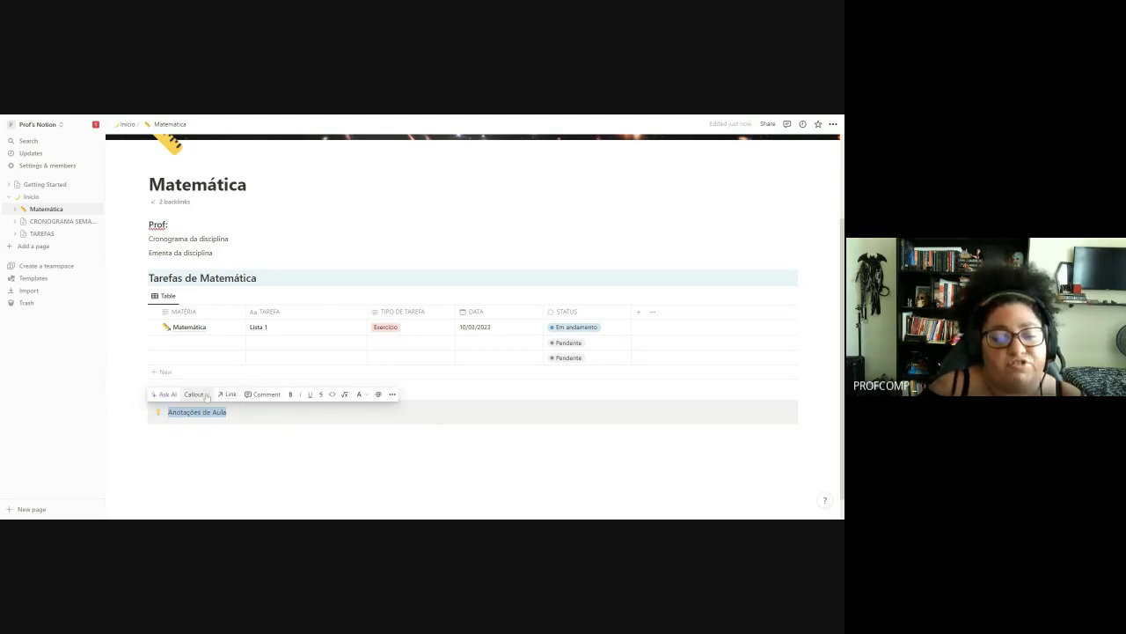
pyautogui.click(197, 394)
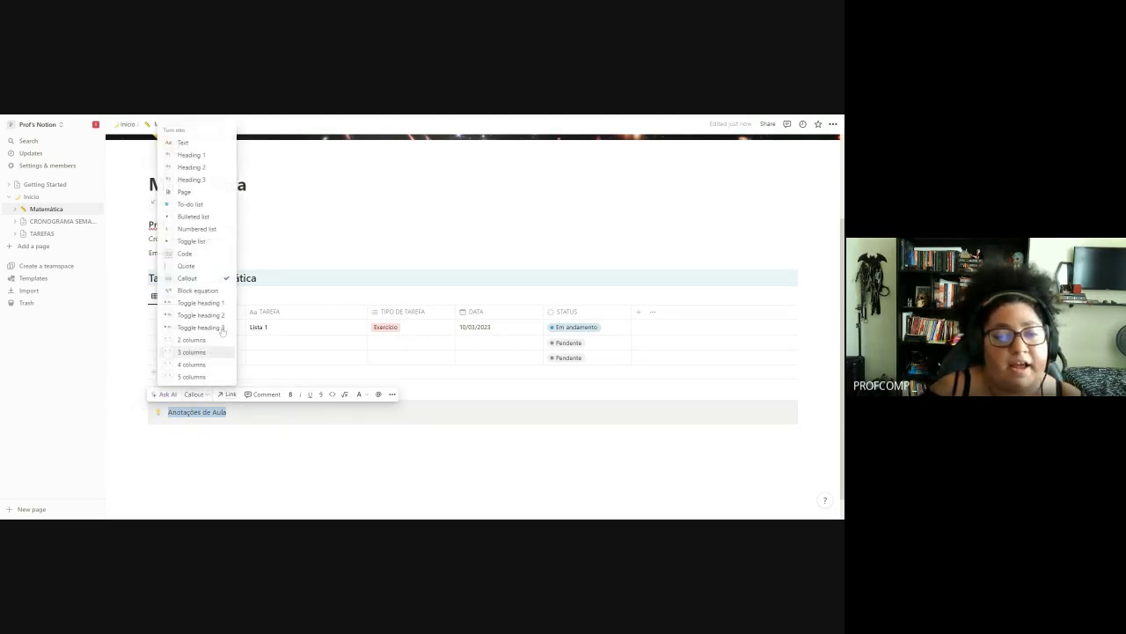
pyautogui.click(208, 167)
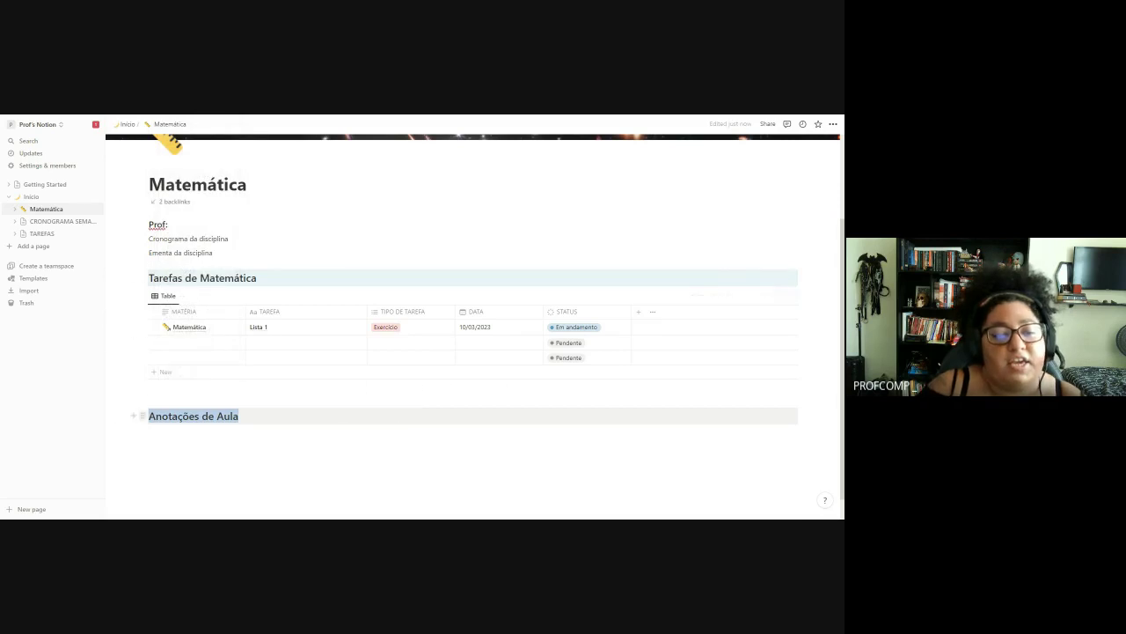
# - Give the "Anotações de Aula" heading a pale brownish-pink background and start an empty line beneath it
pyautogui.click(142, 417)
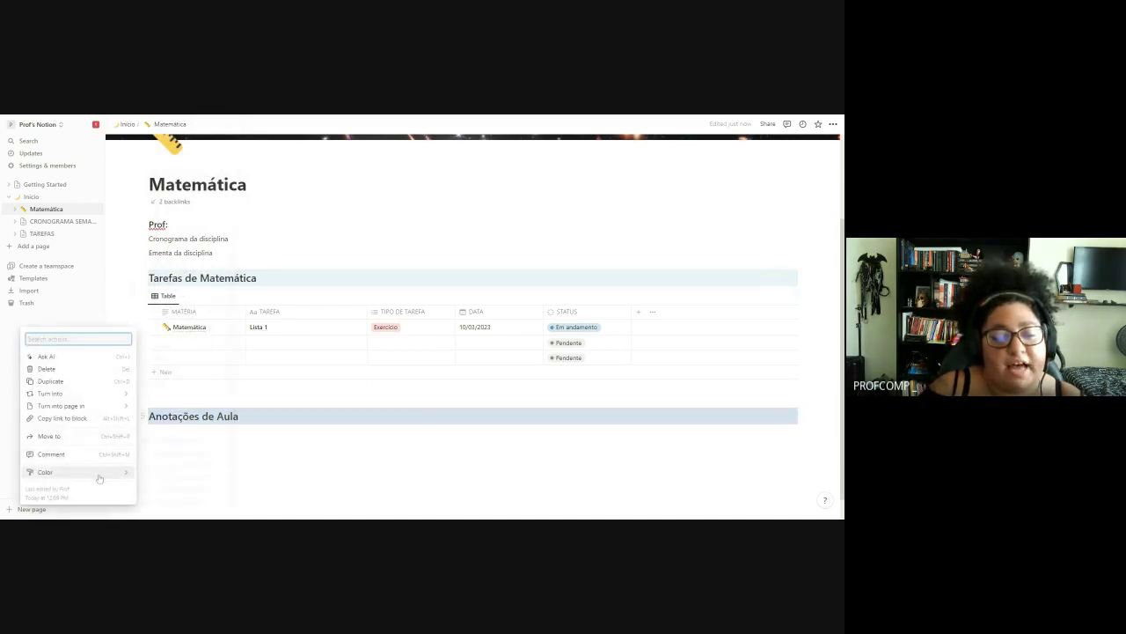
pyautogui.moveTo(105, 472)
pyautogui.scroll(-1, 174, 414)
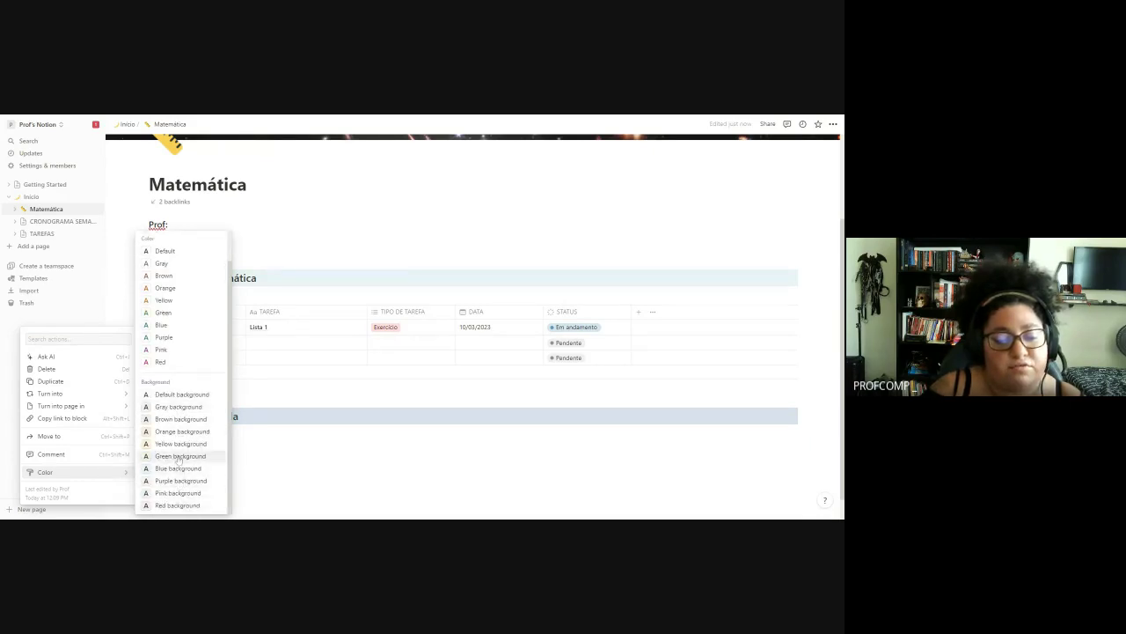
pyautogui.click(178, 406)
pyautogui.click(238, 415)
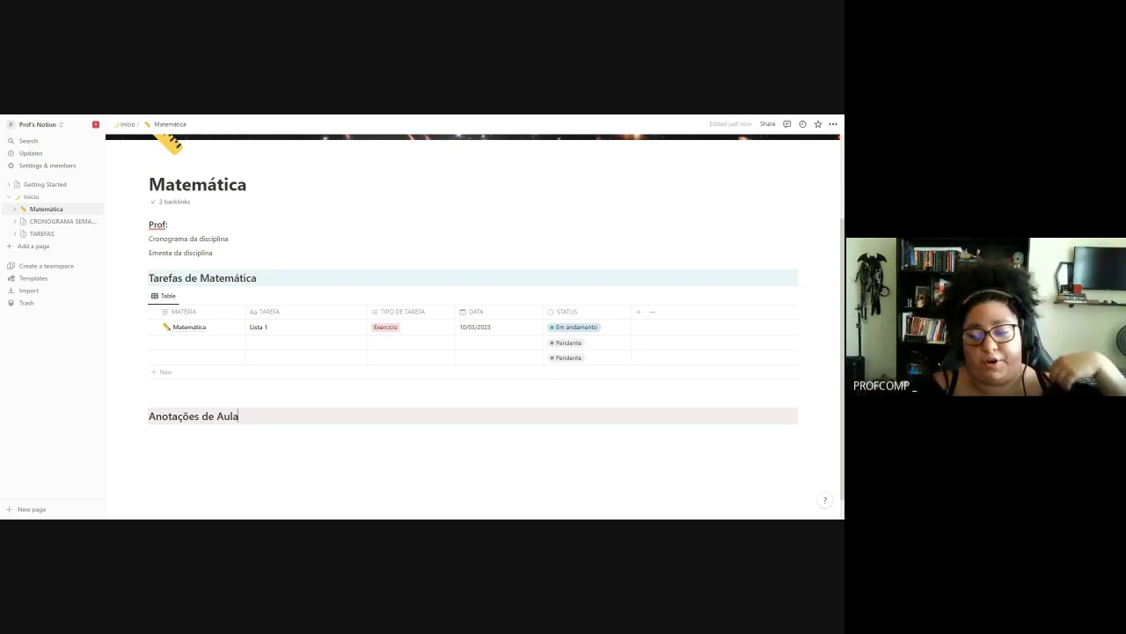
pyautogui.press('Return')
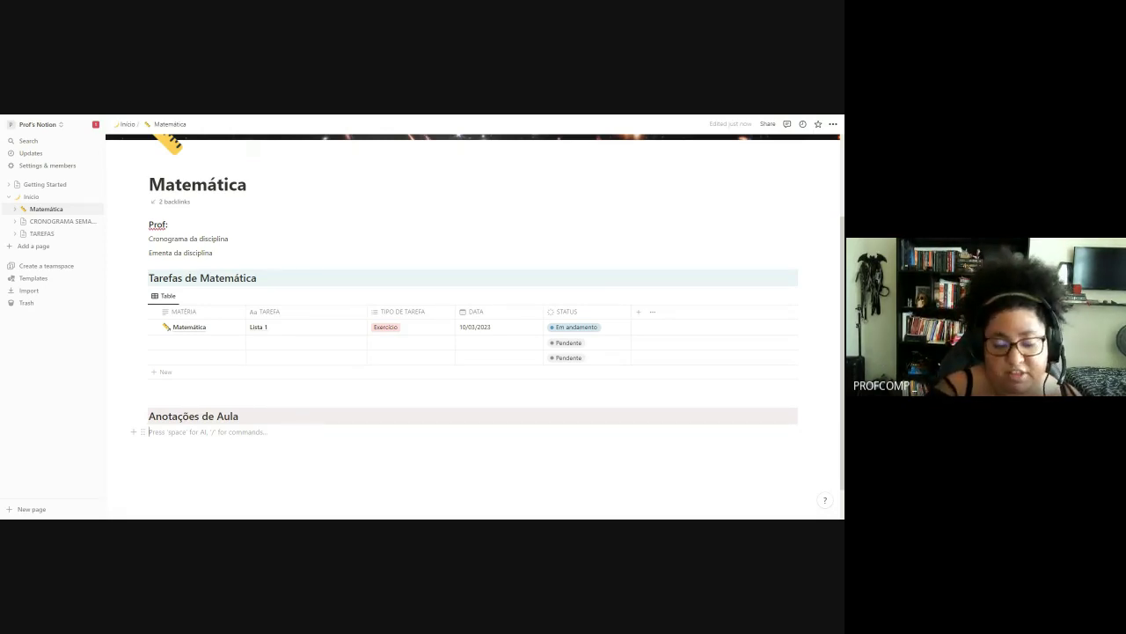
# - Insert a gallery database view on the empty line beneath the "Anotações de Aula" heading
pyautogui.press('BackSpace')
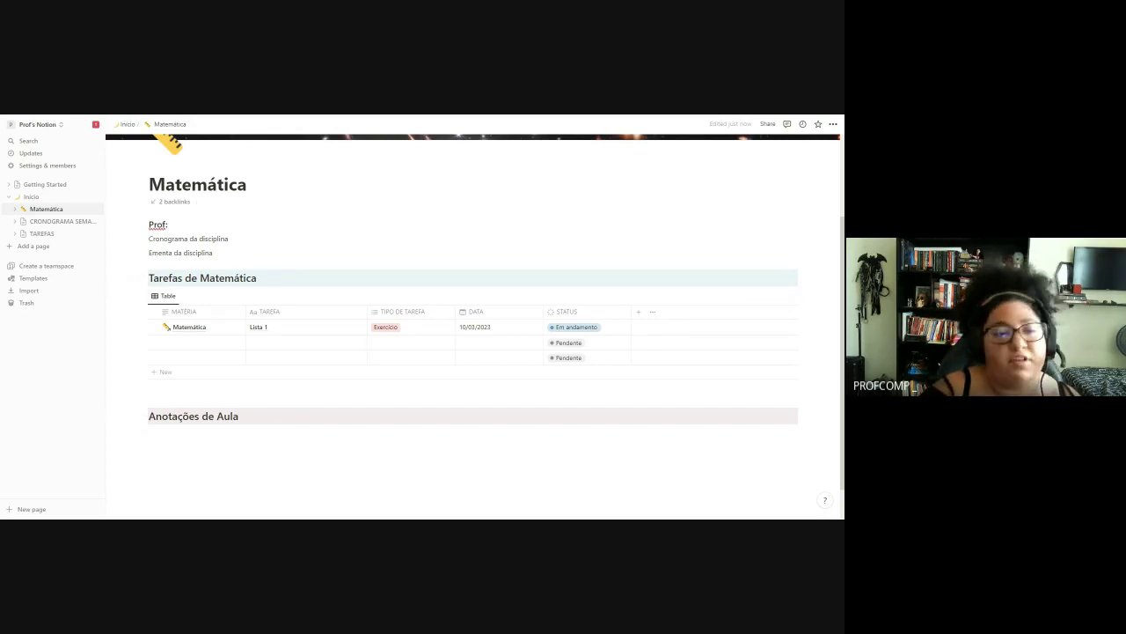
pyautogui.press('Return')
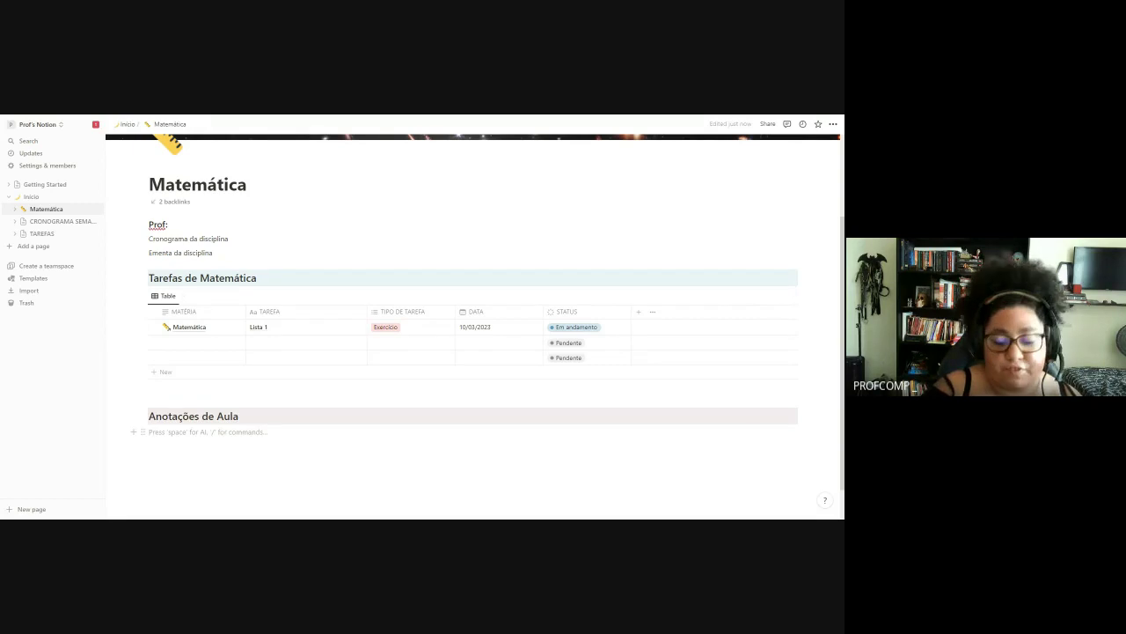
pyautogui.write('/')
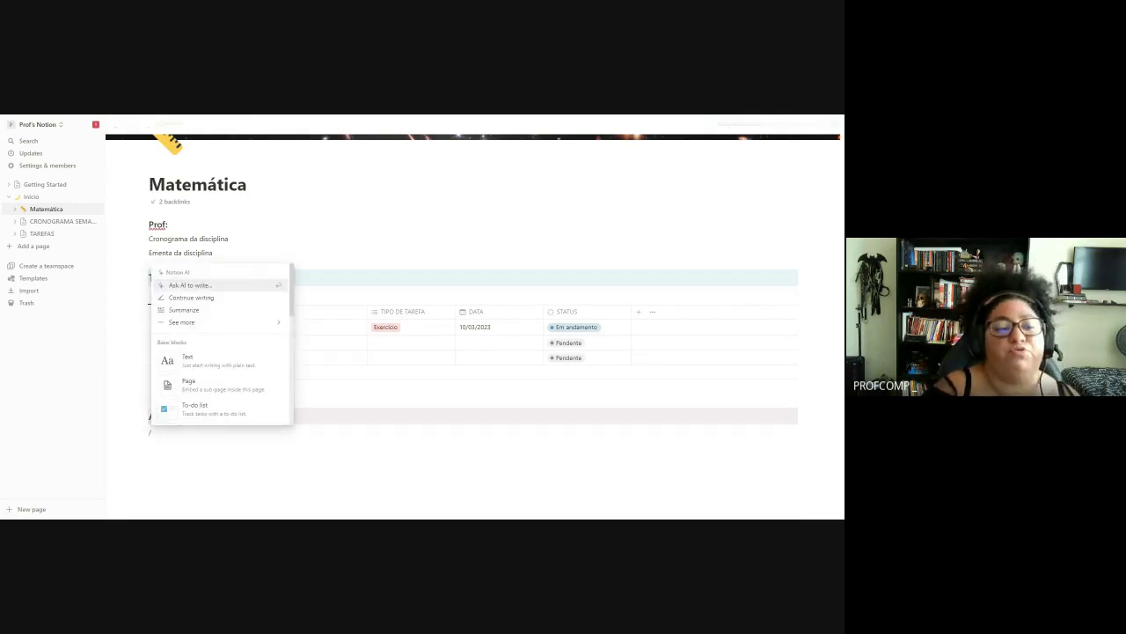
pyautogui.scroll(-3, 227, 380)
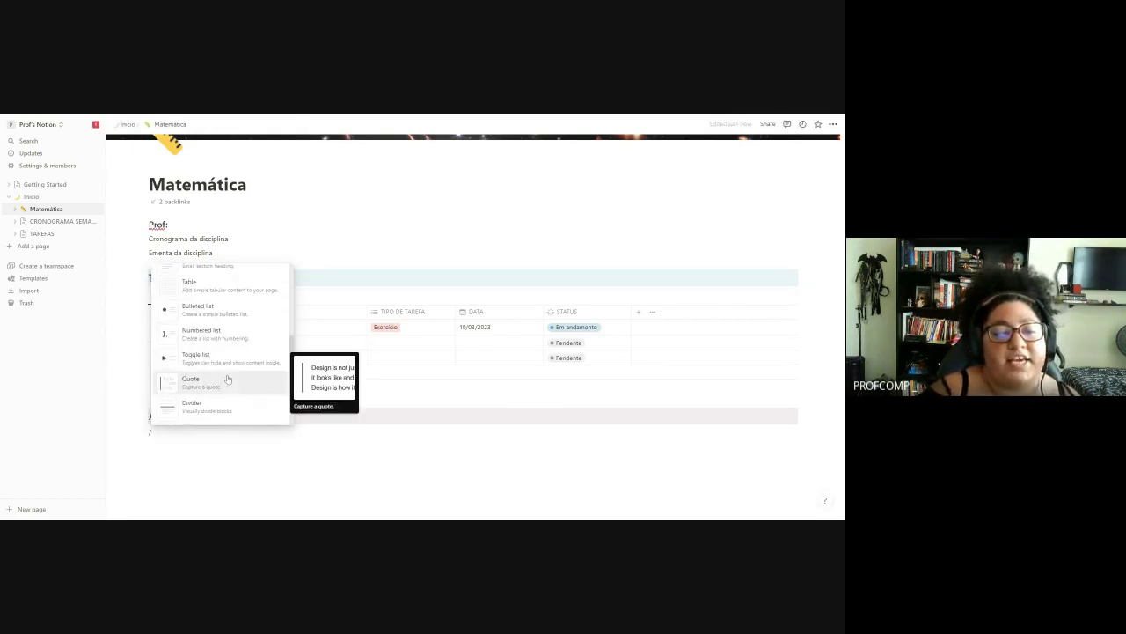
pyautogui.scroll(3, 227, 379)
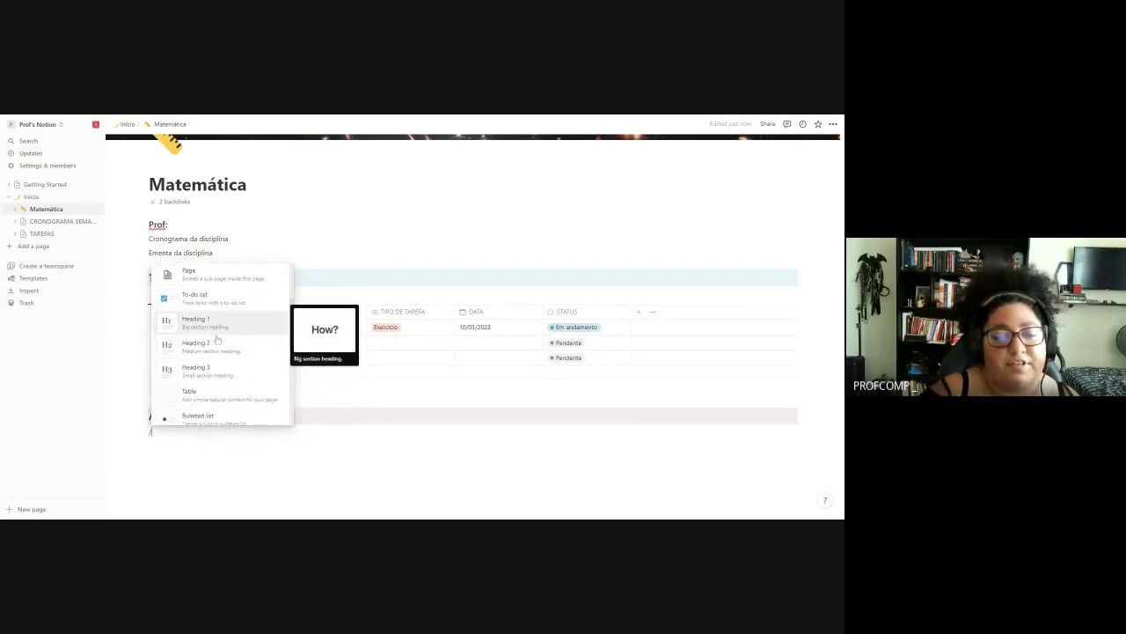
pyautogui.scroll(-5, 217, 338)
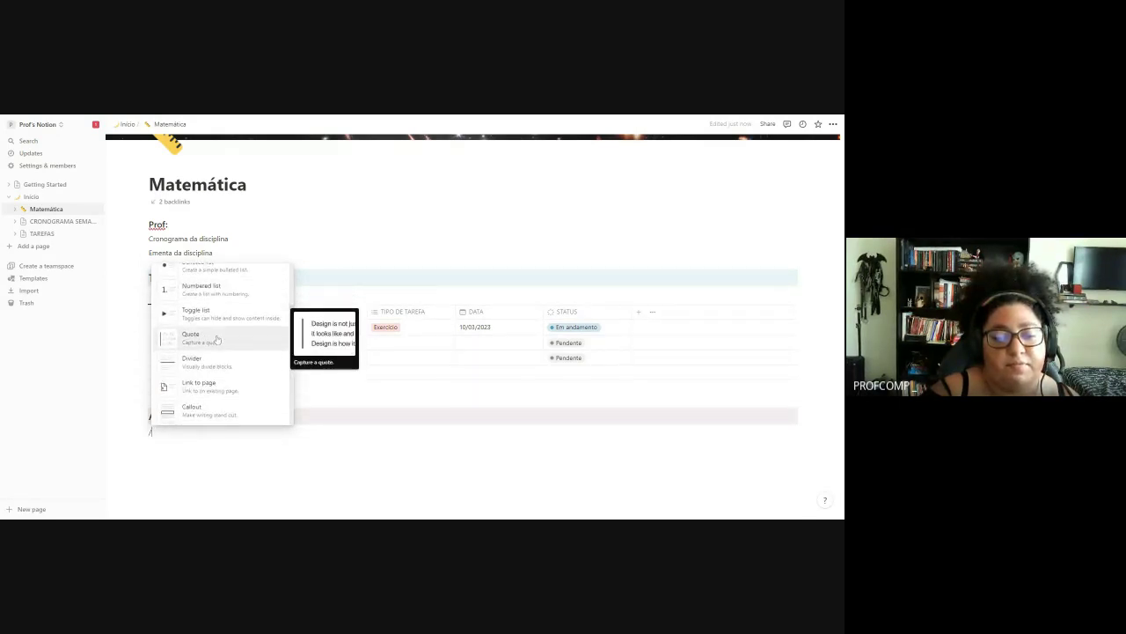
pyautogui.scroll(-5, 218, 339)
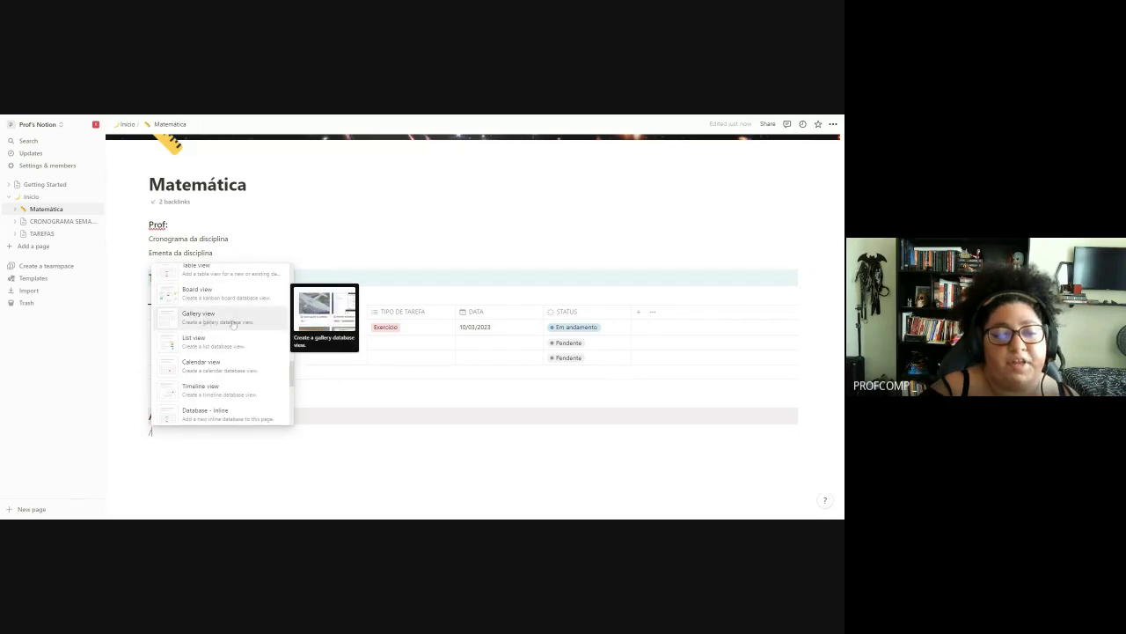
pyautogui.scroll(1, 191, 300)
pyautogui.scroll(1, 218, 322)
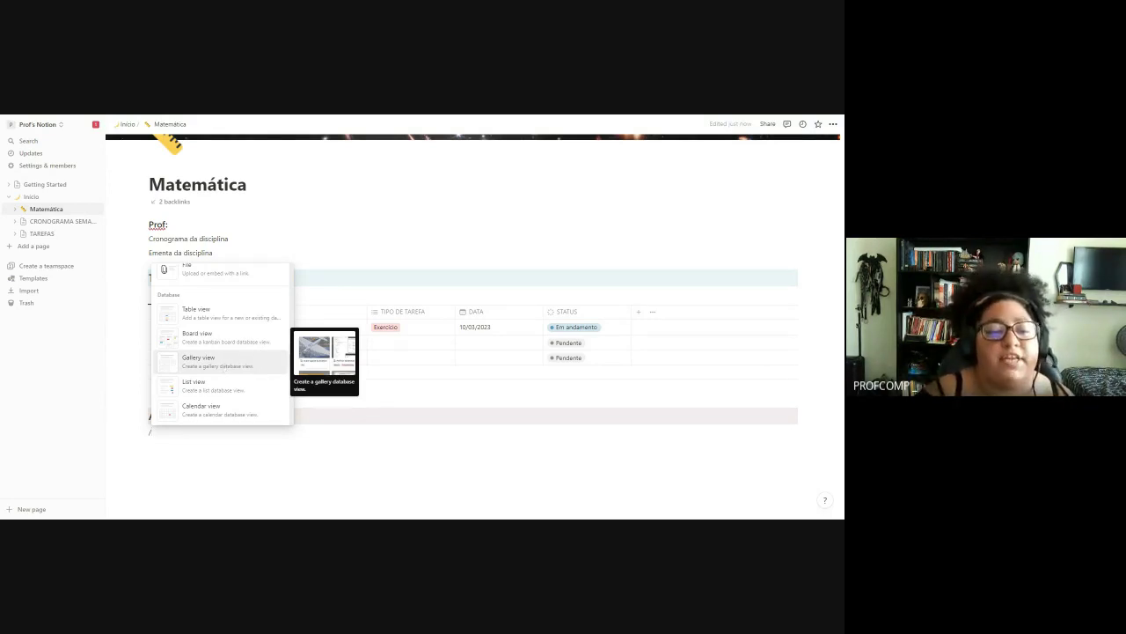
pyautogui.press('Return')
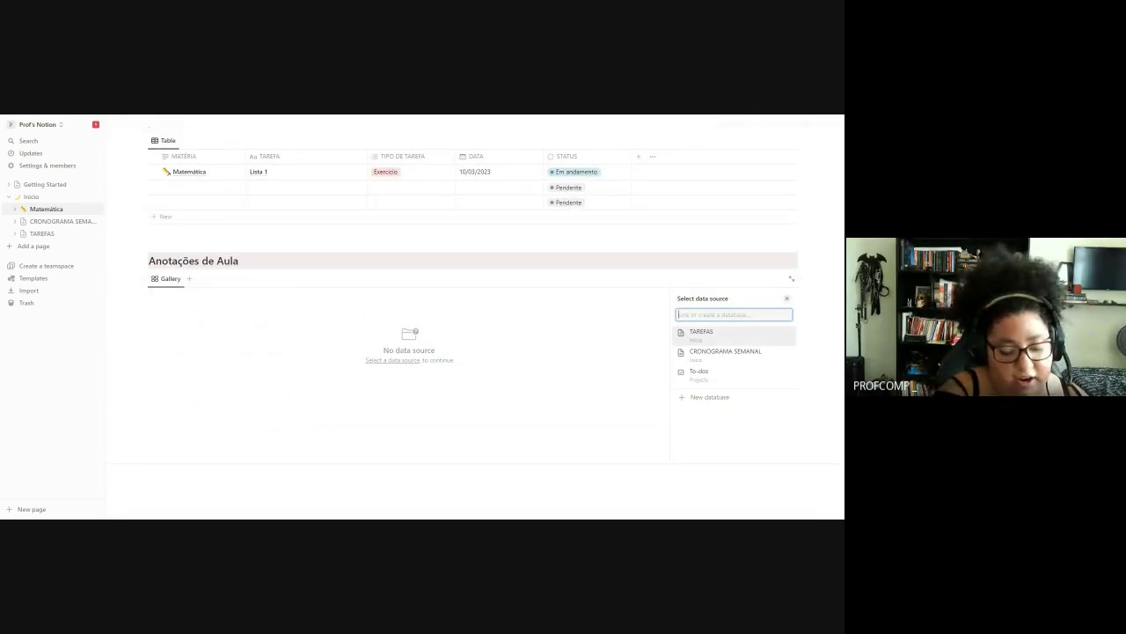
# - Create a new database named "CADERNOS DE ANOTAÇÕES" as the gallery's data source
pyautogui.write('CADERN')
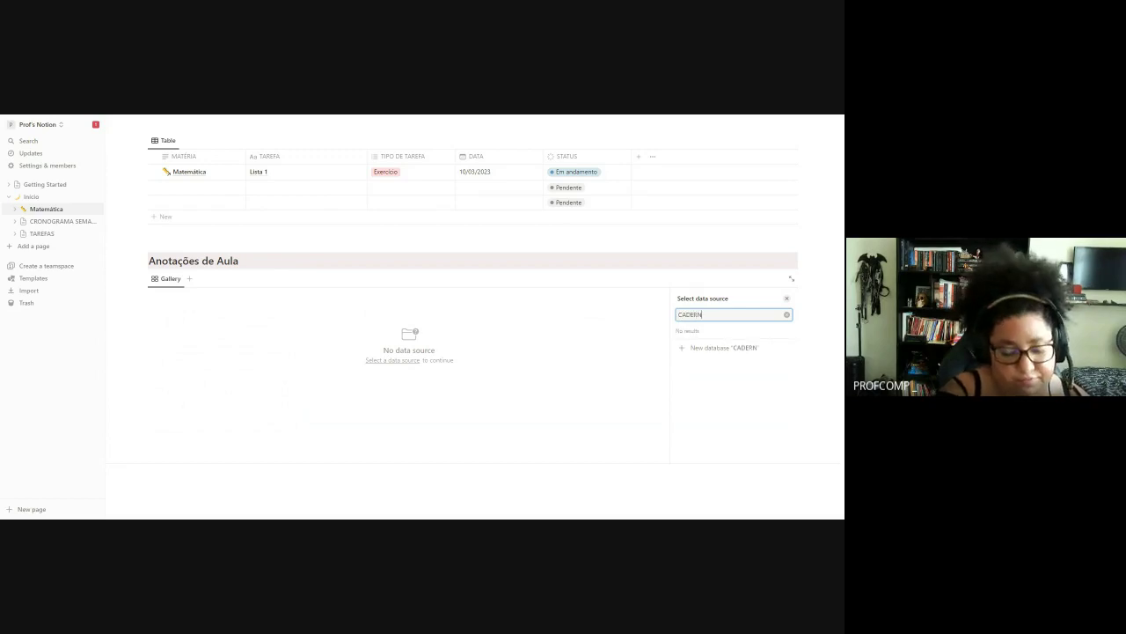
pyautogui.write('OS DE ANOTÇÃ')
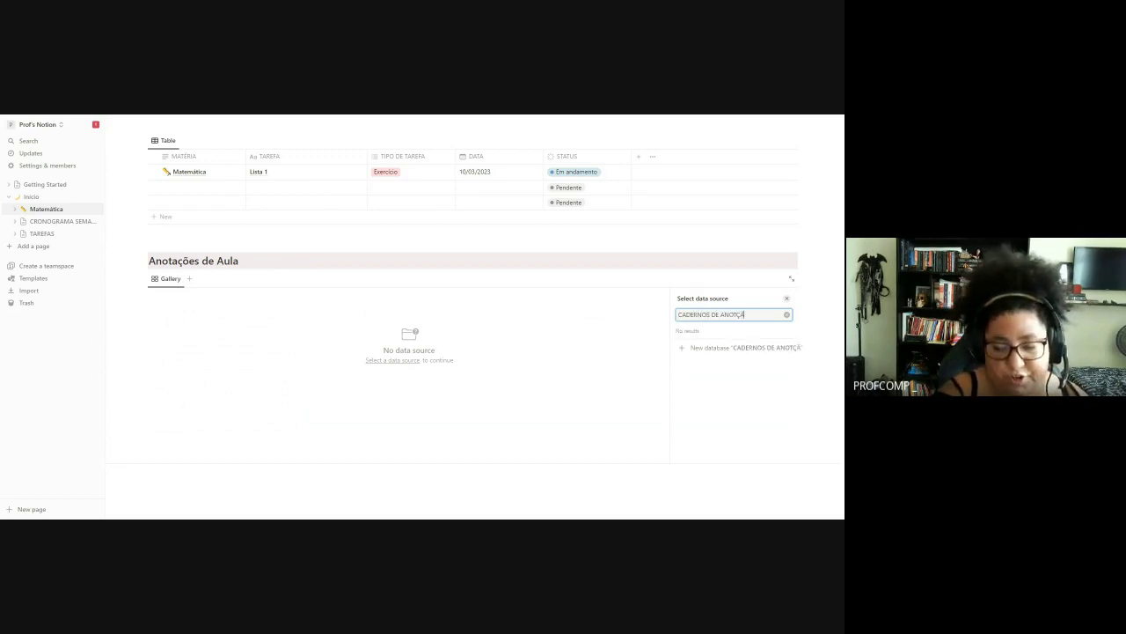
pyautogui.press('BackSpace')
pyautogui.write('ÕES')
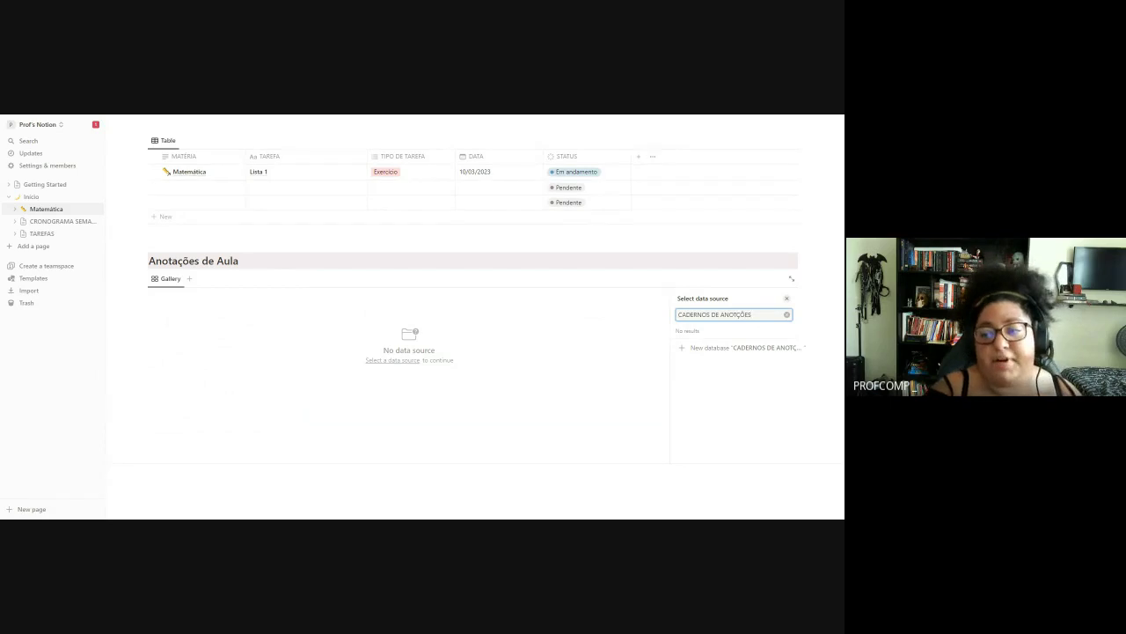
pyautogui.write('A')
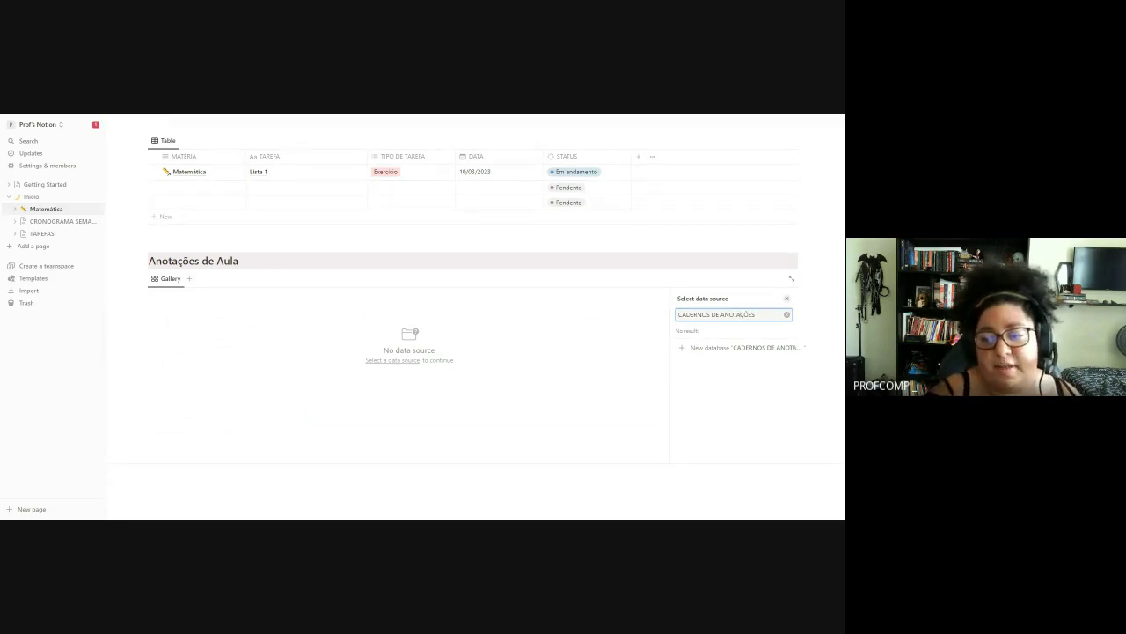
pyautogui.click(718, 348)
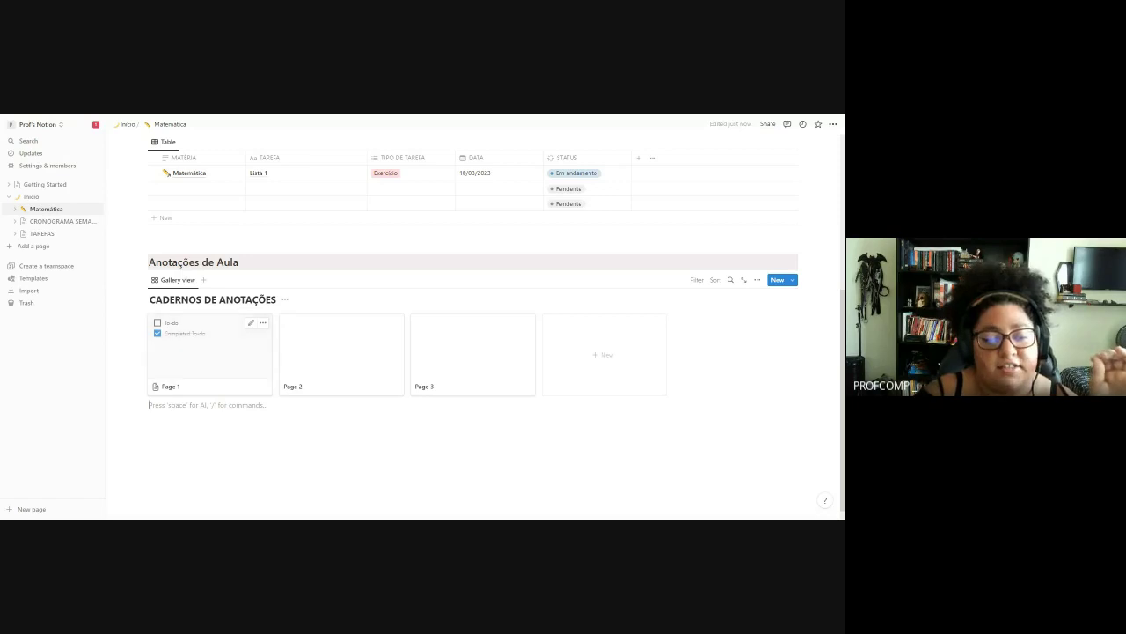
# - Open the gallery's first card, Page 1, and rename it "Aula 1"
pyautogui.click(223, 346)
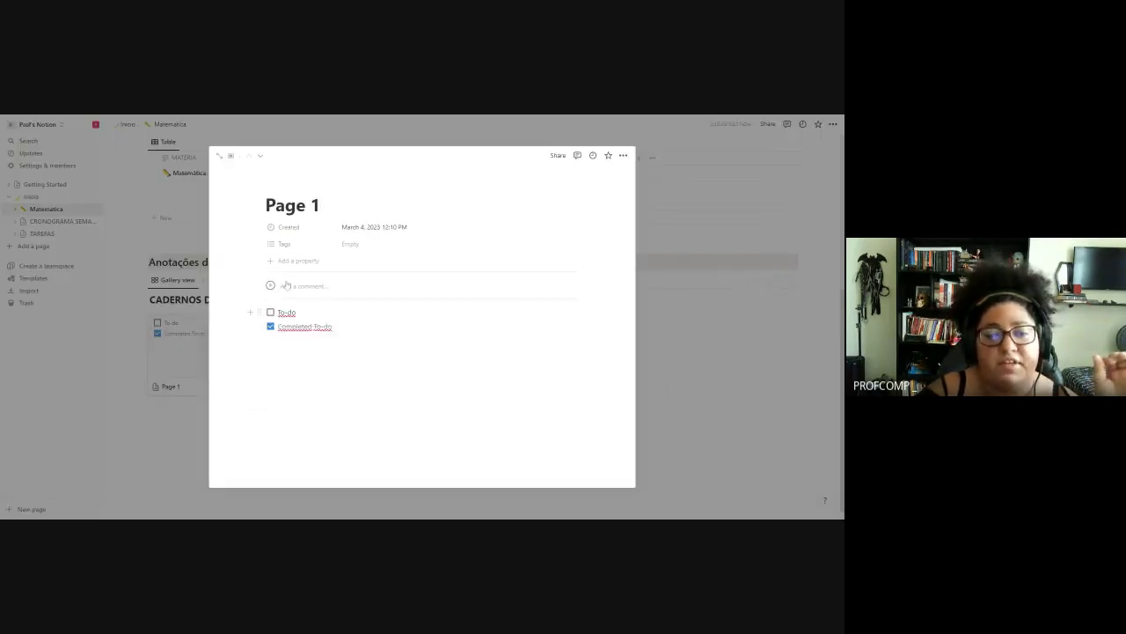
pyautogui.hotkey('ctrl', 'a')
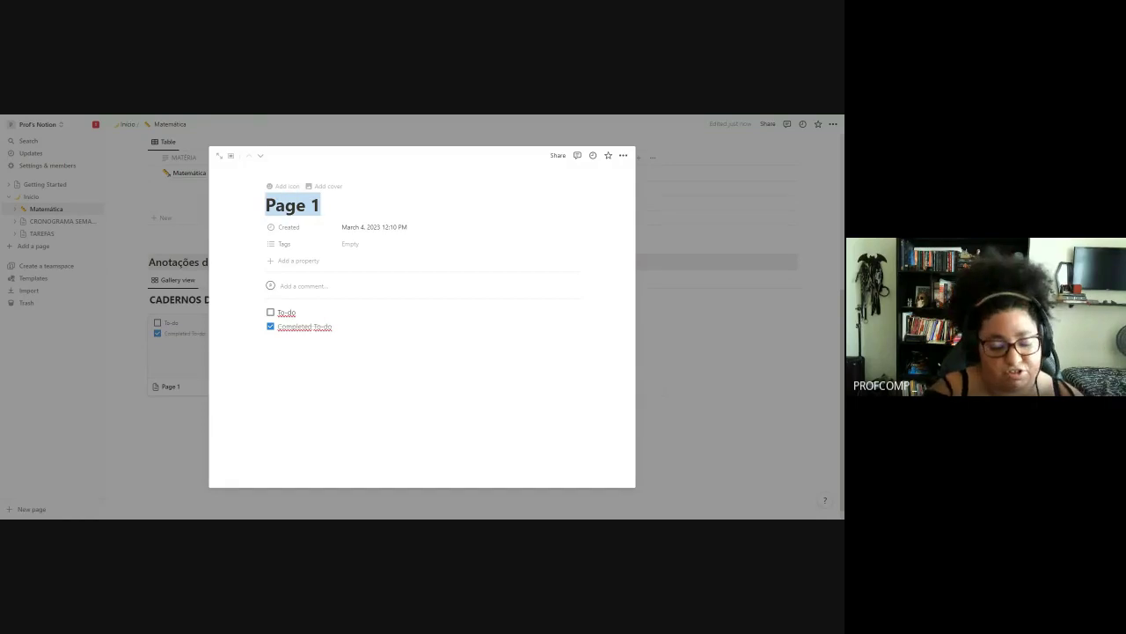
pyautogui.press('BackSpace')
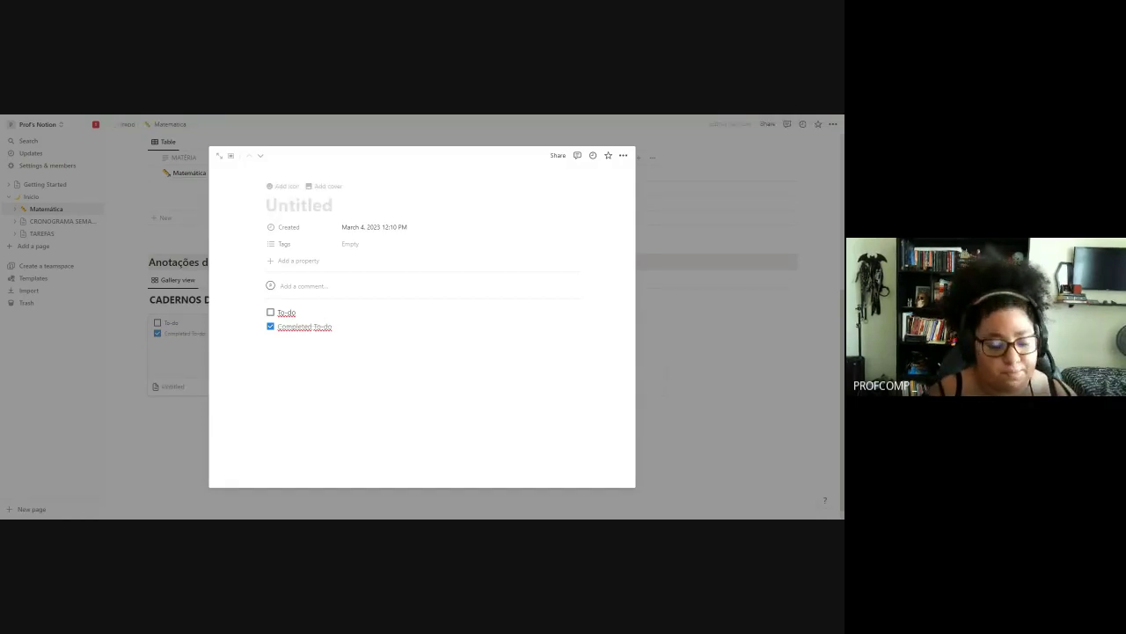
pyautogui.write('Aula 1')
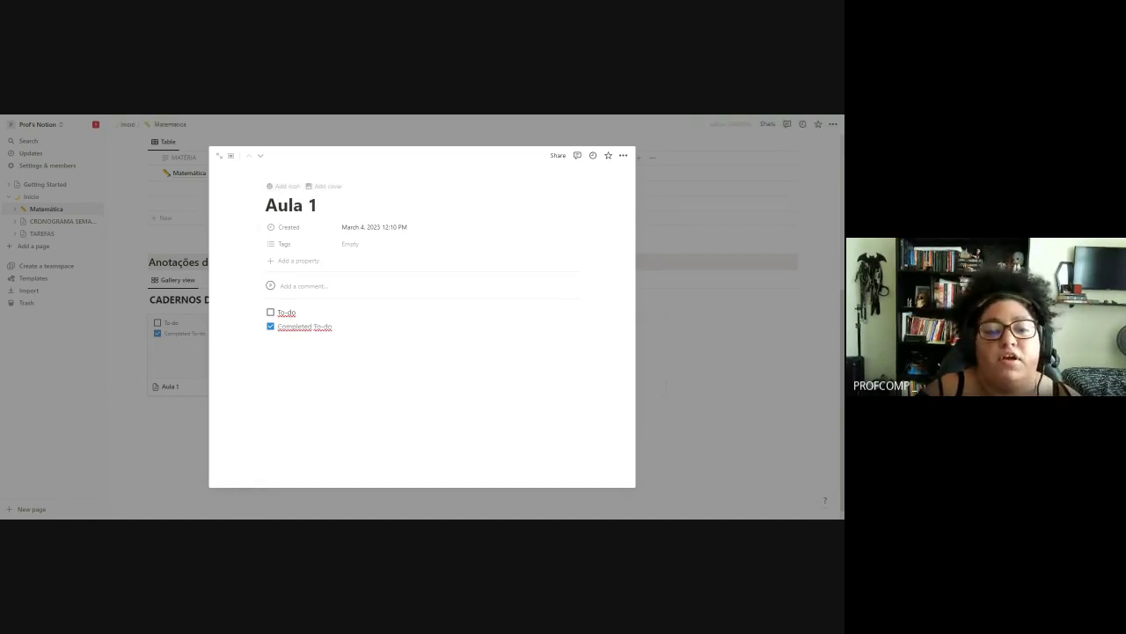
# - Add an icon and a solid blue cover to the "Aula 1" page
pyautogui.click(289, 186)
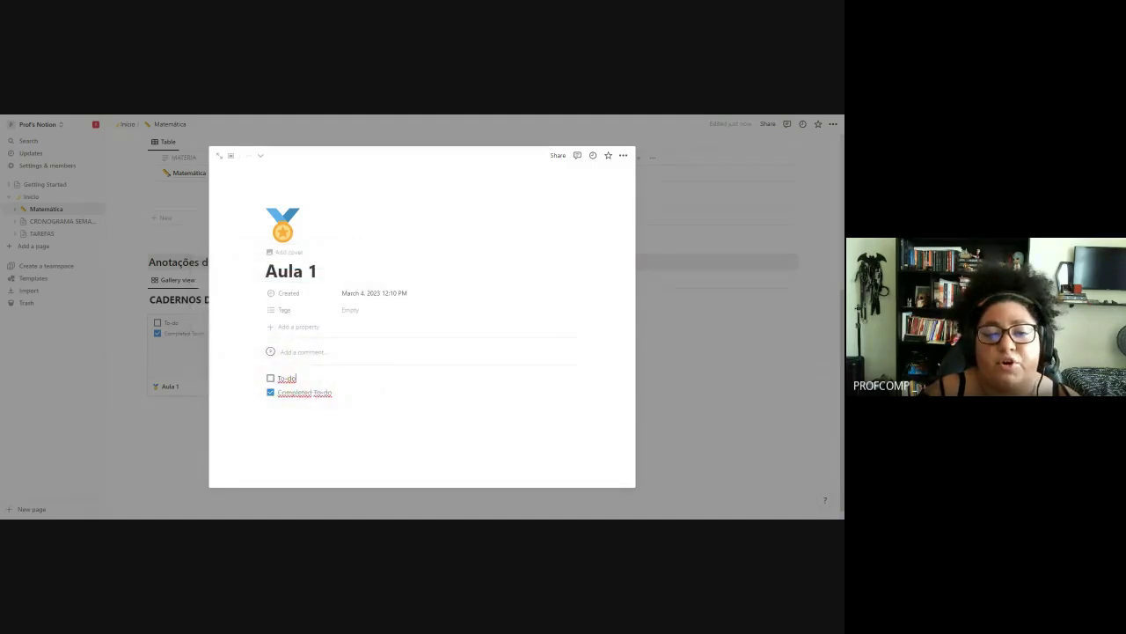
pyautogui.click(288, 253)
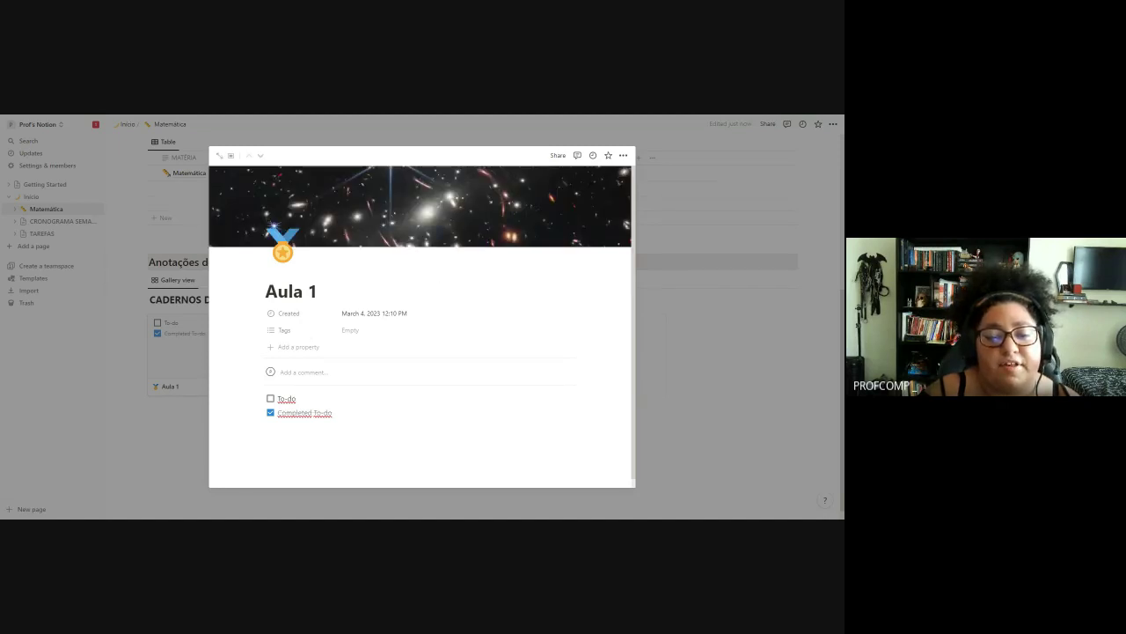
pyautogui.click(510, 241)
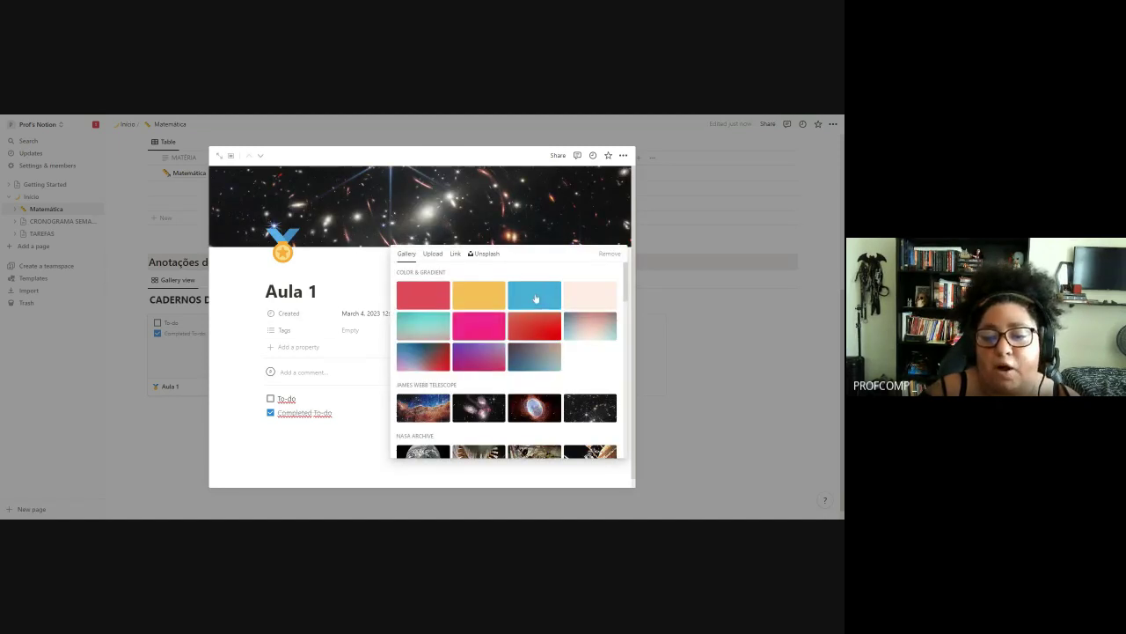
pyautogui.click(357, 278)
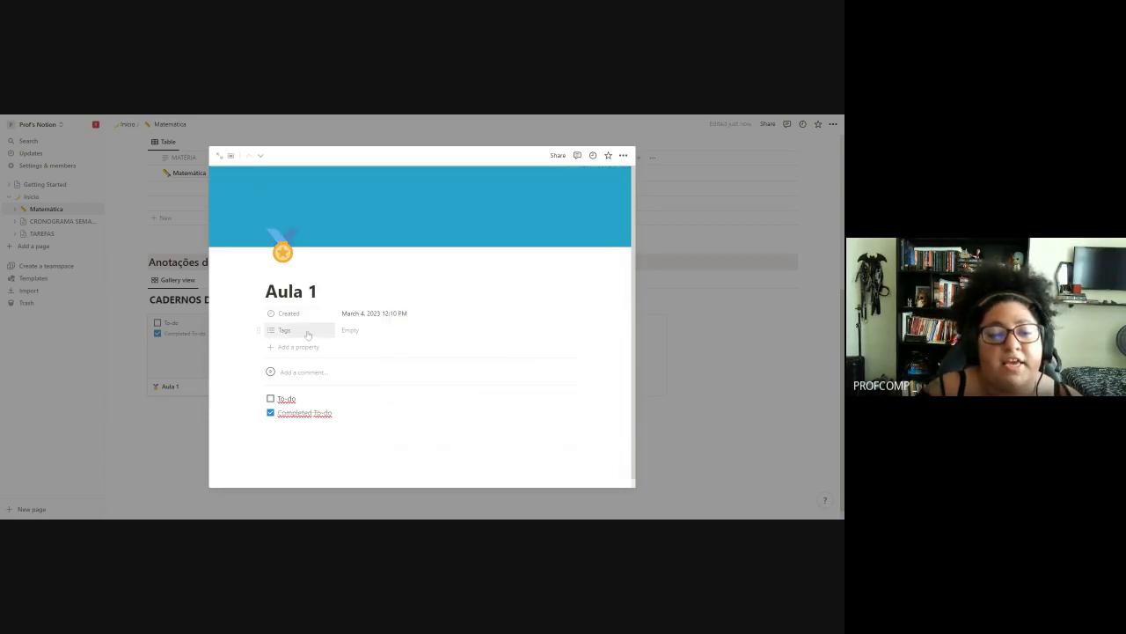
# - Tag the "Aula 1" page with a new "Equação" option and delete the two sample to-do items from its body
pyautogui.click(352, 331)
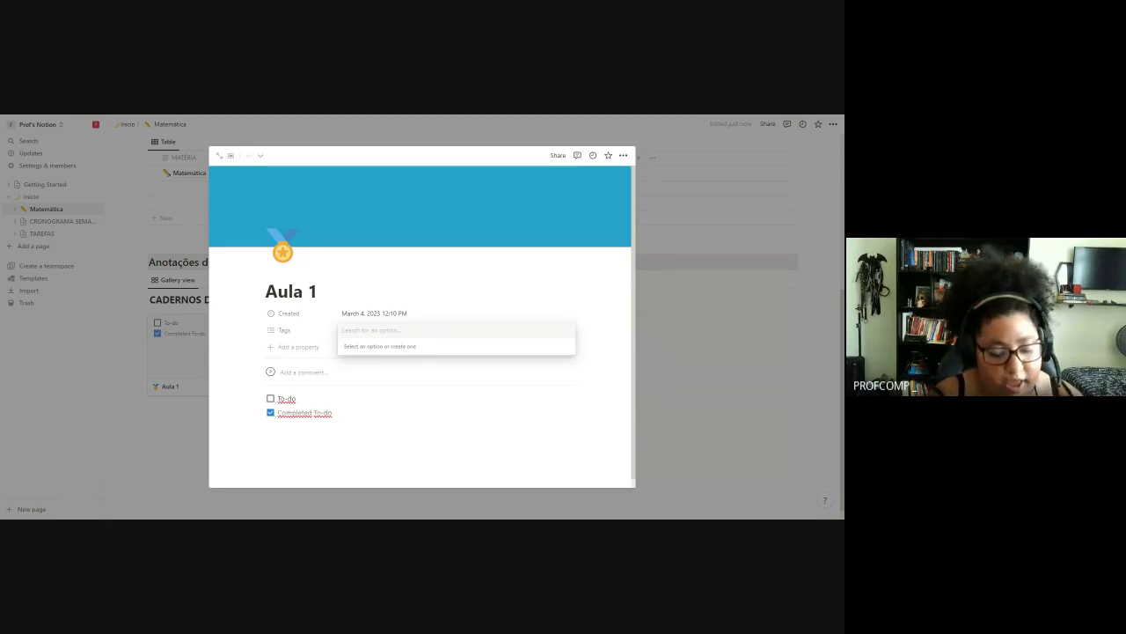
pyautogui.write('Equ')
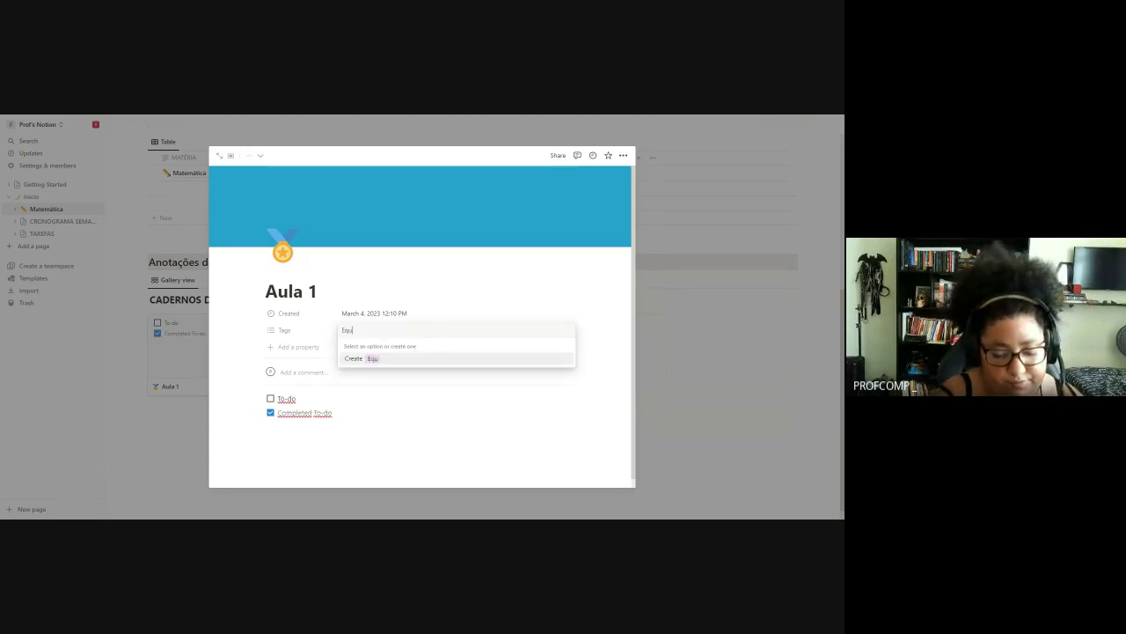
pyautogui.write('ação')
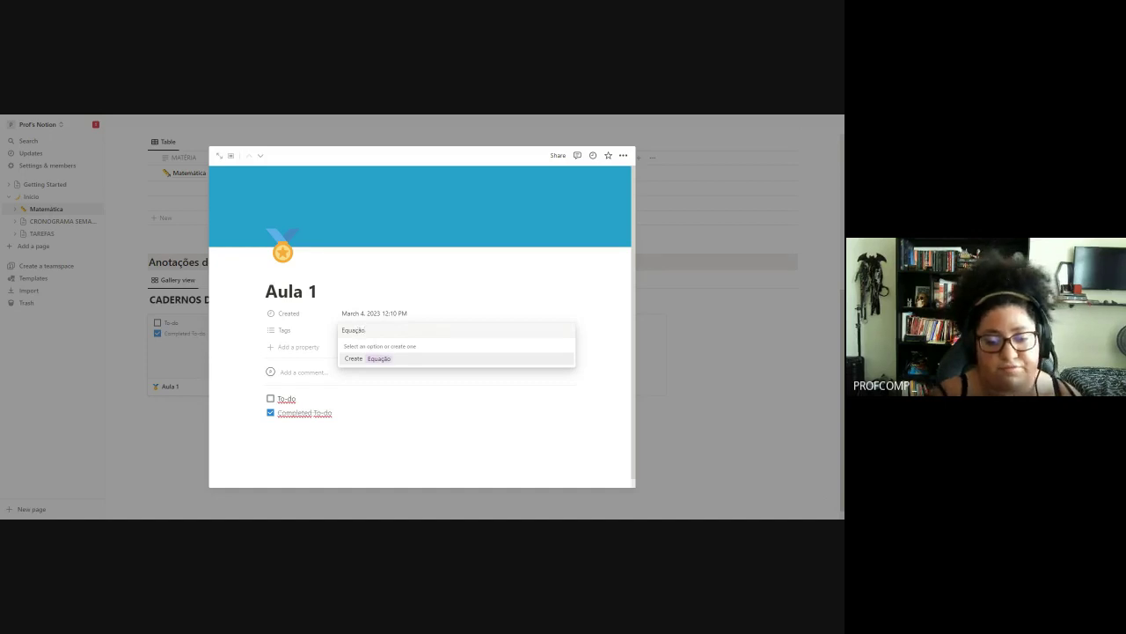
pyautogui.press('Return')
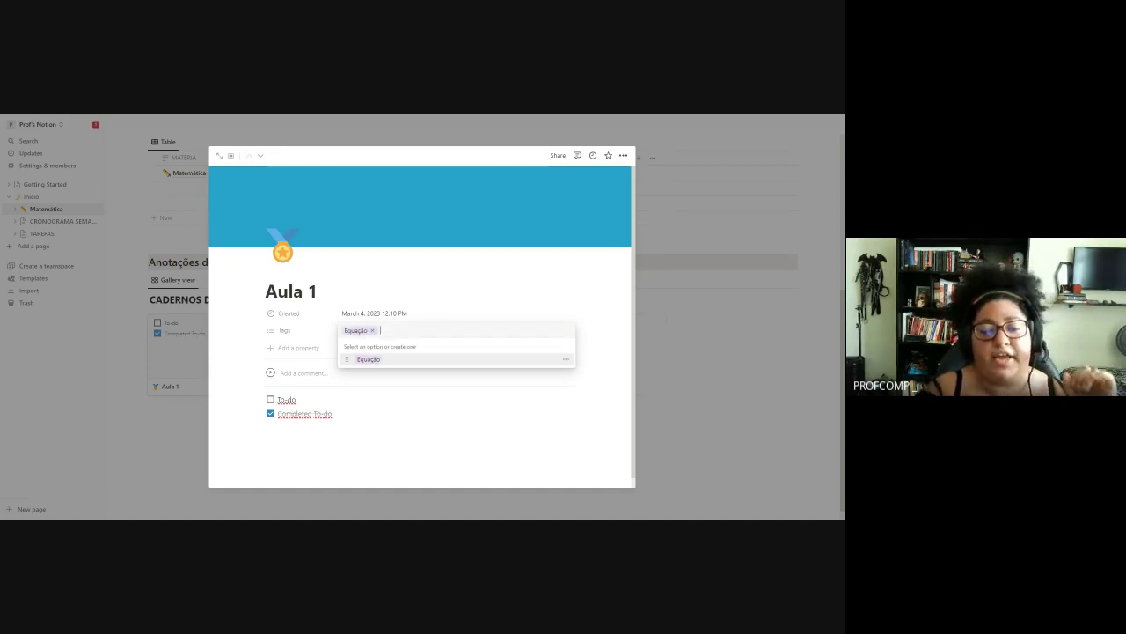
pyautogui.click(322, 362)
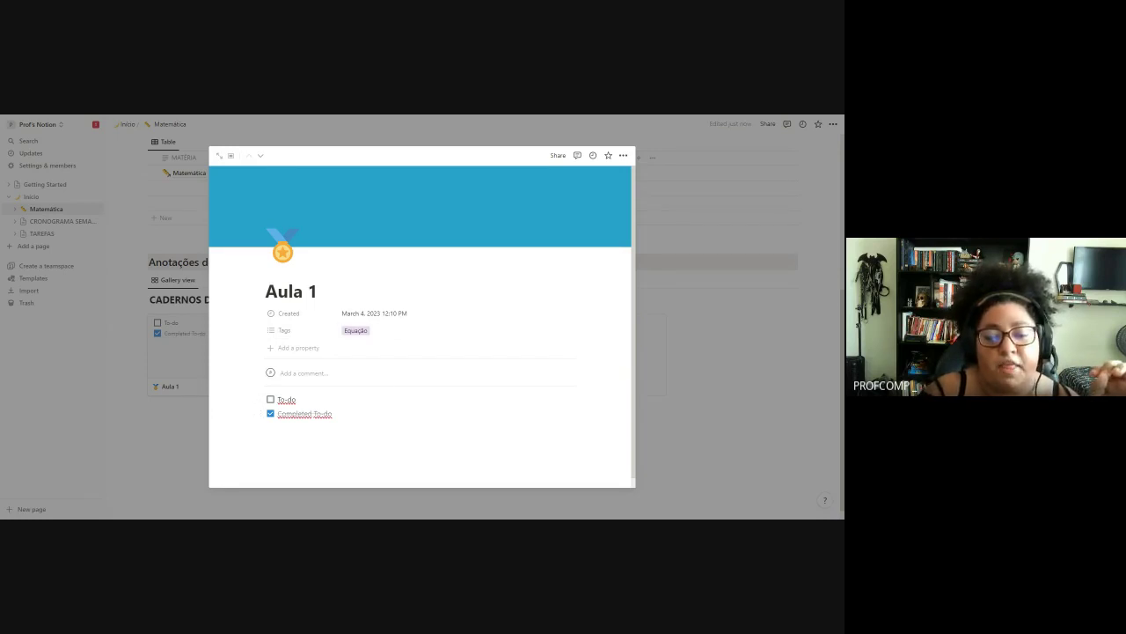
pyautogui.moveTo(567, 452); pyautogui.dragTo(233, 369)
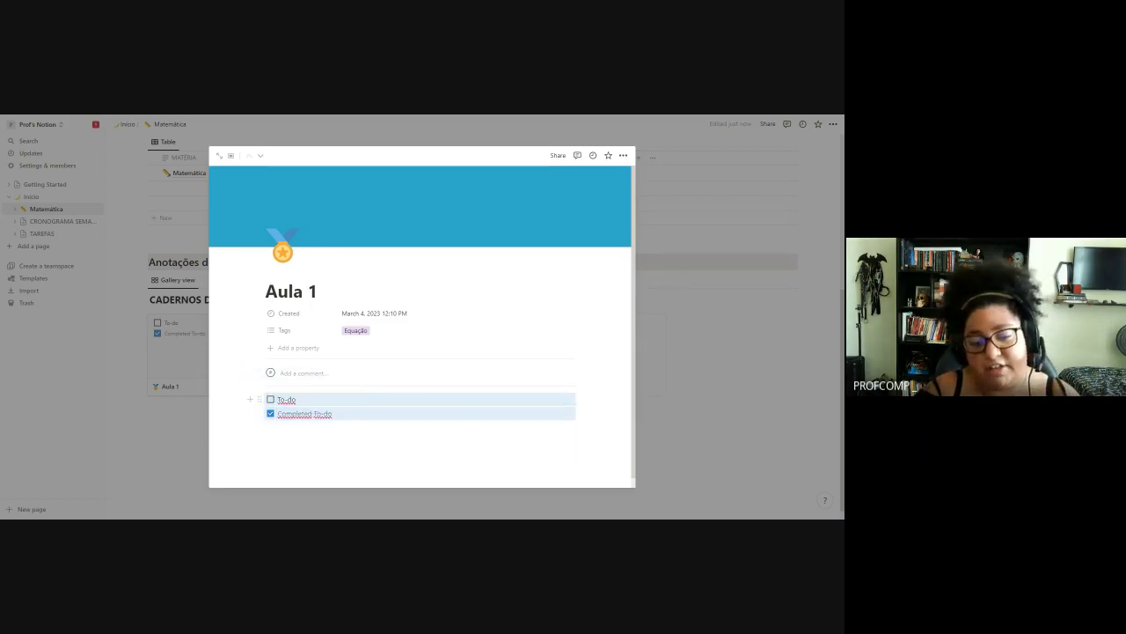
pyautogui.press('Delete')
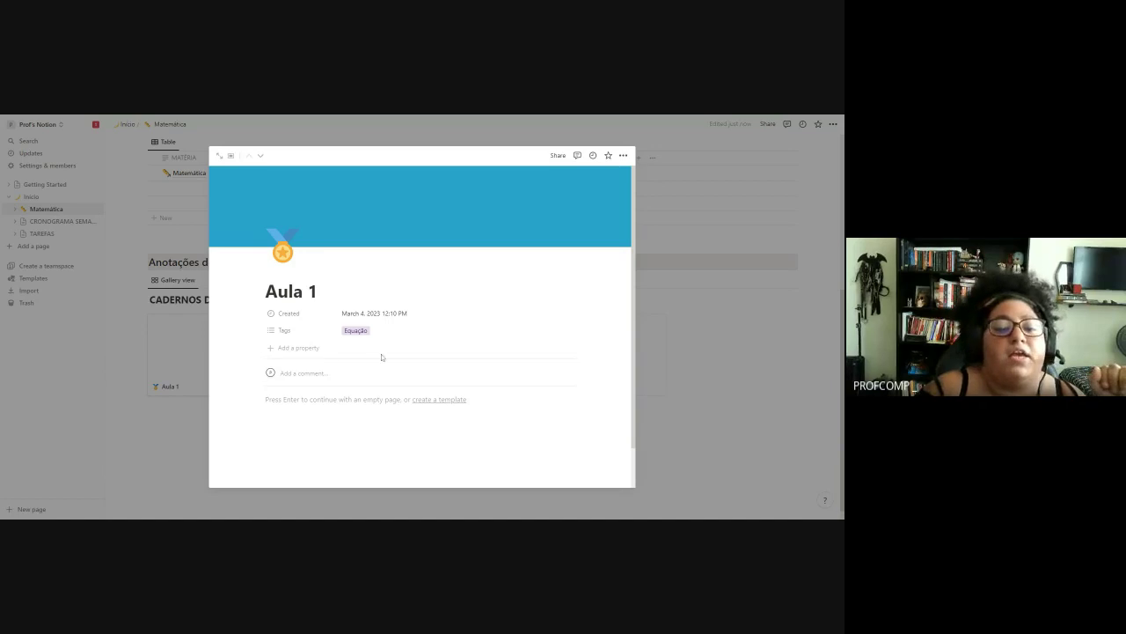
# - Add a text property named "MATÉRIA" to the "Aula 1" page
pyautogui.click(305, 347)
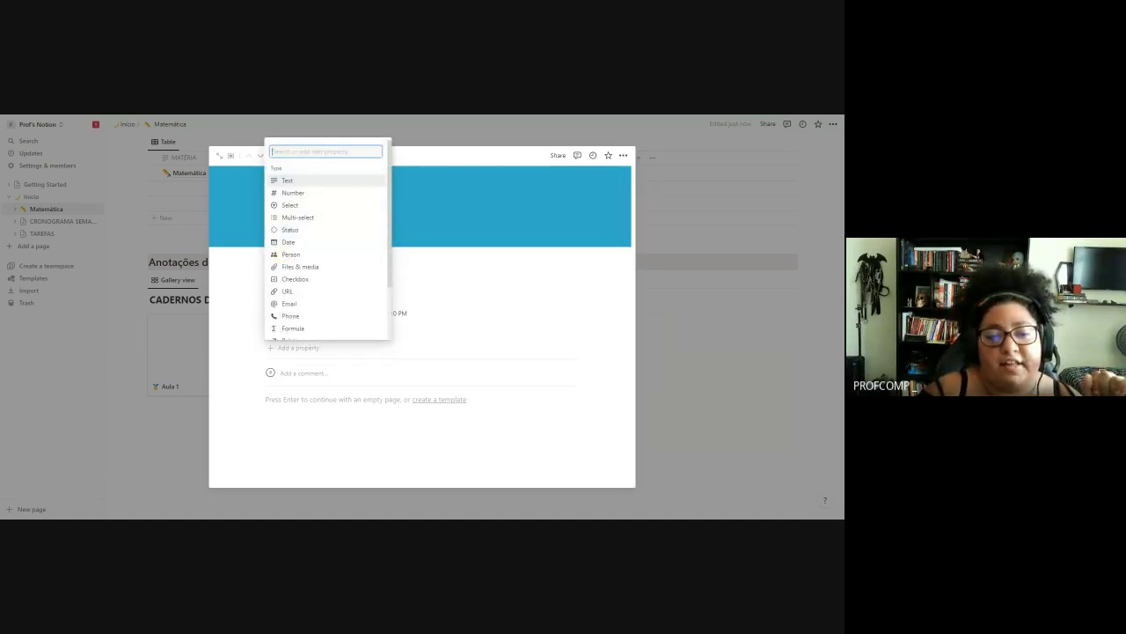
pyautogui.click(315, 180)
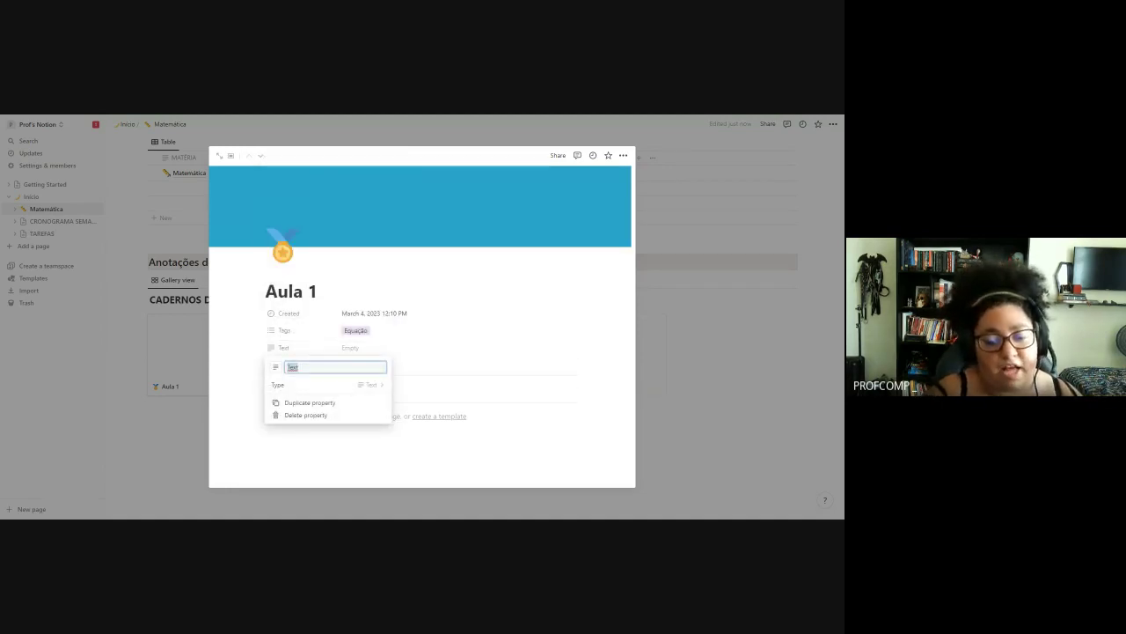
pyautogui.press('BackSpace')
pyautogui.write('M')
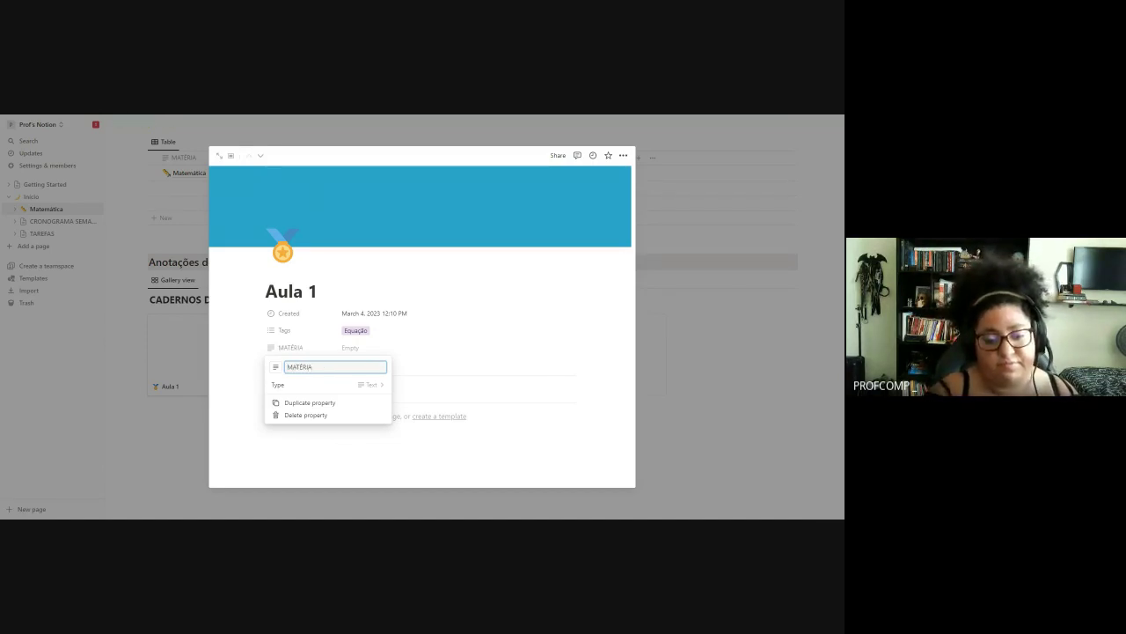
pyautogui.write('ATÉRIA')
# - Fill the MATÉRIA property with a mention linking to the Matemática page
pyautogui.click(346, 350)
pyautogui.click(348, 351)
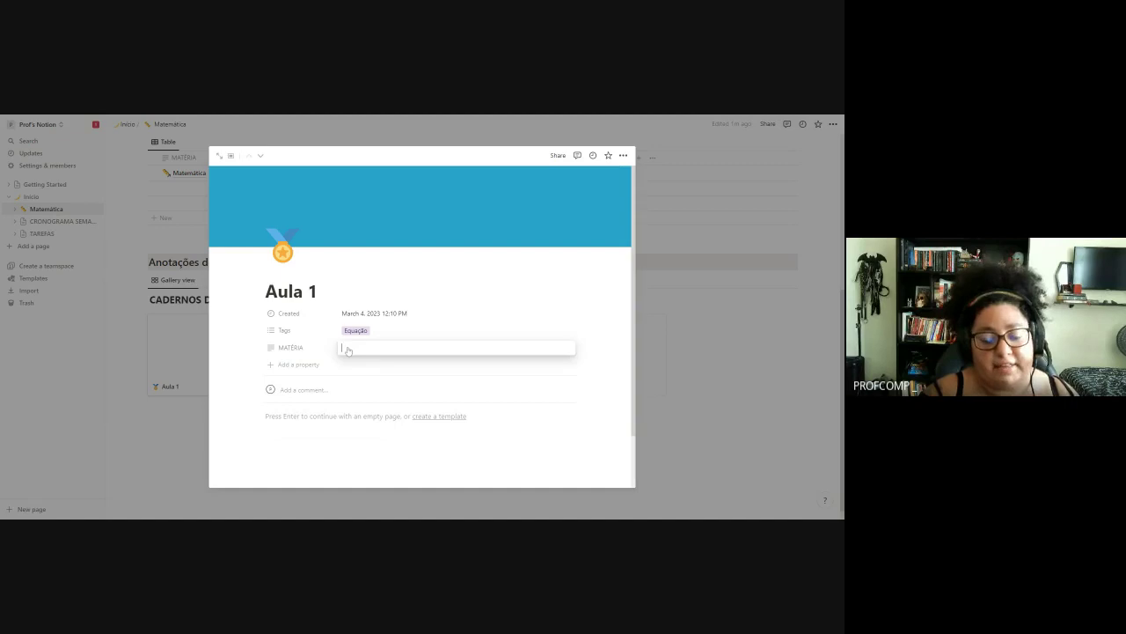
pyautogui.write('@')
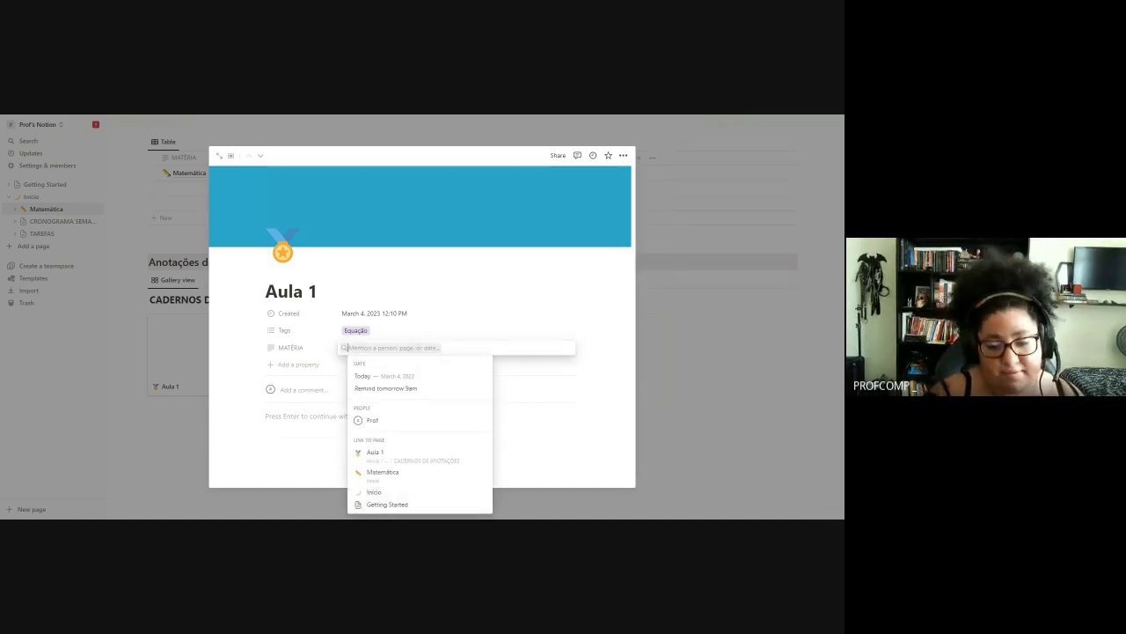
pyautogui.click(380, 473)
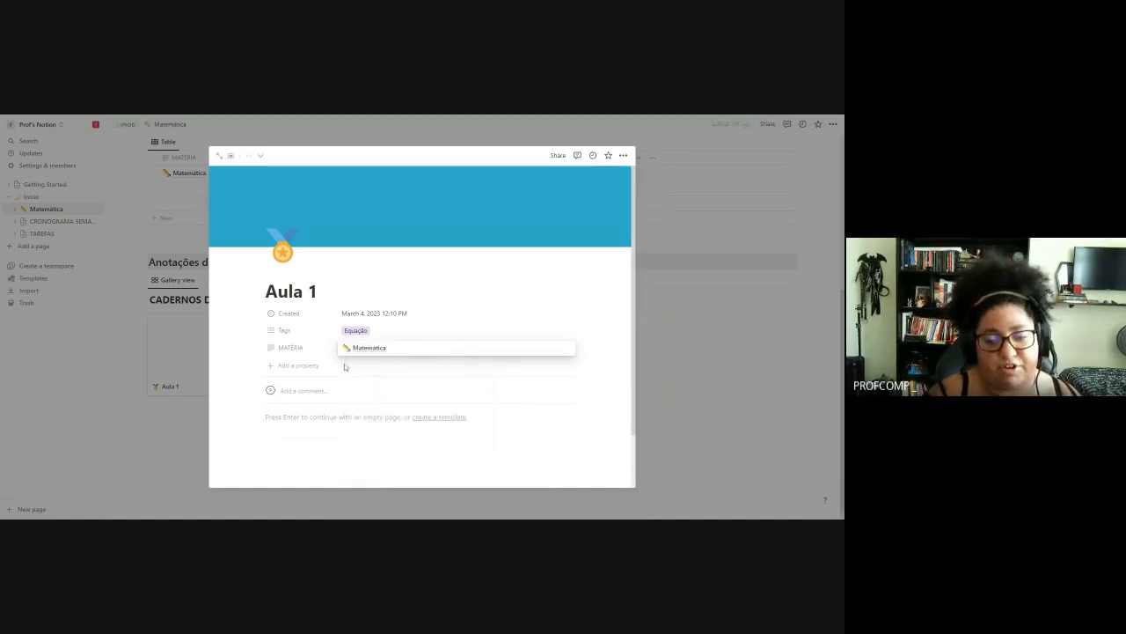
# - Add a date property named "DATA" to the "Aula 1" page, with Day/Month/Year date format and 24-hour time format
pyautogui.click(497, 458)
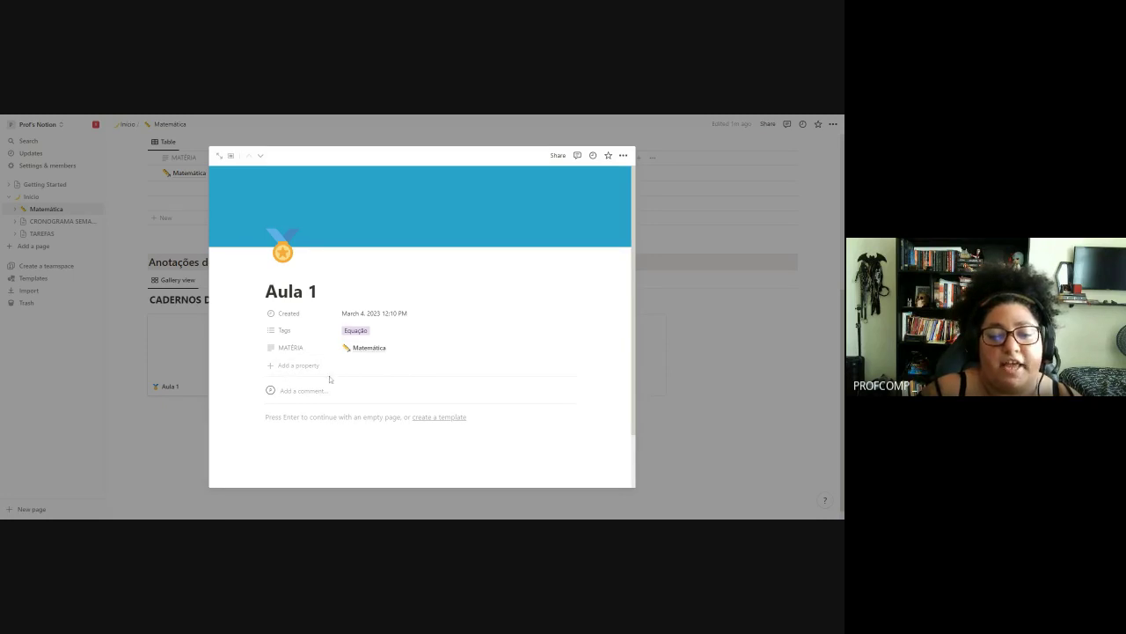
pyautogui.click(297, 365)
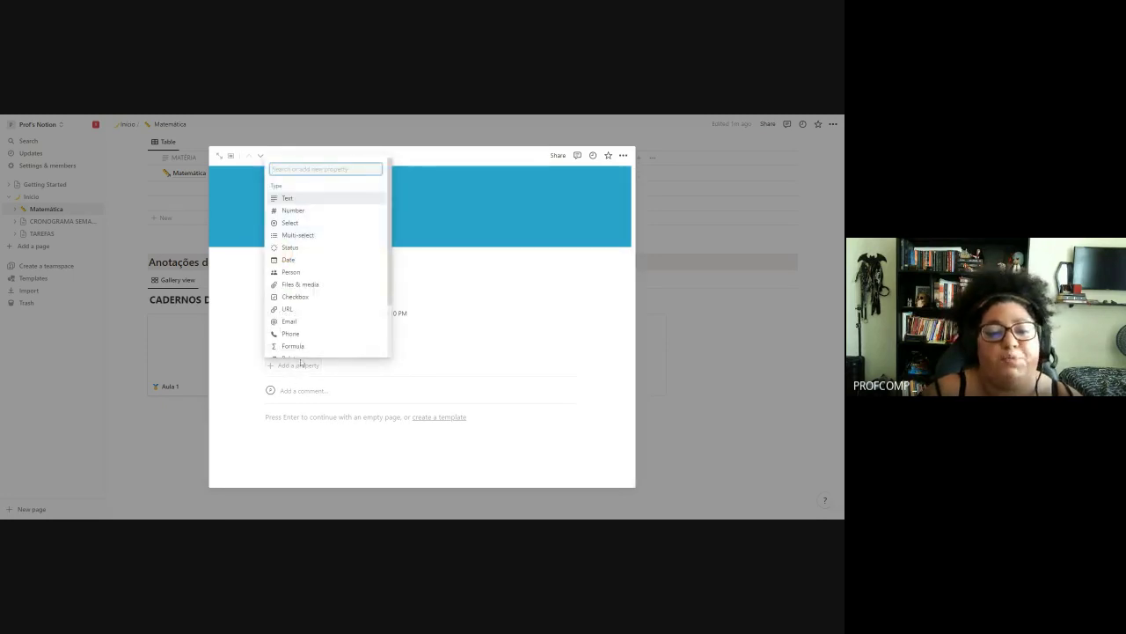
pyautogui.click(314, 267)
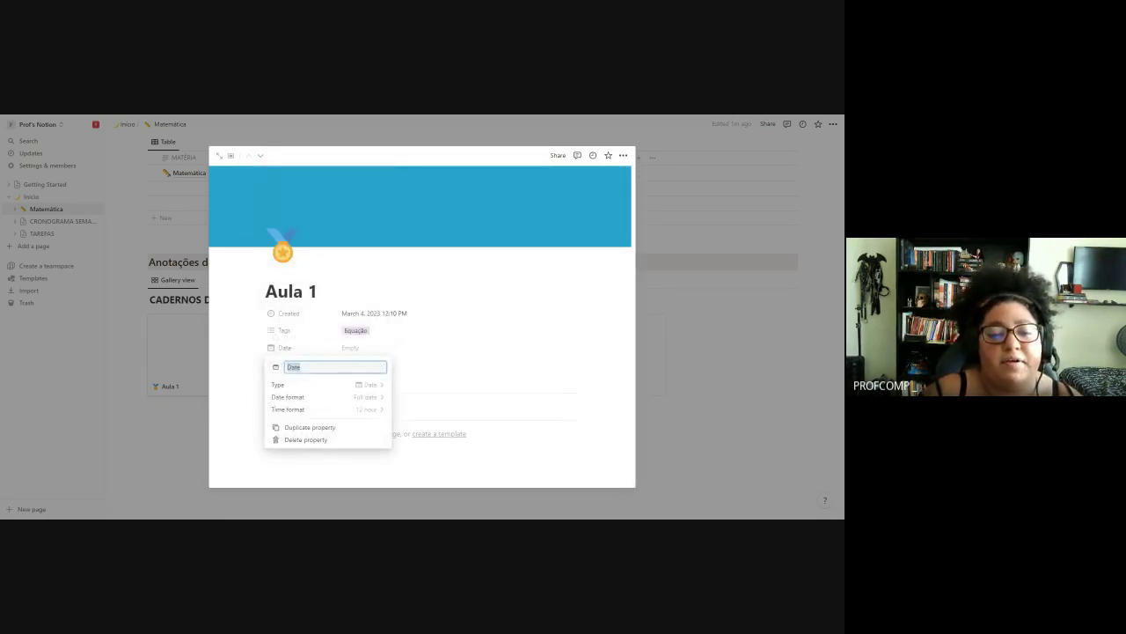
pyautogui.write('DATA')
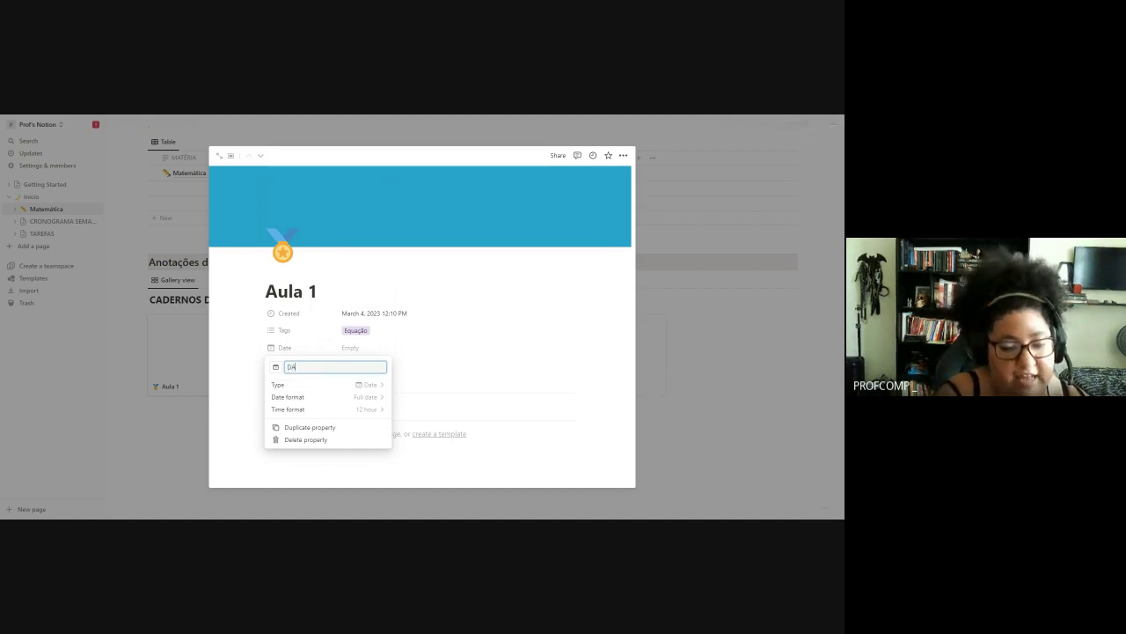
pyautogui.click(361, 396)
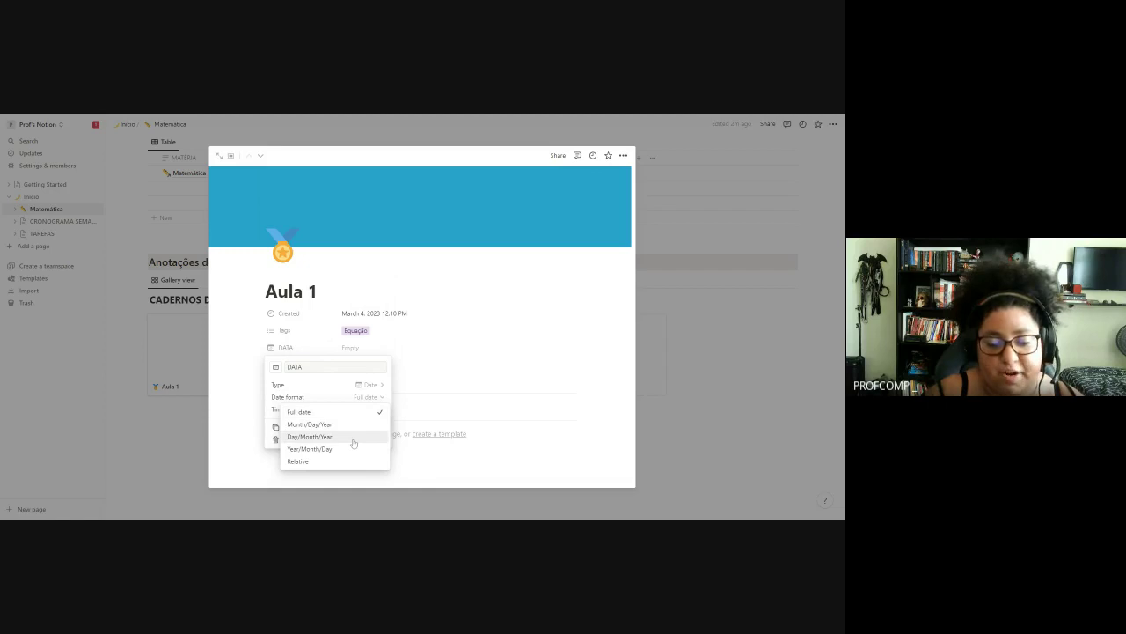
pyautogui.click(353, 440)
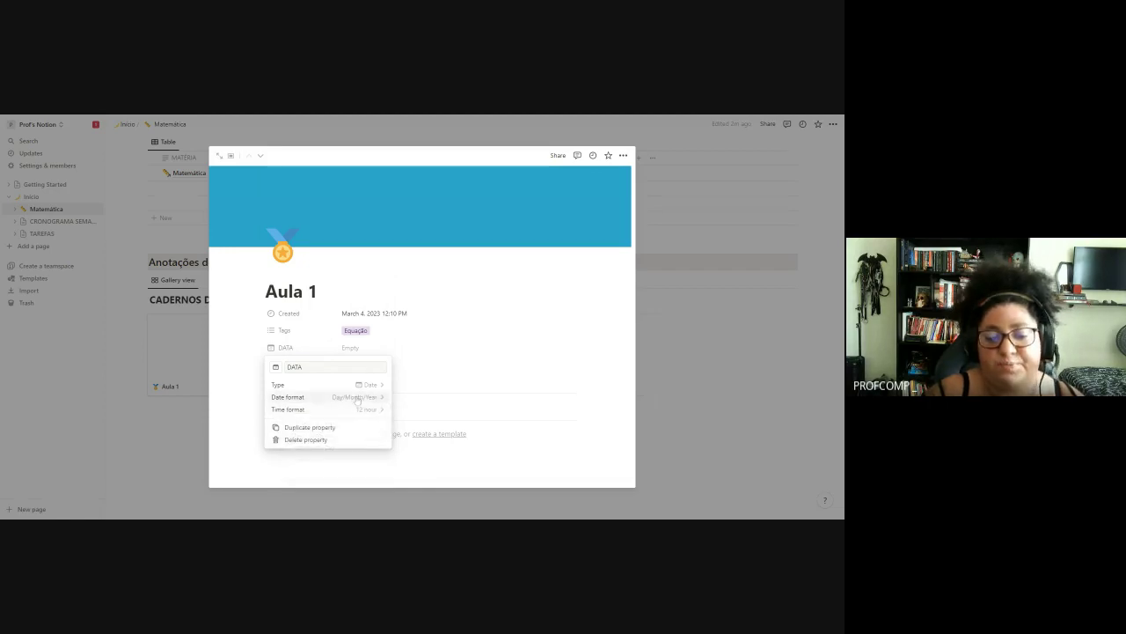
pyautogui.click(370, 409)
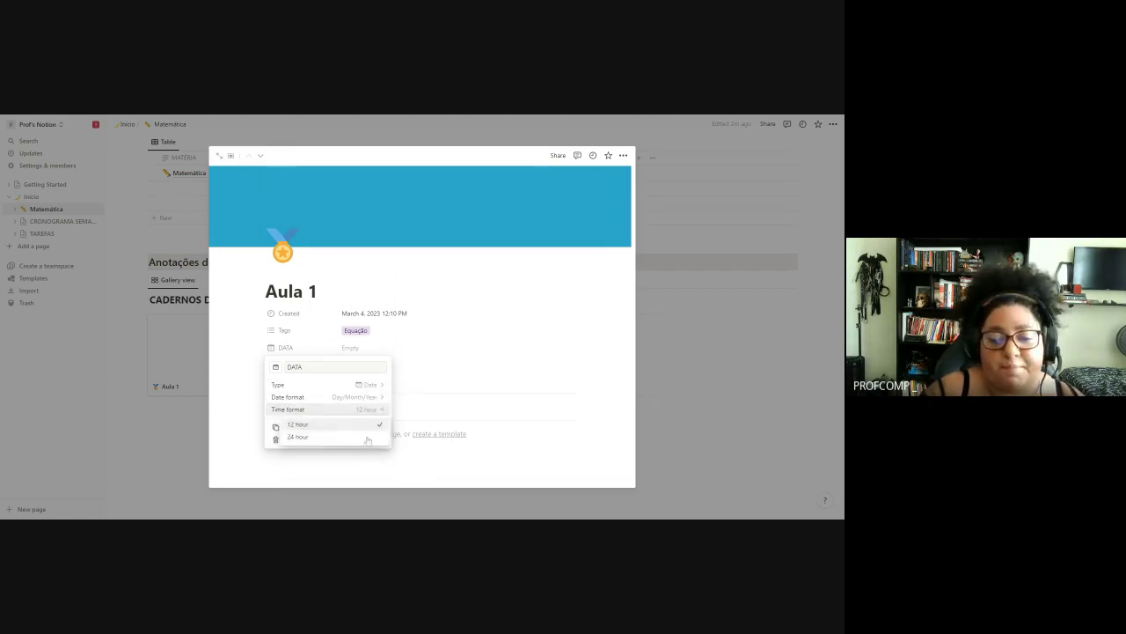
pyautogui.click(368, 440)
pyautogui.click(423, 370)
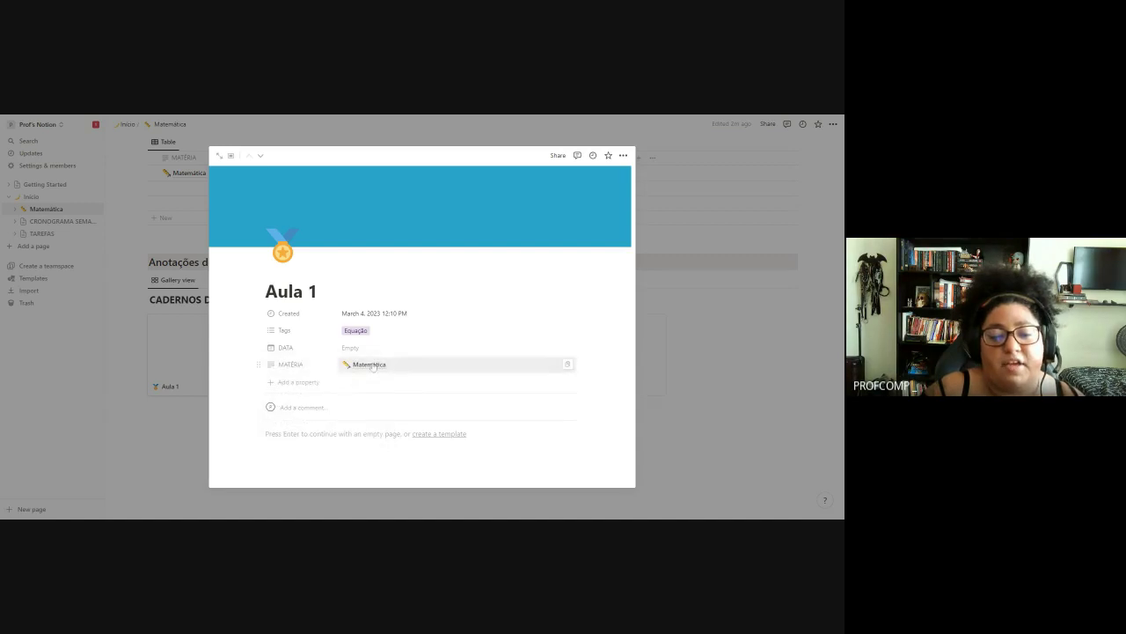
# - Set the DATA property of the "Aula 1" page to 06/03/2023
pyautogui.click(345, 351)
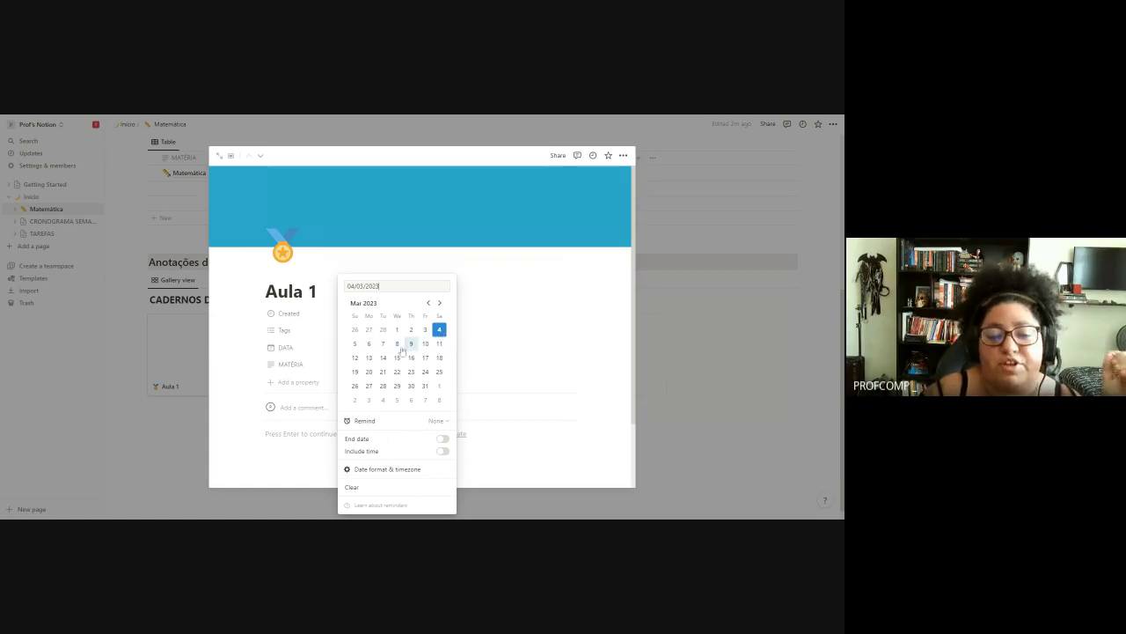
pyautogui.click(369, 344)
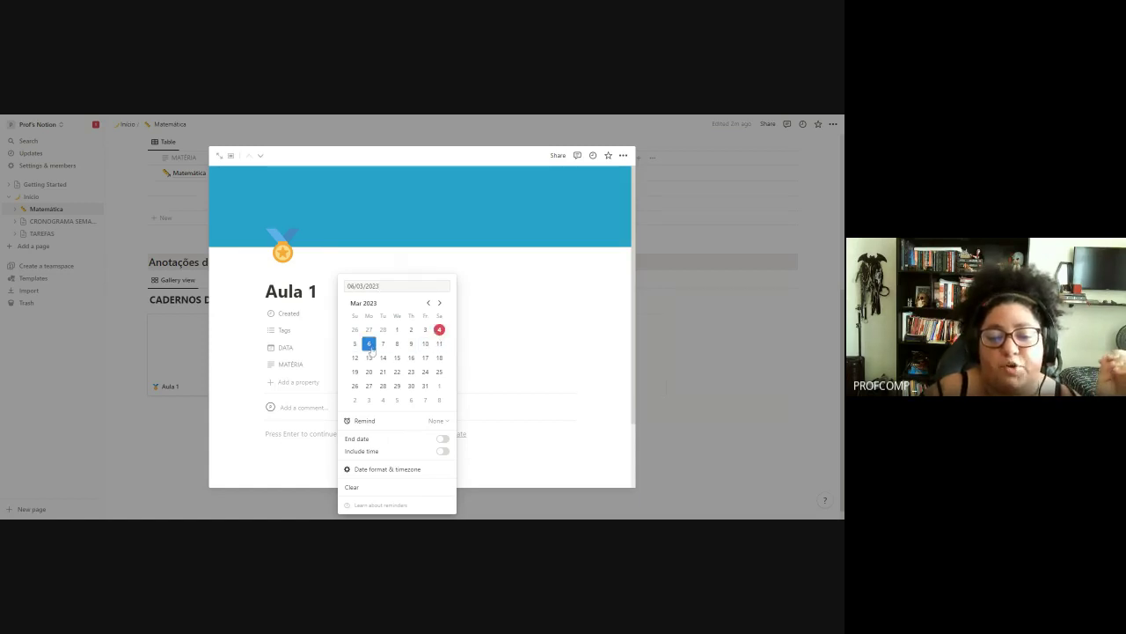
pyautogui.click(491, 377)
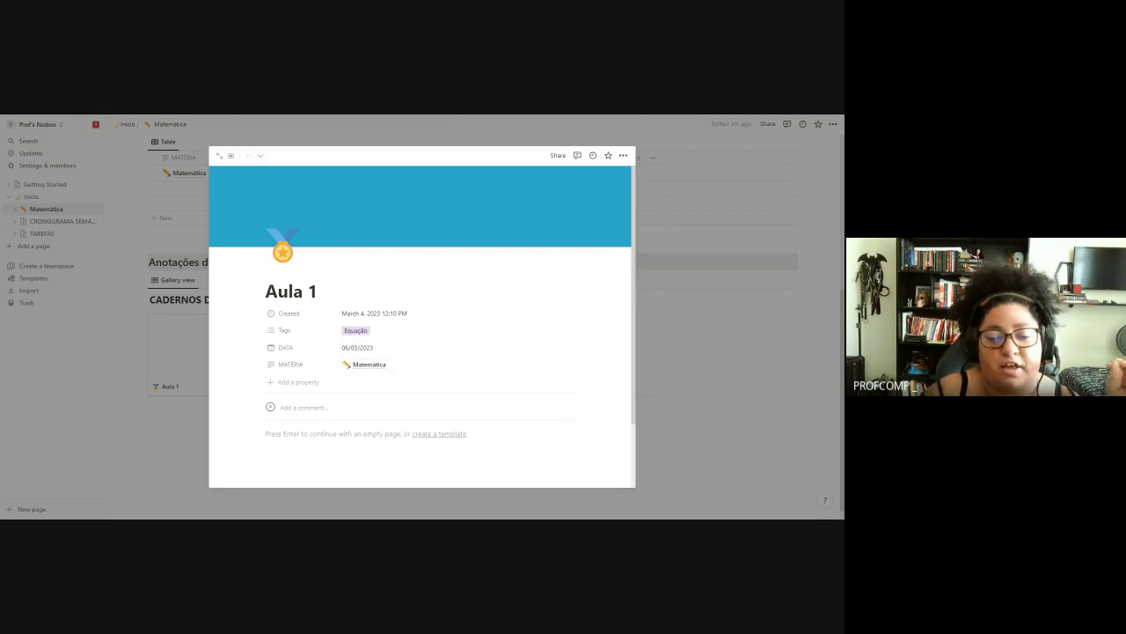
pyautogui.write('I')
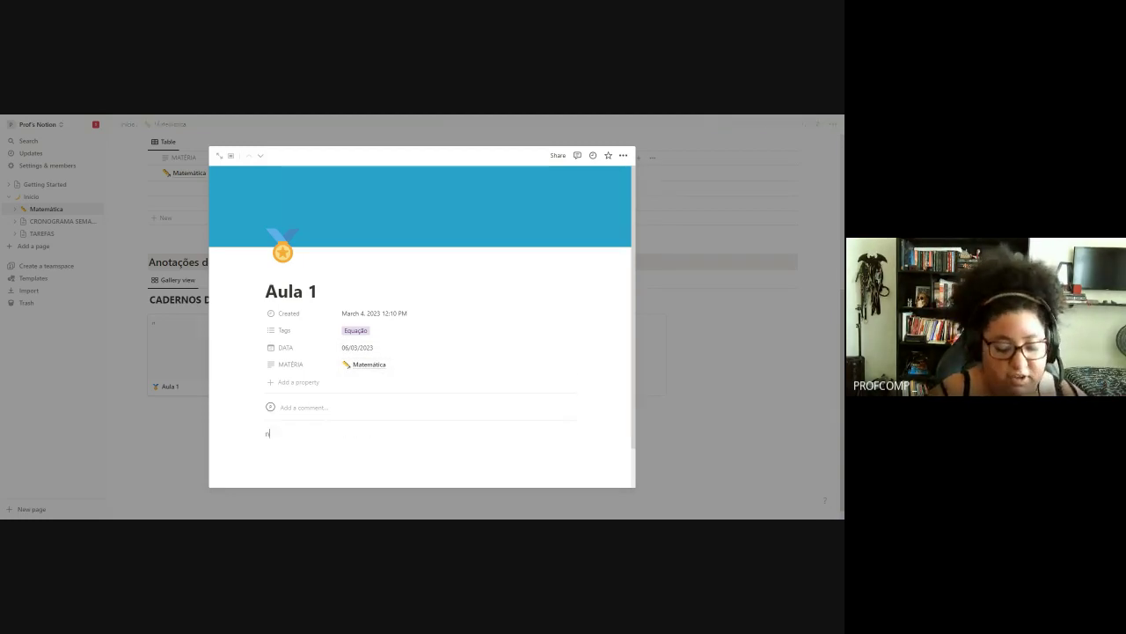
pyautogui.write('ntro')
pyautogui.press('BackSpace')
pyautogui.press('BackSpace')
pyautogui.press('BackSpace')
pyautogui.press('BackSpace')
pyautogui.press('BackSpace')
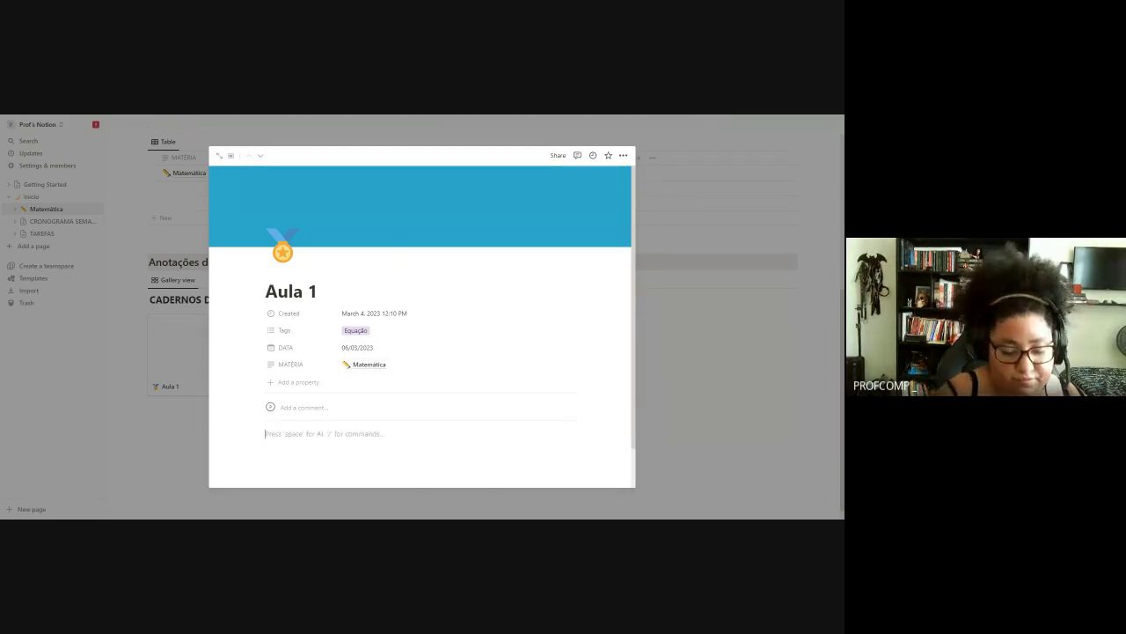
# - Write "Na aula 1 aprendemos sobre equações que..." in the body of the "Aula 1" page and close the page
pyautogui.write('Na a')
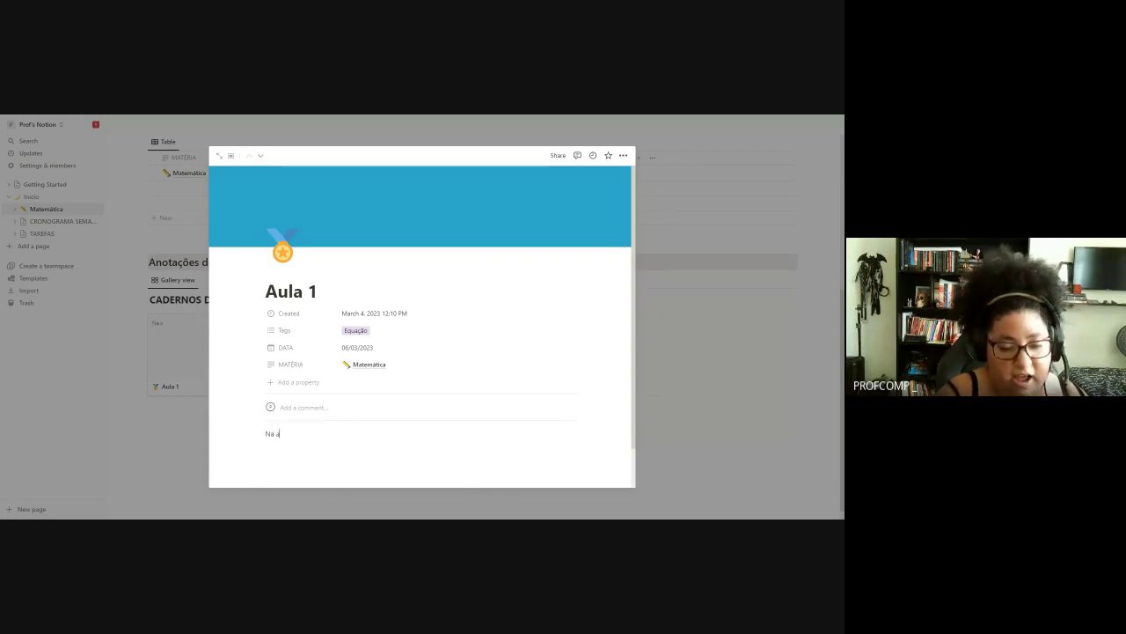
pyautogui.write('ula 1 apre')
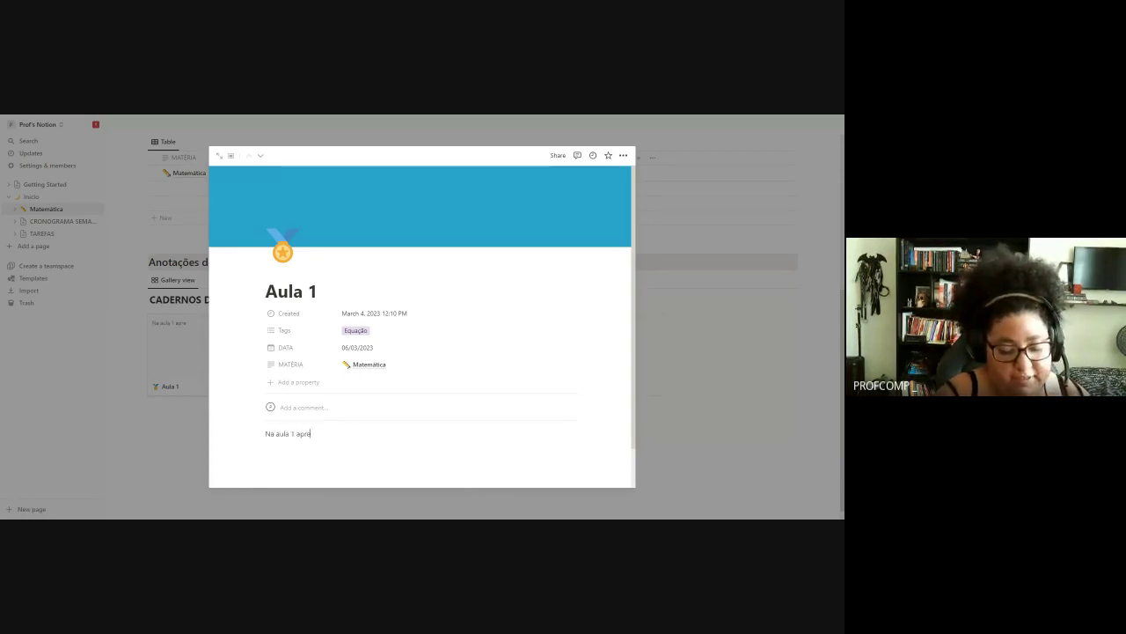
pyautogui.write('ndemos sobre ')
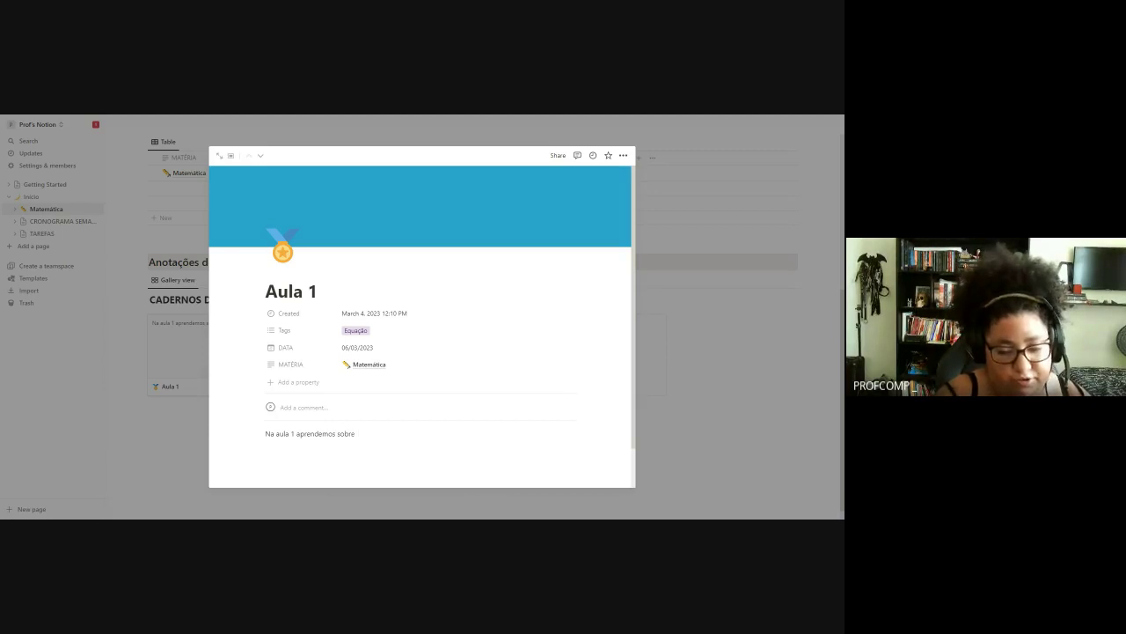
pyautogui.write('equaç')
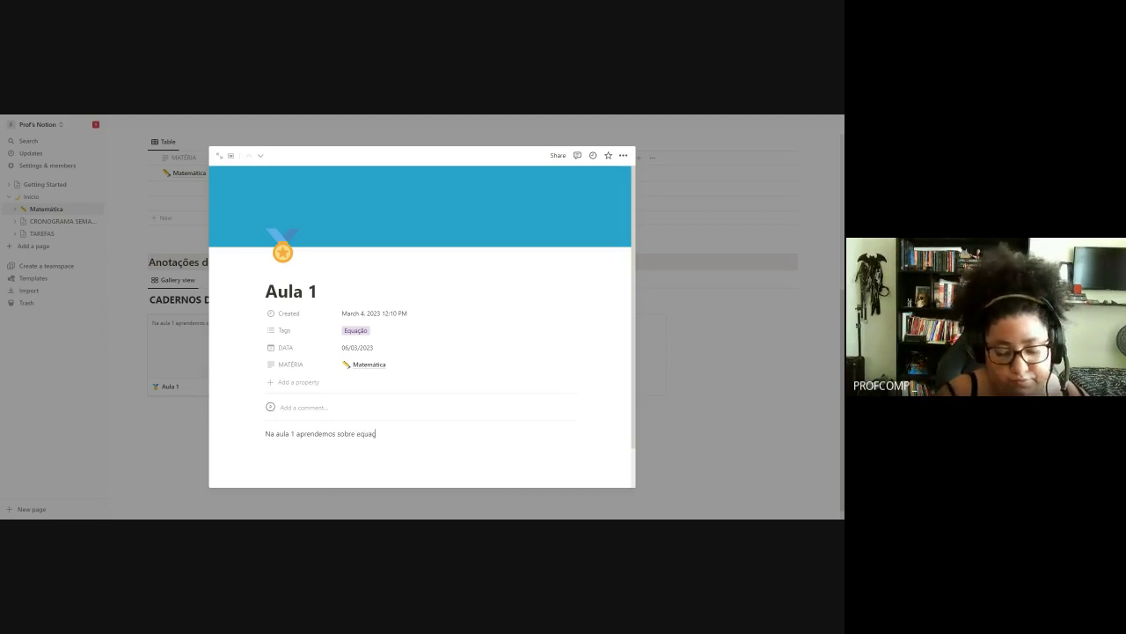
pyautogui.write('ões de')
pyautogui.press('BackSpace')
pyautogui.press('BackSpace')
pyautogui.press('BackSpace')
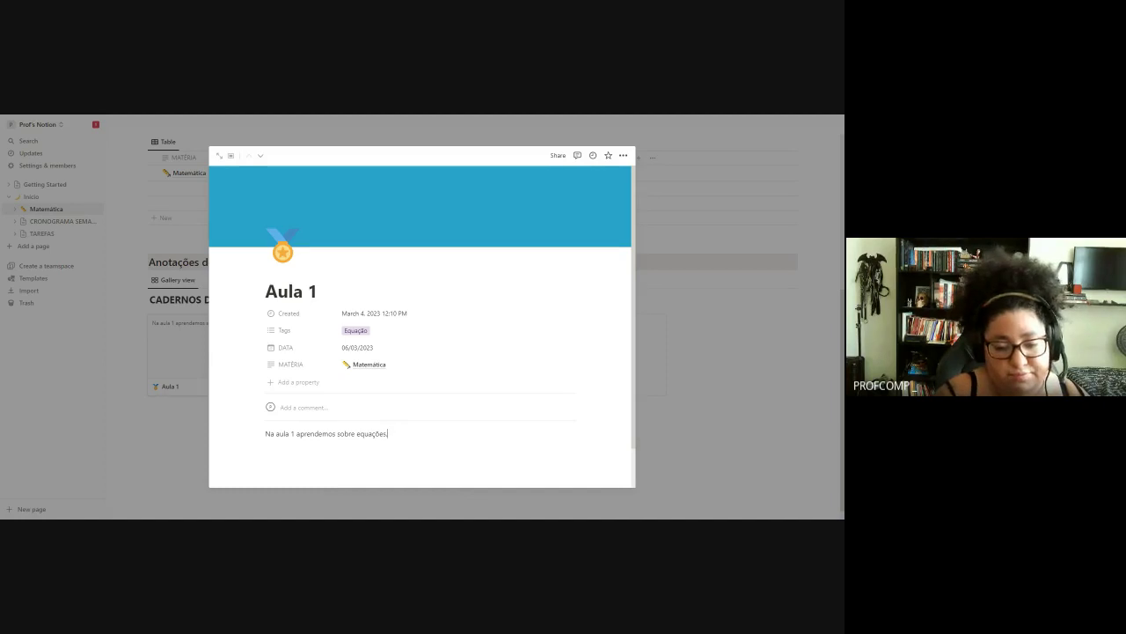
pyautogui.write('que...')
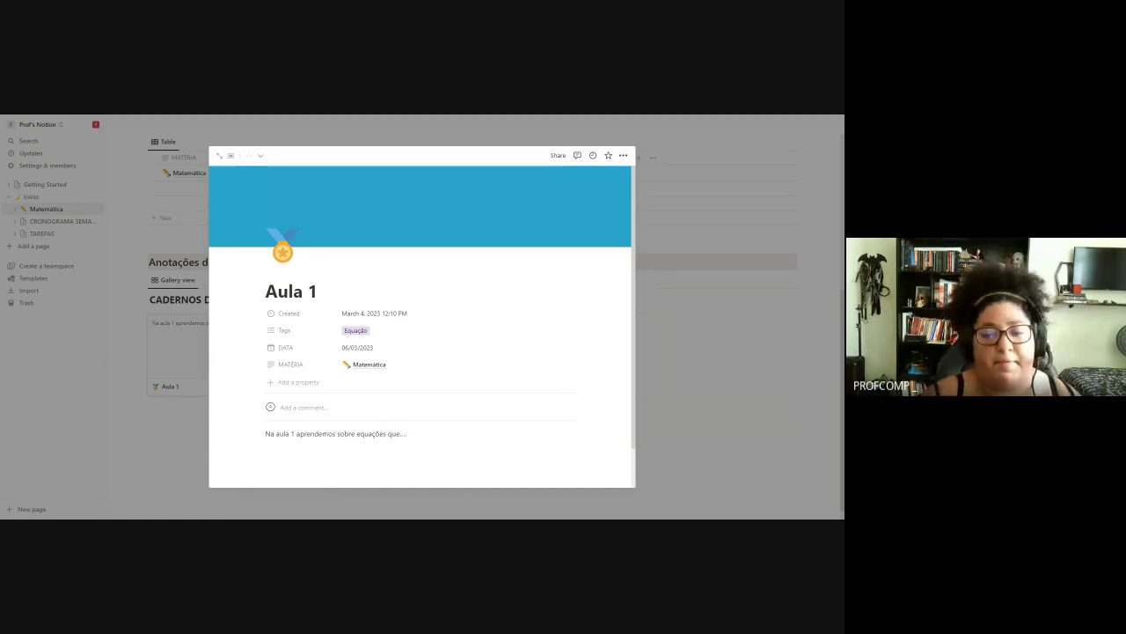
pyautogui.click(678, 370)
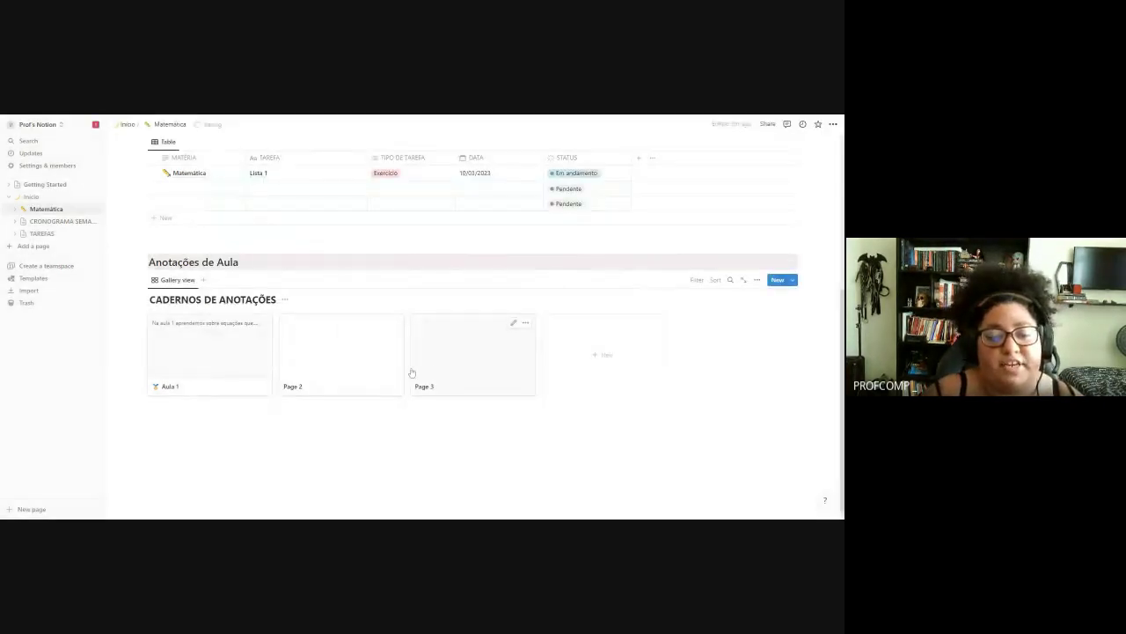
# - Examine the CADERNOS DE ANOTAÇÕES title options, the "Aula 1" card's actions and property list, and its page customization settings
pyautogui.moveTo(259, 325)
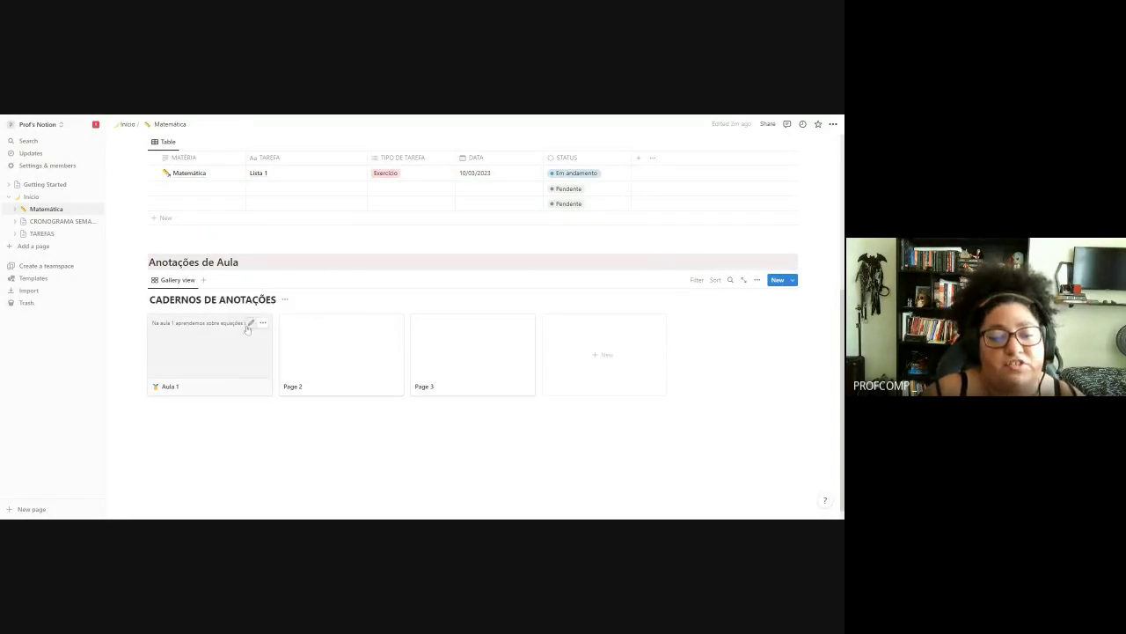
pyautogui.click(284, 300)
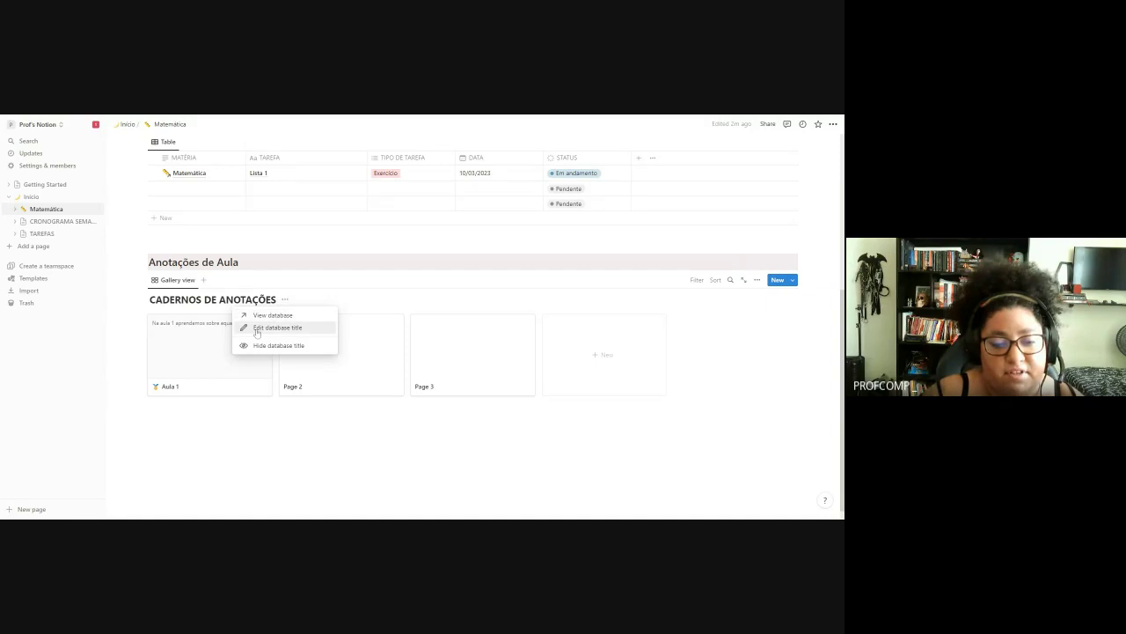
pyautogui.click(264, 327)
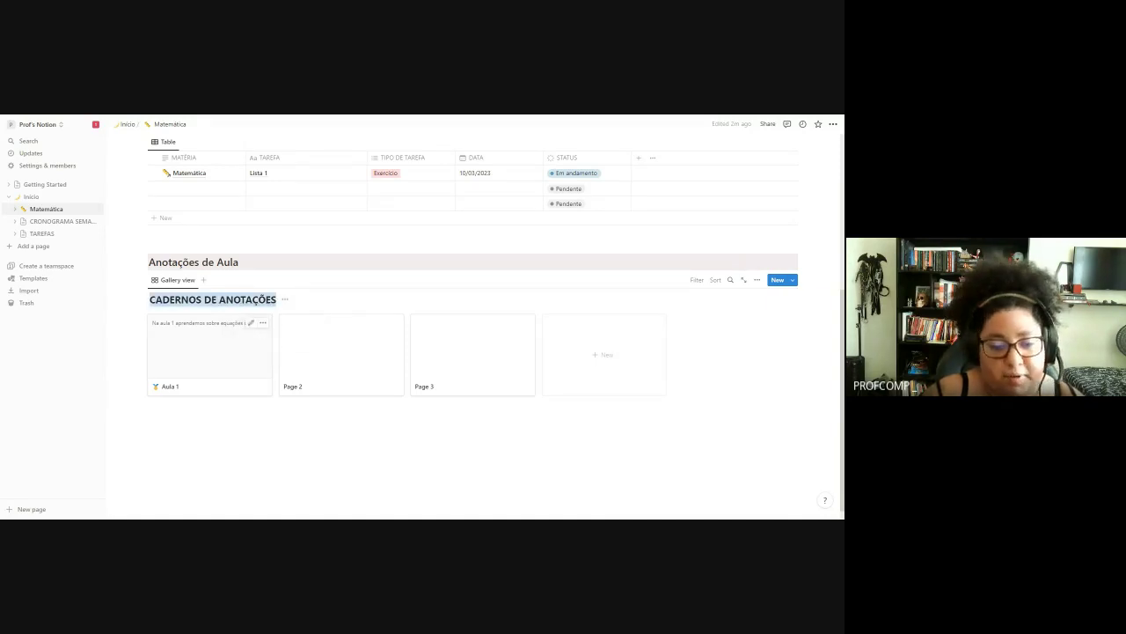
pyautogui.click(263, 324)
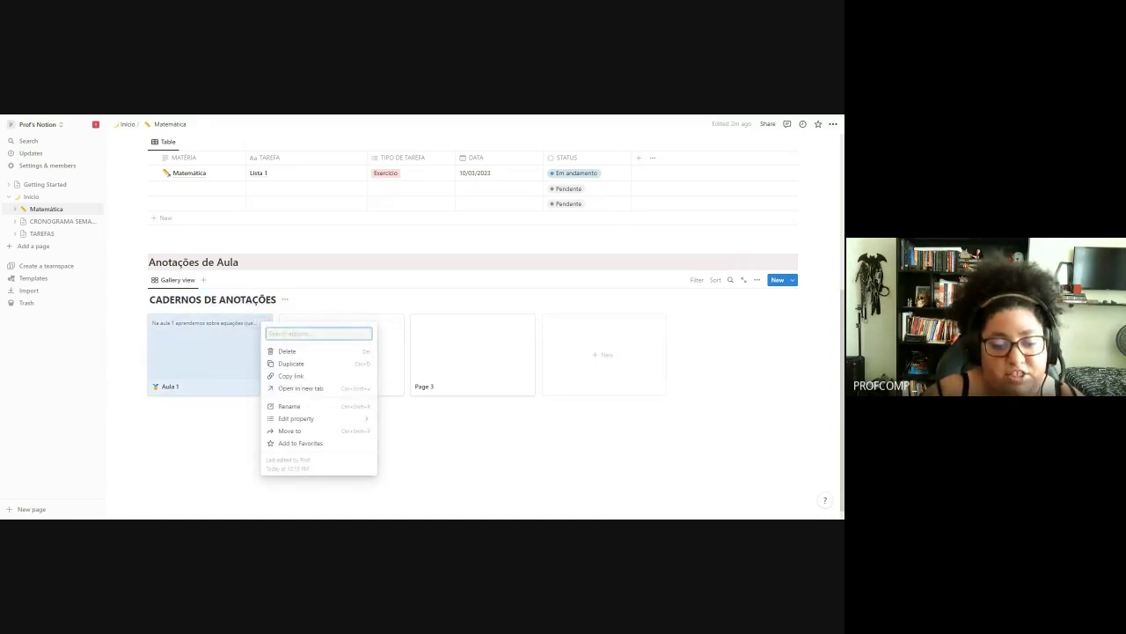
pyautogui.moveTo(309, 420)
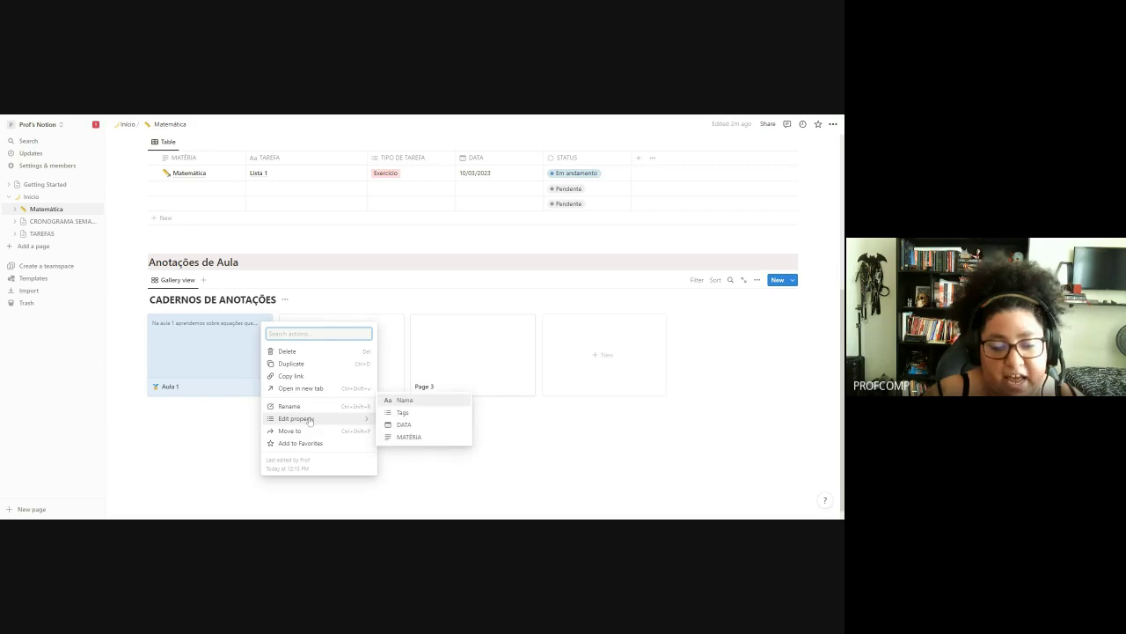
pyautogui.click(239, 435)
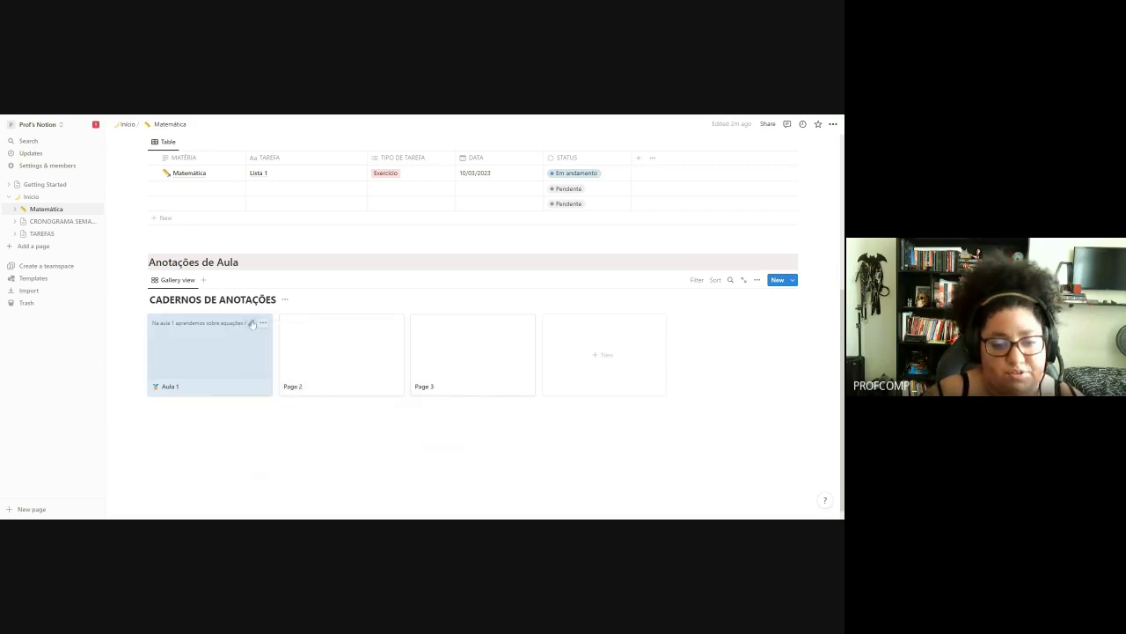
pyautogui.click(251, 325)
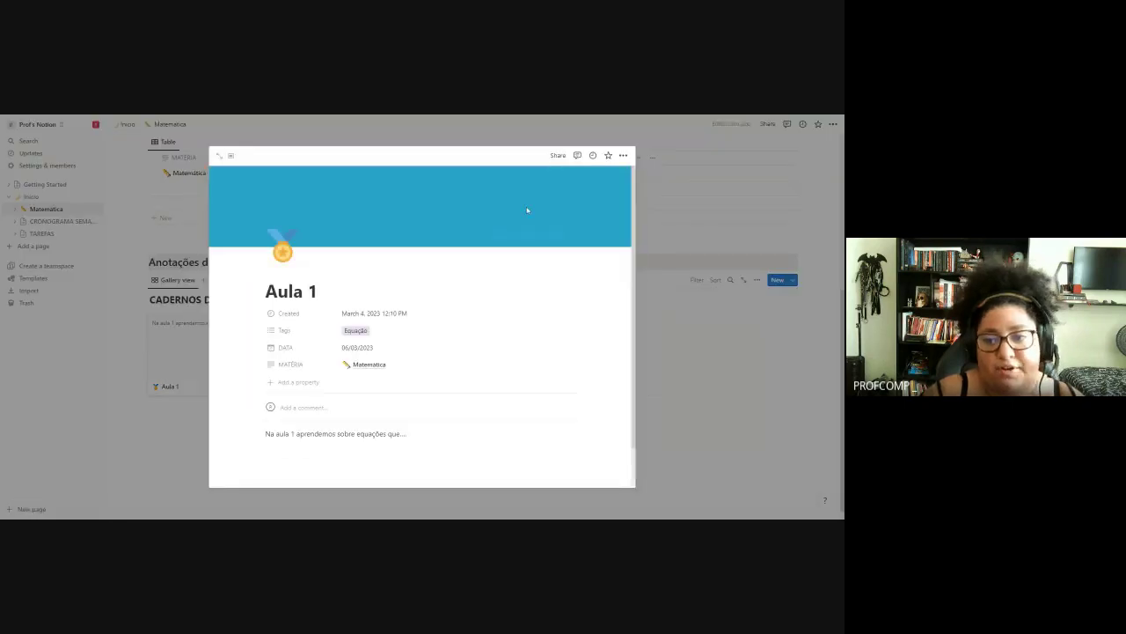
pyautogui.click(623, 155)
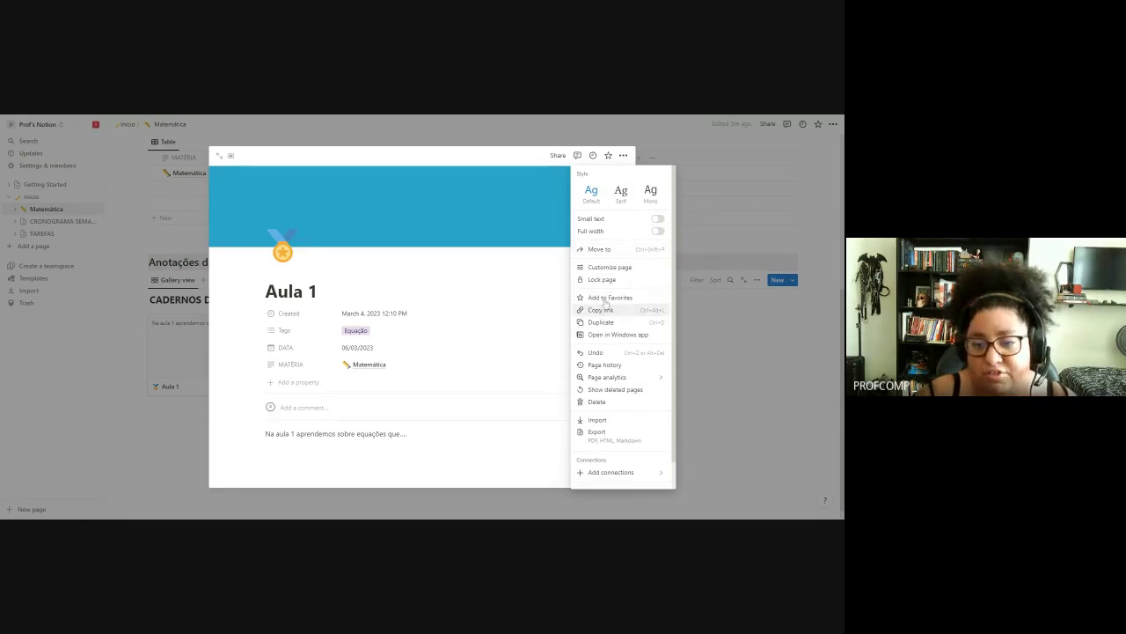
pyautogui.click(608, 269)
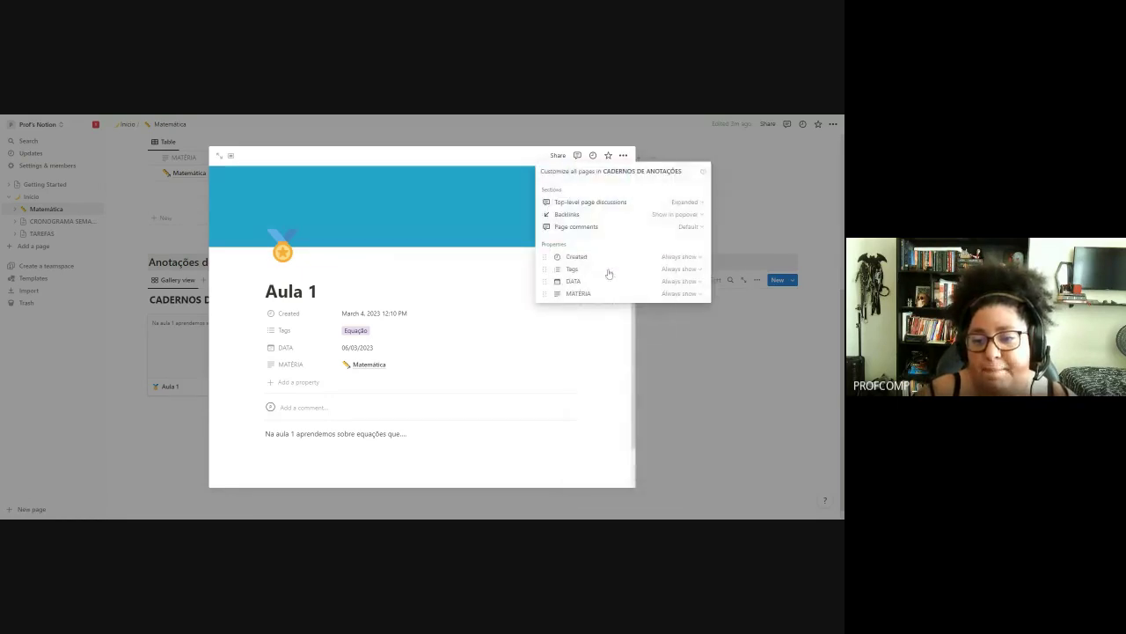
pyautogui.click(606, 346)
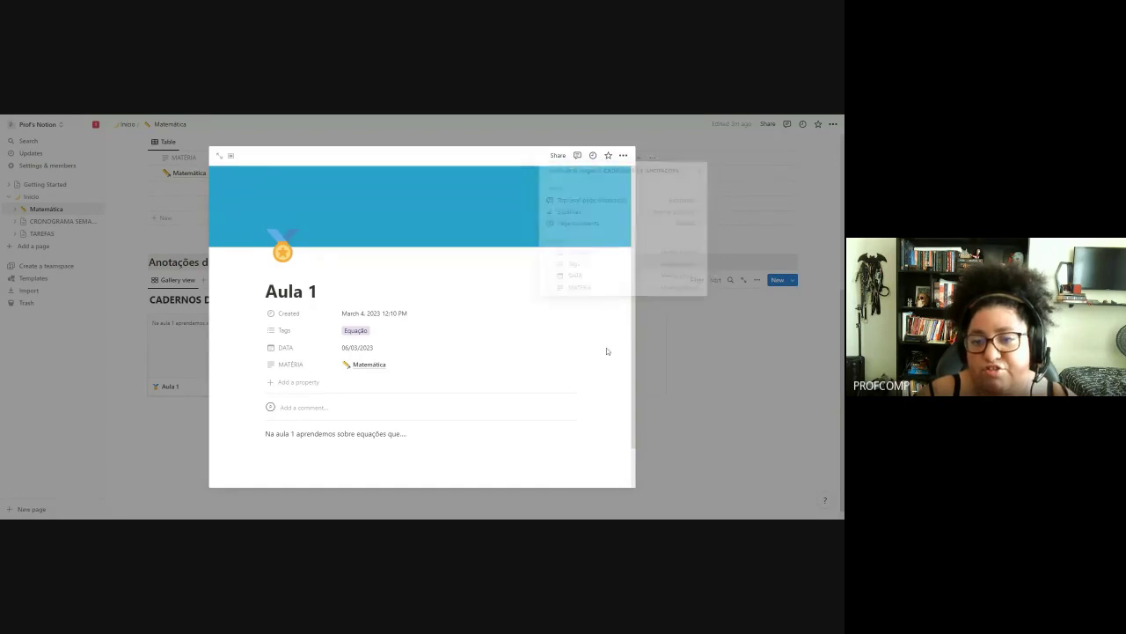
pyautogui.click(755, 407)
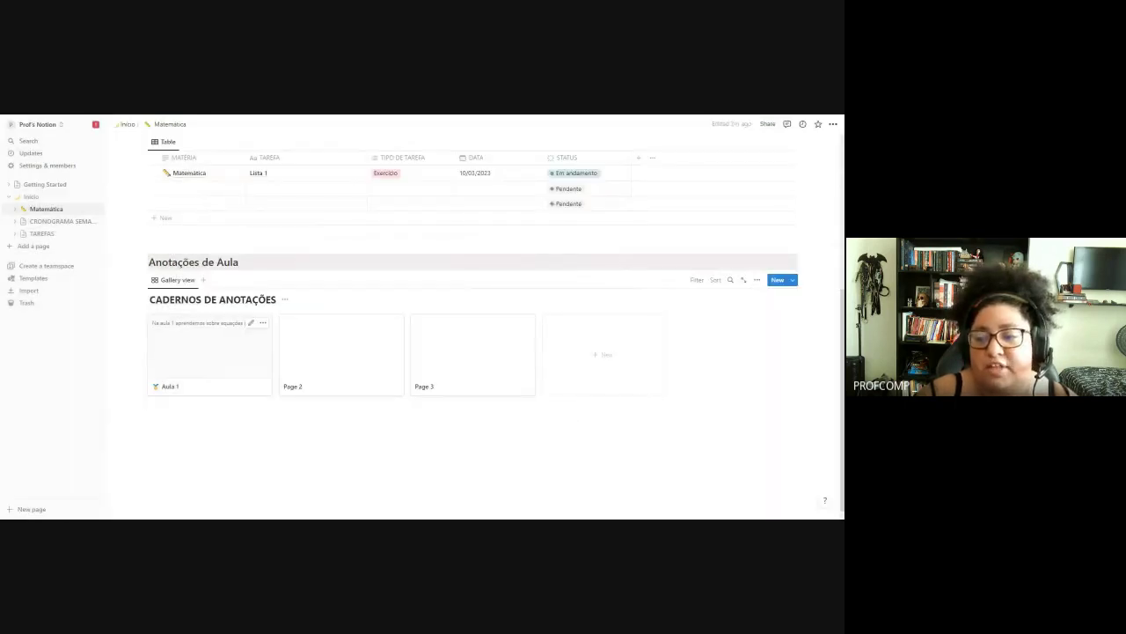
# - Set the CADERNOS DE ANOTAÇÕES gallery's card preview to Page cover and its card size to Large
pyautogui.click(756, 280)
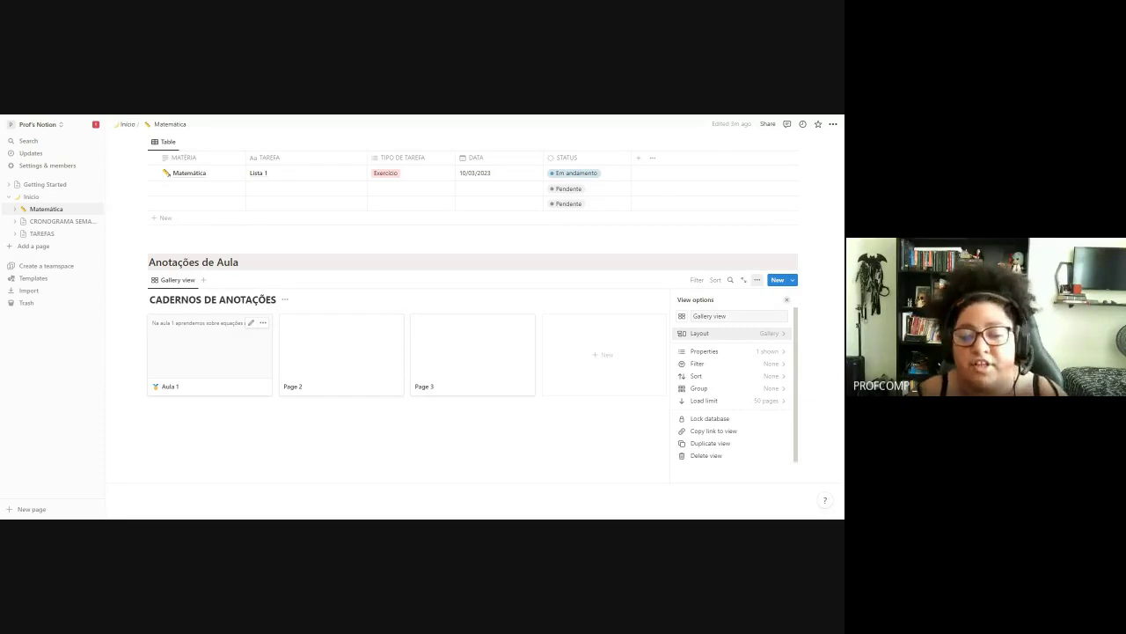
pyautogui.click(753, 334)
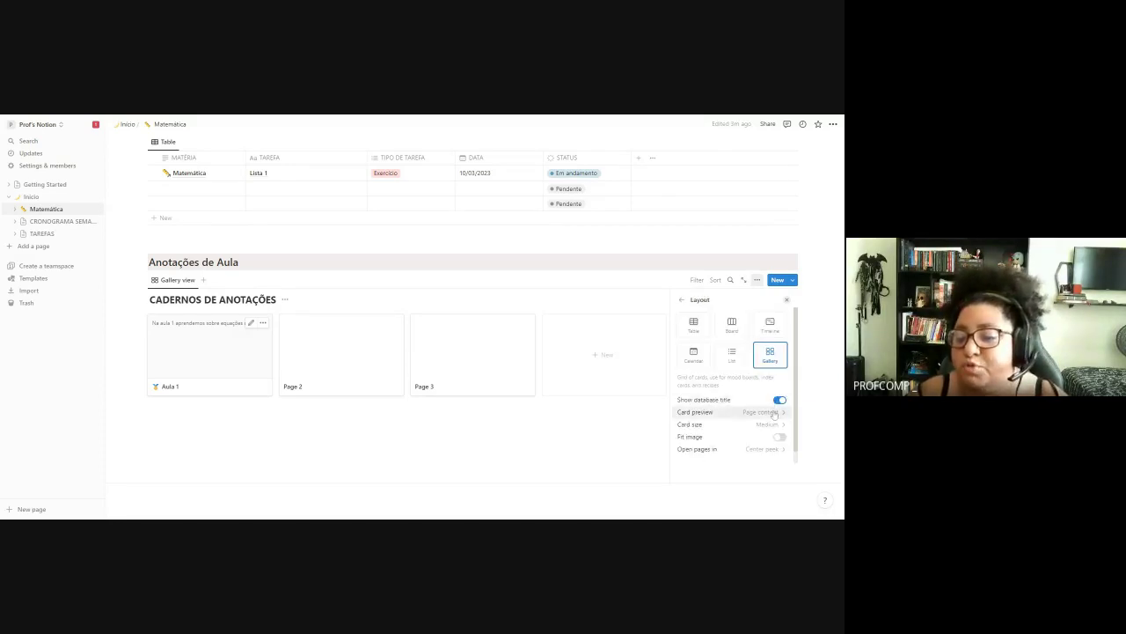
pyautogui.scroll(-1, 770, 400)
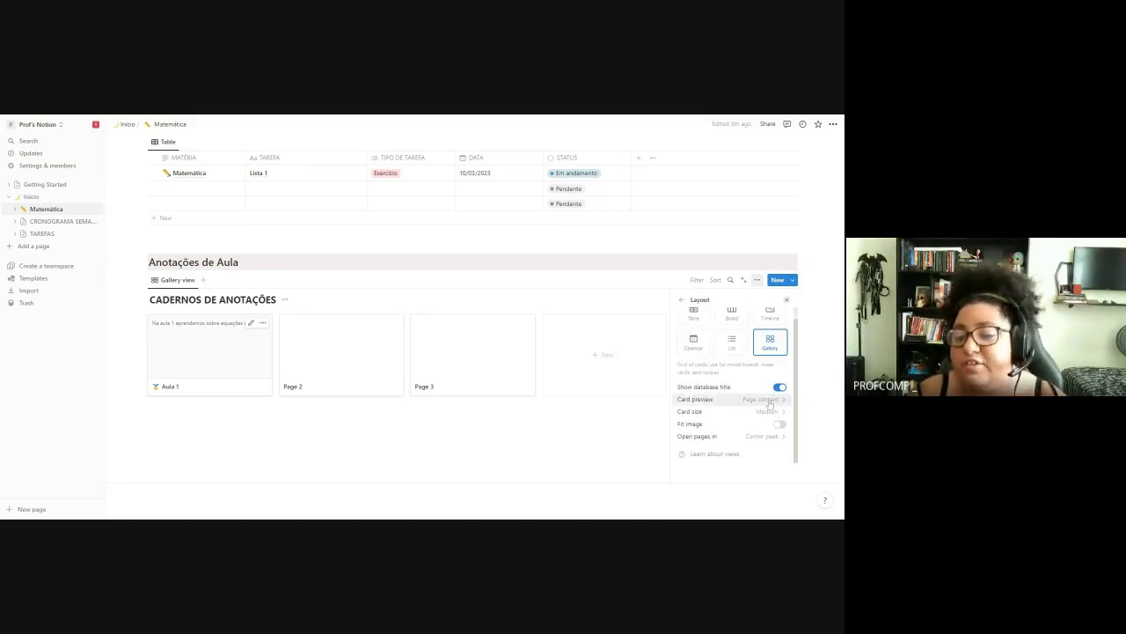
pyautogui.click(769, 401)
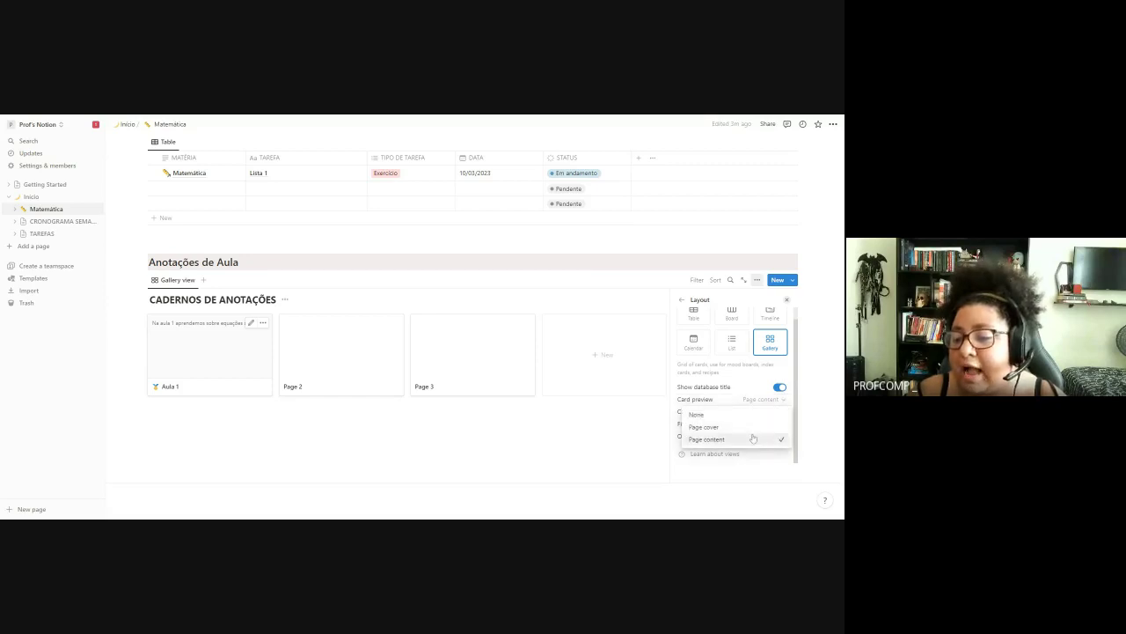
pyautogui.click(743, 427)
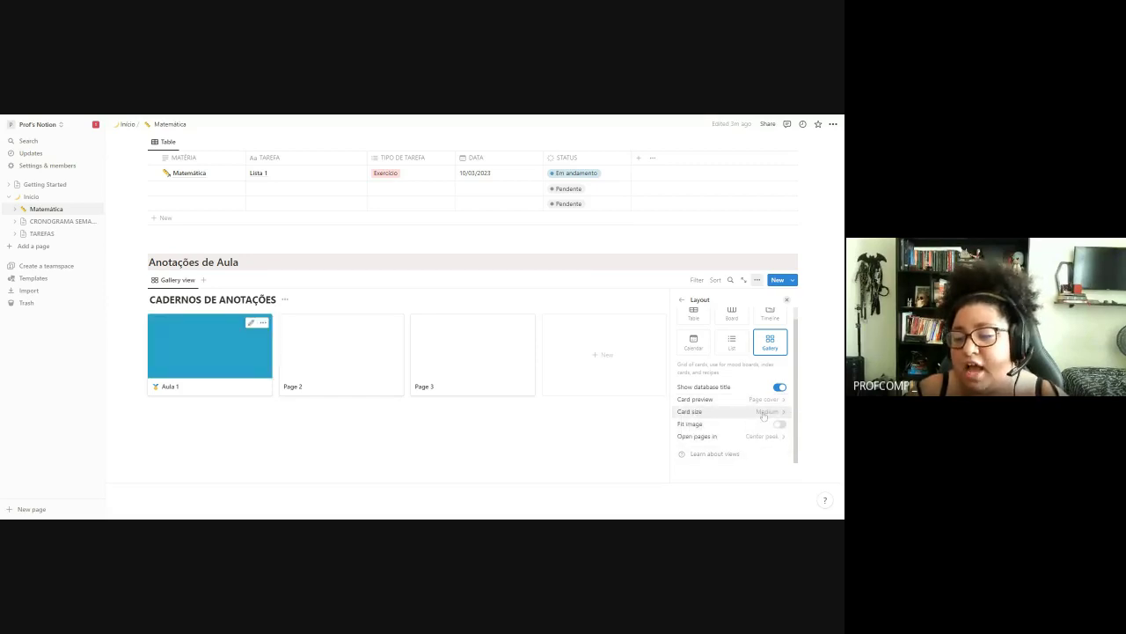
pyautogui.click(763, 412)
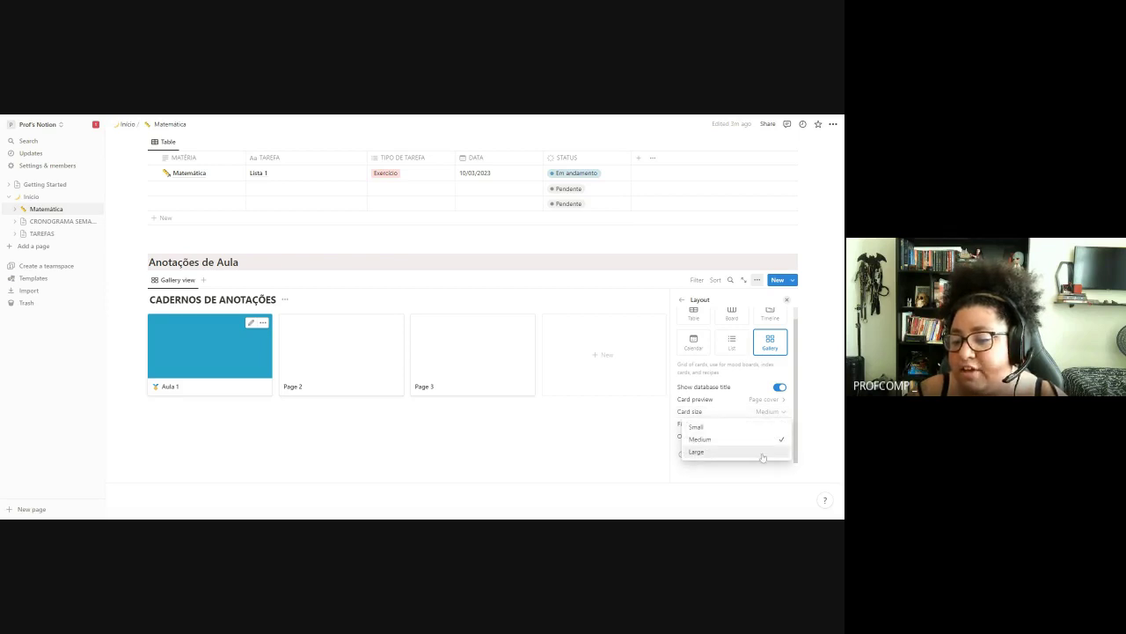
pyautogui.click(762, 452)
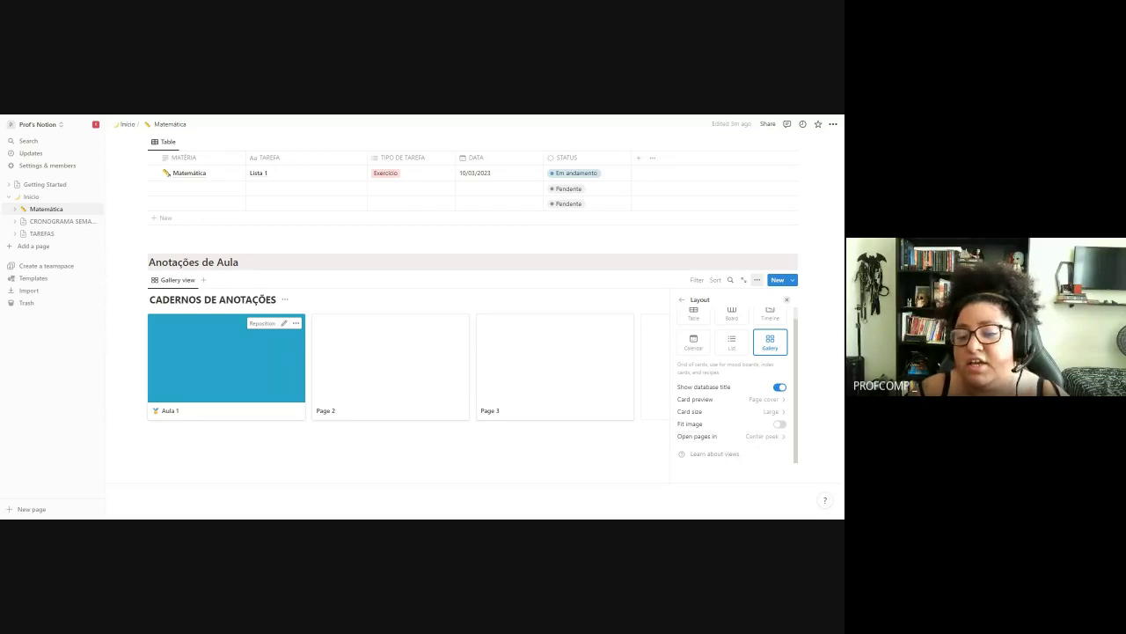
pyautogui.click(396, 440)
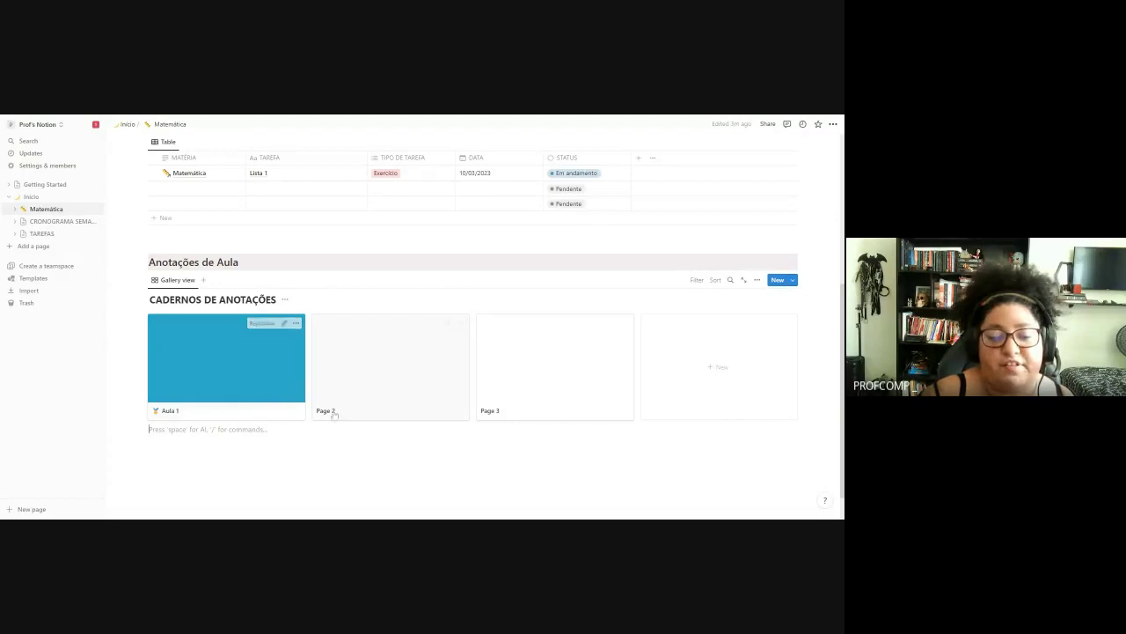
# - Review the "Aula 1" page's properties and the task and notes sections of the Matemática page
pyautogui.click(238, 347)
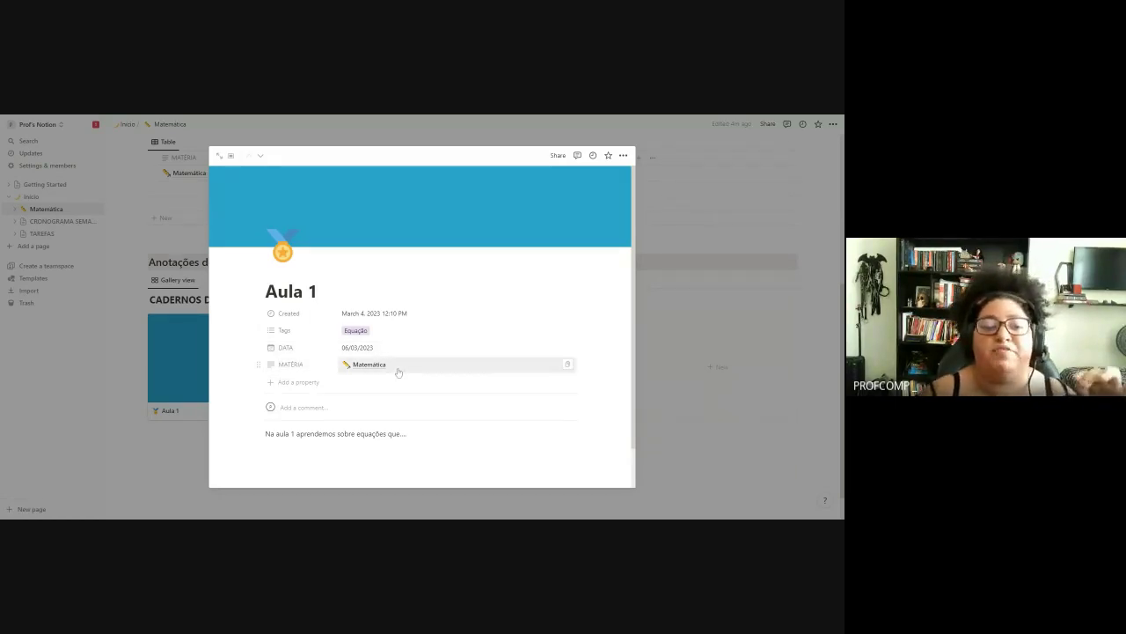
pyautogui.click(167, 484)
pyautogui.scroll(3, 263, 406)
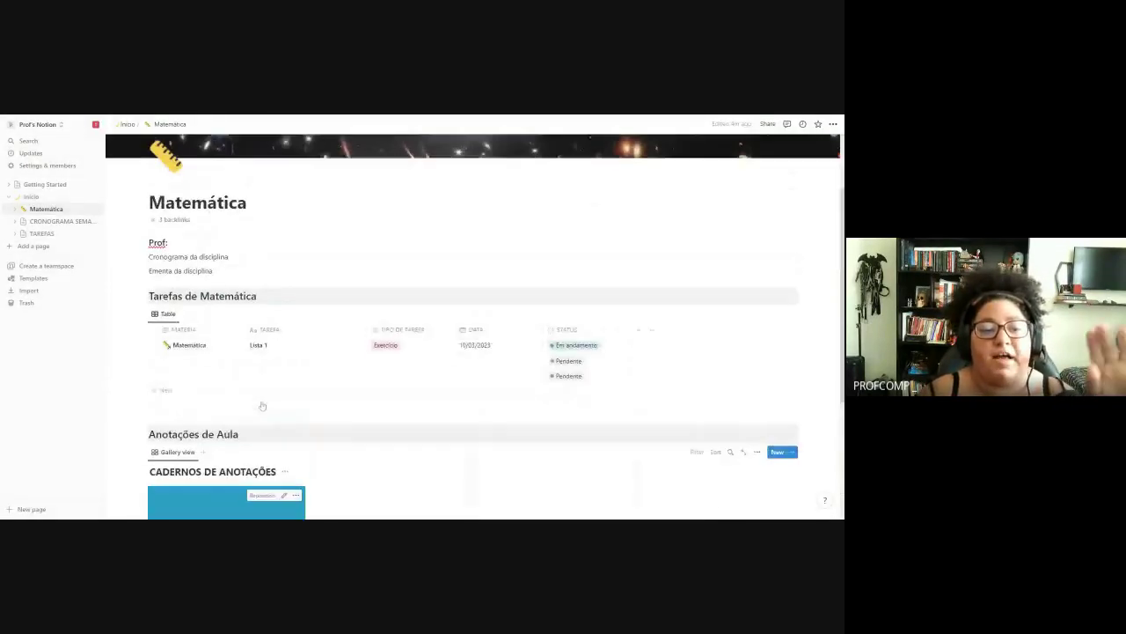
pyautogui.scroll(-2, 263, 406)
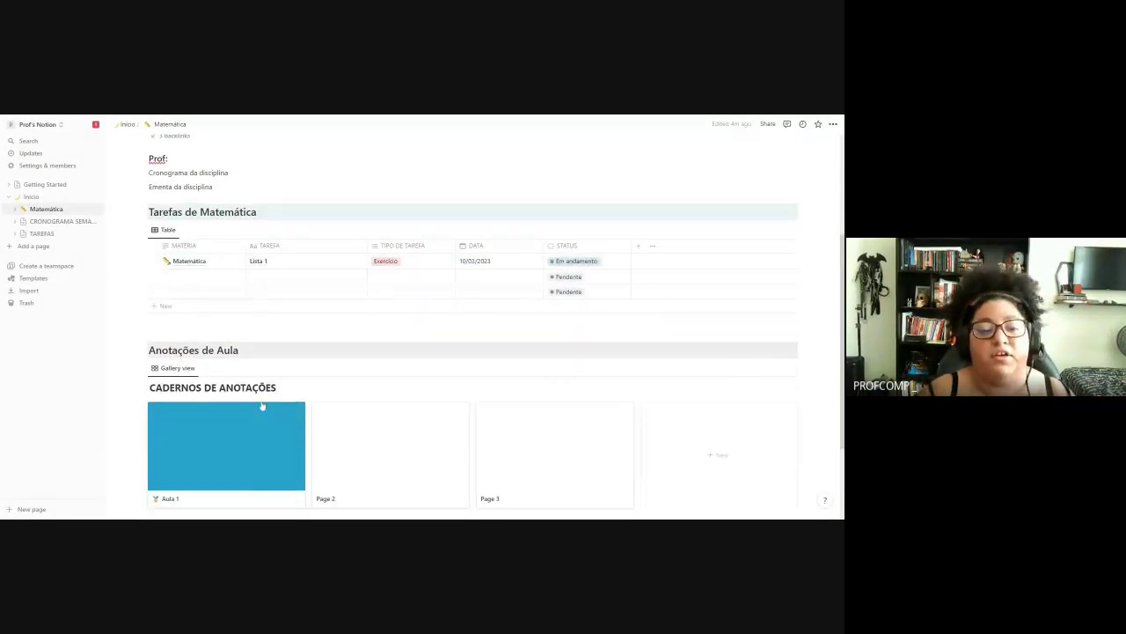
pyautogui.scroll(-2, 262, 405)
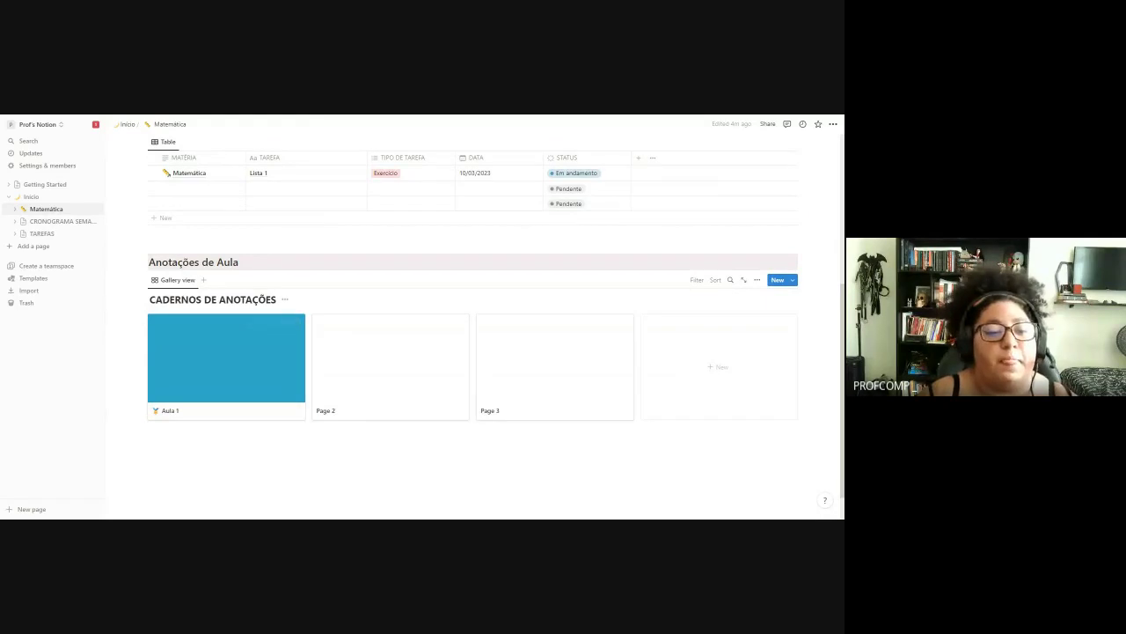
# - Duplicate the Matemática page in the Matérias list of the Início page and open the copy
pyautogui.click(68, 198)
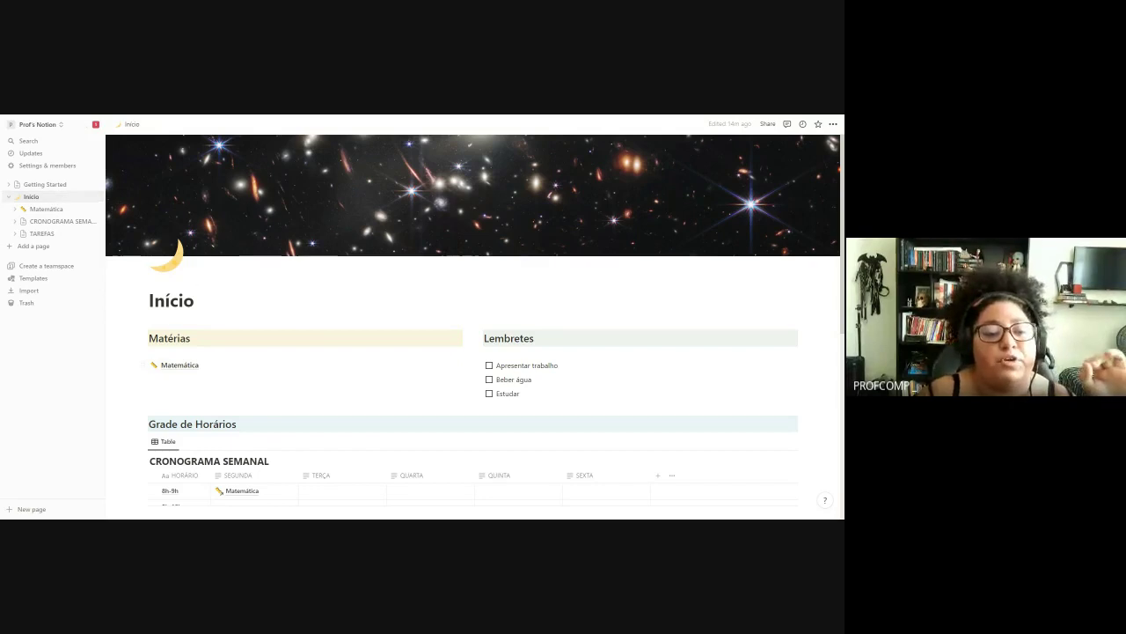
pyautogui.scroll(-1, 475, 335)
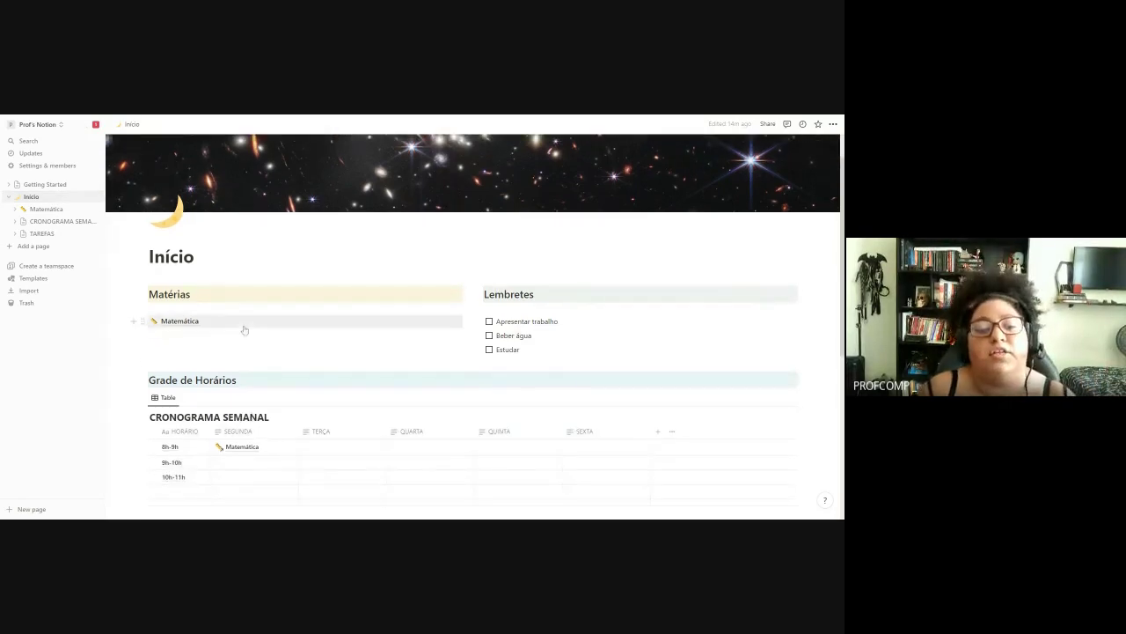
pyautogui.scroll(-2, 212, 323)
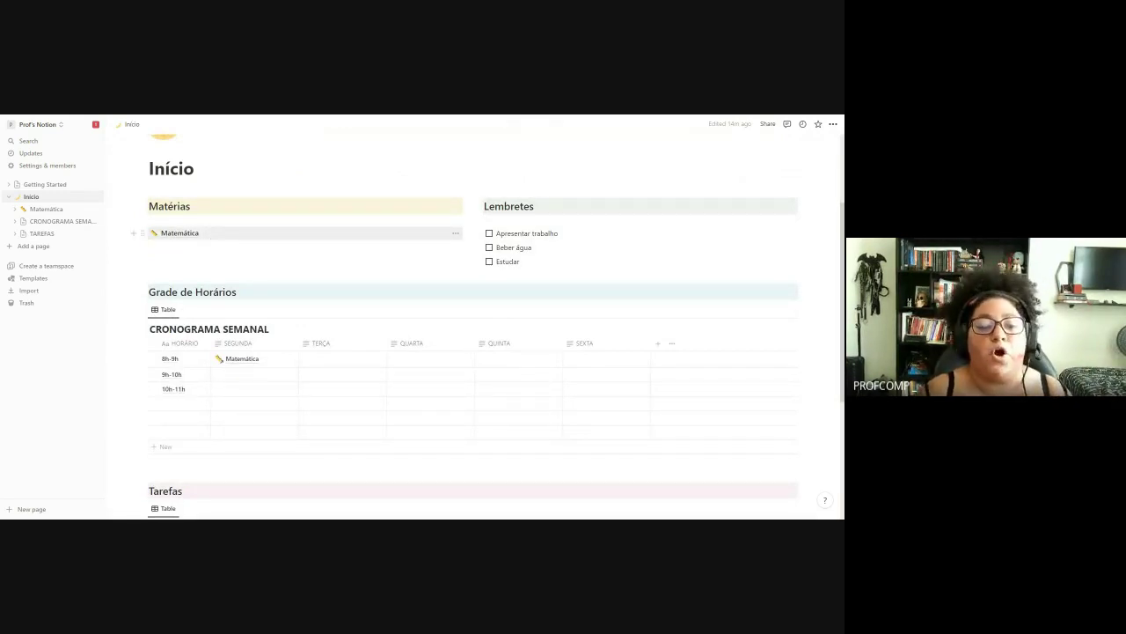
pyautogui.scroll(-2, 474, 326)
pyautogui.scroll(2, 473, 326)
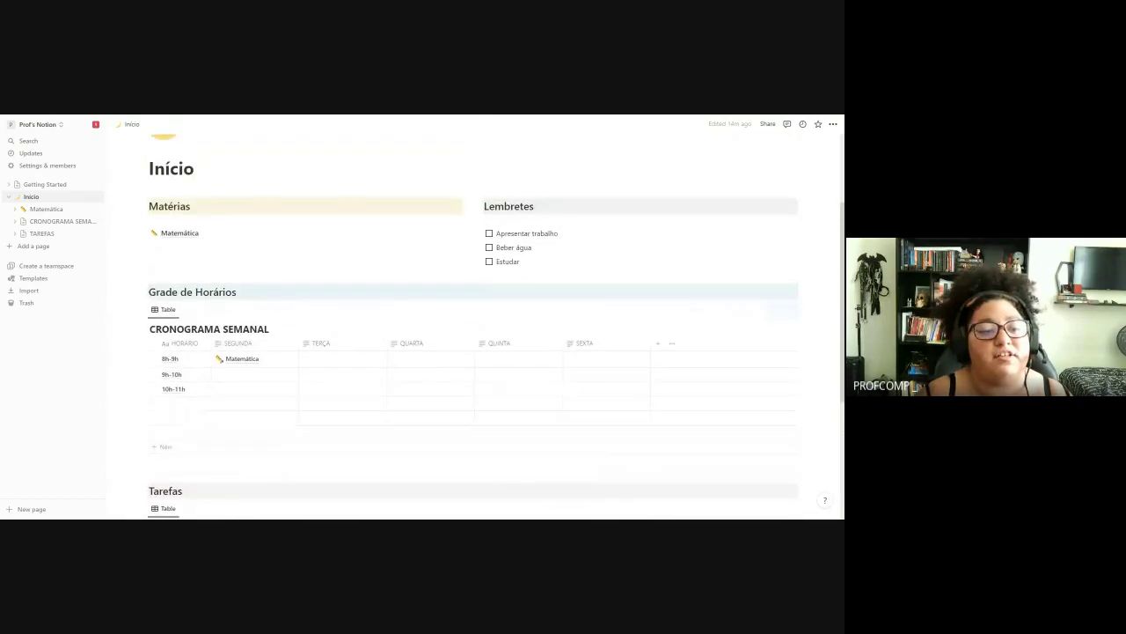
pyautogui.rightClick(204, 234)
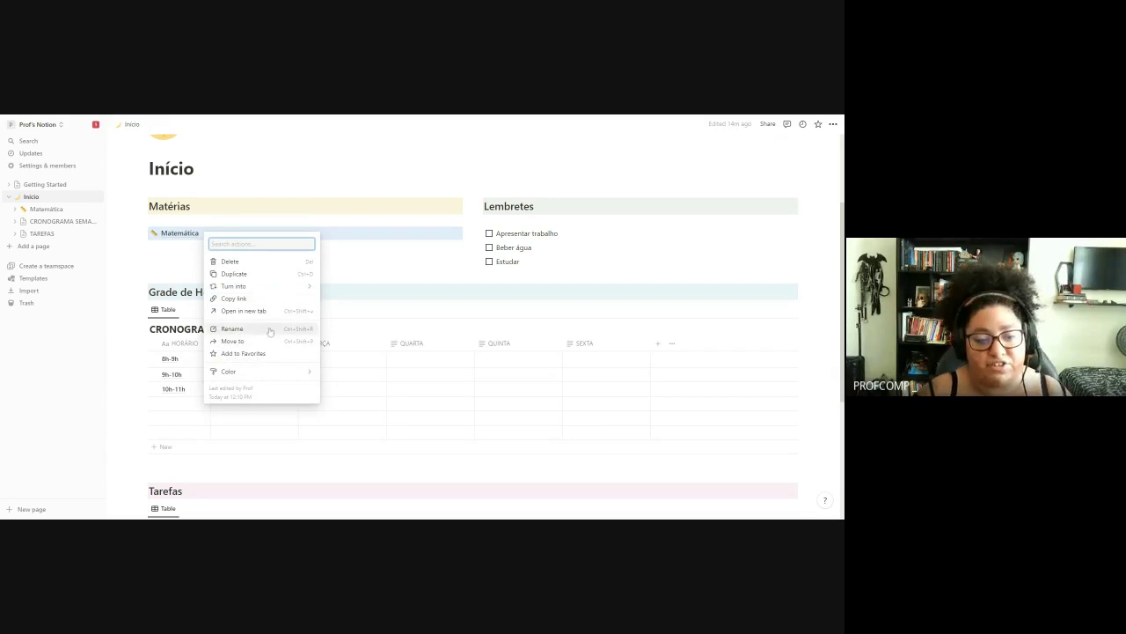
pyautogui.click(265, 275)
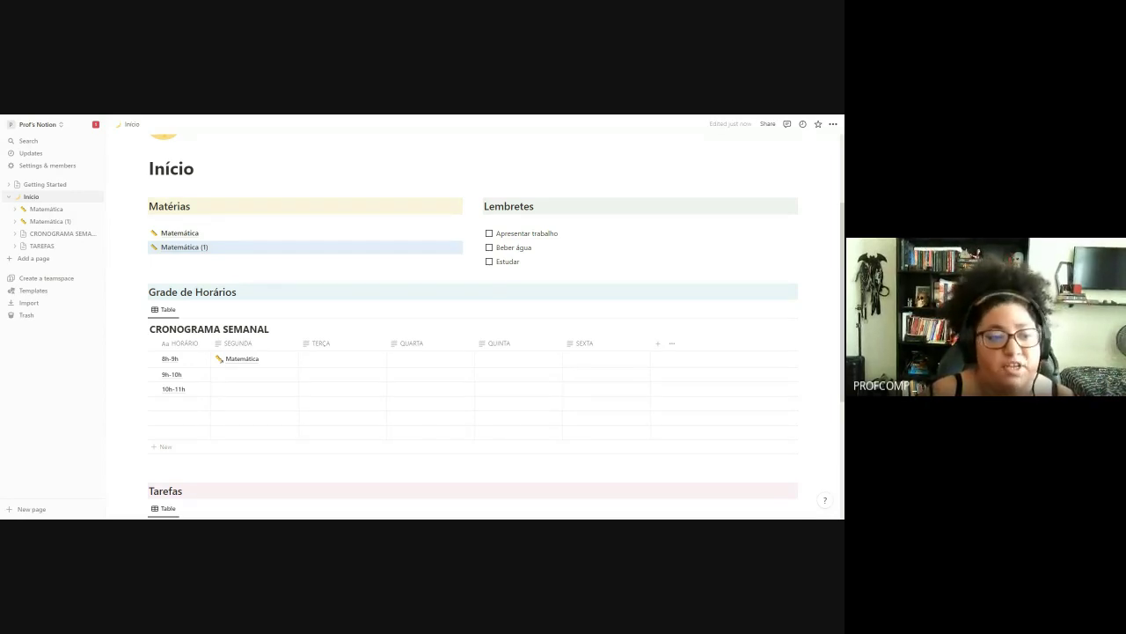
pyautogui.click(184, 247)
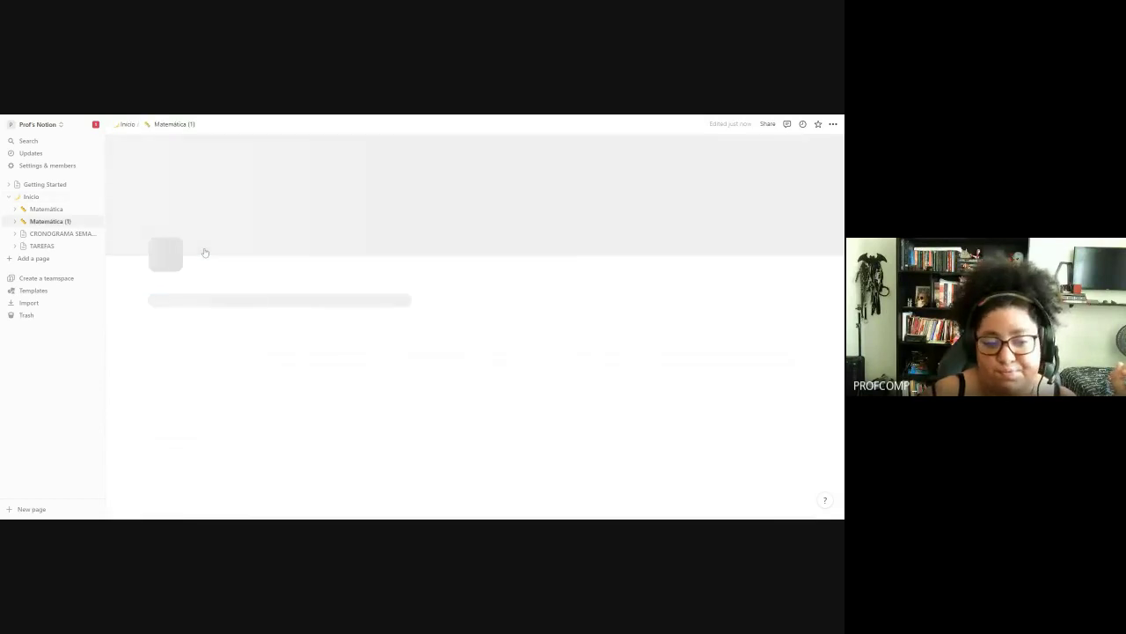
# - Search the emojis for "book" and set the duplicated page's icon to the stack of books
pyautogui.scroll(-4, 473, 352)
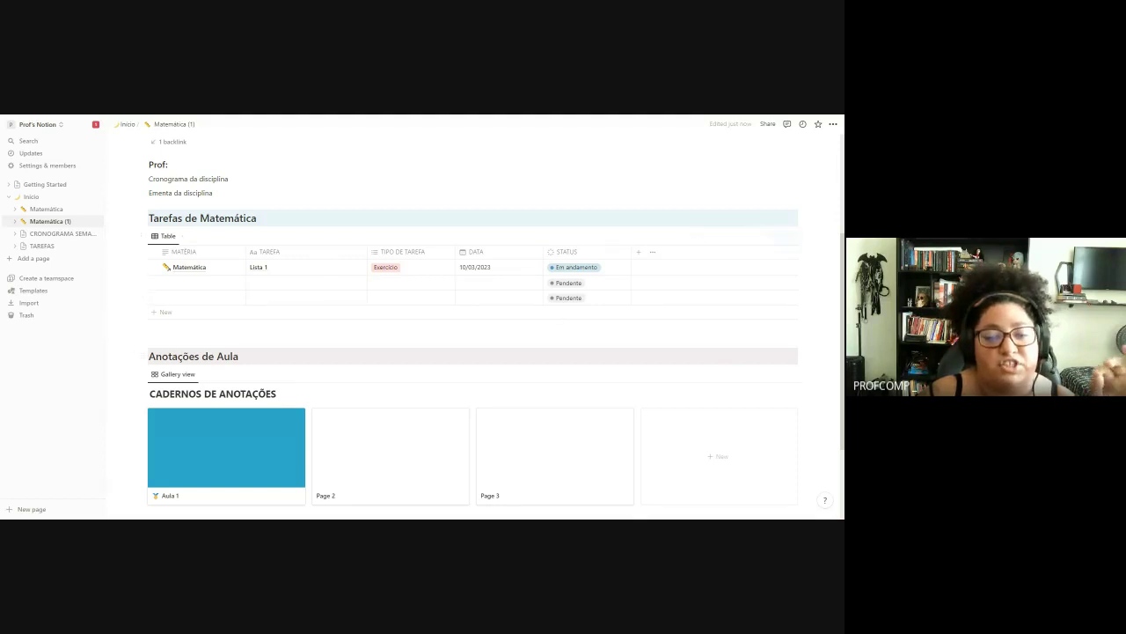
pyautogui.scroll(1, 352, 300)
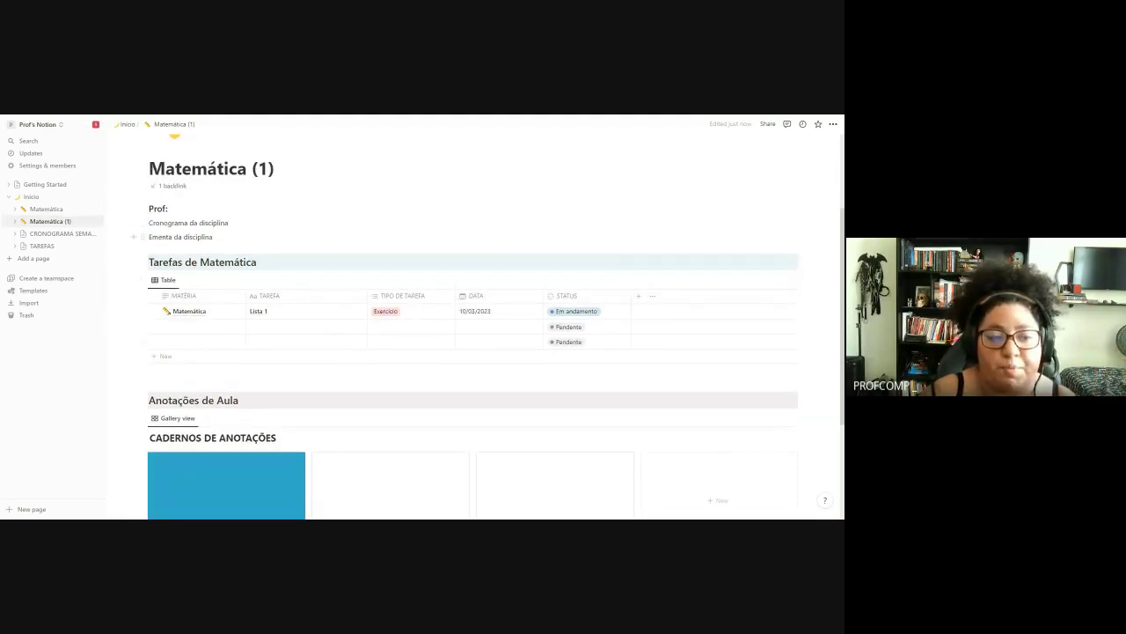
pyautogui.scroll(2, 475, 316)
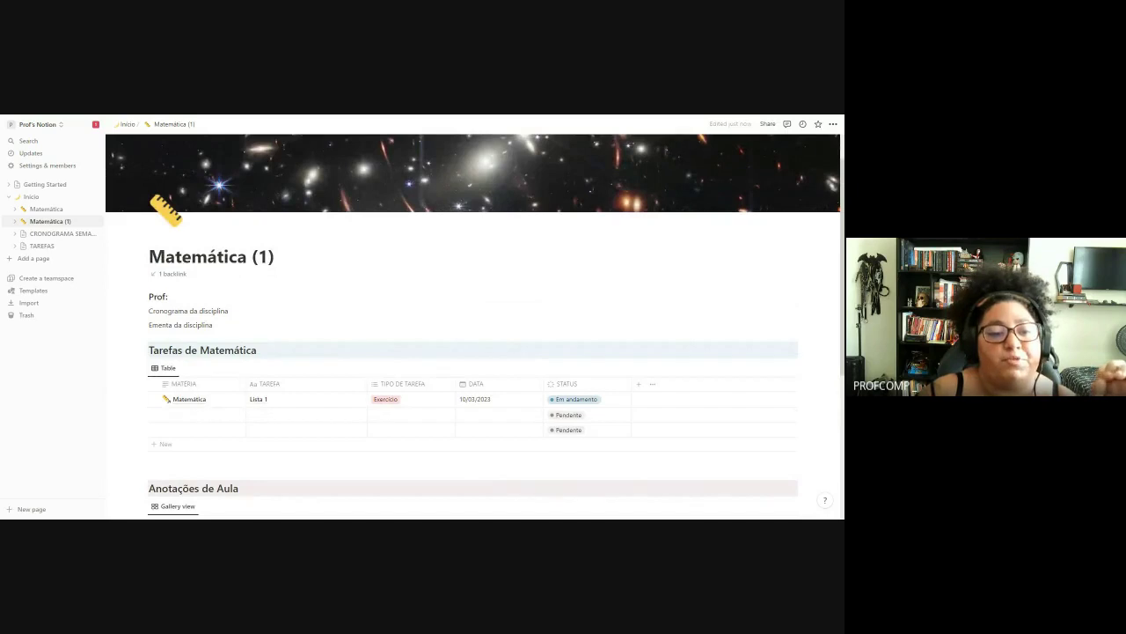
pyautogui.click(166, 210)
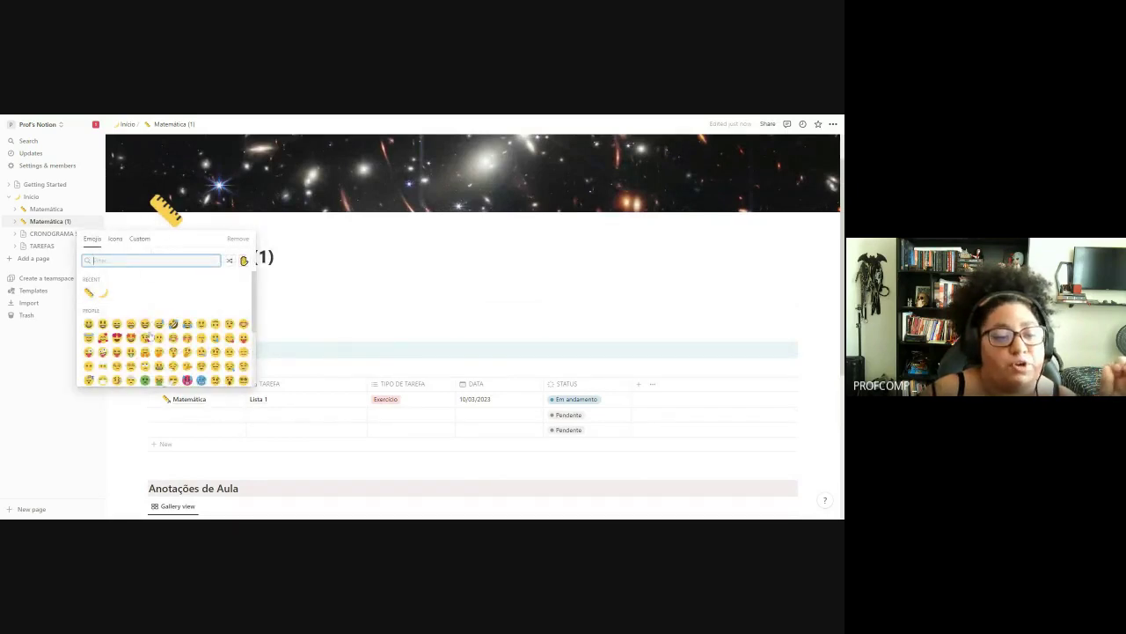
pyautogui.scroll(-1, 149, 337)
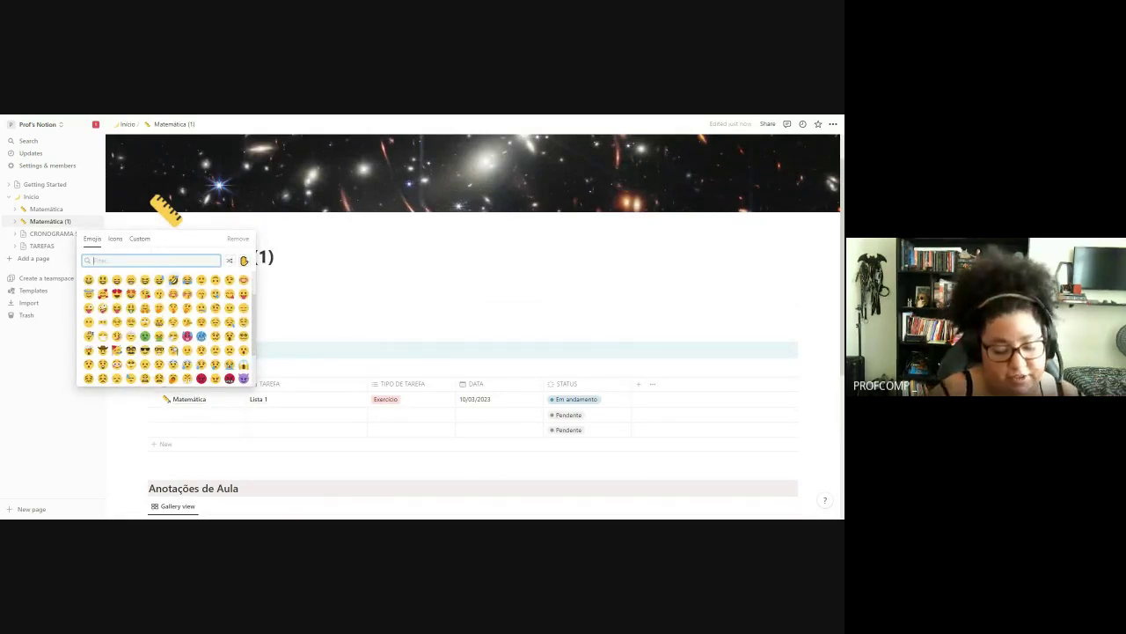
pyautogui.write('livro')
pyautogui.press('BackSpace')
pyautogui.press('BackSpace')
pyautogui.press('BackSpace')
pyautogui.press('BackSpace')
pyautogui.press('BackSpace')
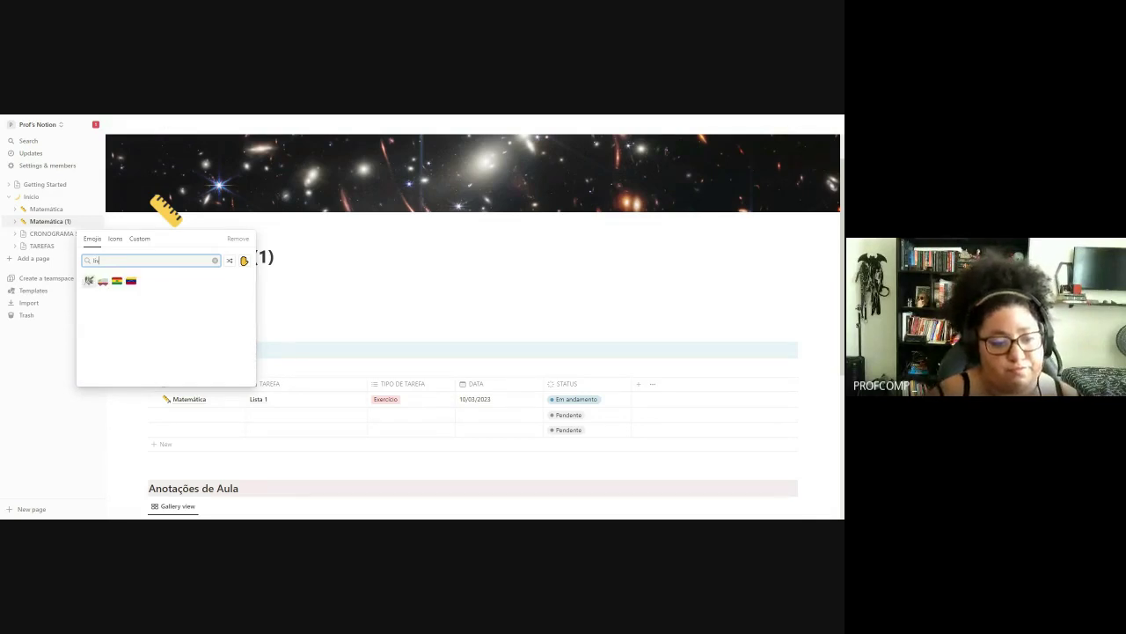
pyautogui.write('book')
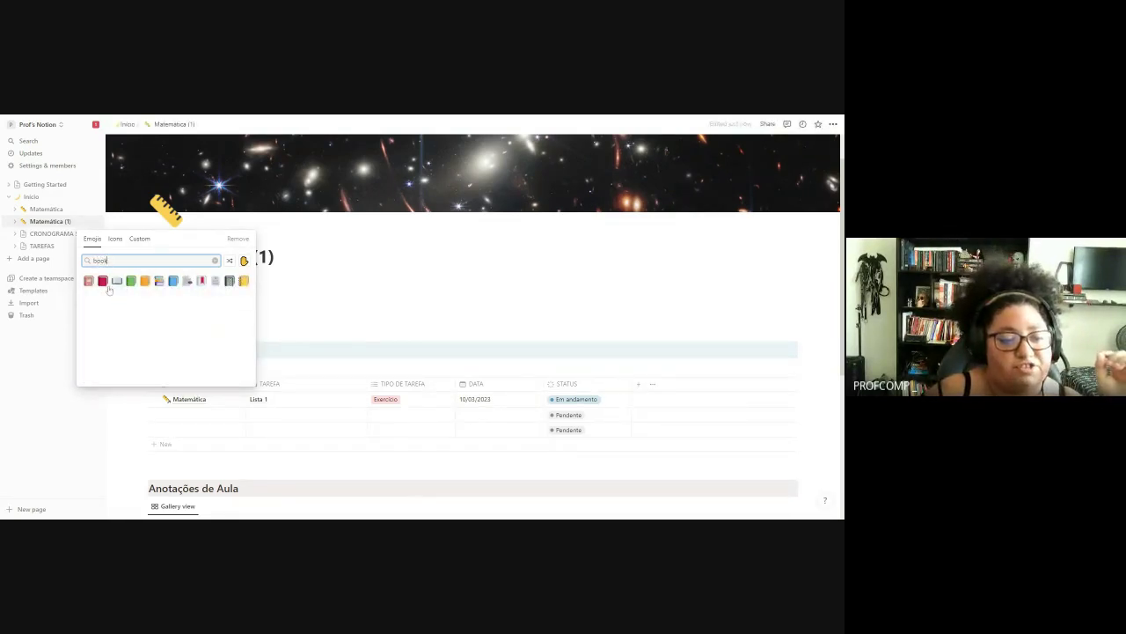
pyautogui.click(159, 281)
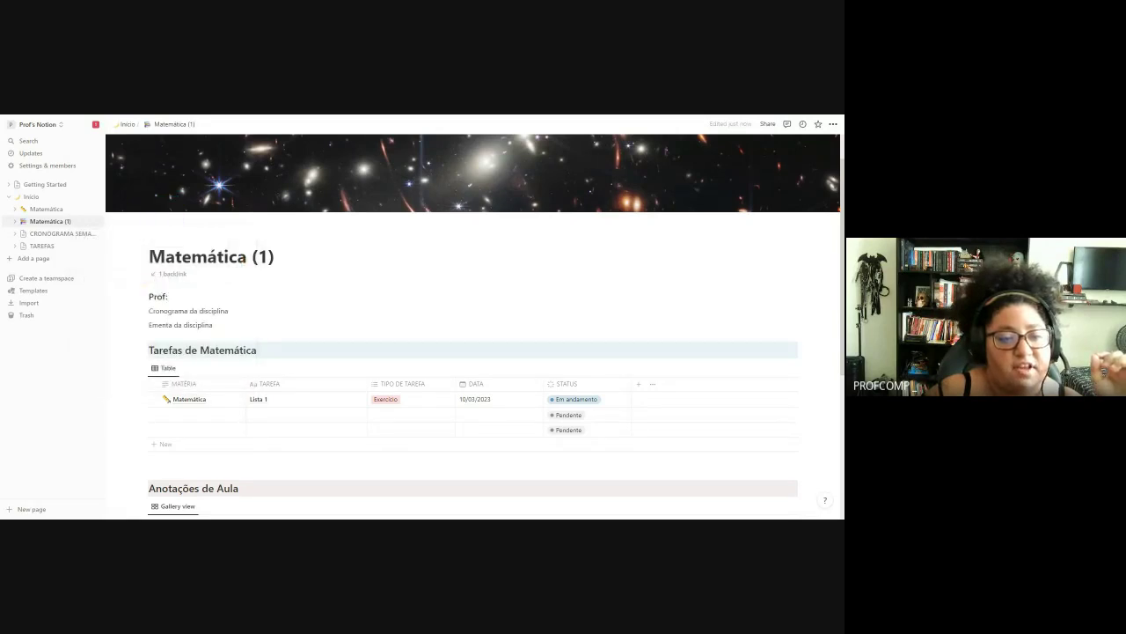
# - Rename the duplicated page as "Literatura"
pyautogui.tripleClick(217, 256)
pyautogui.press('BackSpace')
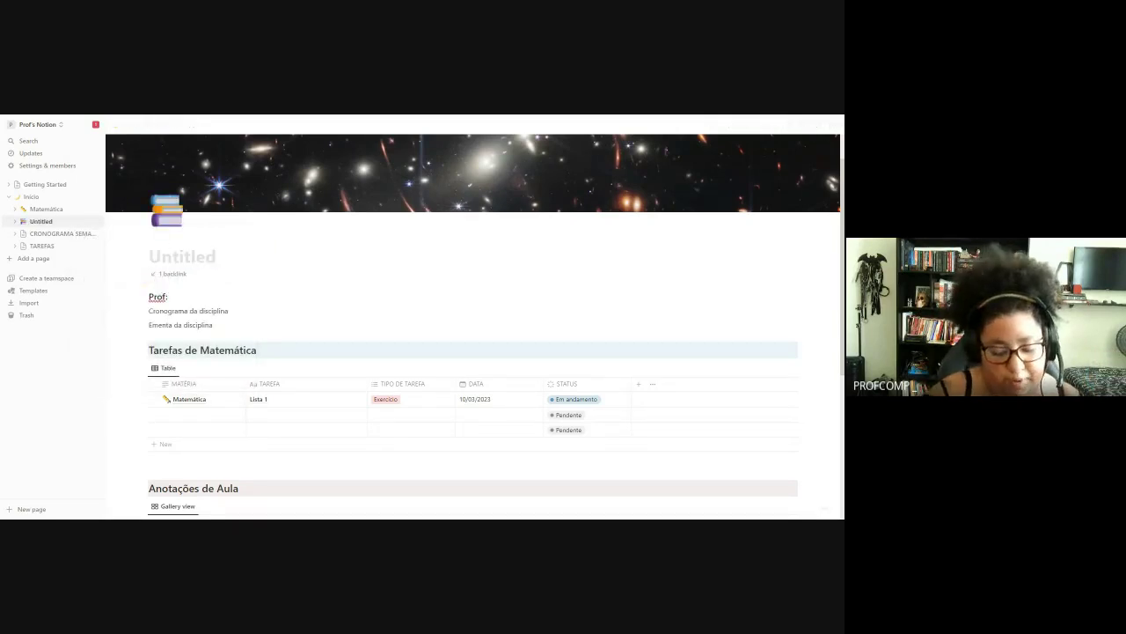
pyautogui.write('Lite')
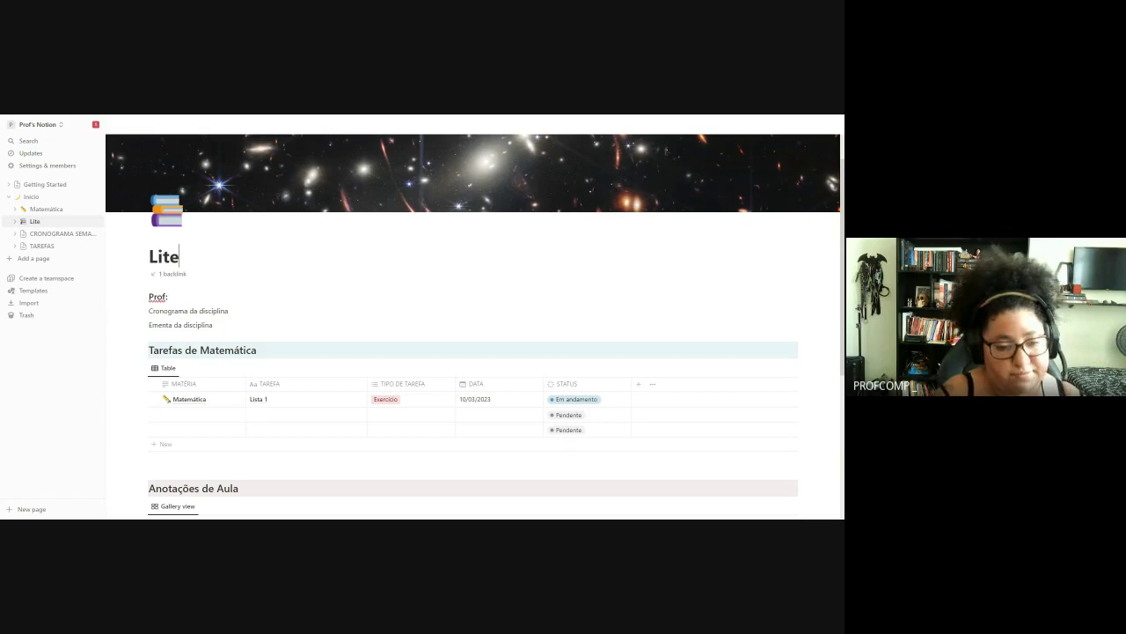
pyautogui.write('ratura')
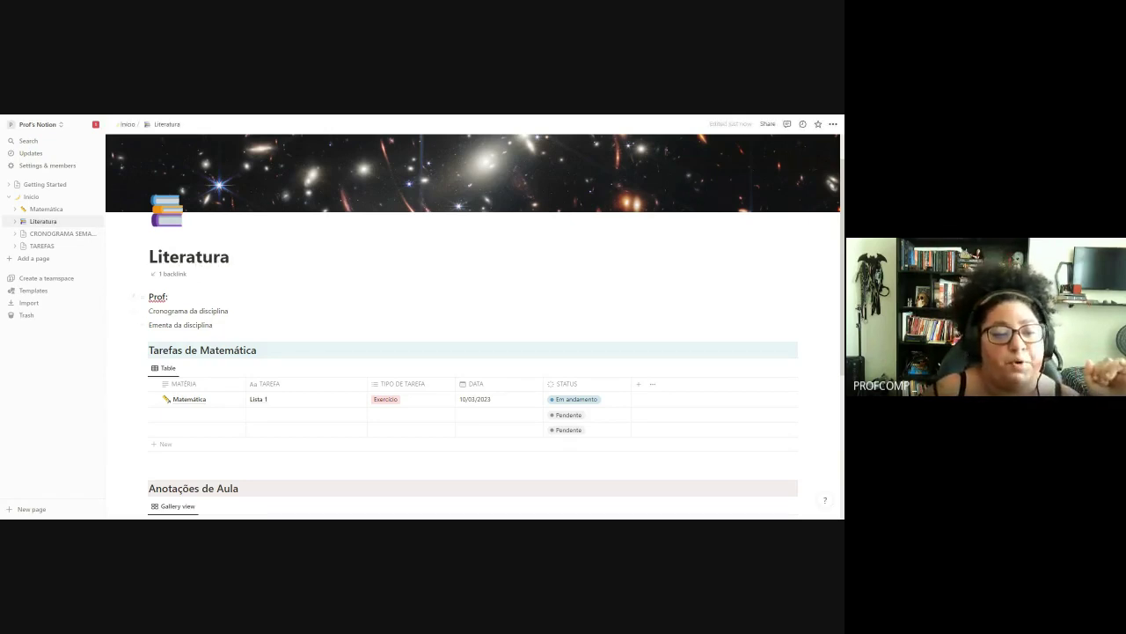
# - Change the "Tarefas de Matemática" heading on the Literatura page to "Tarefas de Literatura"
pyautogui.scroll(-1, 475, 352)
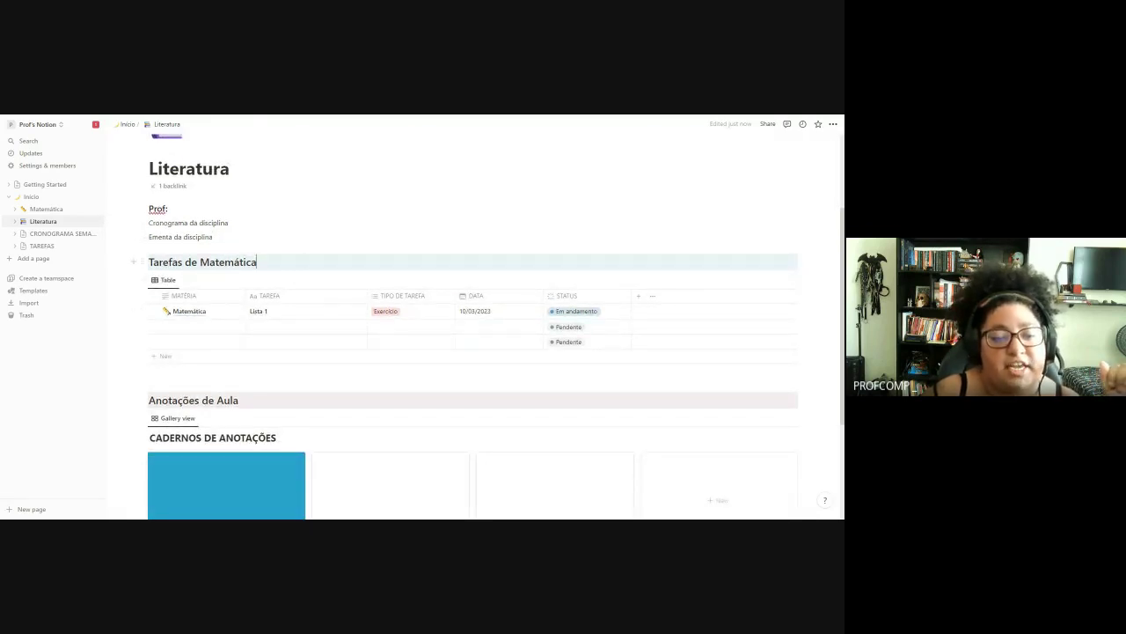
pyautogui.hotkey('shift', 'End')
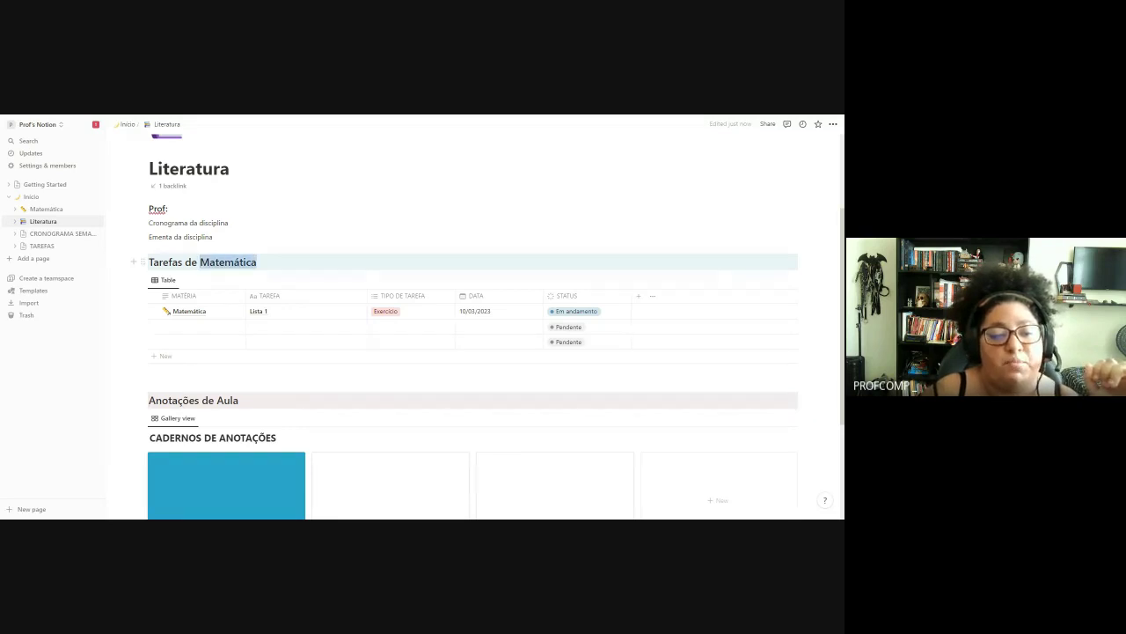
pyautogui.write('L')
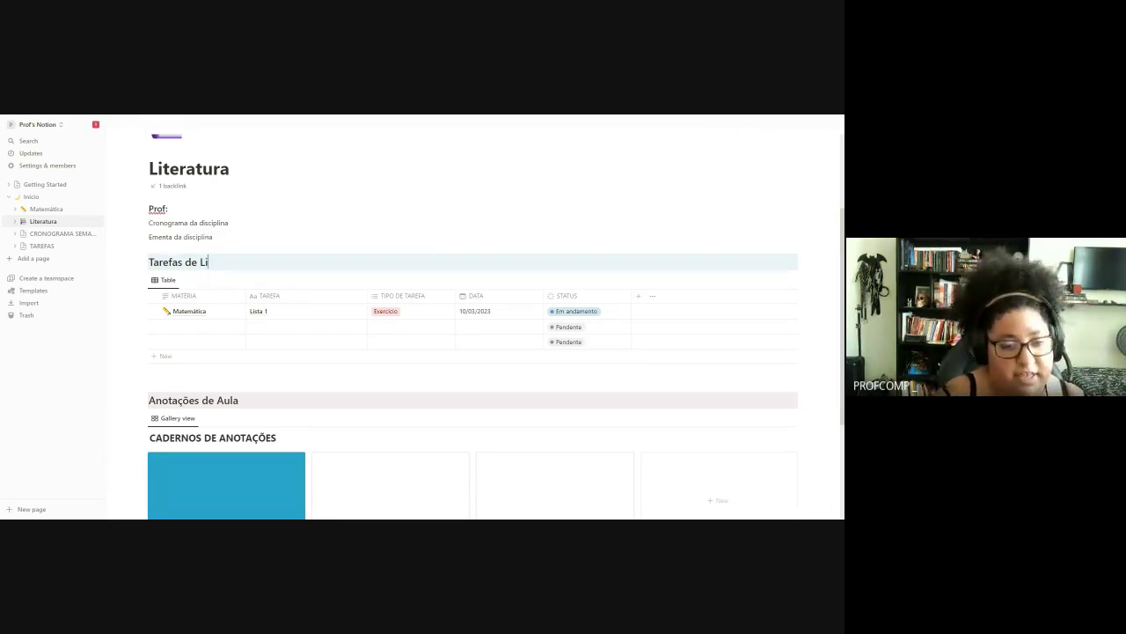
pyautogui.write('iteratura')
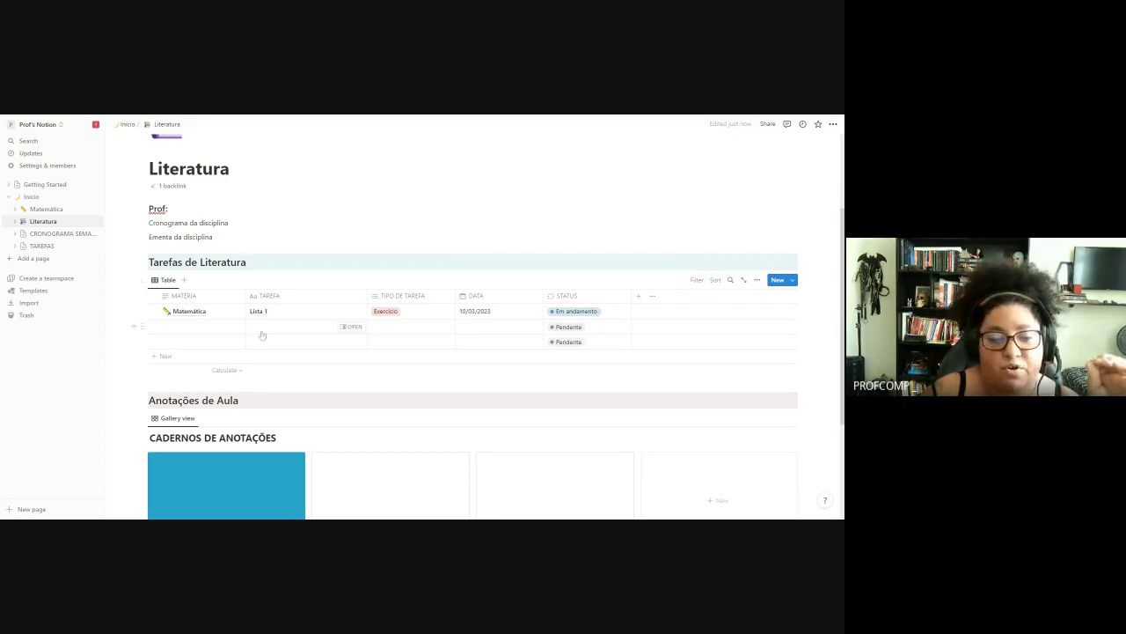
# - Link the second row's MATÉRIA cell in the Tarefas de Literatura table to the Literatura page with an @ mention
pyautogui.click(208, 327)
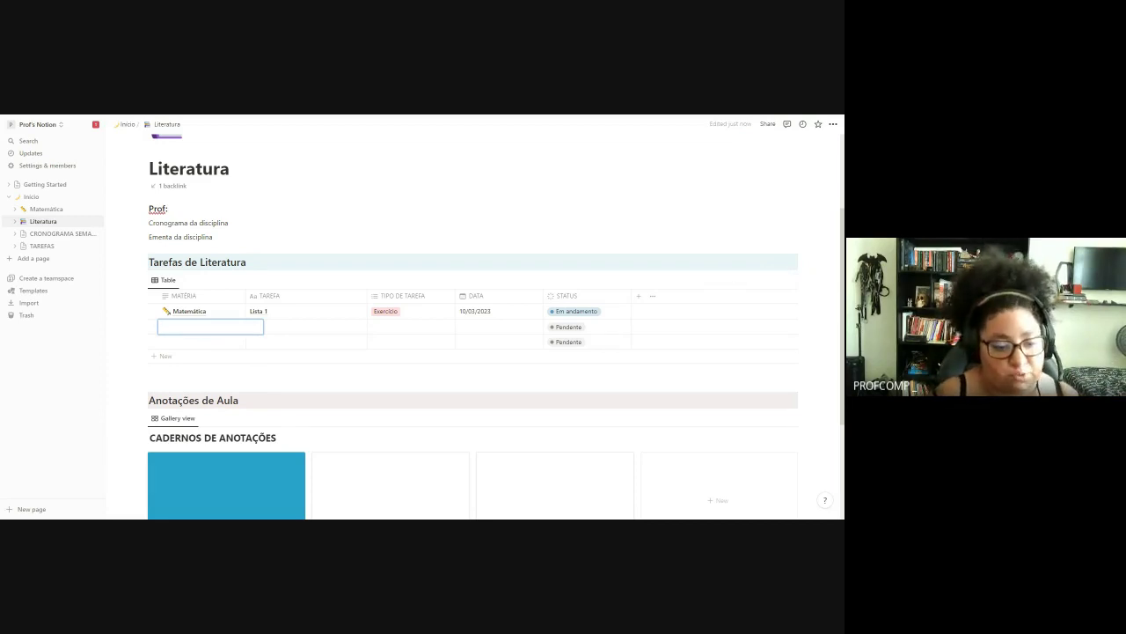
pyautogui.write('@')
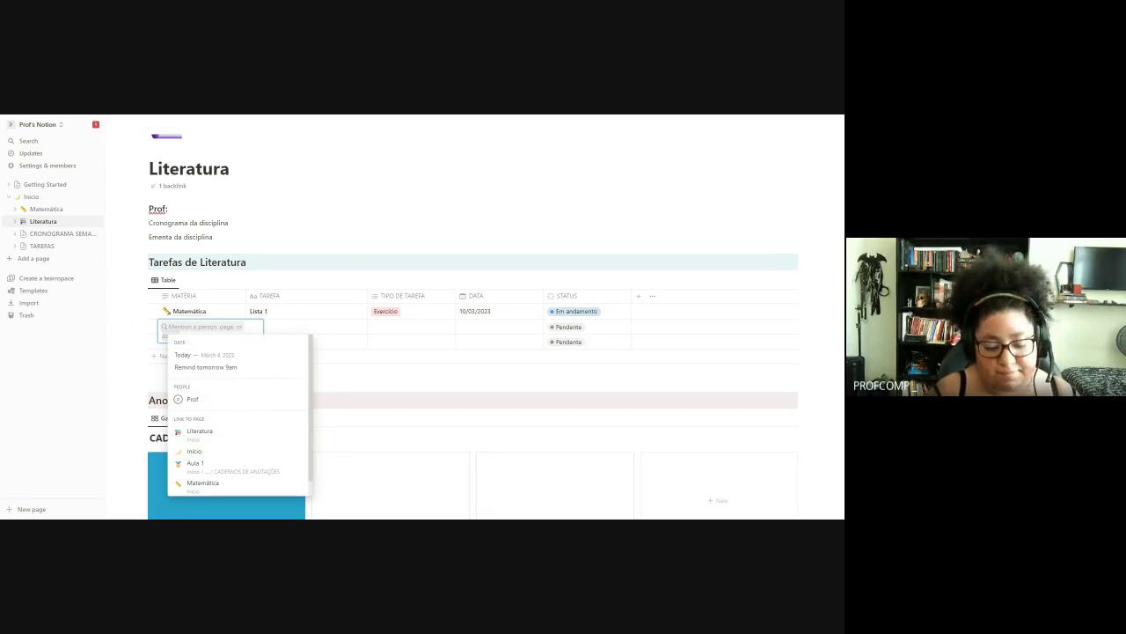
pyautogui.write('L')
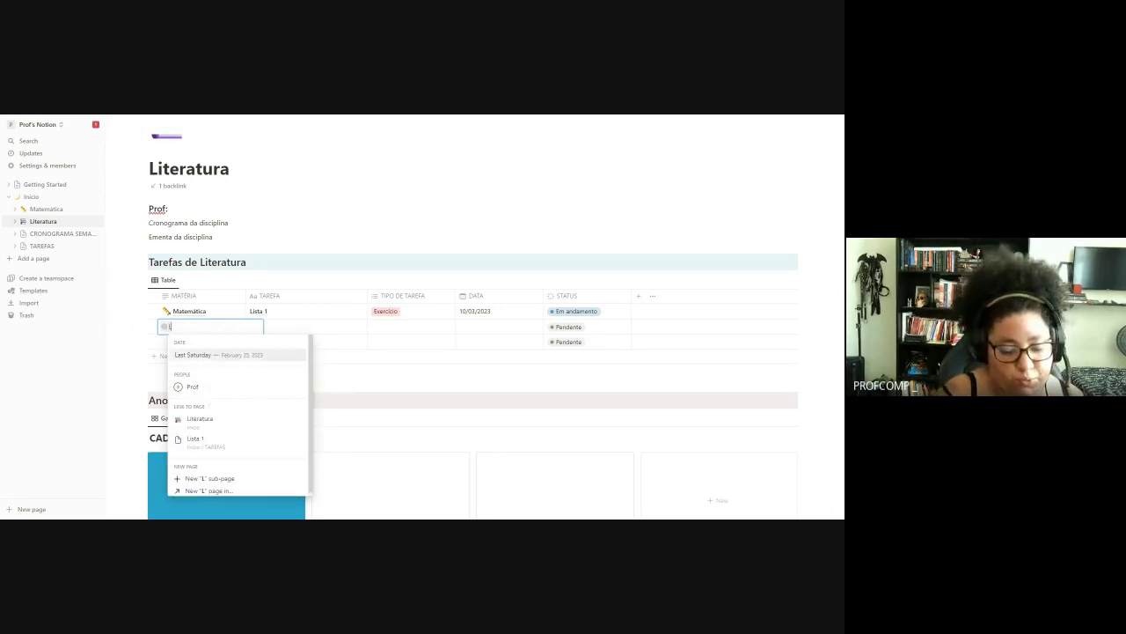
pyautogui.write('ite')
pyautogui.click(257, 356)
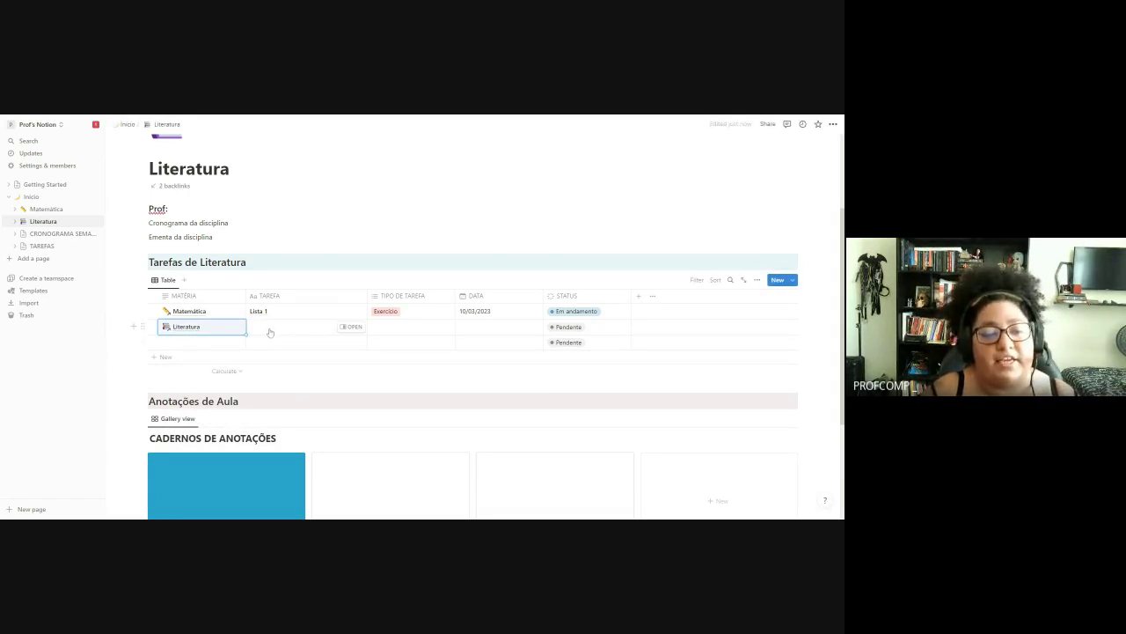
# - Name the Literatura row's task "Livro X" and create the new task type "Resumo" for it
pyautogui.click(270, 332)
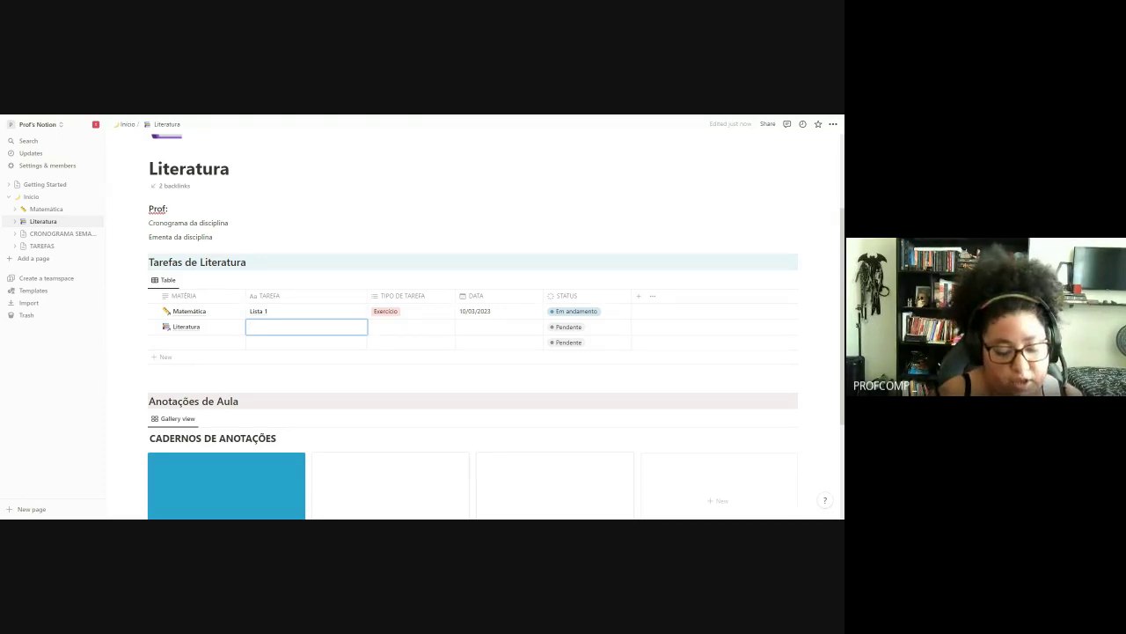
pyautogui.write('Livro X')
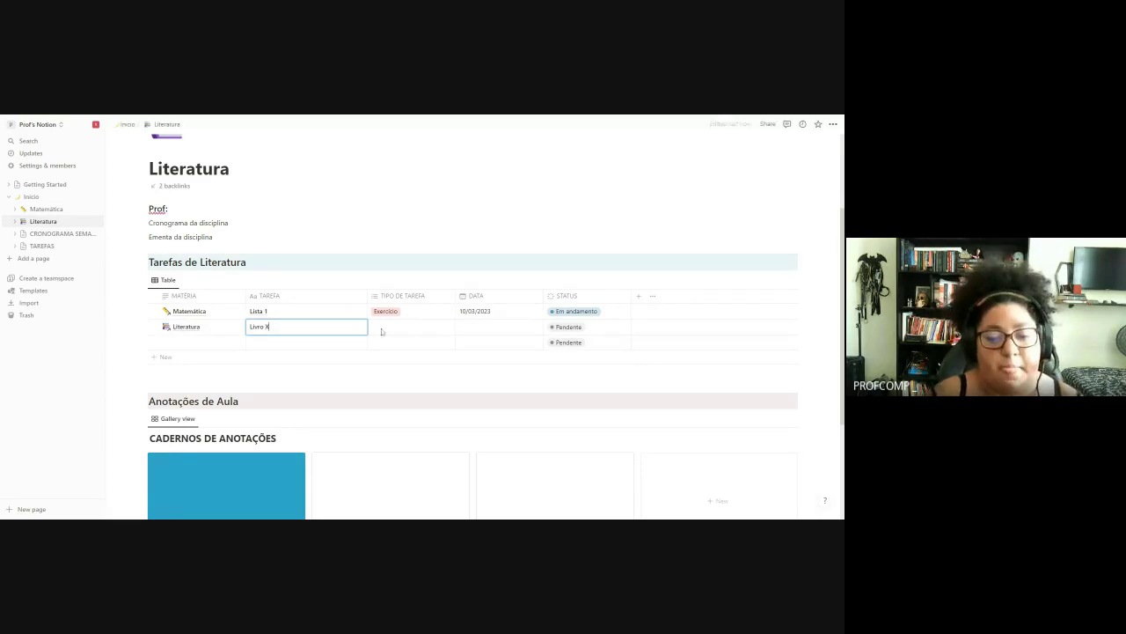
pyautogui.press('Return')
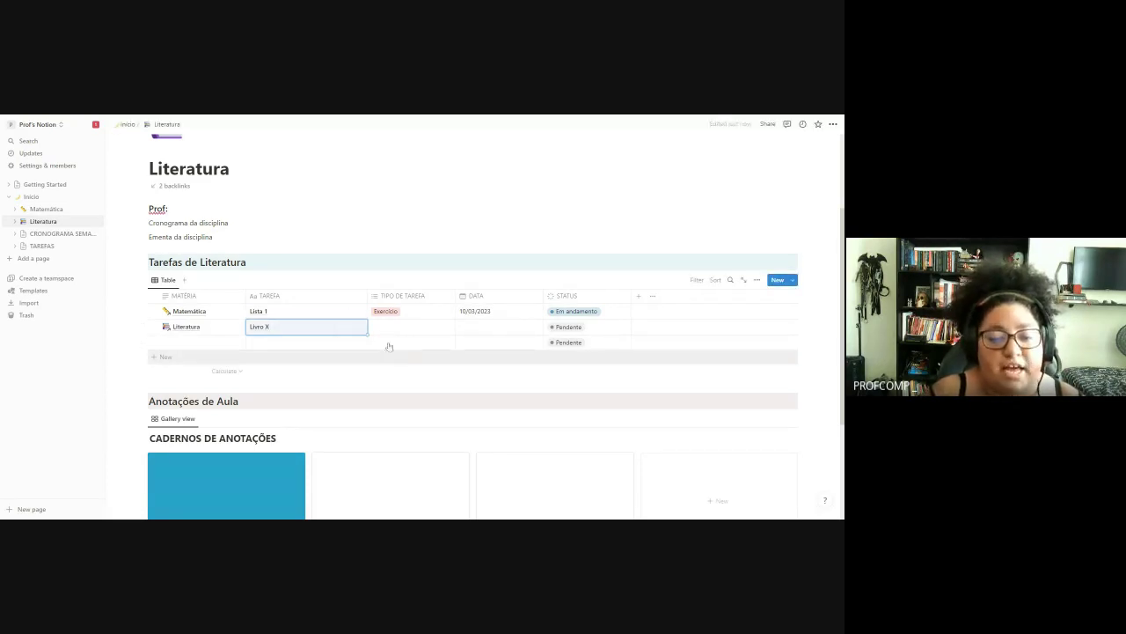
pyautogui.click(388, 329)
pyautogui.write('R')
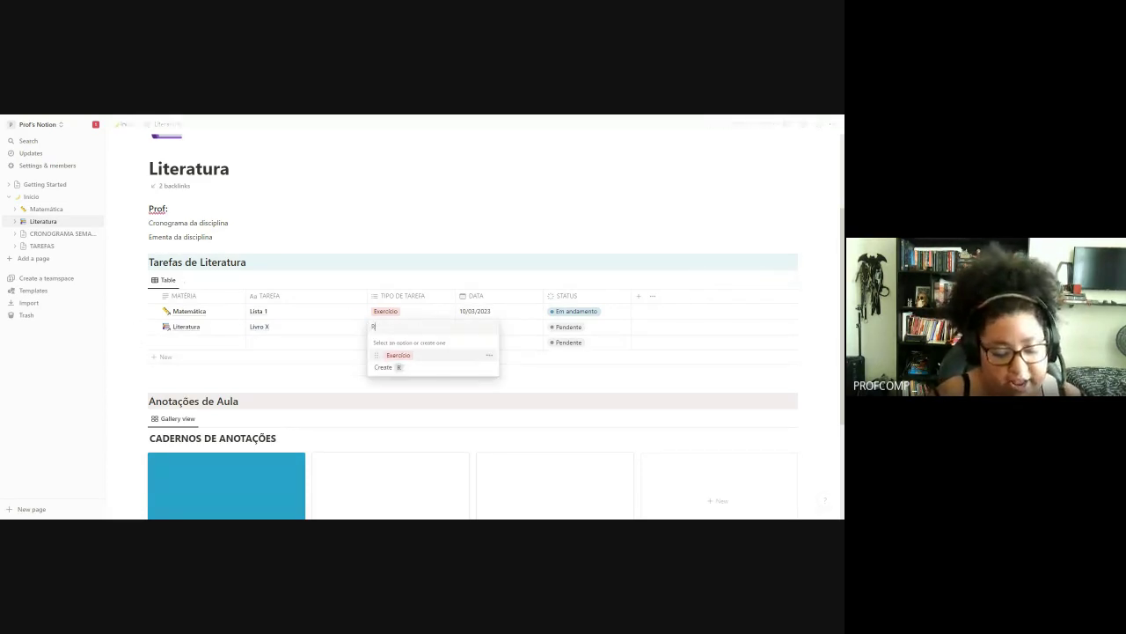
pyautogui.write('esumo')
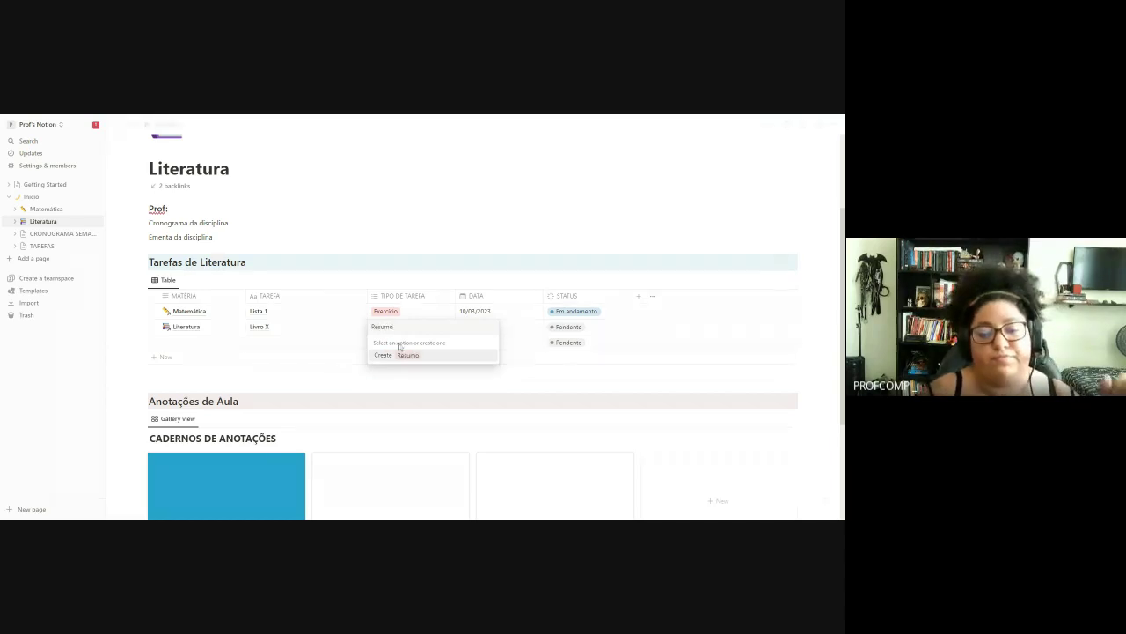
pyautogui.click(401, 354)
pyautogui.click(531, 379)
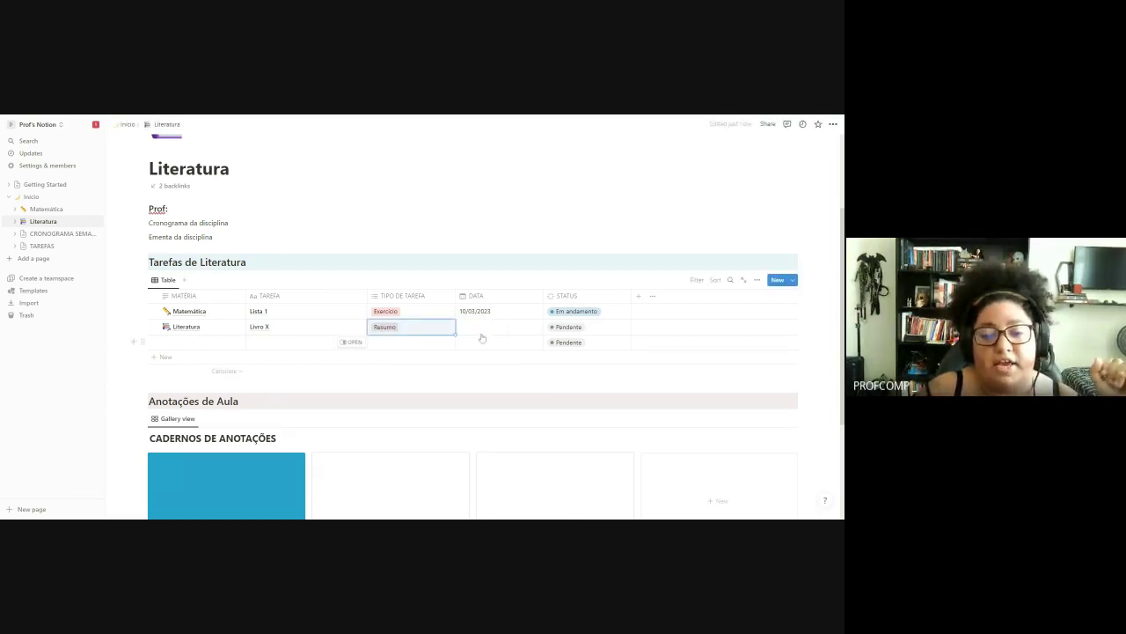
# - Set the date of the "Livro X" task to 15/03/2023
pyautogui.click(497, 326)
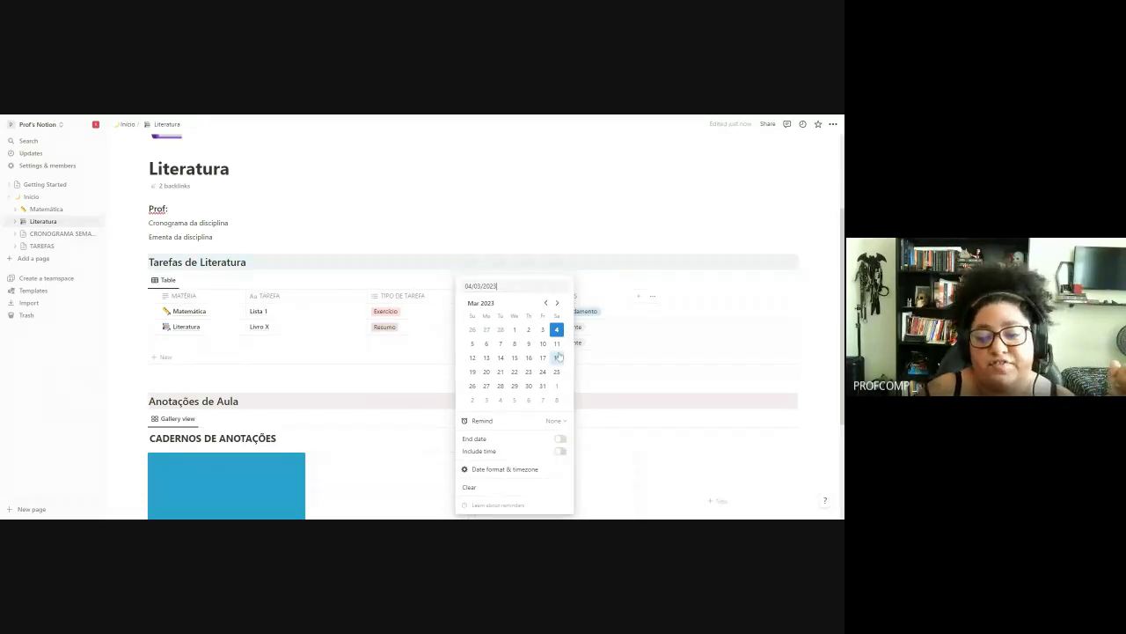
pyautogui.click(518, 362)
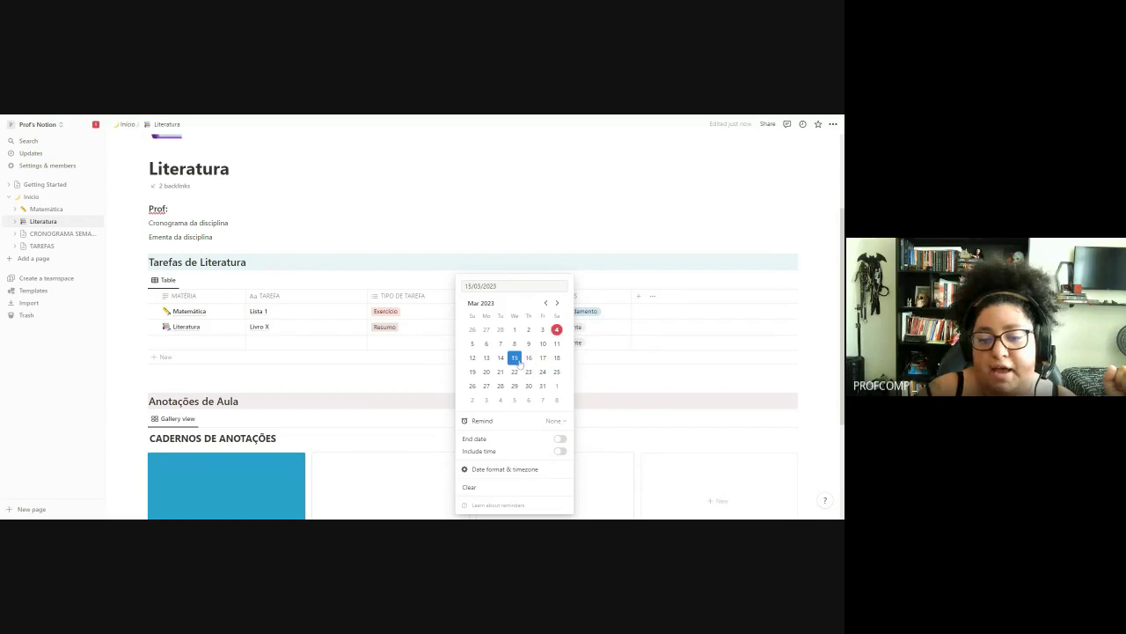
pyautogui.click(595, 380)
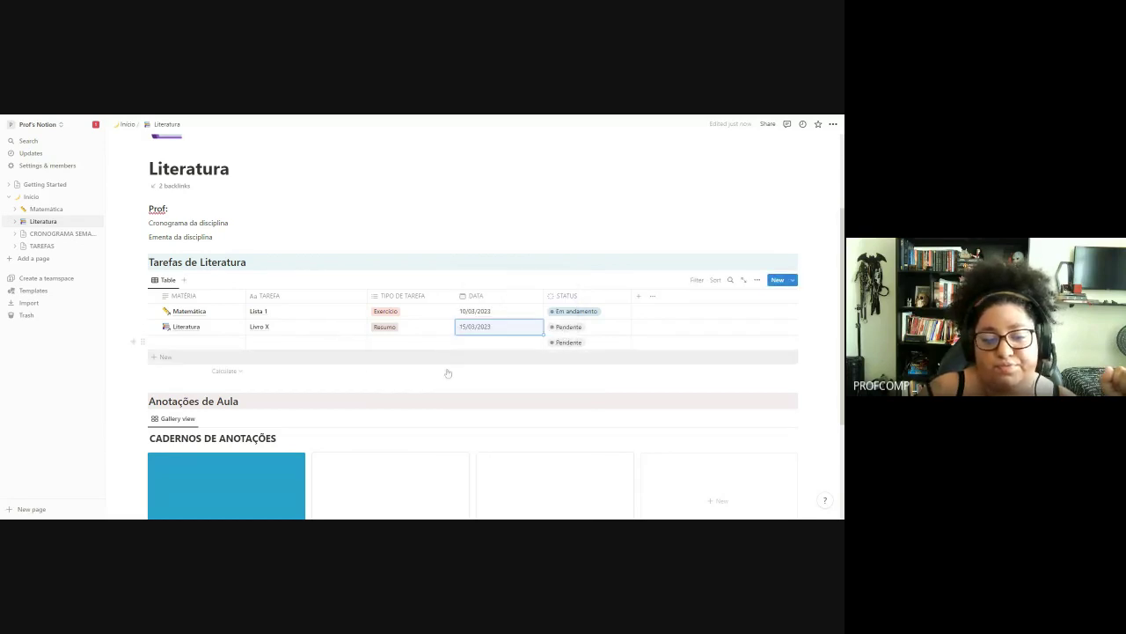
pyautogui.click(599, 370)
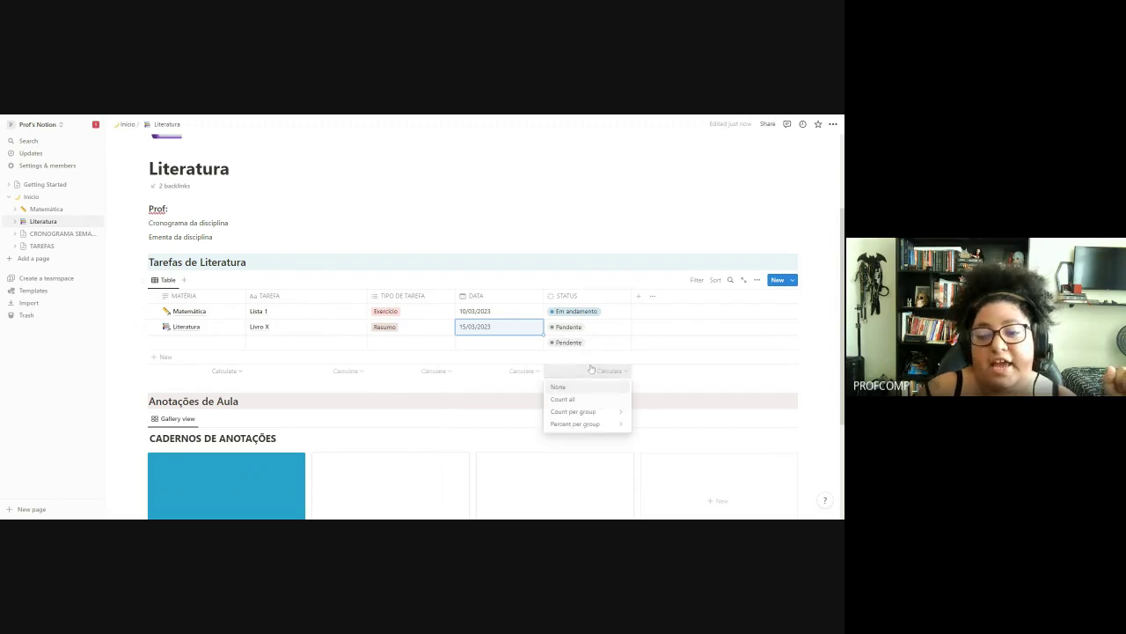
pyautogui.click(704, 386)
# - Add a filter on the MATÉRIA property to the Tarefas de Literatura table
pyautogui.scroll(2, 476, 326)
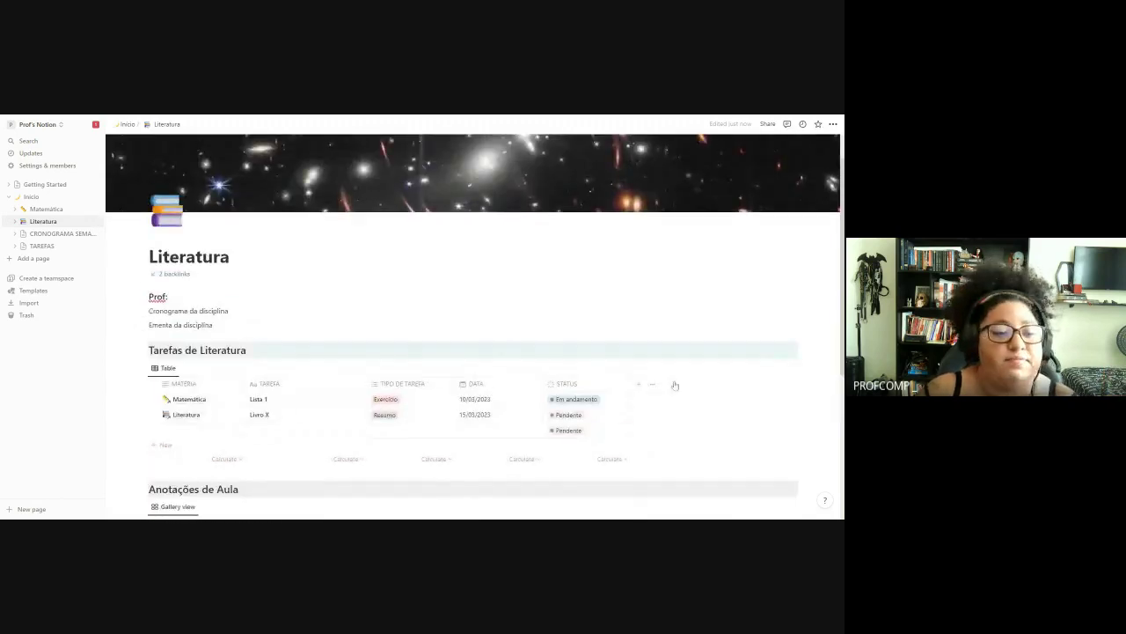
pyautogui.scroll(-1, 225, 361)
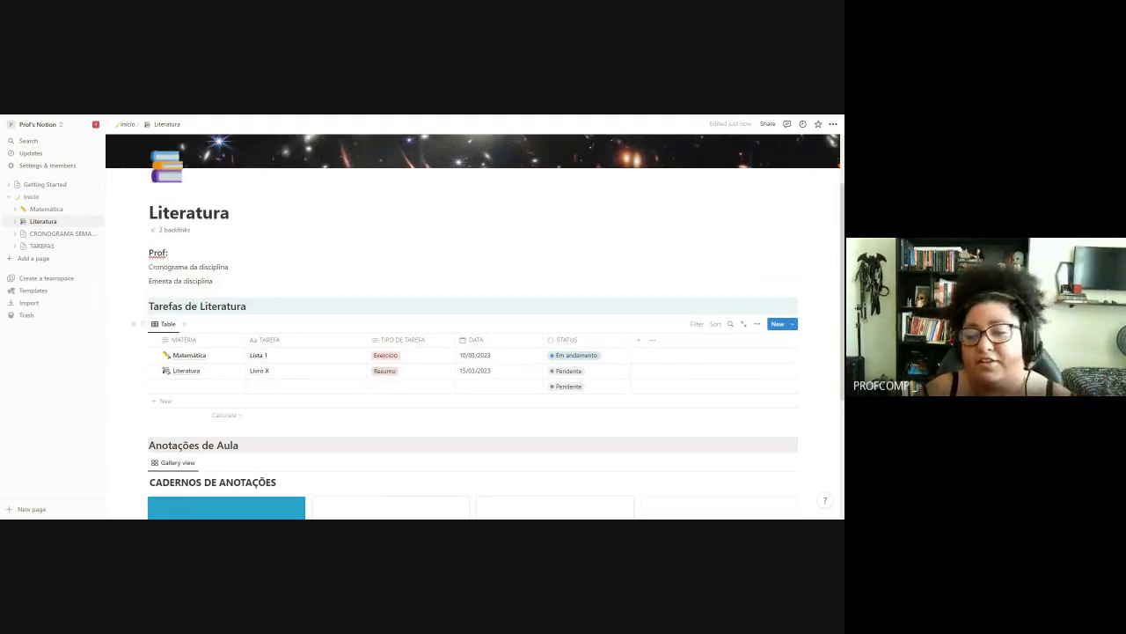
pyautogui.click(697, 324)
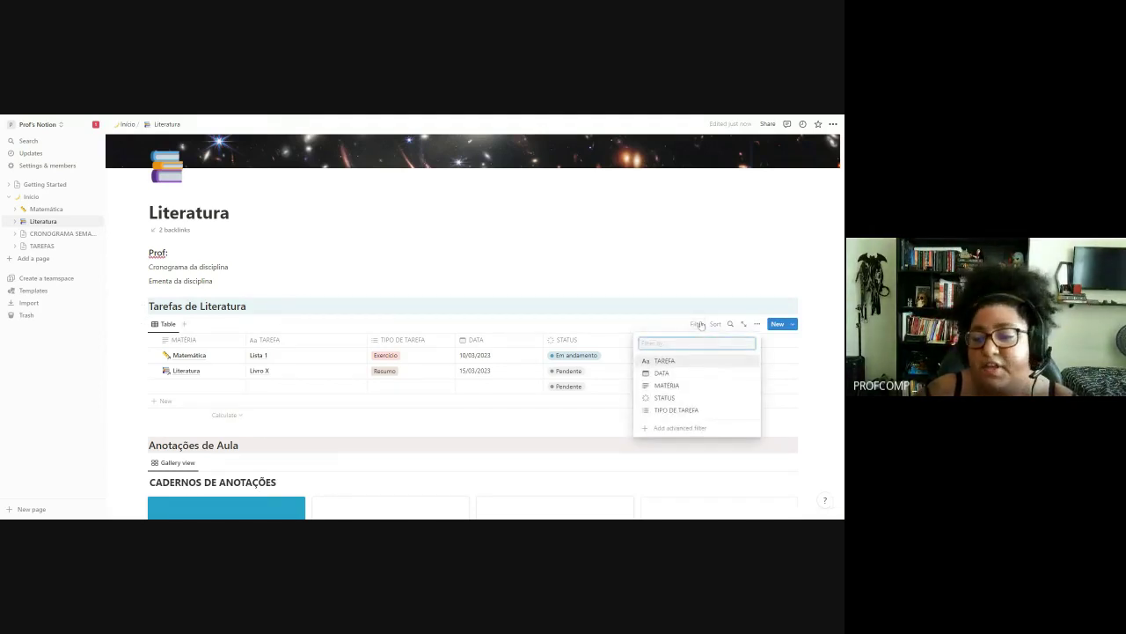
pyautogui.click(681, 387)
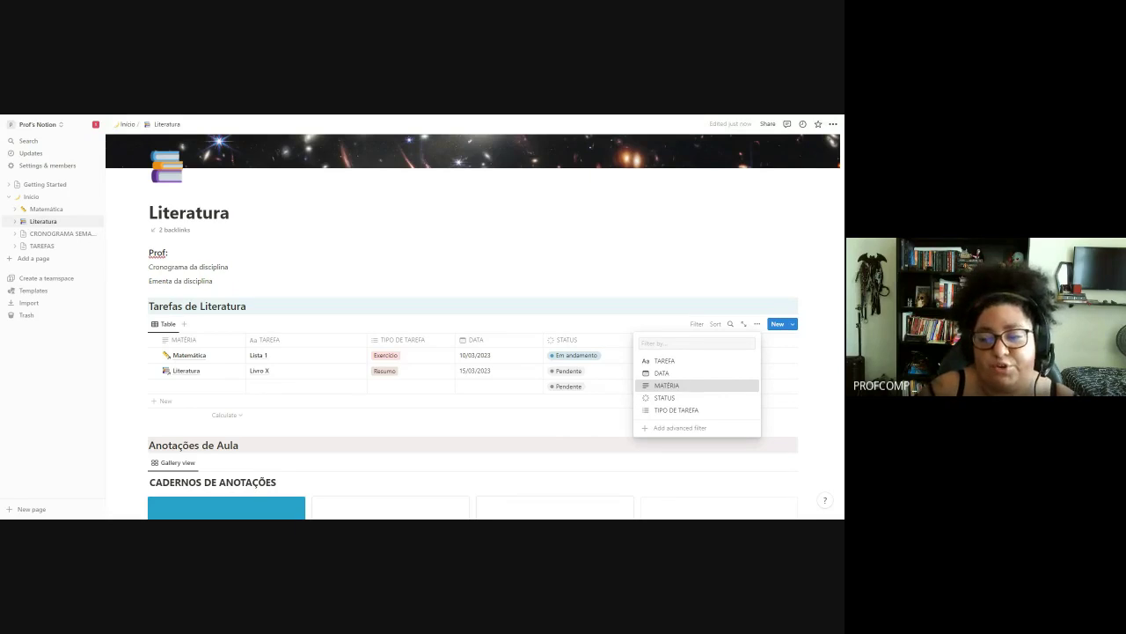
pyautogui.click(682, 389)
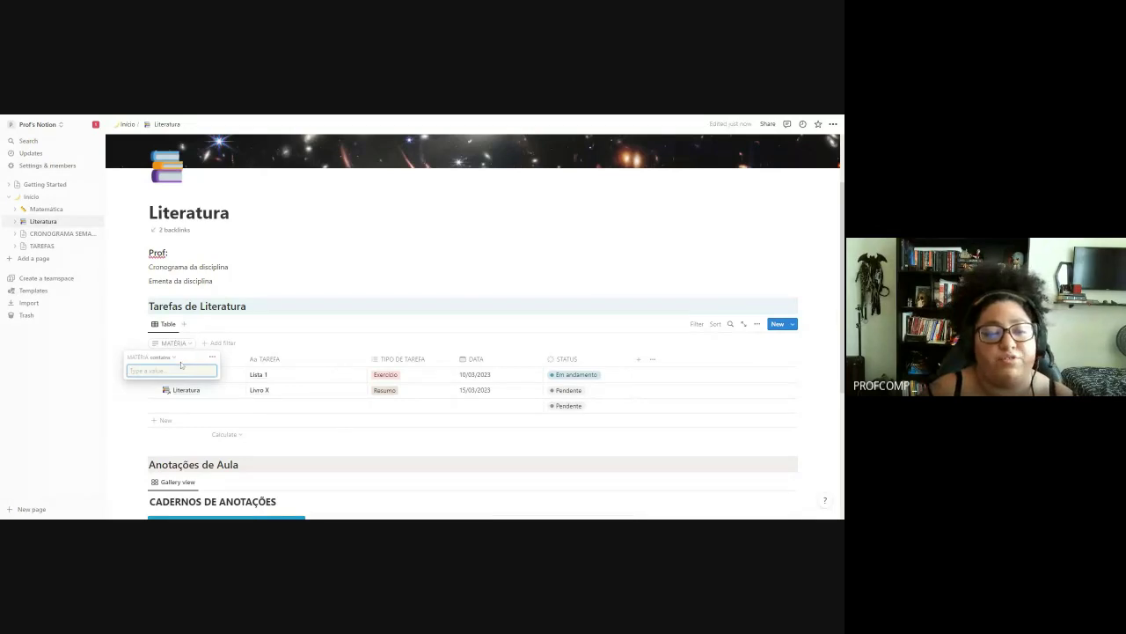
pyautogui.press('Escape')
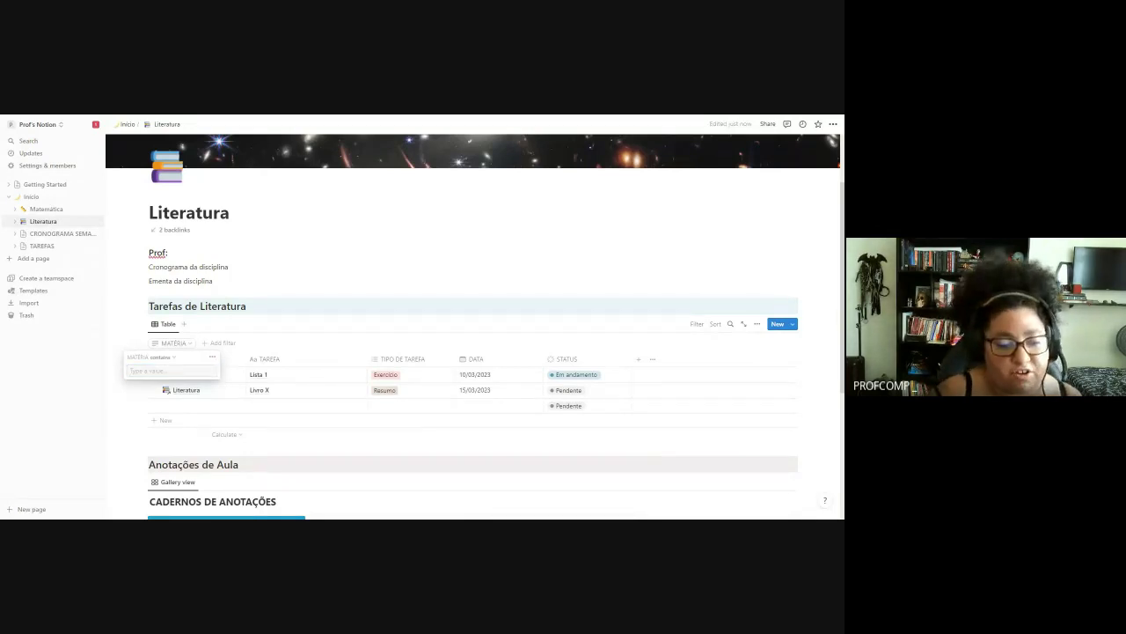
pyautogui.write('Li')
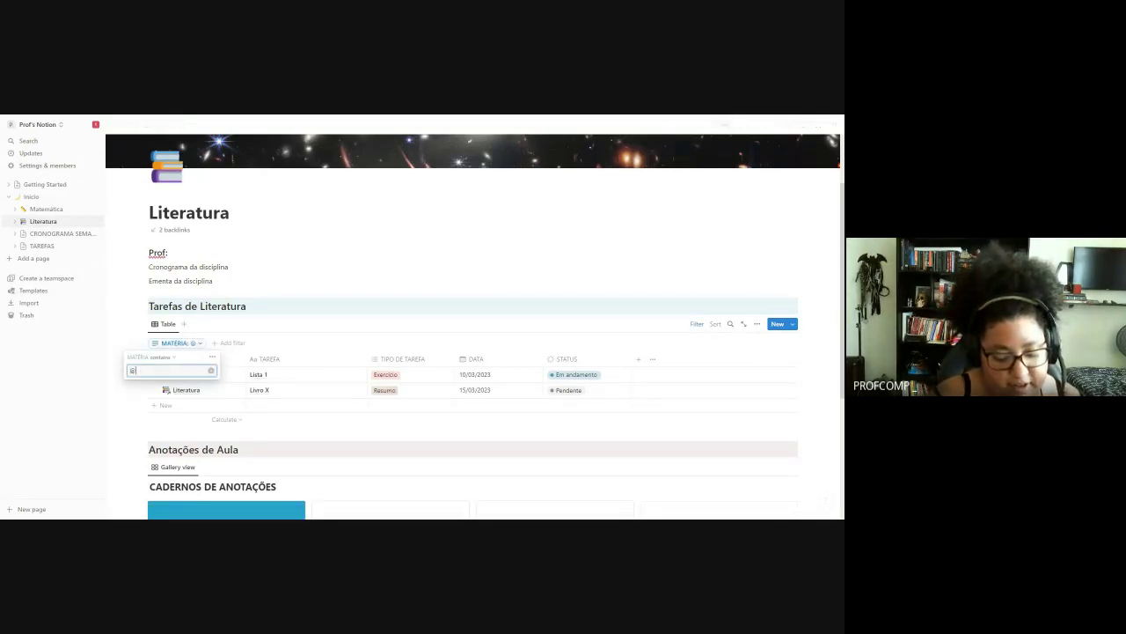
pyautogui.write('te')
pyautogui.press('BackSpace')
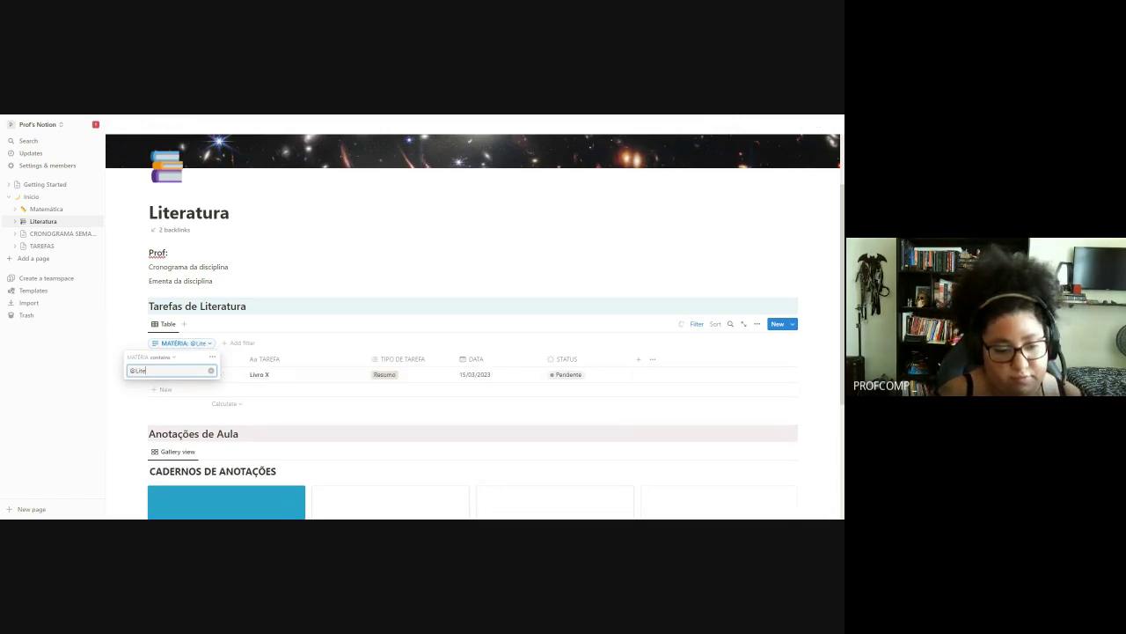
pyautogui.press('BackSpace')
pyautogui.press('BackSpace')
pyautogui.press('BackSpace')
pyautogui.press('BackSpace')
pyautogui.press('BackSpace')
# - Set the MATÉRIA filter of the Tarefas de Literatura table to contain "Literatura"
pyautogui.write('Li')
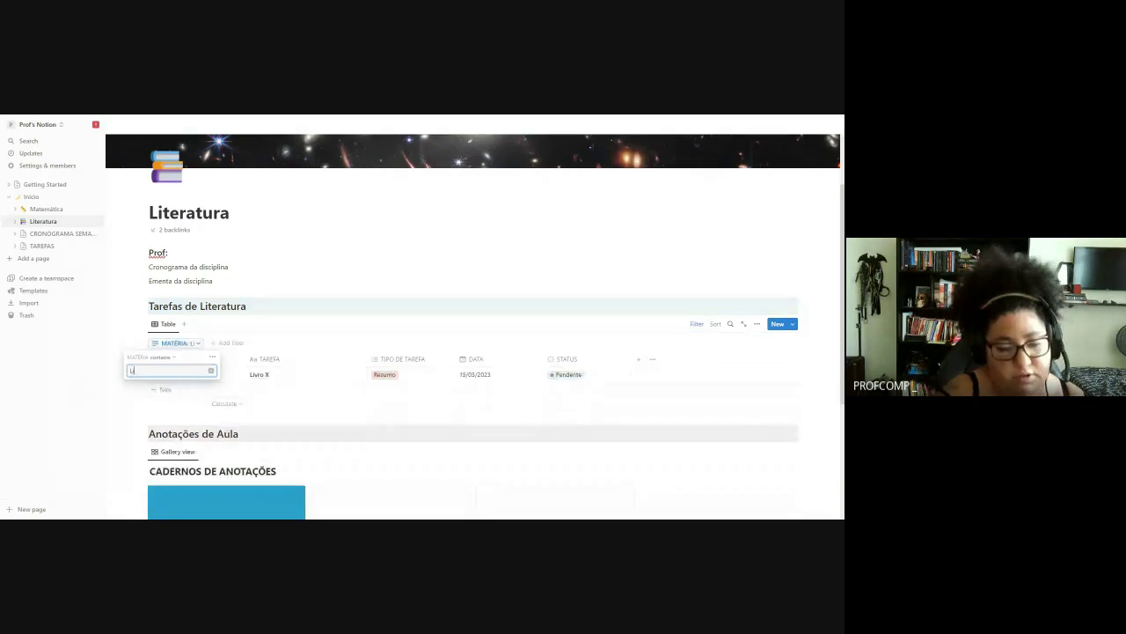
pyautogui.write('teratur')
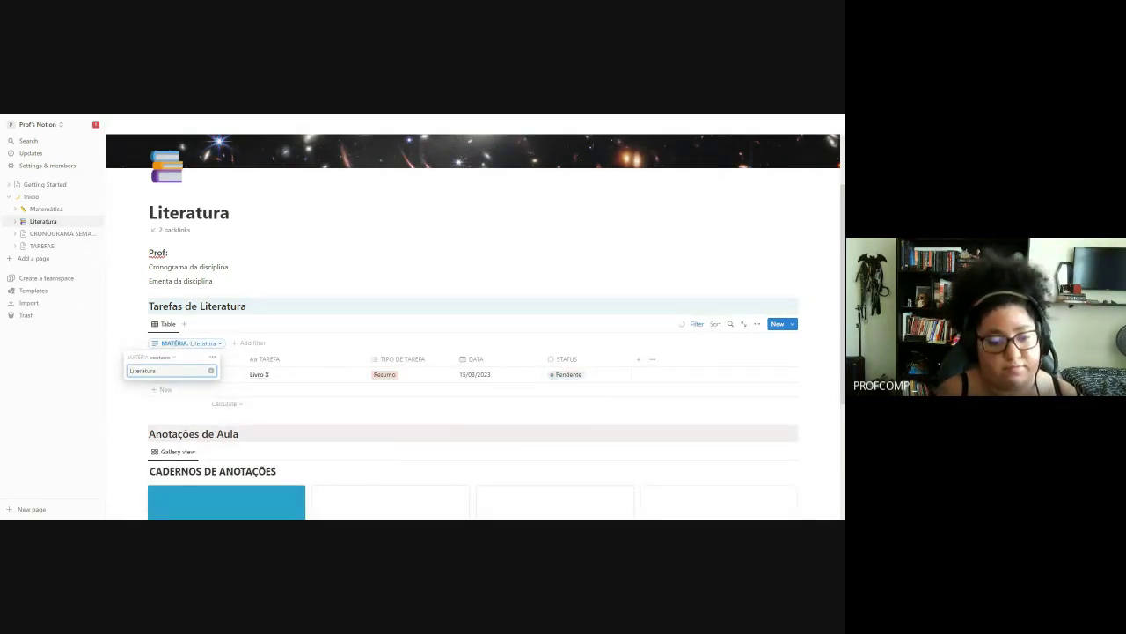
pyautogui.write('a')
pyautogui.click(247, 305)
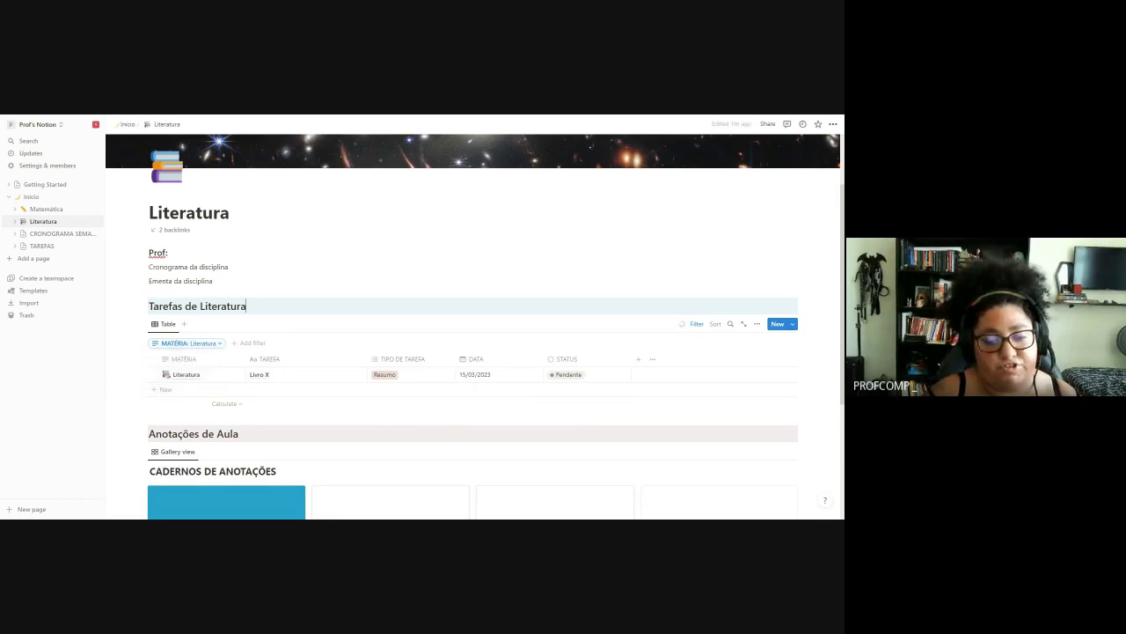
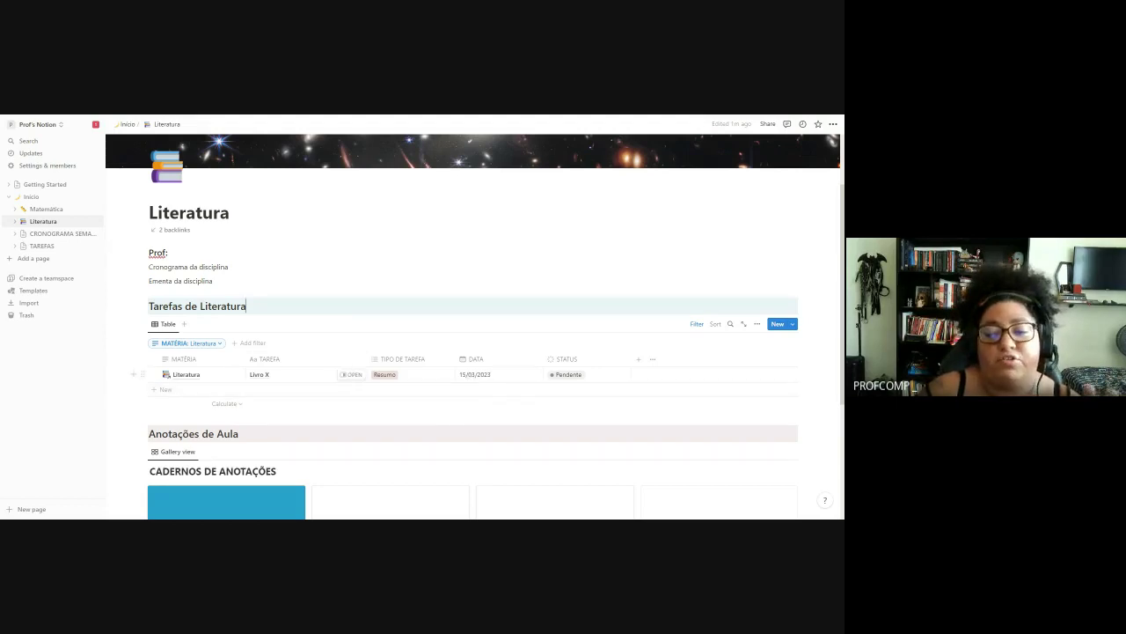
# - Filter the task table on the Matemática page so that MATÉRIA contains "matemática"
pyautogui.click(49, 208)
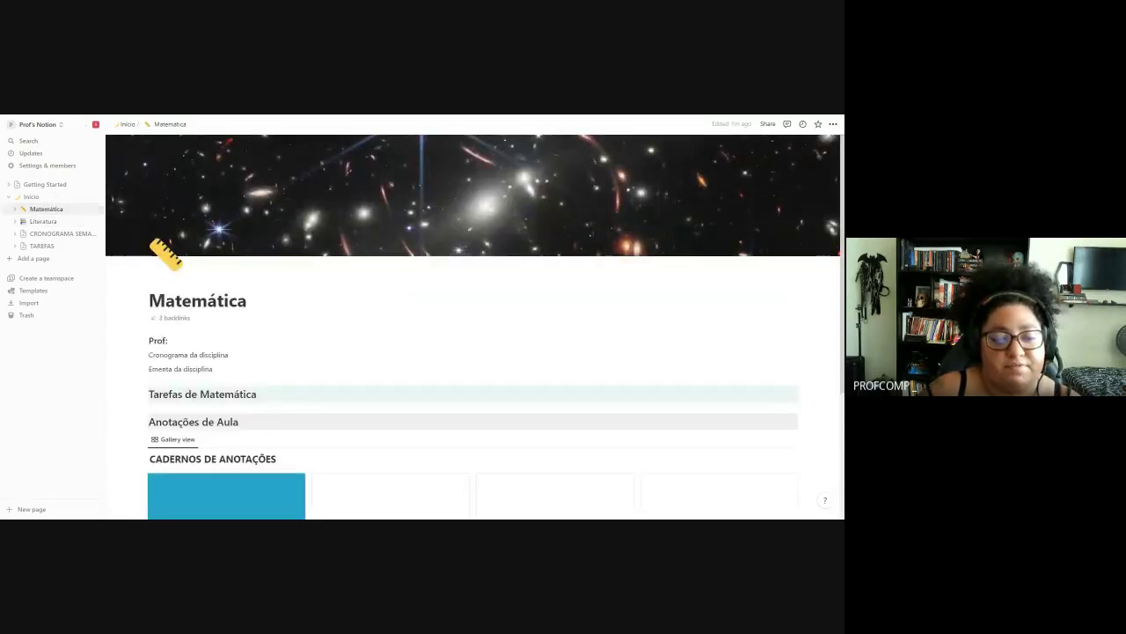
pyautogui.scroll(-2, 475, 326)
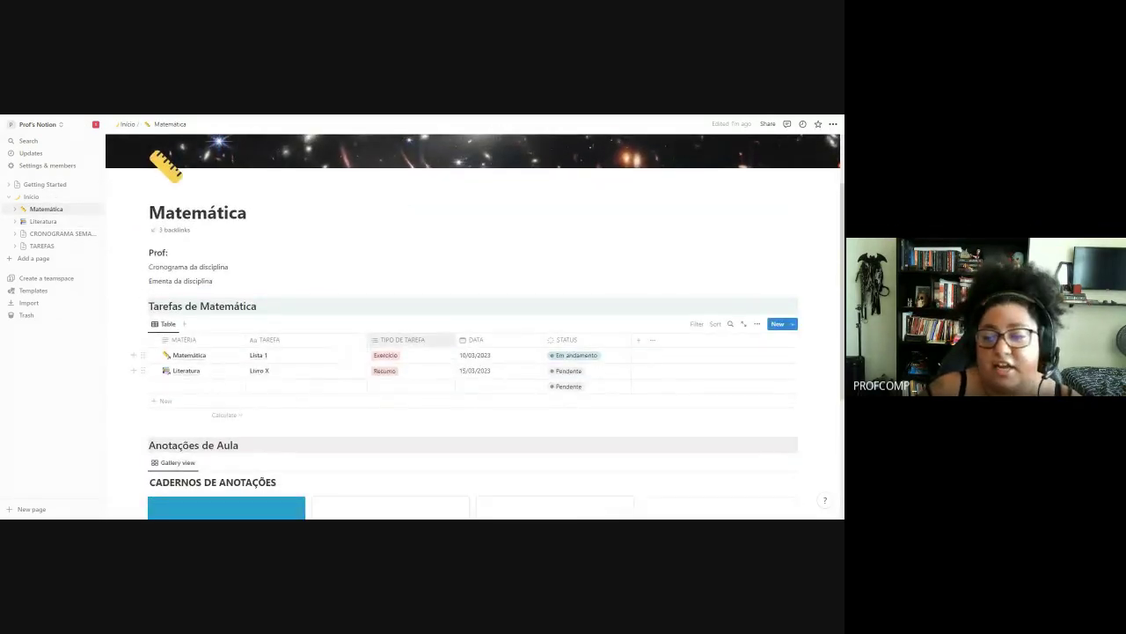
pyautogui.click(696, 325)
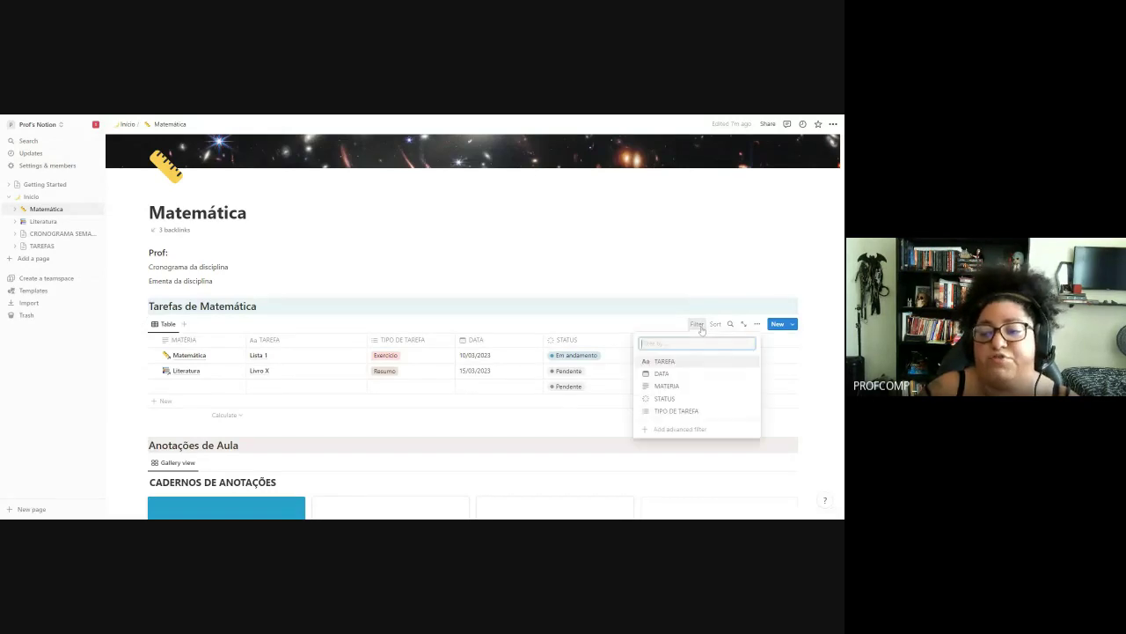
pyautogui.click(667, 385)
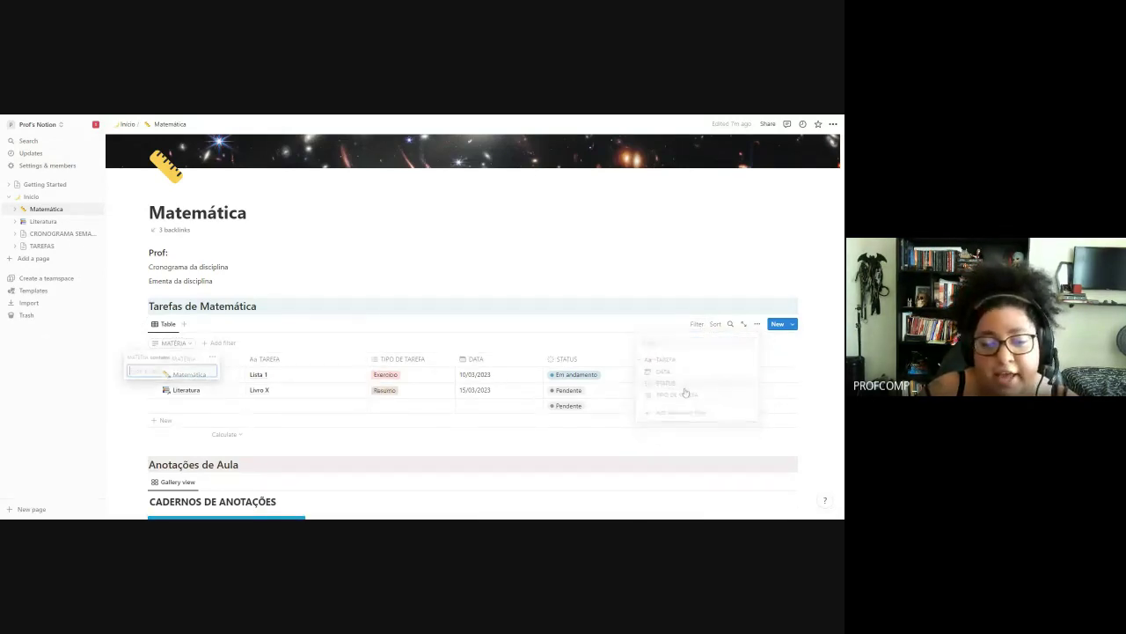
pyautogui.write('ma')
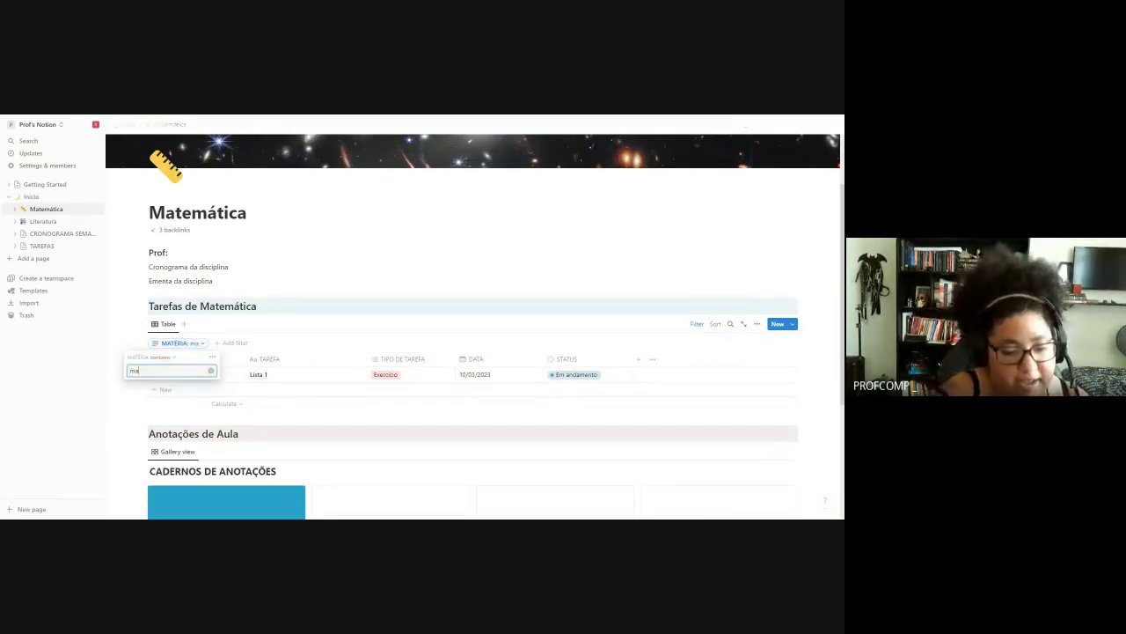
pyautogui.write('tematica')
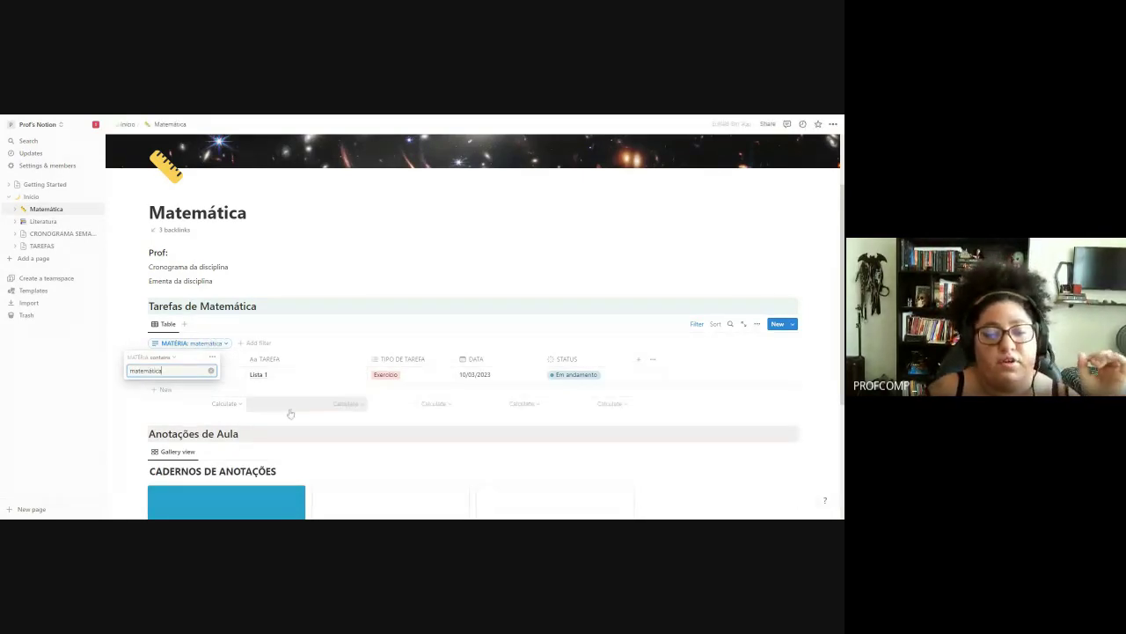
pyautogui.click(345, 403)
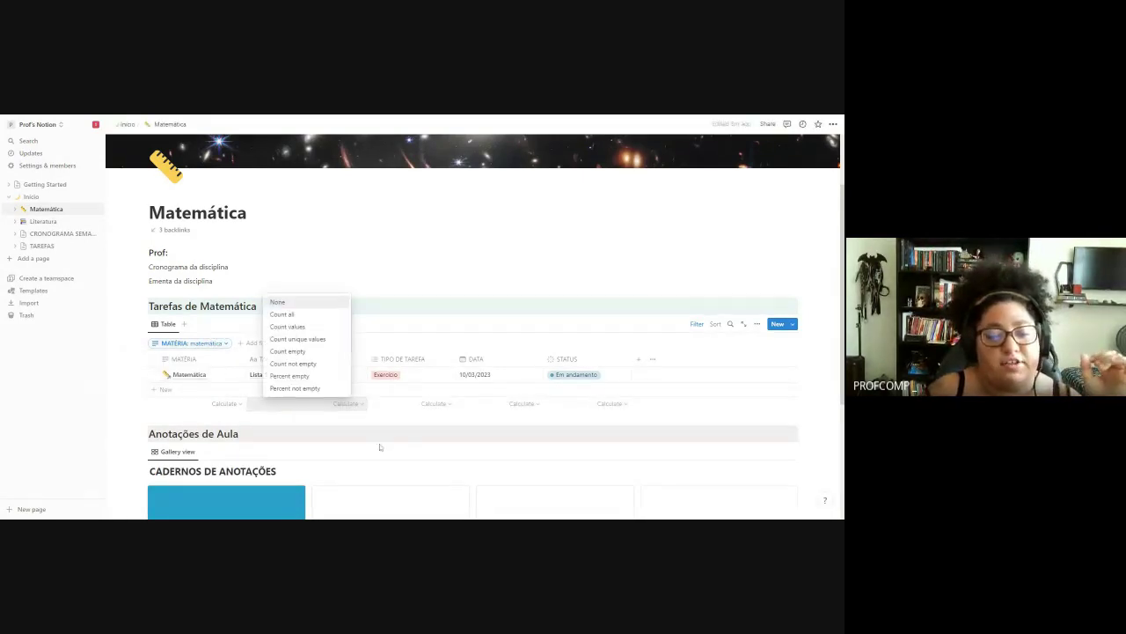
pyautogui.click(406, 428)
# - Go back to the Início page
pyautogui.scroll(1, 654, 398)
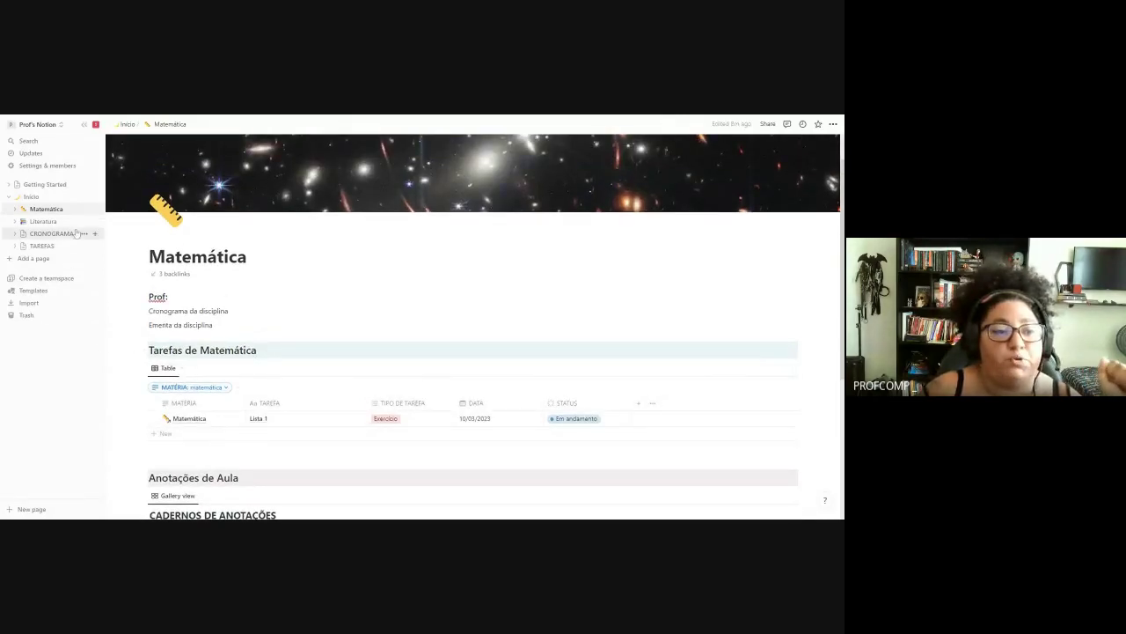
pyautogui.click(63, 197)
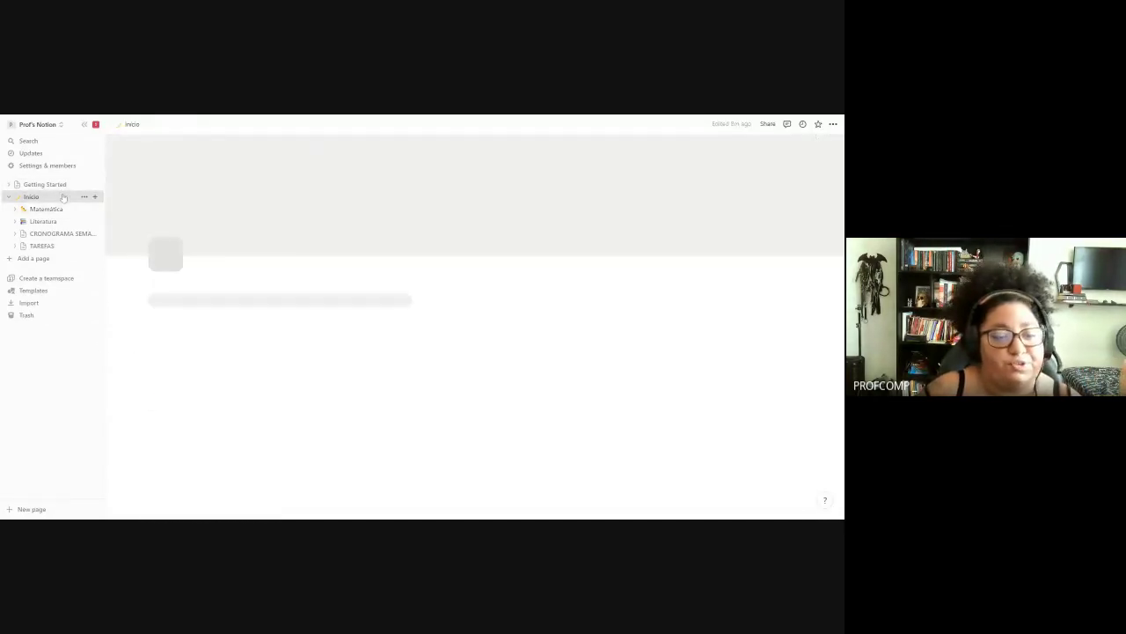
# - Sort the Tarefas table on the Início page by DATA ascending, with STATUS ascending as the second sort
pyautogui.scroll(-3, 473, 325)
pyautogui.scroll(-2, 474, 325)
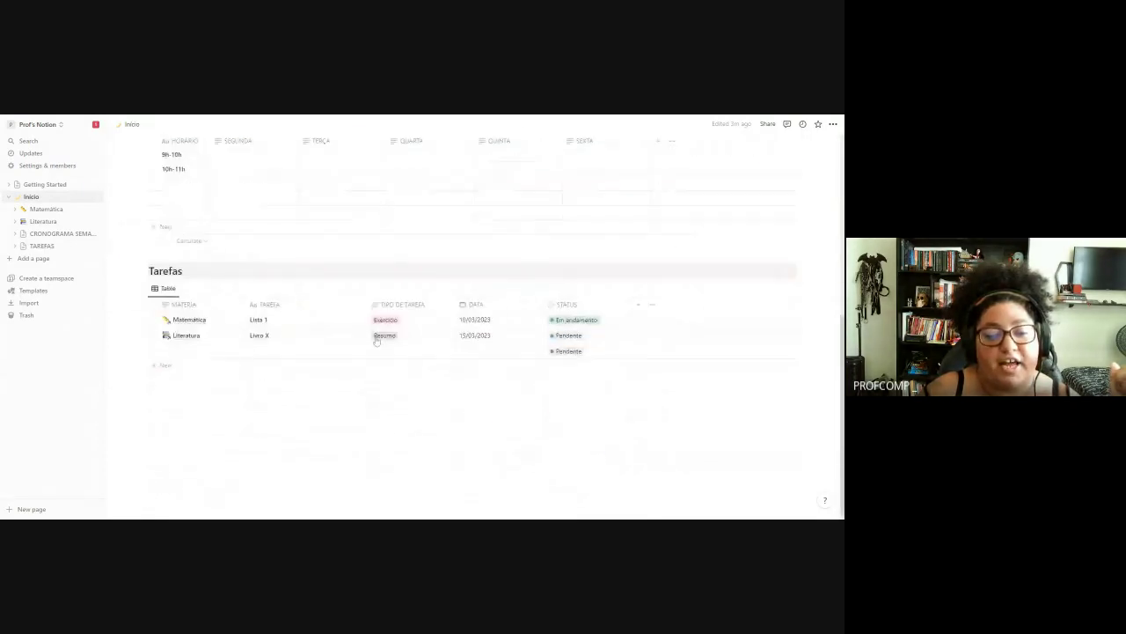
pyautogui.scroll(1, 473, 326)
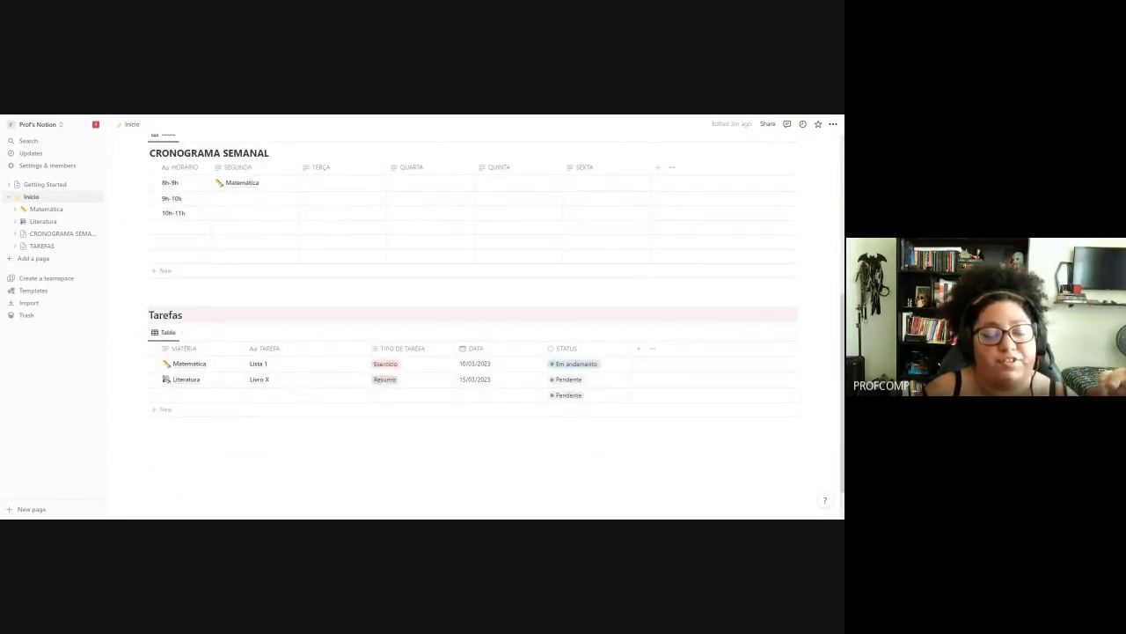
pyautogui.scroll(2, 384, 466)
pyautogui.scroll(-1, 384, 466)
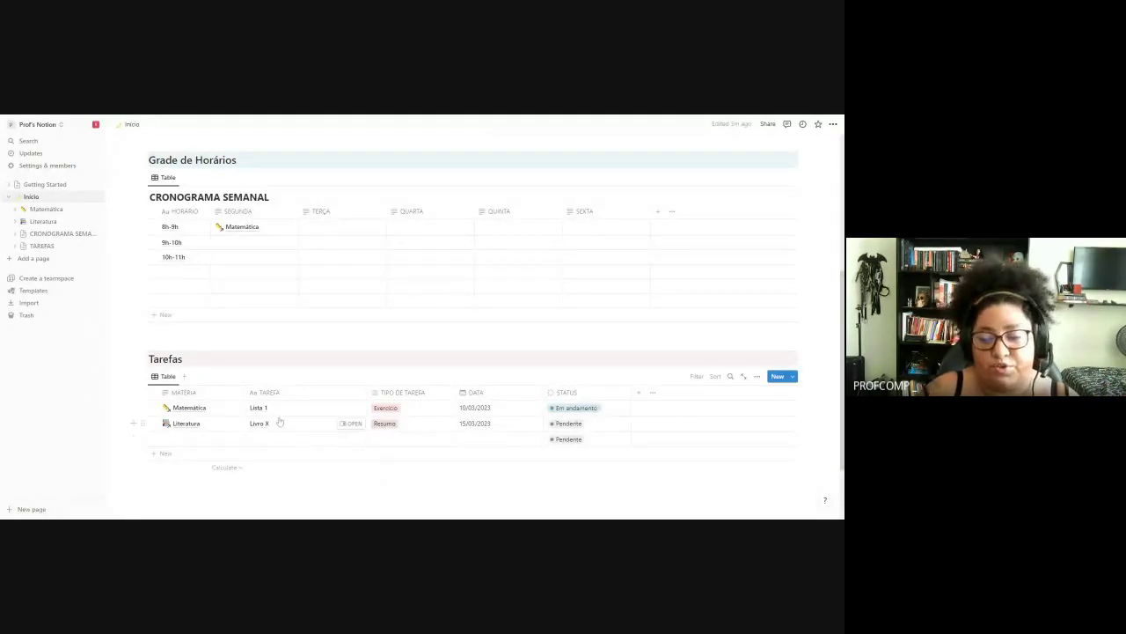
pyautogui.click(715, 377)
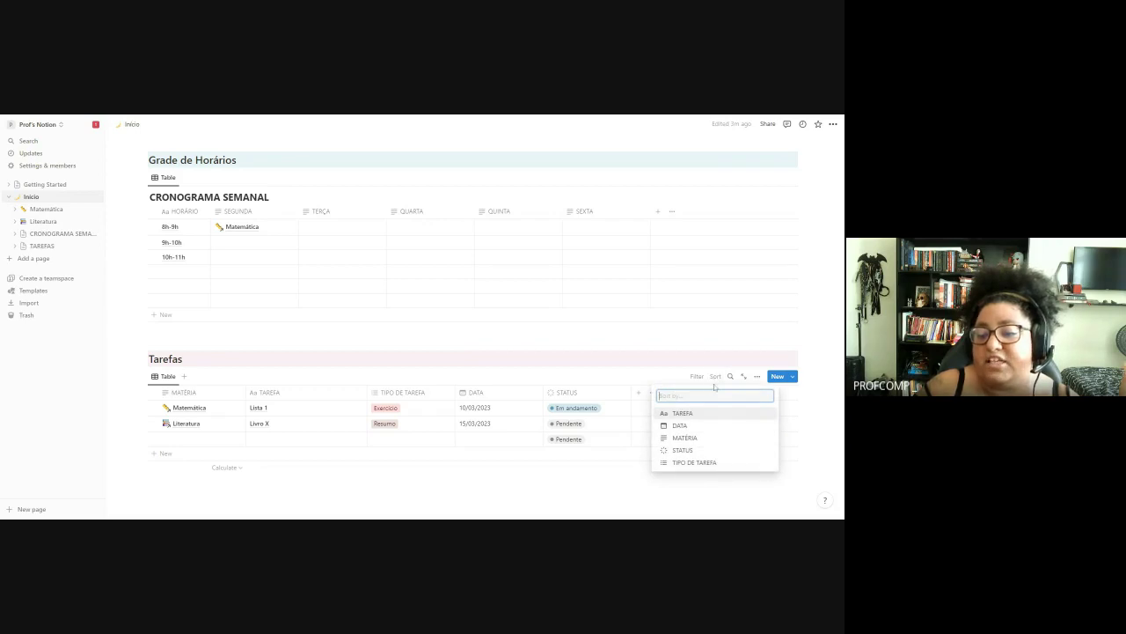
pyautogui.click(694, 428)
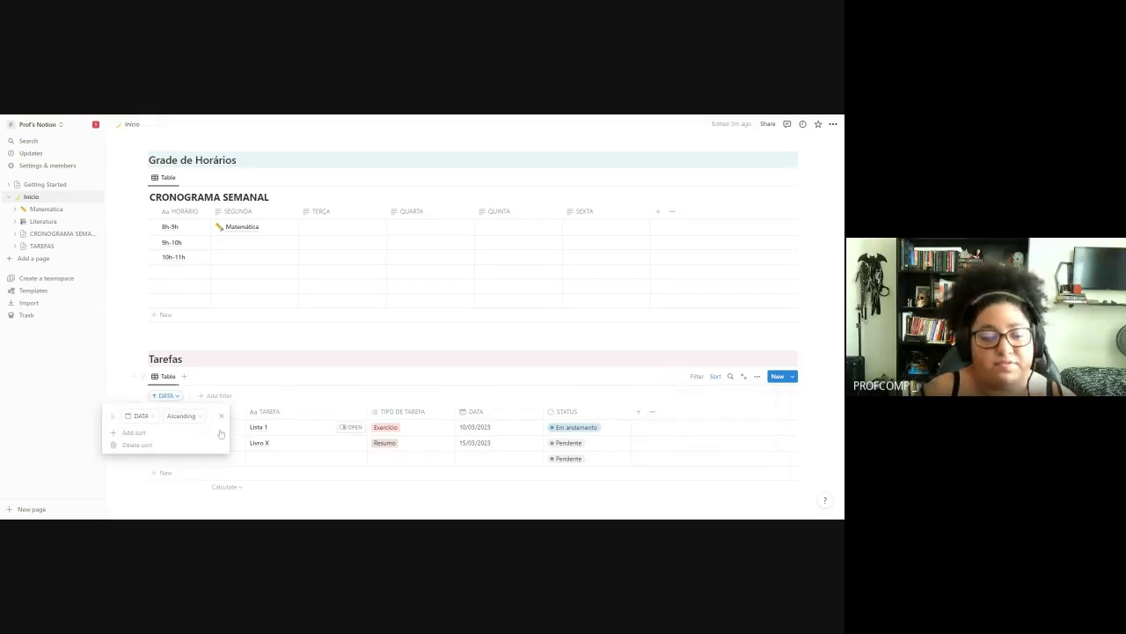
pyautogui.click(159, 435)
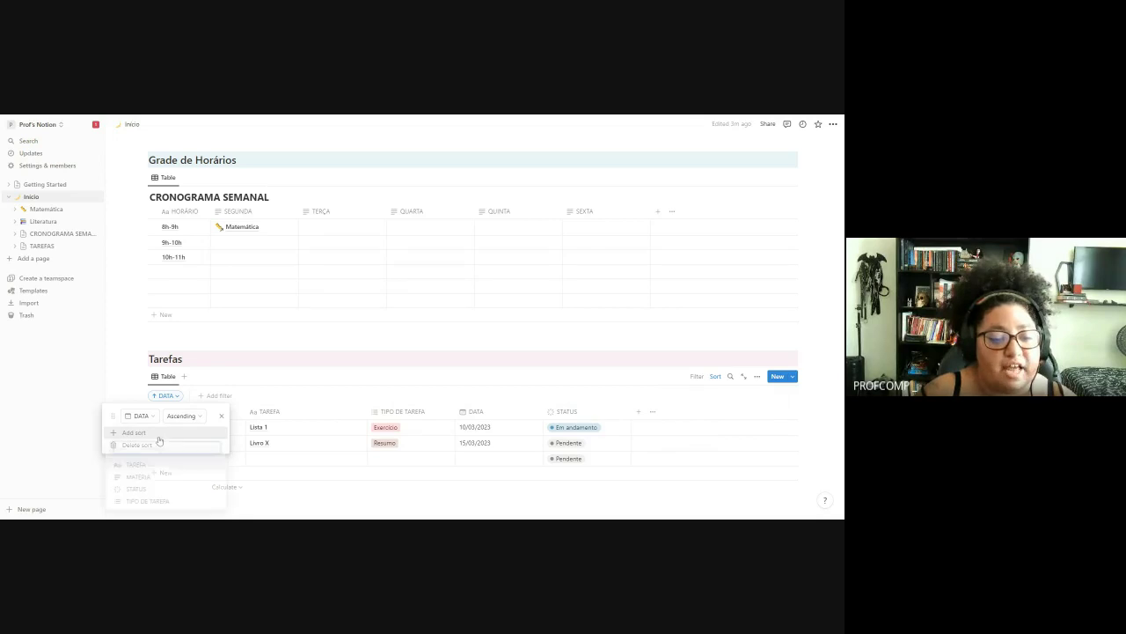
pyautogui.click(159, 489)
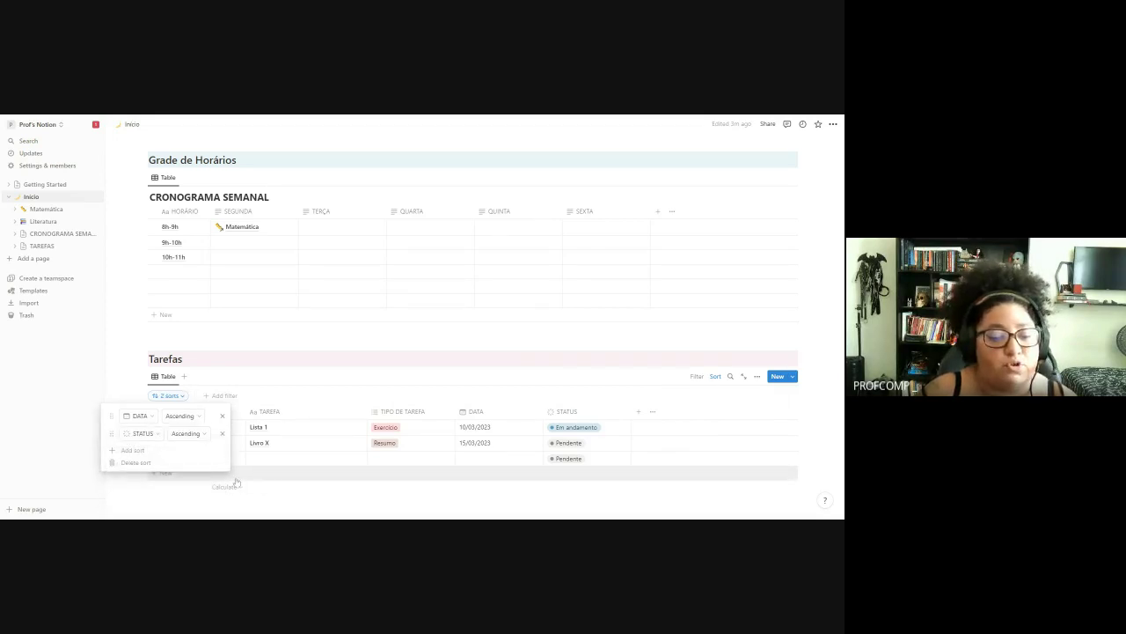
pyautogui.click(295, 419)
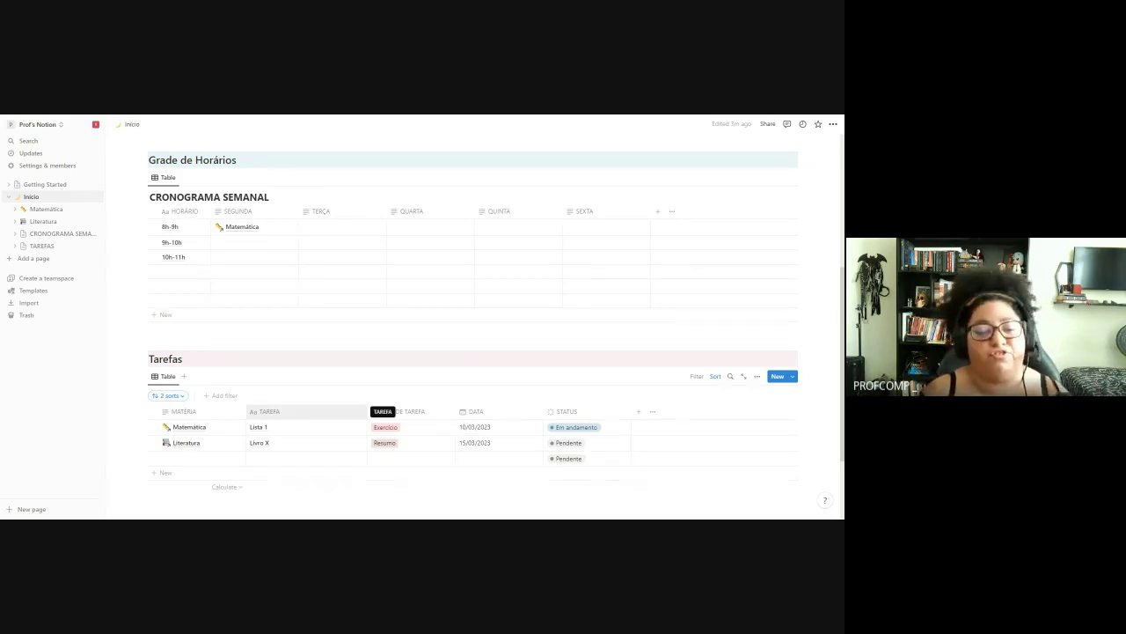
# - Fill the empty Tarefas row with a link to the Literatura page as MATÉRIA and "Texto 1" as TAREFA
pyautogui.click(171, 462)
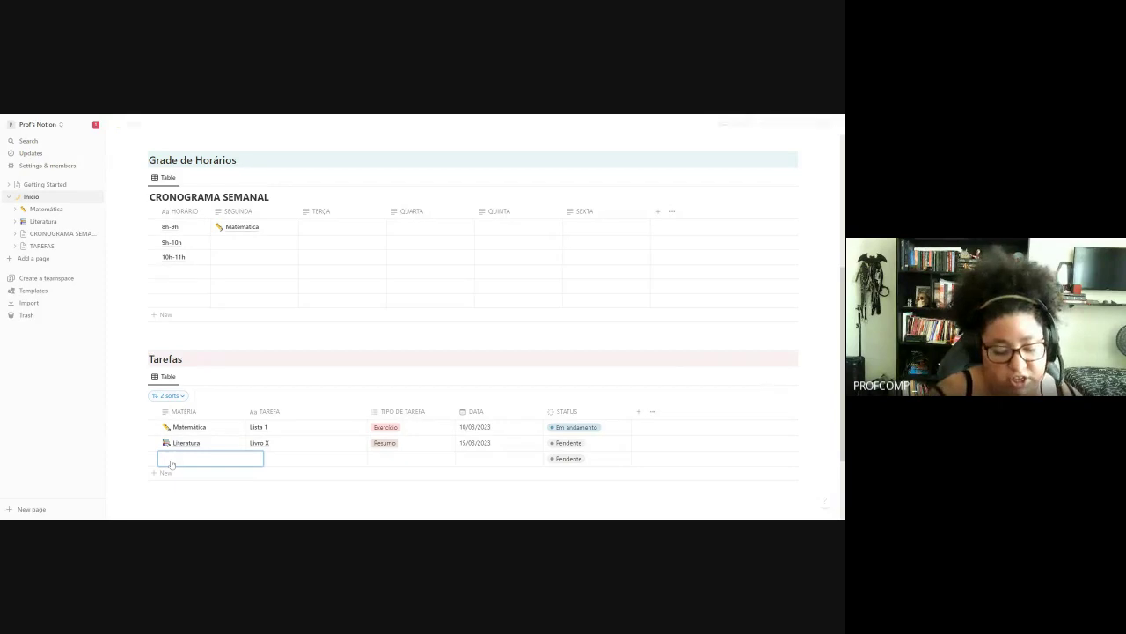
pyautogui.write('L')
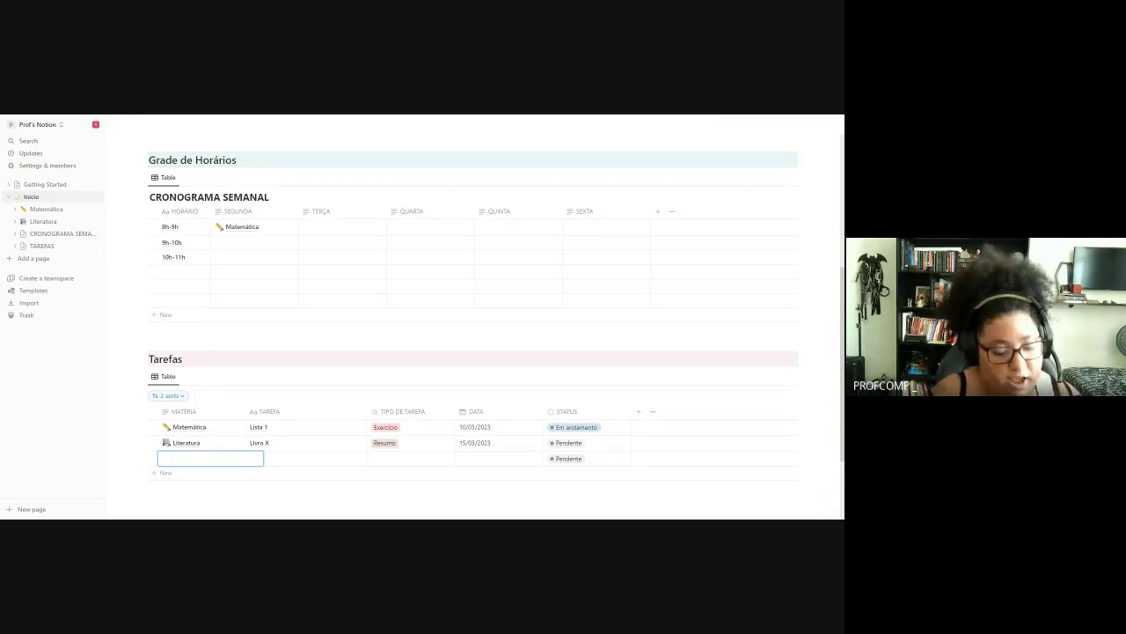
pyautogui.write('Lit')
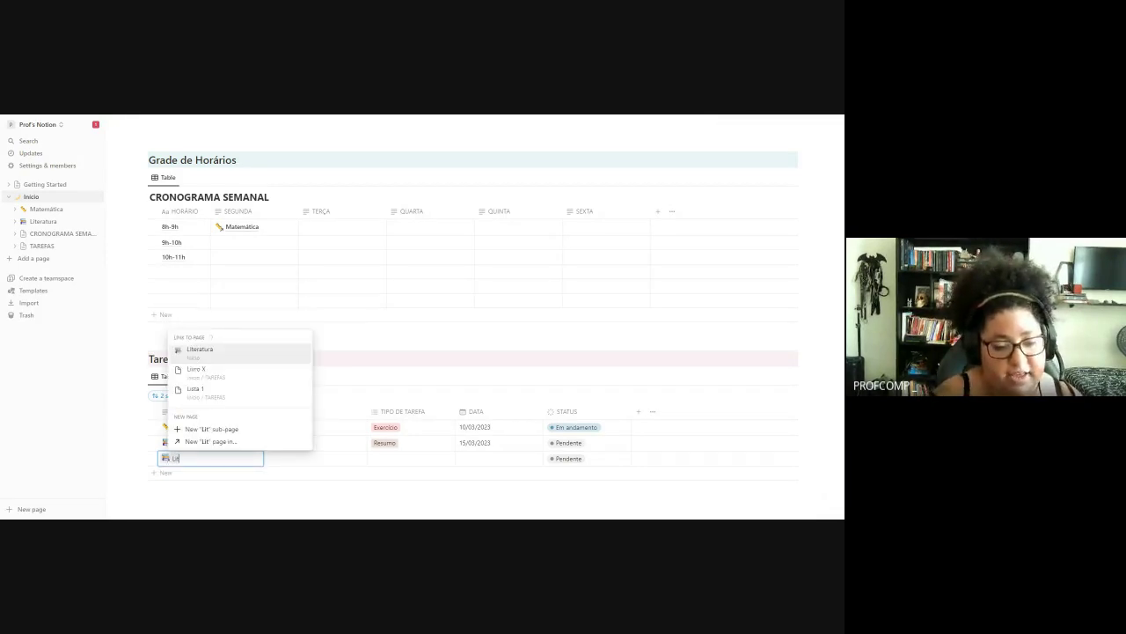
pyautogui.press('Return')
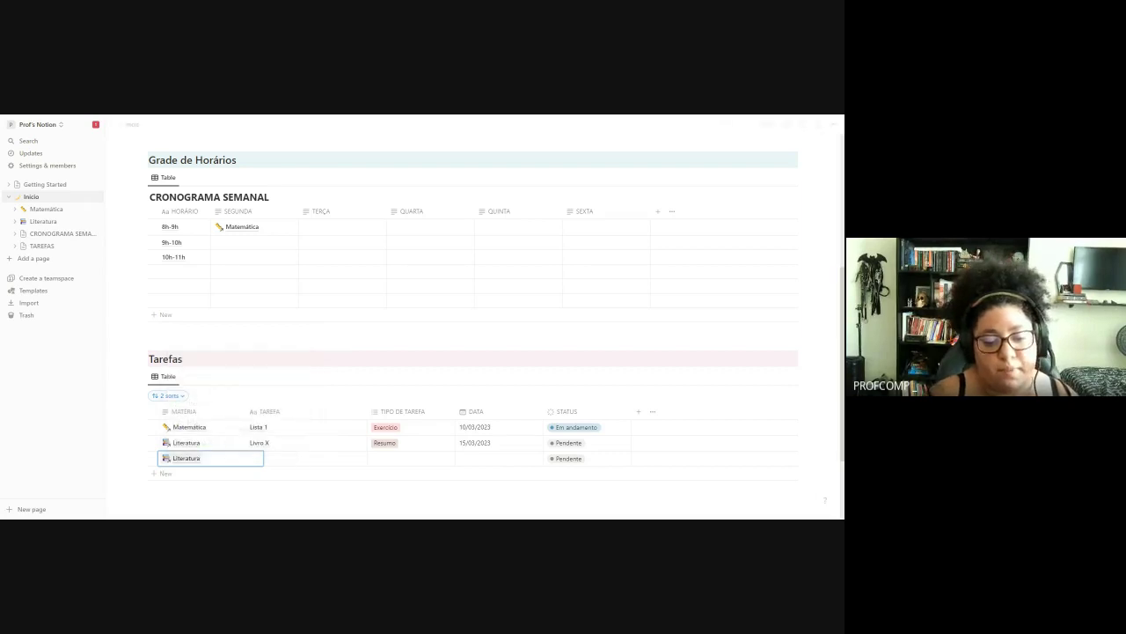
pyautogui.click(275, 458)
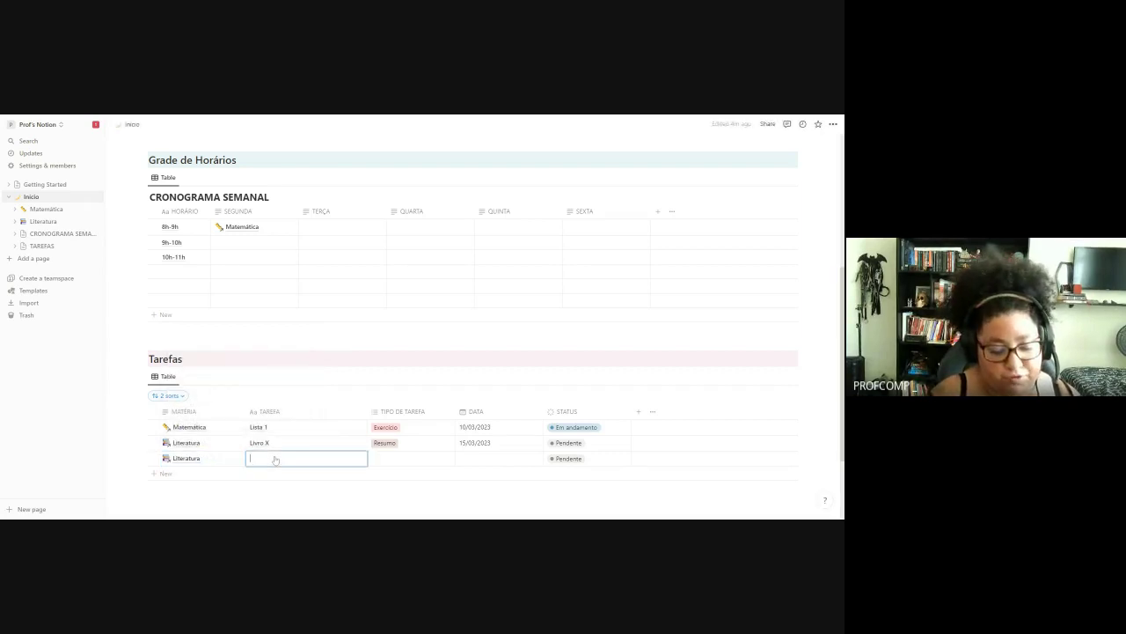
pyautogui.write('Texto 1')
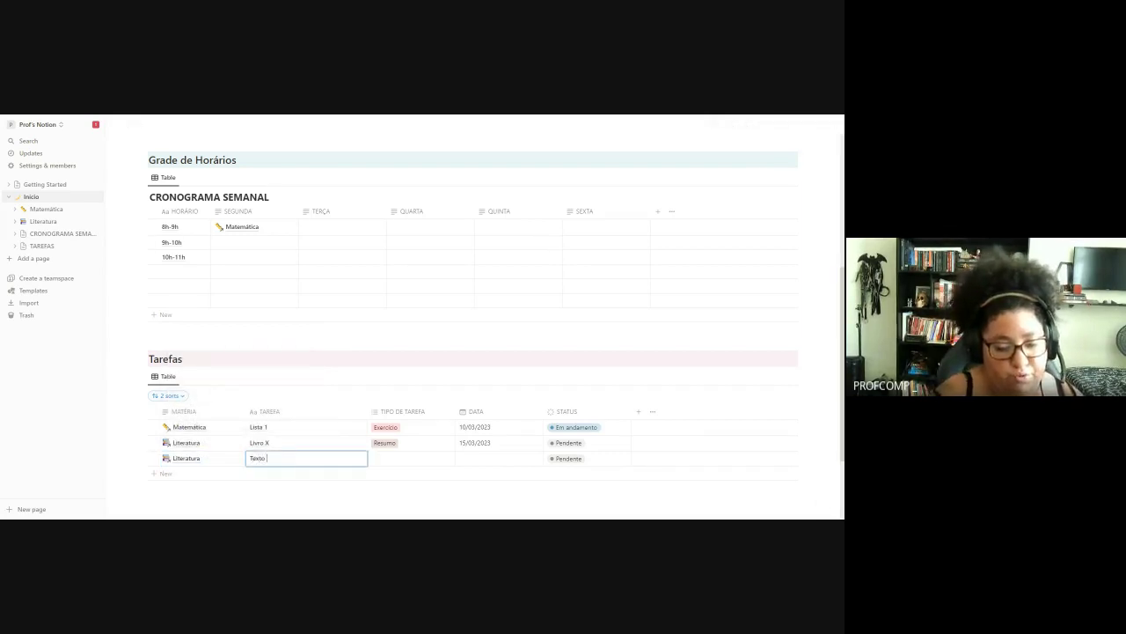
# - Give the Texto 1 task a new TIPO DE TAREFA option "Leitura" and the date 03/03/2023
pyautogui.click(392, 459)
pyautogui.write('Leitura')
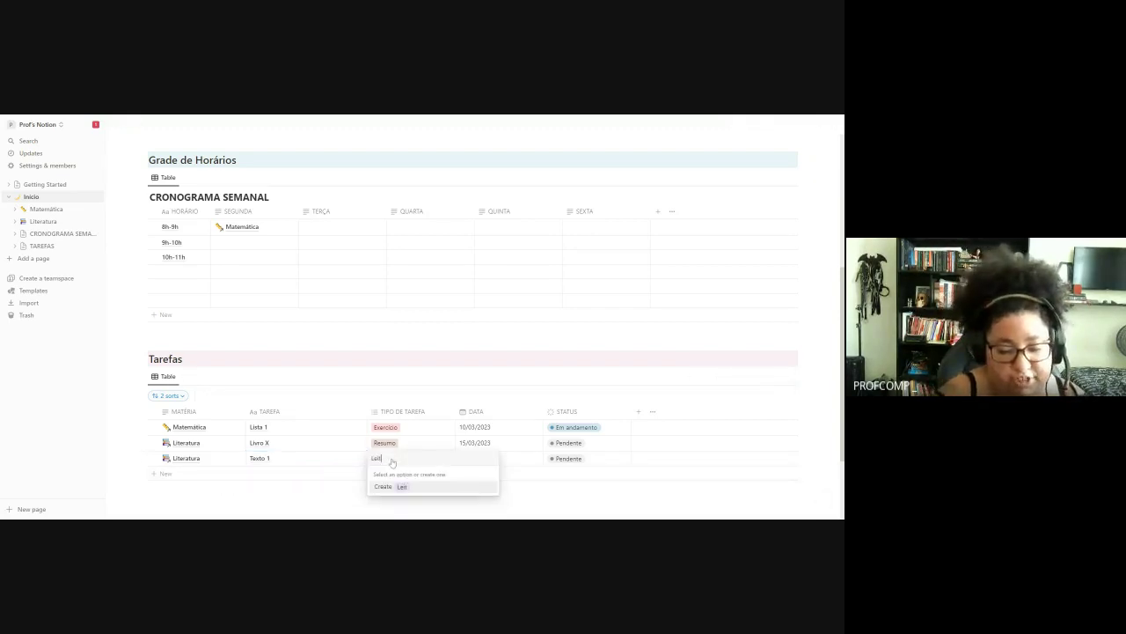
pyautogui.press('Return')
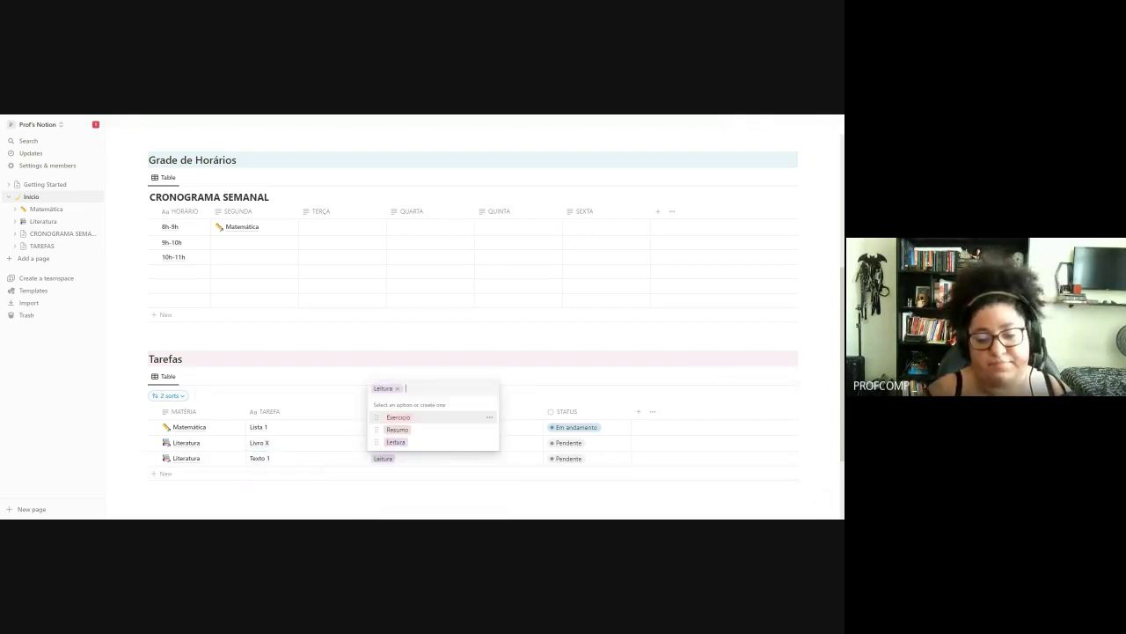
pyautogui.press('Escape')
pyautogui.click(498, 458)
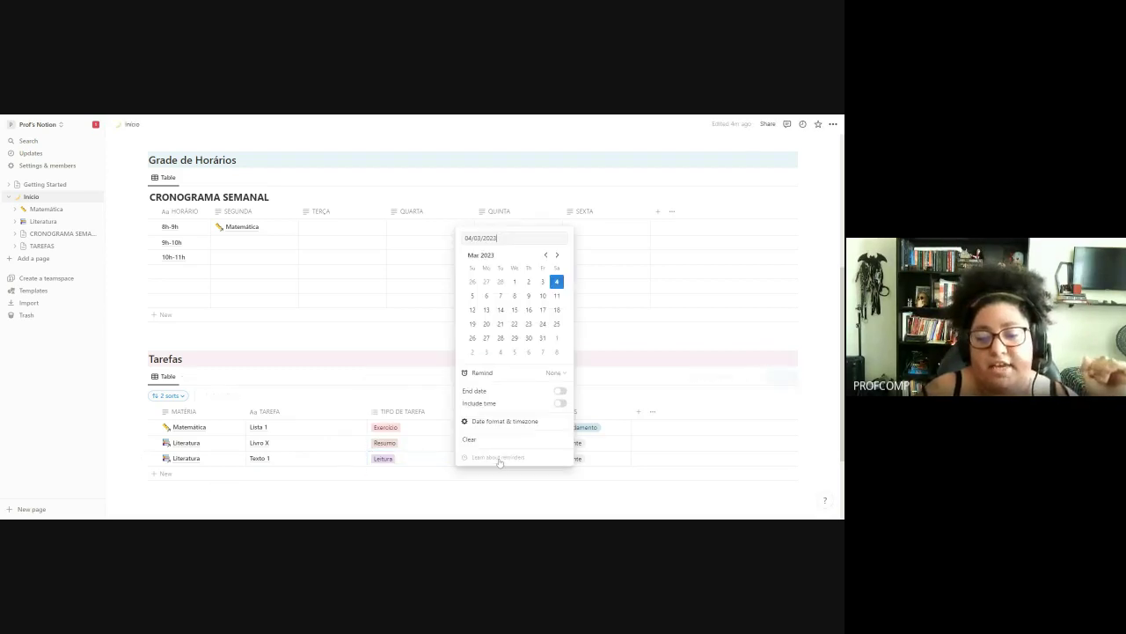
pyautogui.click(542, 282)
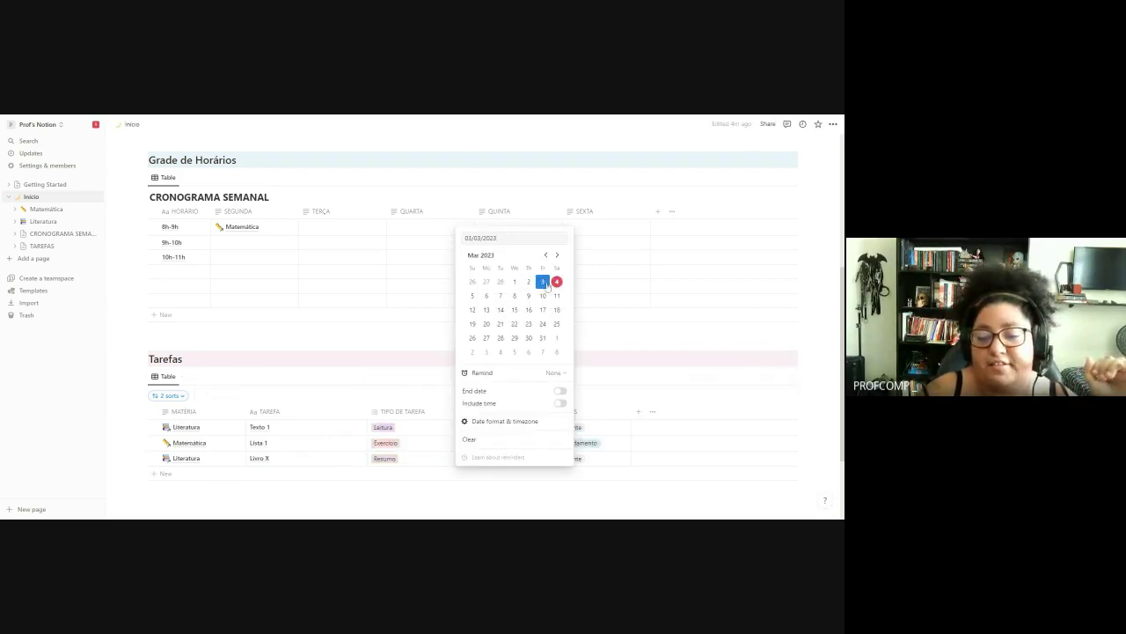
pyautogui.press('Escape')
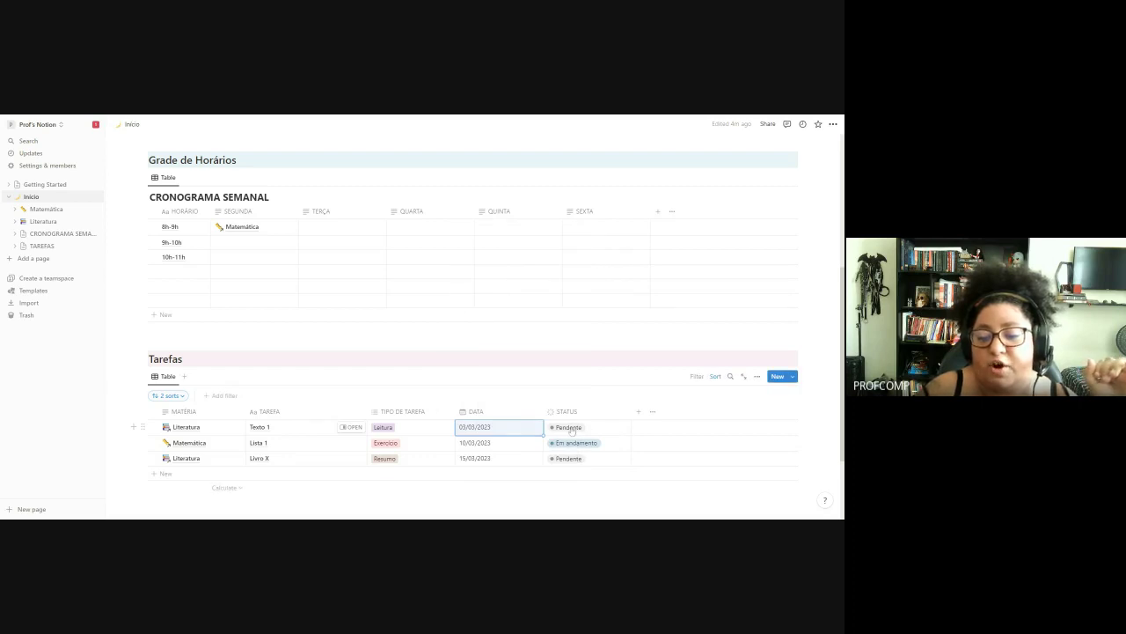
# - Set the STATUS of the Texto 1 task to Feito
pyautogui.click(570, 429)
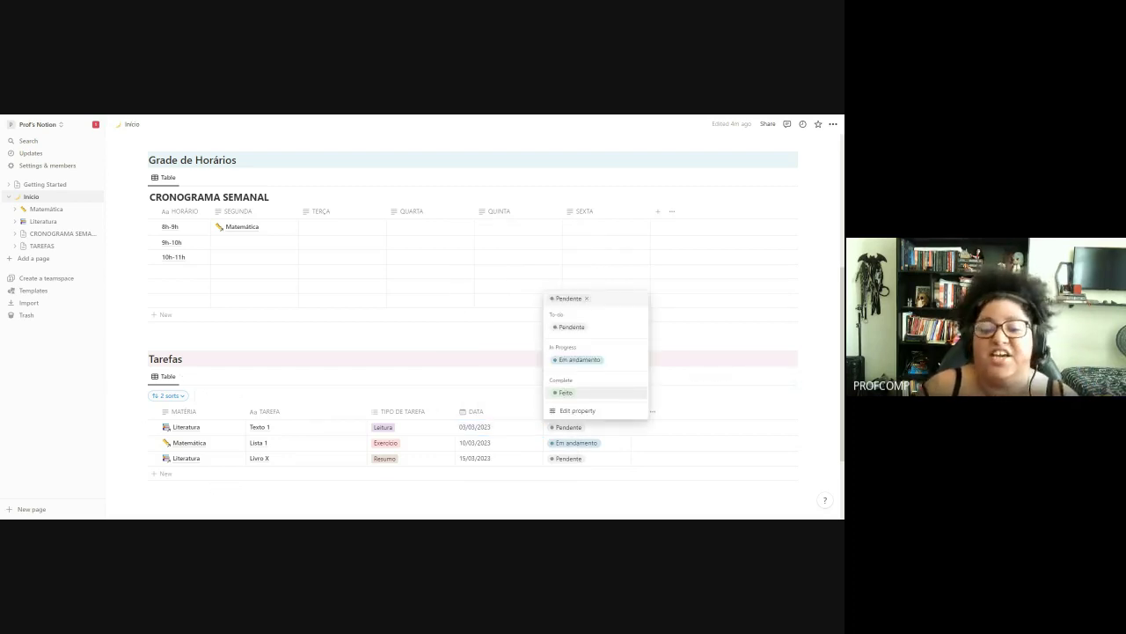
pyautogui.click(565, 392)
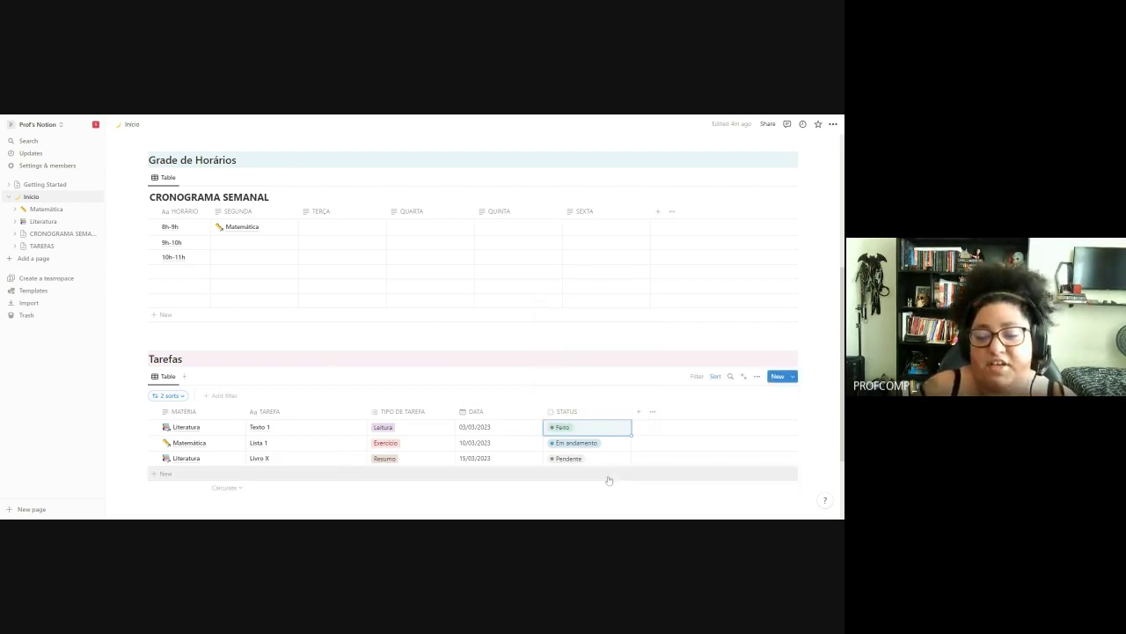
pyautogui.click(616, 415)
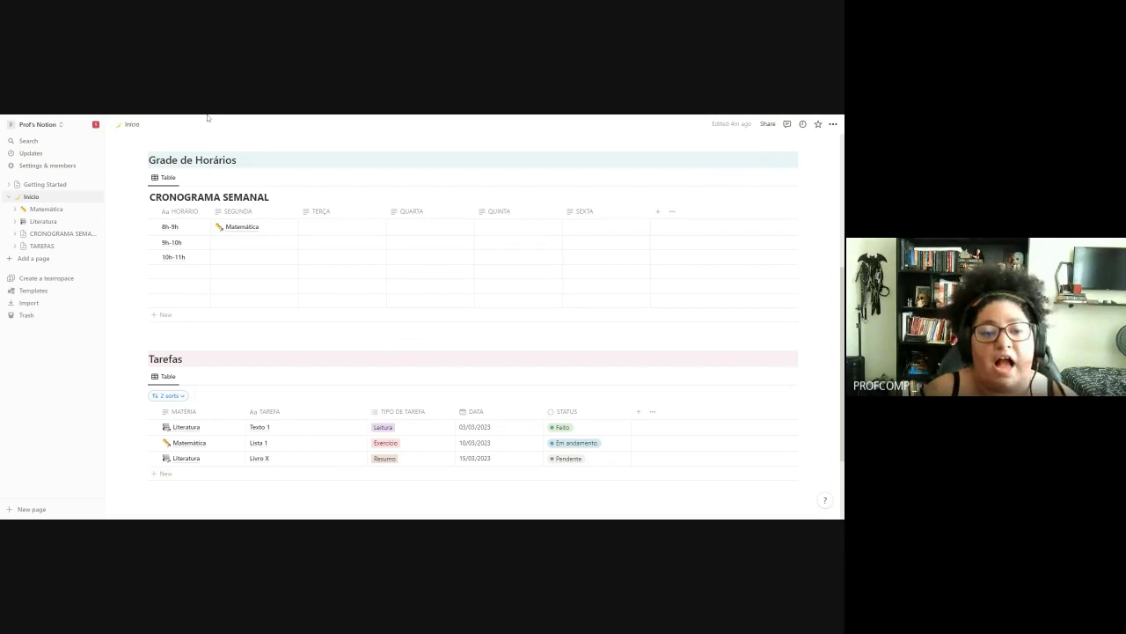
# - Check the Tarefas de Literatura table on the Literatura page and return to the Início page
pyautogui.scroll(5, 273, 343)
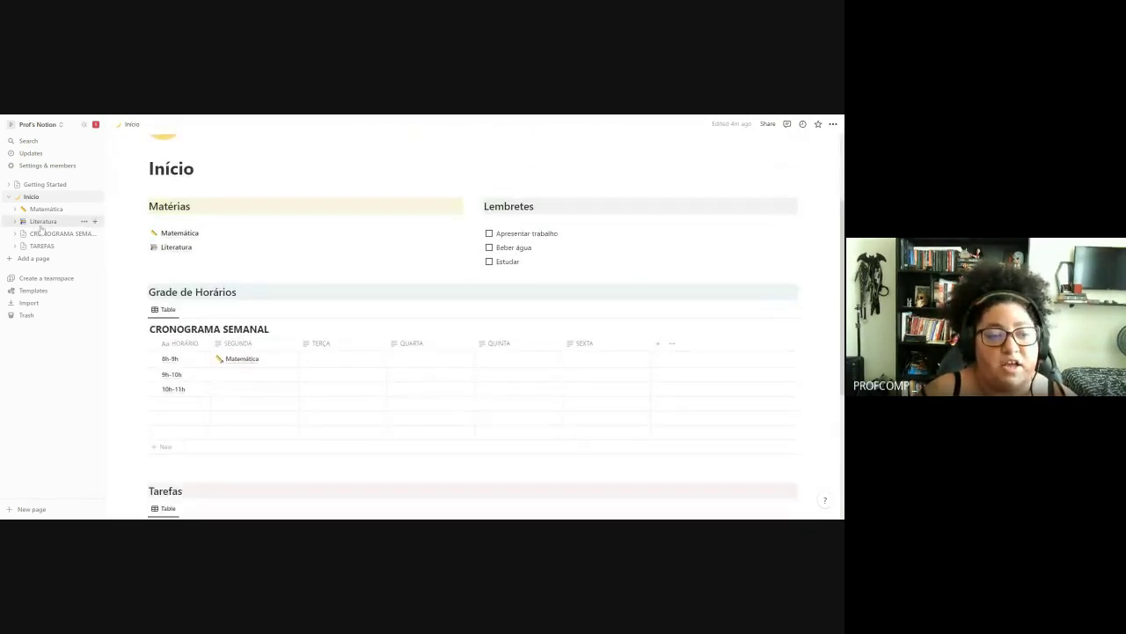
pyautogui.click(42, 223)
pyautogui.scroll(-3, 355, 359)
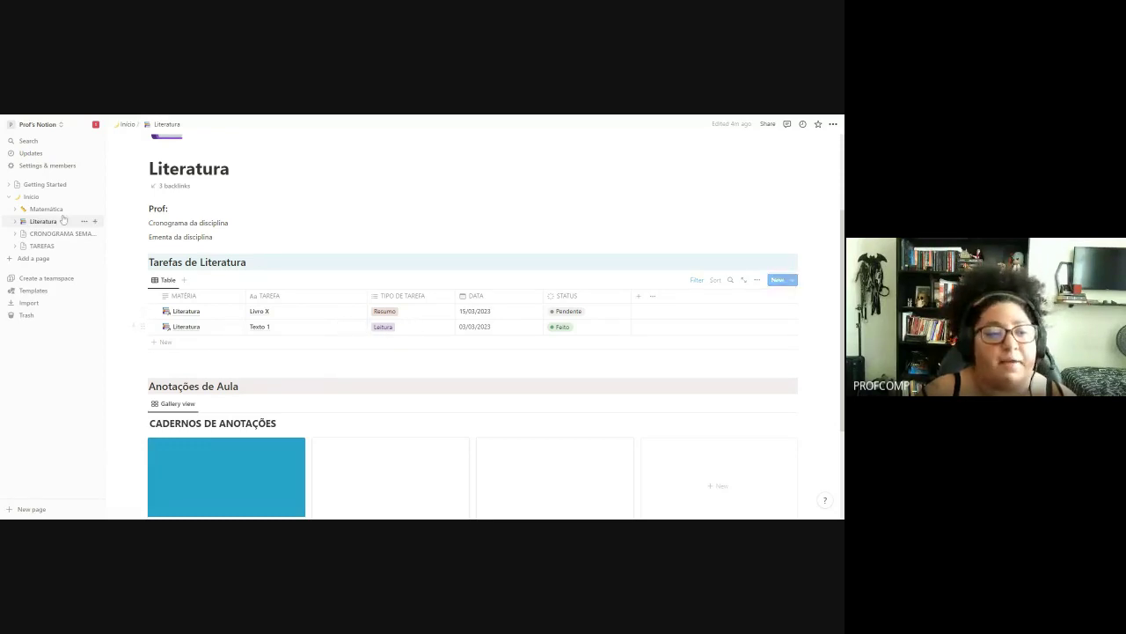
pyautogui.click(31, 196)
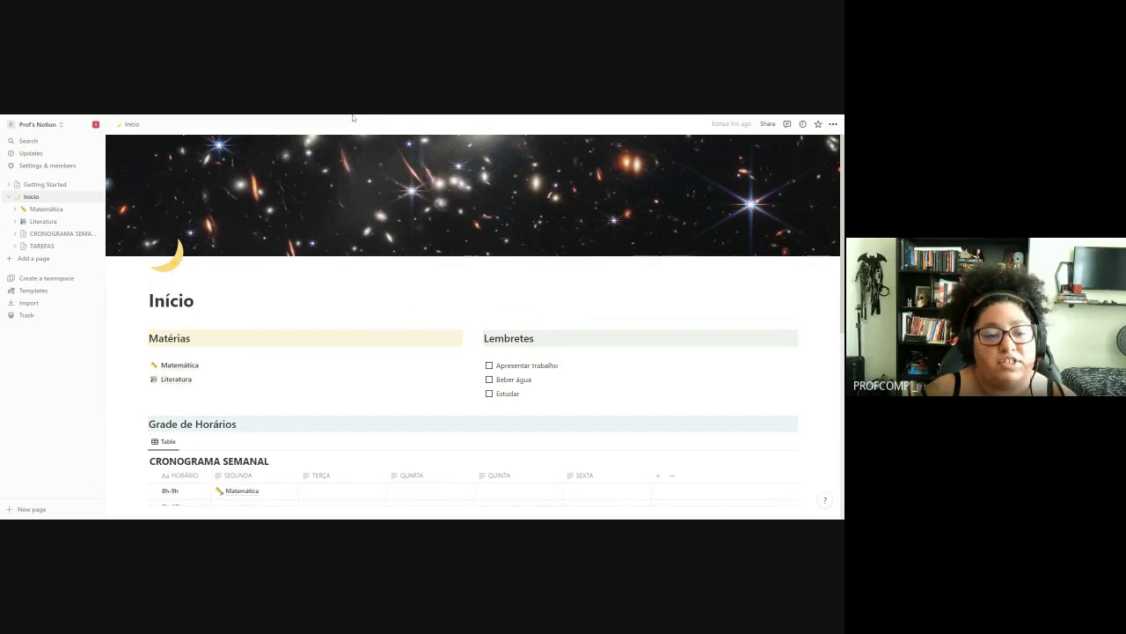
# - Insert an image block directly below the Matérias heading
pyautogui.click(135, 339)
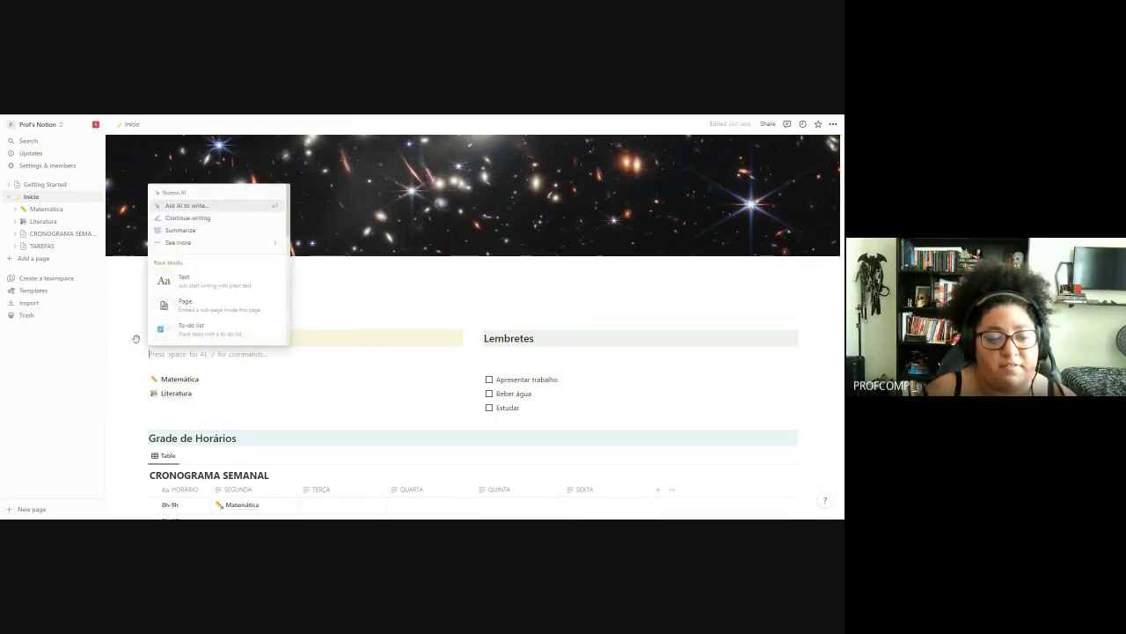
pyautogui.scroll(-5, 212, 321)
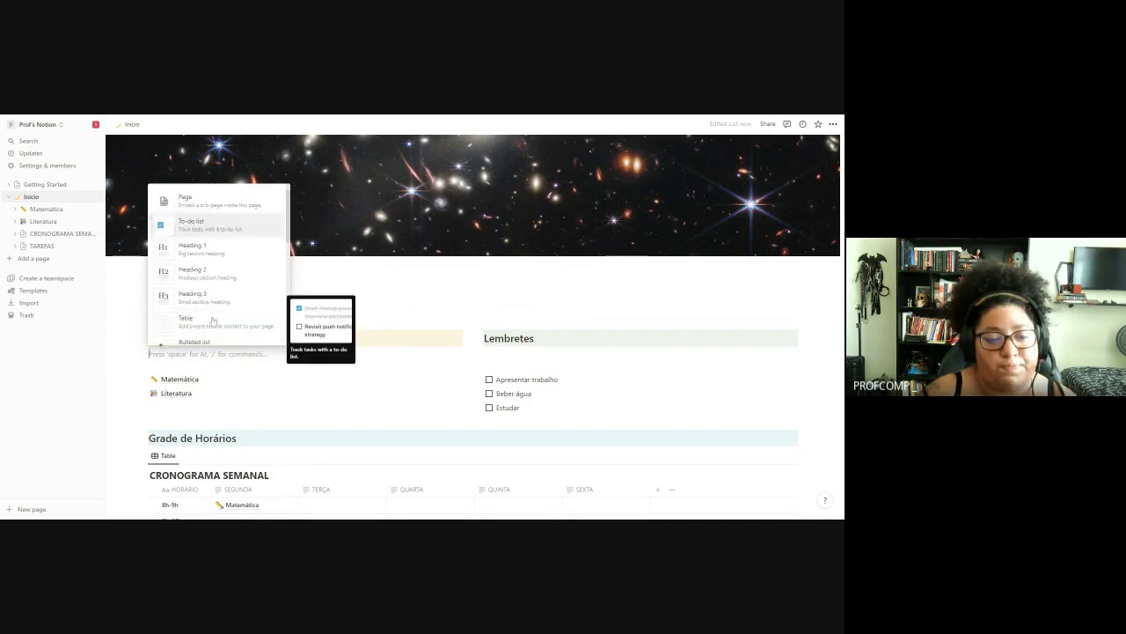
pyautogui.scroll(-3, 212, 321)
pyautogui.click(212, 263)
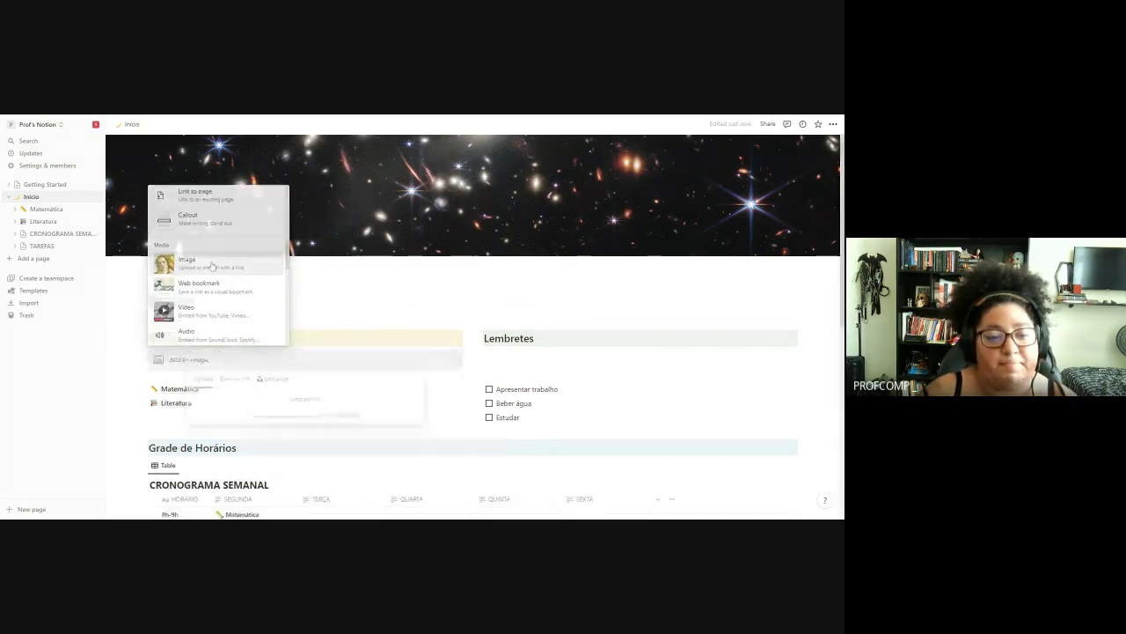
# - Search Unsplash for "study" and fill the image block with the photo of hands writing beside a laptop, coffee and tablet
pyautogui.click(273, 378)
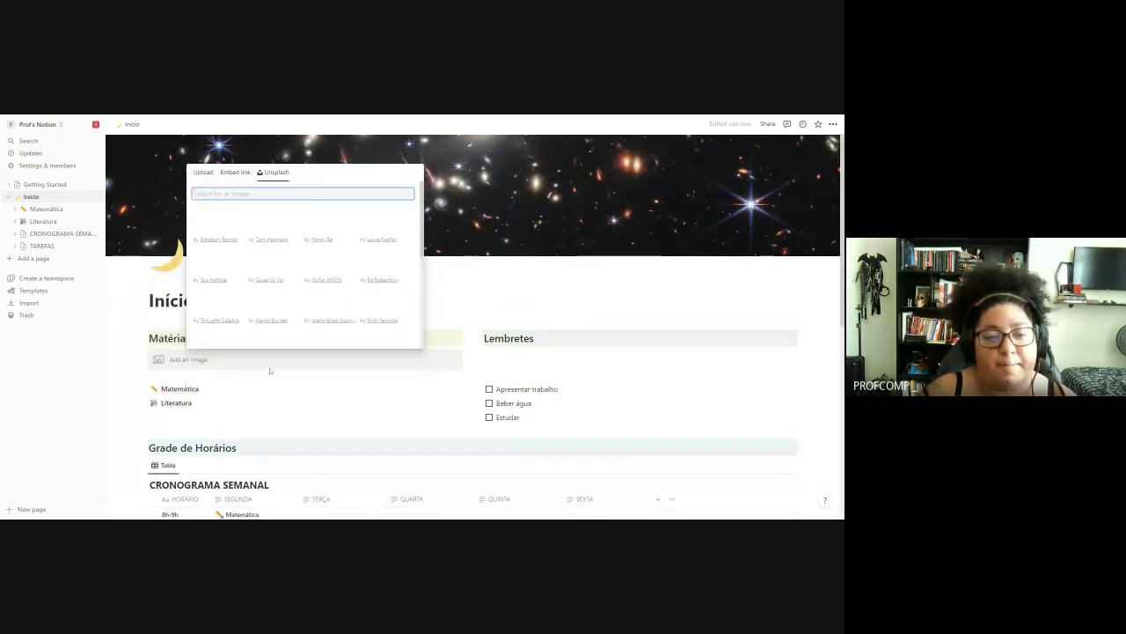
pyautogui.click(202, 171)
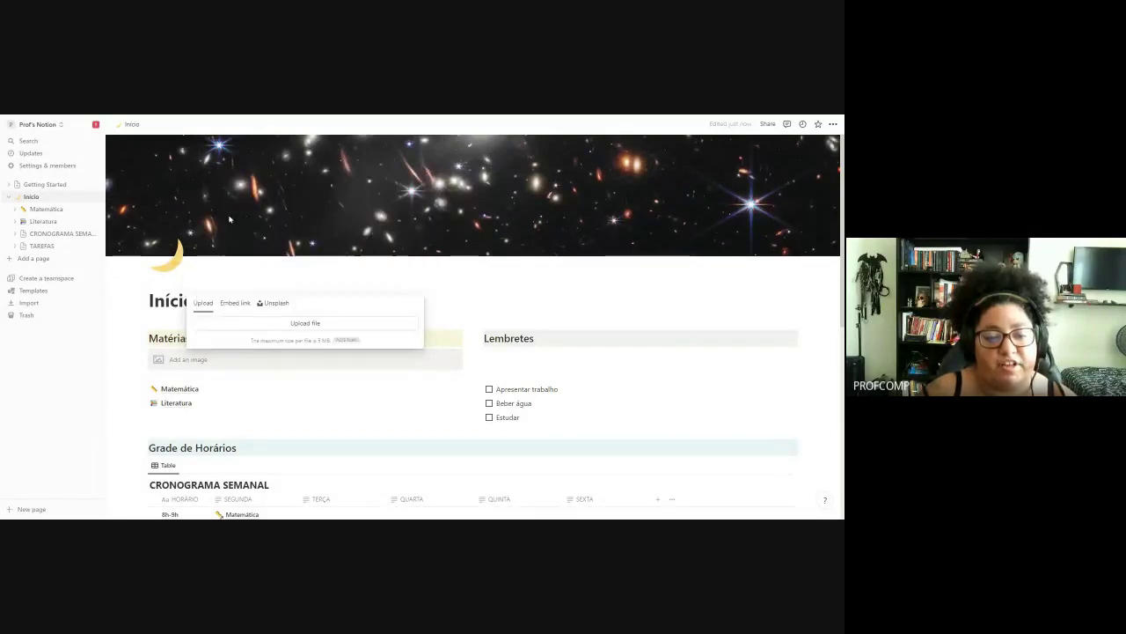
pyautogui.click(235, 302)
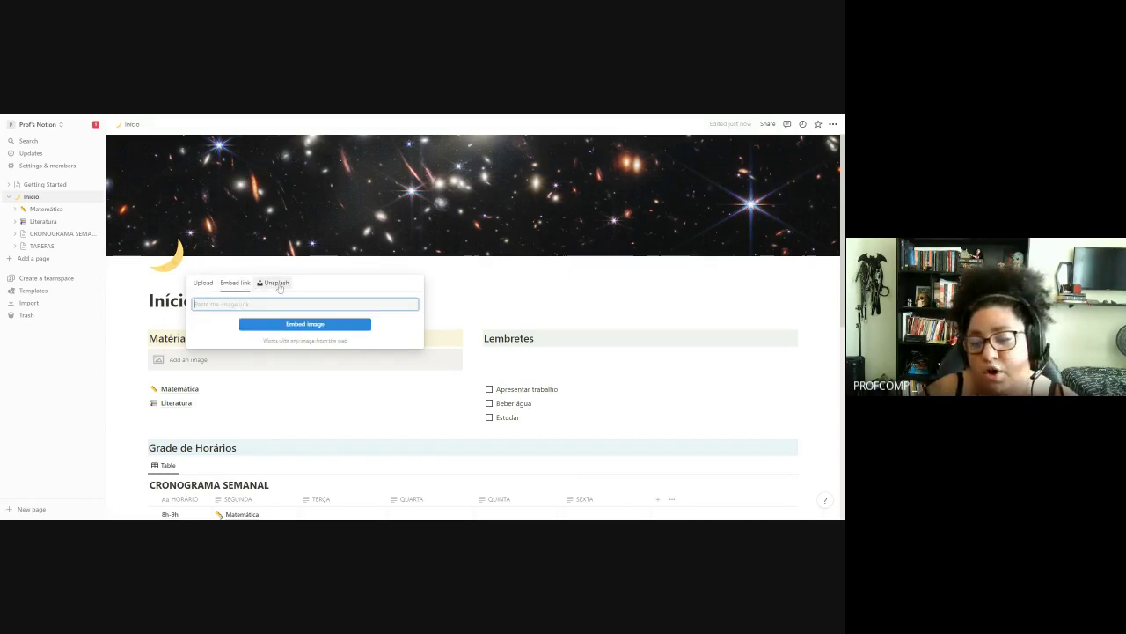
pyautogui.click(278, 283)
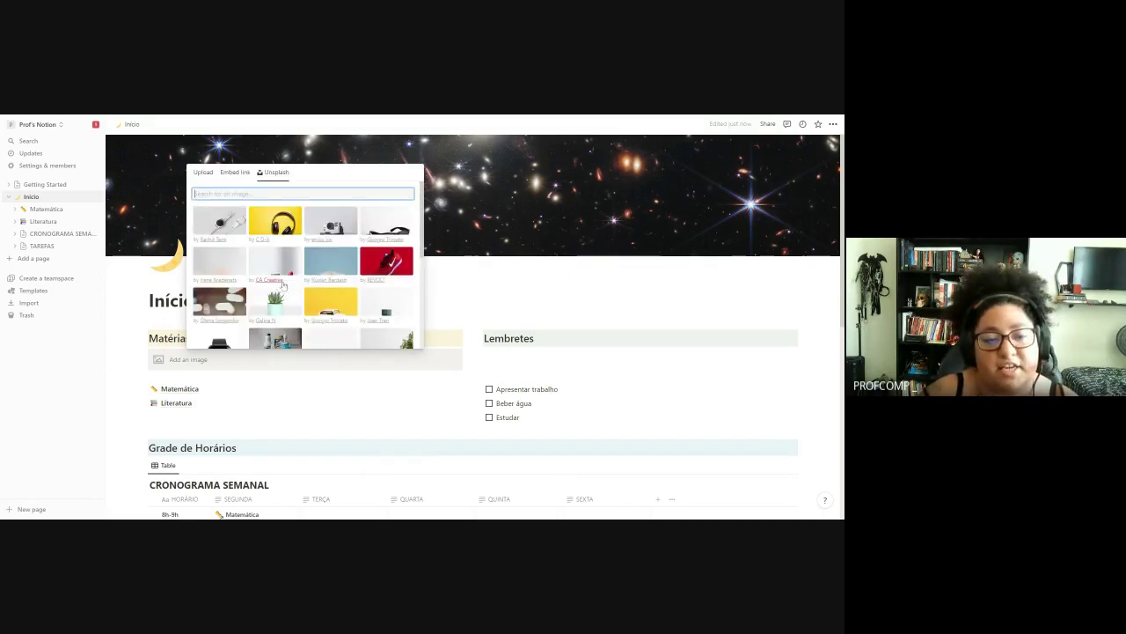
pyautogui.scroll(-2, 312, 272)
pyautogui.scroll(-5, 325, 272)
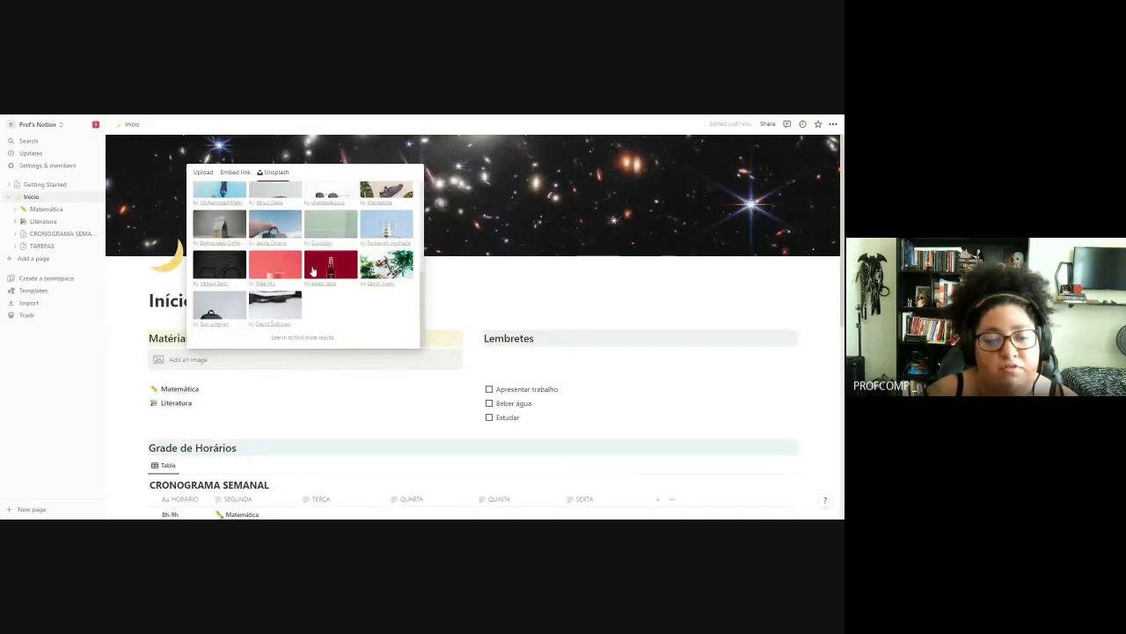
pyautogui.scroll(8, 349, 272)
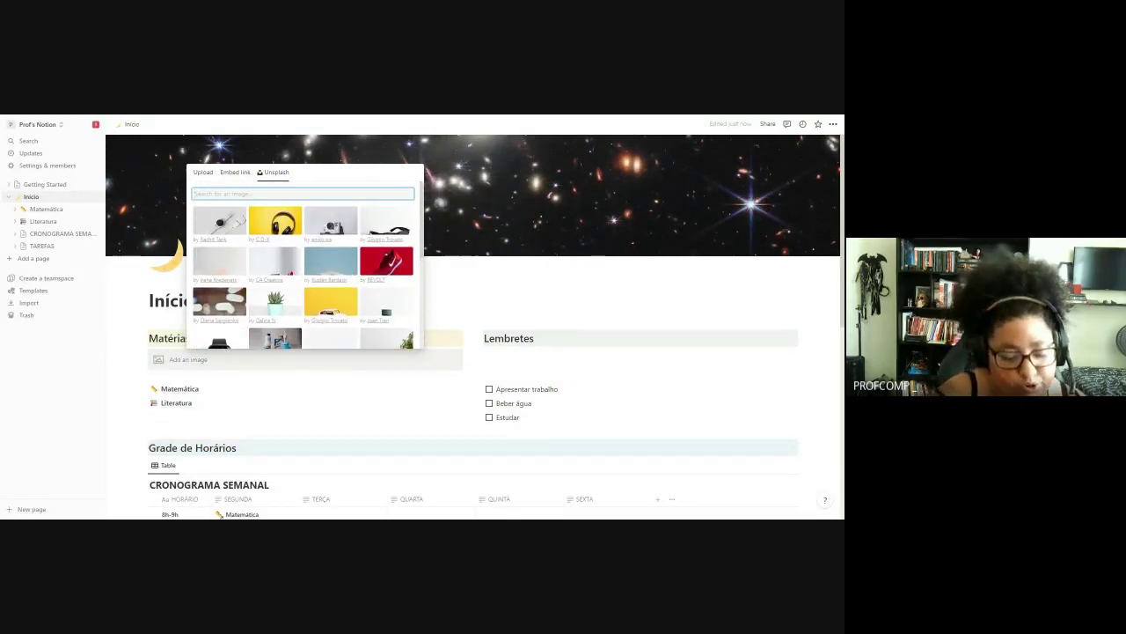
pyautogui.write('study')
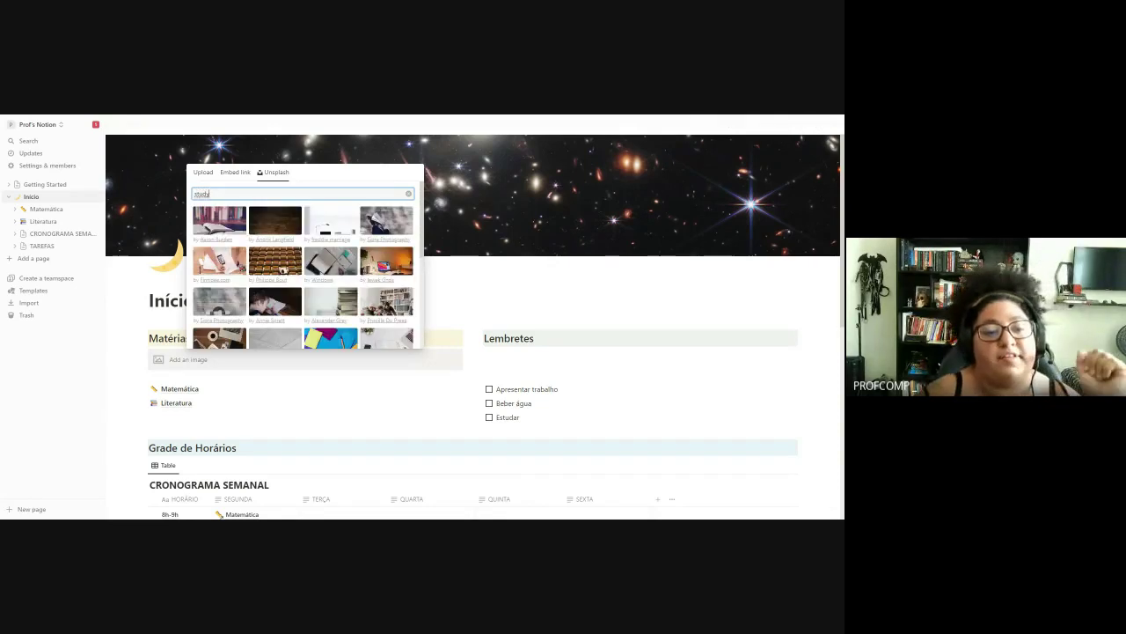
pyautogui.scroll(-1, 264, 281)
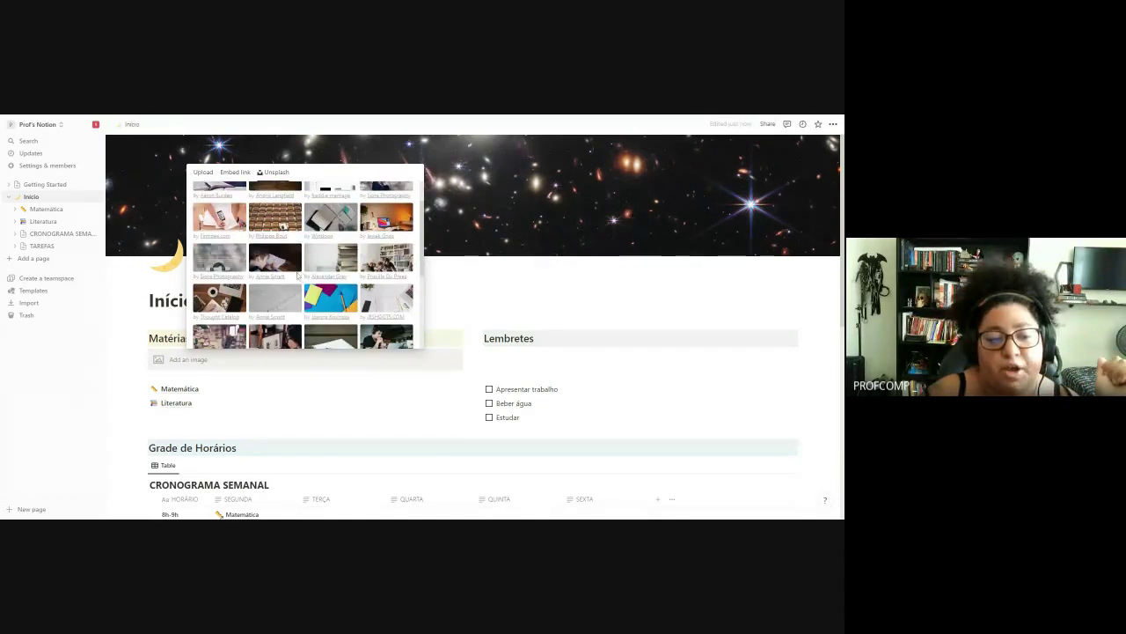
pyautogui.click(235, 311)
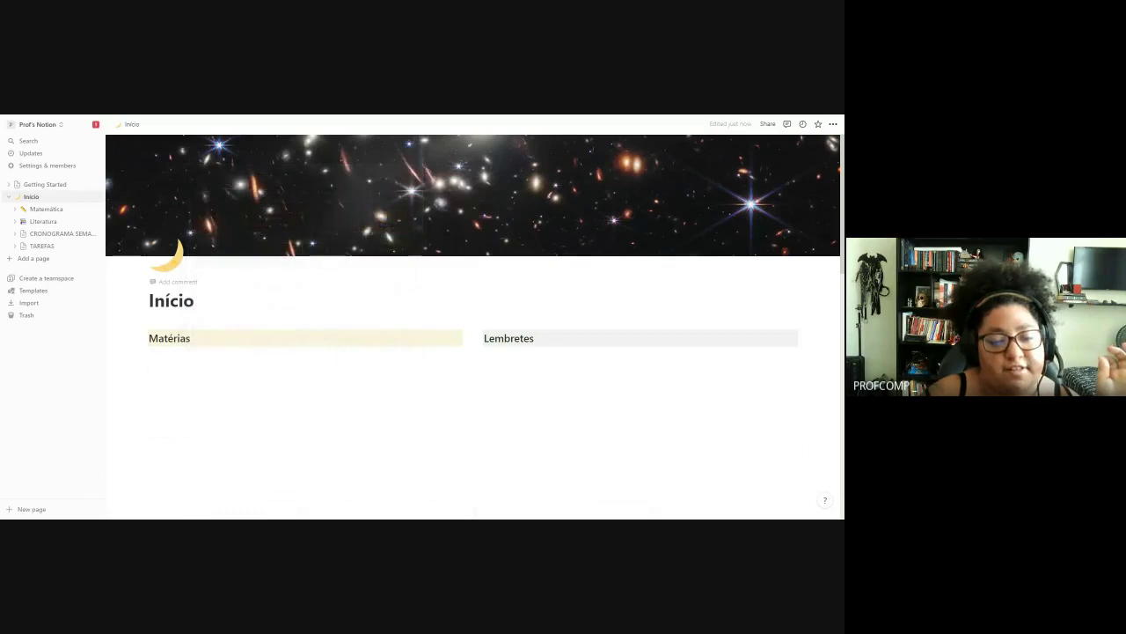
# - Arrange the top of the Início page in three columns: the photo, Matérias with its subject links, and Lembretes with its to-dos
pyautogui.scroll(-1, 401, 405)
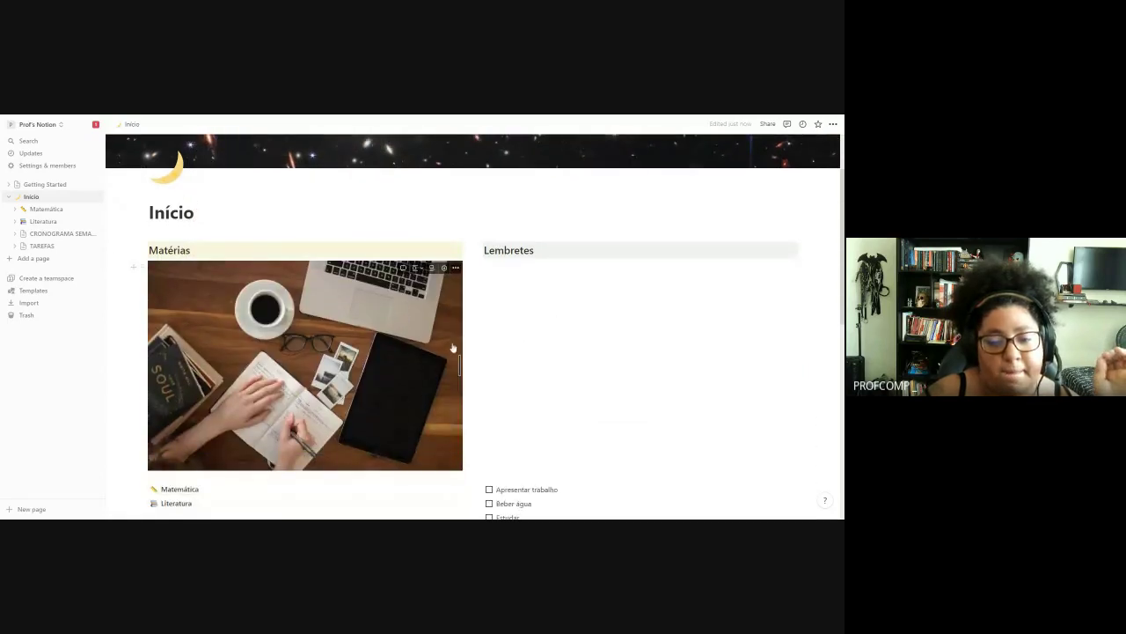
pyautogui.moveTo(142, 267); pyautogui.dragTo(142, 253)
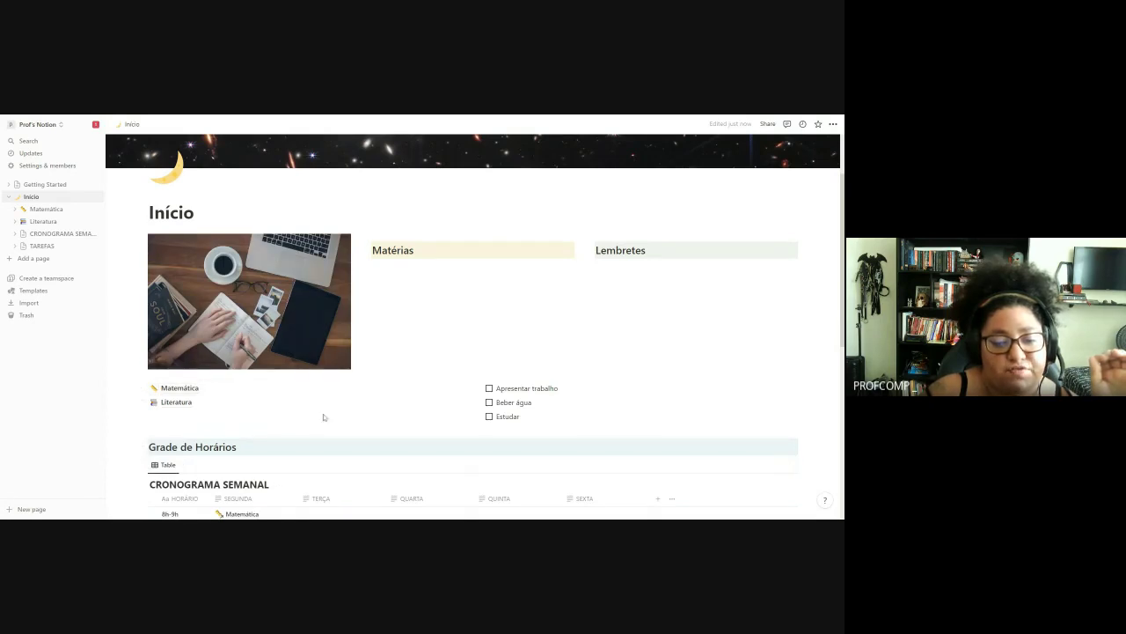
pyautogui.moveTo(322, 414); pyautogui.dragTo(384, 287)
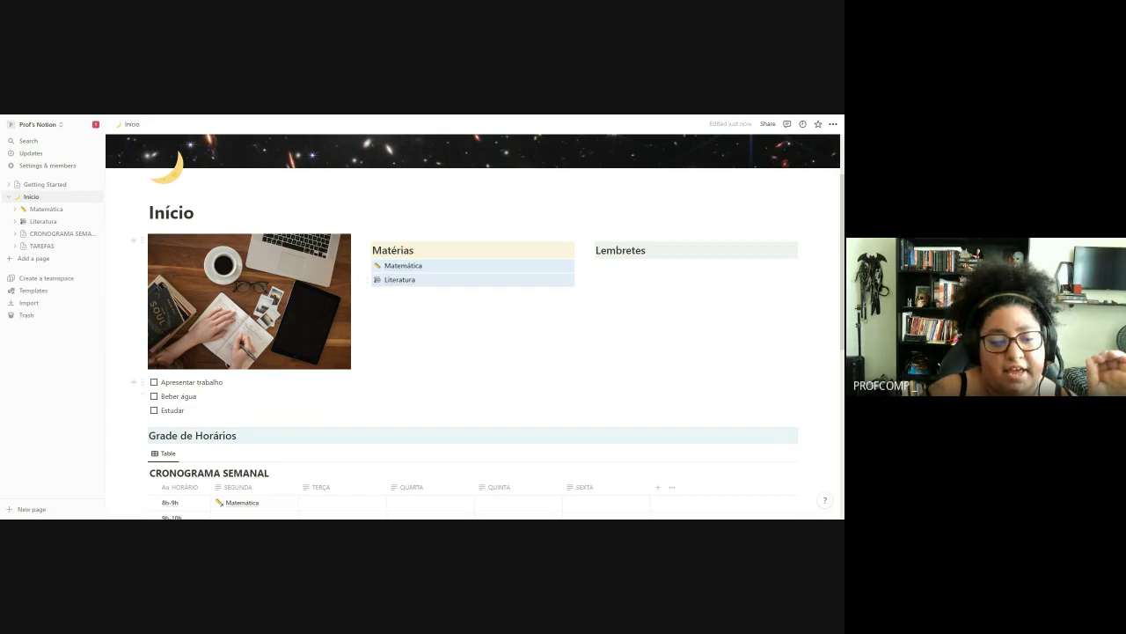
pyautogui.moveTo(281, 419); pyautogui.dragTo(609, 267)
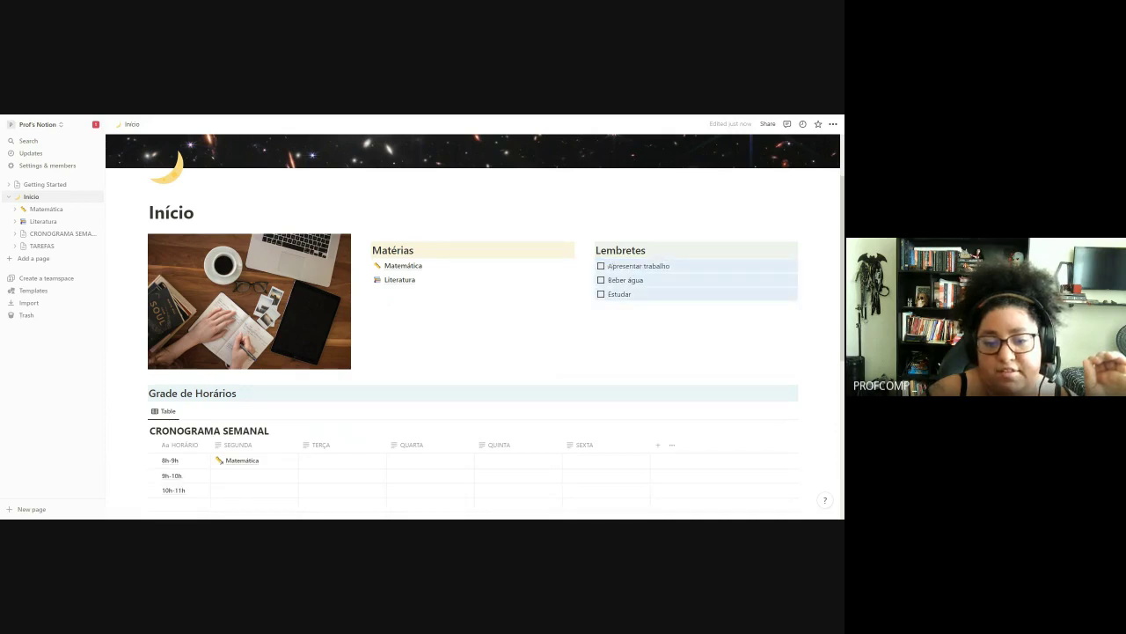
pyautogui.click(387, 294)
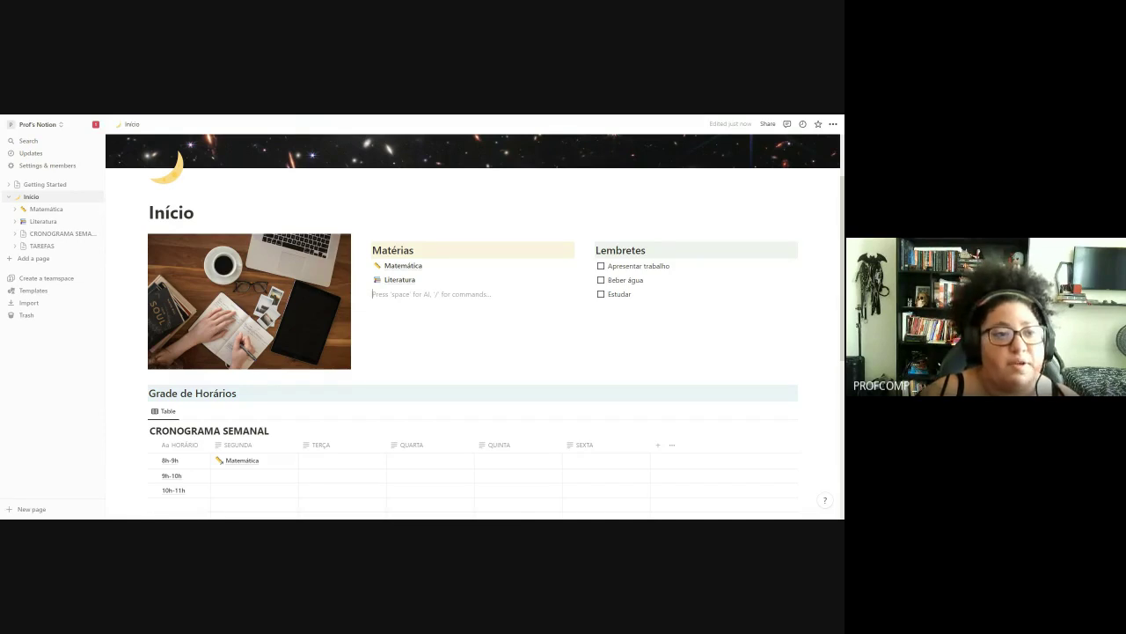
# - Link the Literatura page in the TERÇA column of CRONOGRAMA SEMANAL for both 9h-10h and 10h-11h
pyautogui.scroll(-1, 332, 369)
pyautogui.click(332, 388)
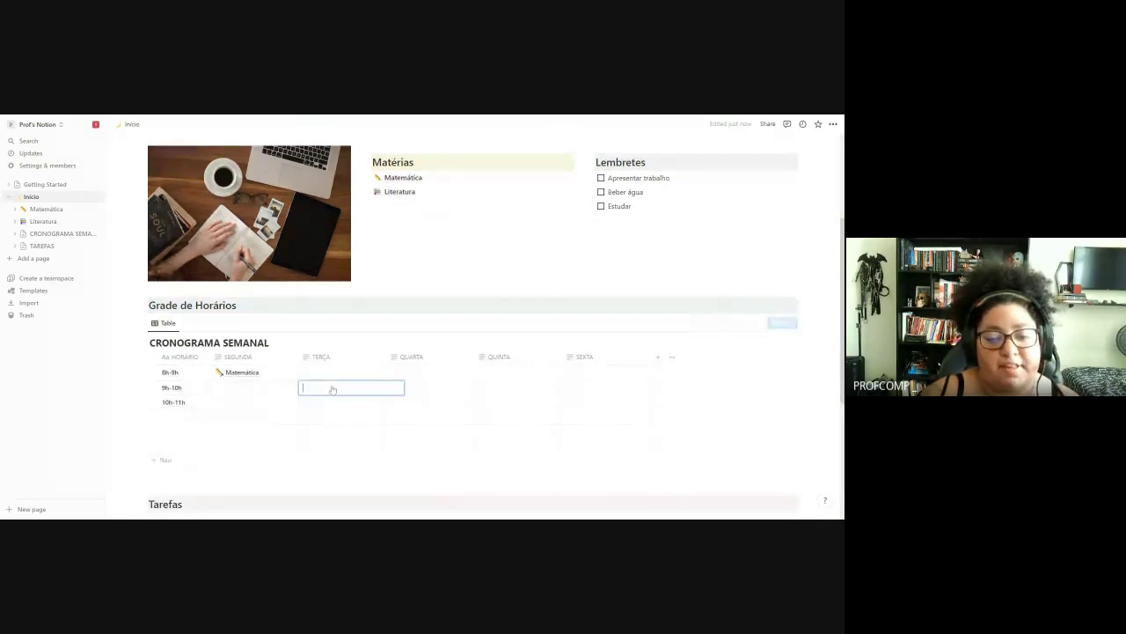
pyautogui.write('@')
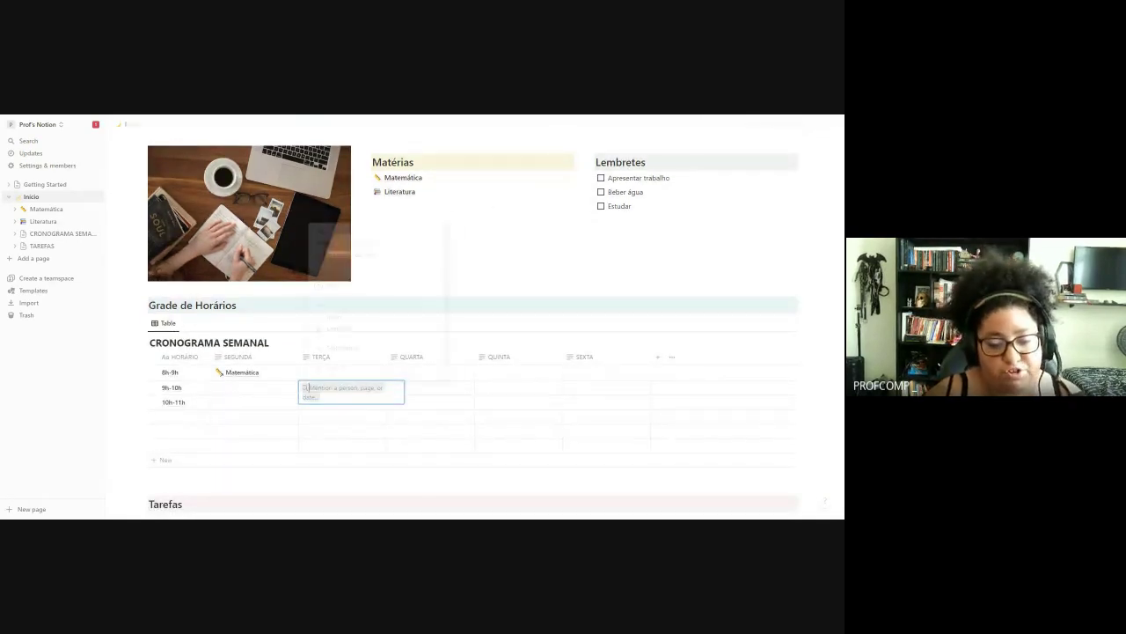
pyautogui.write('lit')
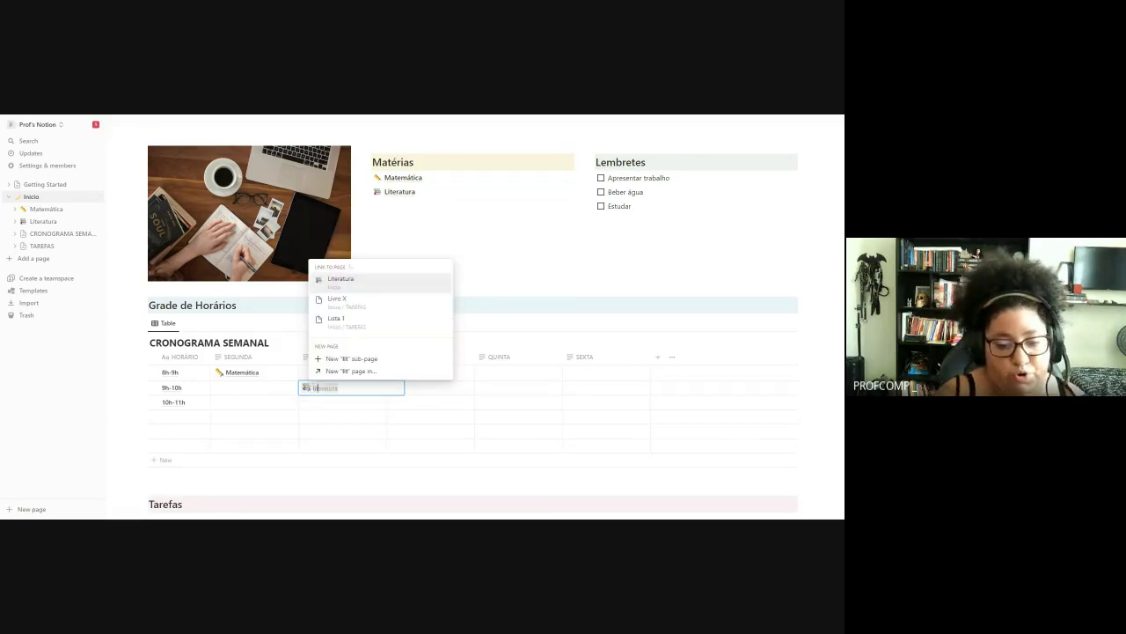
pyautogui.press('Return')
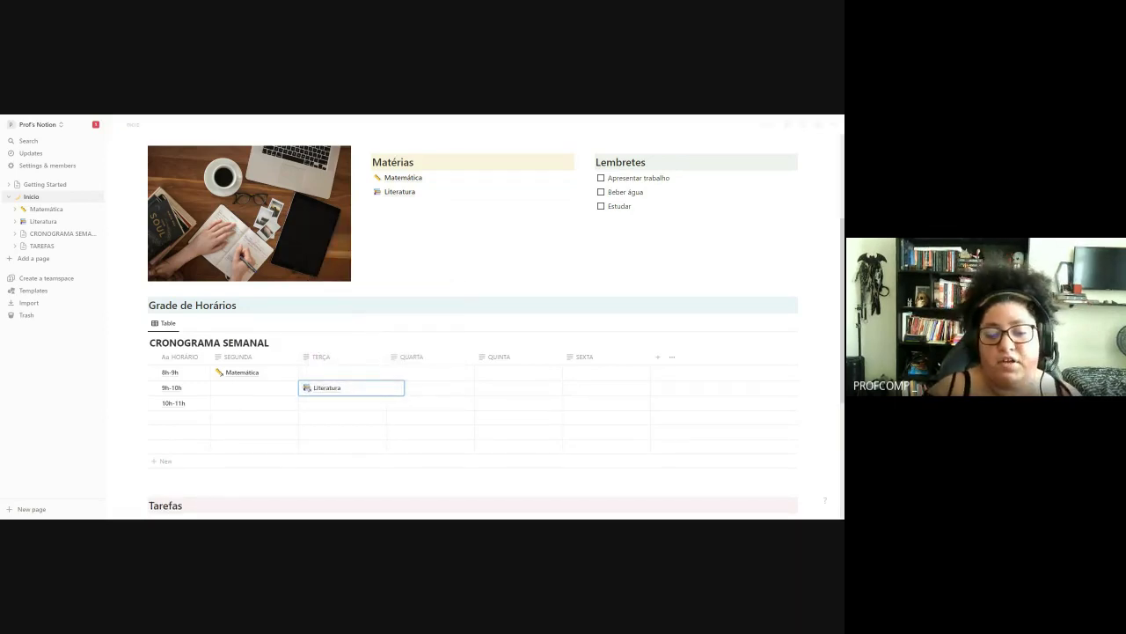
pyautogui.click(332, 404)
pyautogui.write('@Li')
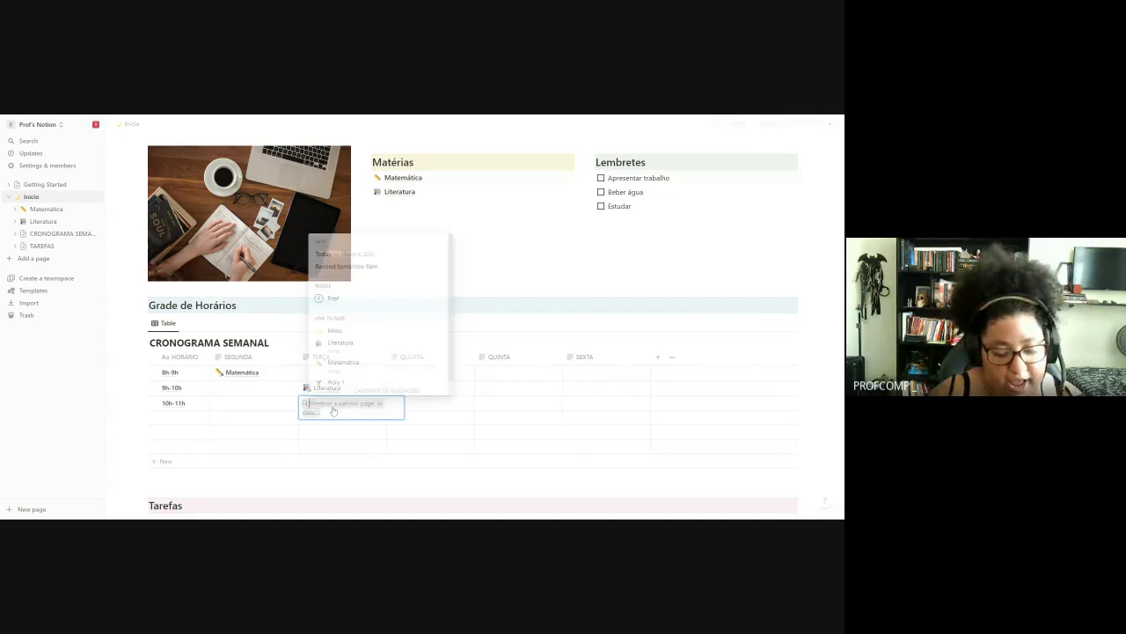
pyautogui.write('ter')
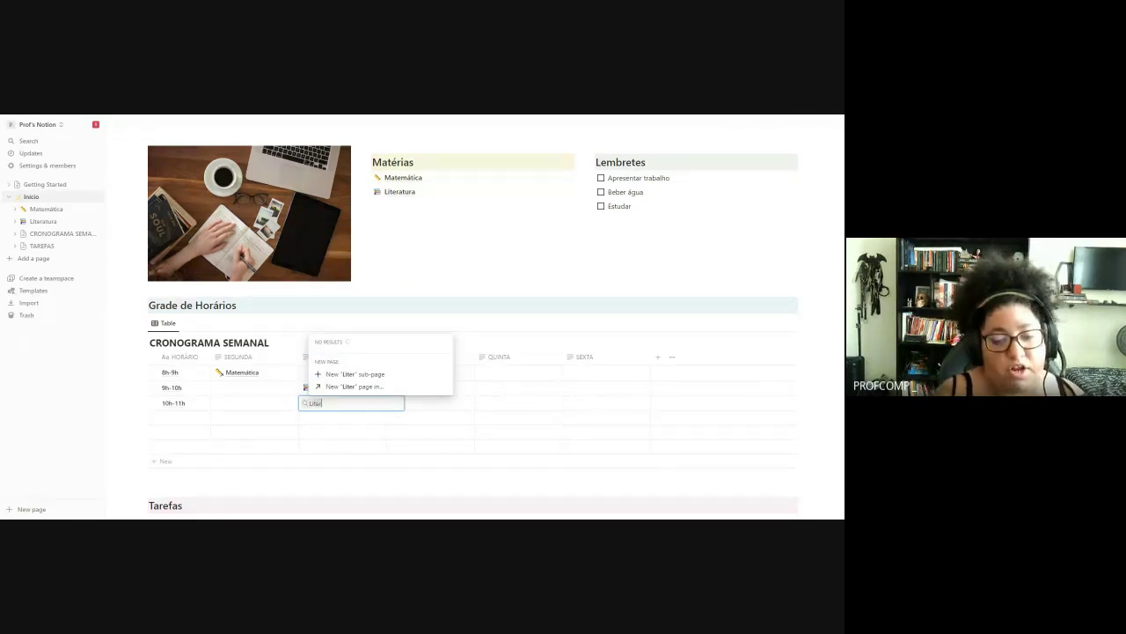
pyautogui.press('Return')
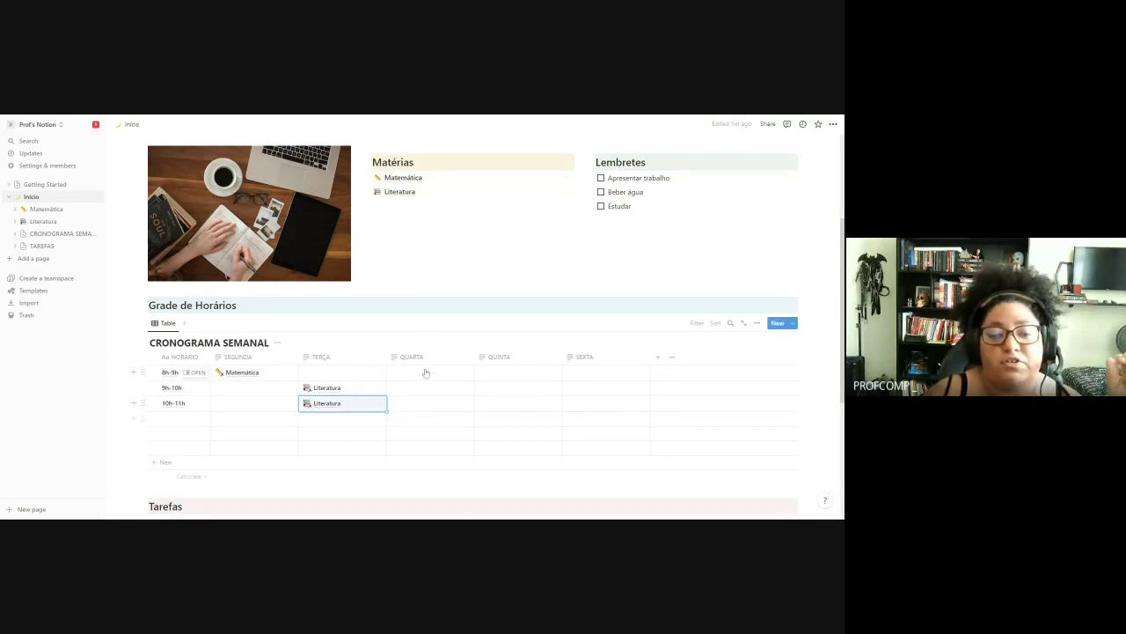
pyautogui.scroll(-2, 202, 440)
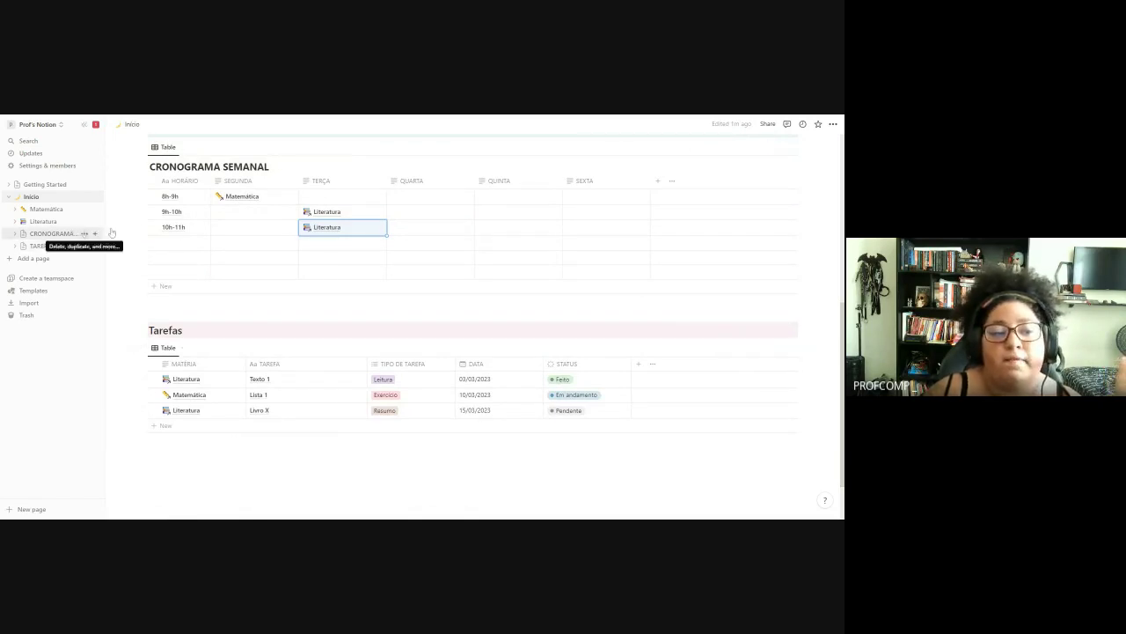
pyautogui.scroll(4, 475, 317)
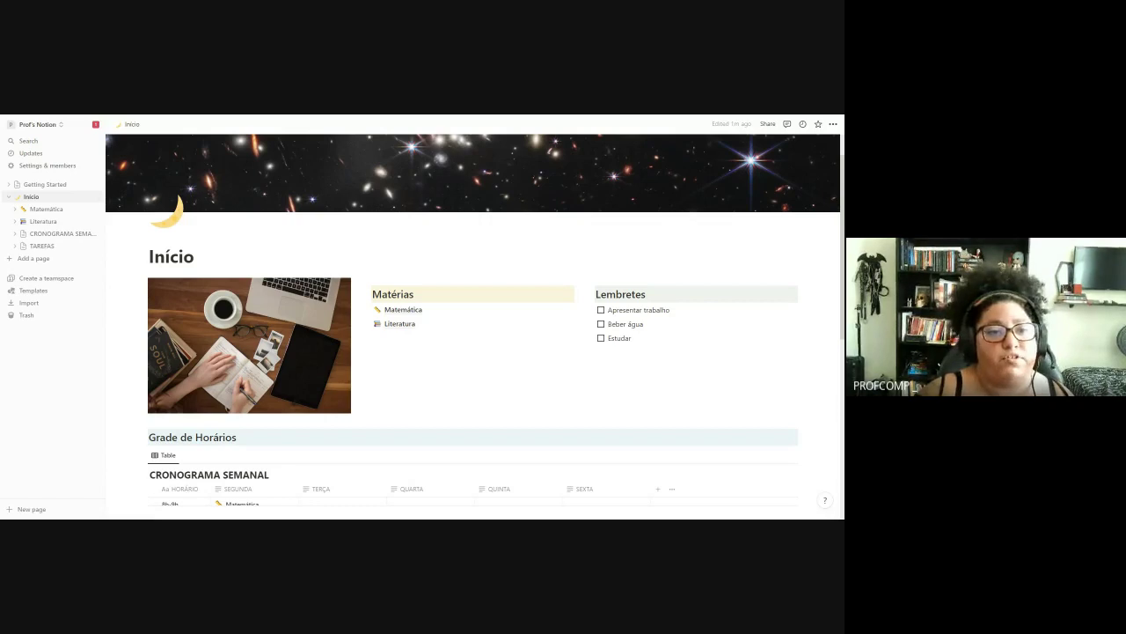
pyautogui.scroll(-5, 390, 312)
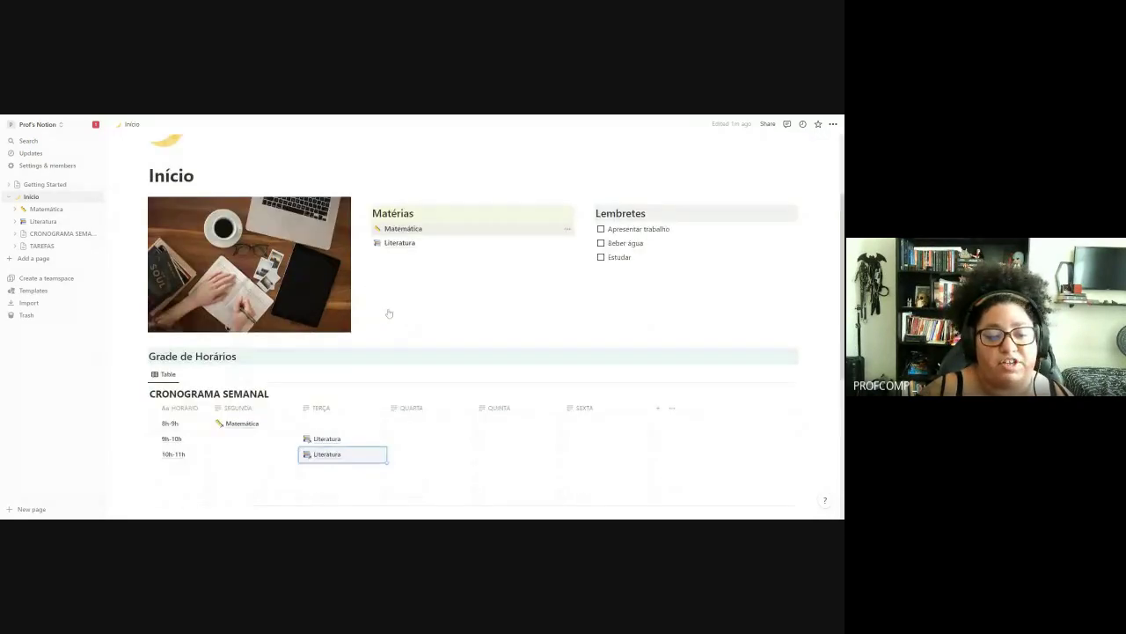
pyautogui.scroll(-3, 390, 313)
pyautogui.scroll(6, 390, 312)
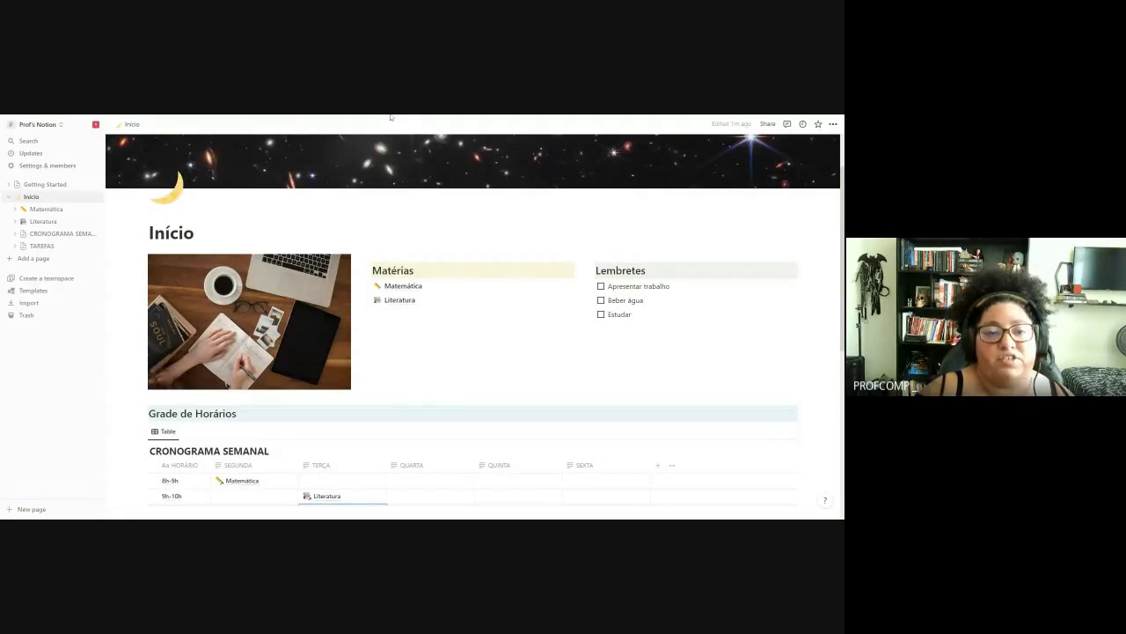
# - Switch to the WidgetBox website, browse its gallery of customizable Notion widgets, and return to the Início page
pyautogui.click(392, 113)
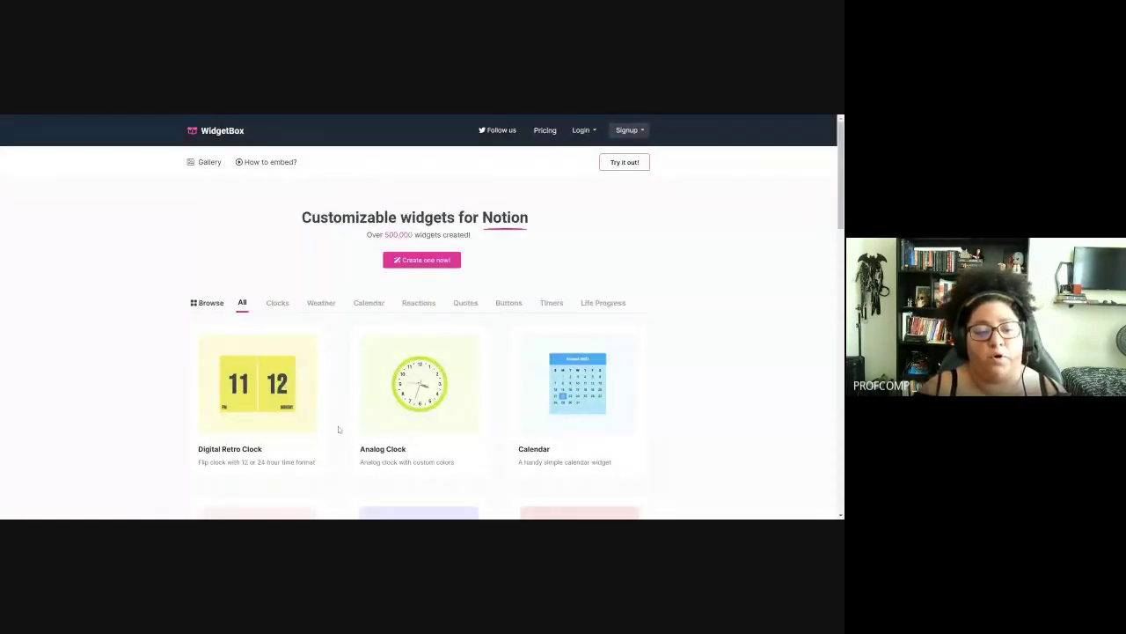
pyautogui.scroll(-1, 338, 428)
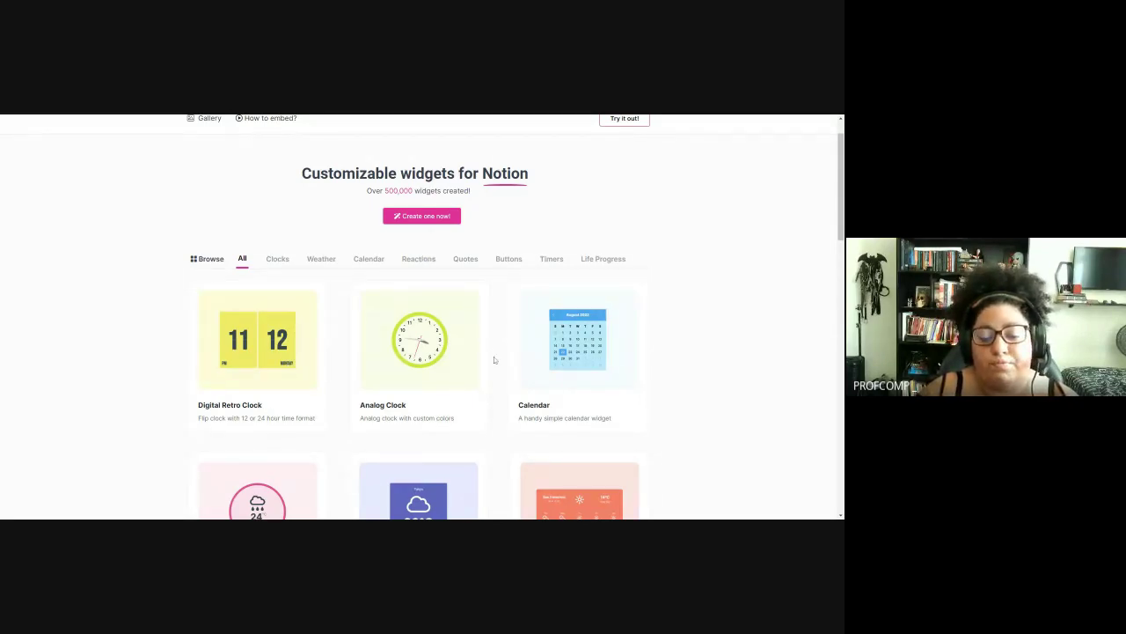
pyautogui.scroll(-1, 494, 358)
pyautogui.scroll(-2, 545, 348)
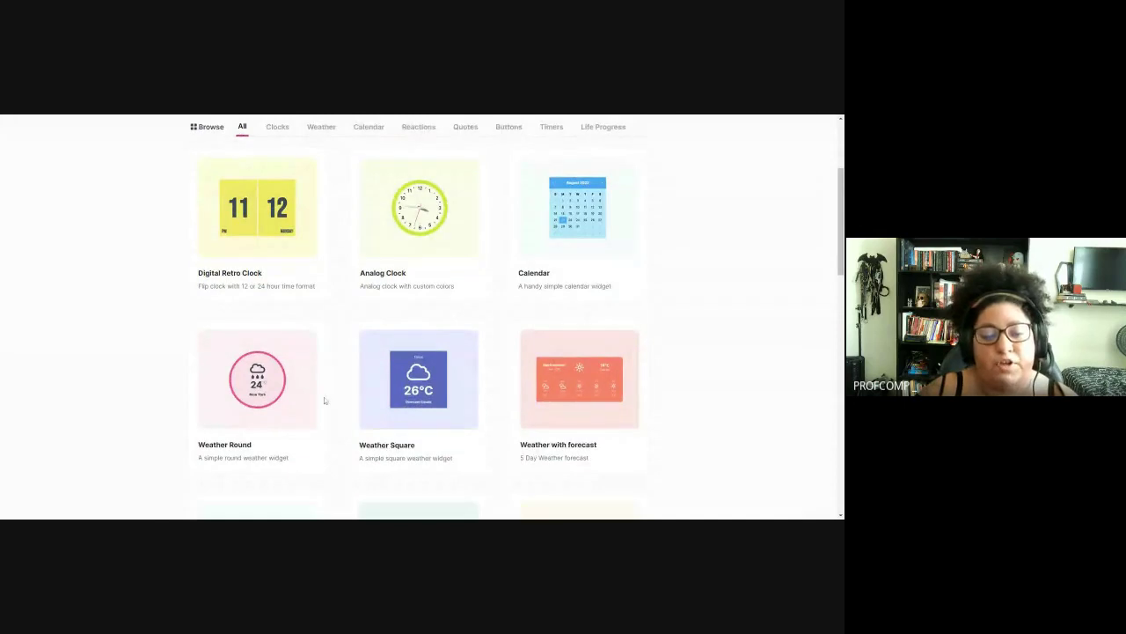
pyautogui.scroll(3, 324, 401)
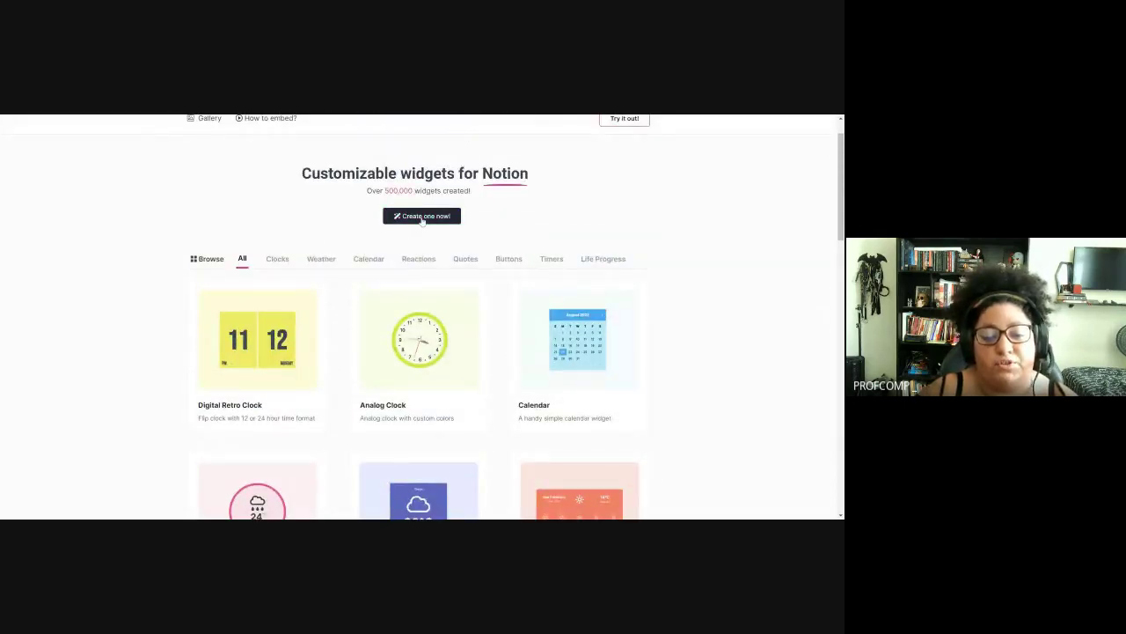
pyautogui.click(423, 216)
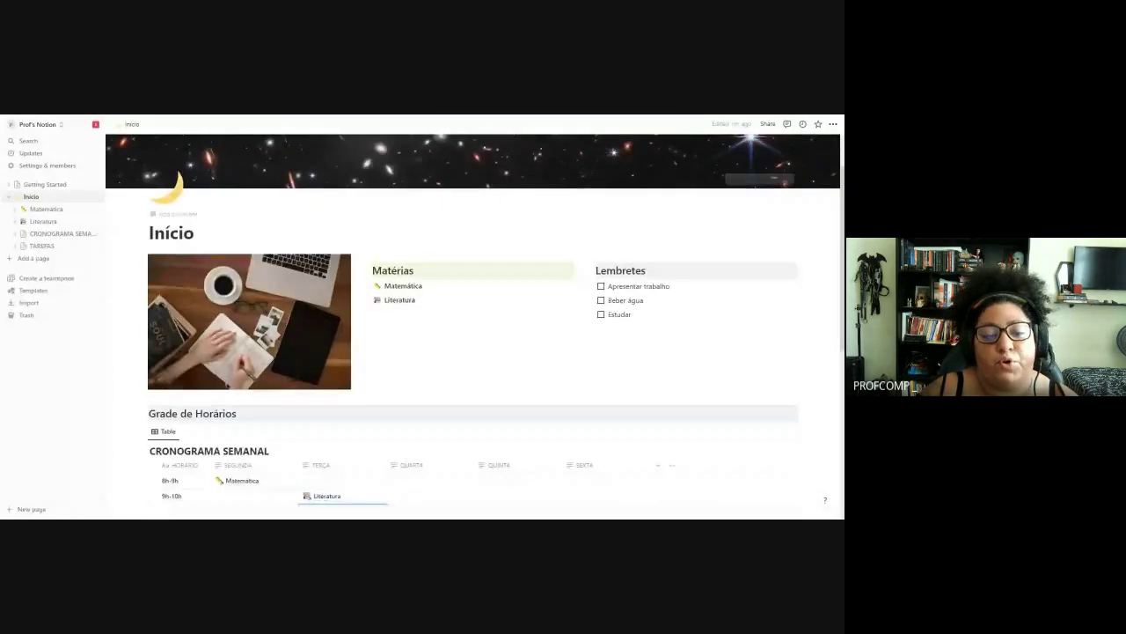
# - Insert a callout block below the Tarefas table at the end of the Início page
pyautogui.scroll(-5, 475, 316)
pyautogui.click(176, 391)
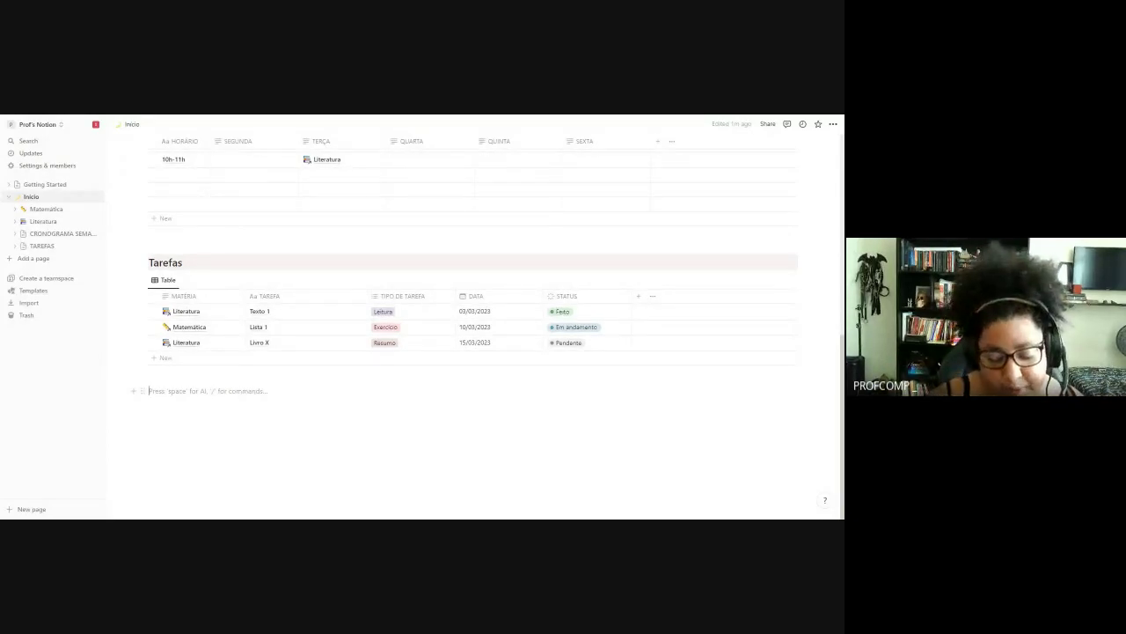
pyautogui.write('/')
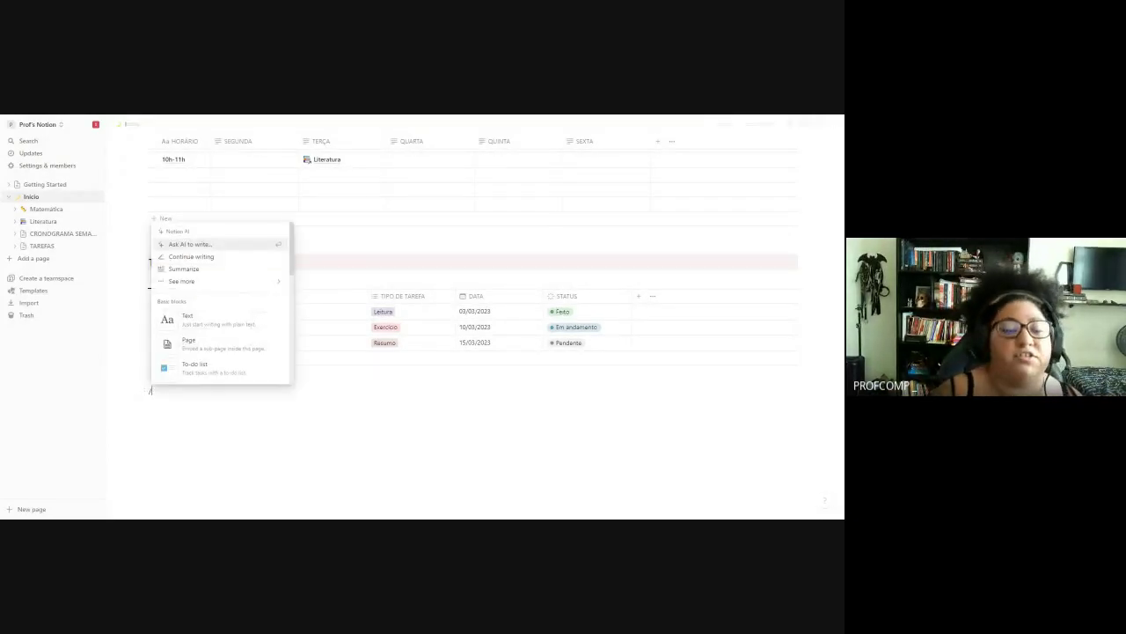
pyautogui.press('Down')
pyautogui.press('Down')
pyautogui.press('Down')
pyautogui.press('Down')
pyautogui.press('Down')
pyautogui.press('Down')
pyautogui.press('Down')
pyautogui.press('Down')
pyautogui.press('Down')
pyautogui.press('Down')
pyautogui.press('Down')
pyautogui.press('Down')
pyautogui.press('Down')
pyautogui.press('Down')
pyautogui.press('Down')
pyautogui.press('Down')
pyautogui.press('Down')
pyautogui.press('Down')
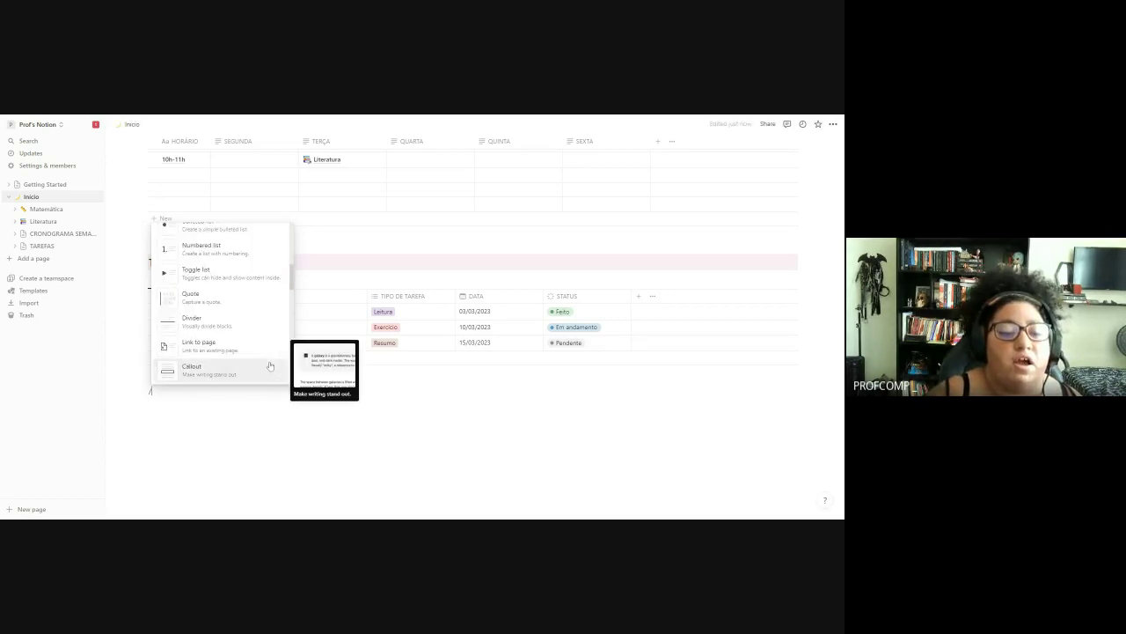
pyautogui.press('Up')
pyautogui.press('Return')
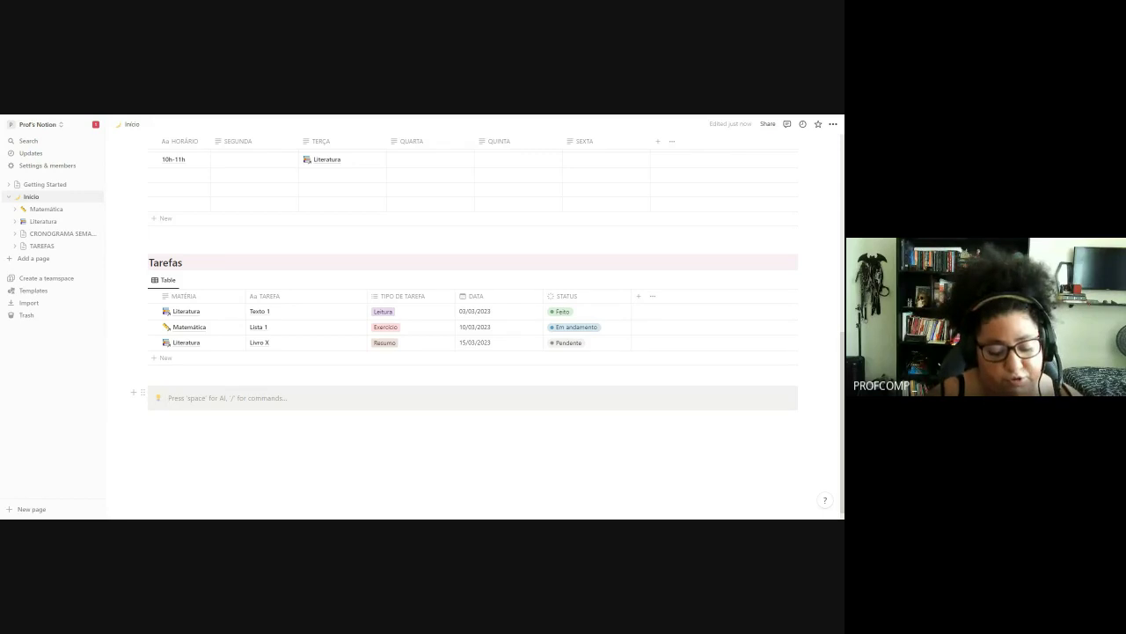
# - Enter CALENDÁRIO as the text of the new callout
pyautogui.write('c')
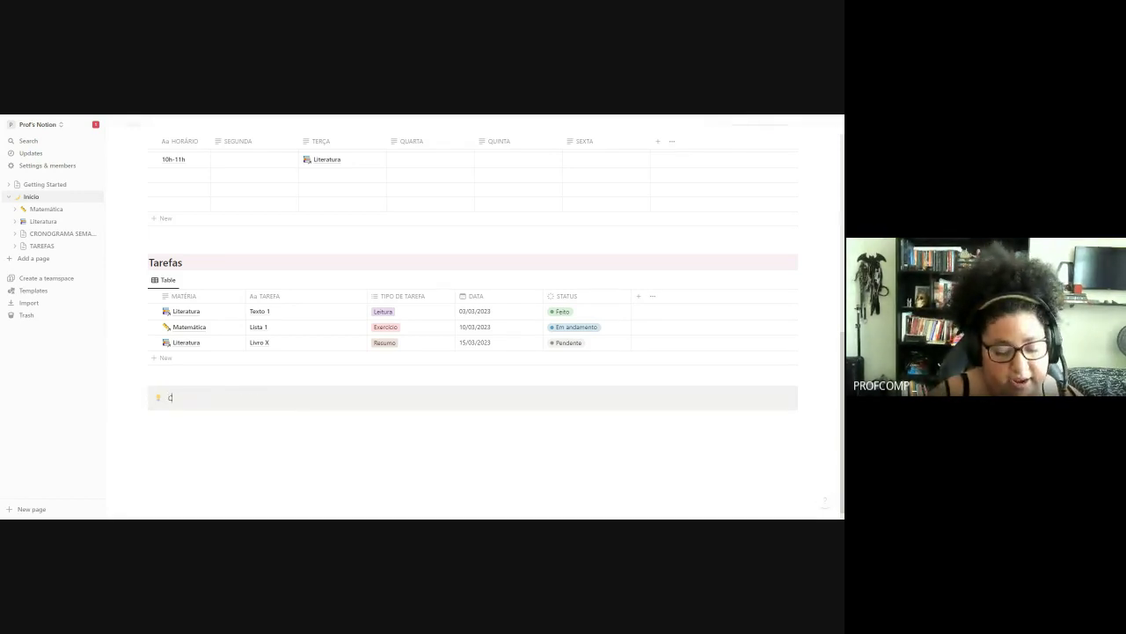
pyautogui.write('ALEND')
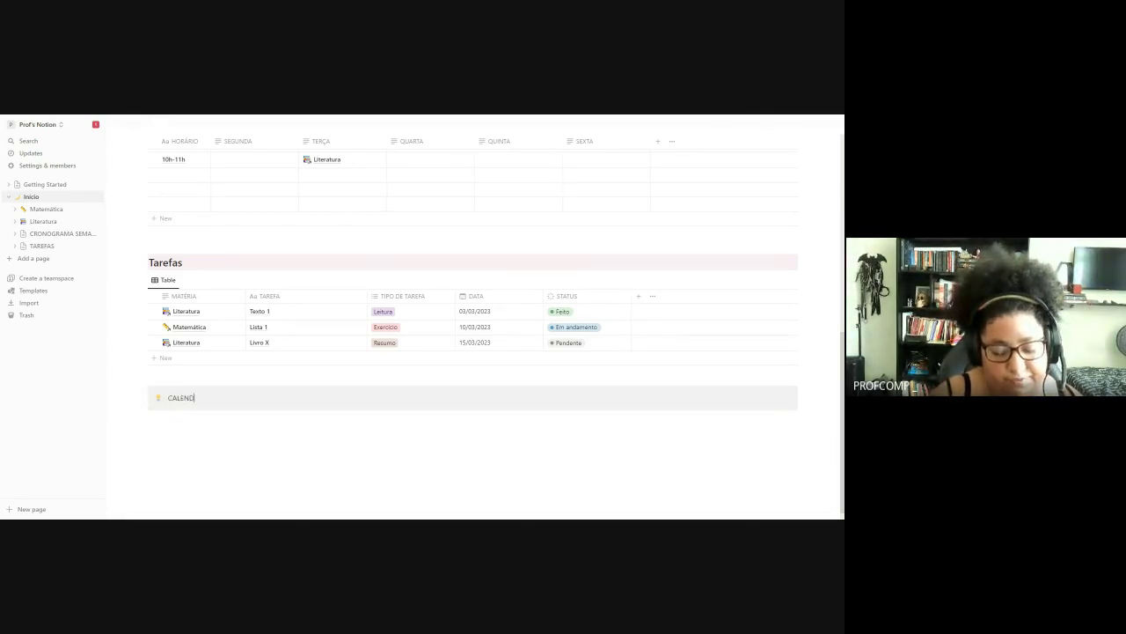
pyautogui.write('ÁRIO MEN')
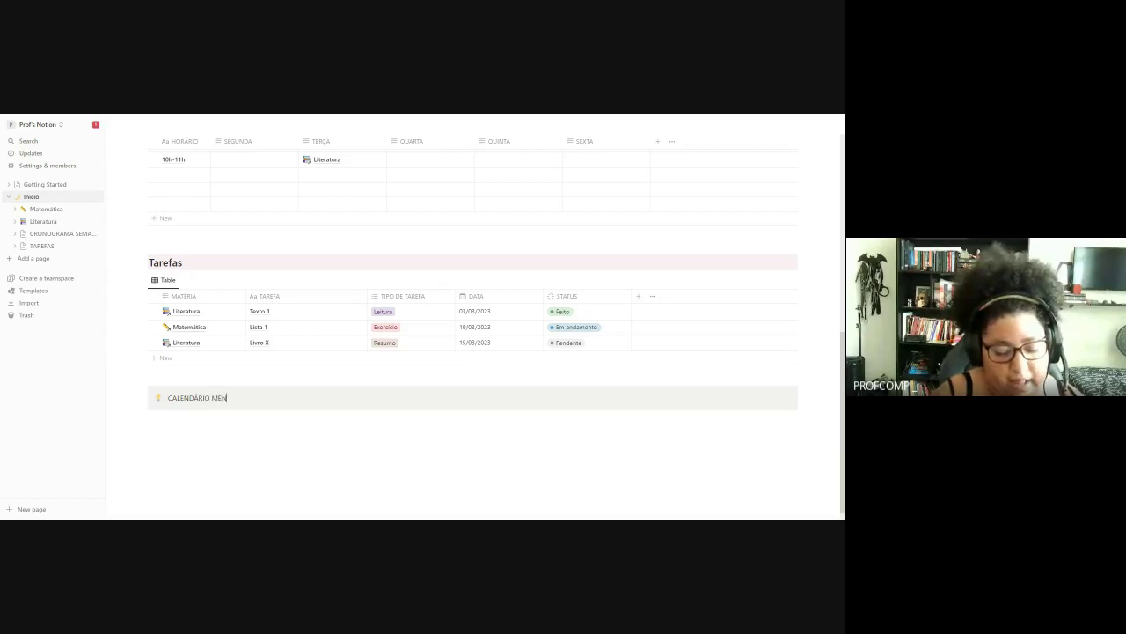
pyautogui.write('SAL')
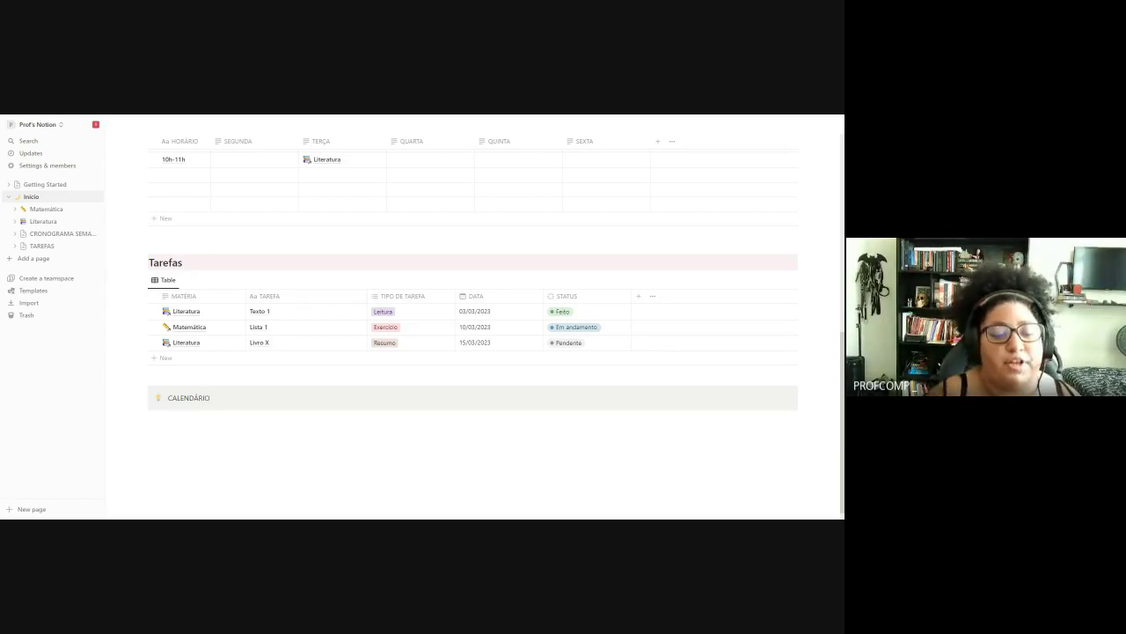
pyautogui.press('Return')
pyautogui.press('BackSpace')
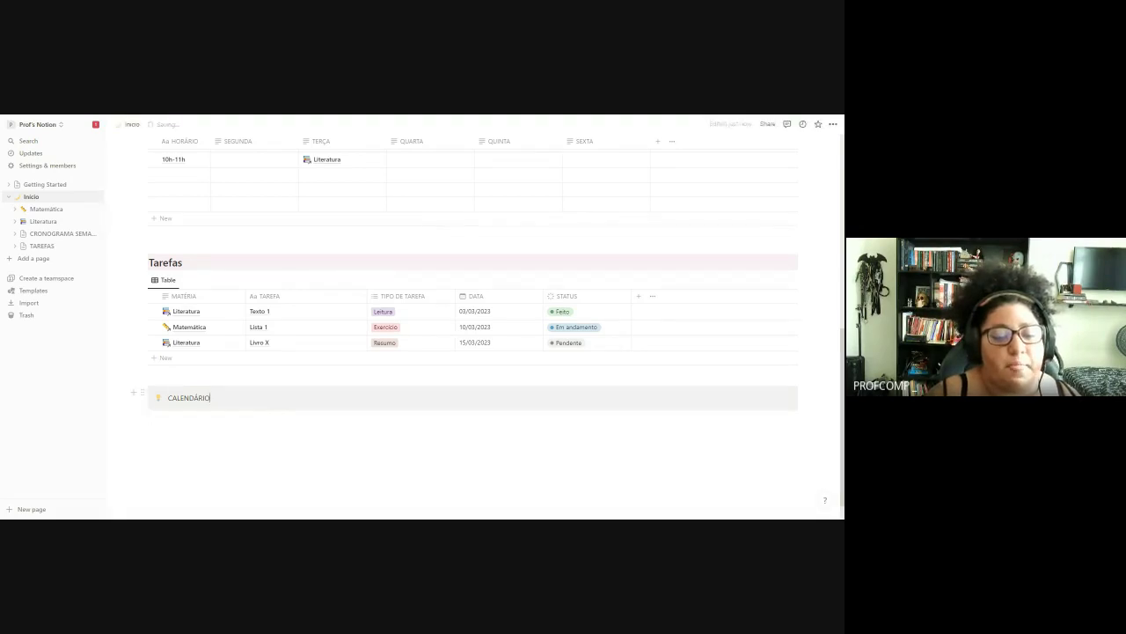
# - Turn the CALENDÁRIO callout into a Heading 2
pyautogui.hotkey('shift', 'Left')
pyautogui.hotkey('shift', 'Left')
pyautogui.hotkey('shift', 'Left')
pyautogui.hotkey('shift', 'Left')
pyautogui.hotkey('shift', 'Left')
pyautogui.hotkey('shift', 'Left')
pyautogui.hotkey('shift', 'Left')
pyautogui.hotkey('shift', 'Left')
pyautogui.hotkey('shift', 'Left')
pyautogui.hotkey('shift', 'Left')
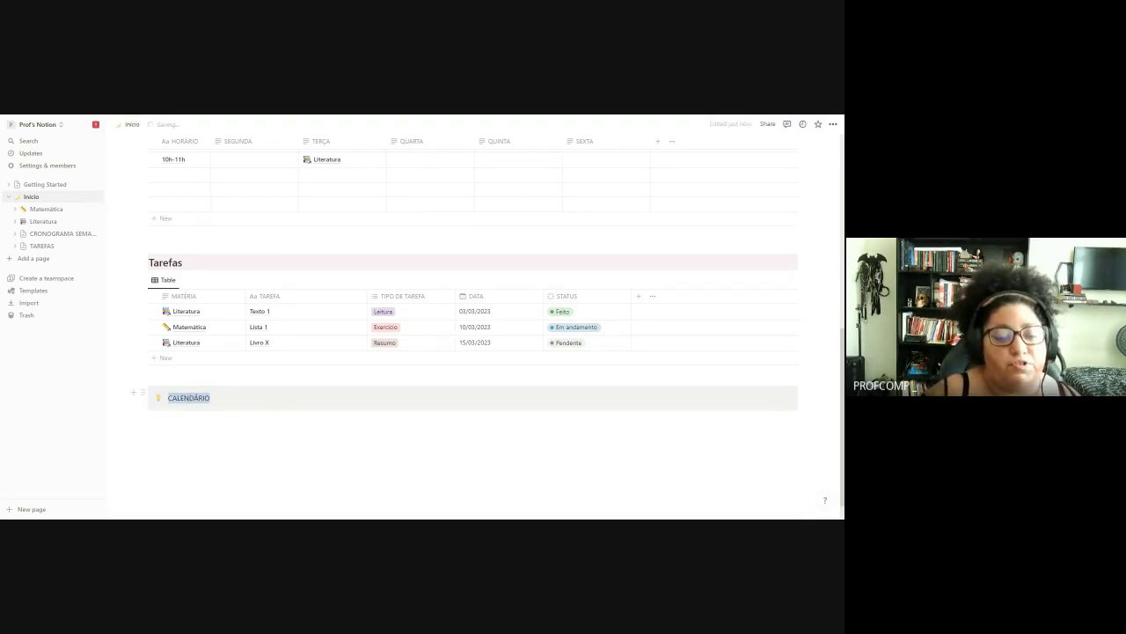
pyautogui.click(194, 379)
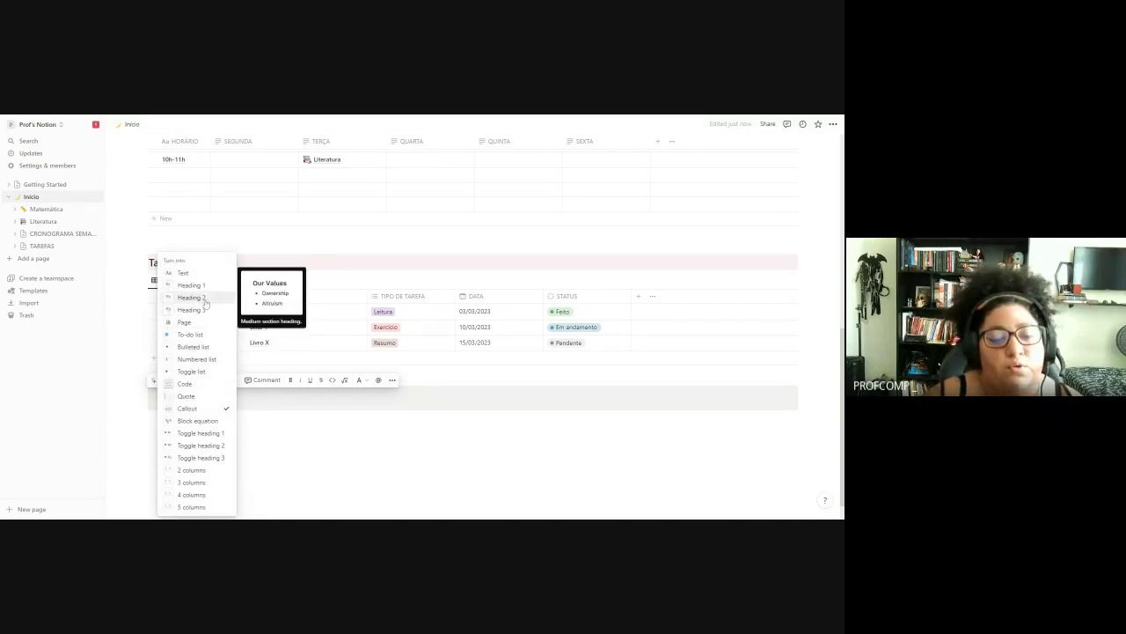
pyautogui.click(204, 300)
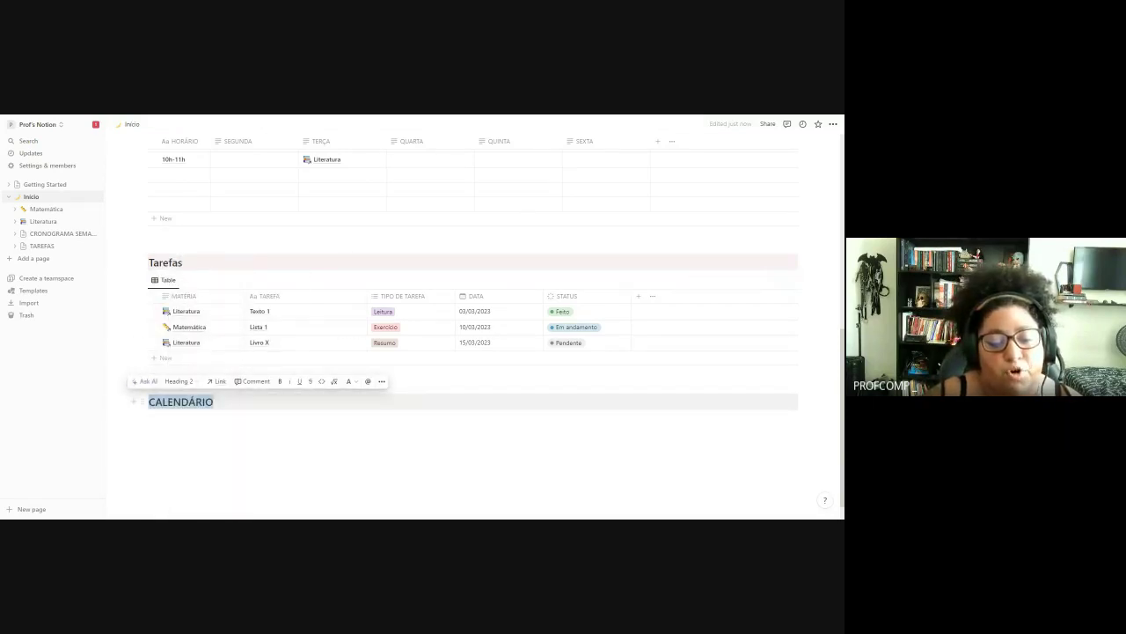
pyautogui.press('Right')
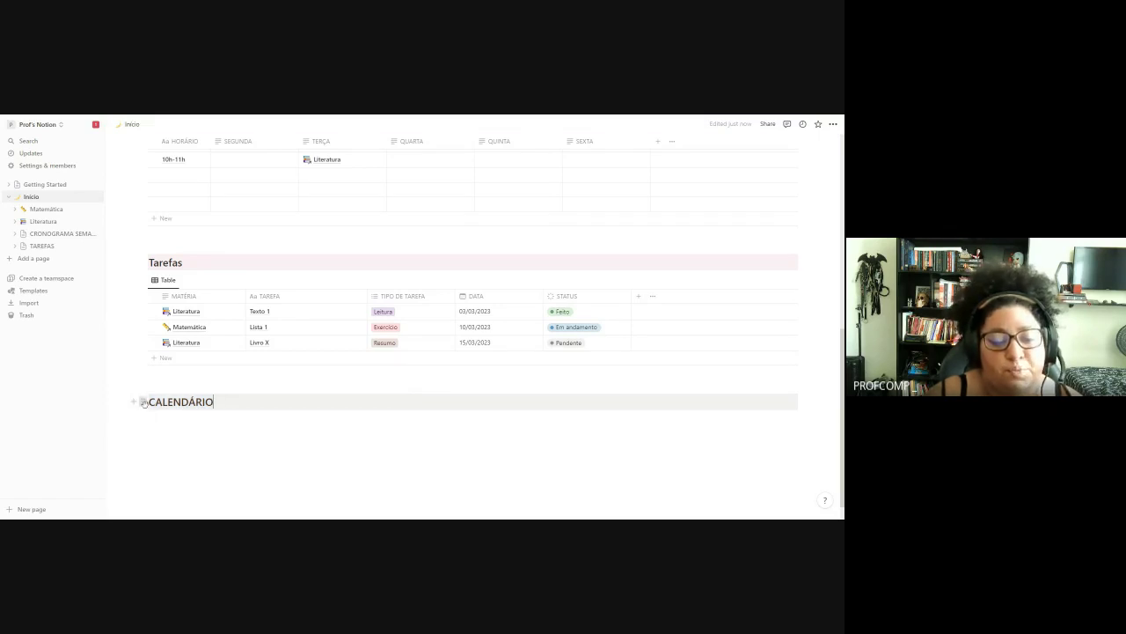
# - Give the CALENDÁRIO heading an orange background
pyautogui.click(143, 402)
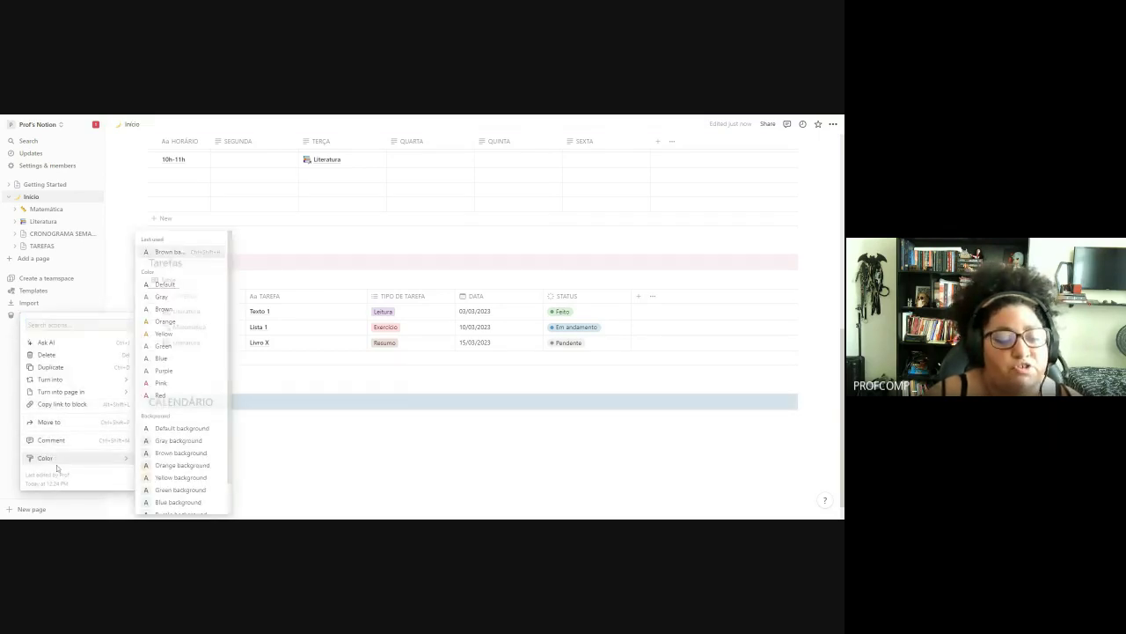
pyautogui.moveTo(92, 460)
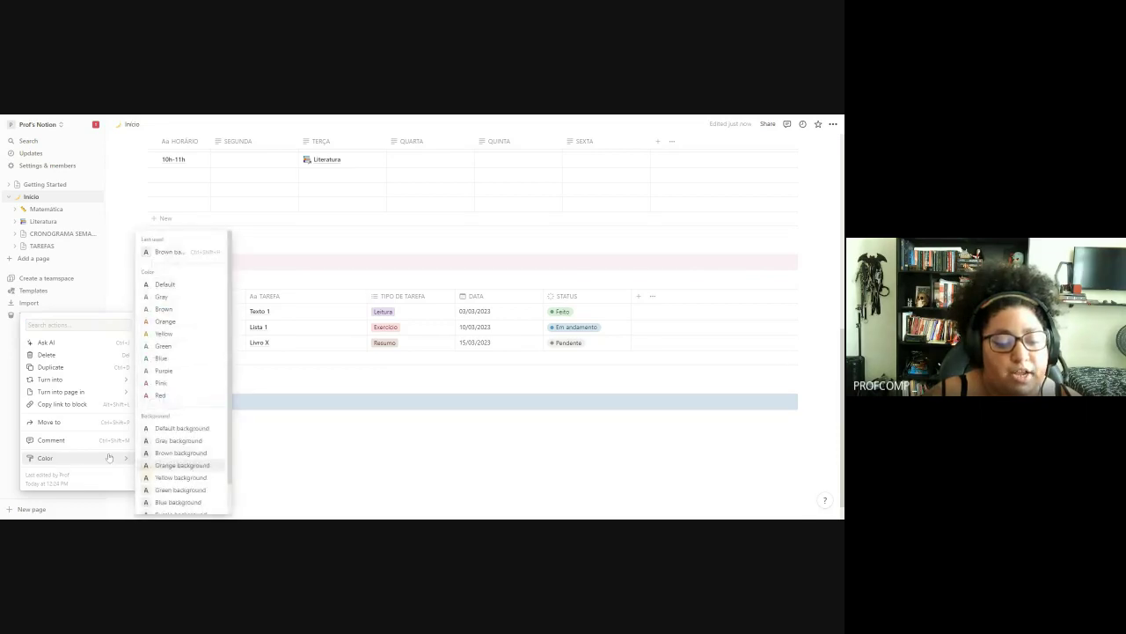
pyautogui.click(191, 467)
# - Insert a calendar view under the CALENDÁRIO heading with TAREFAS as its data source
pyautogui.click(176, 417)
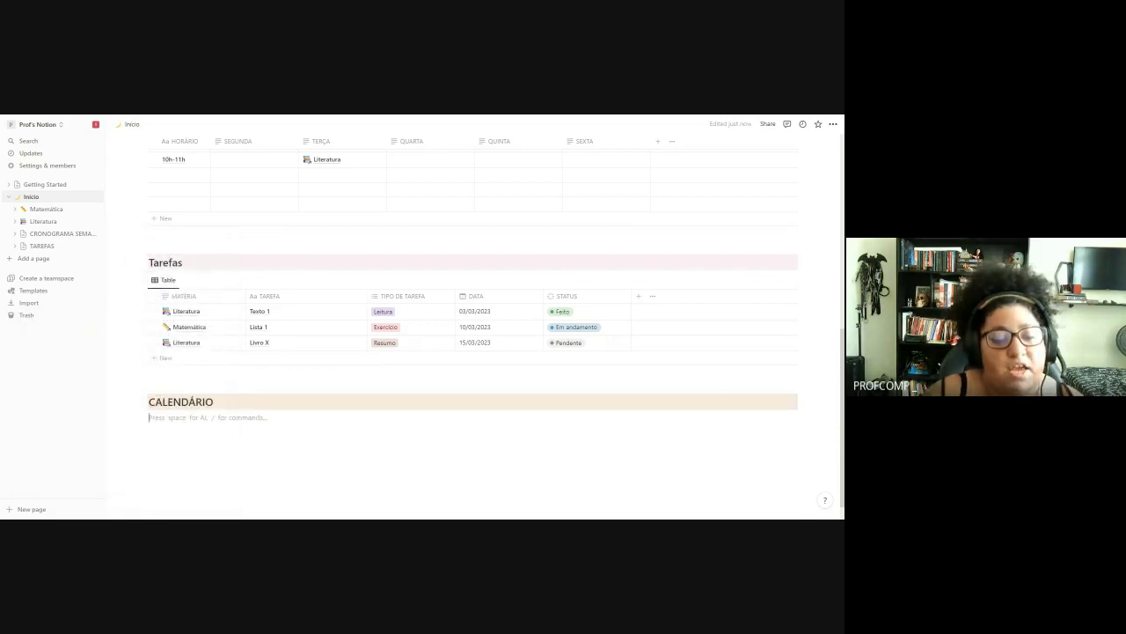
pyautogui.scroll(-1, 496, 336)
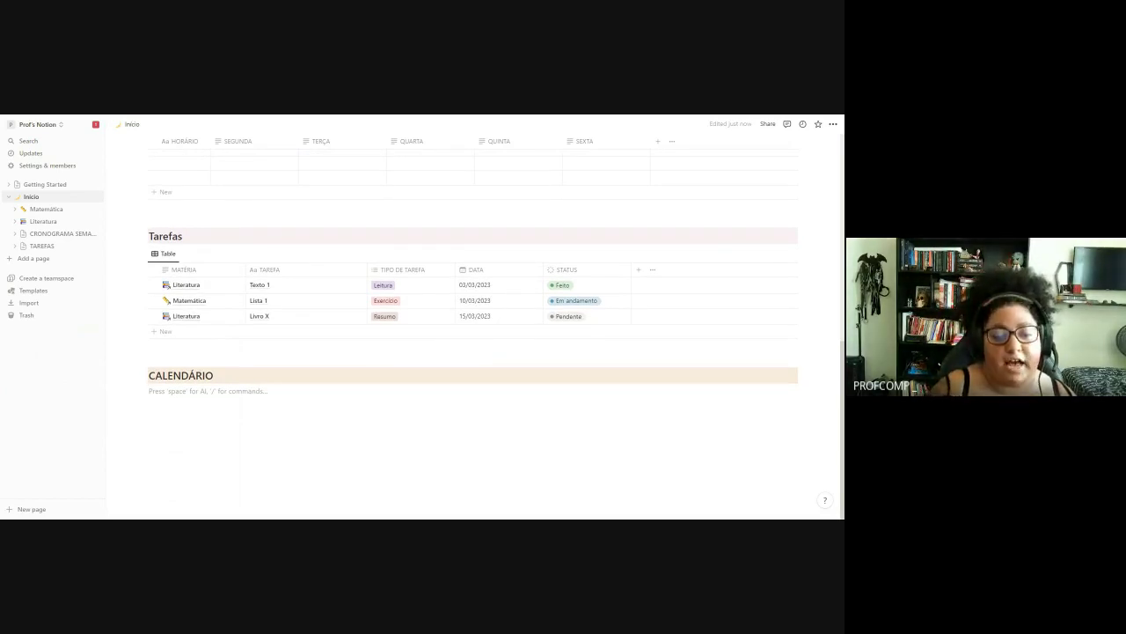
pyautogui.write('/')
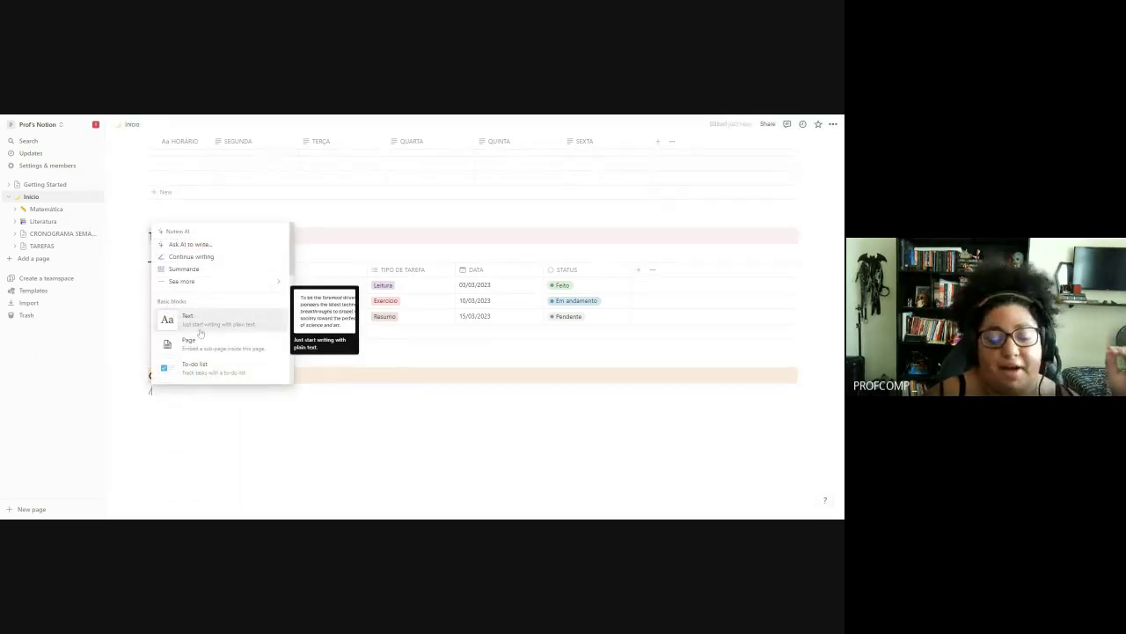
pyautogui.scroll(-3, 201, 333)
pyautogui.scroll(-3, 201, 333)
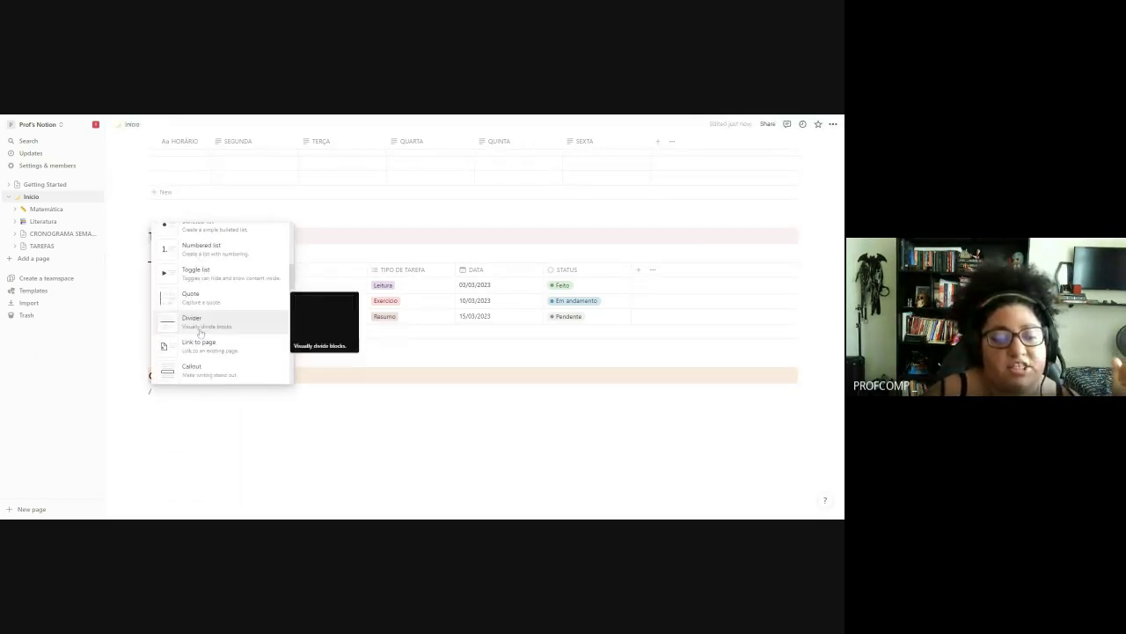
pyautogui.scroll(3, 201, 332)
pyautogui.scroll(2, 201, 333)
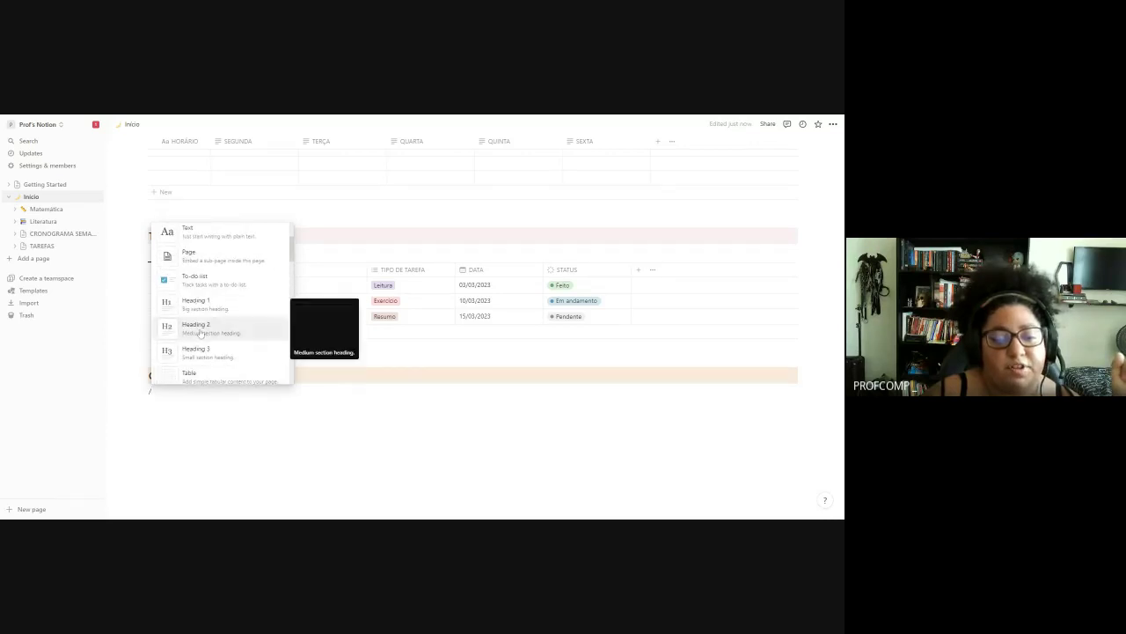
pyautogui.scroll(-3, 201, 333)
pyautogui.scroll(-6, 201, 332)
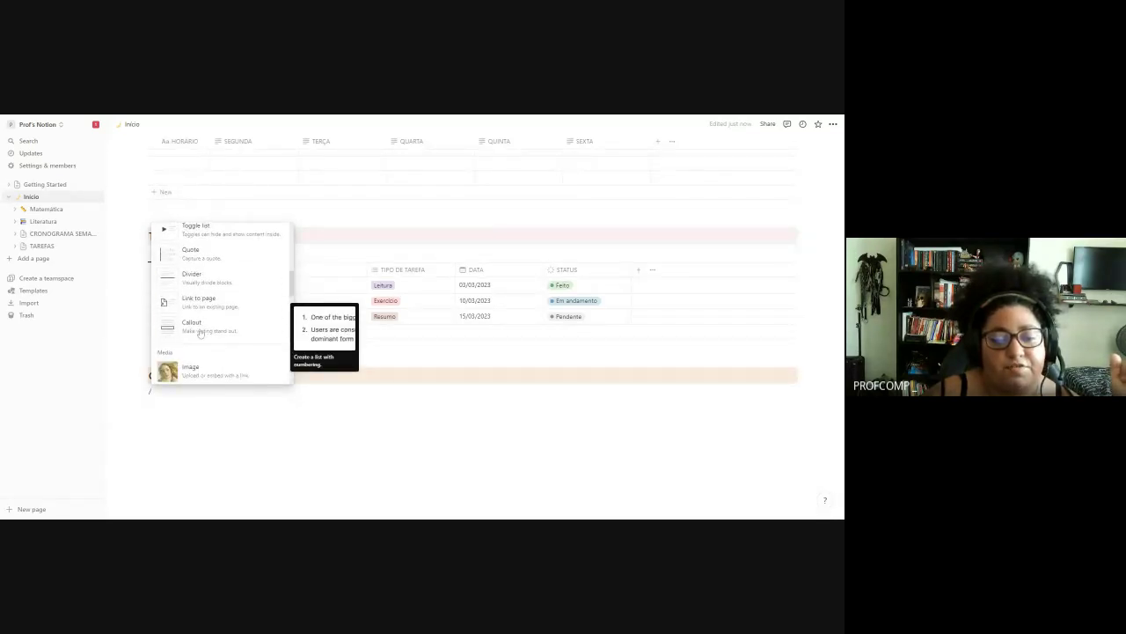
pyautogui.scroll(-3, 201, 332)
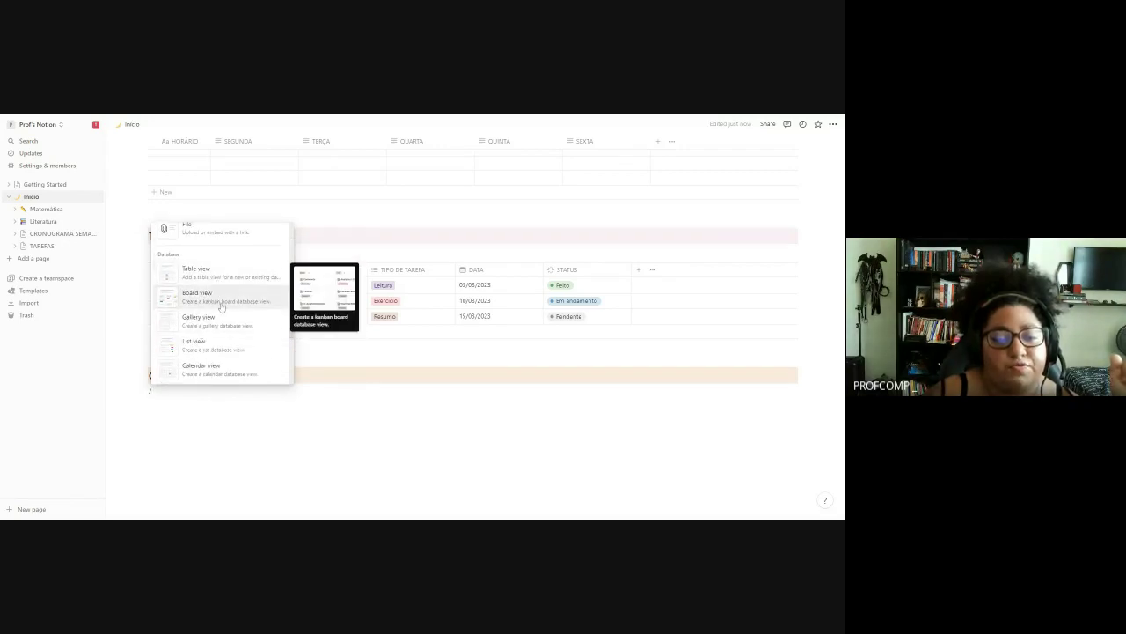
pyautogui.scroll(-2, 222, 305)
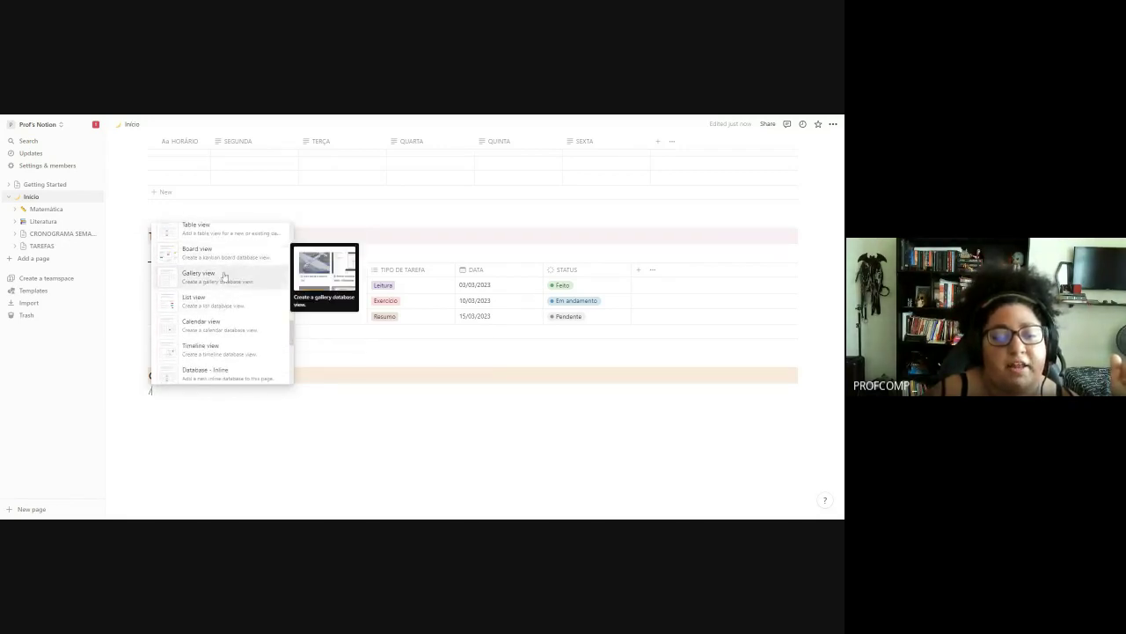
pyautogui.scroll(-2, 224, 286)
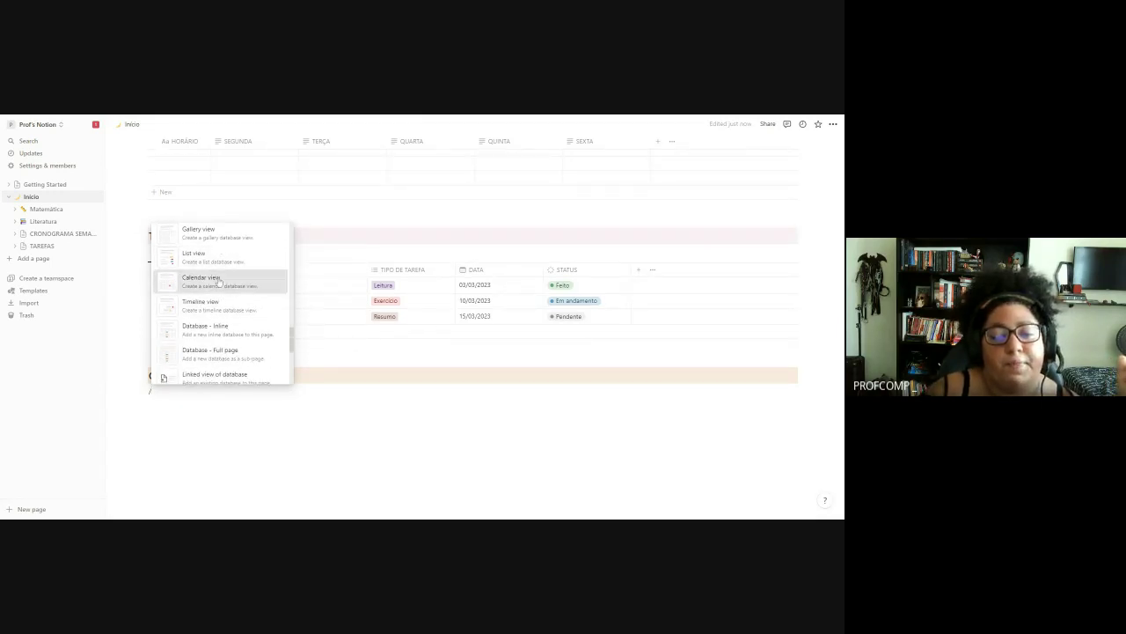
pyautogui.click(219, 279)
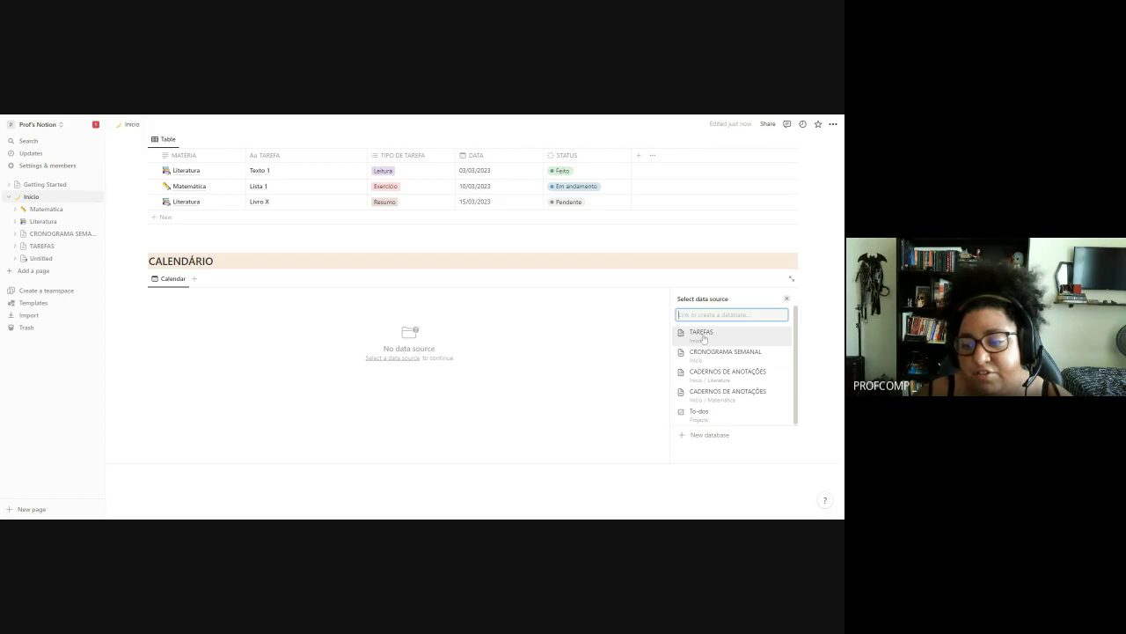
pyautogui.click(709, 334)
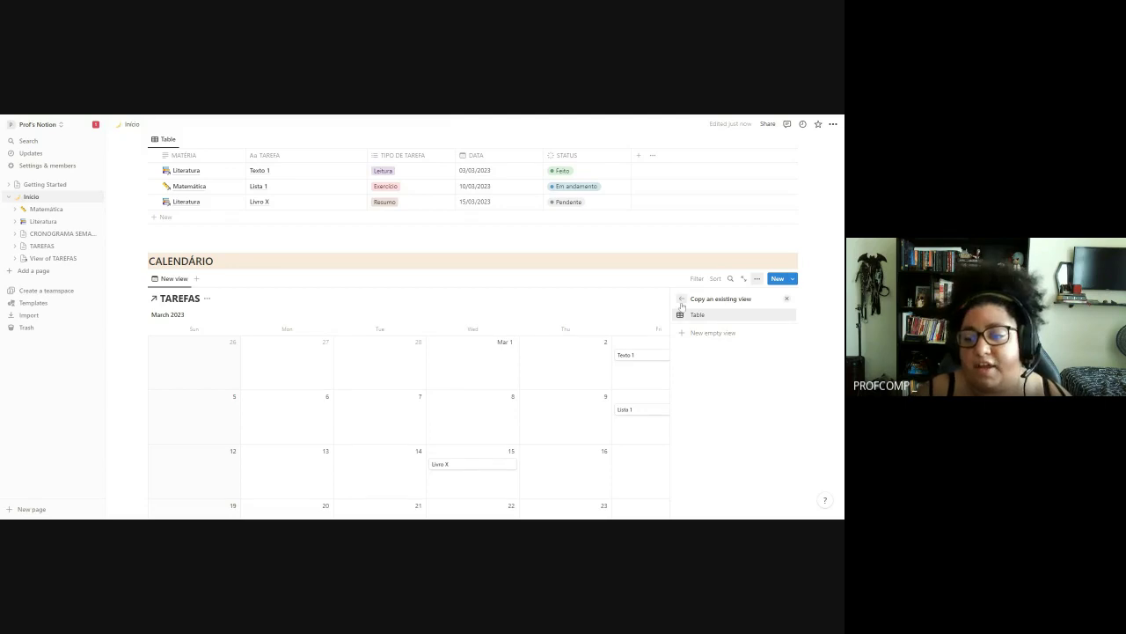
# - Reselect TAREFAS as the data source of the view under CALENDÁRIO and close its settings
pyautogui.click(682, 299)
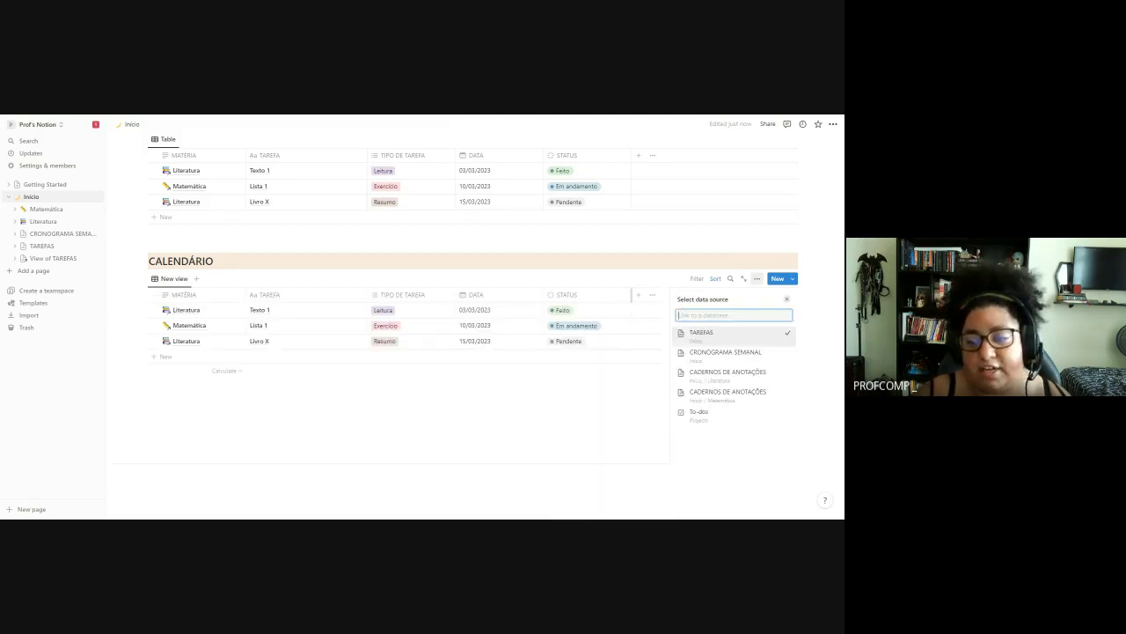
pyautogui.click(702, 333)
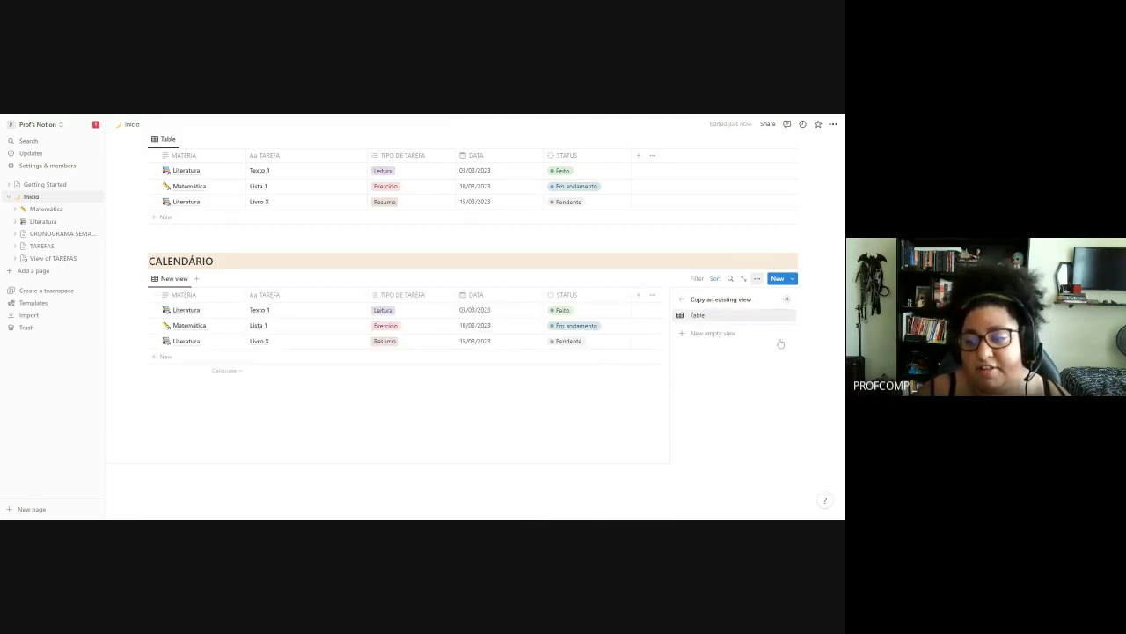
pyautogui.click(683, 300)
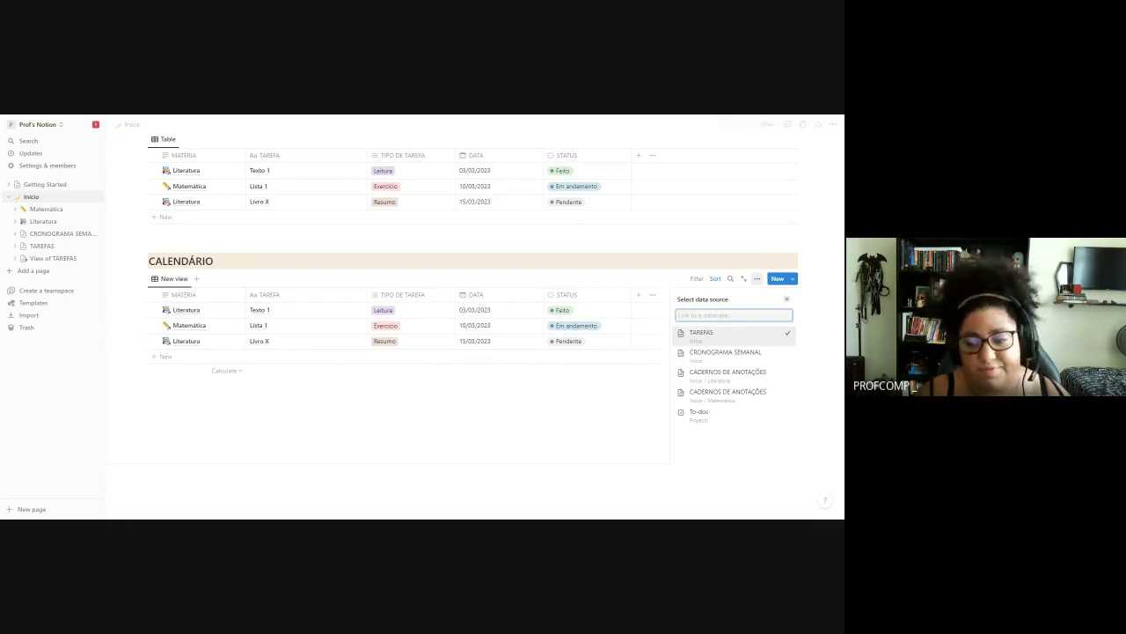
pyautogui.click(189, 369)
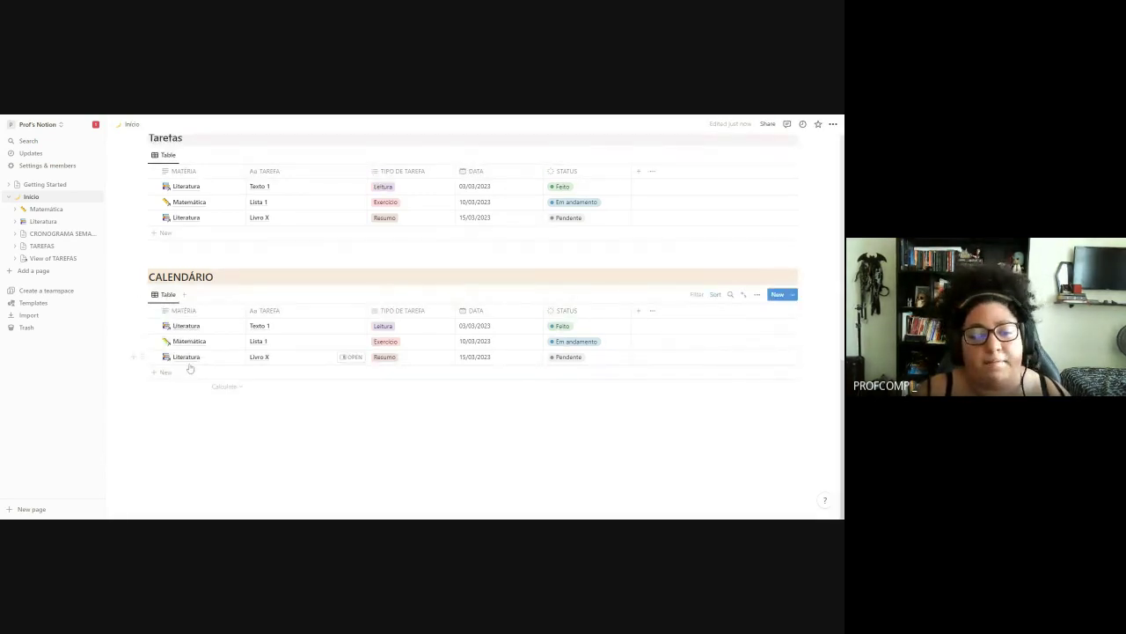
# - Delete the task rows, the CALENDÁRIO heading and the linked TAREFAS view beneath it
pyautogui.moveTo(503, 484); pyautogui.dragTo(137, 290)
pyautogui.press('Delete')
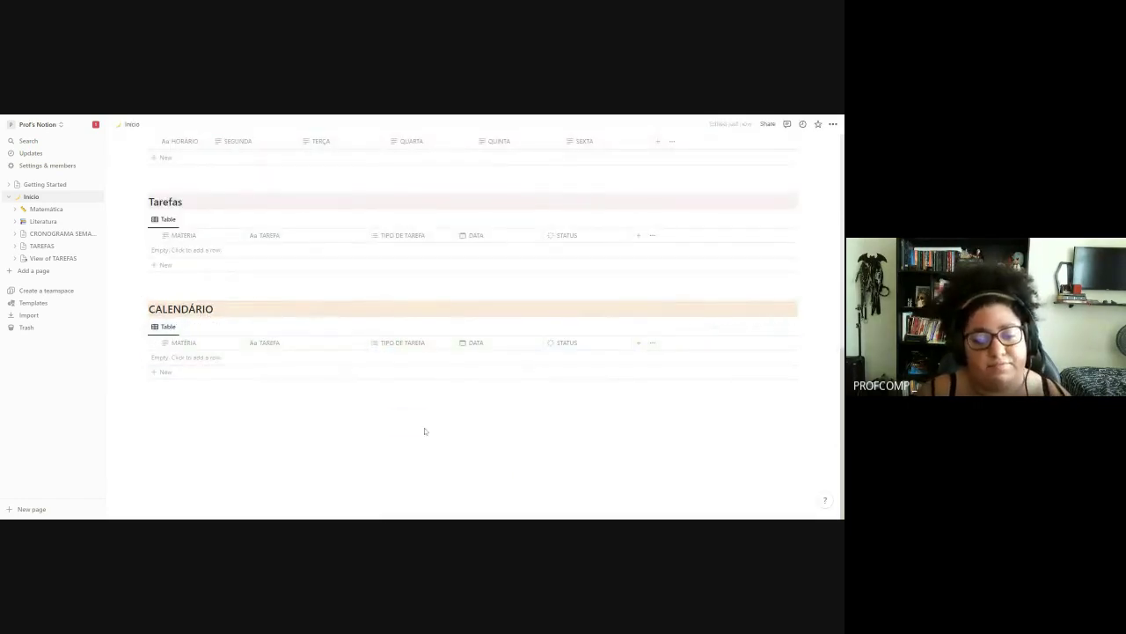
pyautogui.press('Delete')
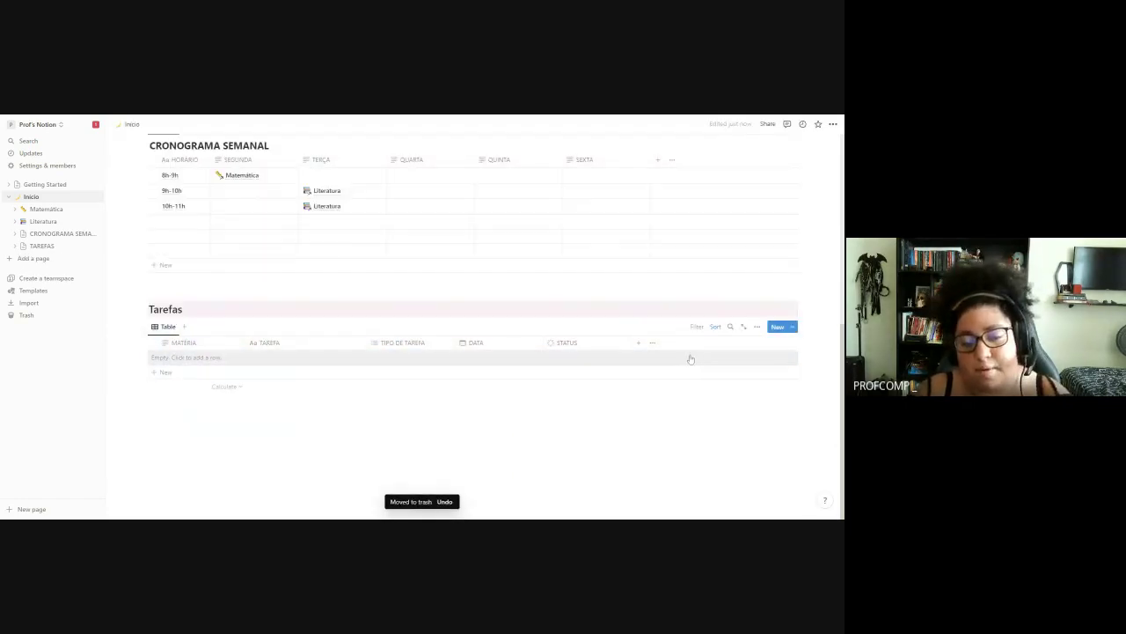
# - Duplicate the Table view of the database in the Tarefas section
pyautogui.click(757, 326)
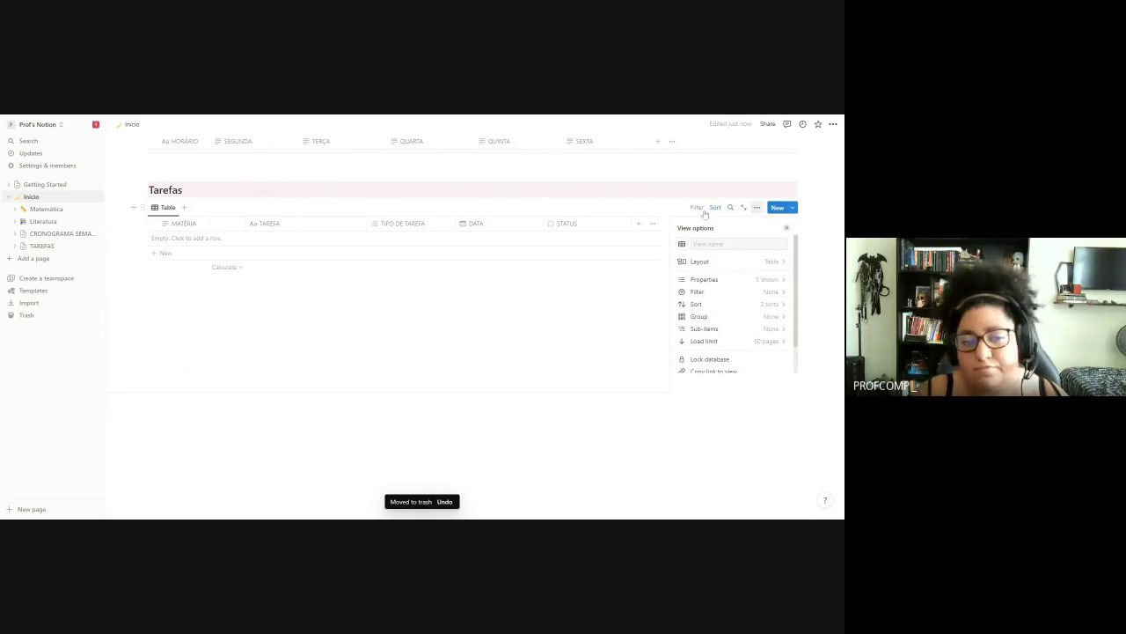
pyautogui.click(165, 207)
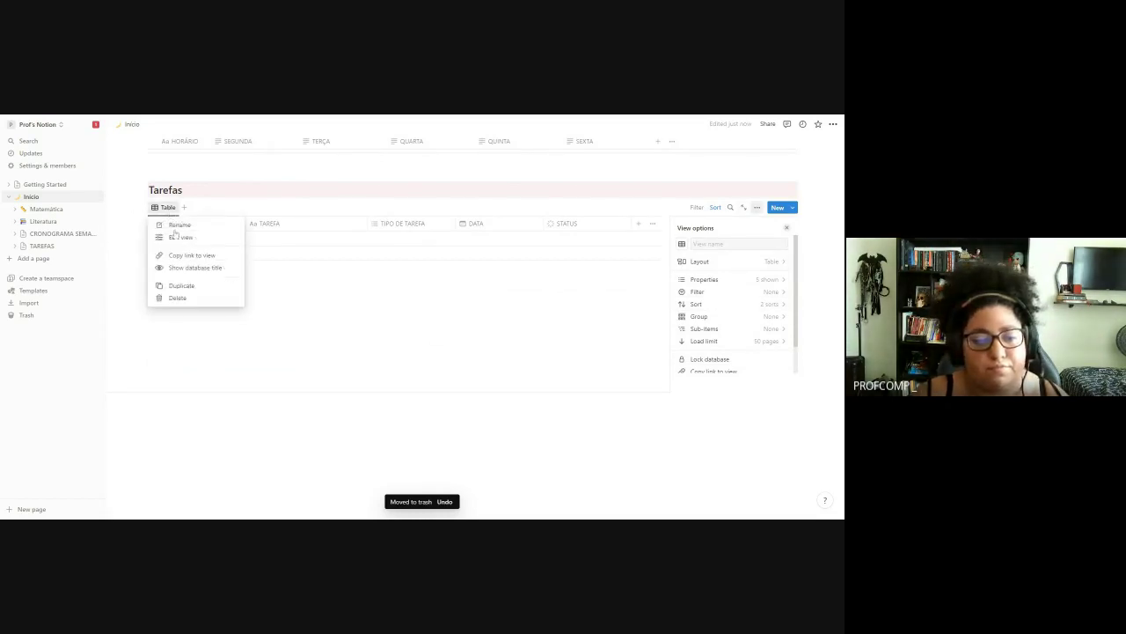
pyautogui.click(181, 285)
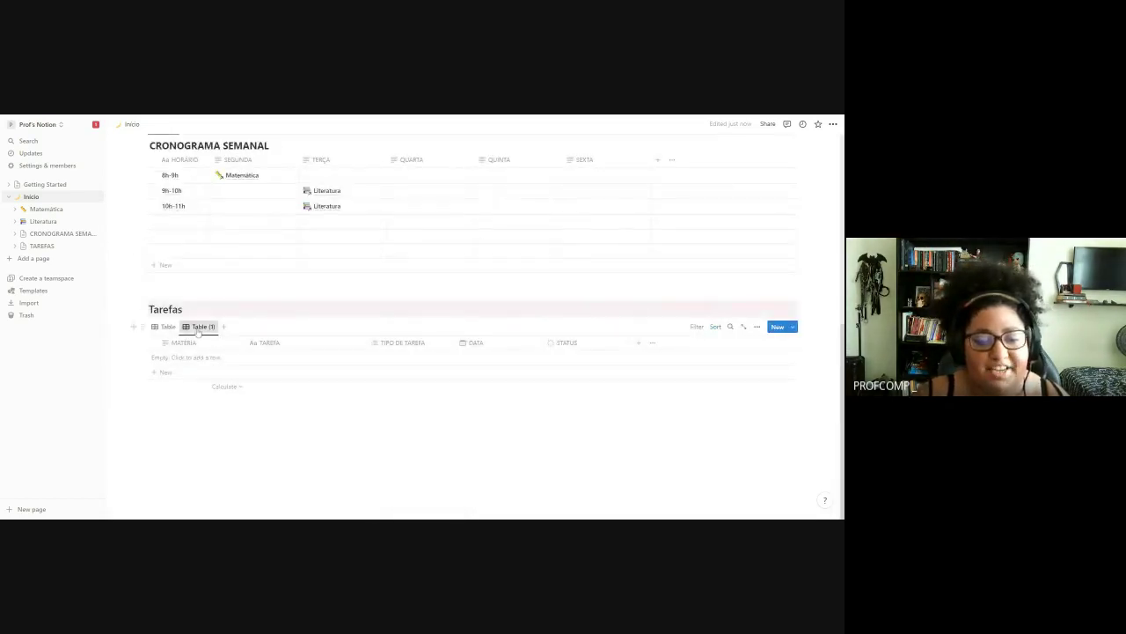
# - Delete the duplicated Table (1) view from the database in the Tarefas section
pyautogui.click(198, 329)
pyautogui.click(204, 417)
pyautogui.press('Return')
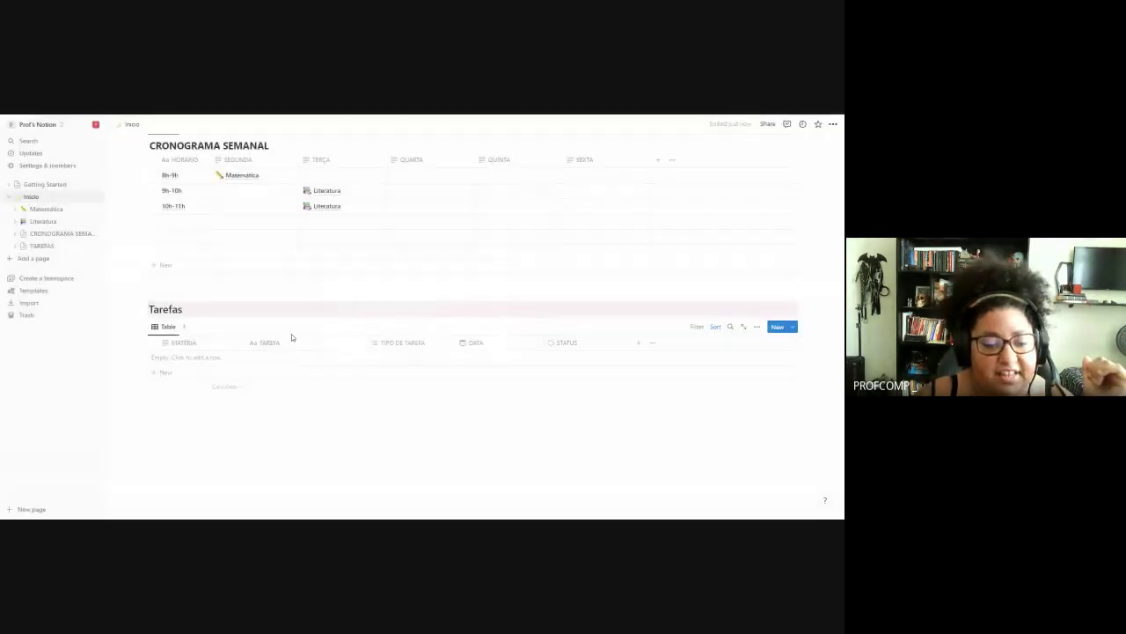
# - Try to delete the remaining Table view of the database in the Tarefas section
pyautogui.click(166, 326)
pyautogui.click(177, 417)
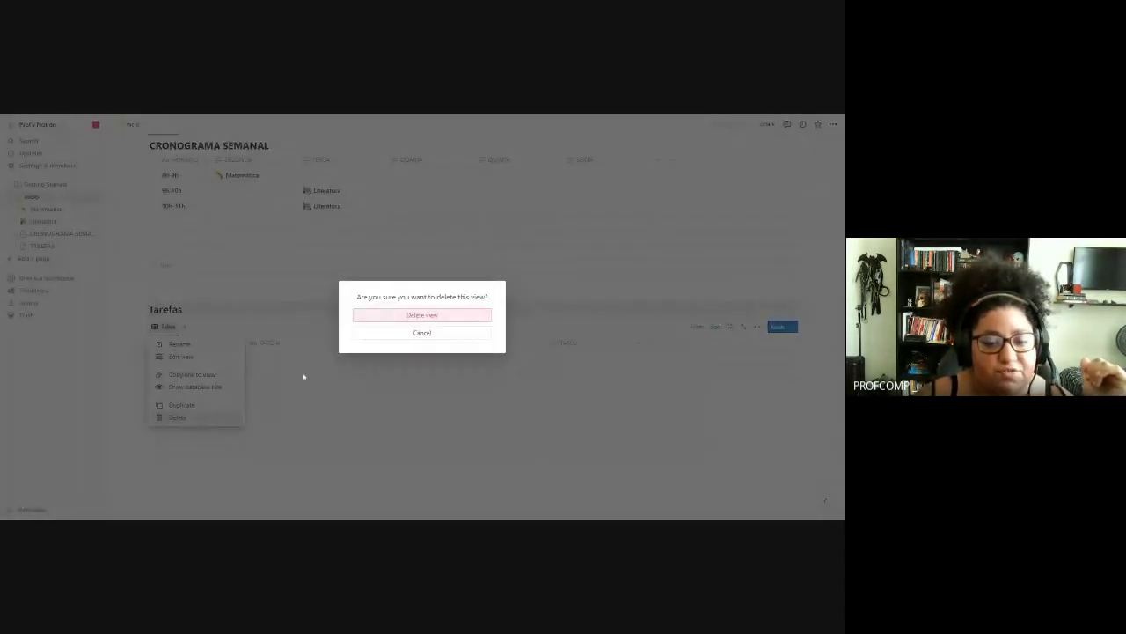
pyautogui.click(448, 318)
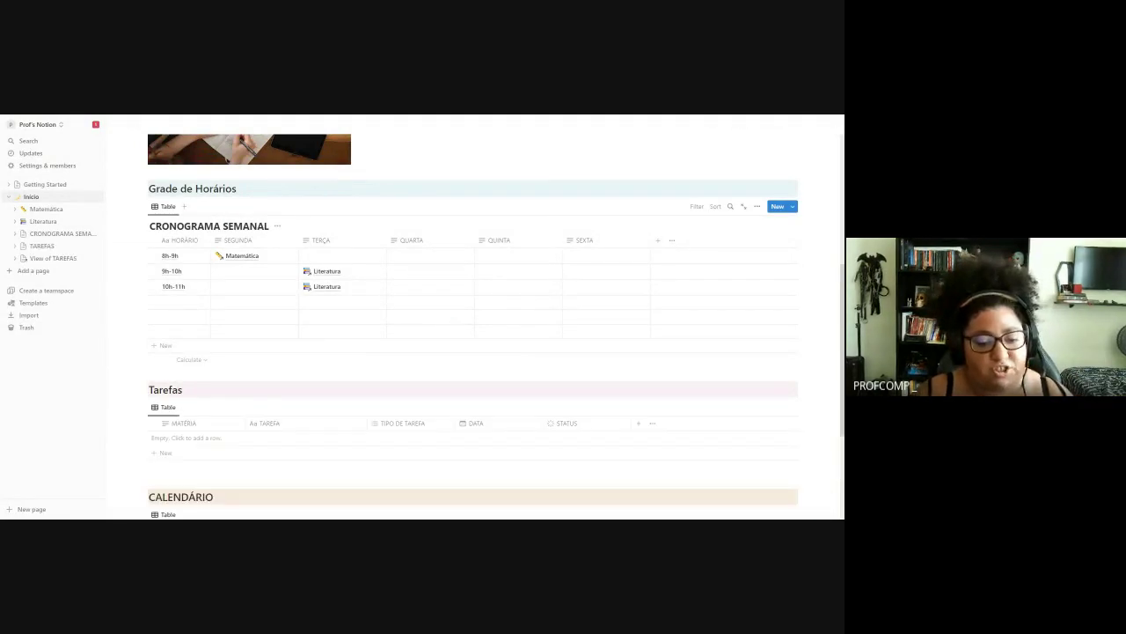
# - Delete the three task rows and the linked TAREFAS view under the CALENDÁRIO heading, and undo these deletions
pyautogui.scroll(-5, 448, 326)
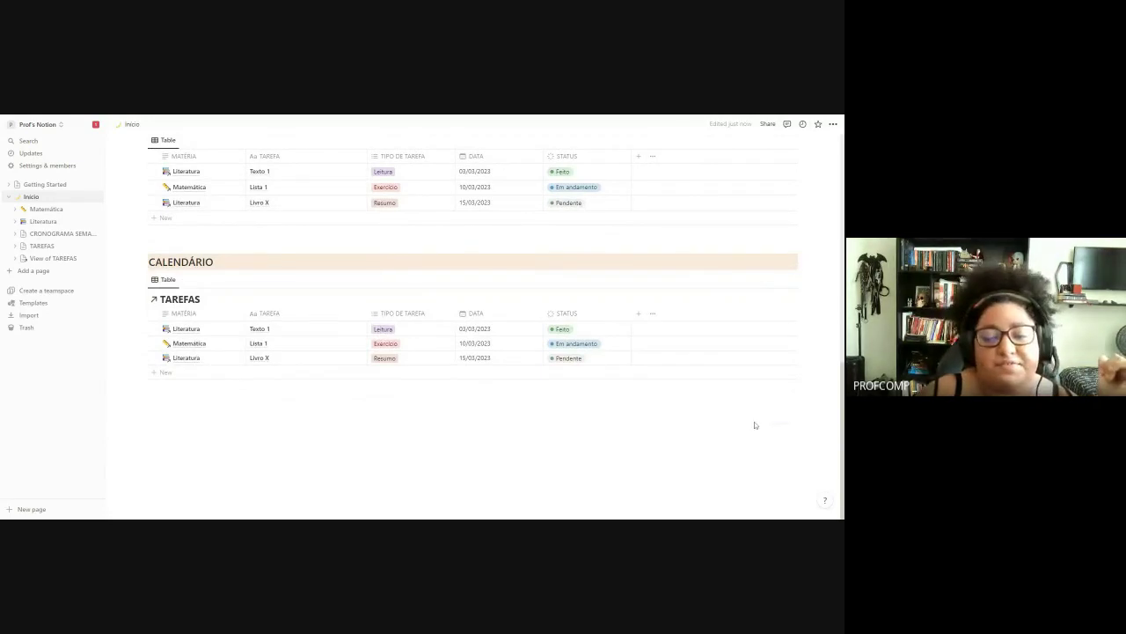
pyautogui.moveTo(792, 424); pyautogui.dragTo(150, 272)
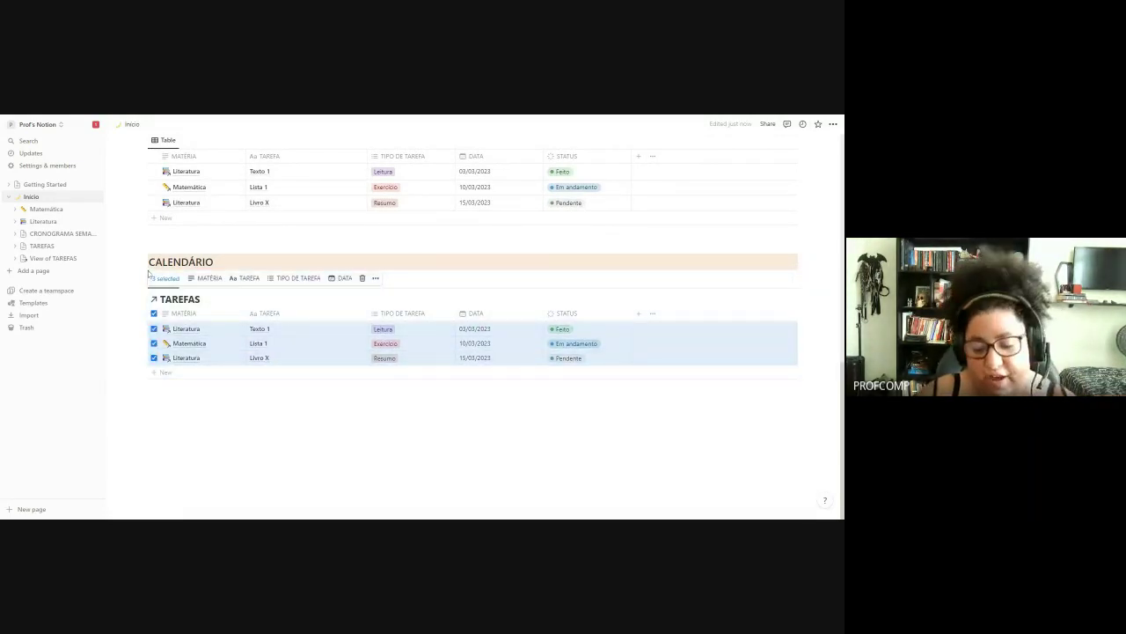
pyautogui.press('Delete')
pyautogui.click(167, 308)
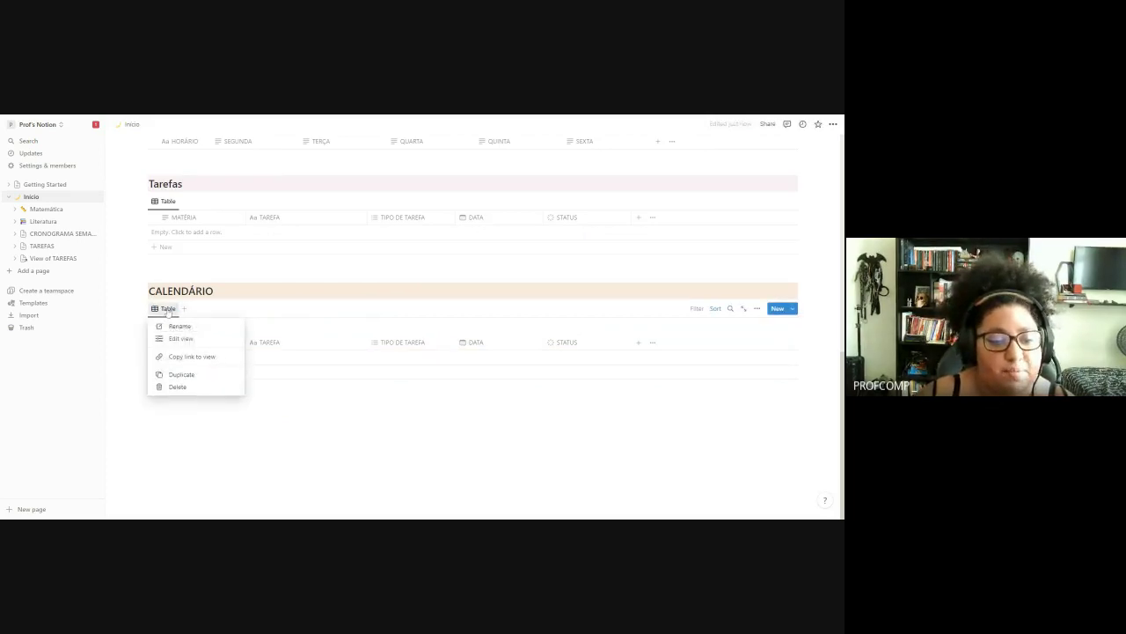
pyautogui.press('Escape')
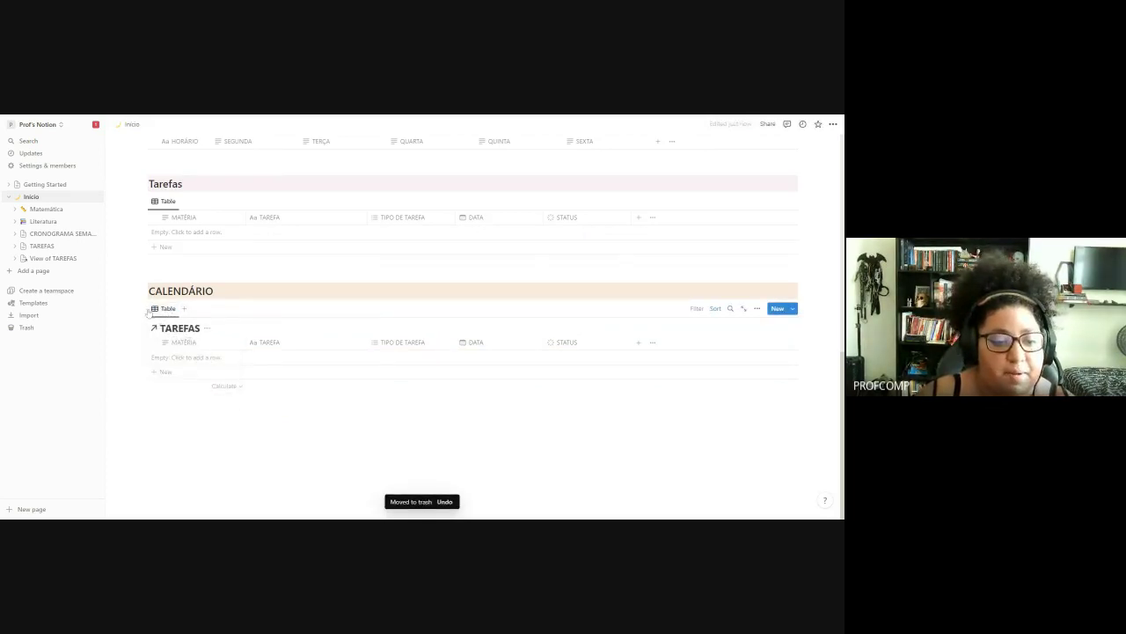
pyautogui.click(143, 309)
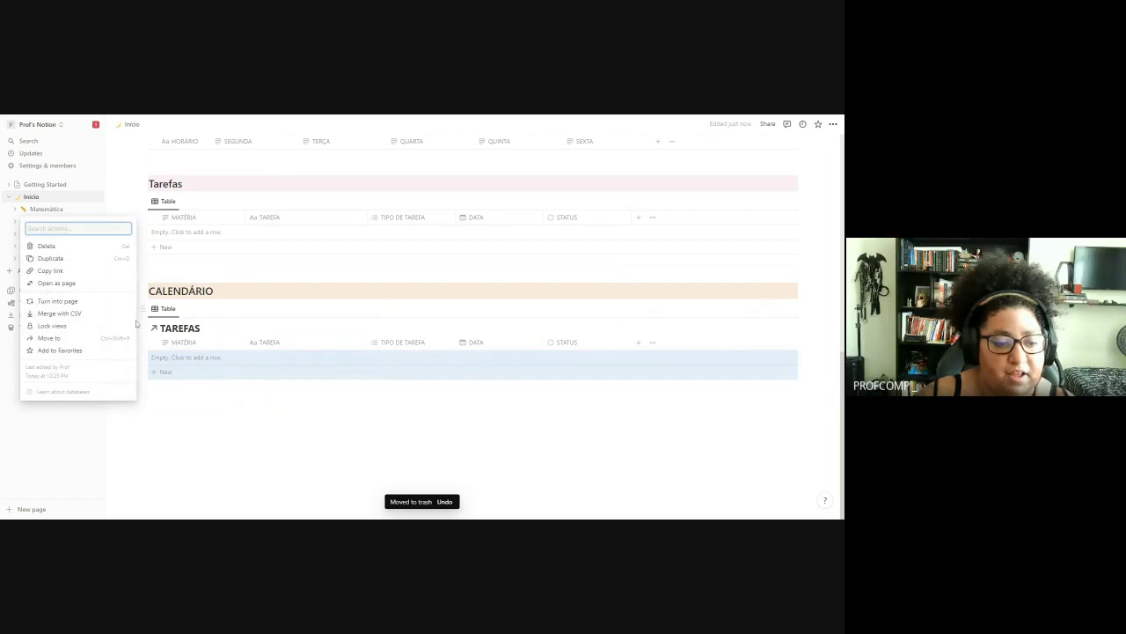
pyautogui.click(88, 245)
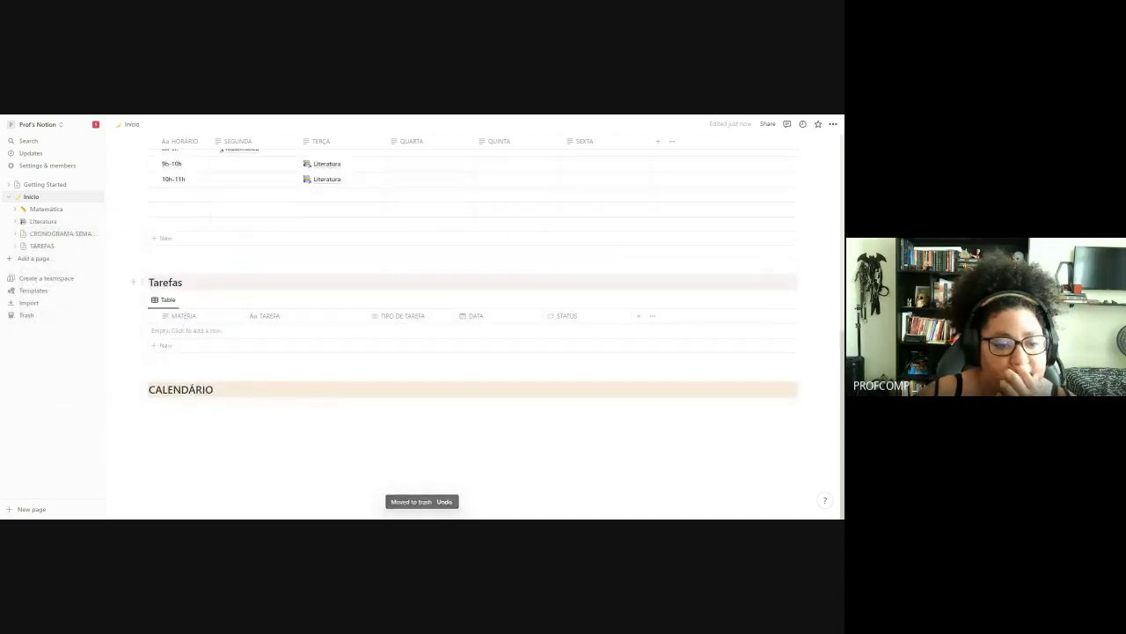
pyautogui.hotkey('ctrl', 'z')
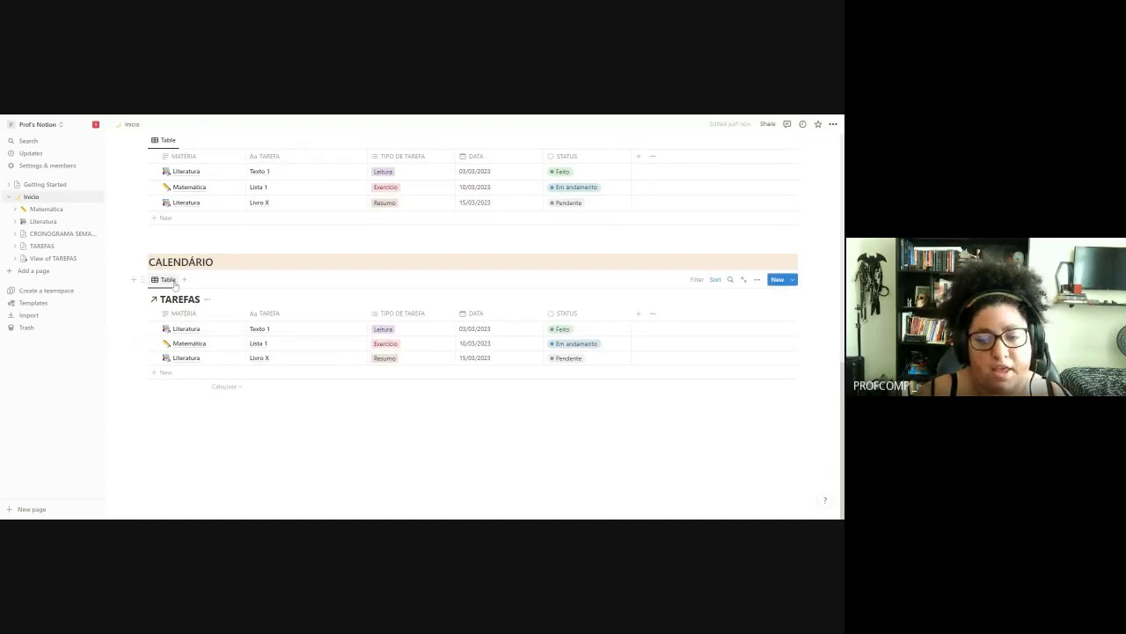
# - Change the layout of the linked TAREFAS view under CALENDÁRIO from table to Calendar
pyautogui.click(757, 280)
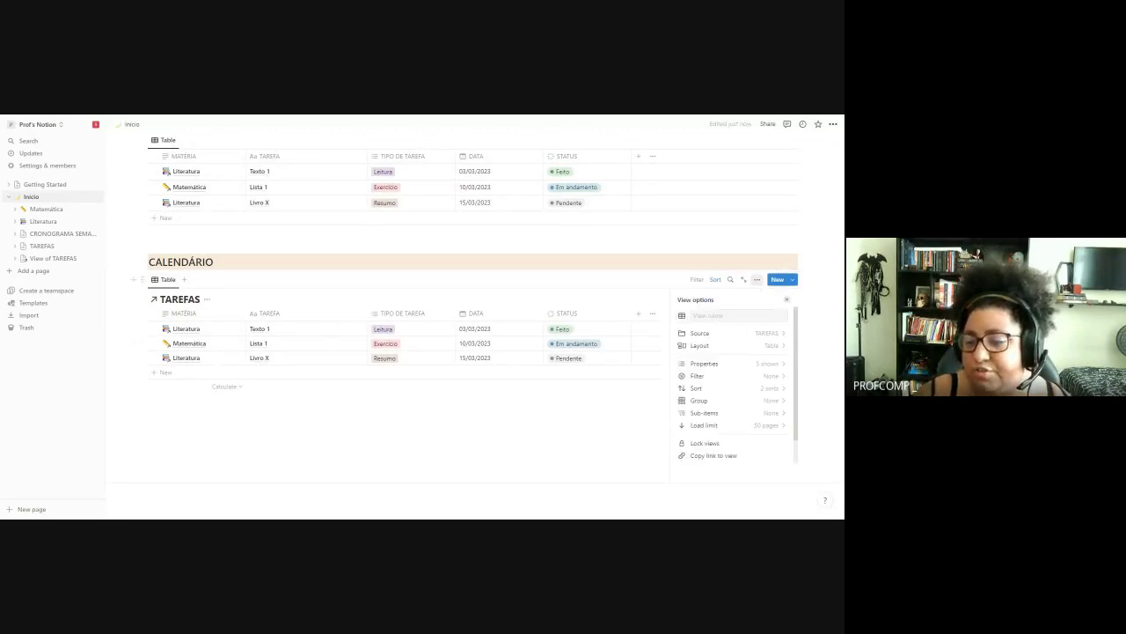
pyautogui.click(770, 346)
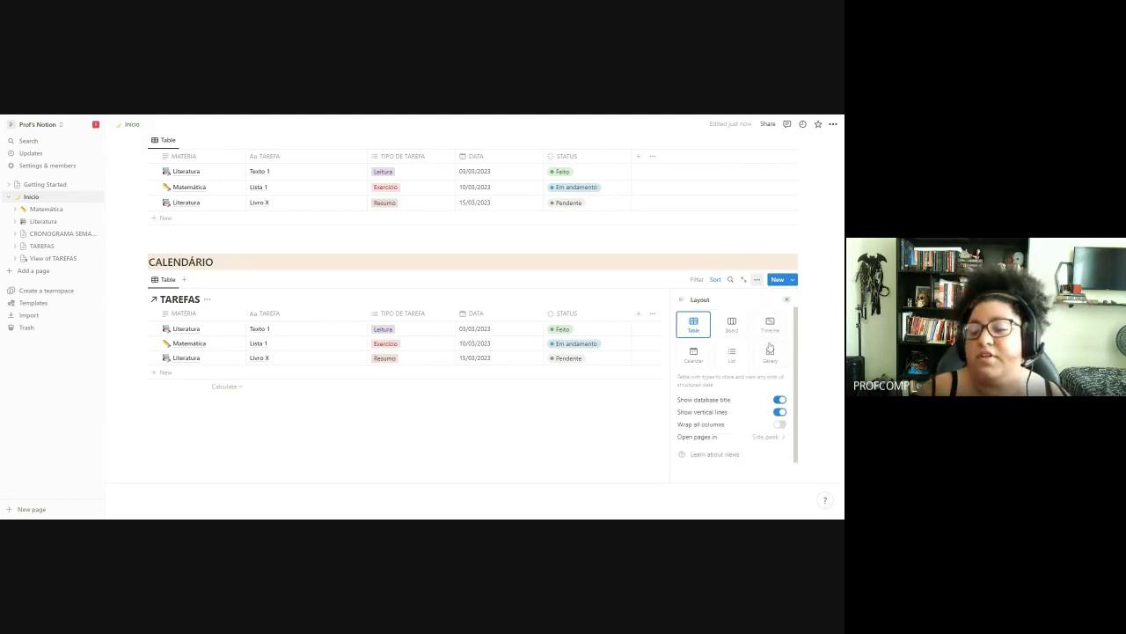
pyautogui.click(695, 355)
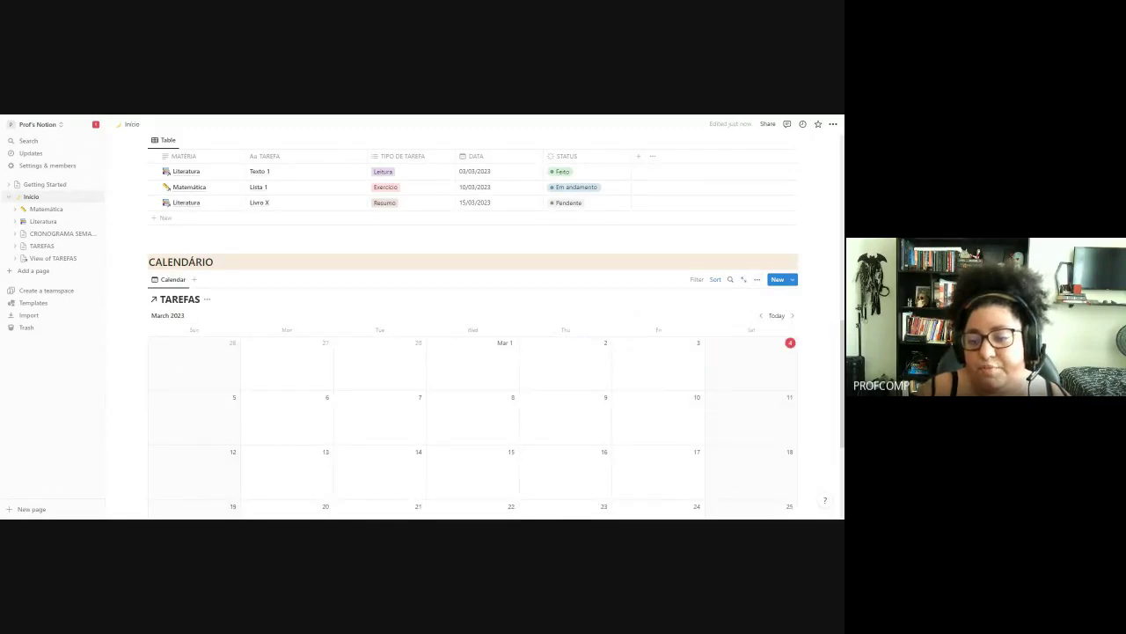
pyautogui.scroll(-2, 541, 301)
pyautogui.scroll(1, 540, 301)
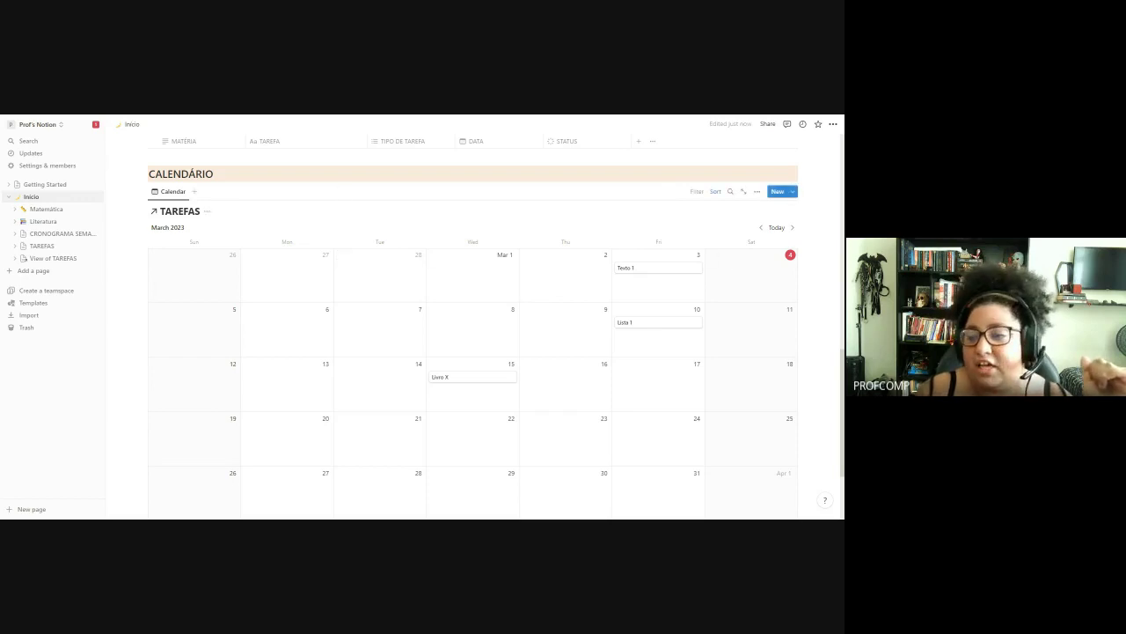
# - Hide the database title of the calendar view under CALENDÁRIO
pyautogui.click(756, 191)
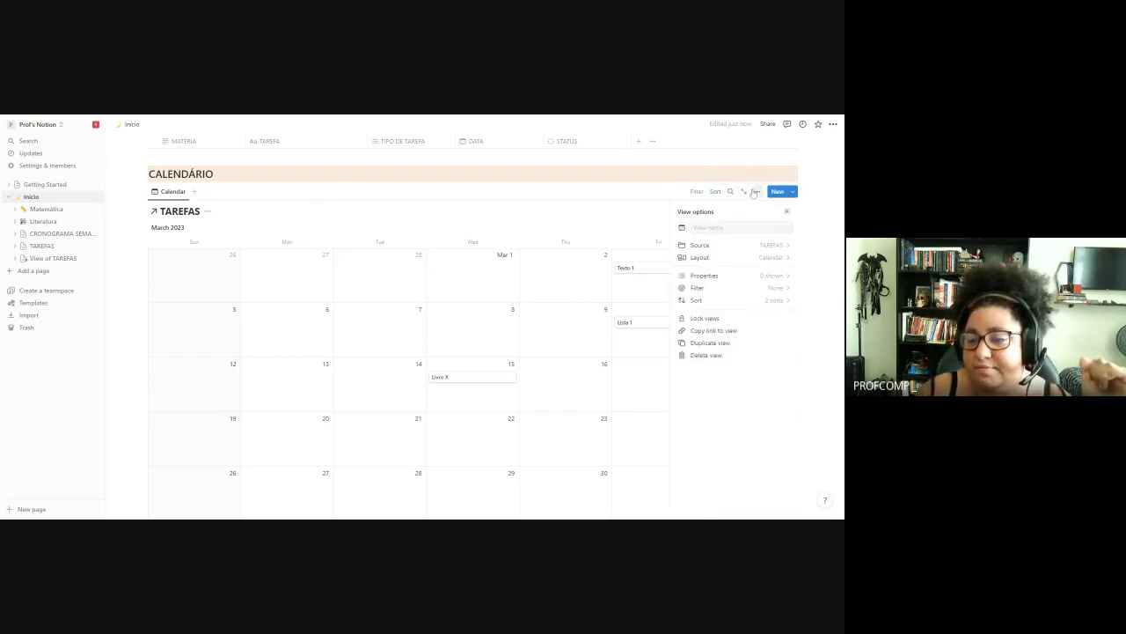
pyautogui.click(747, 259)
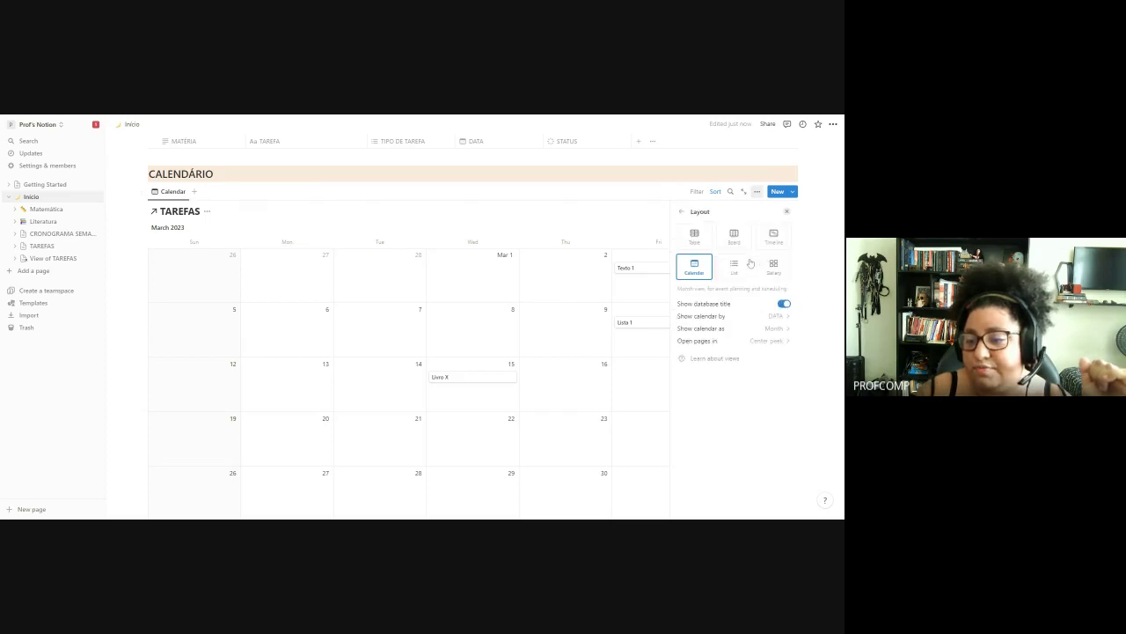
pyautogui.click(784, 304)
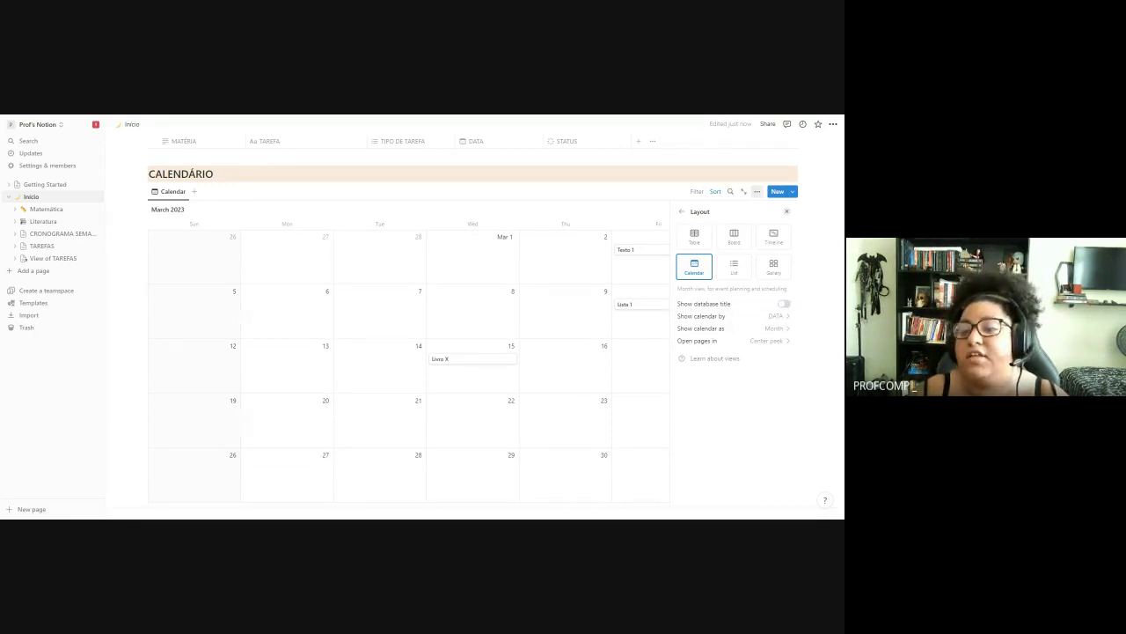
pyautogui.click(680, 215)
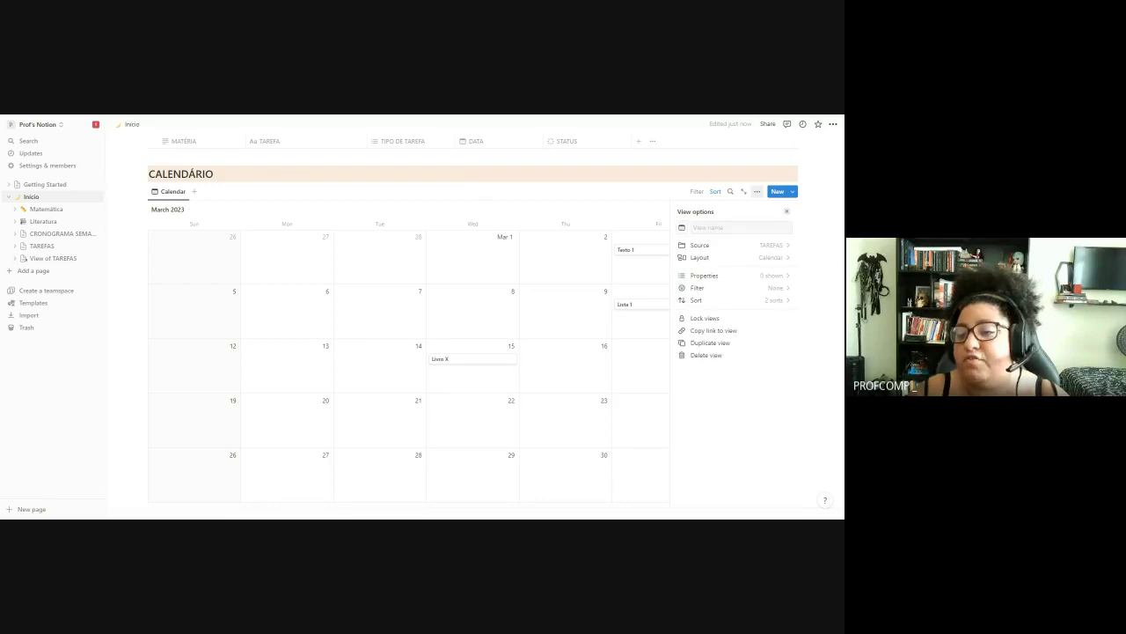
# - Show the MATÉRIA, TIPO DE TAREFA, STATUS and DATA properties on the calendar's task cards and close the view options
pyautogui.click(742, 277)
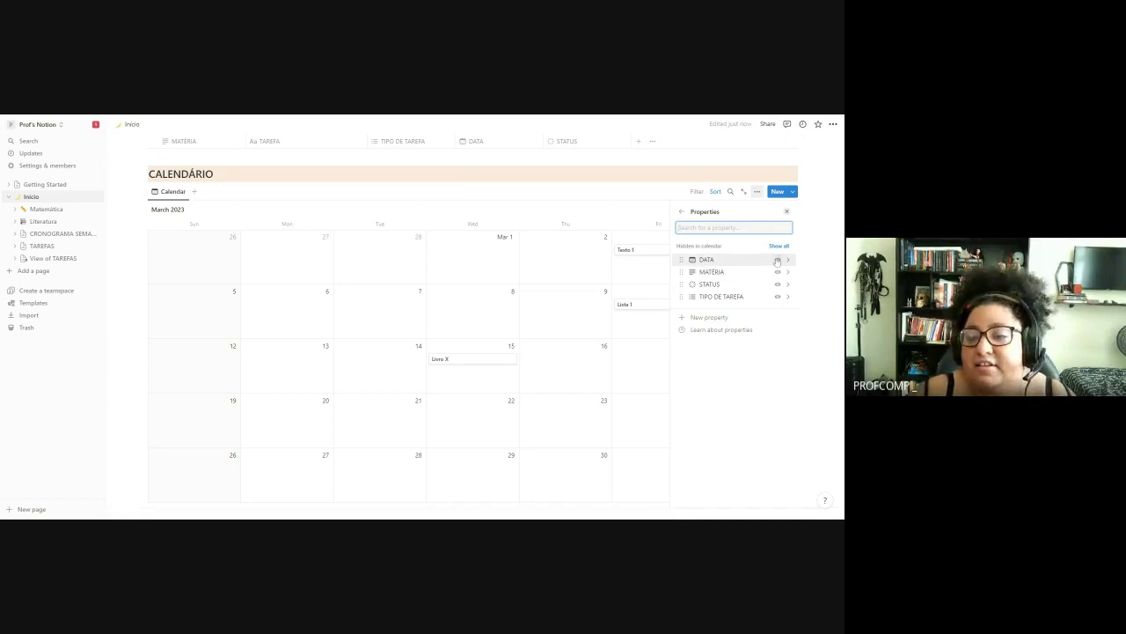
pyautogui.click(778, 261)
pyautogui.click(778, 260)
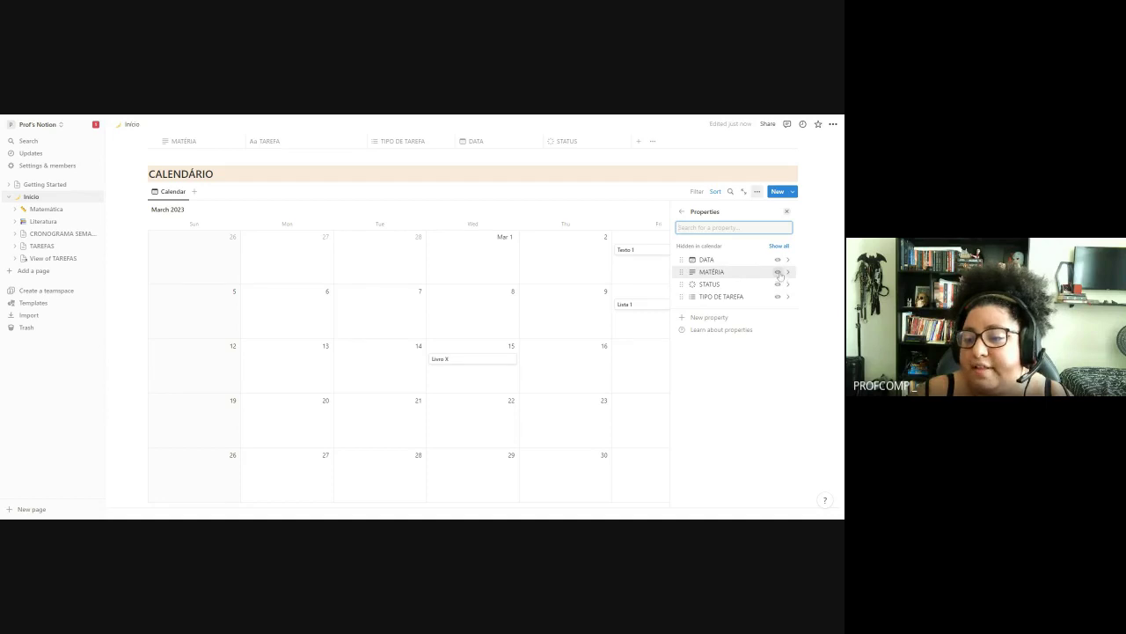
pyautogui.click(778, 272)
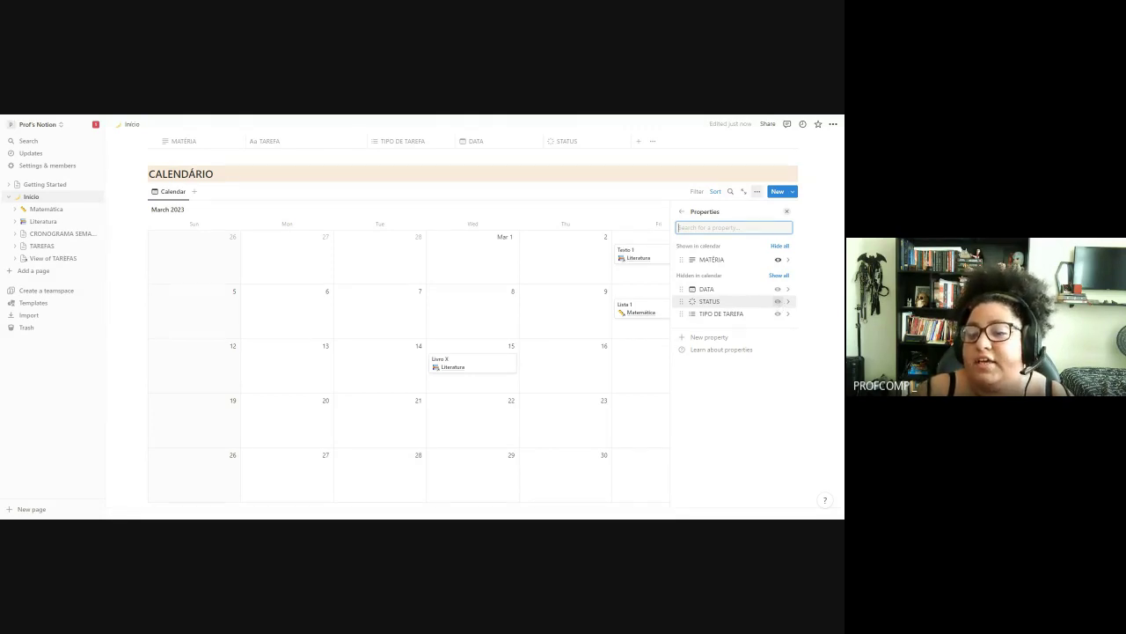
pyautogui.click(778, 313)
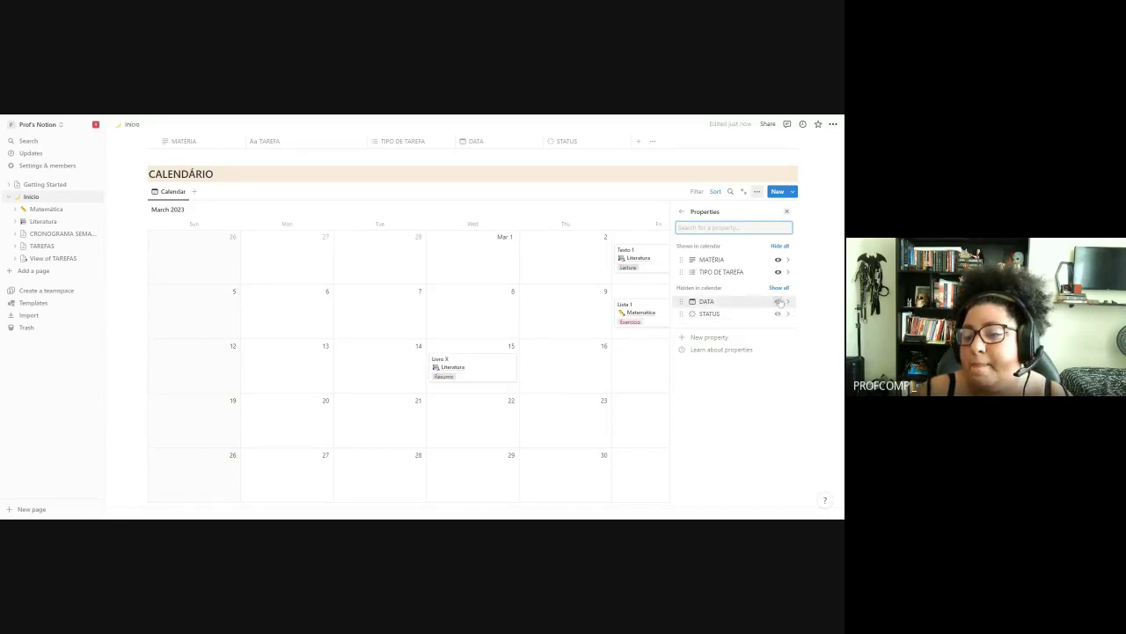
pyautogui.click(778, 302)
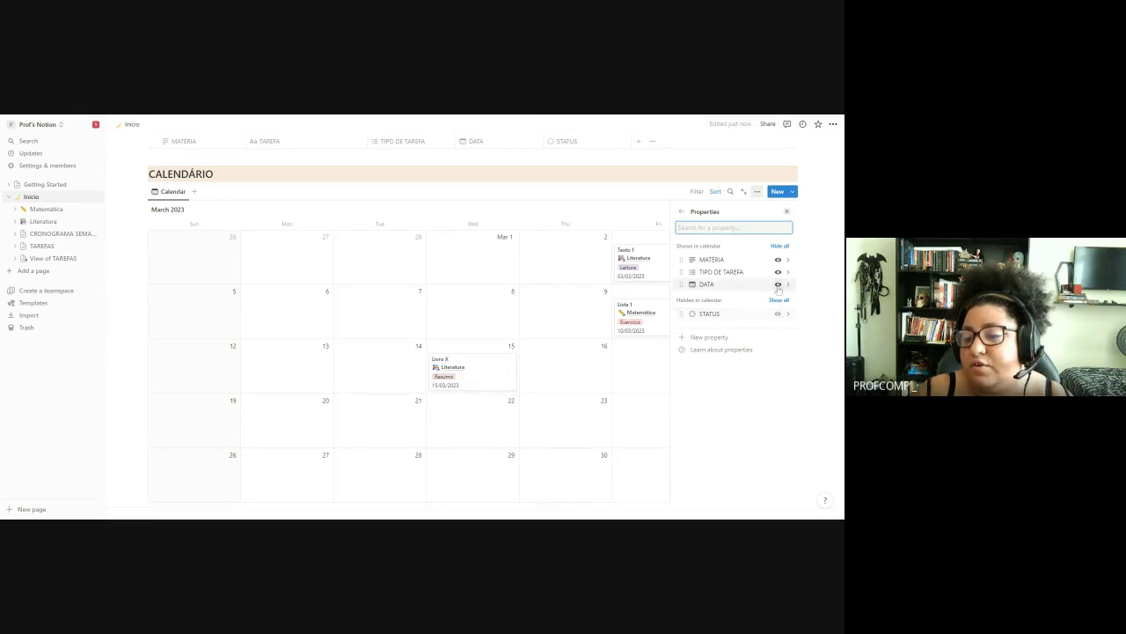
pyautogui.click(778, 283)
pyautogui.click(778, 314)
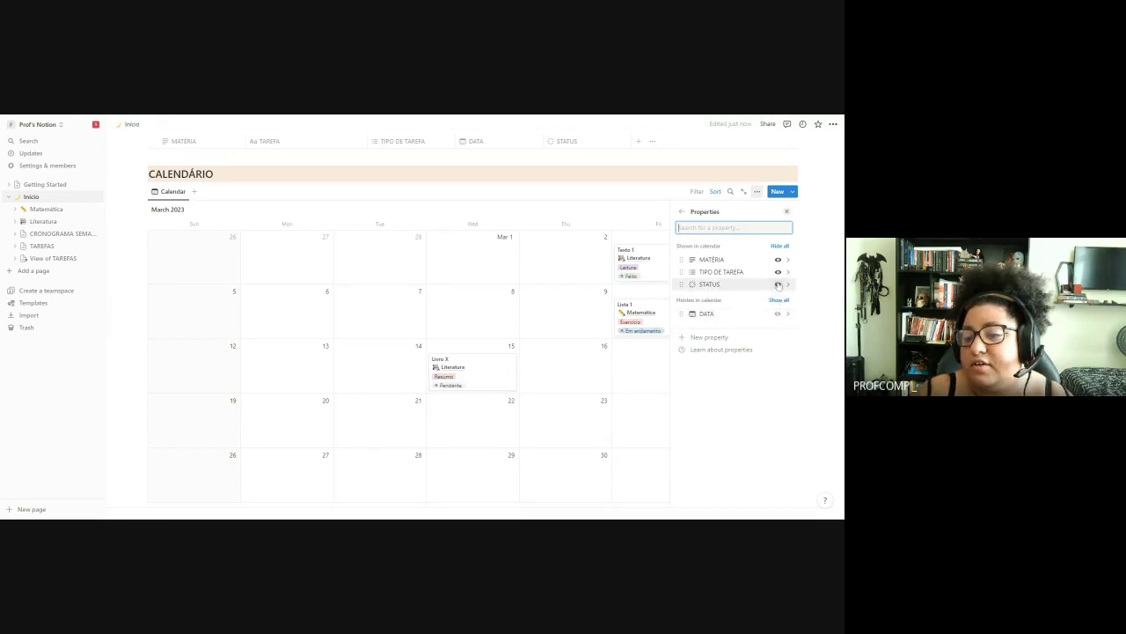
pyautogui.click(778, 313)
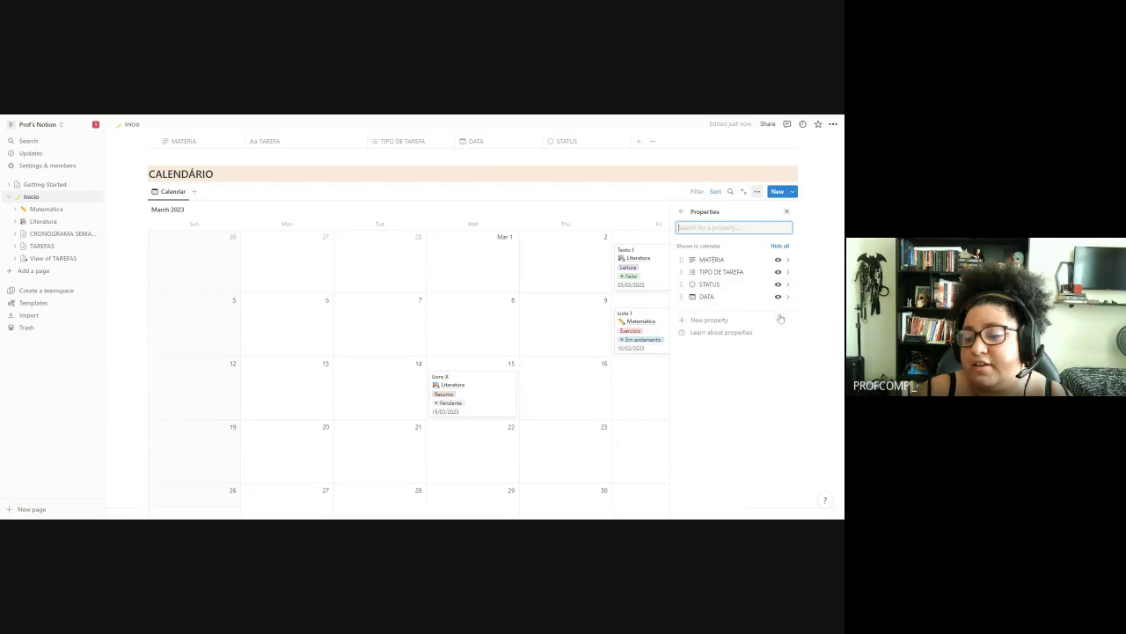
pyautogui.click(635, 388)
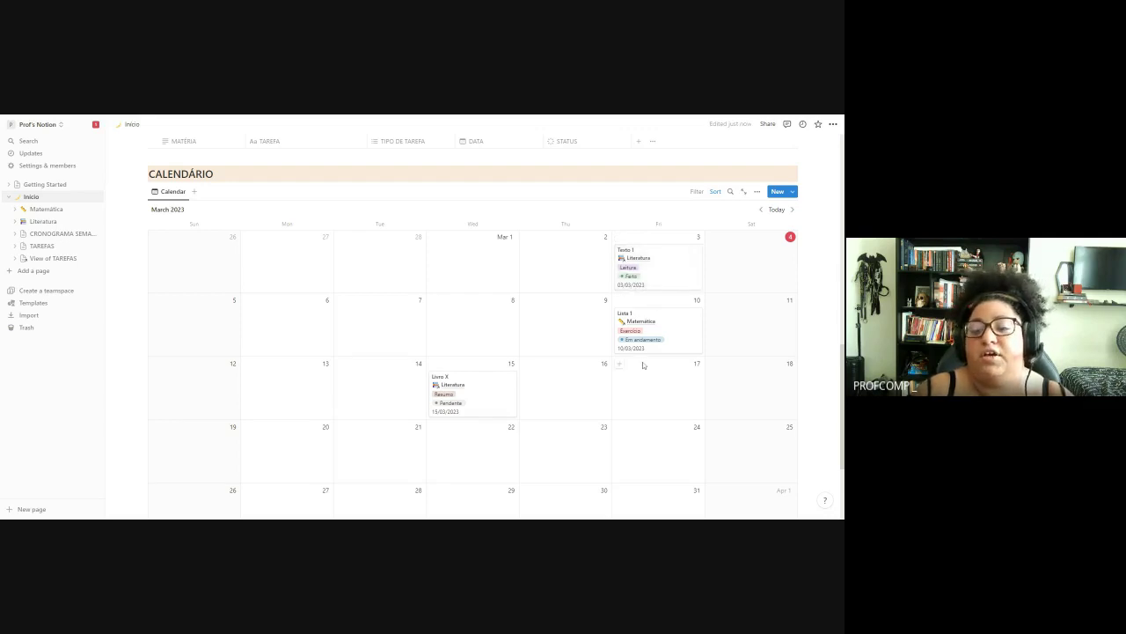
# - Review the Início page from the calendar up through the task table, weekly schedule, subjects and cover
pyautogui.scroll(3, 493, 352)
pyautogui.scroll(-3, 494, 353)
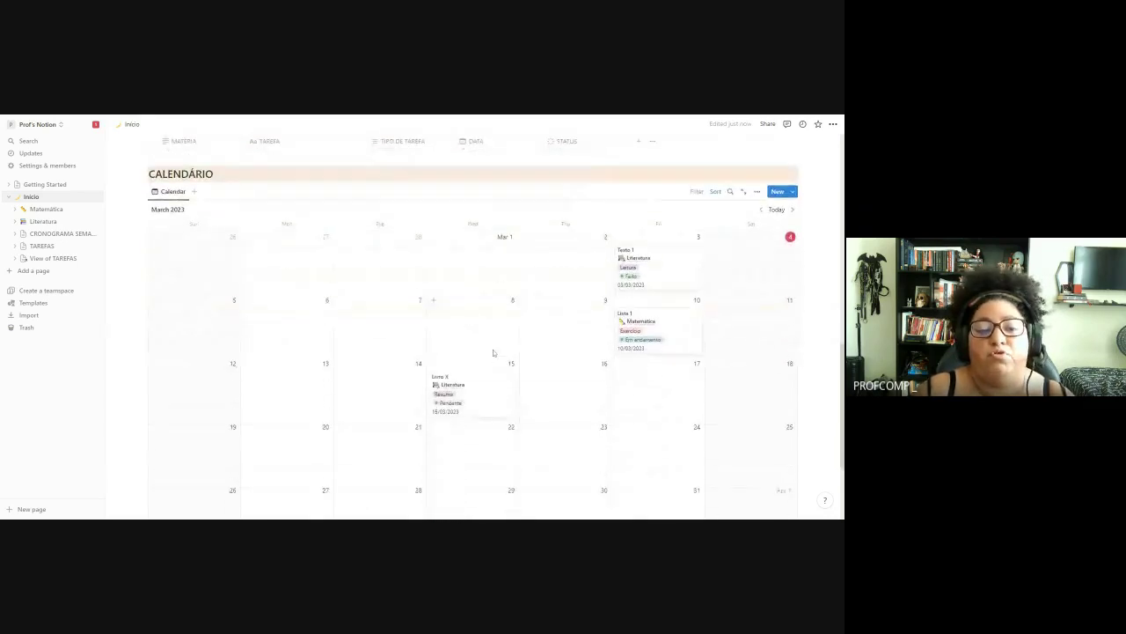
pyautogui.scroll(6, 493, 354)
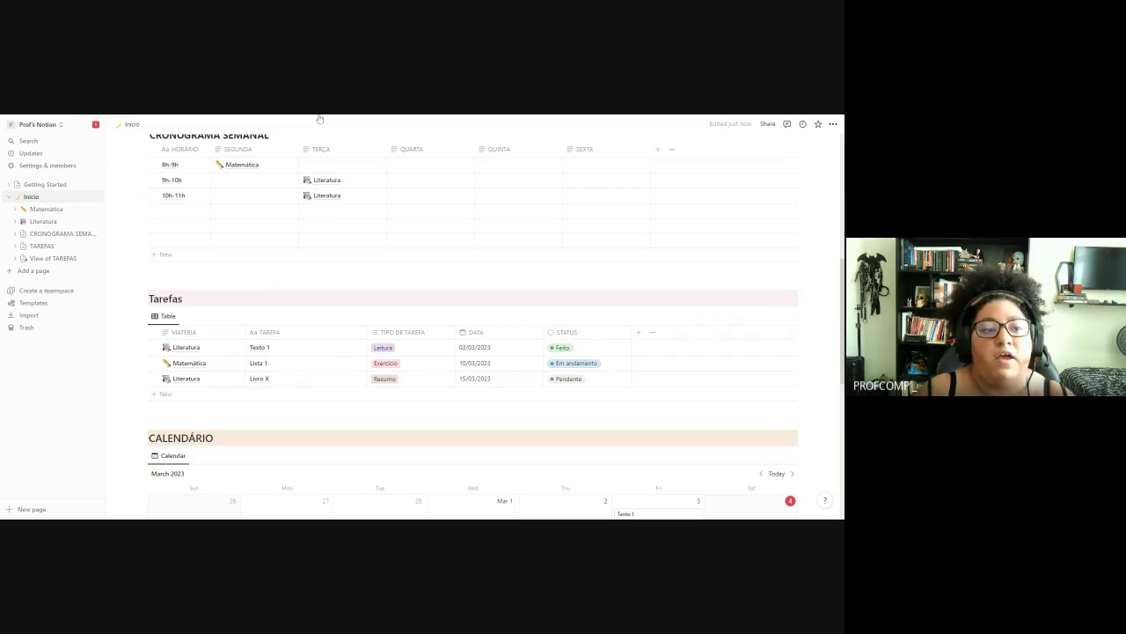
pyautogui.scroll(5, 269, 199)
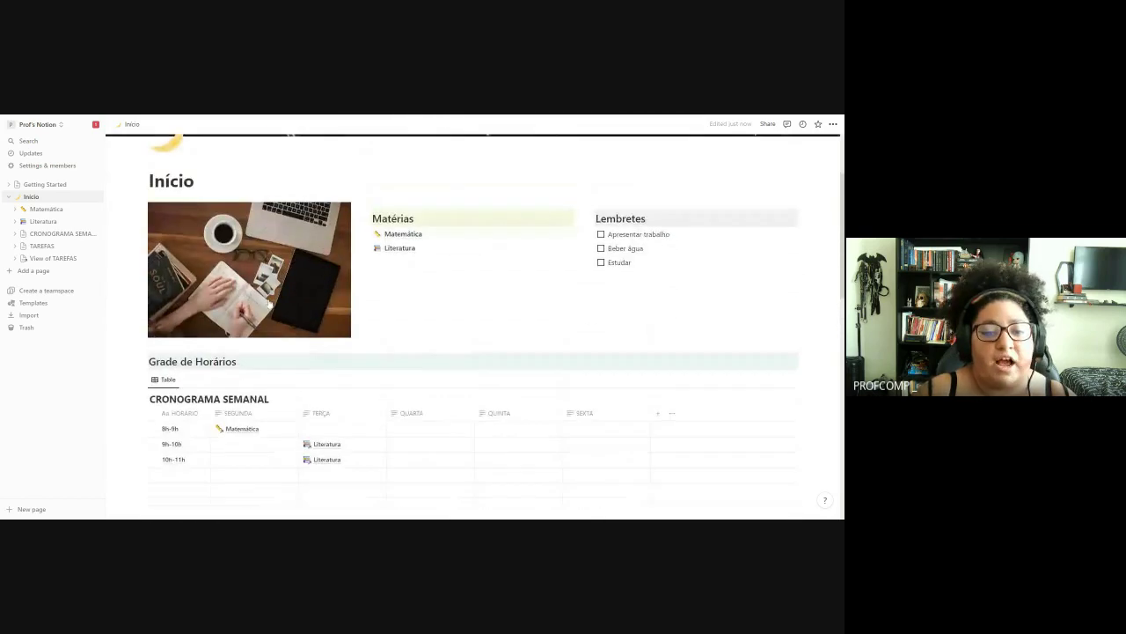
pyautogui.scroll(2, 268, 304)
pyautogui.scroll(-3, 264, 273)
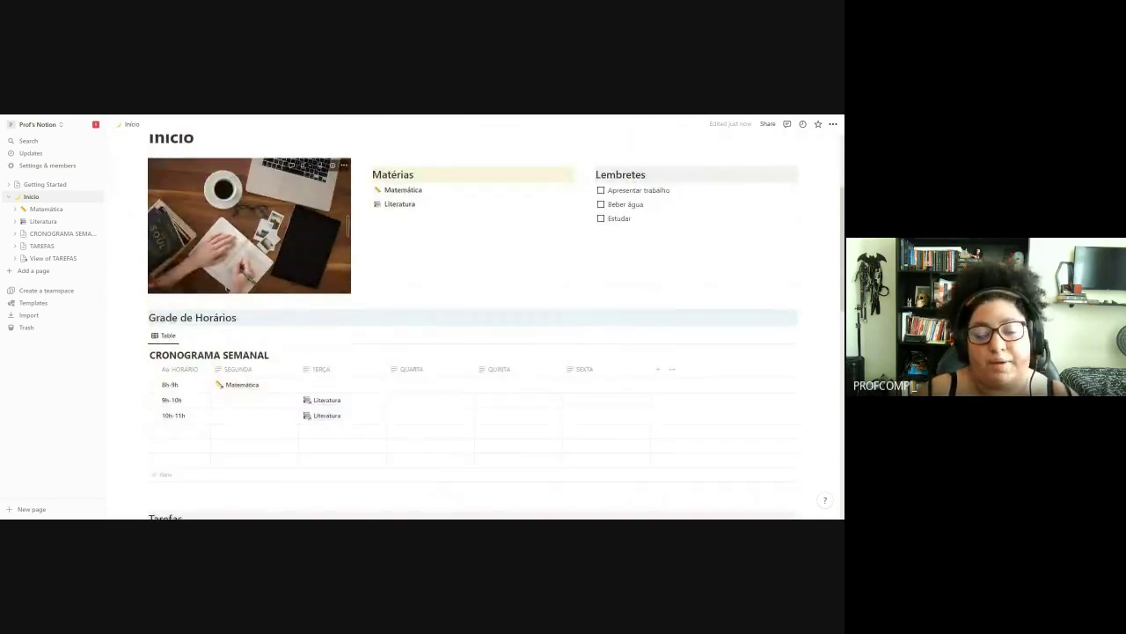
pyautogui.scroll(3, 259, 240)
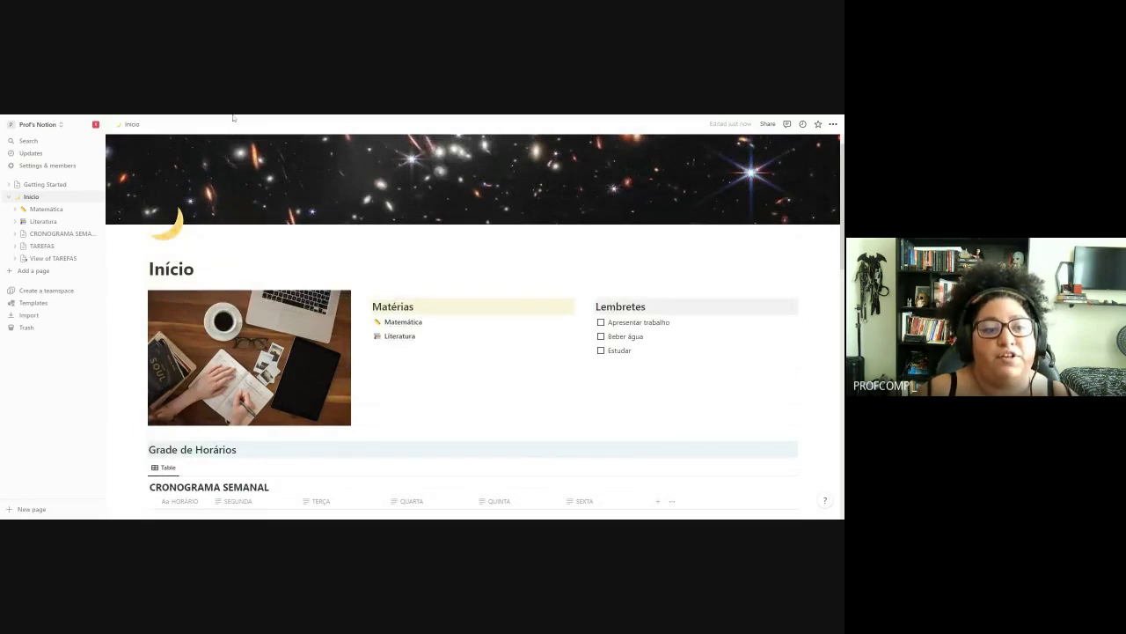